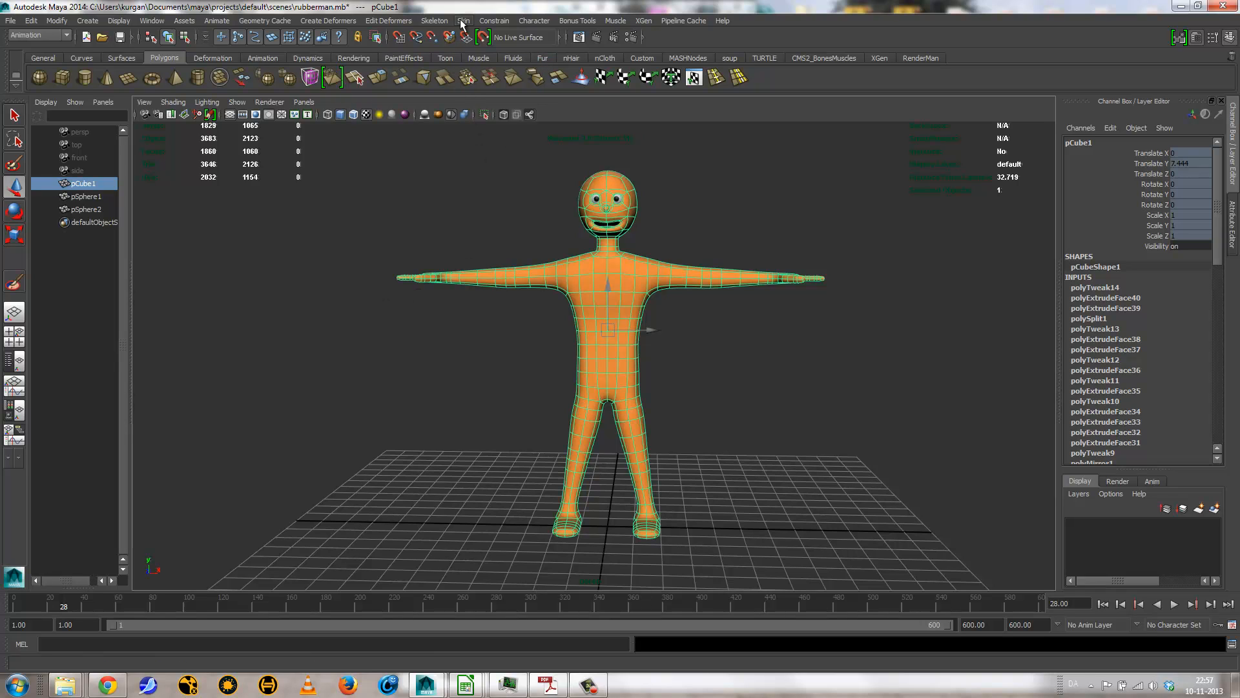
click(434, 21)
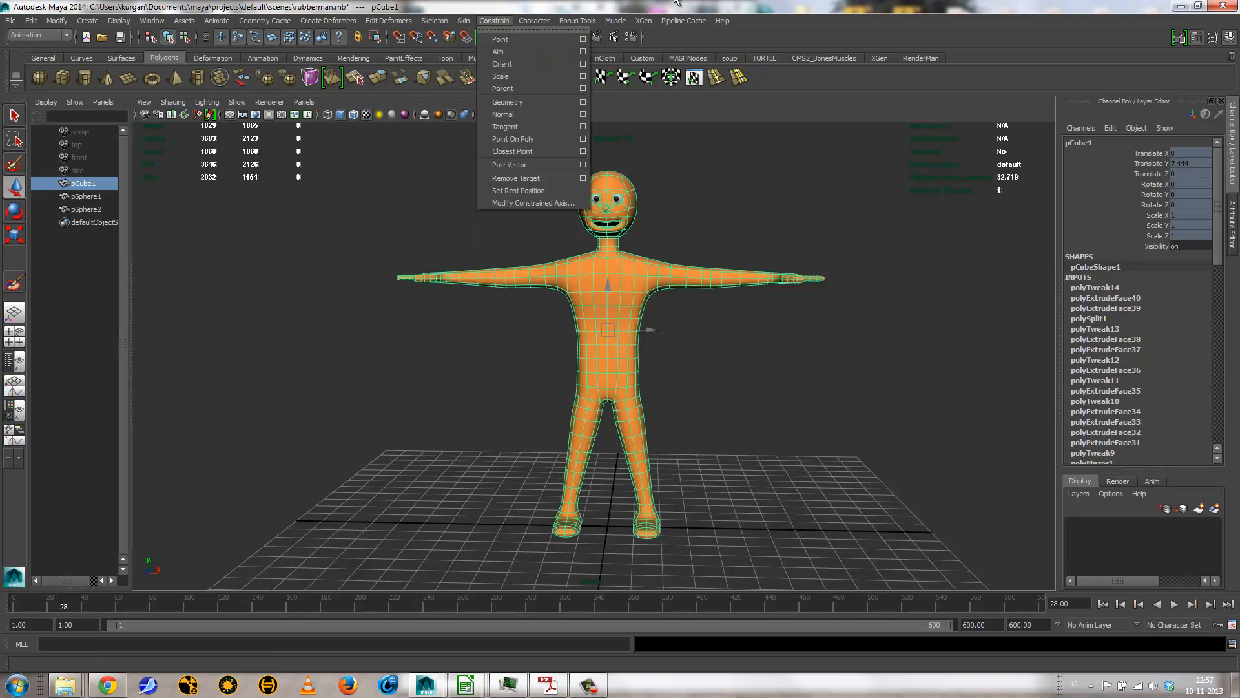
click(775, 346)
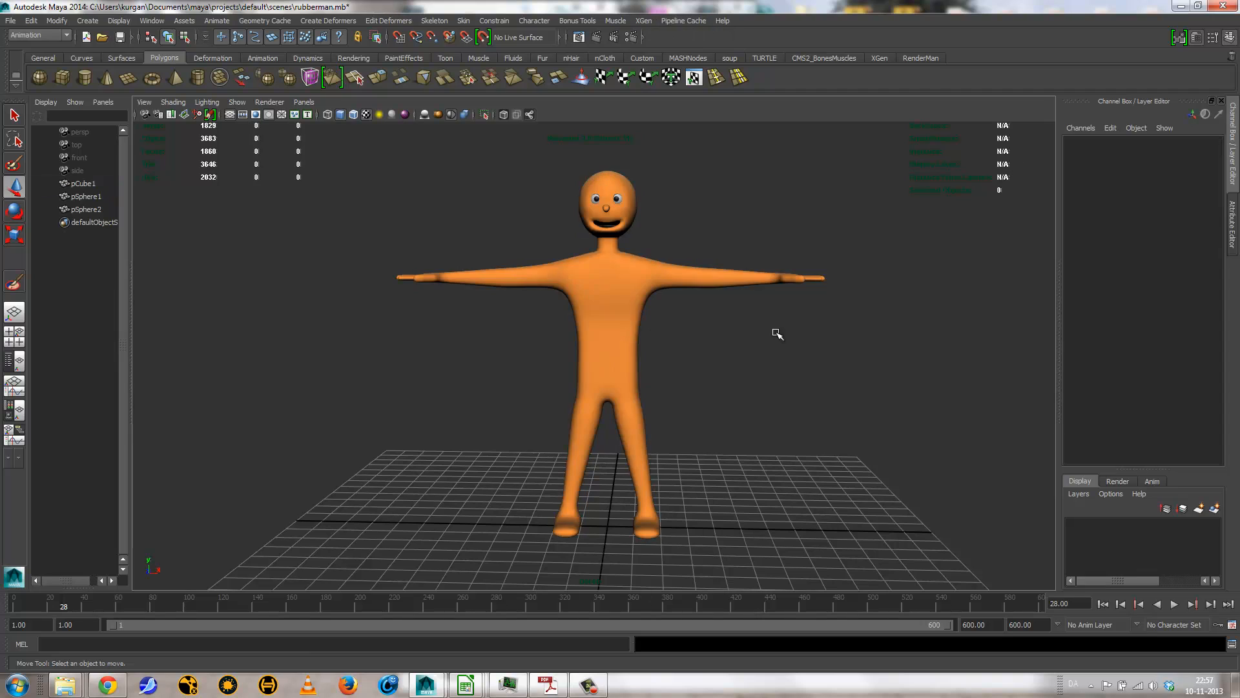
click(586, 292)
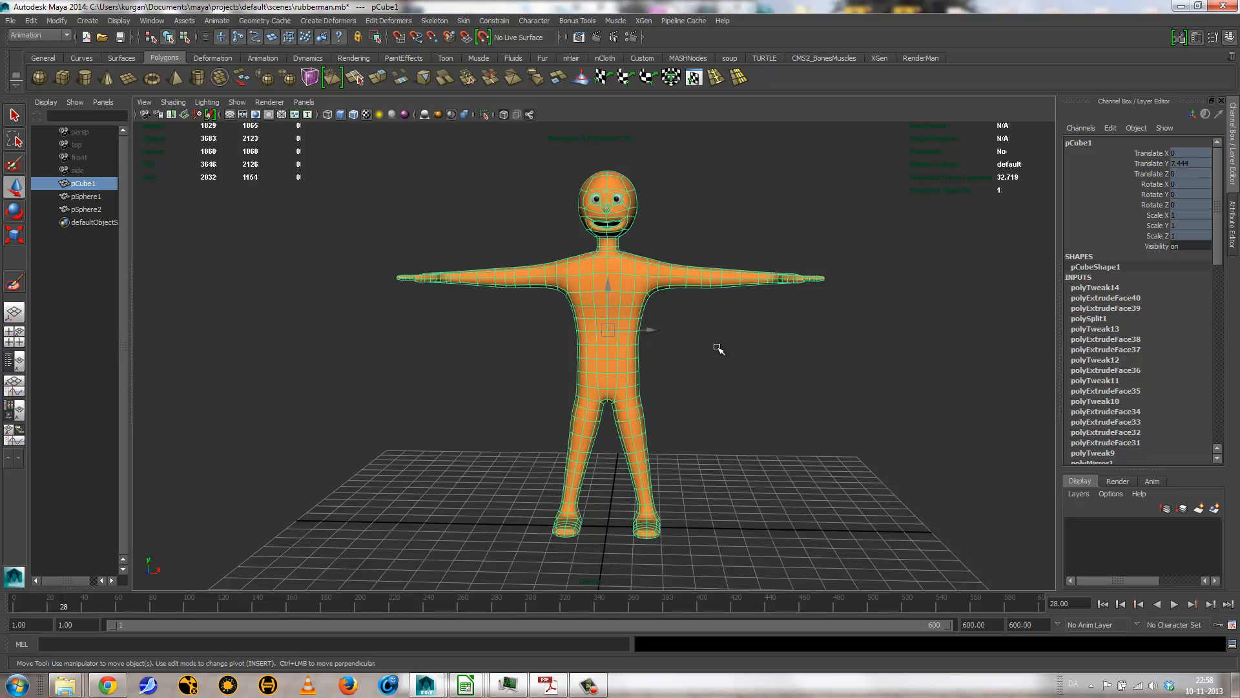
click(708, 391)
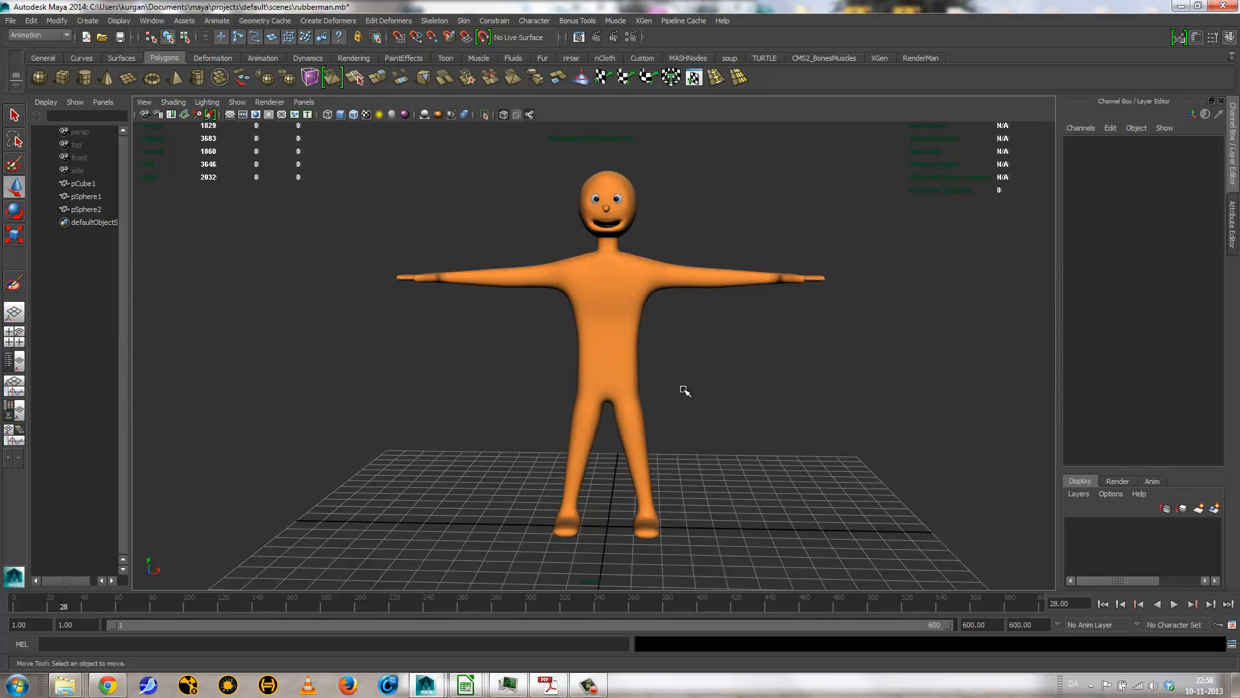
alt+drag(595, 363, 673, 398)
scroll(726, 414, up, 3)
alt+right_drag(726, 414, 565, 424)
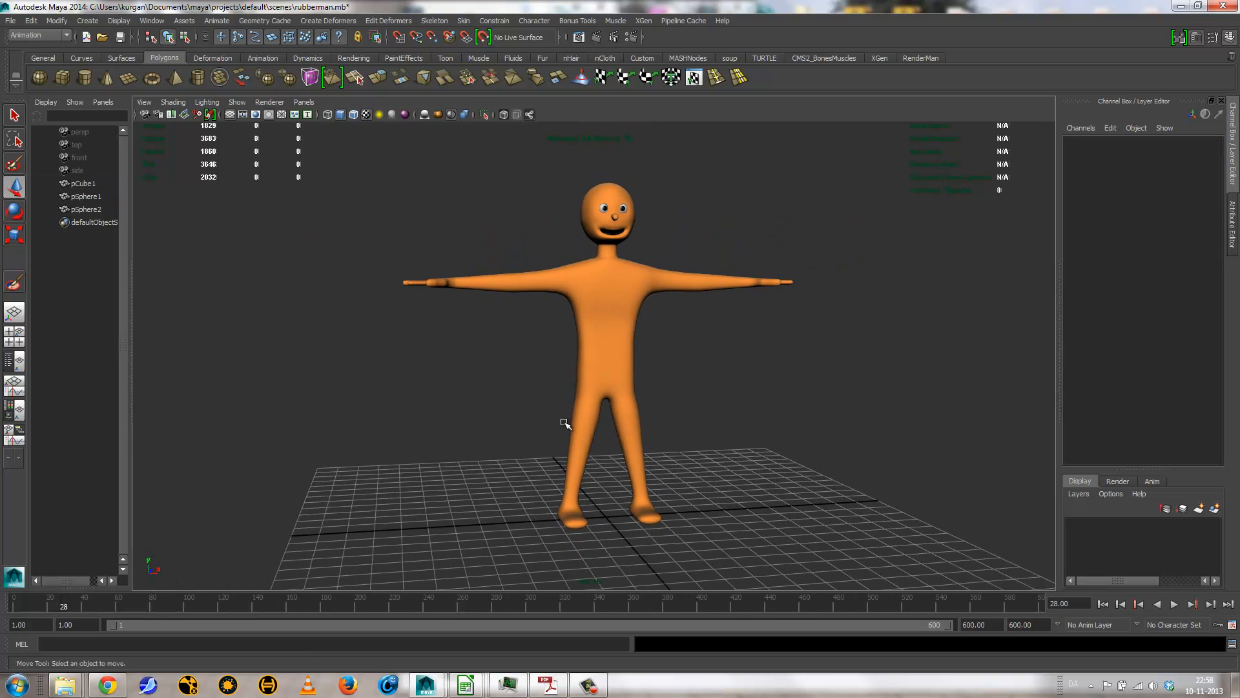
alt+drag(659, 423, 633, 471)
Step: Frame the whole character in the front orthographic view and display it in wireframe
key(space)
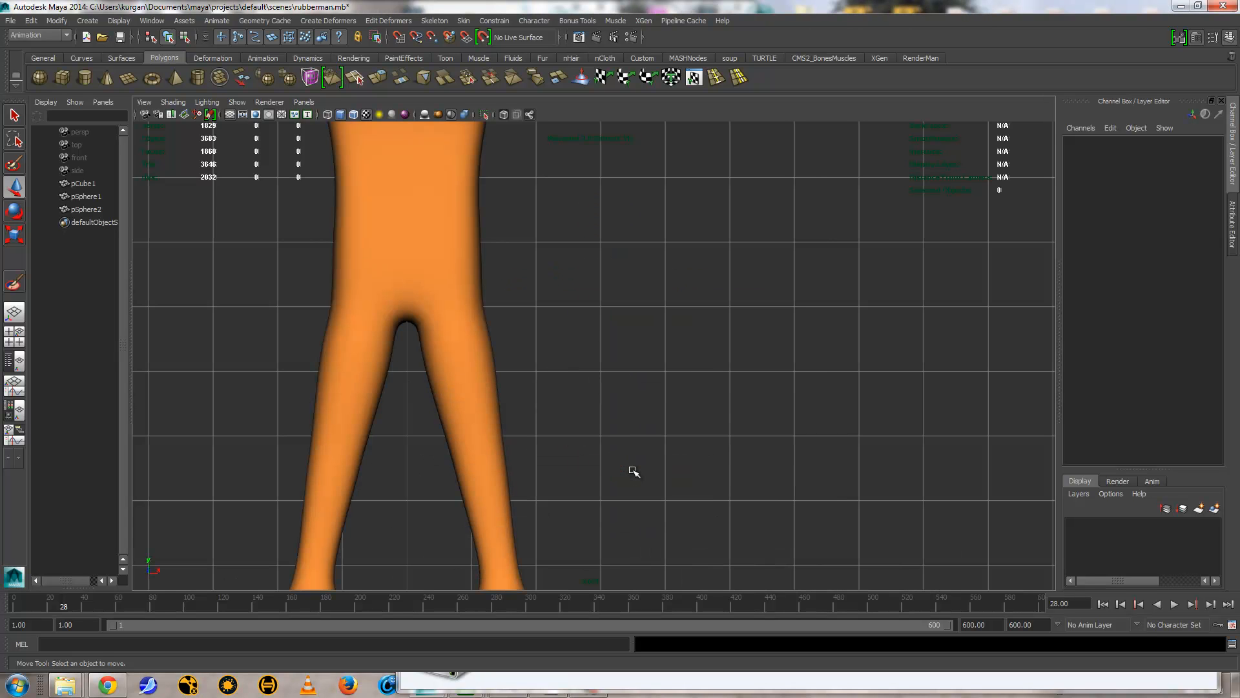
key(a)
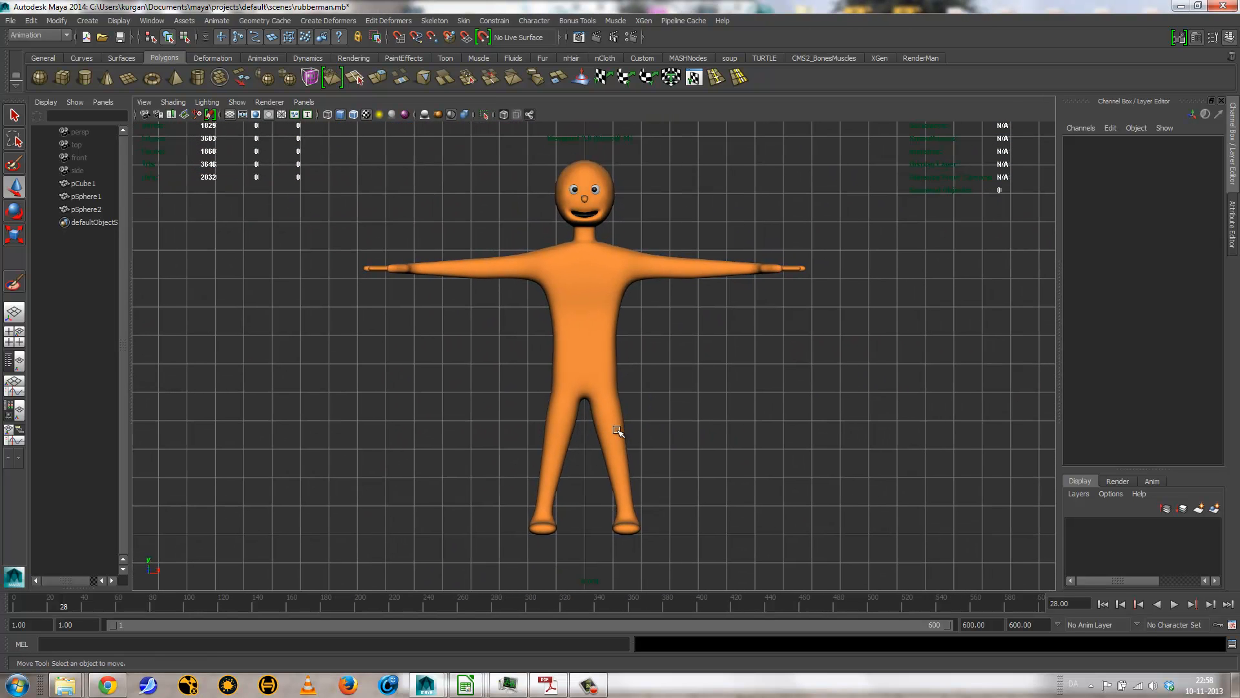
key(4)
alt+middle_drag(614, 429, 589, 418)
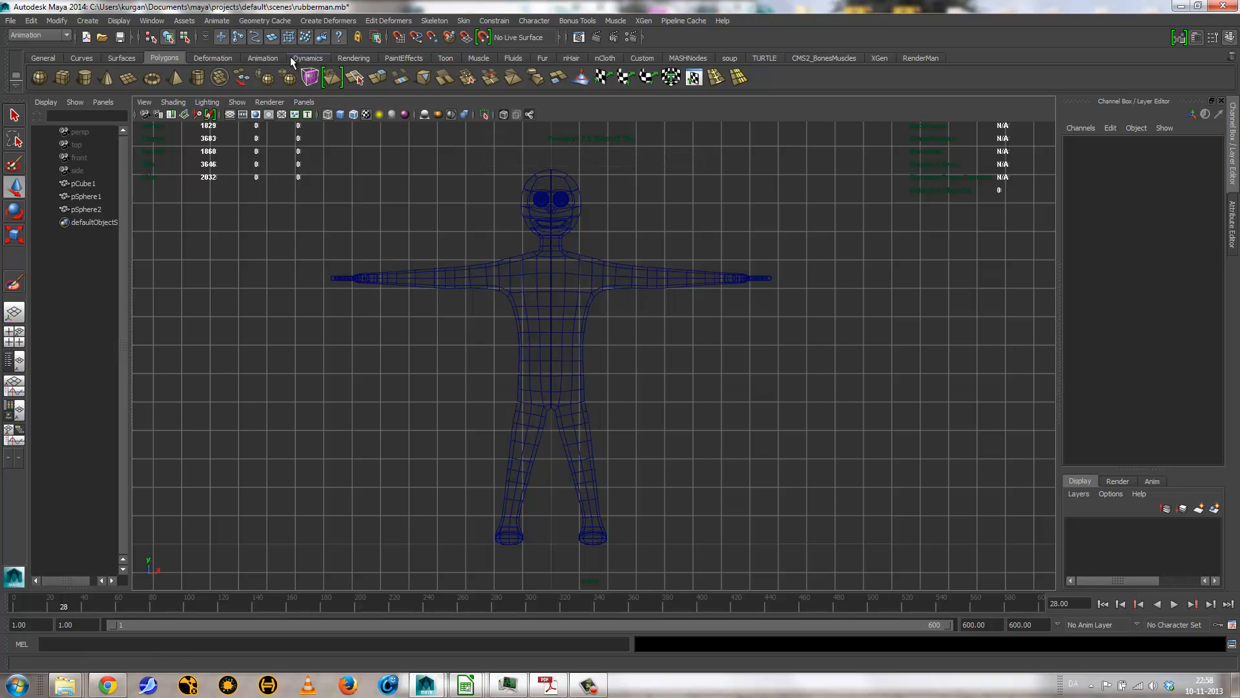
Step: With the Joint Tool, build a grid-snapped spine of nine joints, spaced 1 unit apart, from the pelvis at Y 5 to the top of the head
click(257, 58)
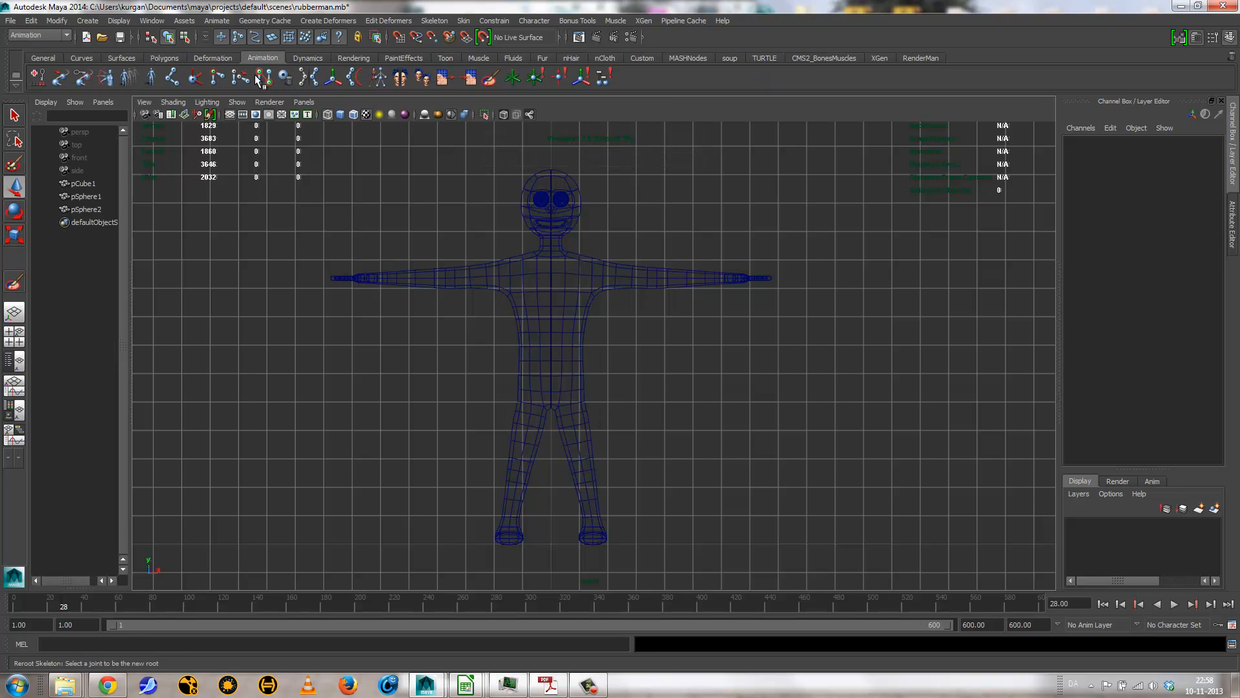
click(173, 79)
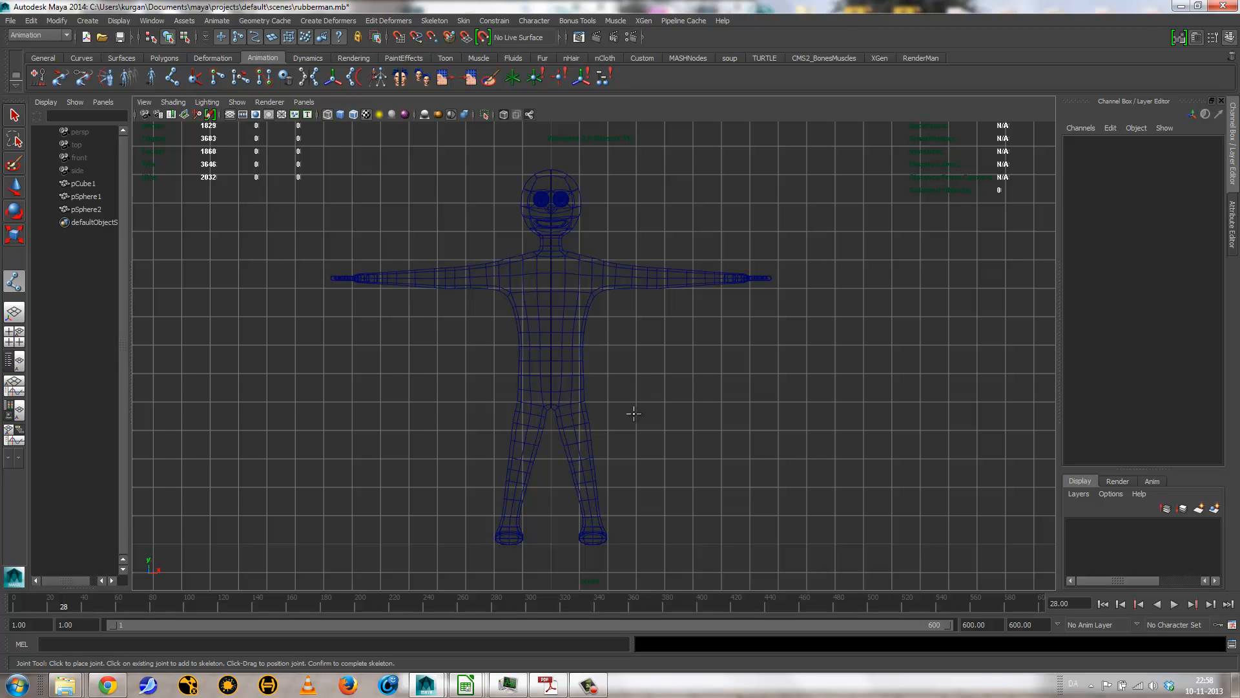
alt+right_drag(488, 461, 775, 492)
alt+middle_drag(683, 478, 739, 515)
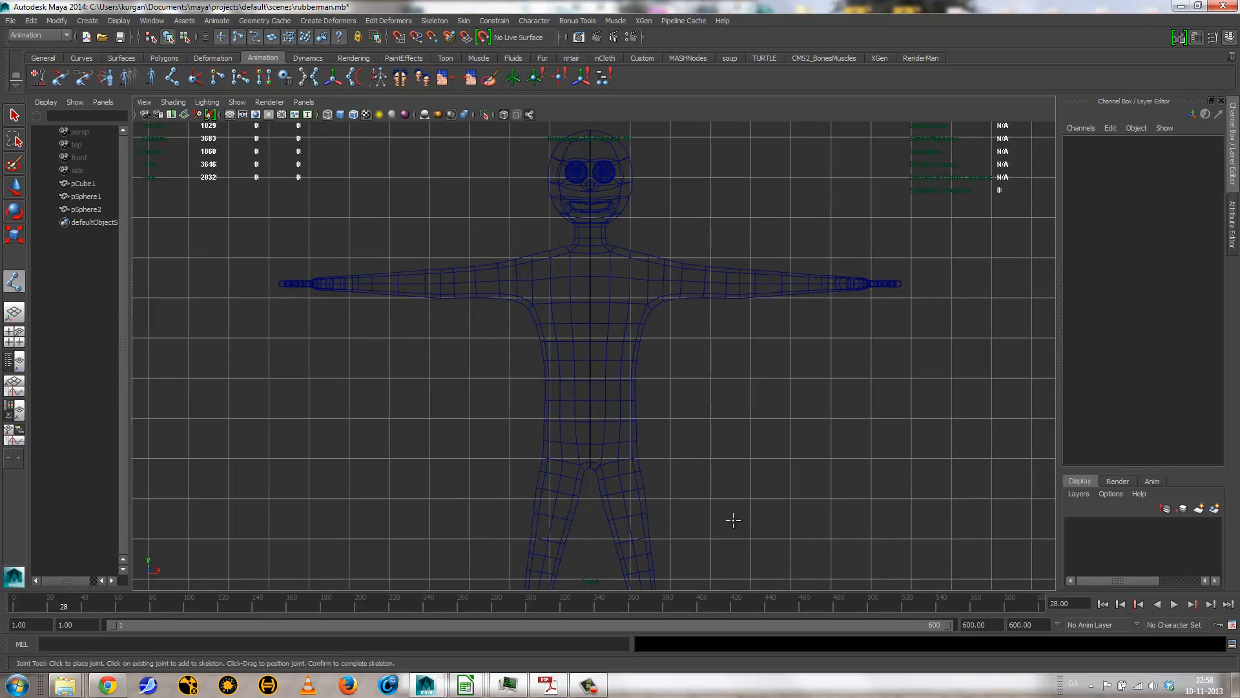
key(x)
click(590, 455)
click(589, 418)
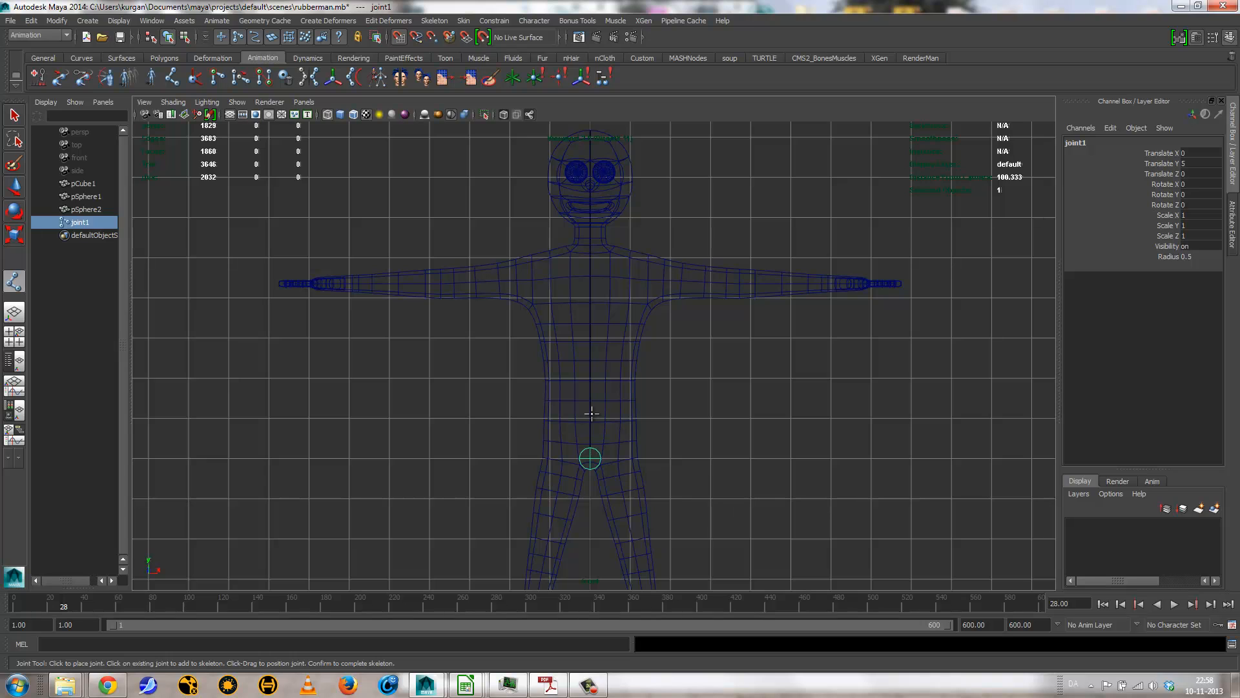
click(589, 378)
click(590, 338)
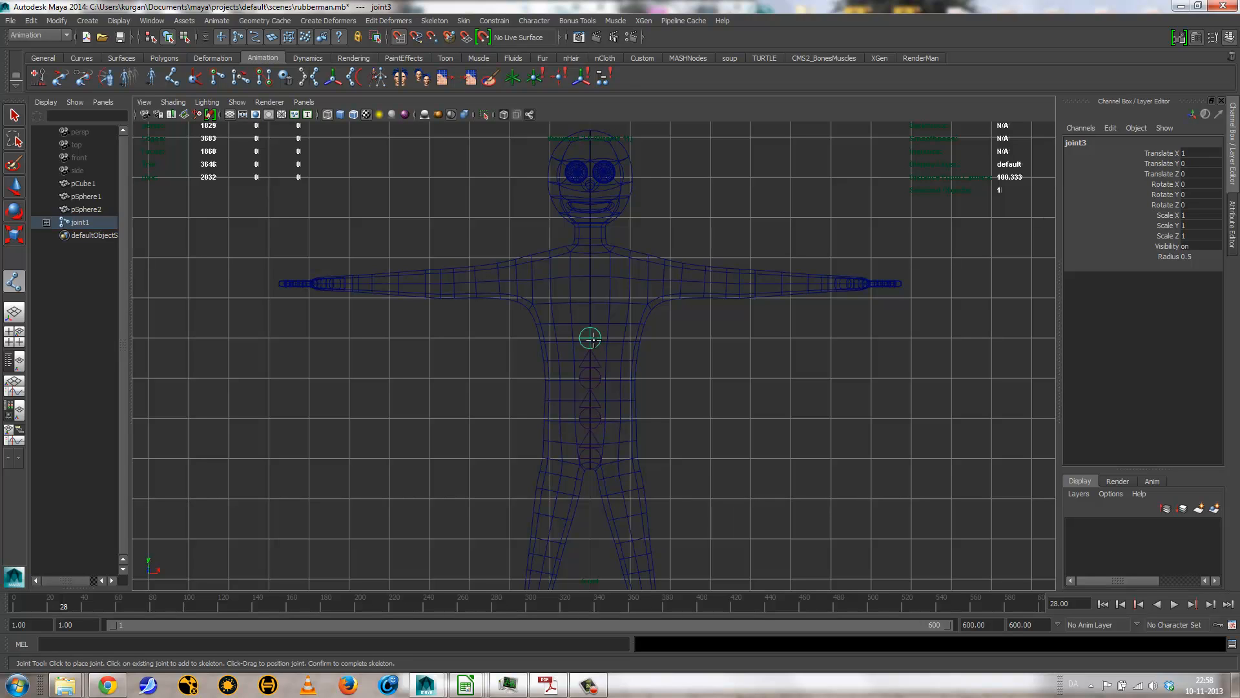
click(590, 297)
click(590, 258)
click(590, 217)
click(591, 175)
click(590, 137)
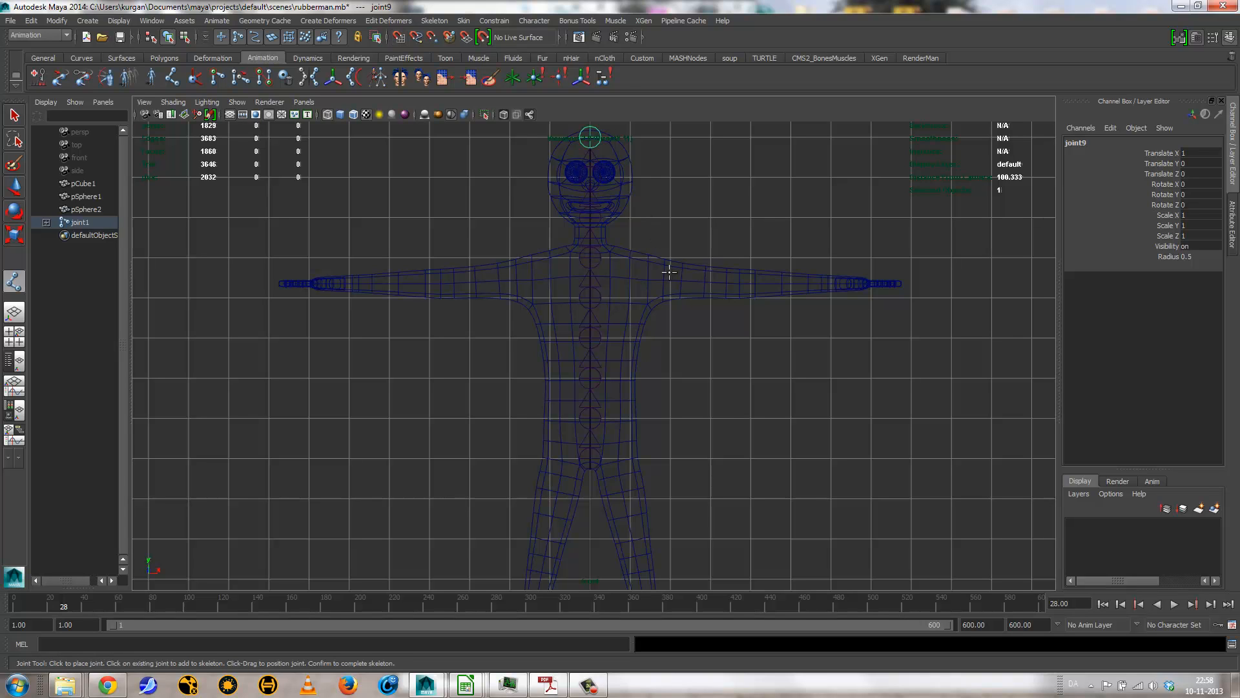
Step: Branch a left arm chain of five grid-snapped joints from the chest joint: collarbone, shoulder, elbow, wrist and hand
key(Up)
key(Up)
key(Up)
key(Up)
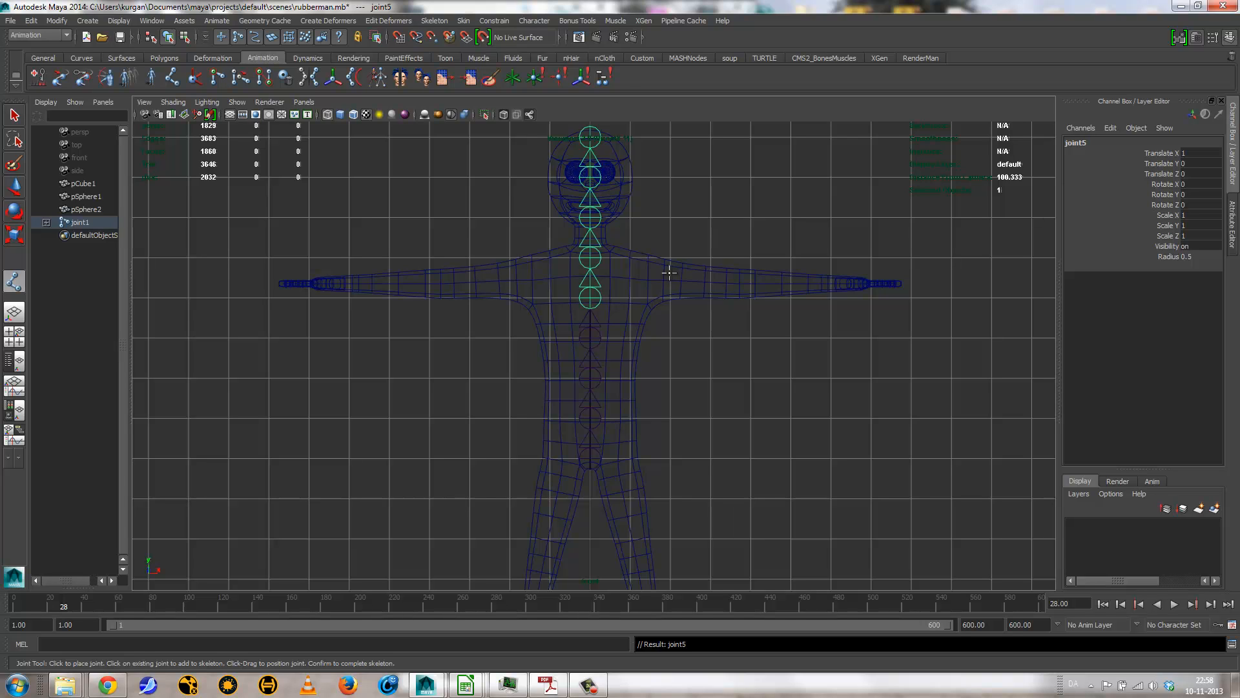
click(629, 256)
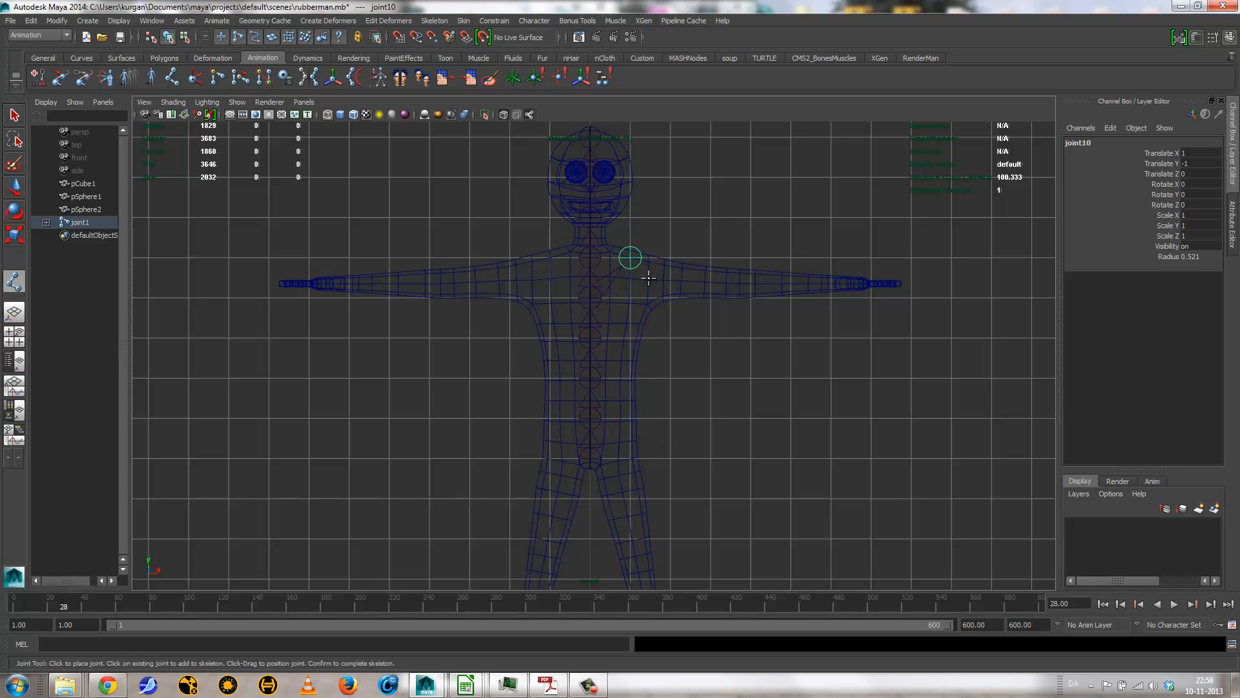
click(648, 278)
key(ctrl+z)
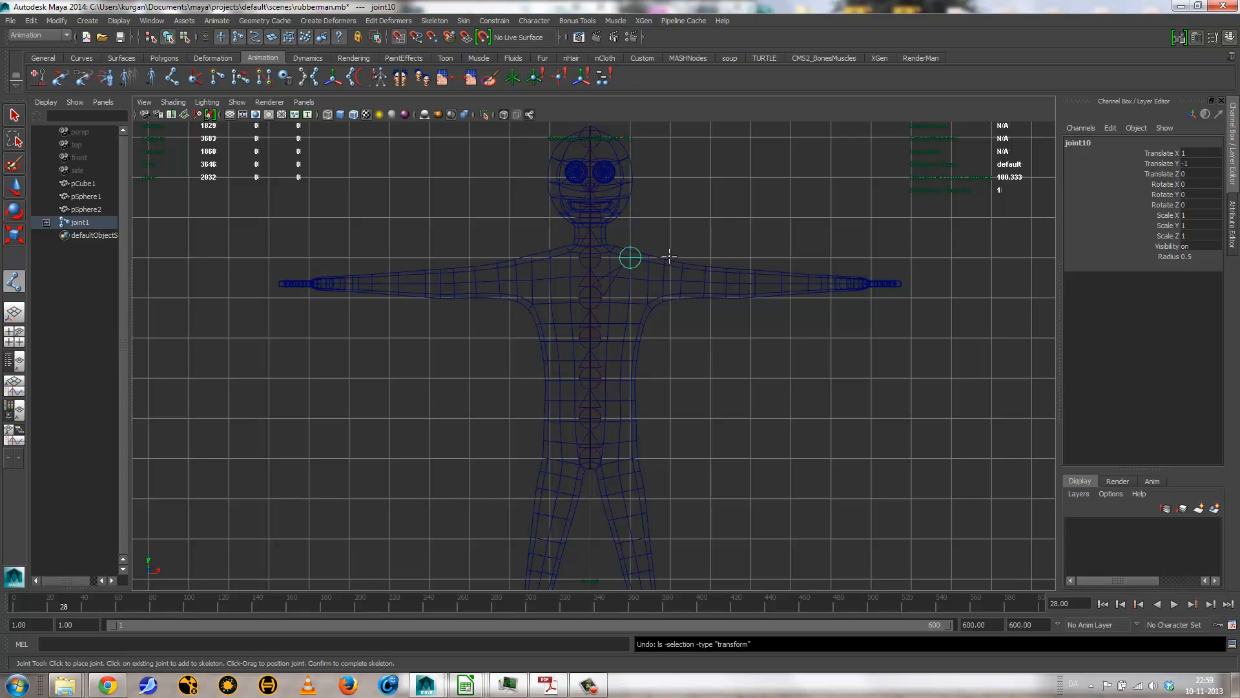
click(669, 257)
click(750, 257)
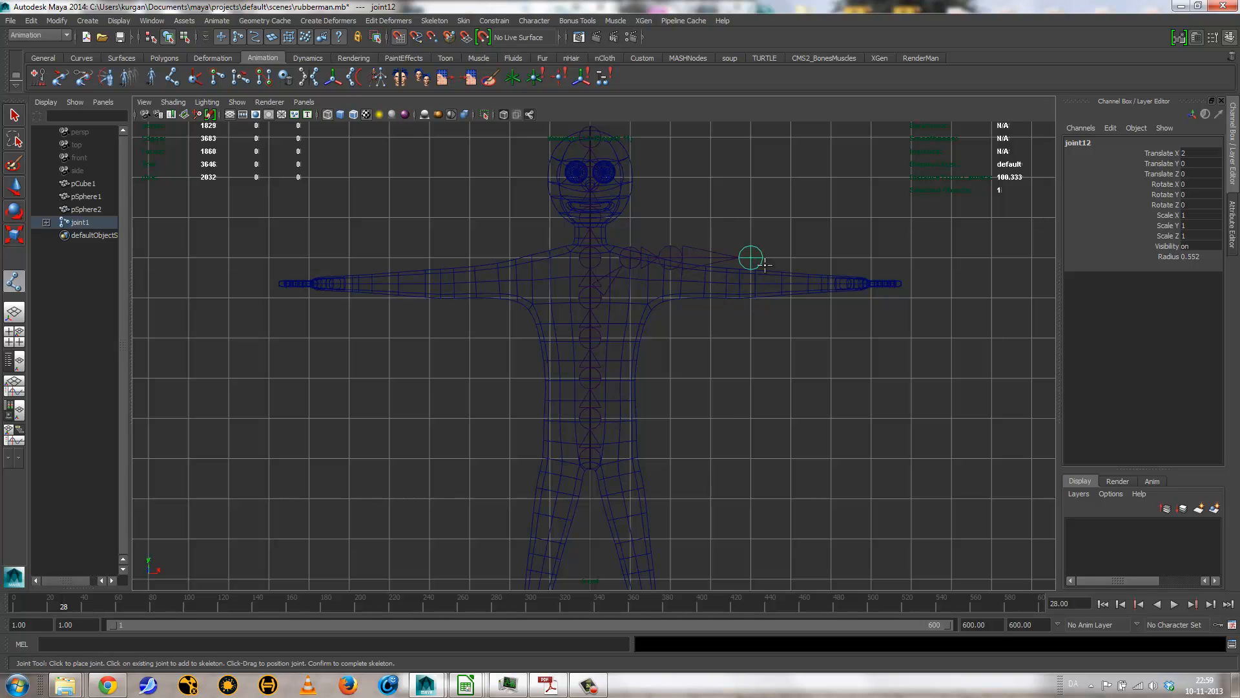
click(830, 257)
click(870, 257)
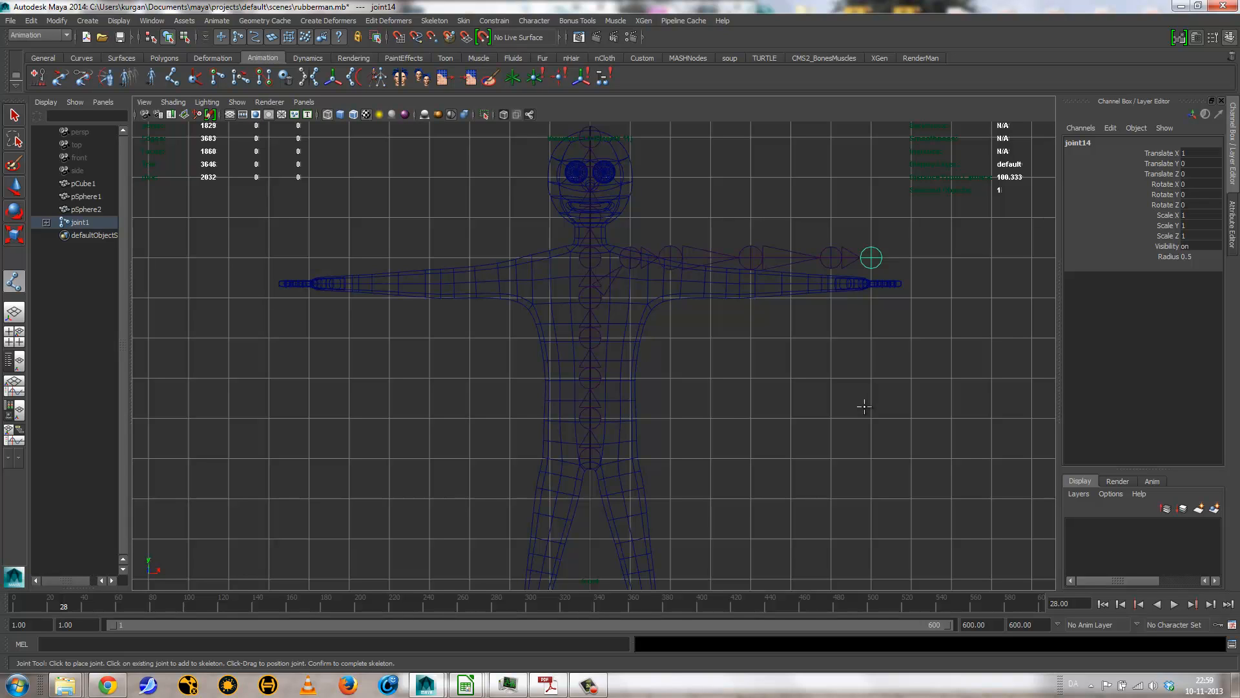
Step: Branch a left leg chain from the pelvis root joint with grid-snapped hip, knee and ankle joints, spaced 2 units apart down the leg
key(Return)
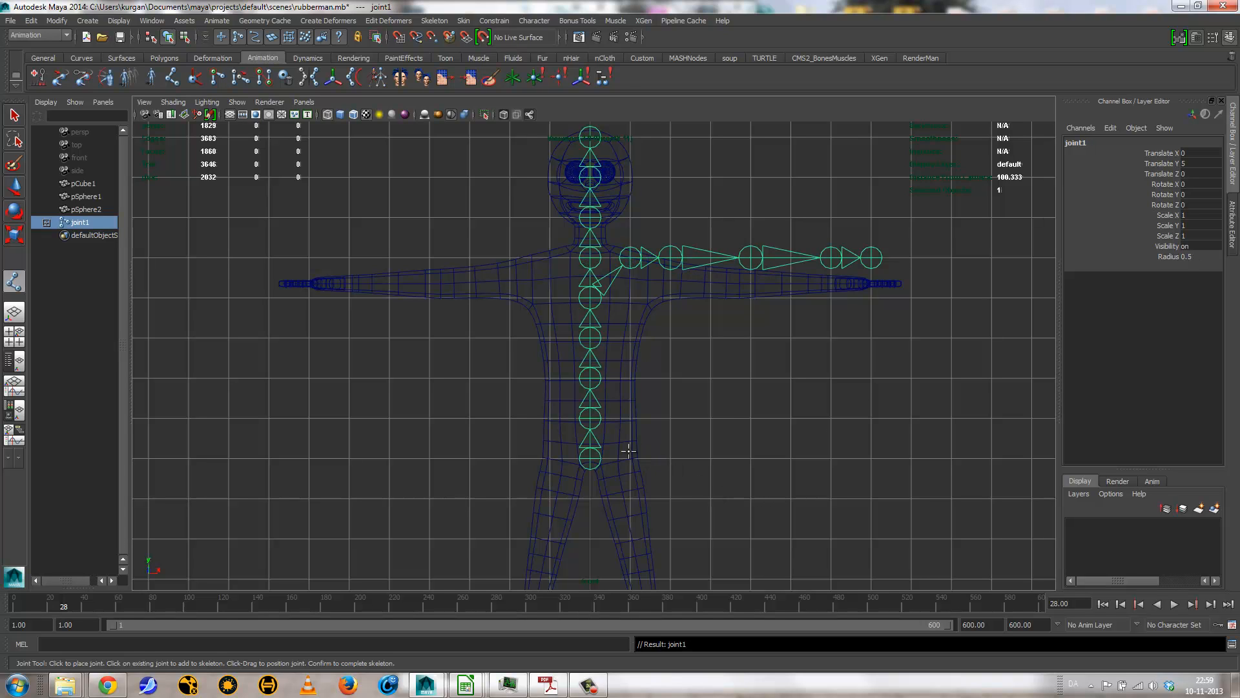
click(629, 454)
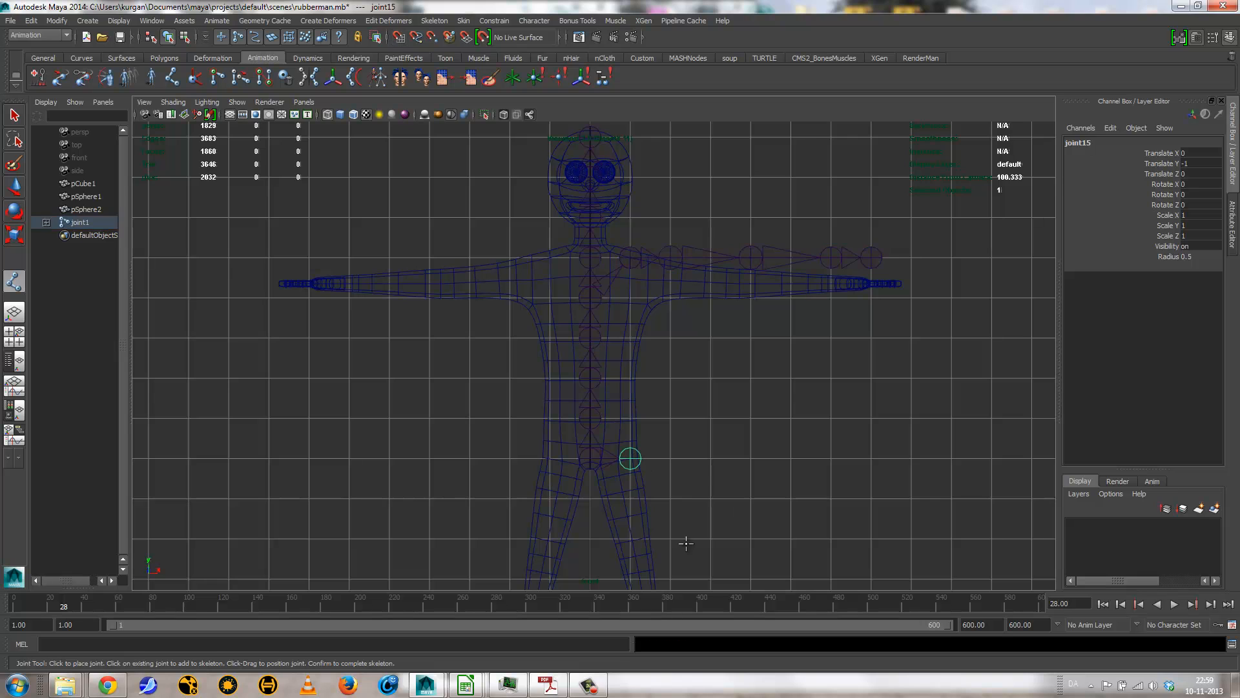
alt+middle_drag(638, 569, 634, 368)
alt+right_drag(609, 446, 684, 476)
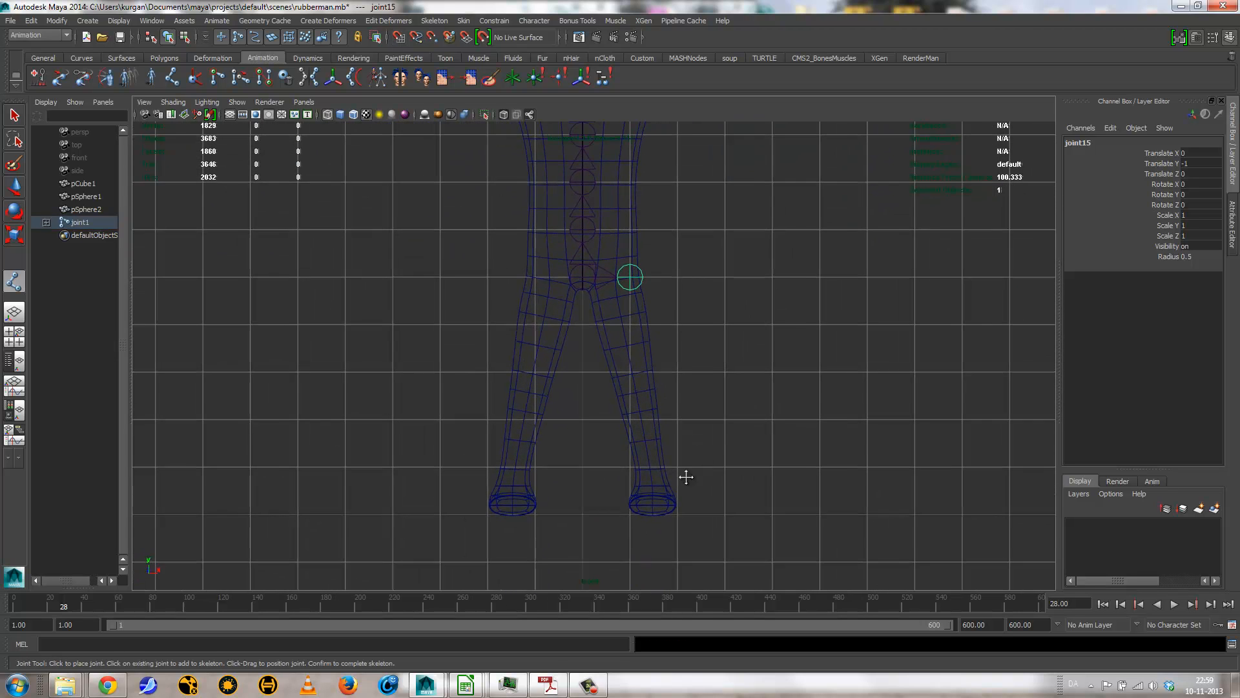
alt+middle_drag(688, 471, 673, 492)
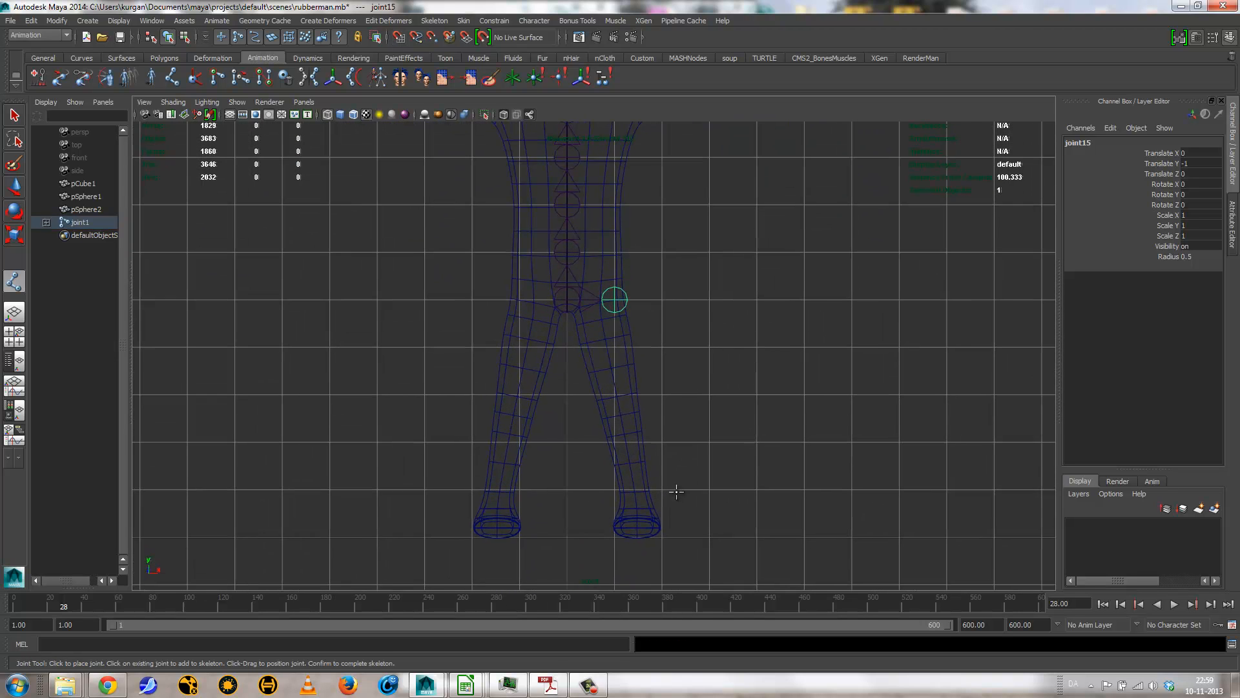
click(615, 395)
click(615, 490)
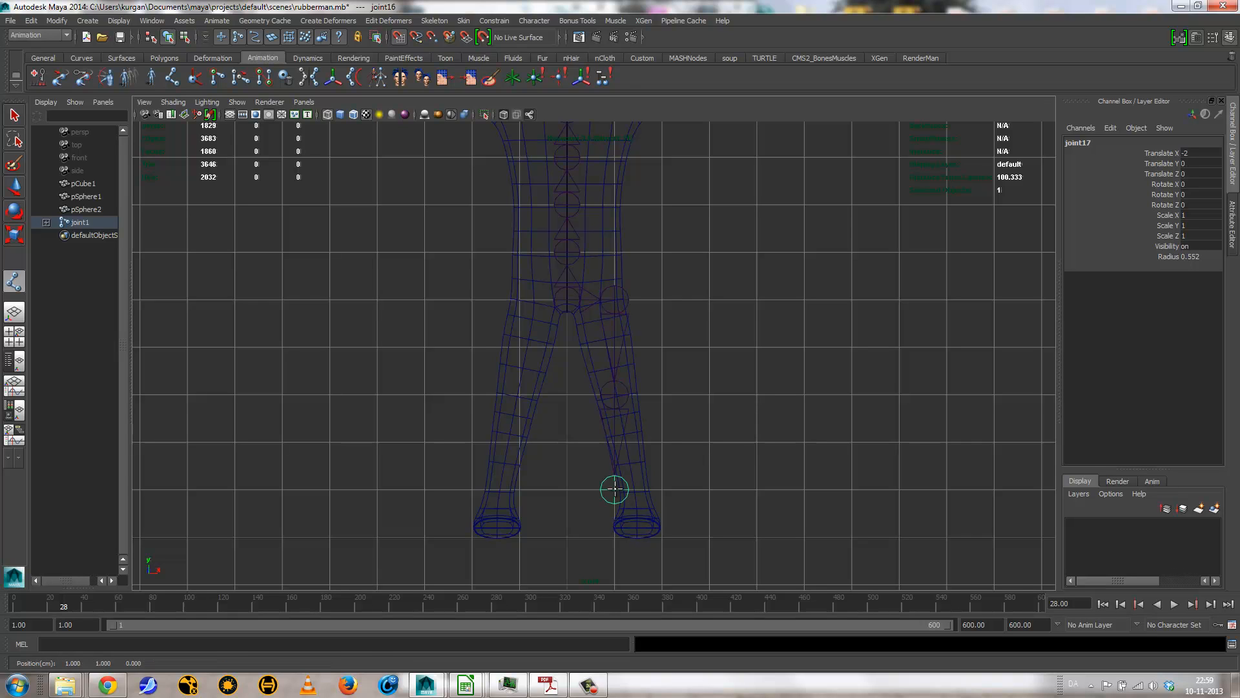
Step: Extend the leg chain in the side view with grid-snapped ball and toe joints at ground level, and finish the skeleton chain
key(space)
drag(651, 496, 693, 492)
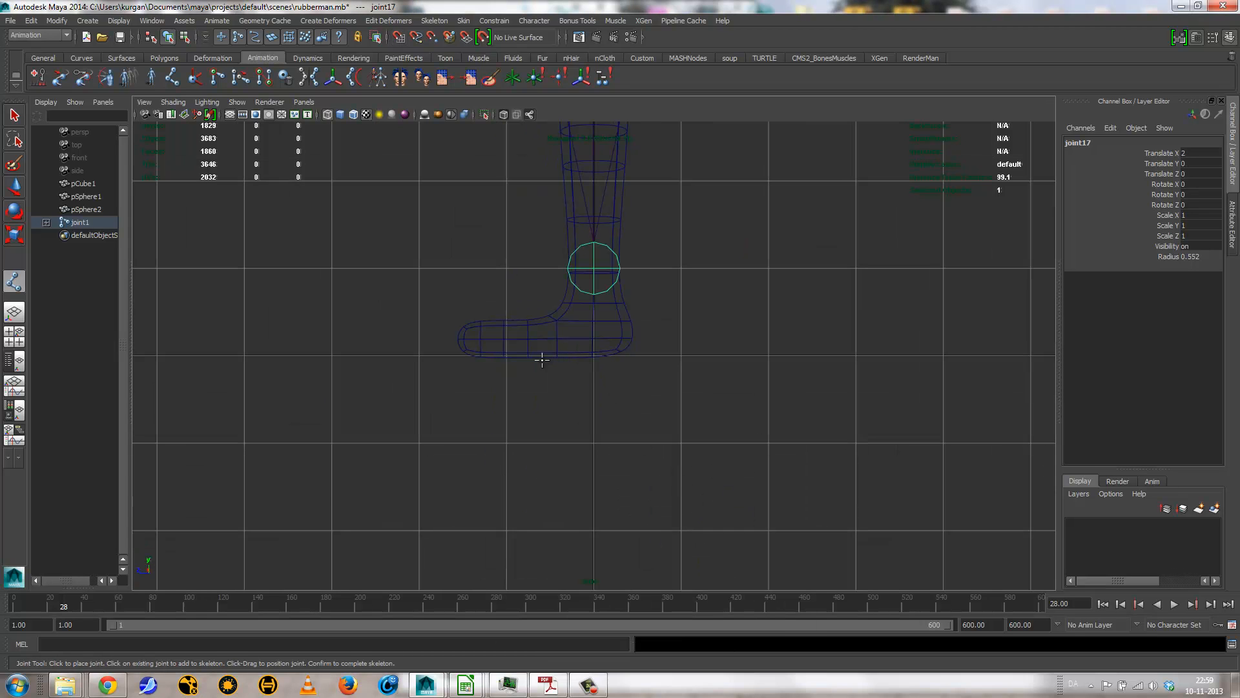
click(507, 356)
click(419, 356)
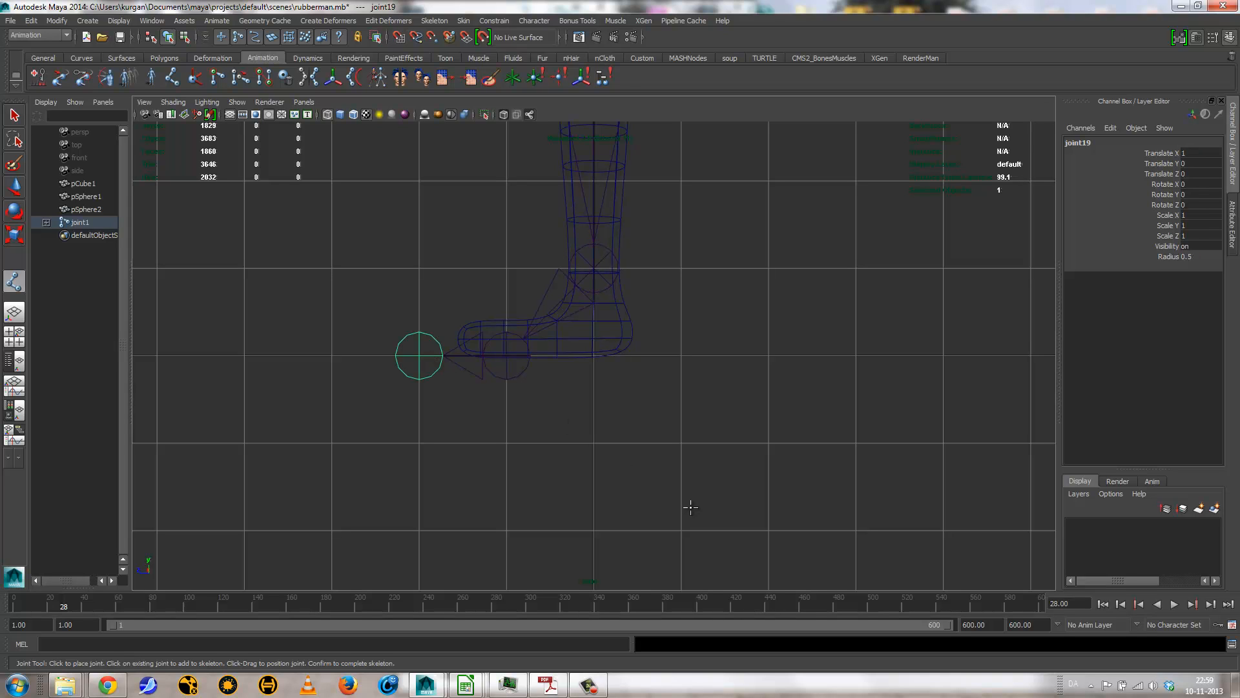
key(w)
Step: Lower the left shoulder joint in the perspective view into the arm mesh, to a Translate Y of about -0.47
key(space)
drag(680, 497, 676, 465)
mouse_move(592, 414)
alt+mouse_down()
mouse_move(670, 411)
mouse_move(594, 415)
alt+mouse_up()
alt+right_drag(594, 415, 711, 434)
alt+middle_drag(695, 442, 634, 503)
alt+drag(632, 502, 604, 472)
alt+middle_drag(571, 450, 553, 505)
alt+right_drag(552, 505, 747, 507)
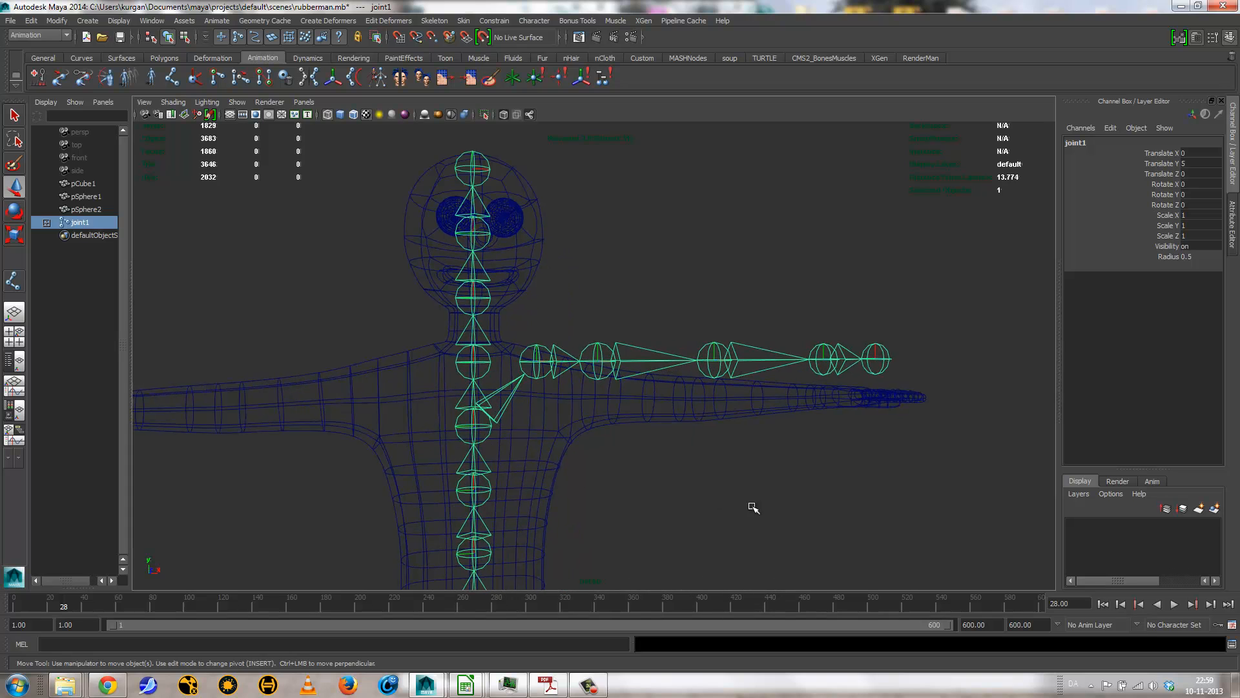
alt+drag(747, 506, 606, 473)
click(594, 362)
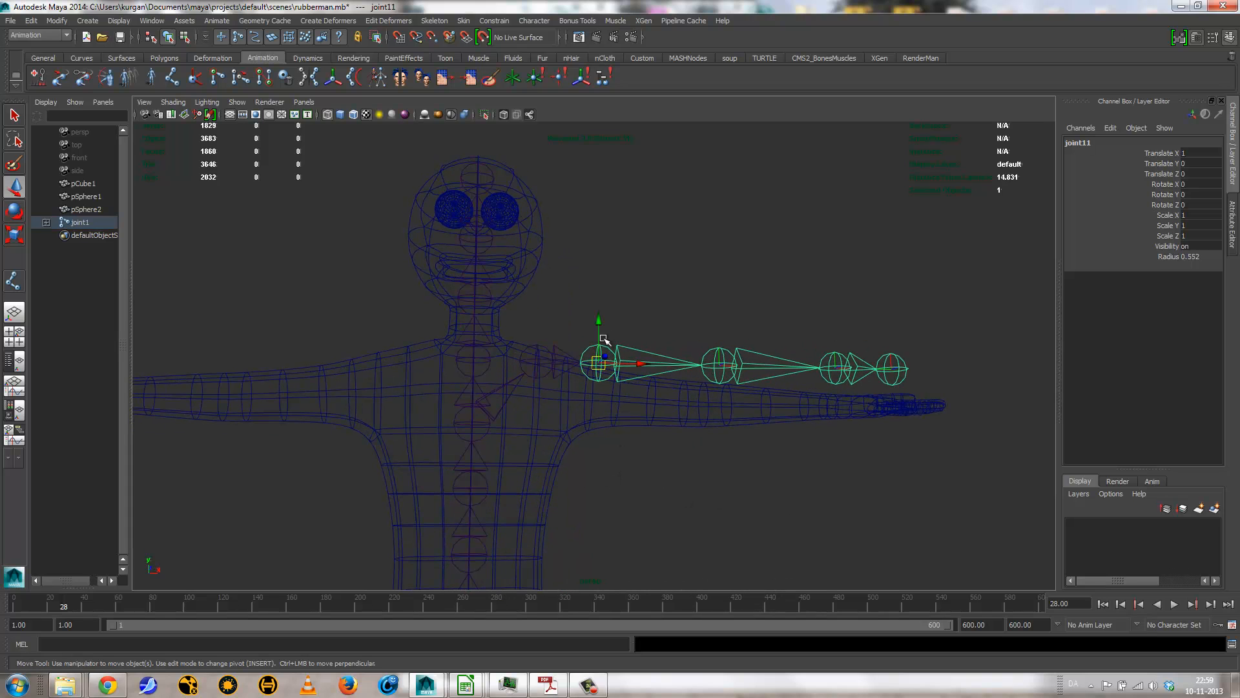
drag(597, 323, 612, 385)
Step: Fine-tune the left shoulder joint in the front view to Translate Y about -0.48 and rotate it to about -2.6 degrees in Z
key(space)
alt+middle_drag(616, 296, 512, 507)
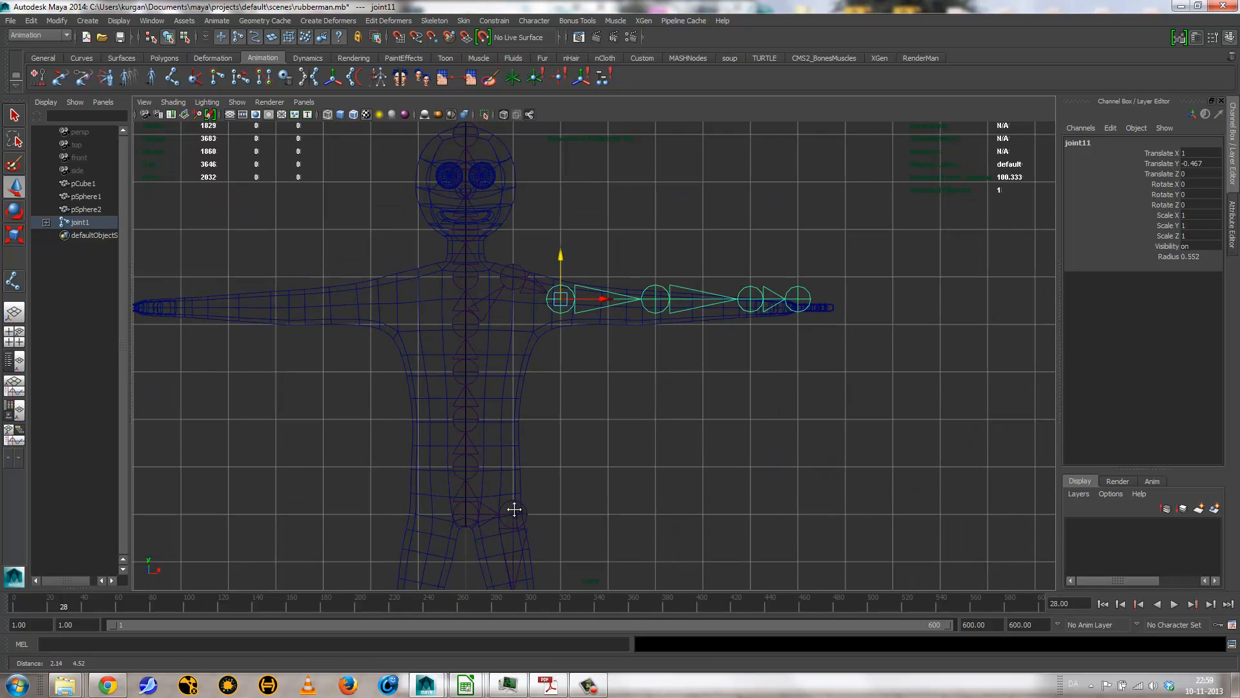
drag(560, 259, 562, 258)
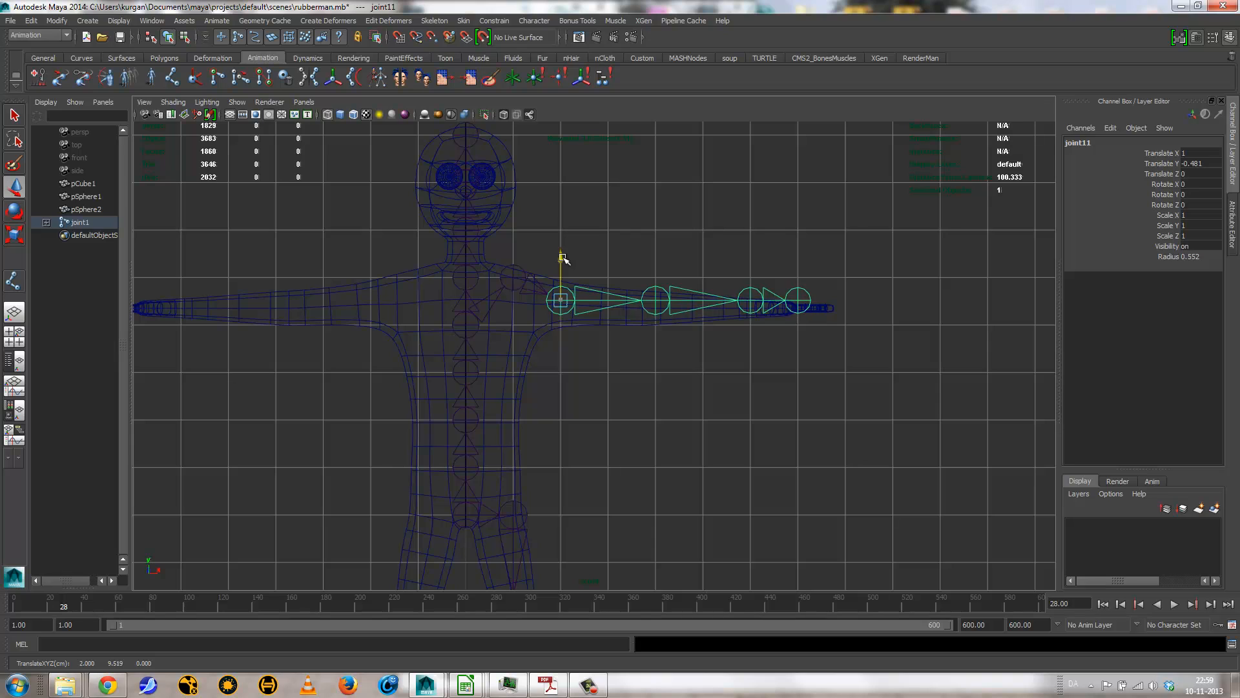
key(e)
drag(620, 289, 634, 311)
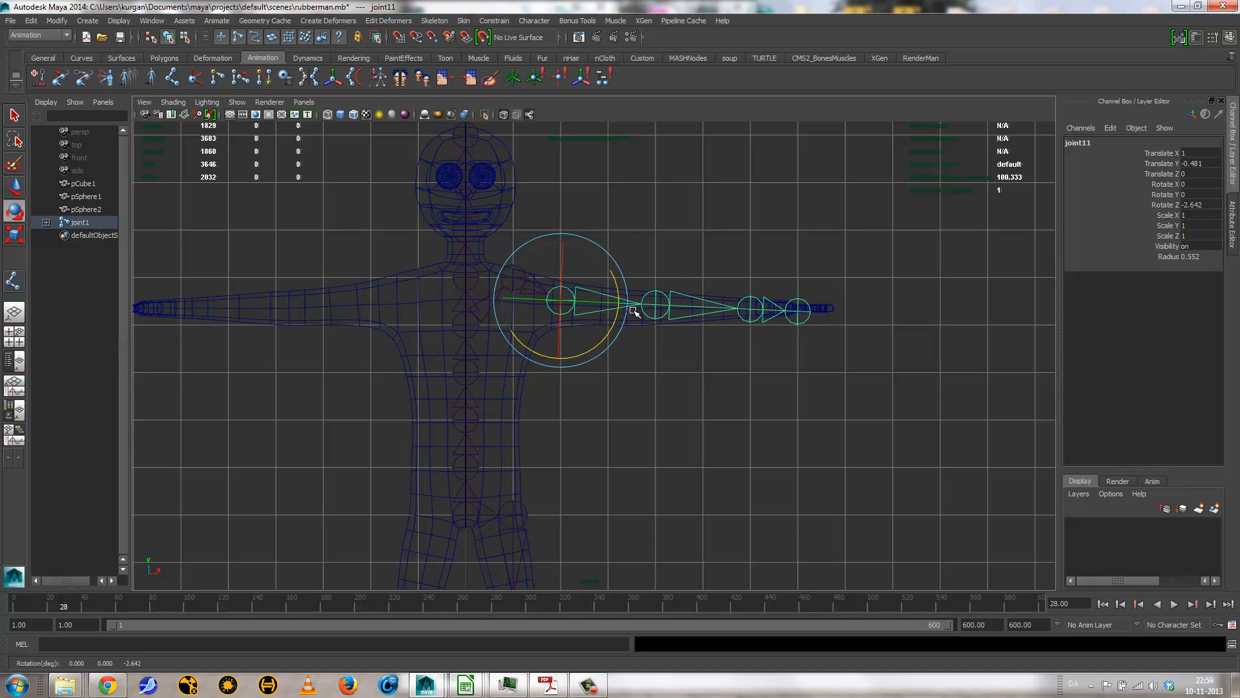
Step: Move the left elbow joint outward along the arm bone's own axis to a Translate X of about 2.1
click(655, 307)
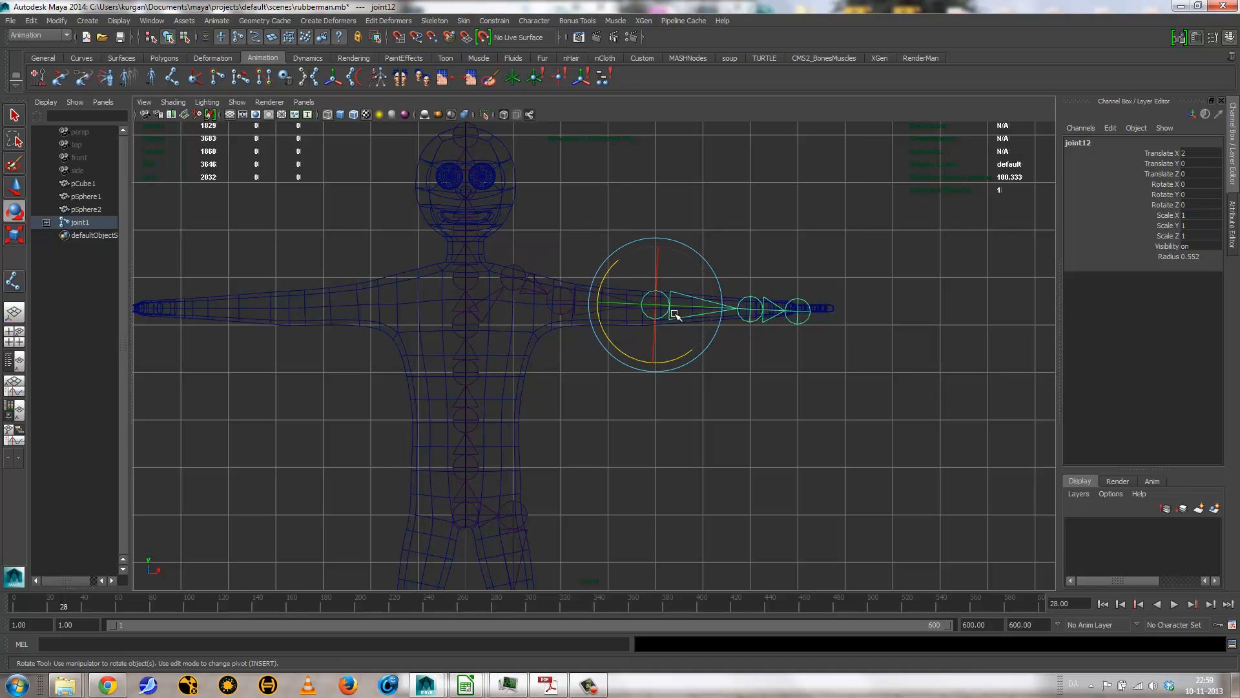
key(w)
drag(697, 305, 701, 306)
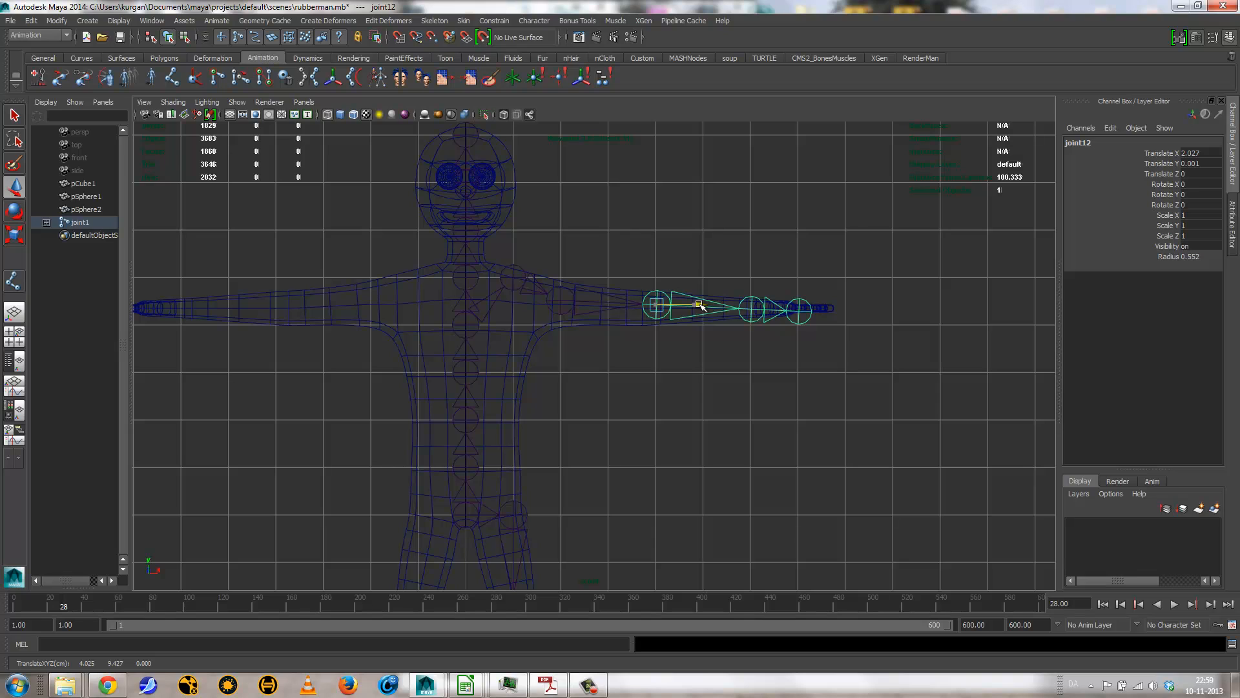
key(ctrl+z)
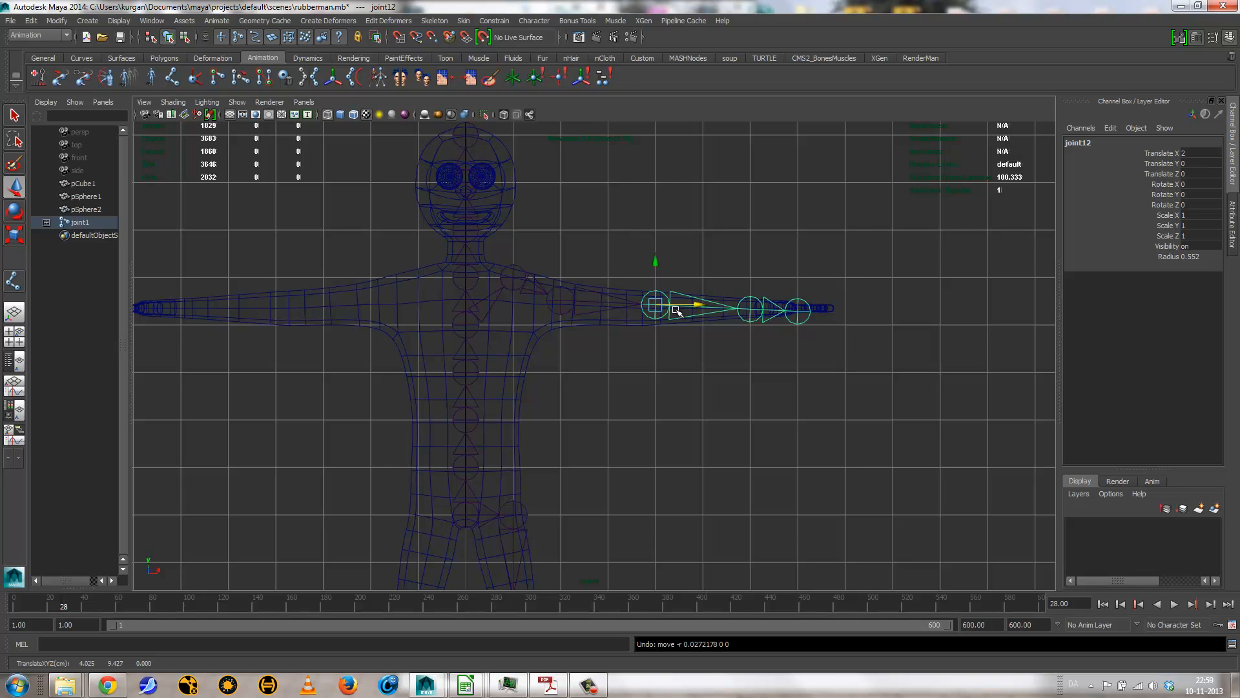
mouse_move(657, 301)
right_down()
mouse_move(621, 290)
mouse_move(656, 301)
right_up()
drag(691, 305, 699, 307)
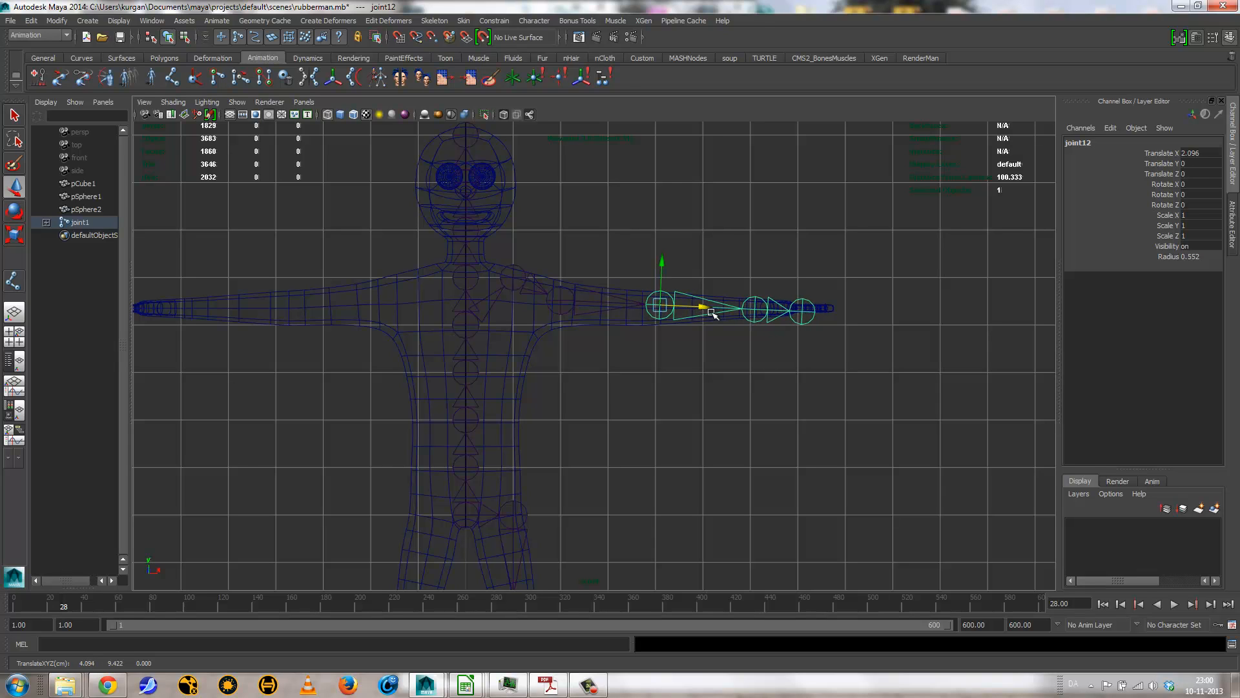
Step: Move the left hip joint inward in the front view to Translate Y about -0.69 and rotate it about -10.4 degrees in Z
drag(702, 307, 703, 308)
click(524, 535)
alt+middle_drag(559, 490, 568, 255)
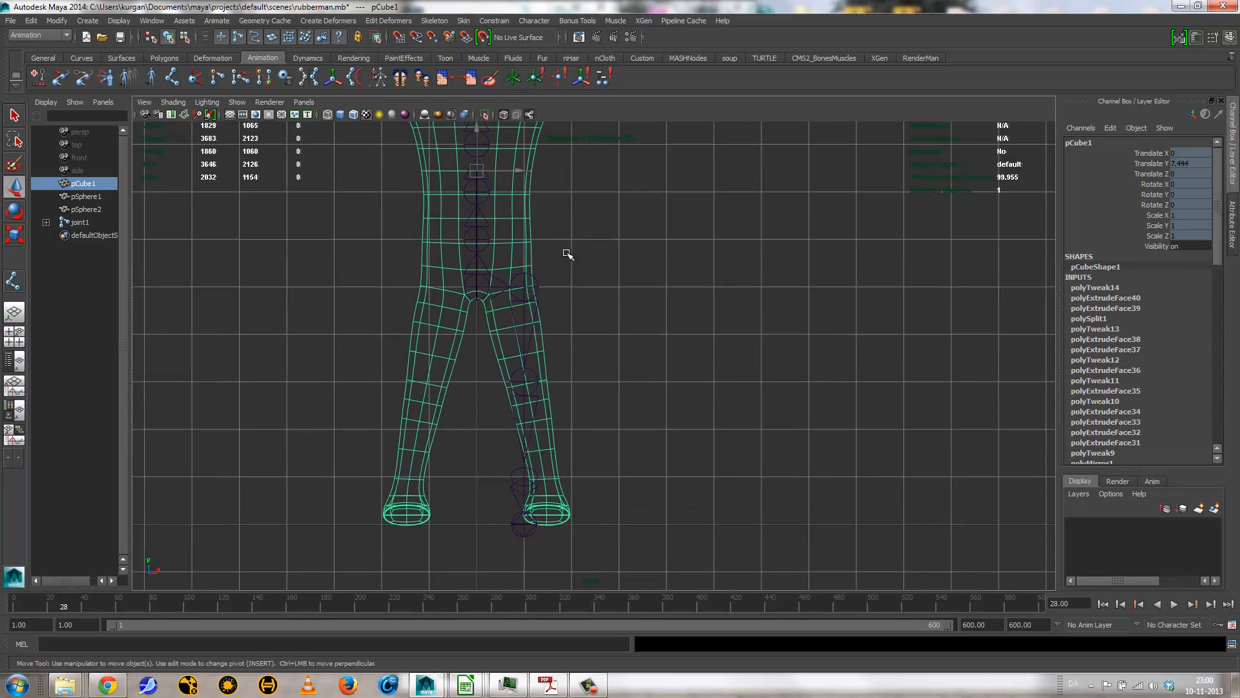
click(534, 287)
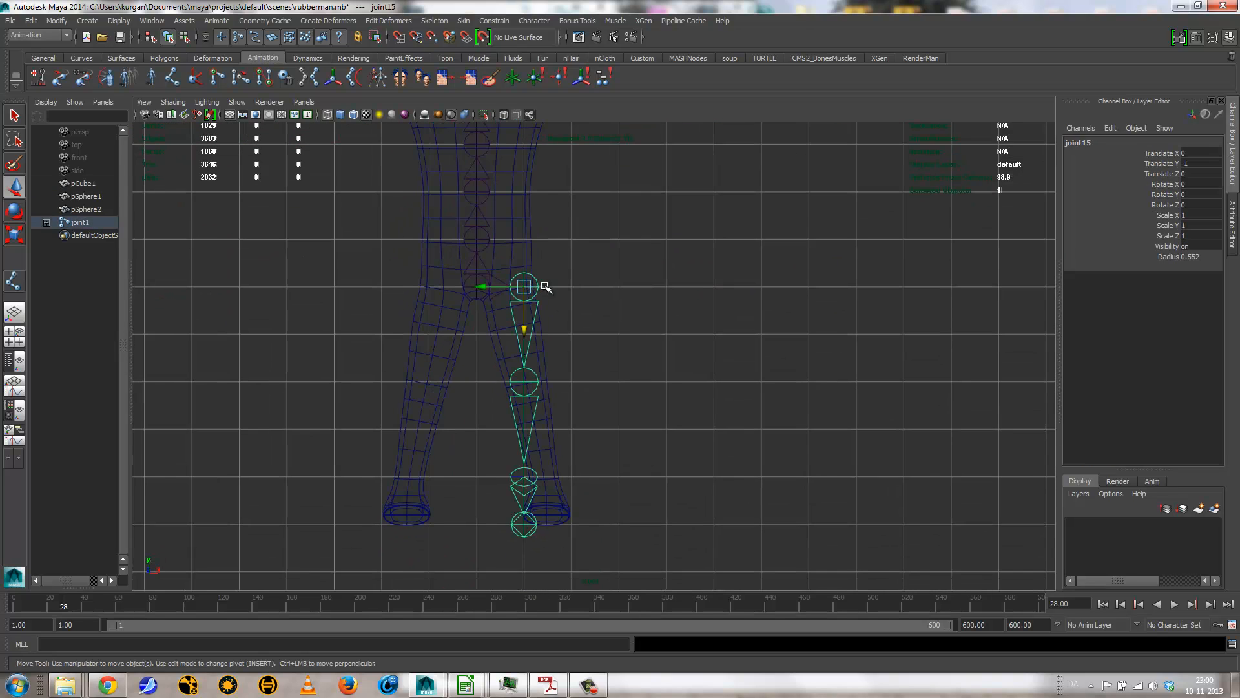
drag(486, 286, 472, 286)
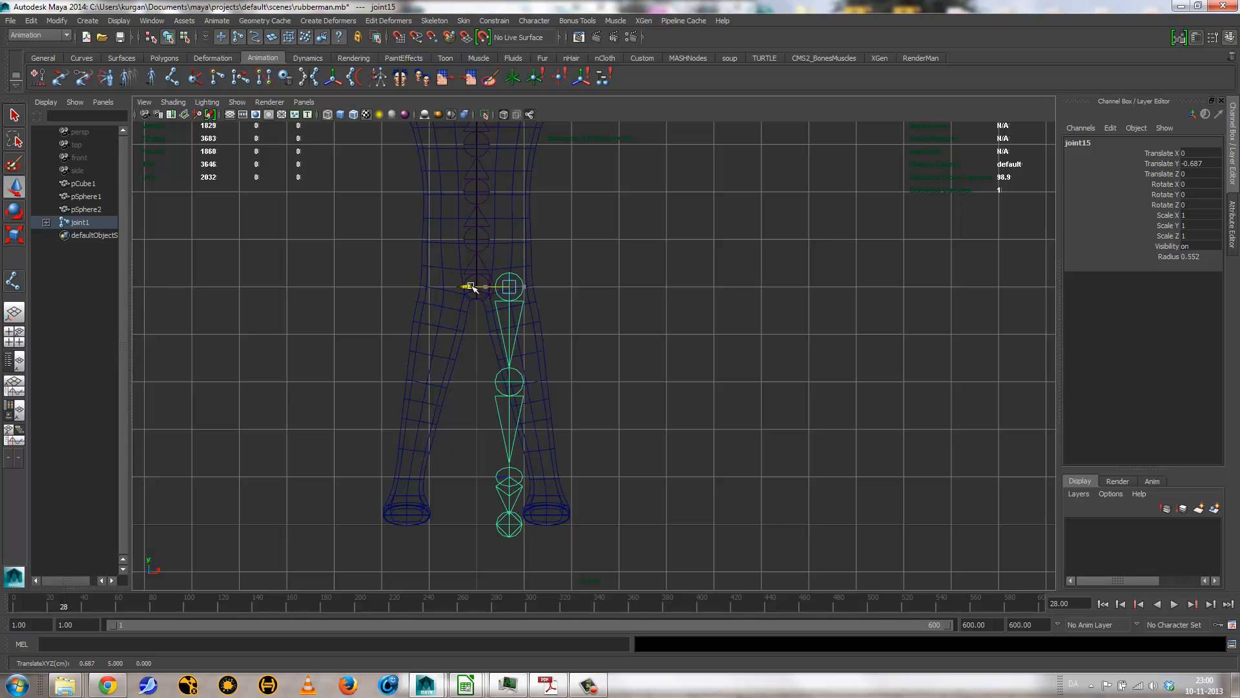
key(e)
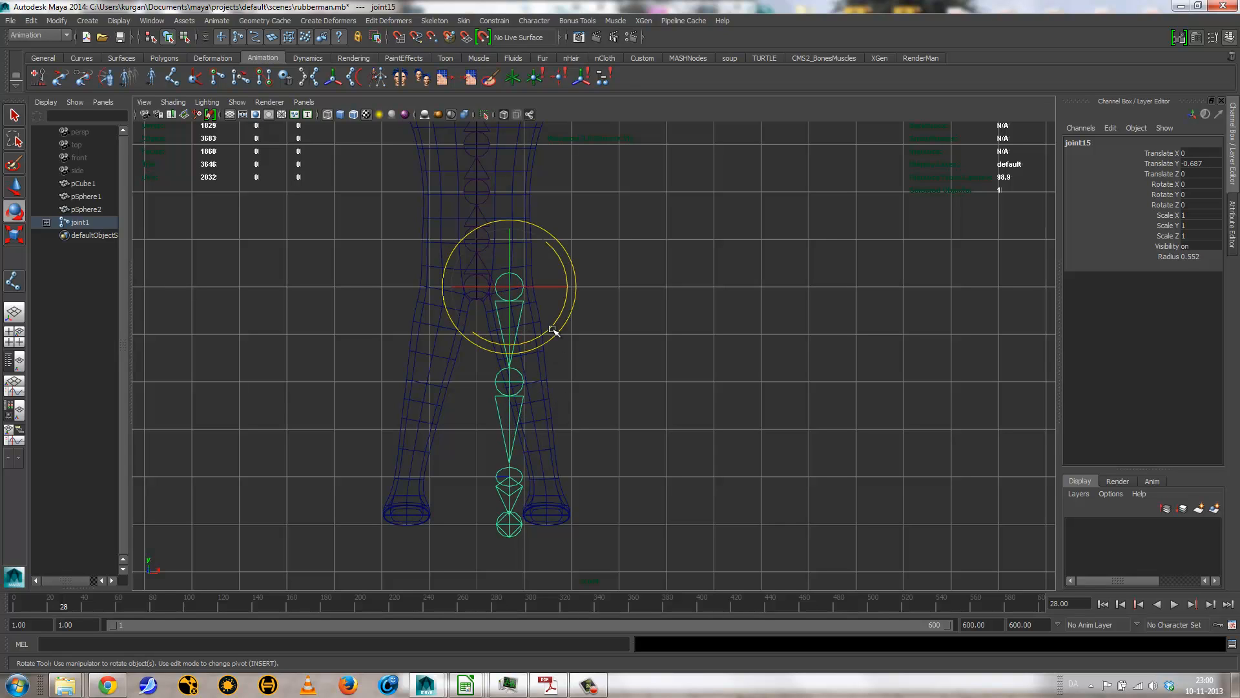
drag(552, 329, 554, 325)
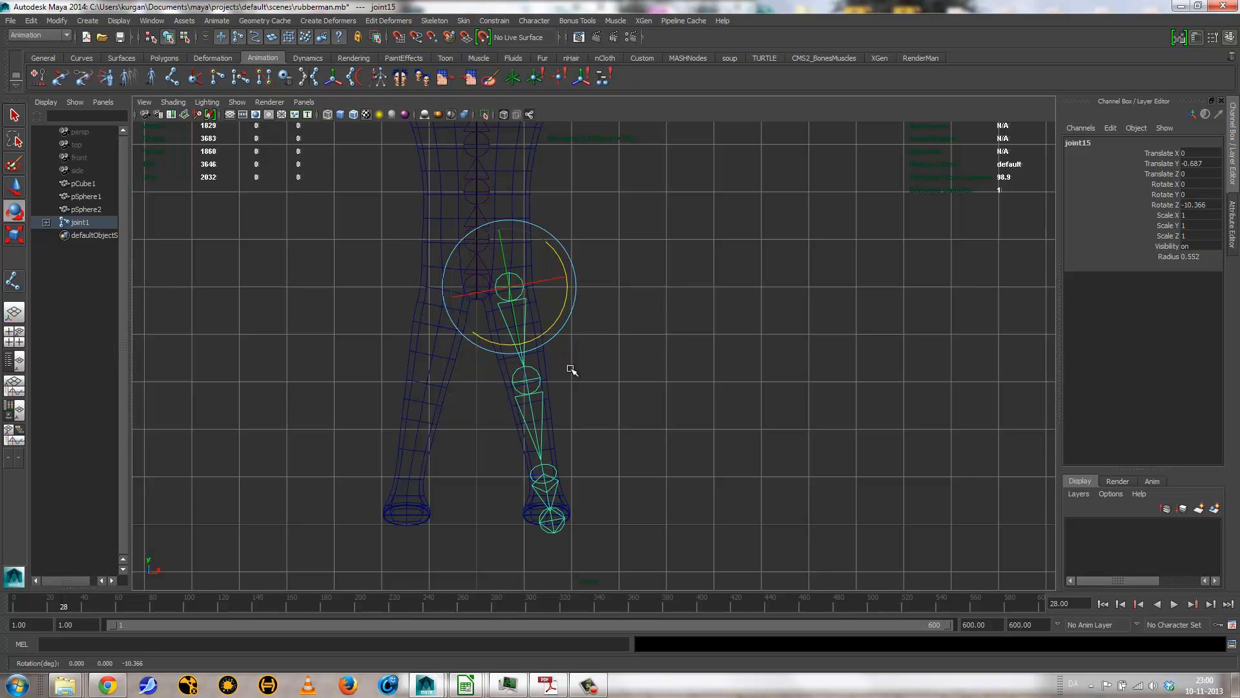
Step: Rotate the left ankle joint to about -6.7 degrees in X, -6.6 in Y and 0.4 in Z to straighten the foot chain
click(556, 470)
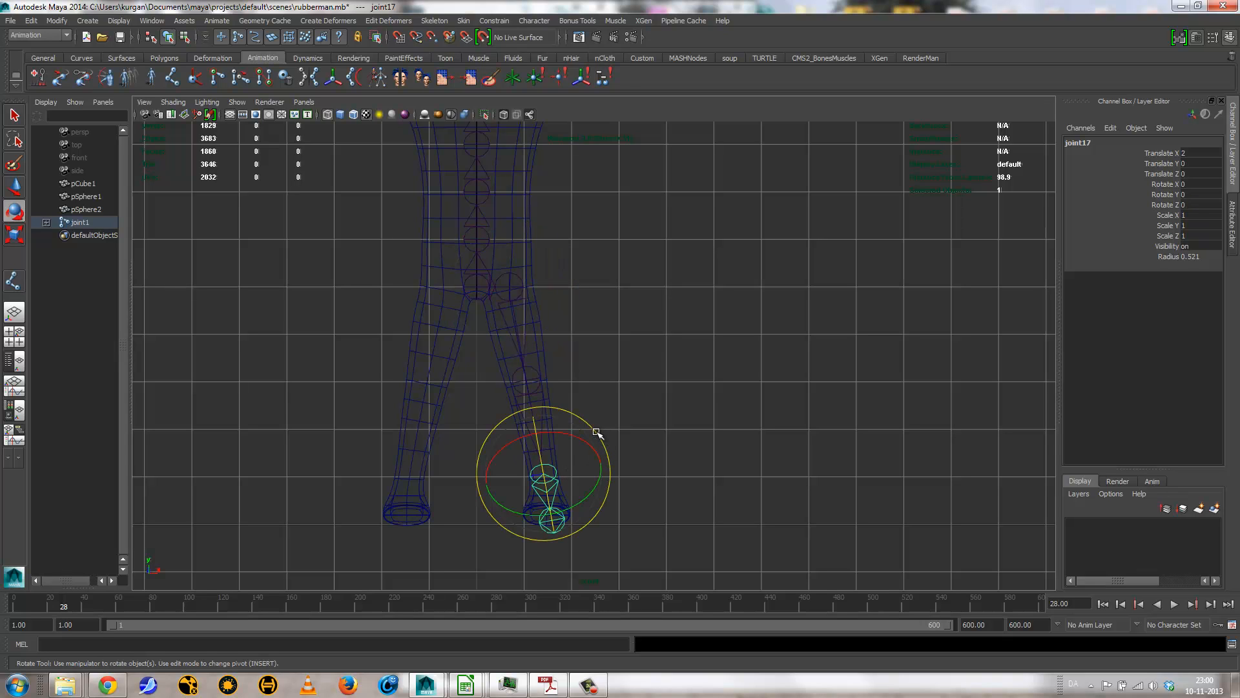
drag(600, 436, 600, 439)
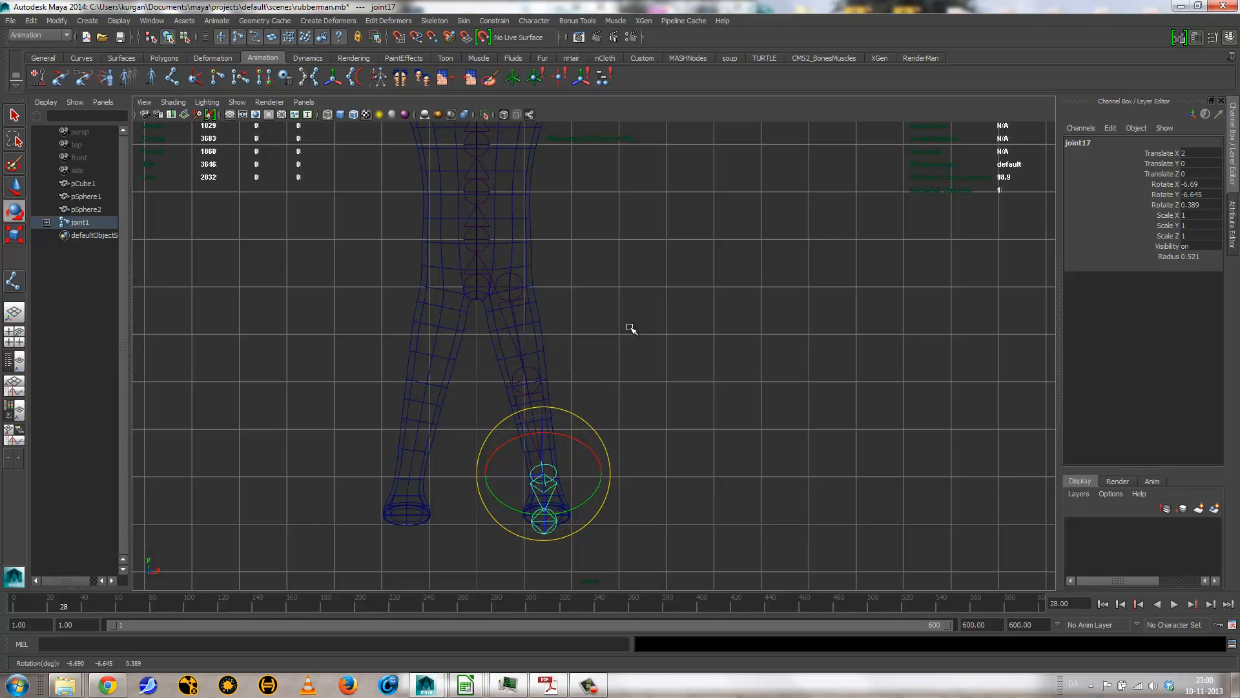
mouse_move(617, 253)
alt+middle_down()
mouse_move(612, 396)
mouse_move(619, 267)
alt+middle_up()
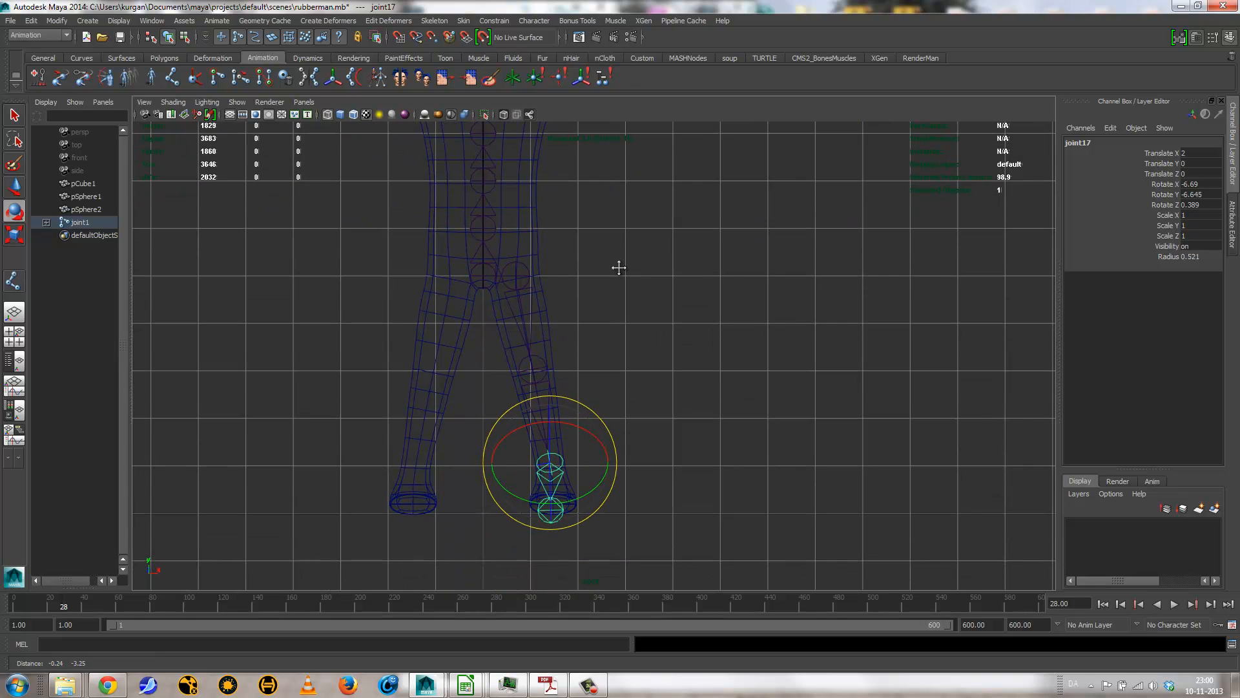
Step: Move the left ball joint back and up into the foot in the side view, to Translate X about 1.14 and Translate Y about -0.11
key(space)
drag(610, 280, 665, 283)
alt+middle_drag(642, 407, 673, 437)
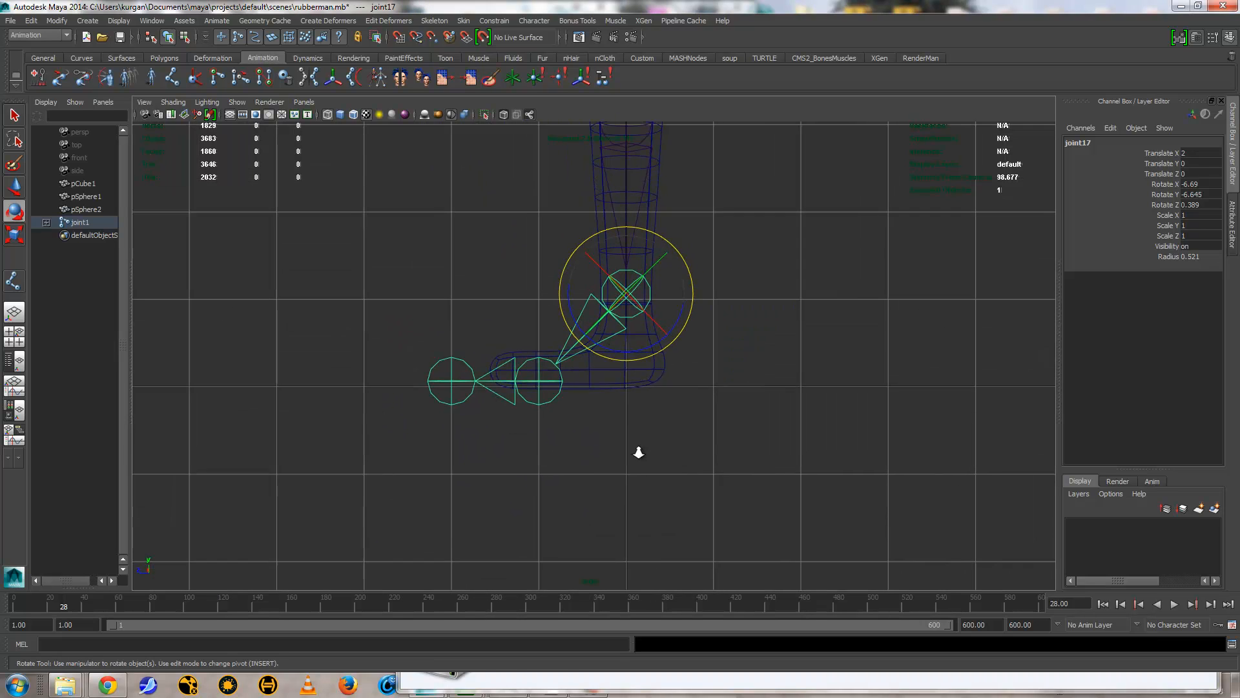
alt+right_drag(637, 452, 656, 457)
click(531, 392)
key(w)
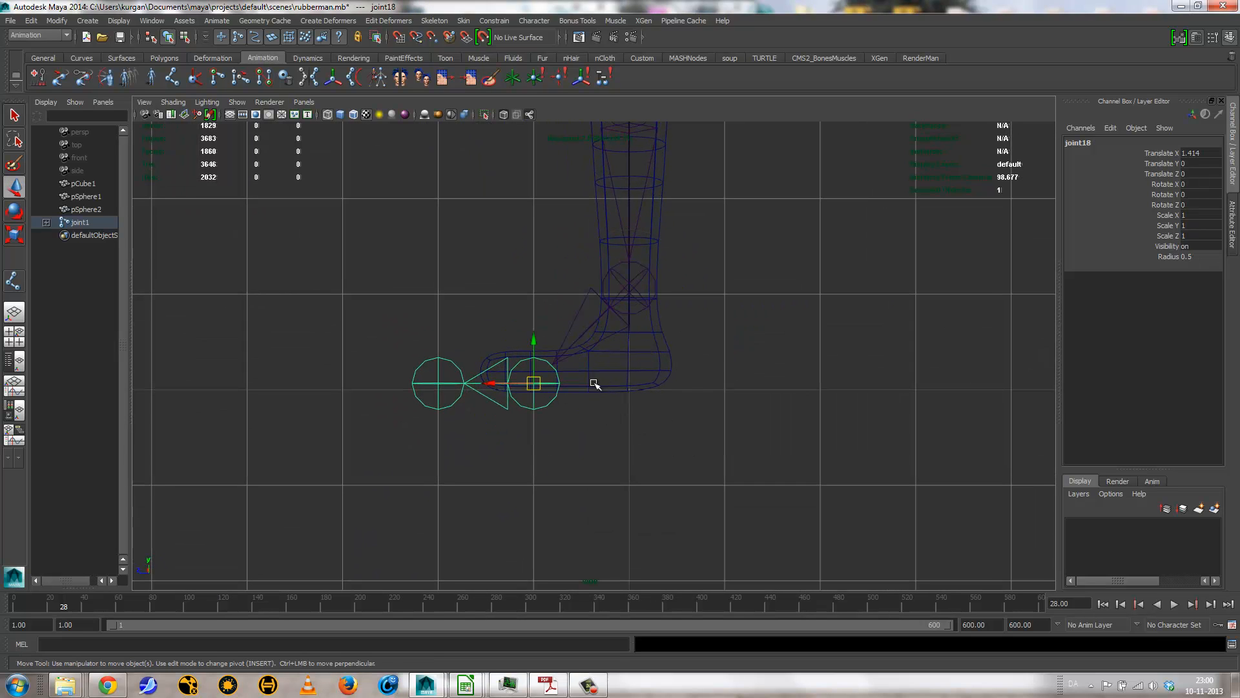
click(501, 386)
drag(501, 386, 561, 336)
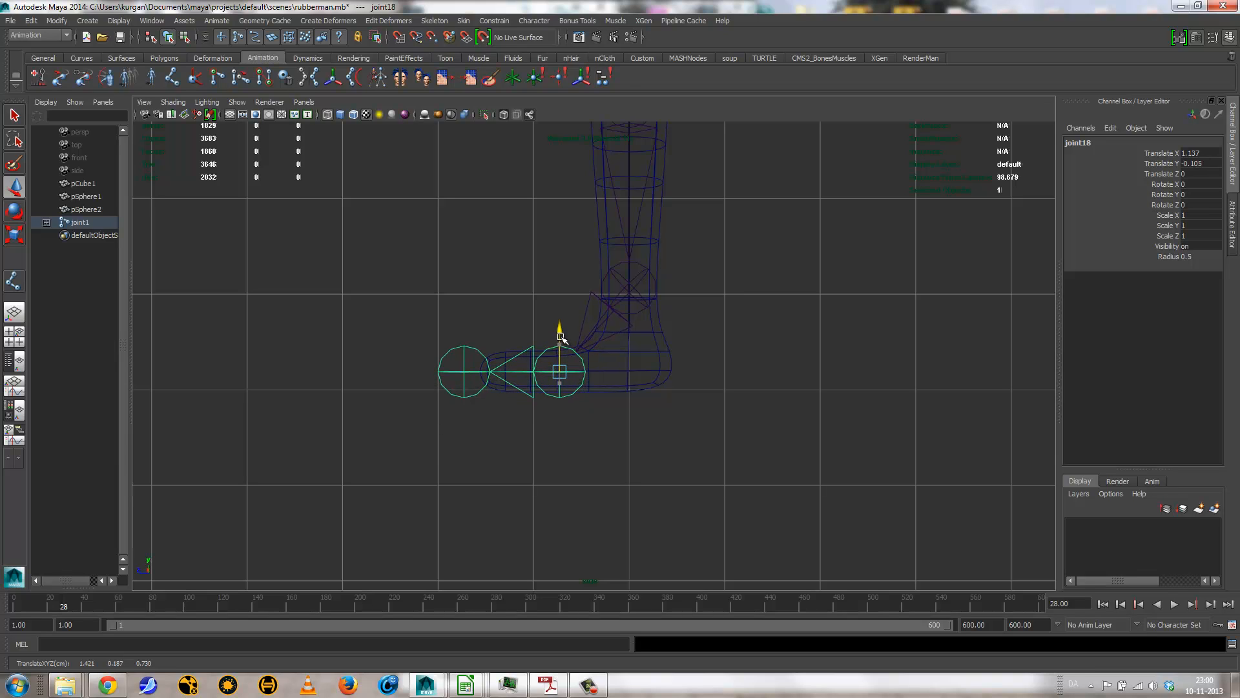
Step: Select the left ankle joint and set the Move tool's axis to Local
click(629, 287)
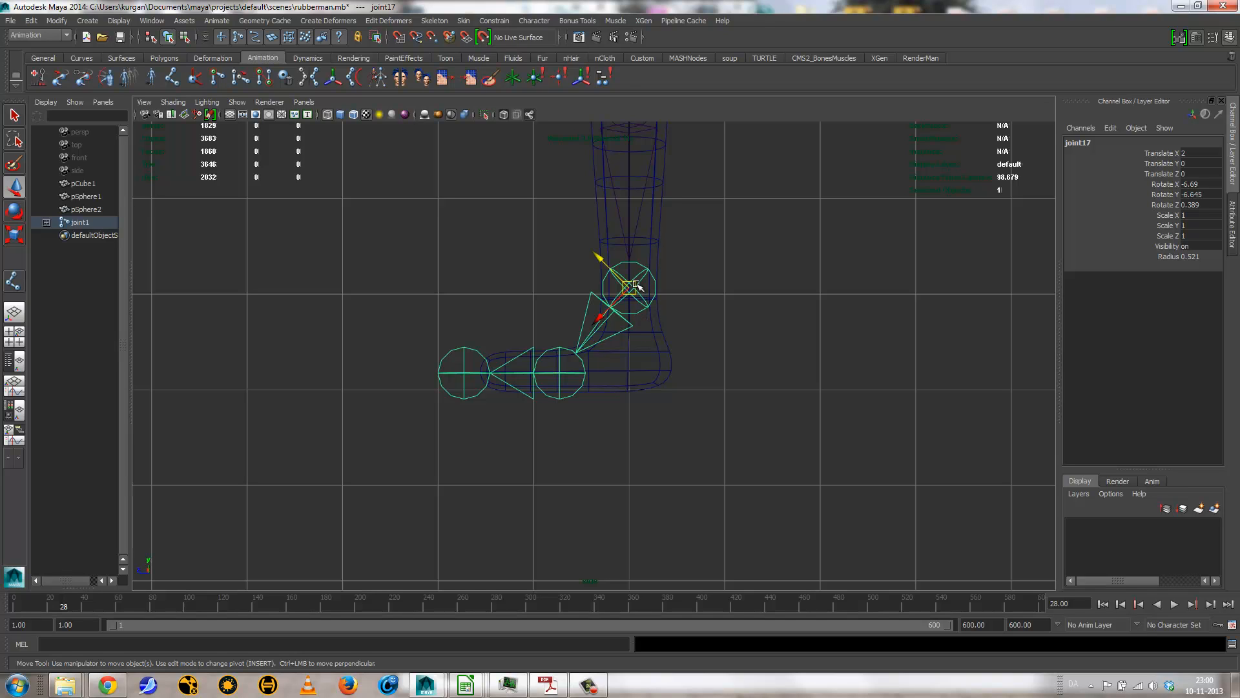
mouse_move(633, 290)
mouse_down()
mouse_move(658, 290)
mouse_move(631, 286)
mouse_up()
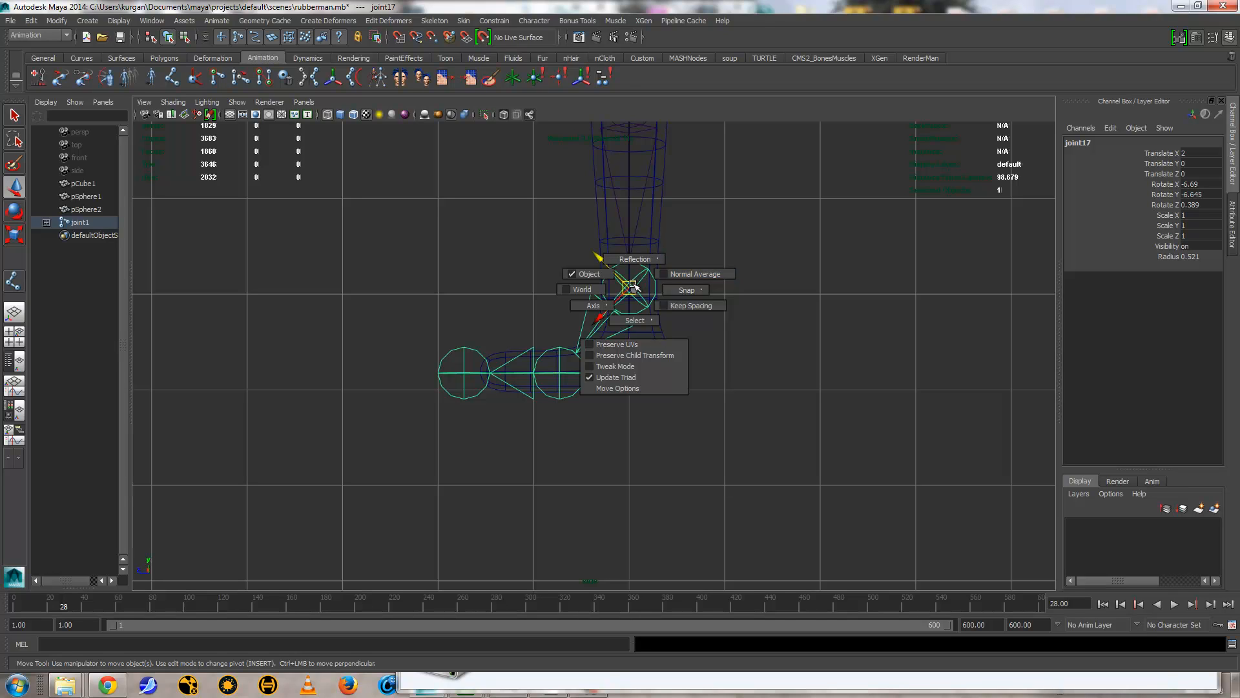
drag(631, 287, 608, 305)
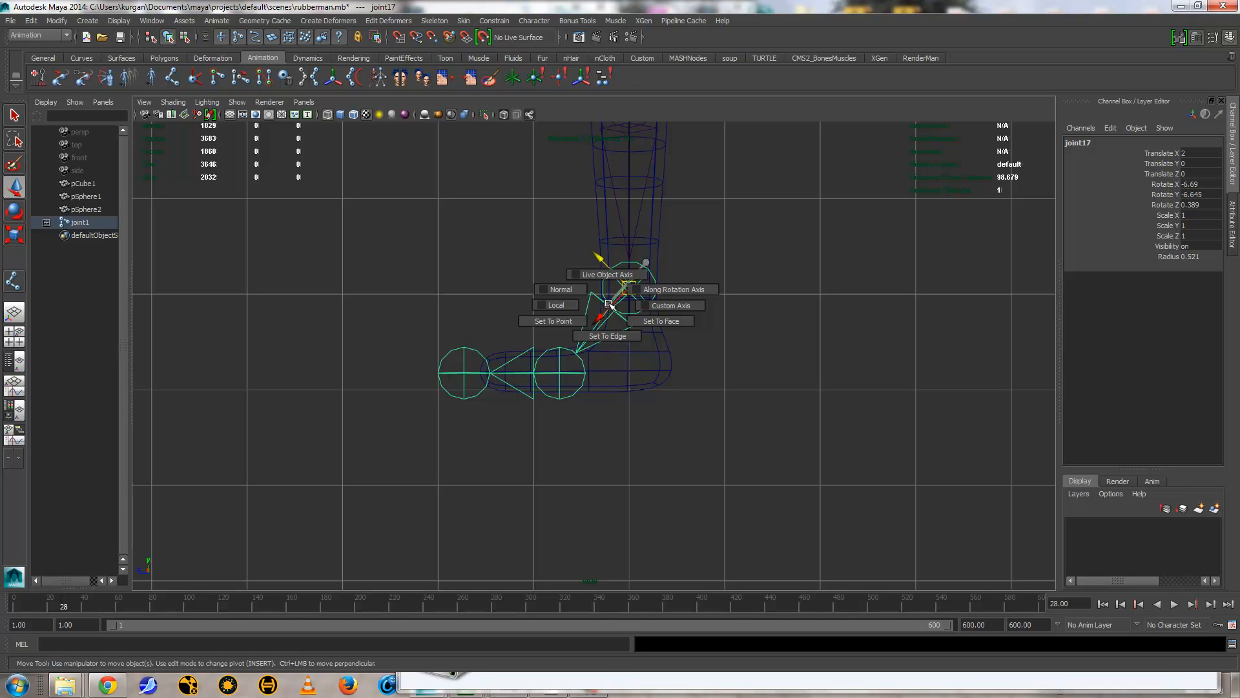
drag(611, 304, 611, 303)
double_click(13, 188)
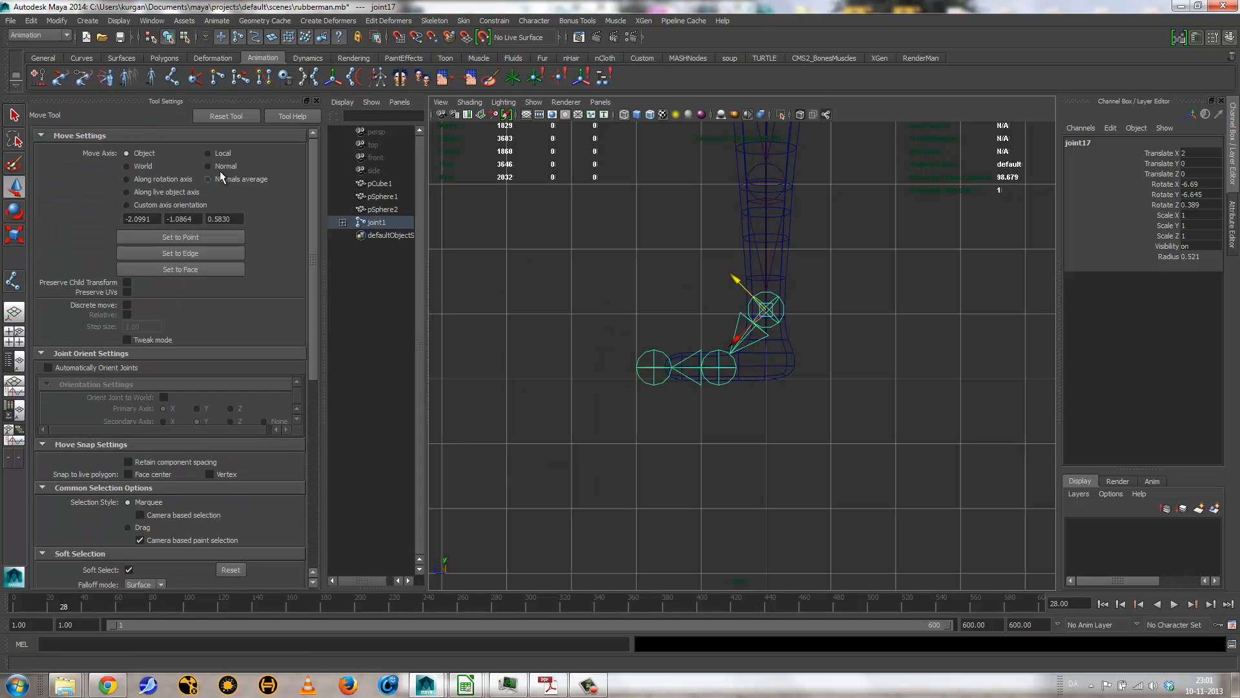
click(216, 153)
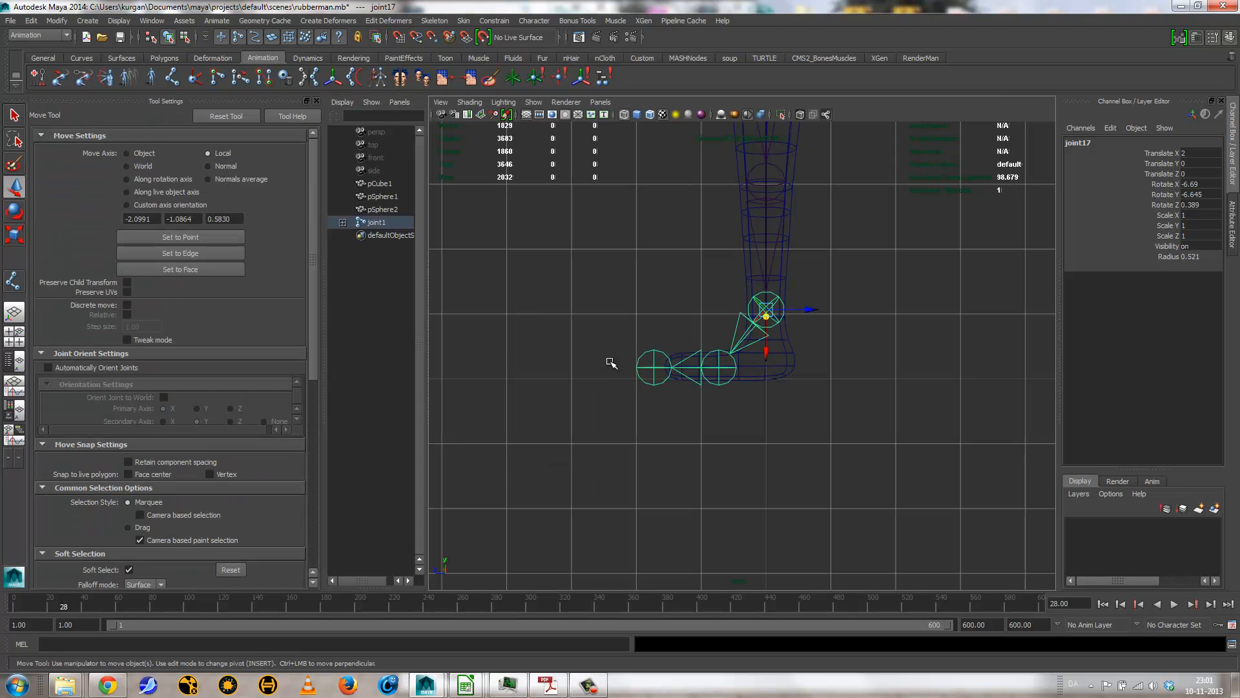
Step: Try lowering the left ankle joint without its child joints in the perspective view, to Translate X about 2.29, and undo the move
key(space)
drag(806, 393, 804, 368)
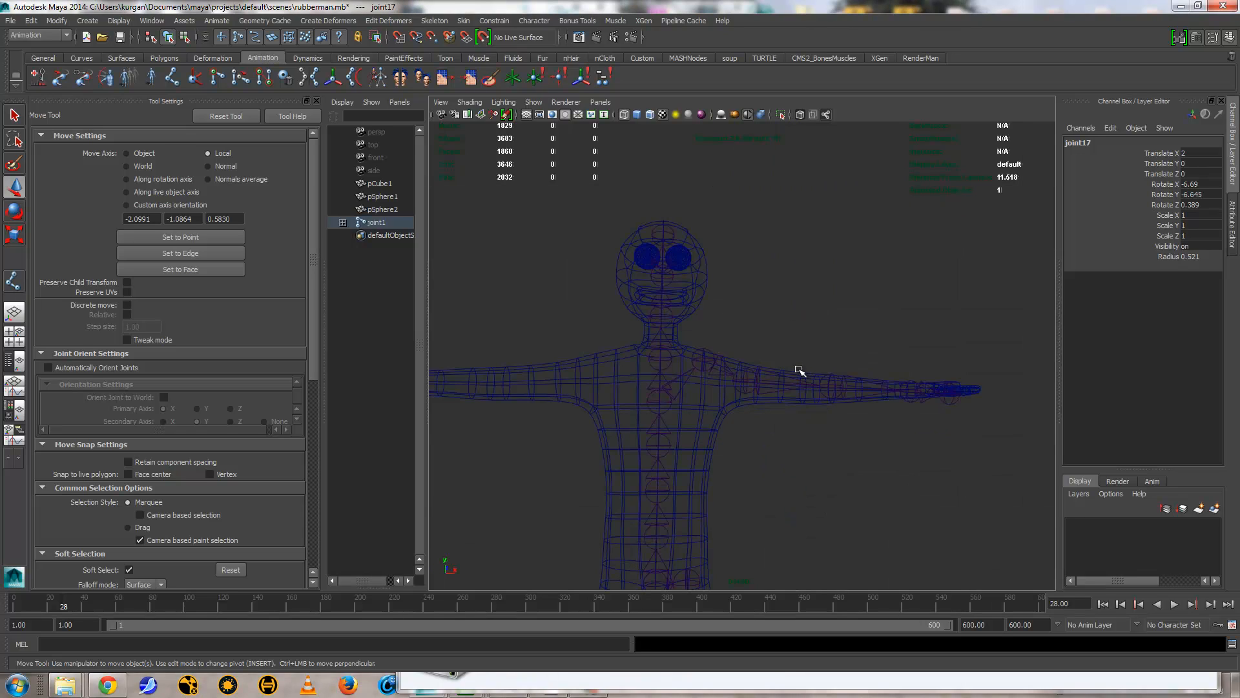
alt+middle_drag(729, 301, 737, 149)
alt+middle_drag(754, 429, 746, 184)
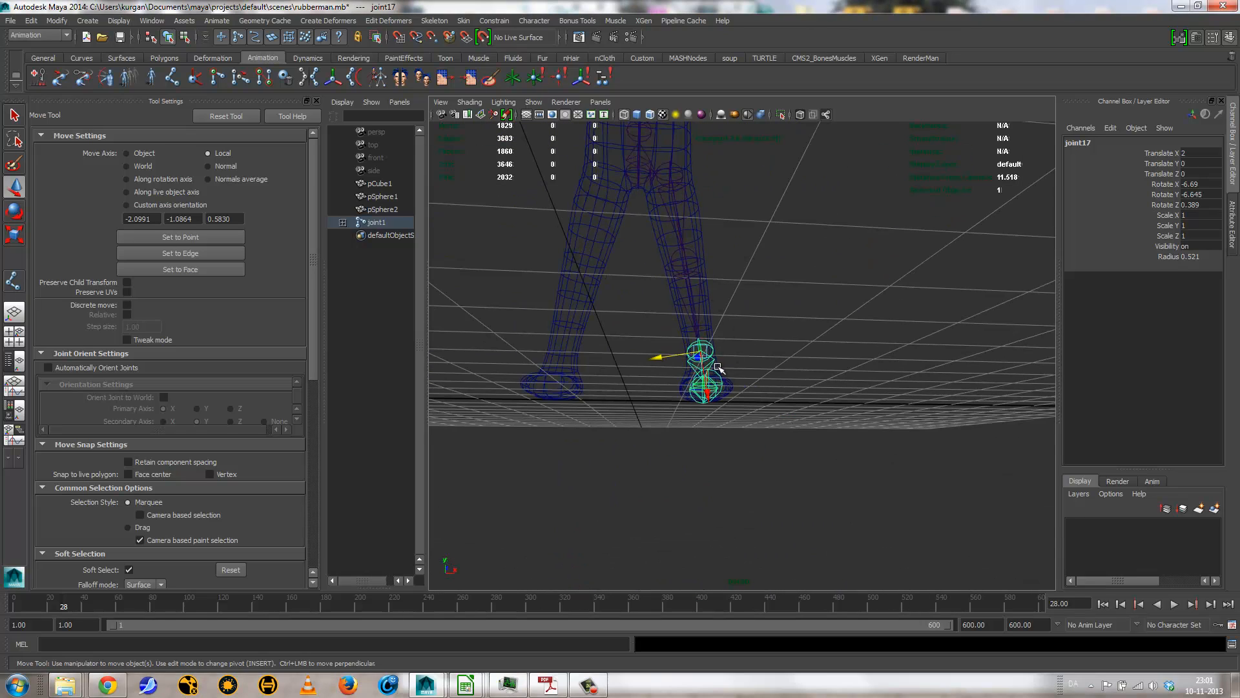
mouse_move(714, 365)
alt+mouse_down()
mouse_move(701, 391)
mouse_move(600, 368)
mouse_move(653, 366)
mouse_move(660, 316)
alt+mouse_up()
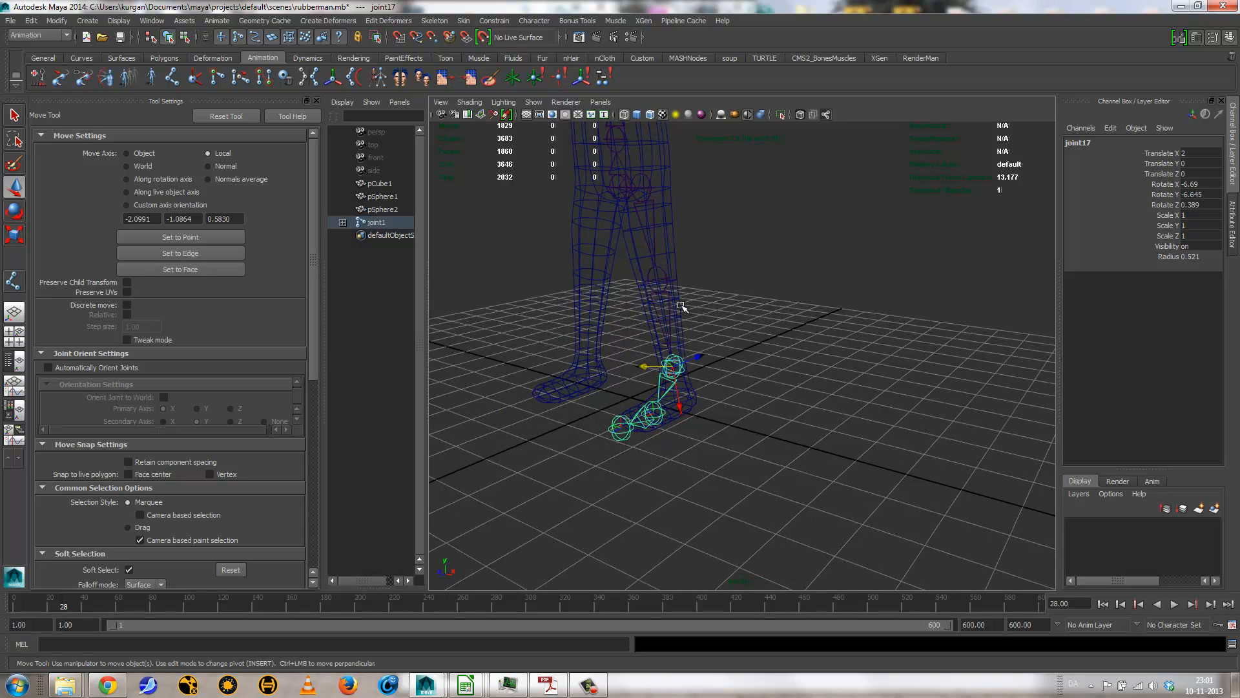
alt+drag(703, 430, 669, 414)
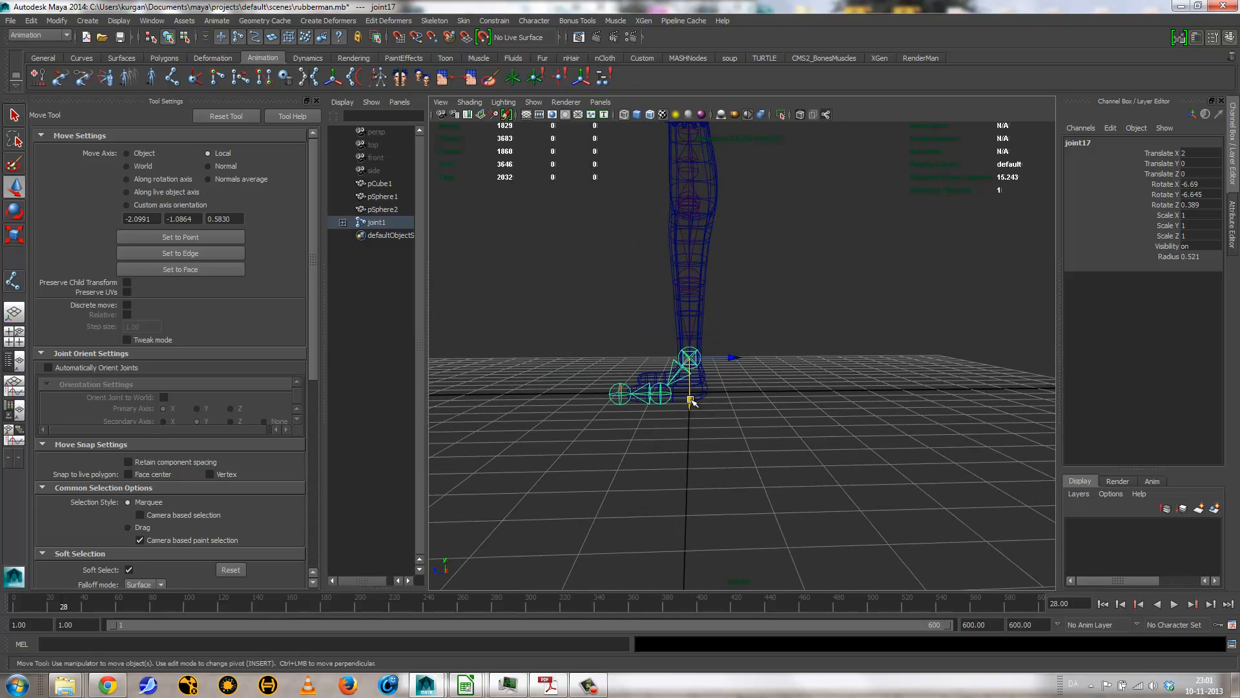
key(Insert)
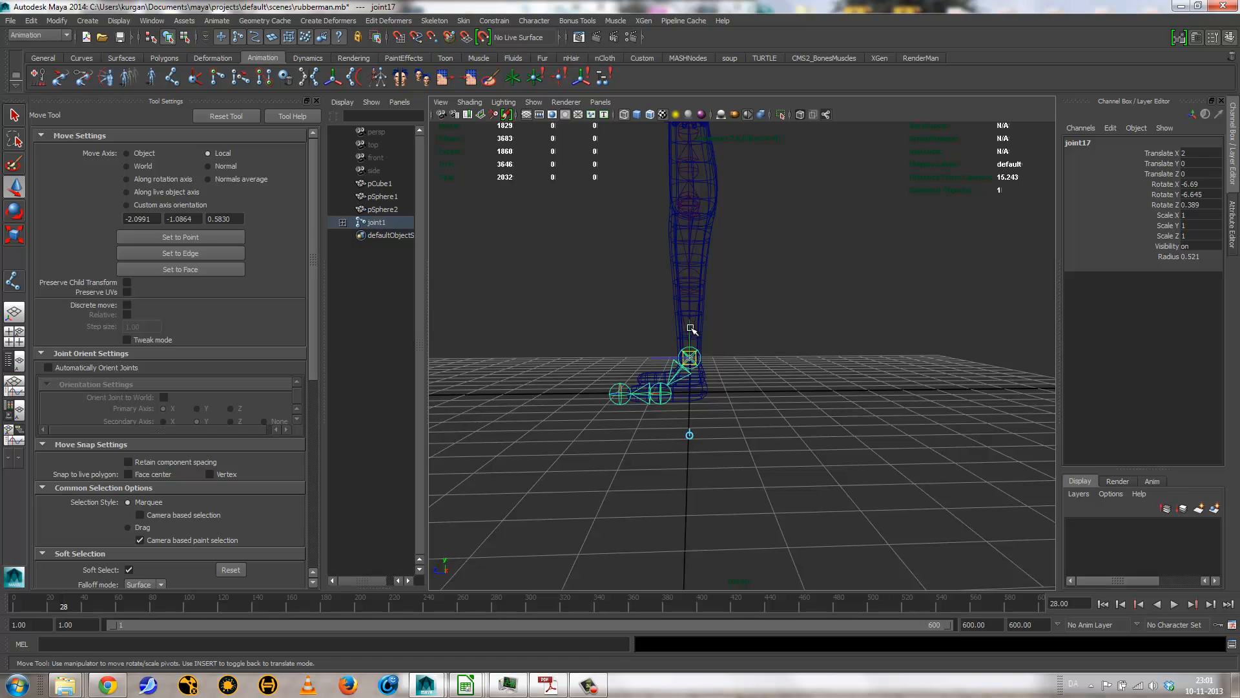
drag(691, 327, 691, 344)
key(Insert)
alt+drag(691, 387, 763, 424)
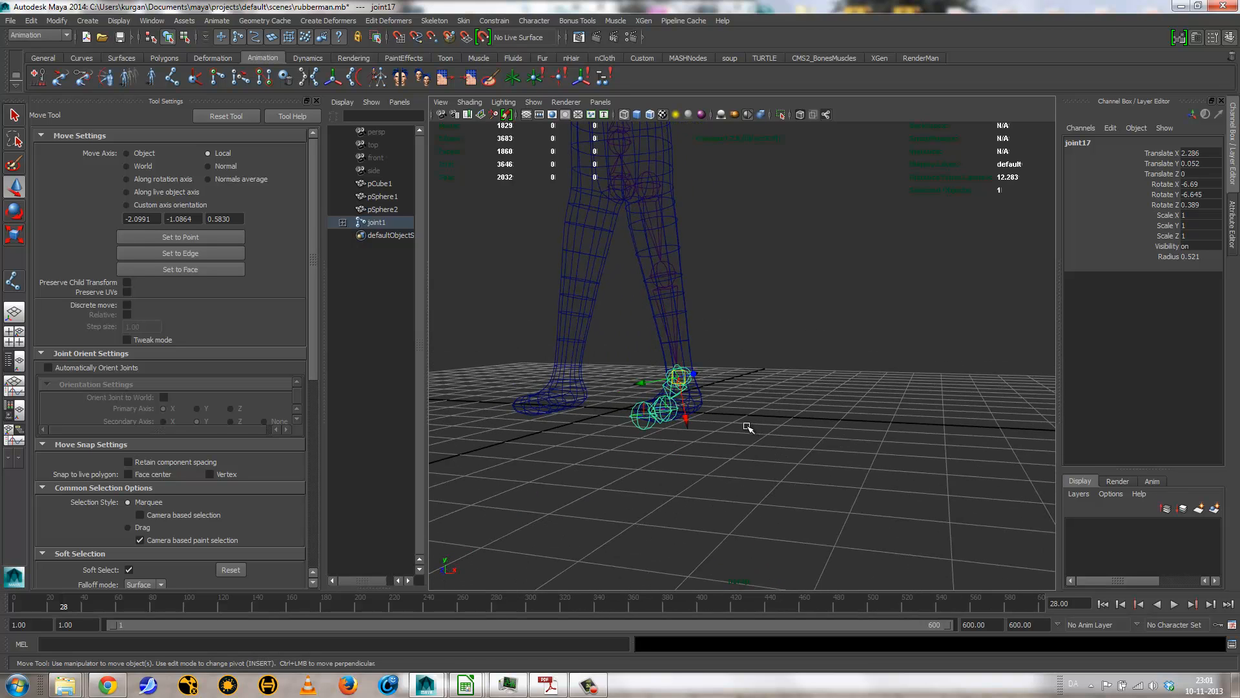
key(ctrl+z)
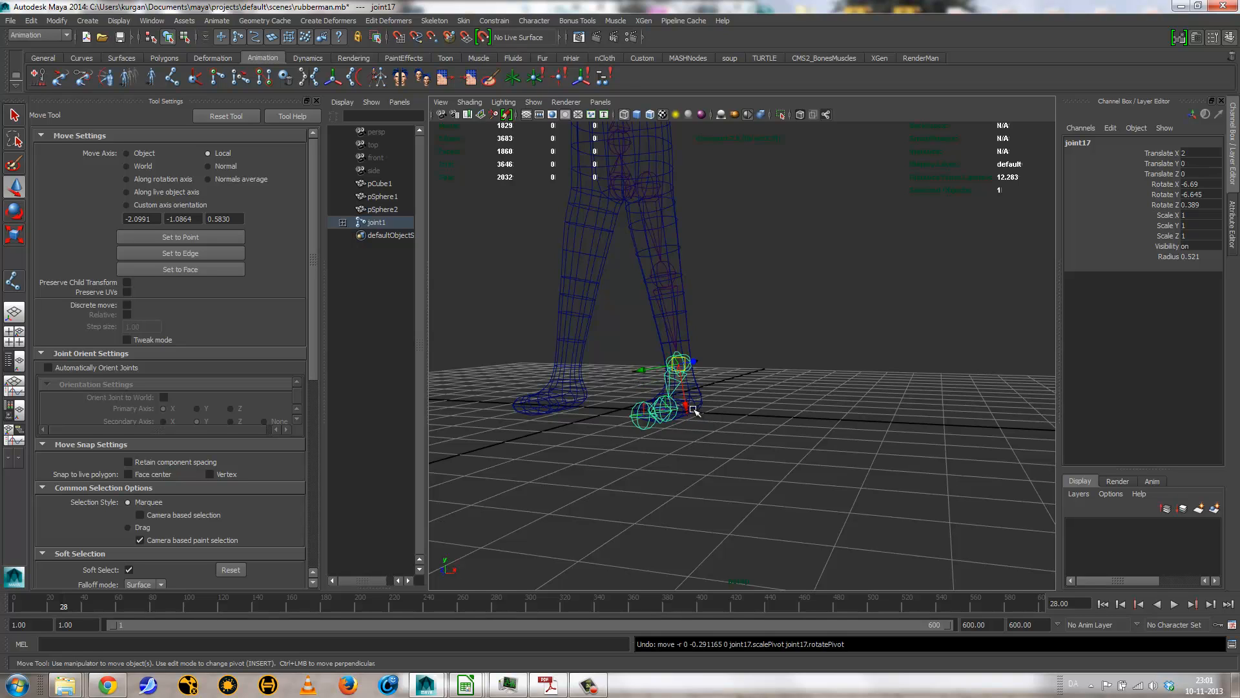
Step: Lower the left ankle joint with its foot chain, and with the Object move axis bring the ball joint to Translate X 0.942 and Y 0.09
drag(689, 409, 726, 456)
click(676, 422)
key(space)
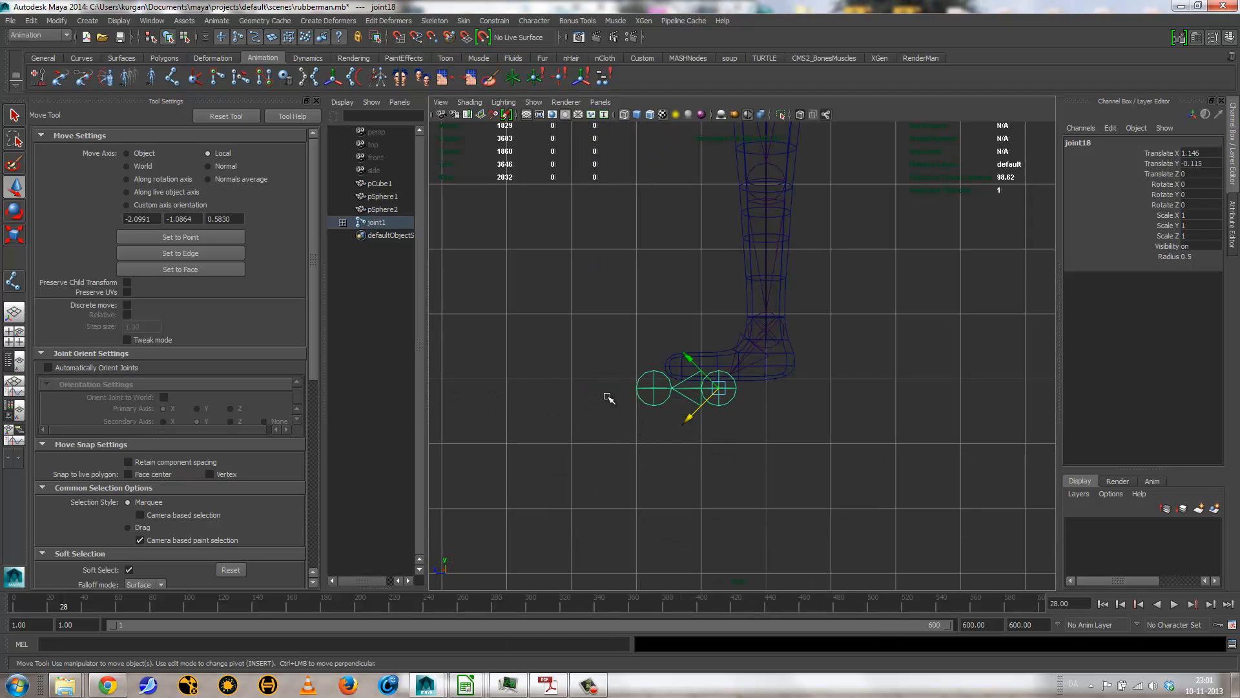
drag(607, 395, 562, 375)
drag(718, 346, 770, 297)
Step: Try shifting the joint at the base of the head about 0.18 along its Z axis in the perspective view, and undo the move
key(space)
alt+middle_drag(761, 326, 707, 407)
alt+drag(704, 408, 638, 376)
alt+middle_drag(639, 324, 697, 431)
scroll(699, 431, up, 4)
alt+drag(748, 379, 688, 207)
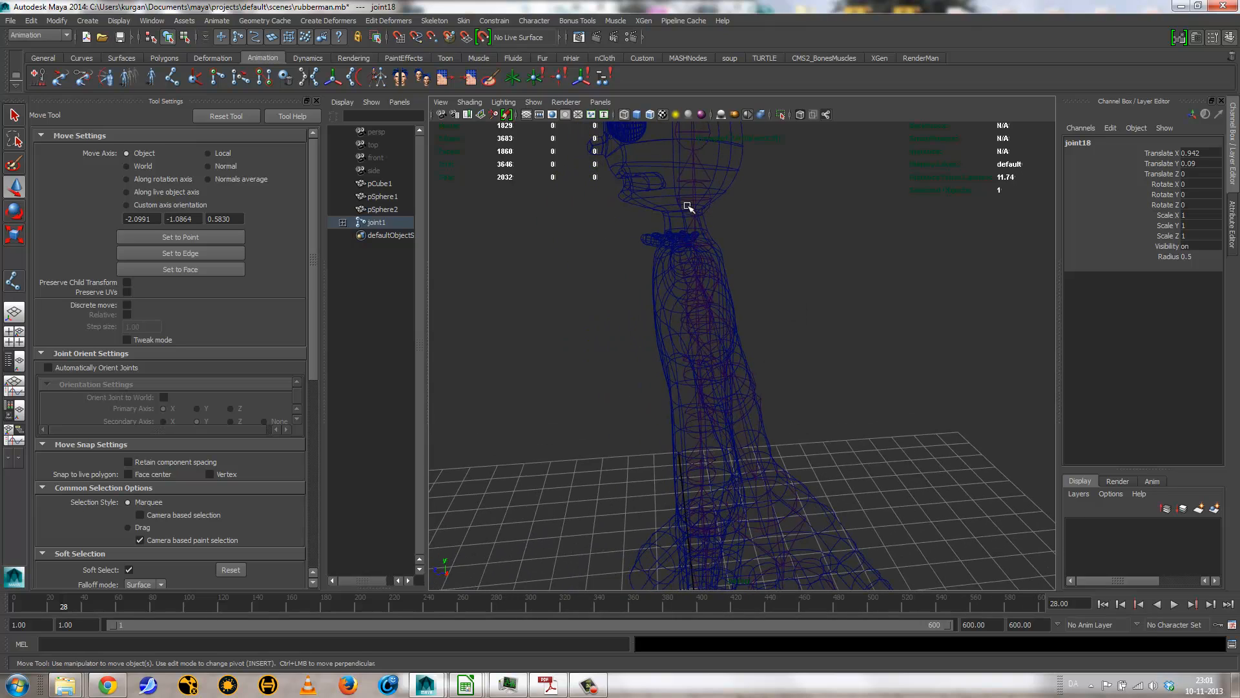
click(698, 199)
alt+drag(714, 277, 742, 231)
key(ctrl+z)
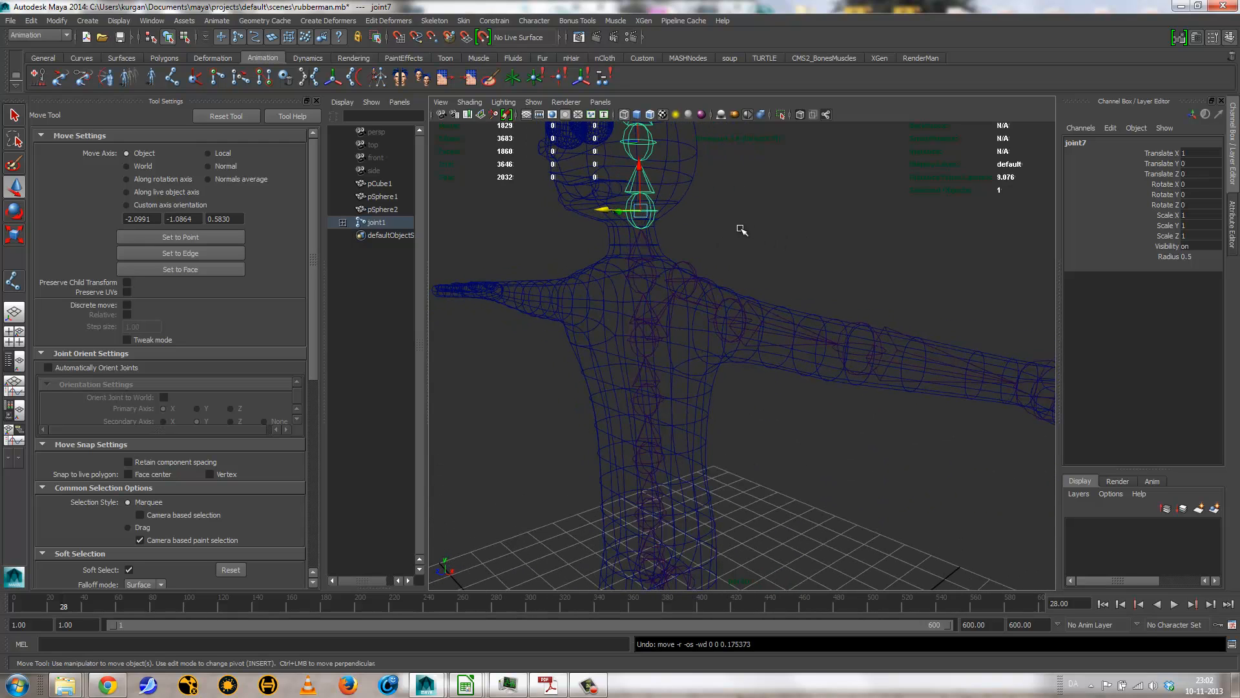
Step: Select the joint at the base of the neck and examine how the neck and shoulder joints sit inside the mesh
click(643, 267)
click(640, 274)
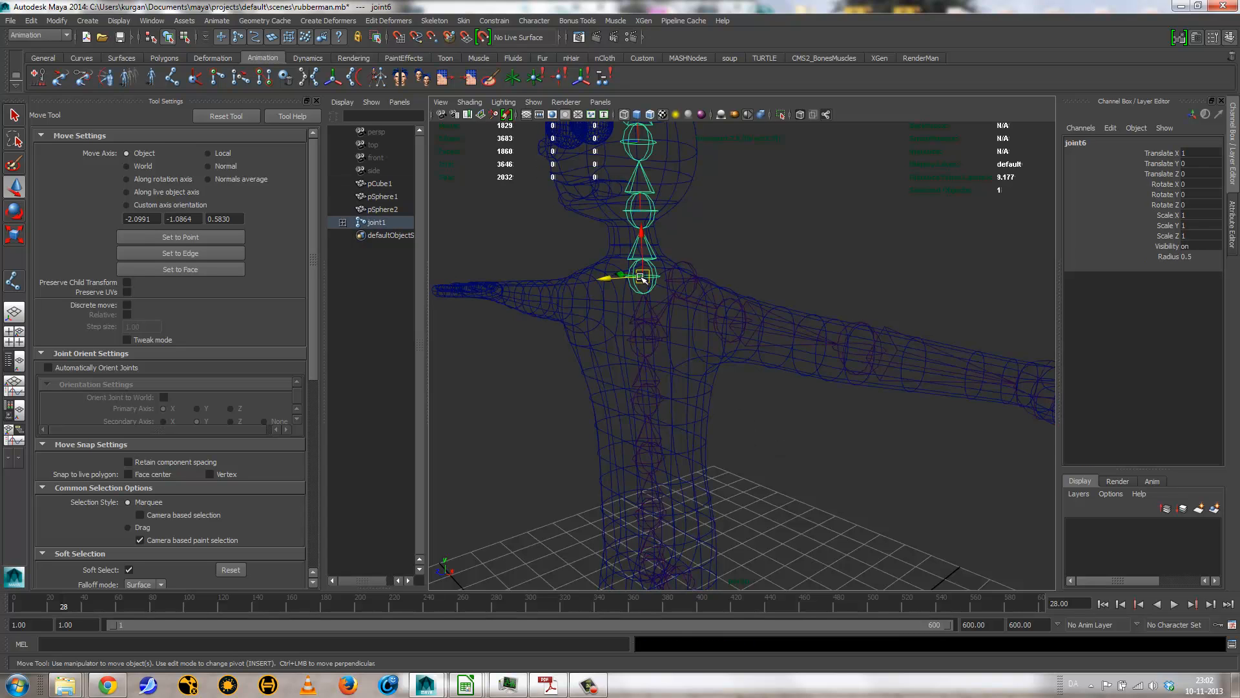
mouse_move(641, 275)
alt+mouse_down()
mouse_move(589, 282)
mouse_move(624, 271)
alt+mouse_up()
alt+drag(638, 307, 744, 363)
alt+middle_drag(745, 363, 649, 372)
alt+drag(573, 405, 615, 377)
Step: Move the left elbow joint independently of its child joints to Translate Z -0.1 to fit the arm mesh
click(830, 337)
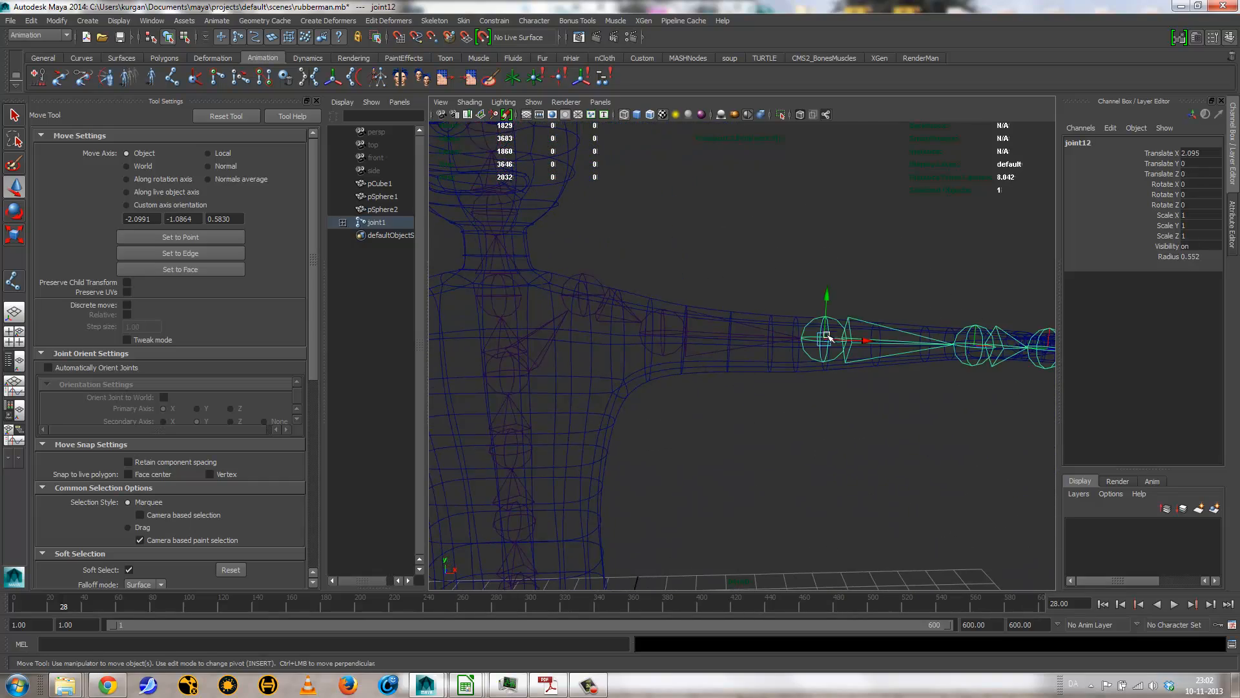
alt+drag(865, 413, 723, 459)
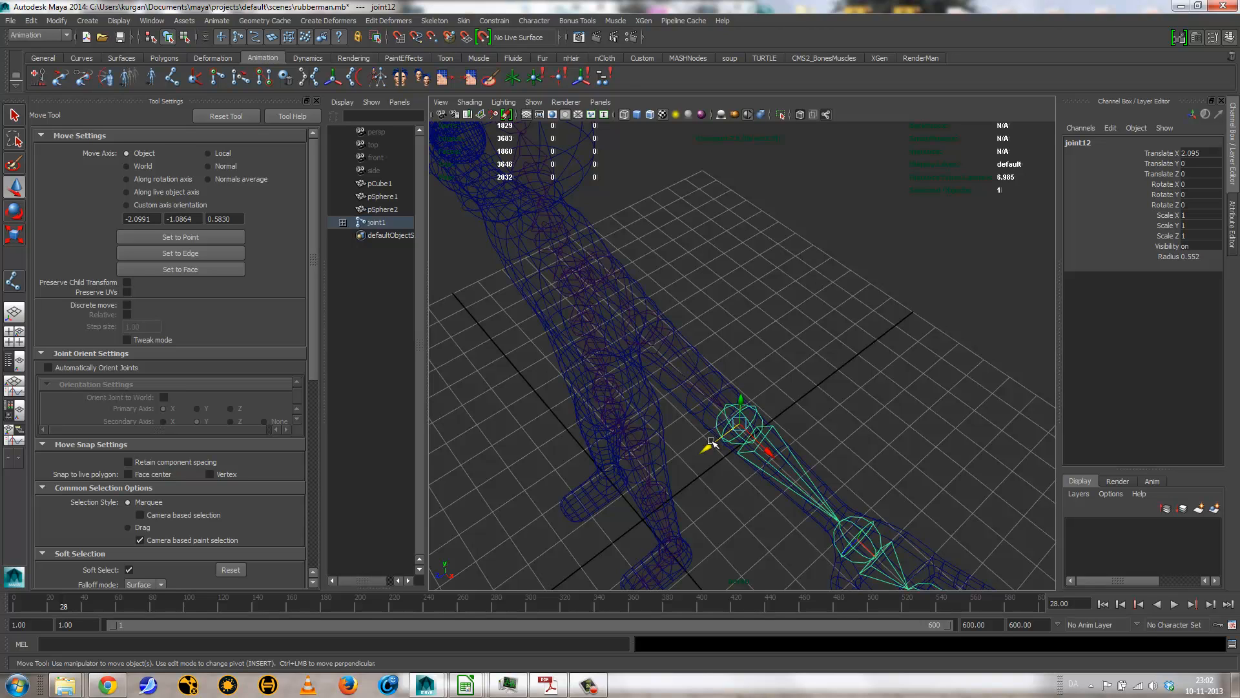
key(Insert)
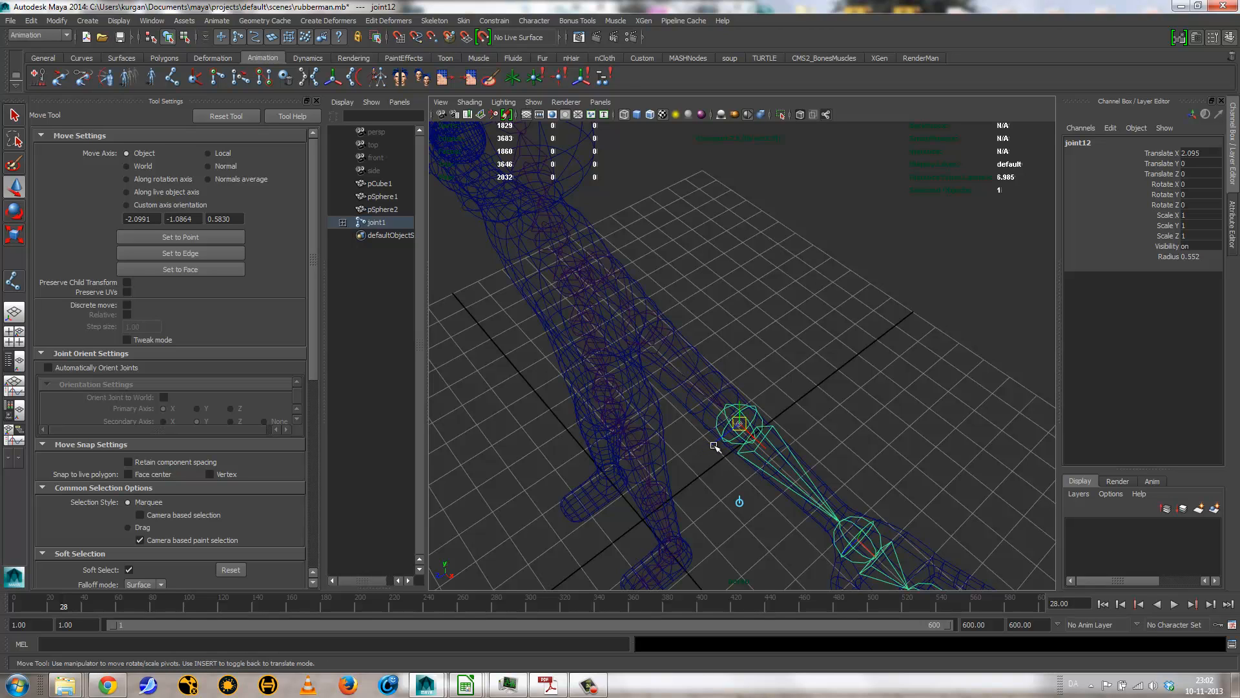
middle_drag(715, 445, 719, 443)
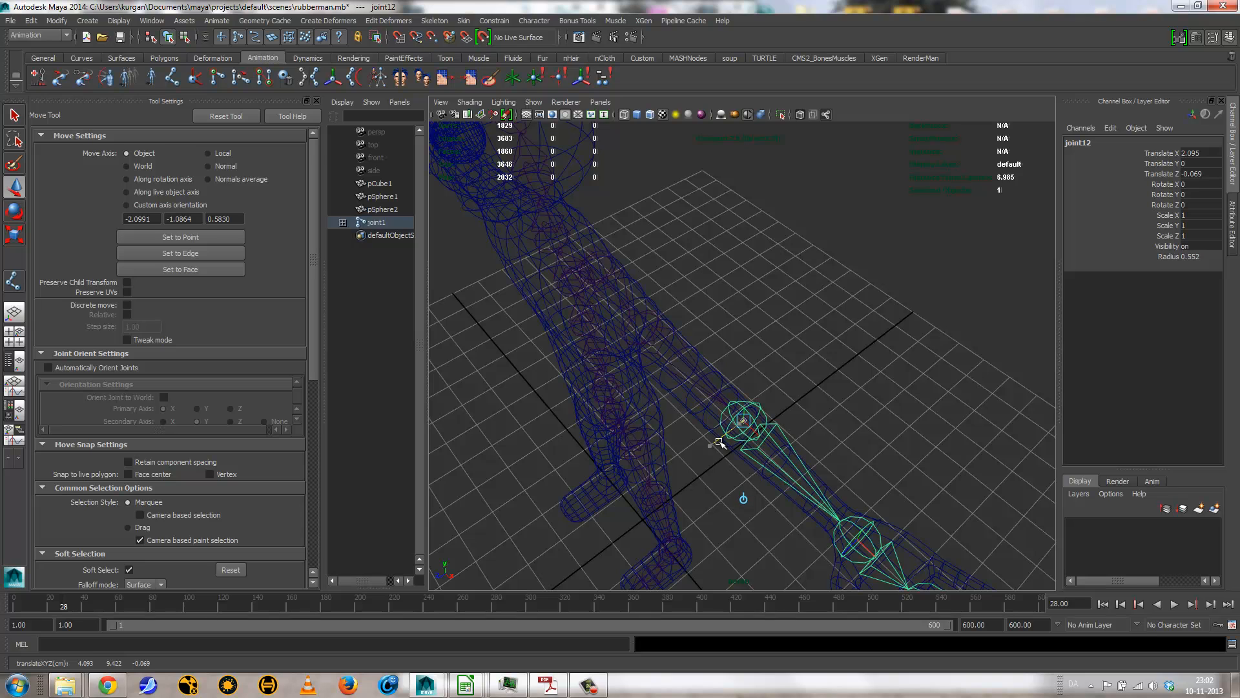
key(Insert)
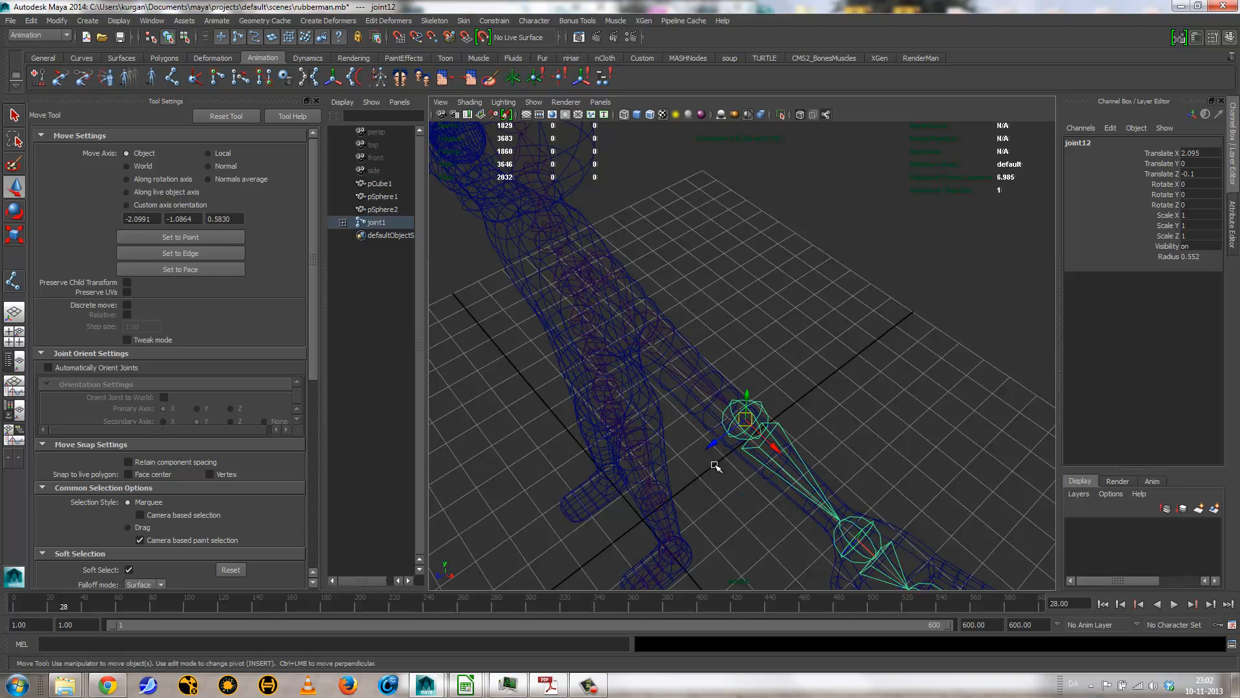
alt+drag(716, 494, 781, 333)
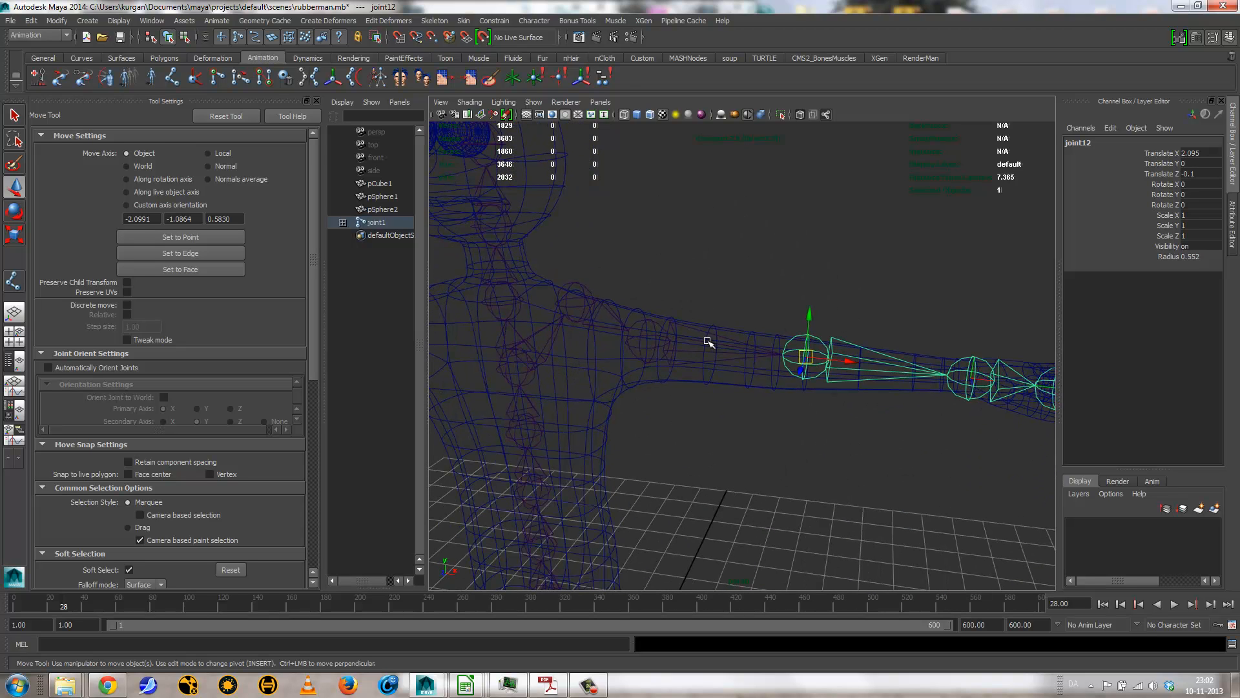
Step: Move the left knee joint independently of its child joints to Translate Z -0.096 to fit the leg mesh
alt+drag(888, 404, 688, 497)
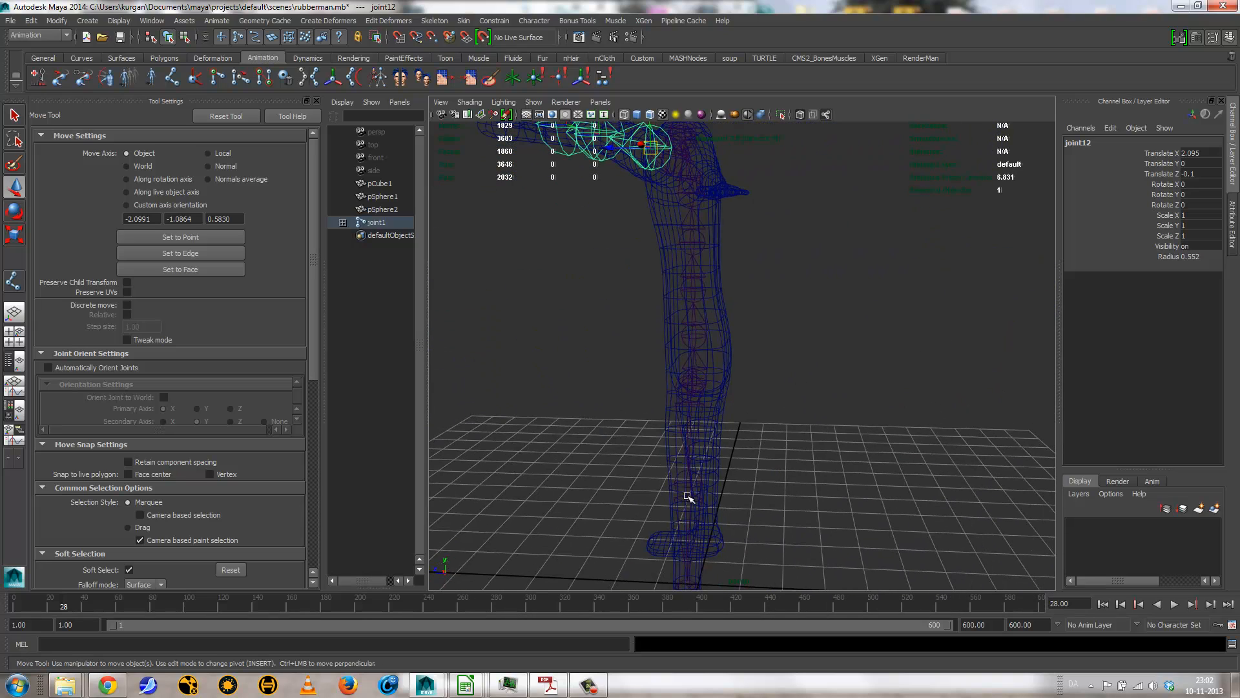
click(676, 491)
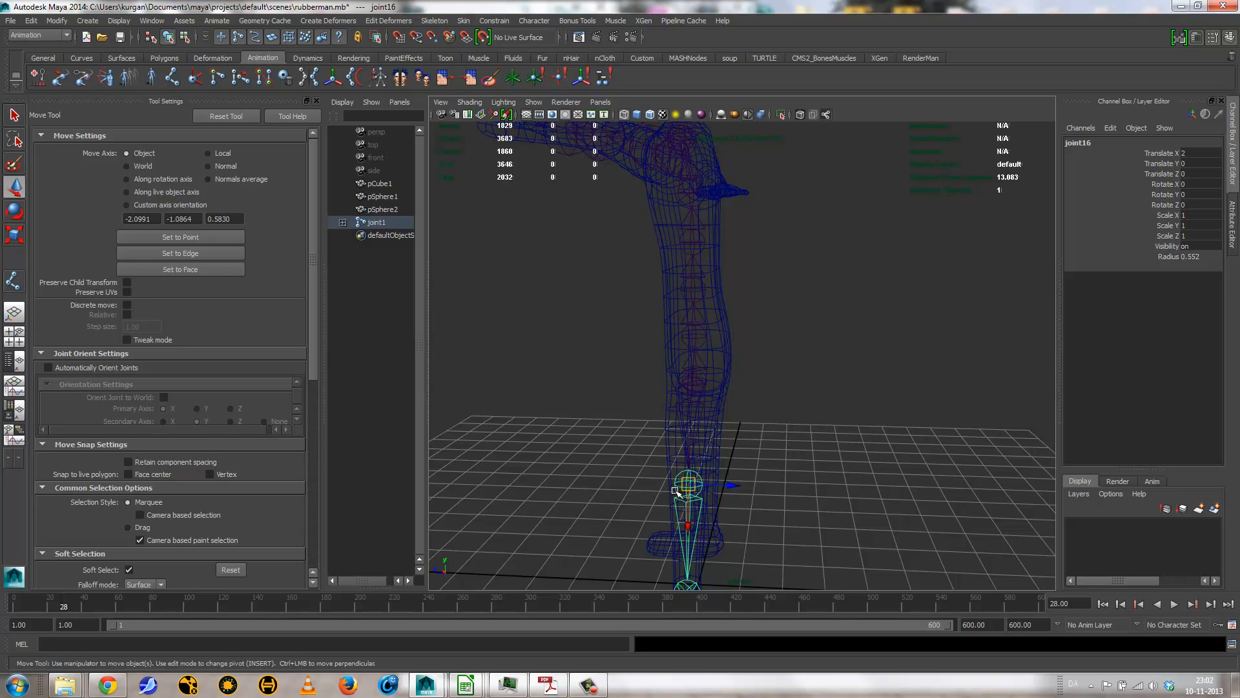
key(Insert)
drag(659, 484, 911, 485)
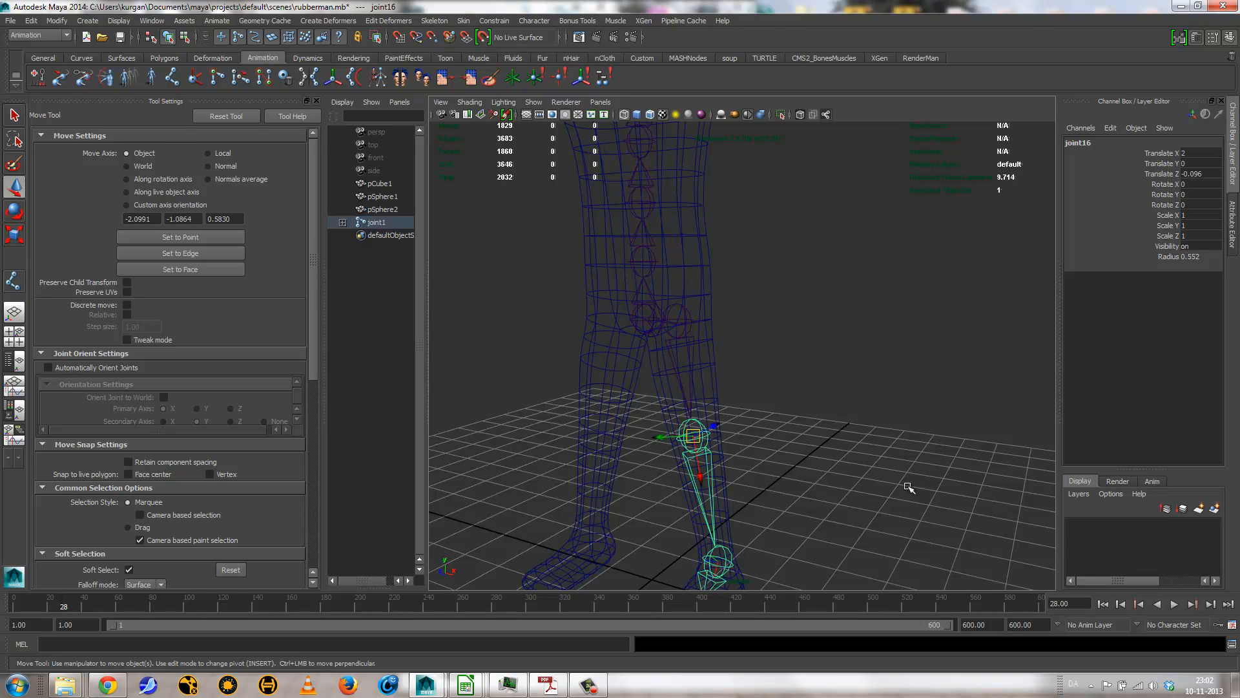
right_click(706, 441)
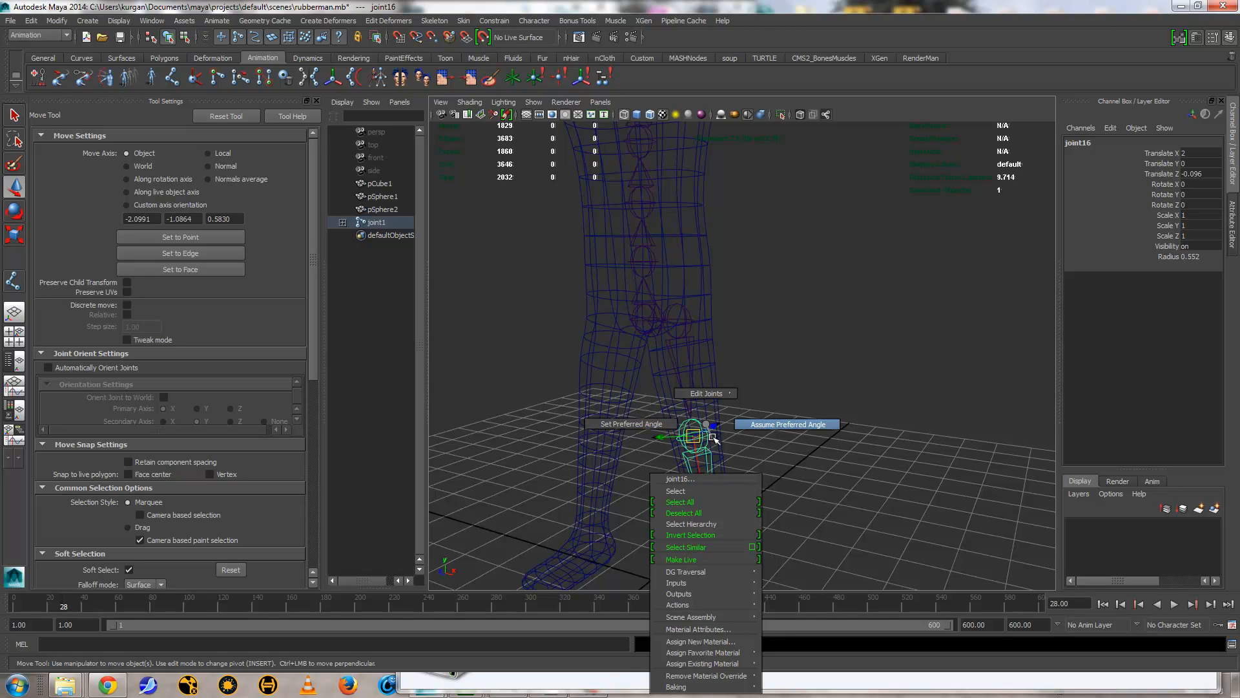
right_drag(706, 424, 706, 425)
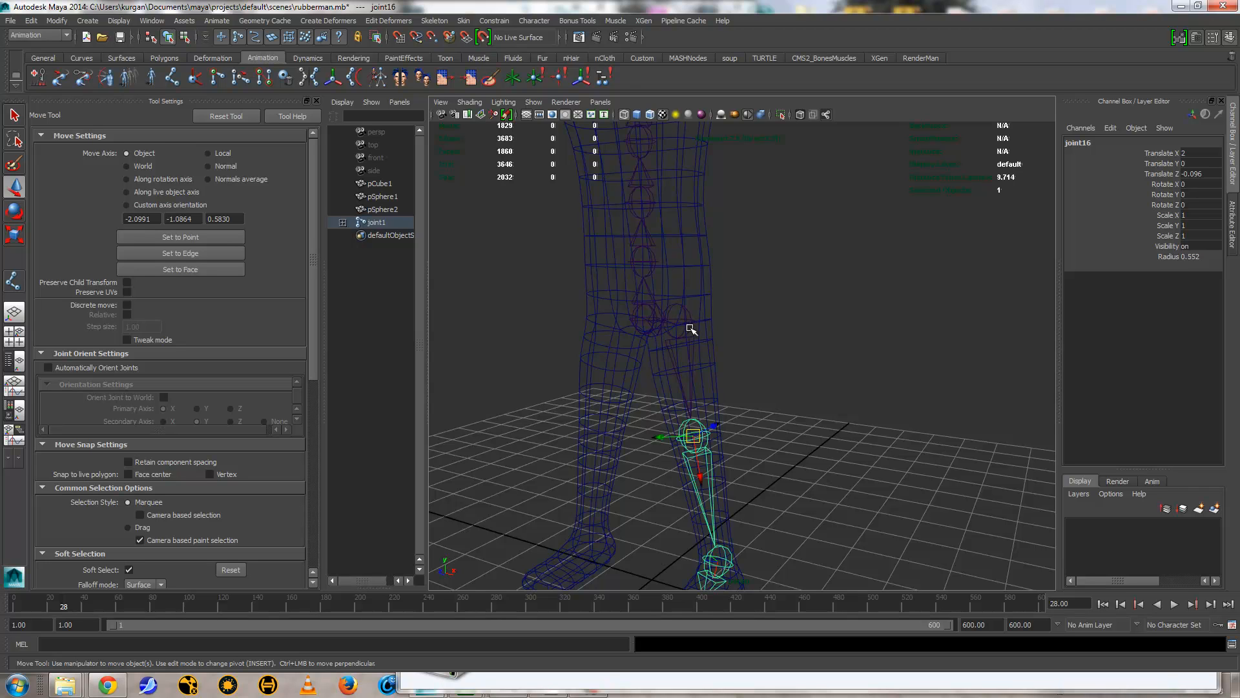
Step: Mirror the left arm joint chain from its collar joint across the YZ plane, using the Behavior mirror function
alt+drag(691, 329, 741, 282)
alt+middle_drag(685, 350, 683, 443)
alt+middle_drag(710, 366, 718, 509)
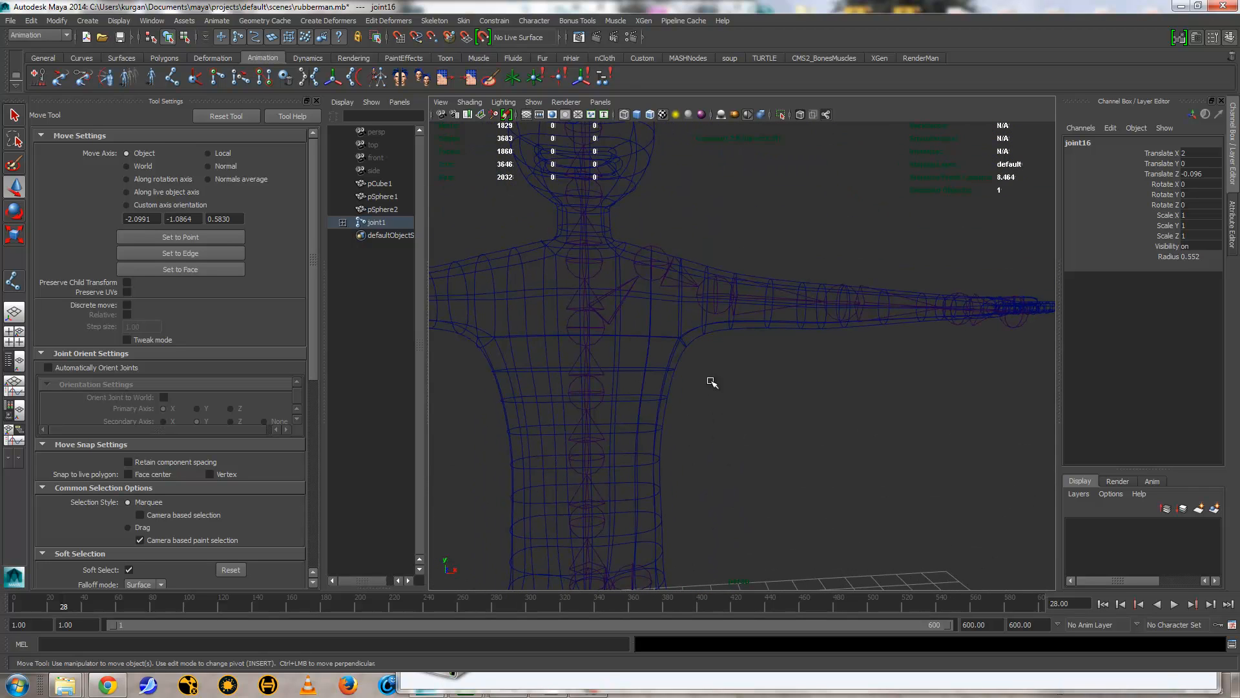
alt+right_drag(808, 363, 562, 340)
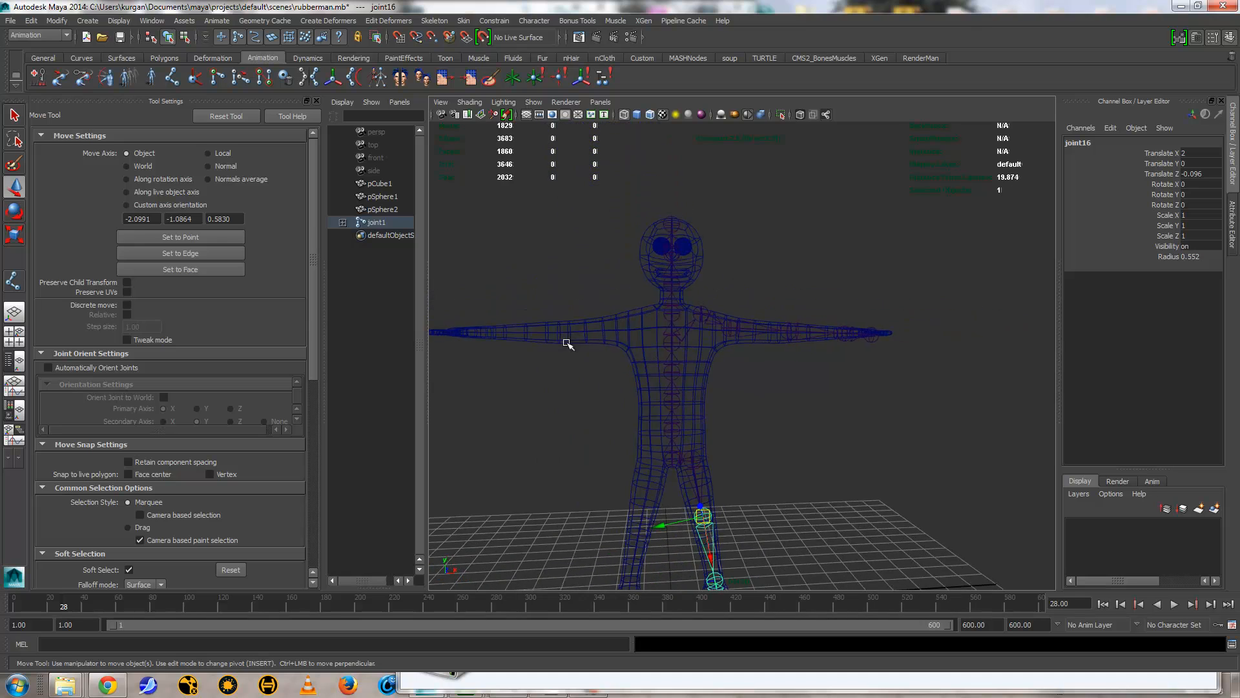
alt+middle_drag(655, 368, 671, 255)
click(686, 345)
alt+drag(690, 337, 750, 235)
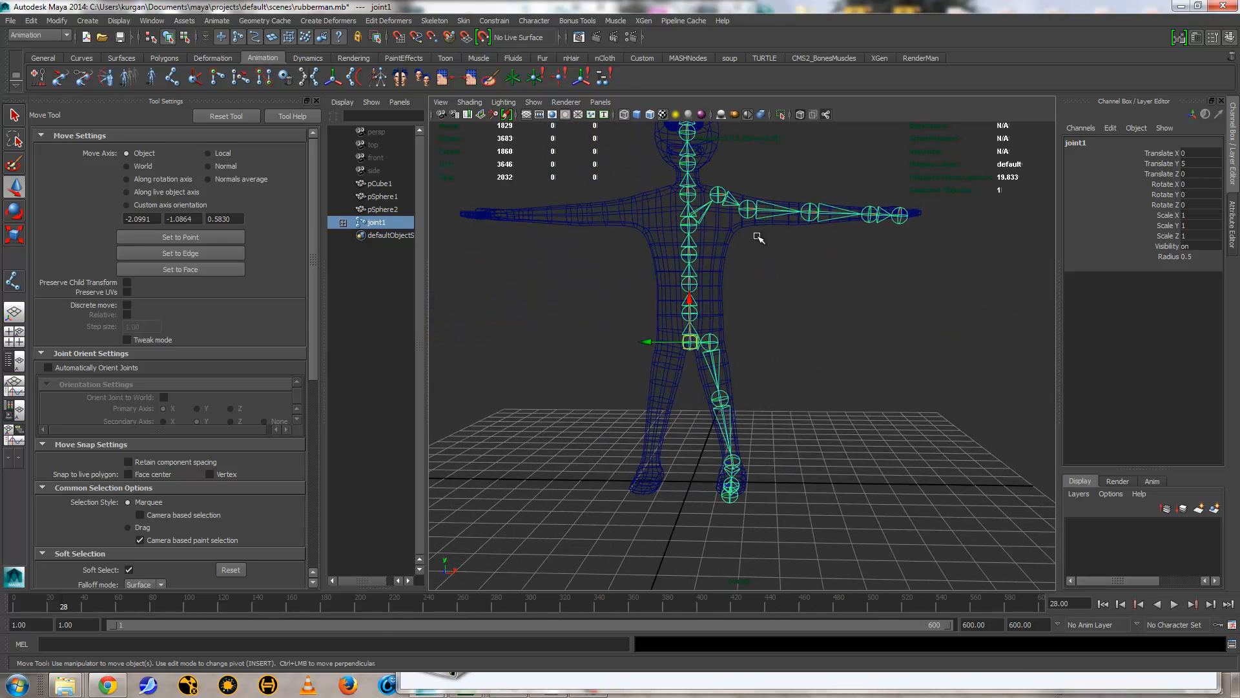
click(719, 195)
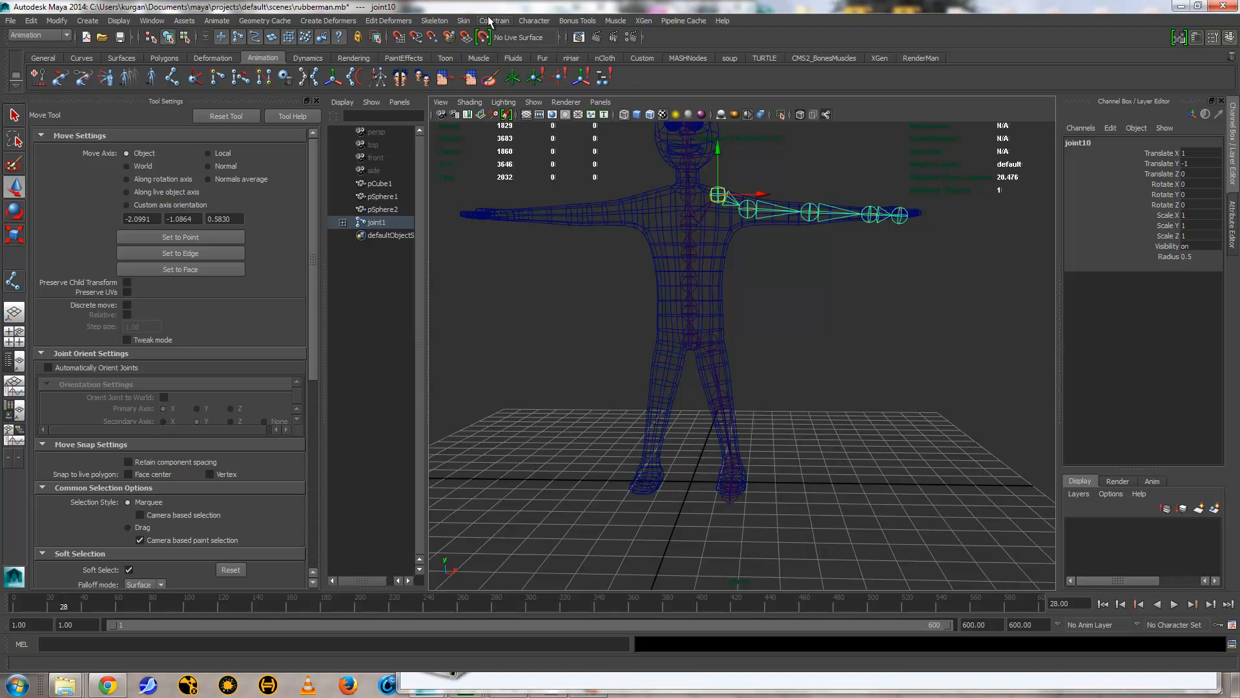
click(434, 20)
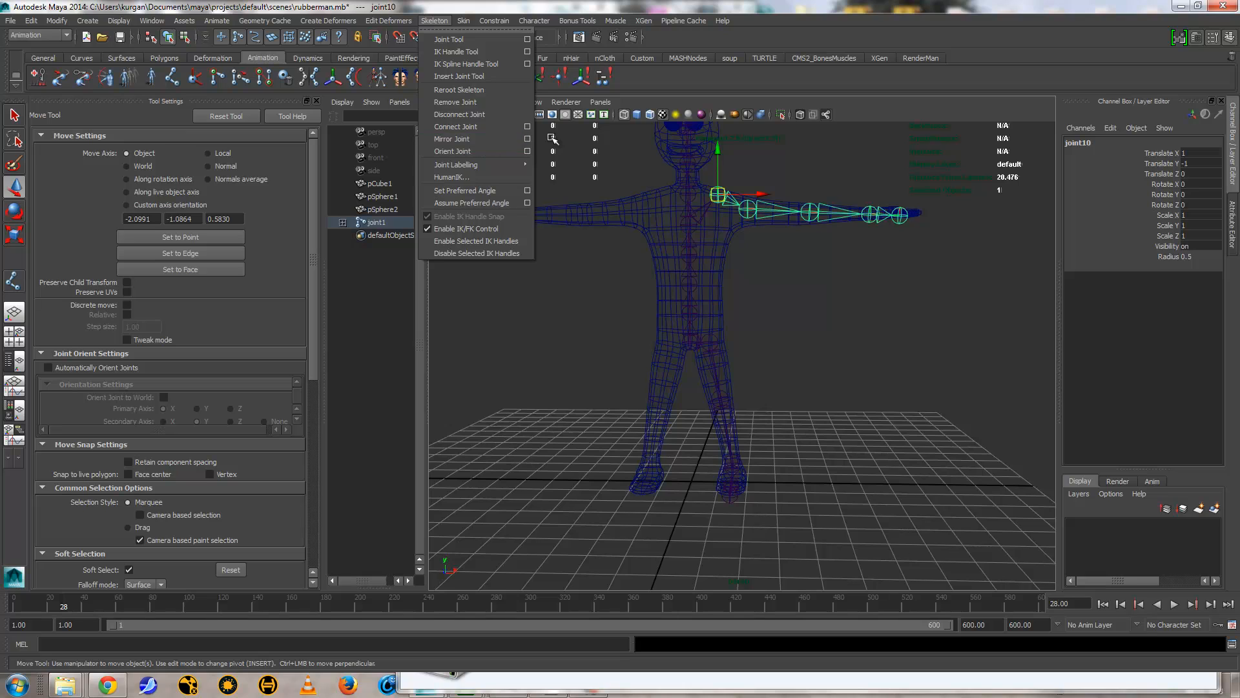
click(527, 138)
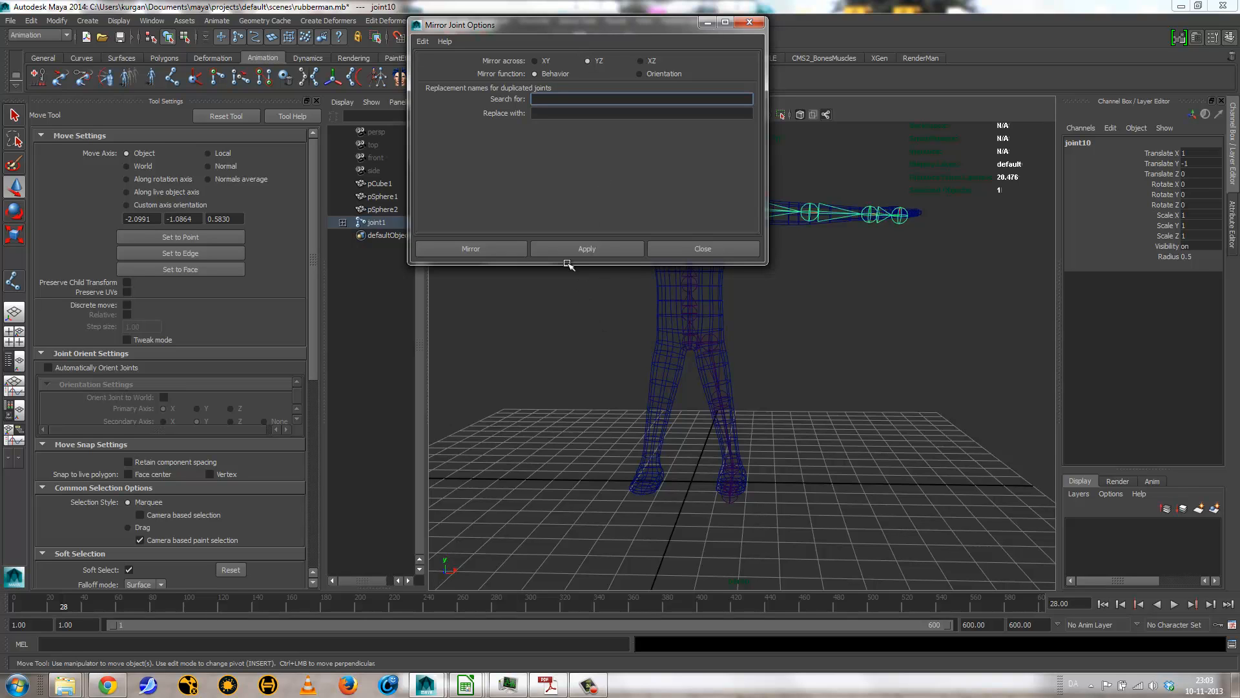
click(553, 243)
Step: Mirror the left leg joint chain from the hip joint across YZ with Behavior, and close the mirror options
drag(549, 26, 153, 131)
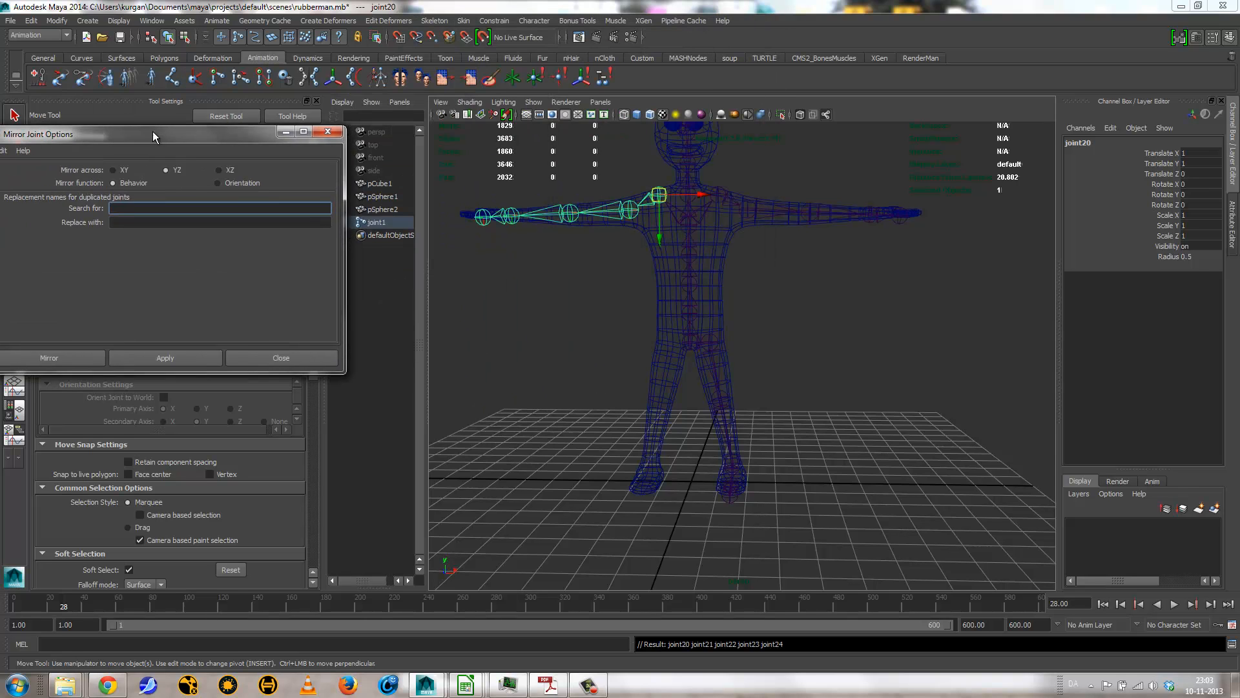
click(717, 341)
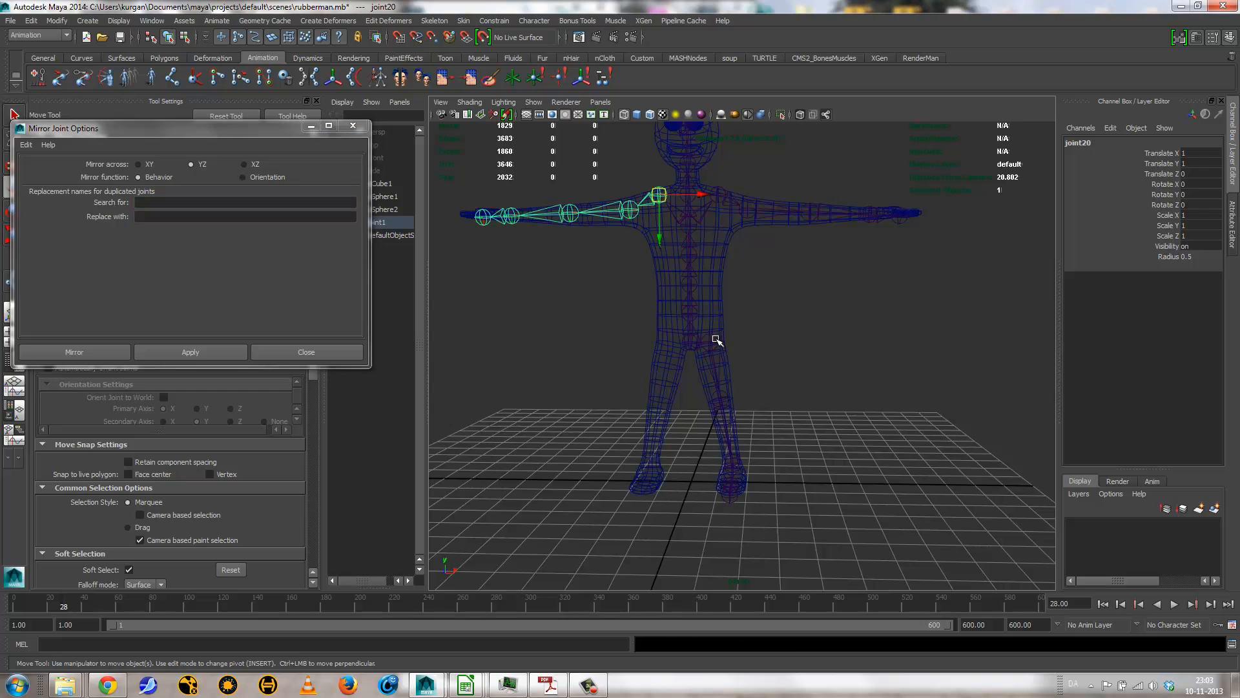
click(180, 351)
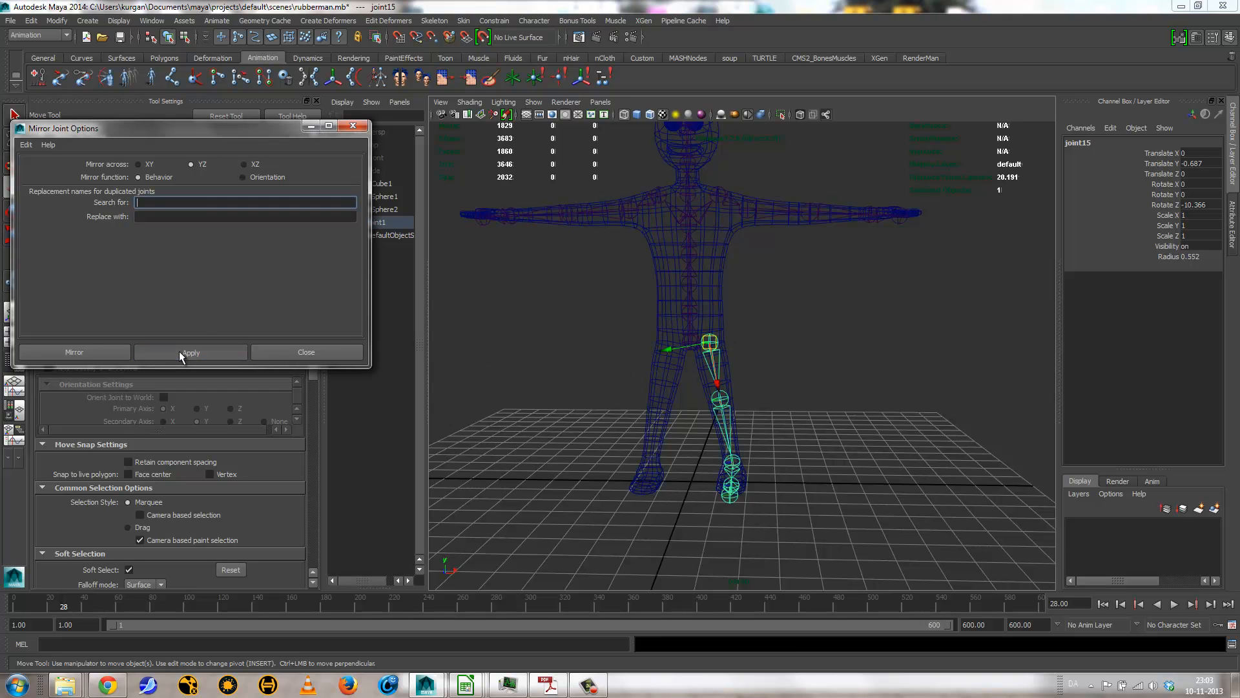
click(353, 126)
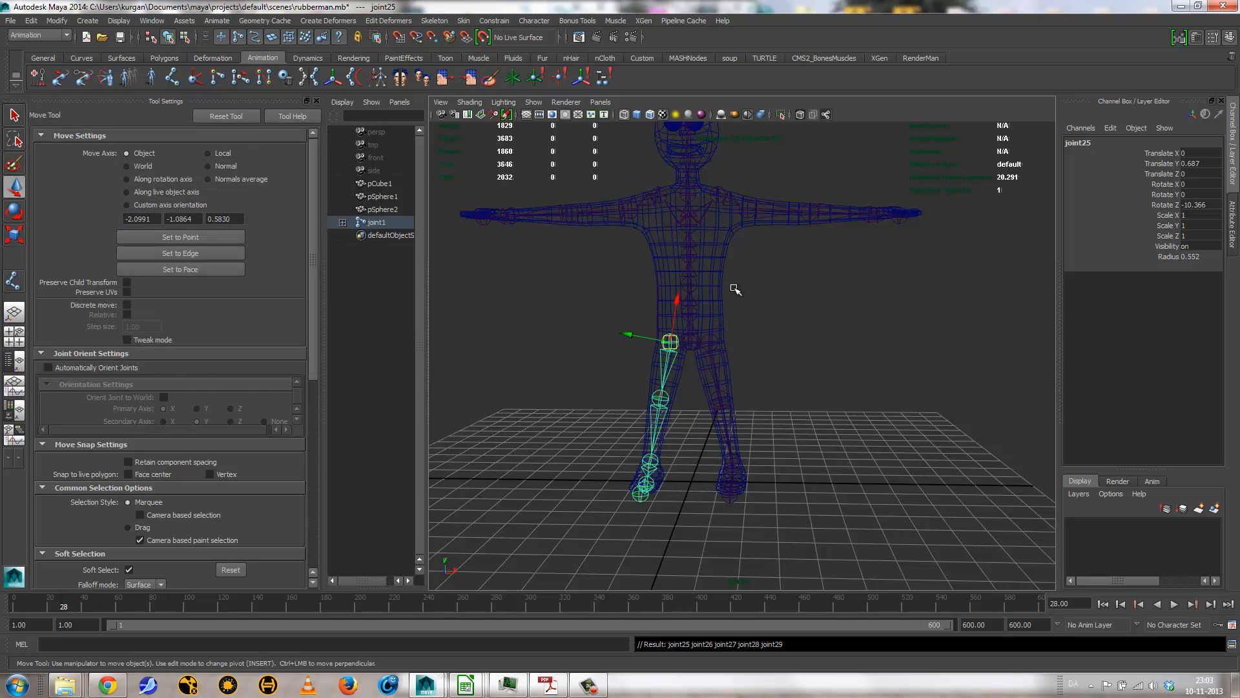
Step: Examine the mirrored arm and leg joints from several angles, with the character in shaded display
alt+drag(840, 313, 704, 310)
alt+right_drag(704, 310, 814, 326)
alt+drag(814, 326, 962, 313)
alt+right_drag(793, 270, 869, 420)
alt+drag(869, 420, 717, 411)
alt+right_drag(670, 376, 698, 324)
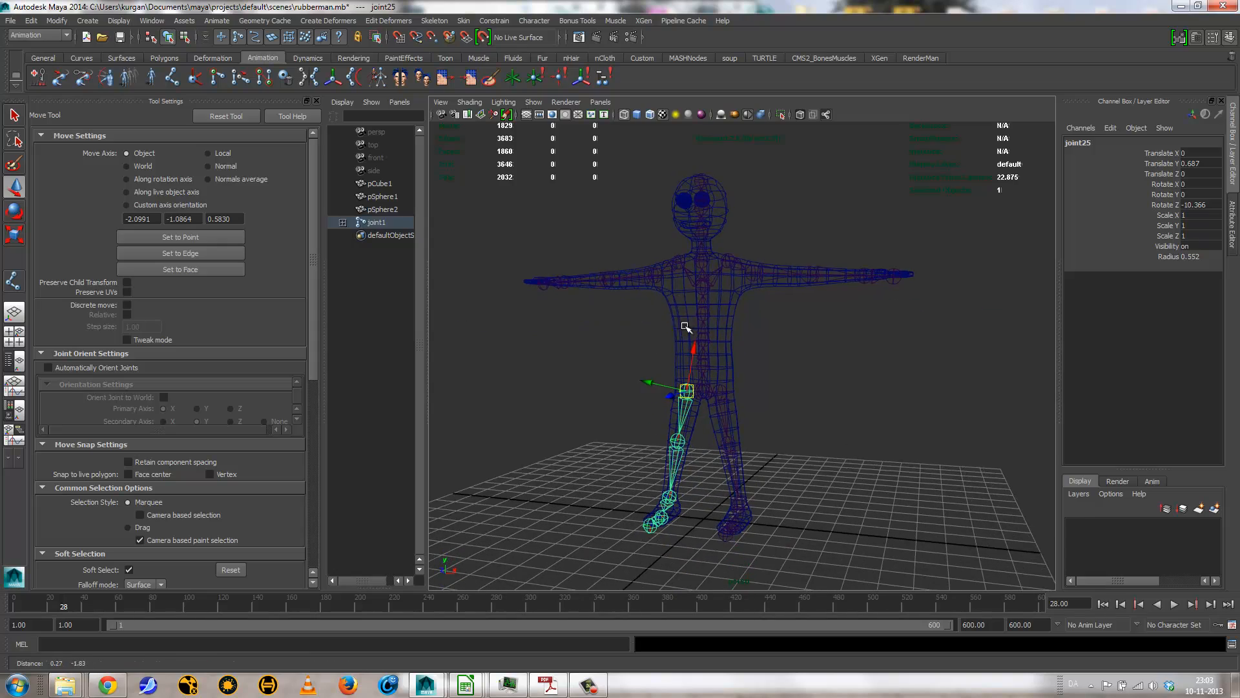
key(5)
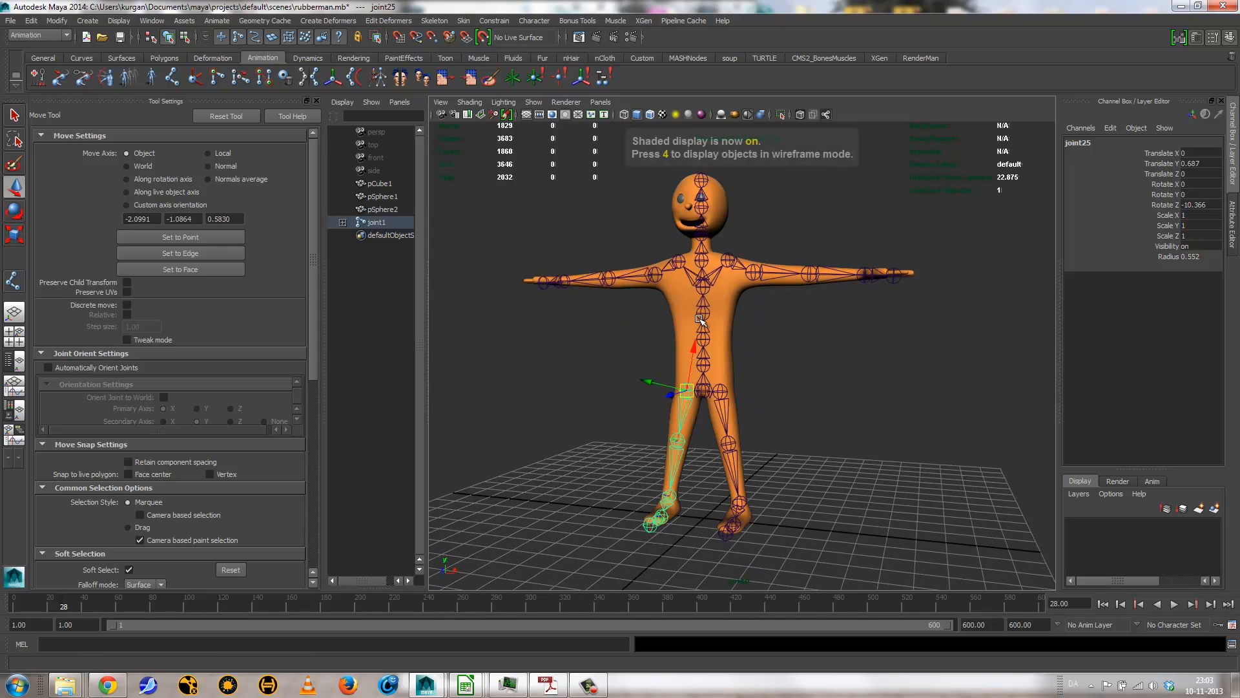
mouse_move(772, 321)
alt+mouse_down()
mouse_move(633, 323)
mouse_move(814, 328)
mouse_move(800, 319)
alt+mouse_up()
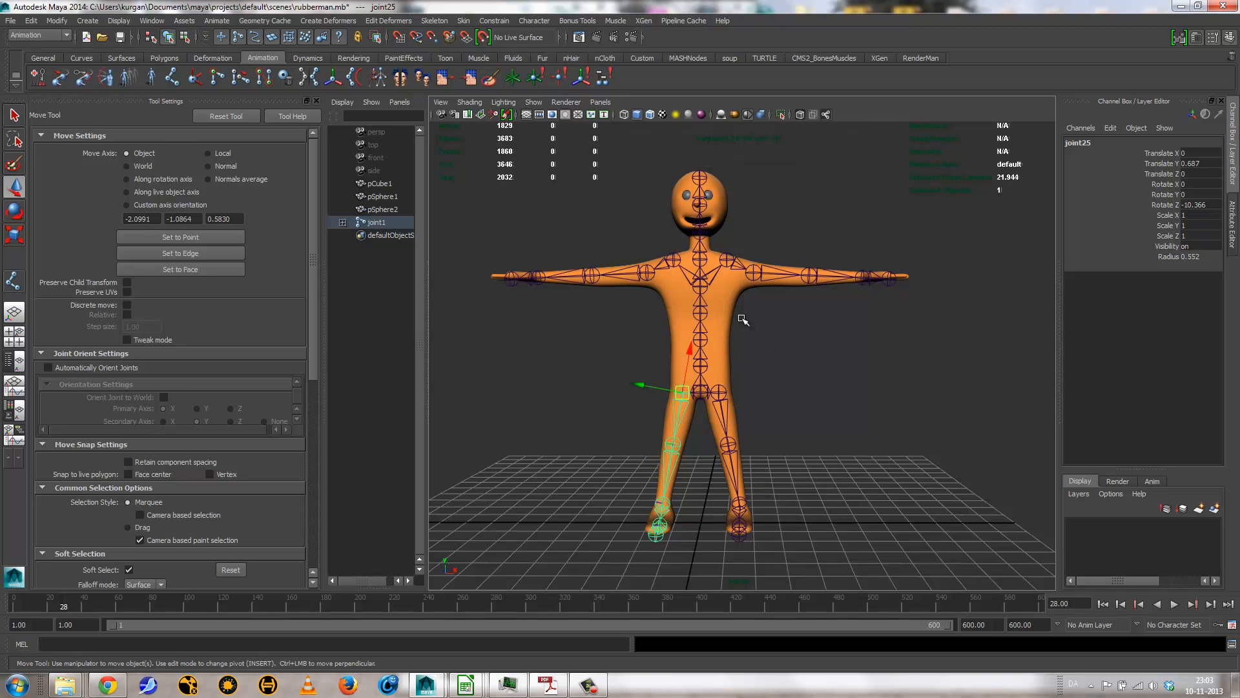
mouse_move(714, 365)
alt+mouse_down()
mouse_move(742, 366)
mouse_move(696, 372)
alt+mouse_up()
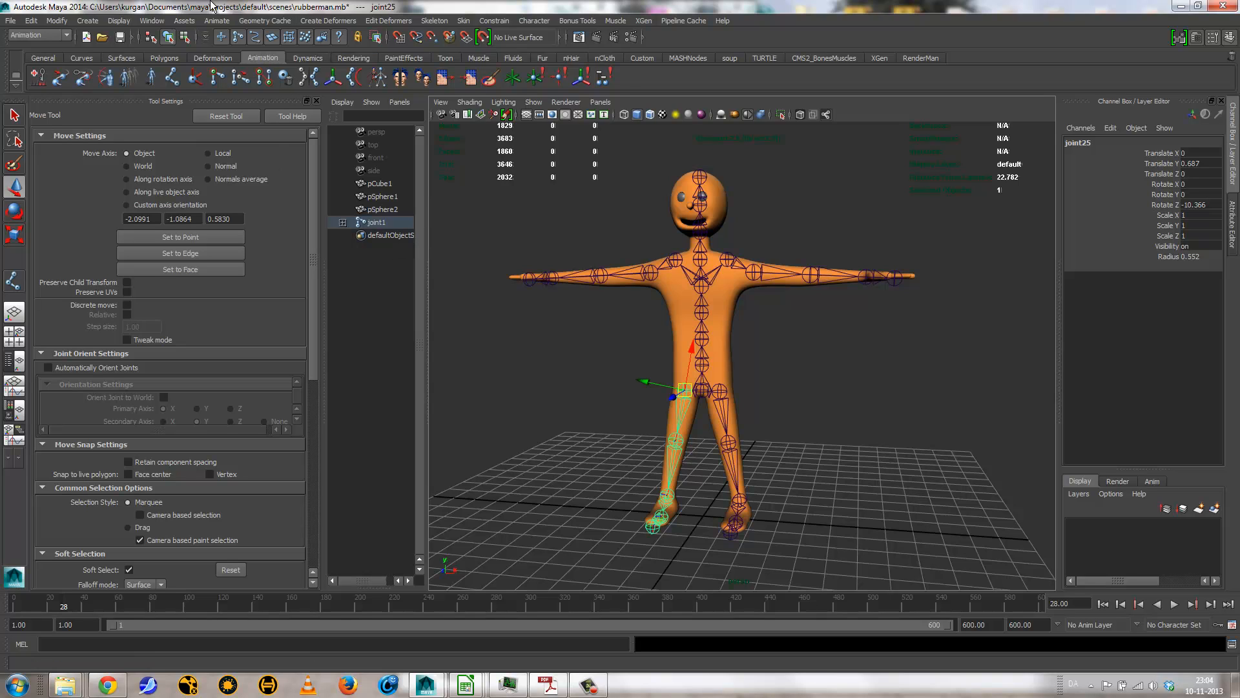
Step: Examine the joint hierarchy of the complete skeleton in the Hypergraph Hierarchy, and minimize it
click(149, 21)
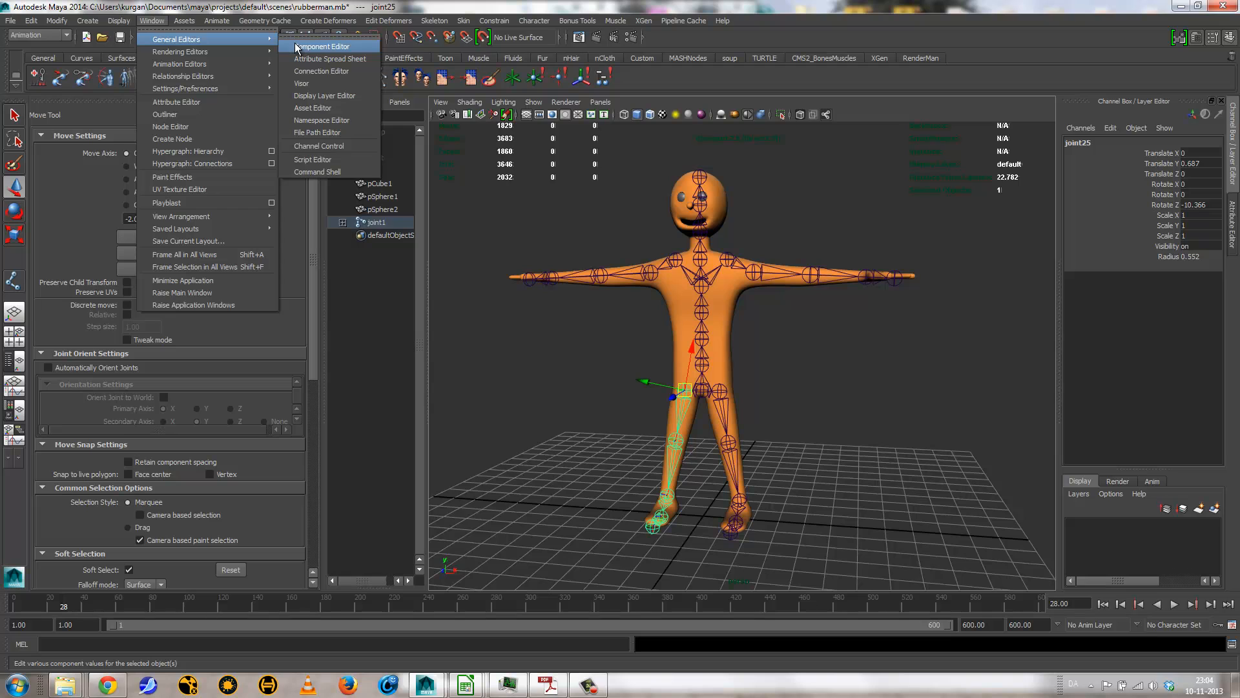
click(199, 151)
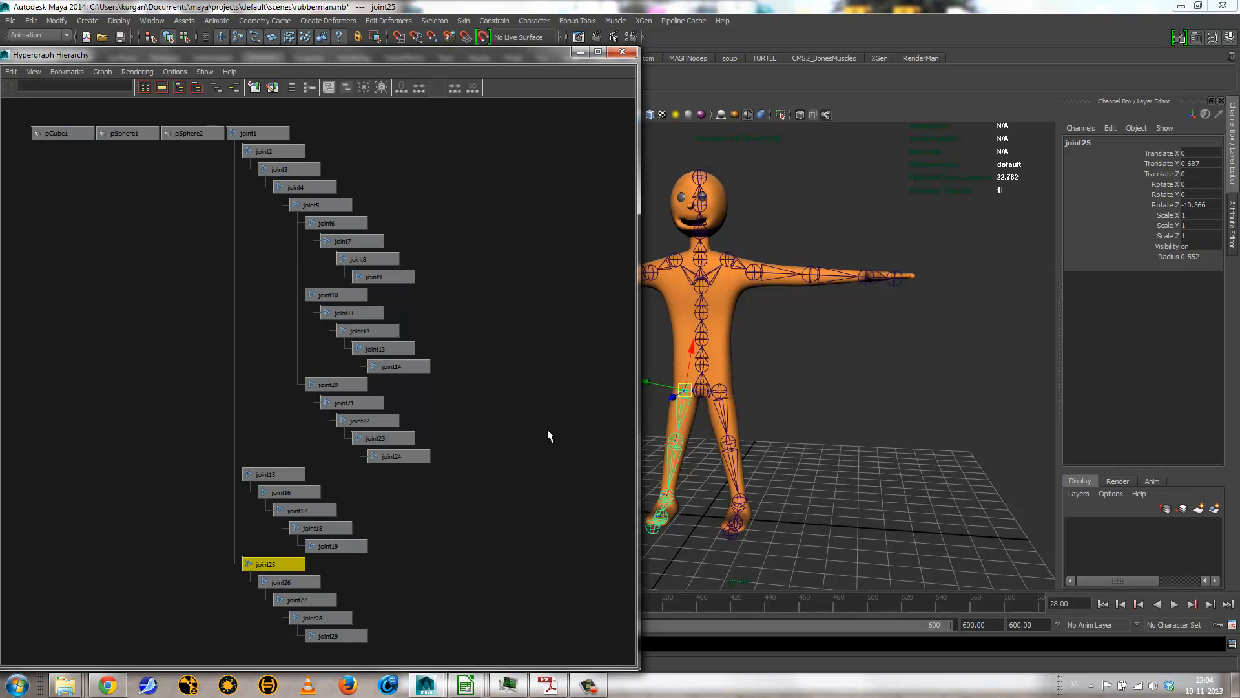
click(580, 51)
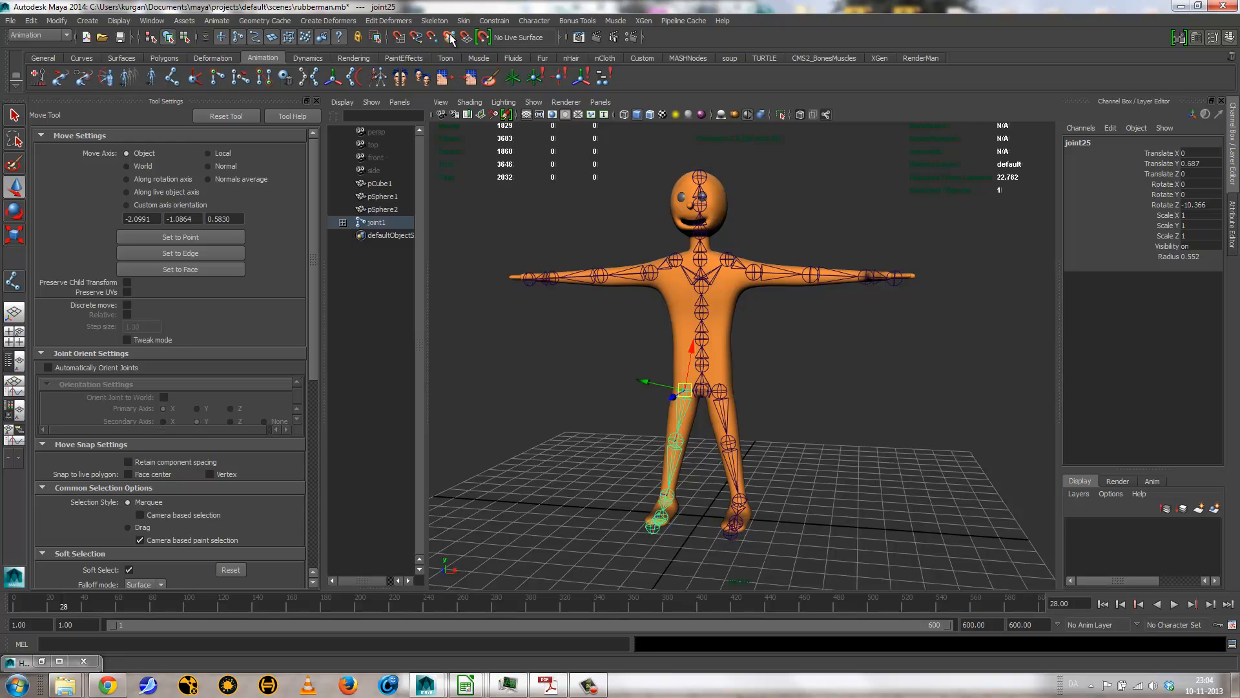
Step: Tear off the Add Joint Labels commands as a floating window beside the character, and show the selected joint's attributes
click(434, 20)
mouse_move(501, 167)
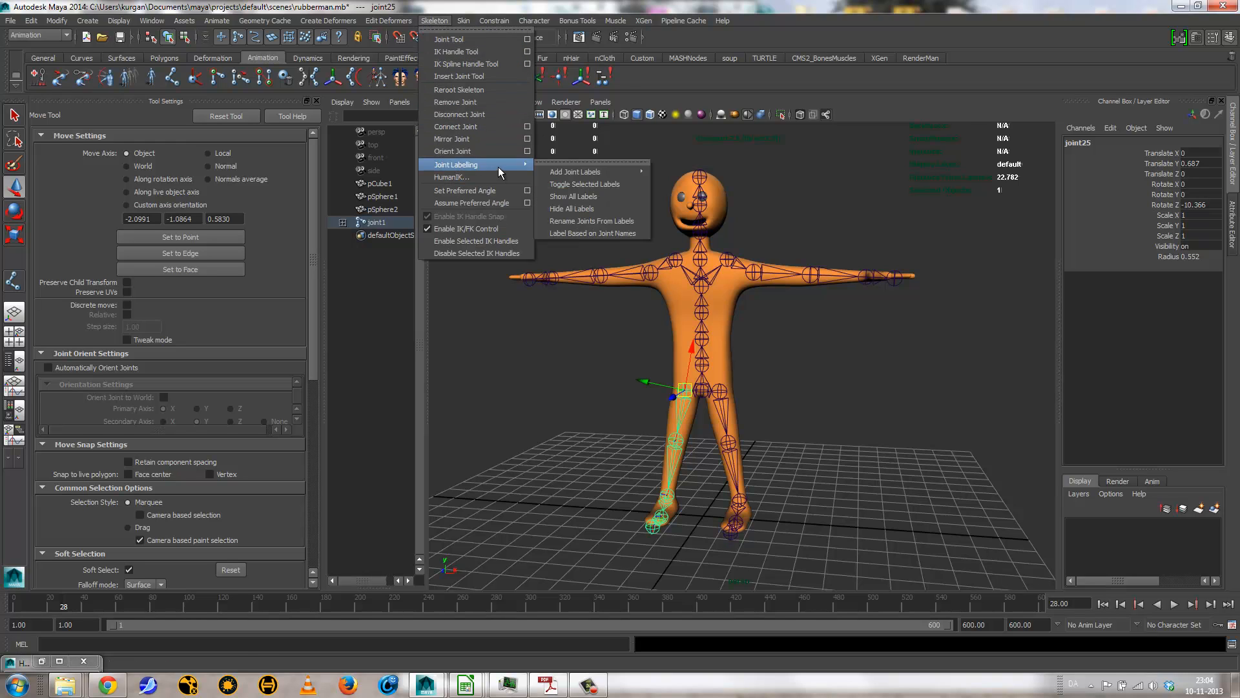
mouse_move(561, 173)
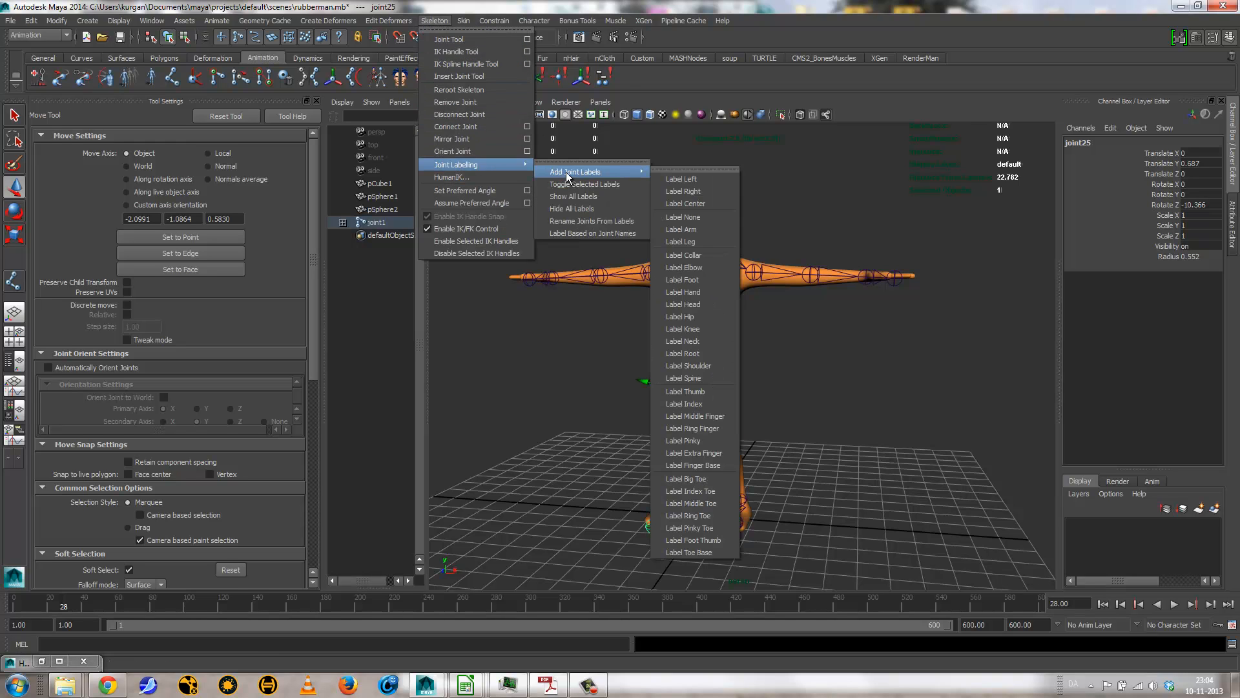
click(682, 170)
drag(677, 163, 365, 136)
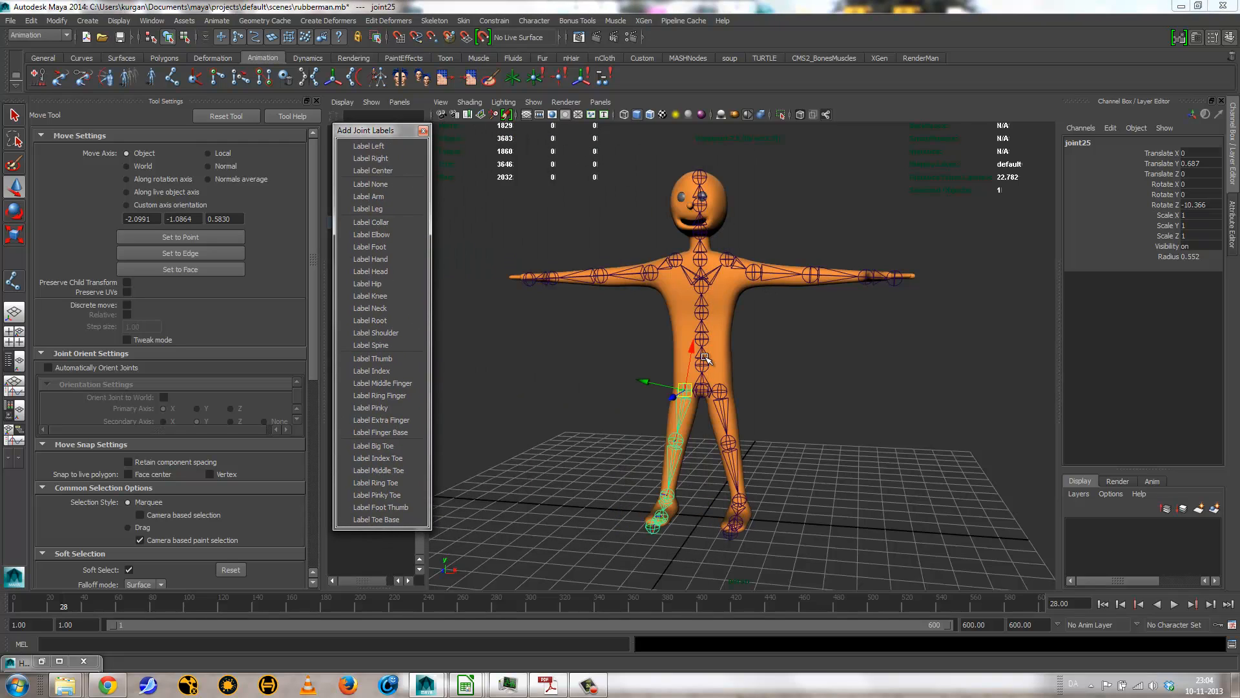
click(1232, 223)
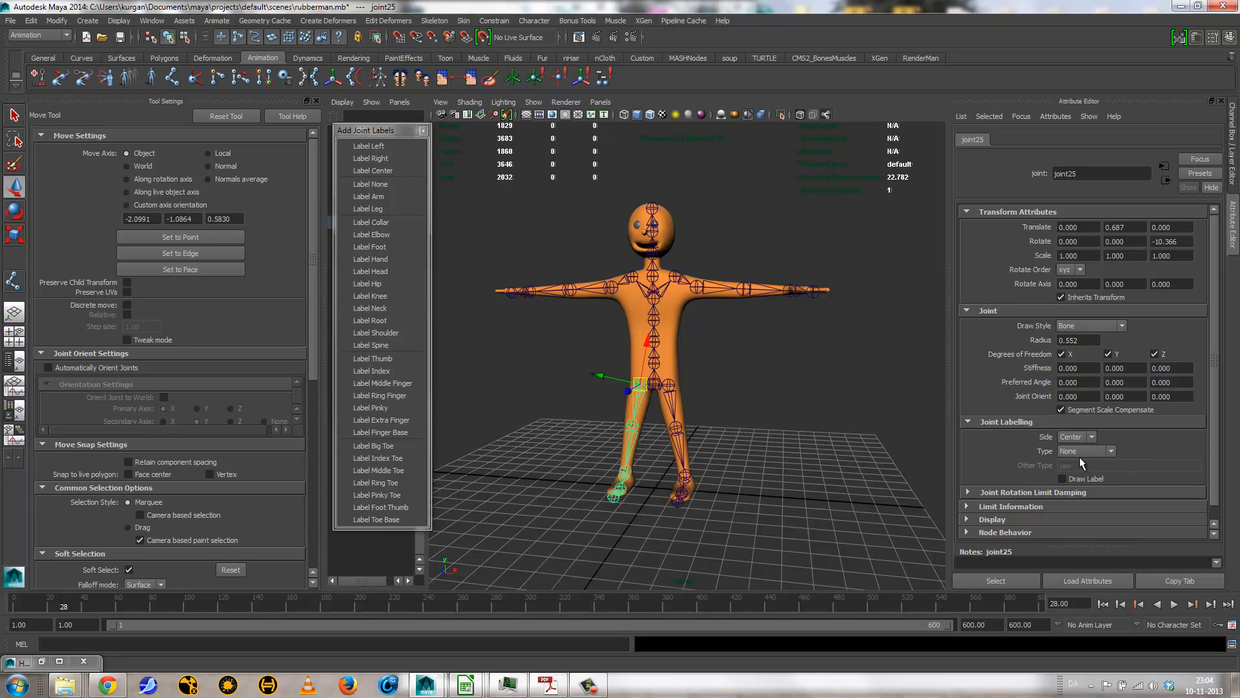
Step: Label the side of the left hip joint as Left and of the right hip joint as Right
click(671, 387)
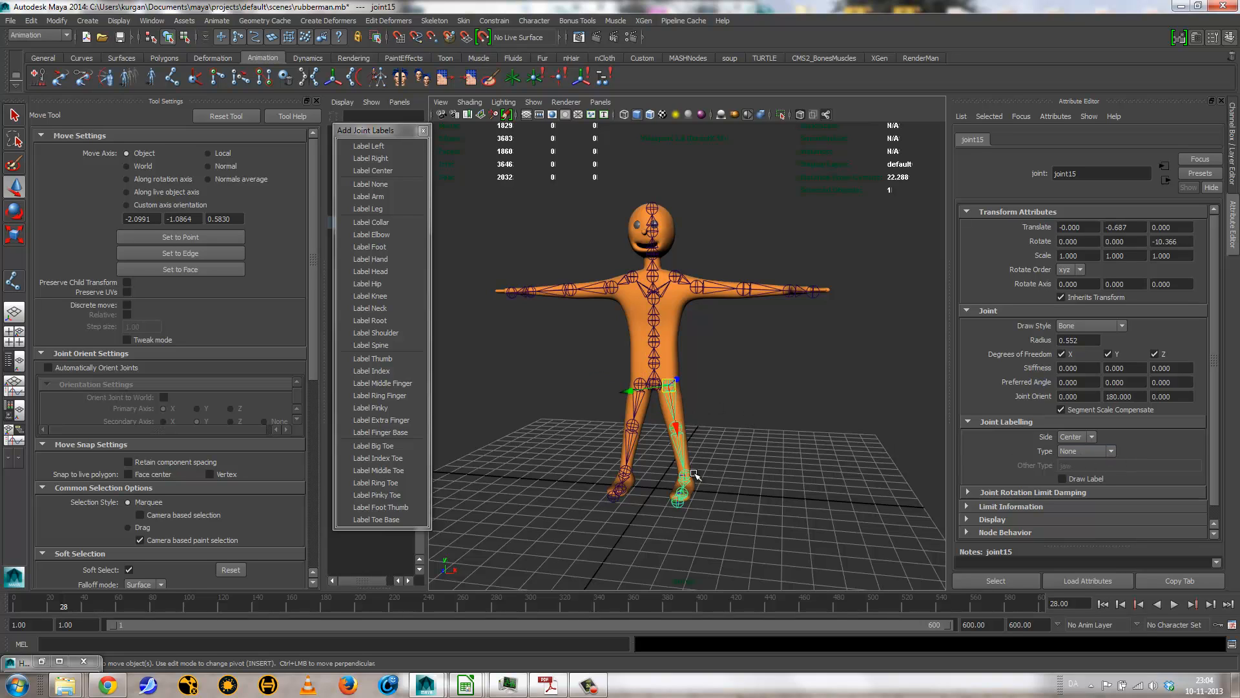
click(367, 146)
click(636, 405)
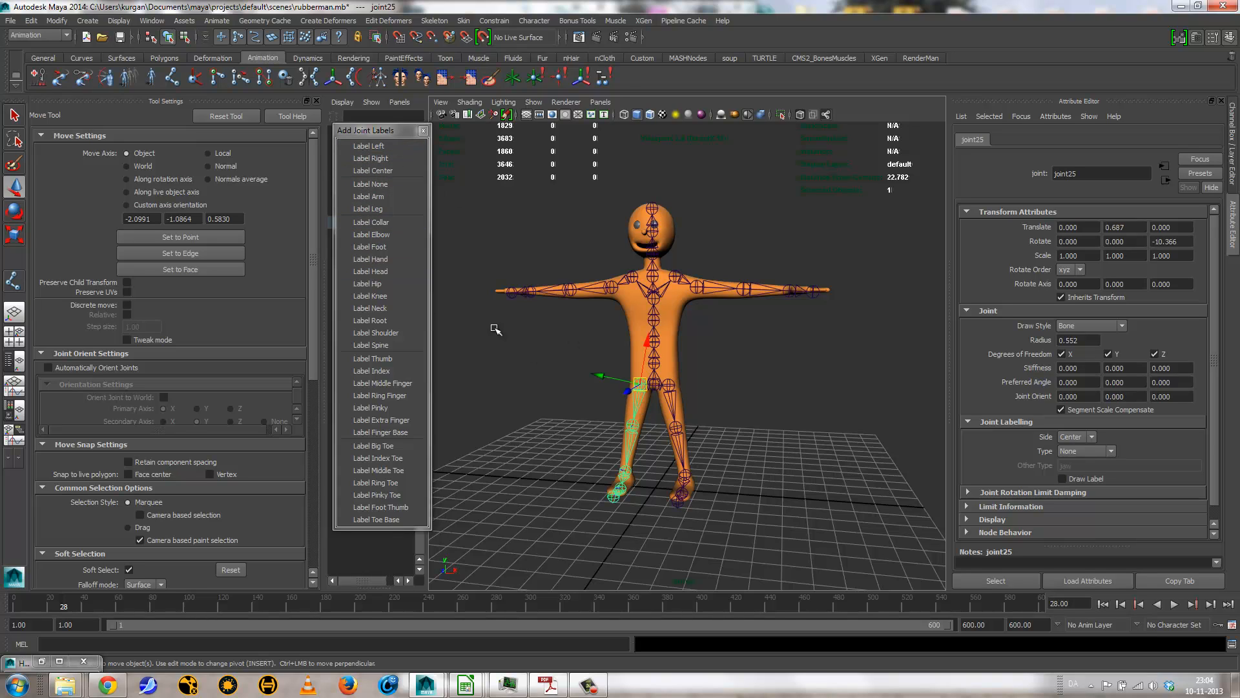
click(369, 159)
Step: Label the side of the left collar joint as Left and of the right collar joint as Right
click(677, 279)
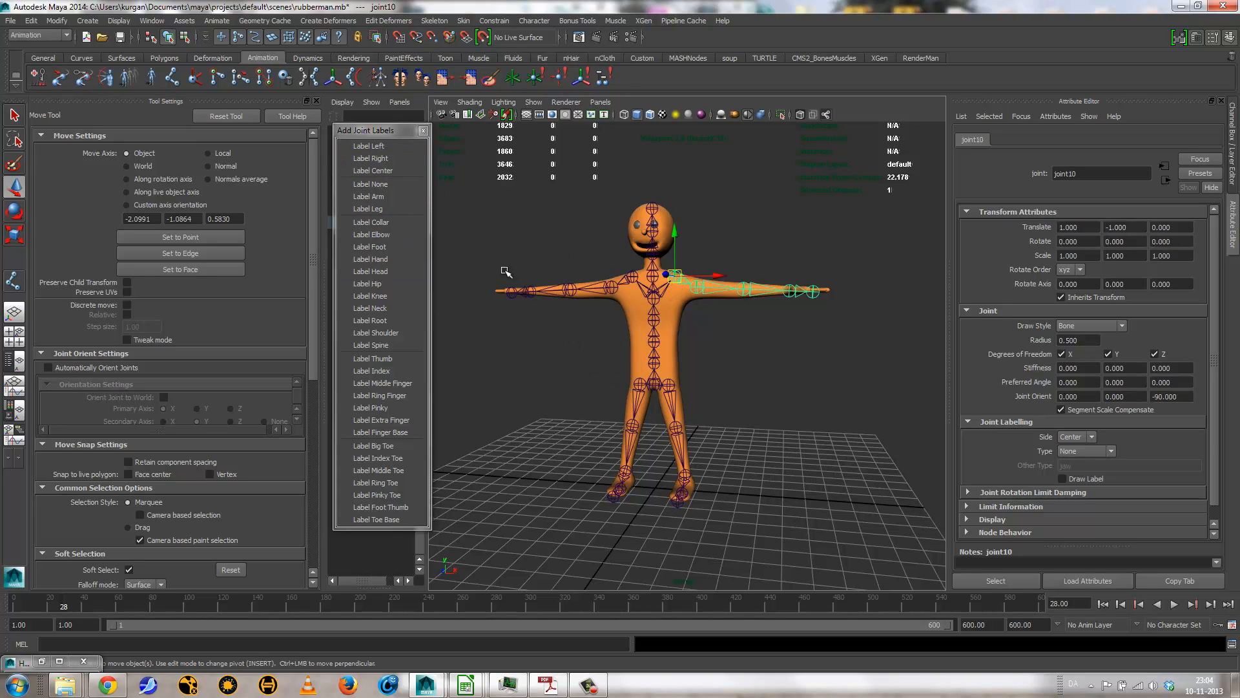
click(372, 149)
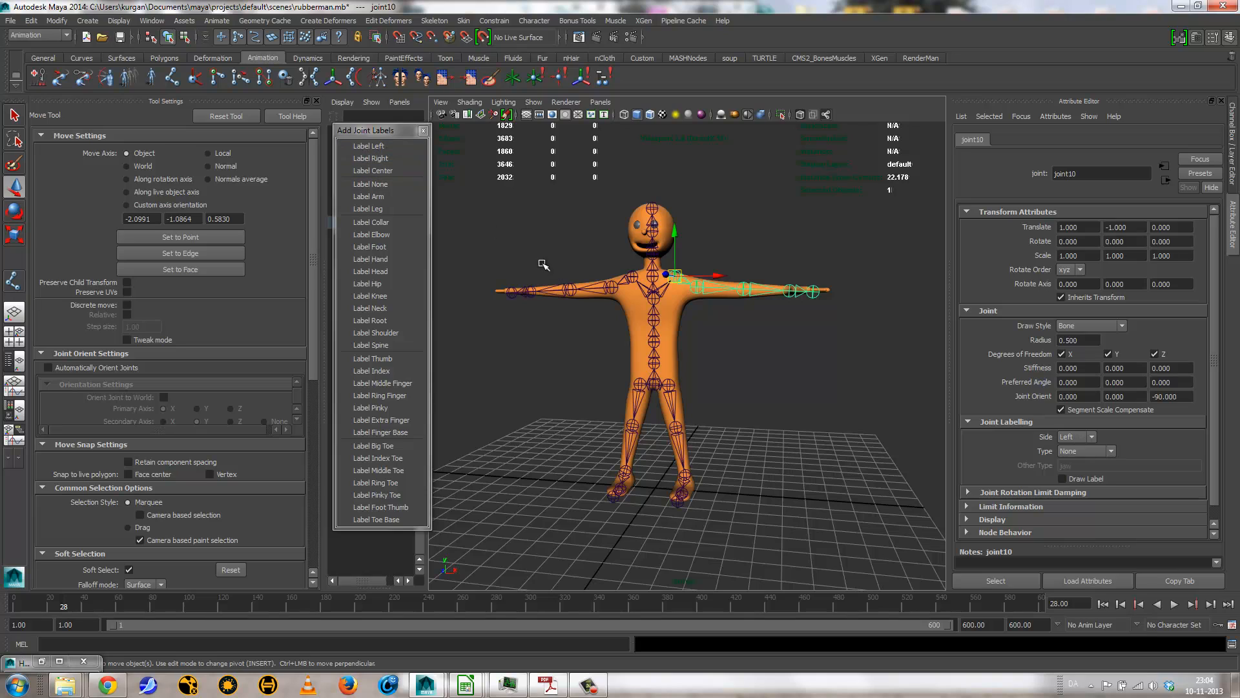
click(629, 283)
click(375, 158)
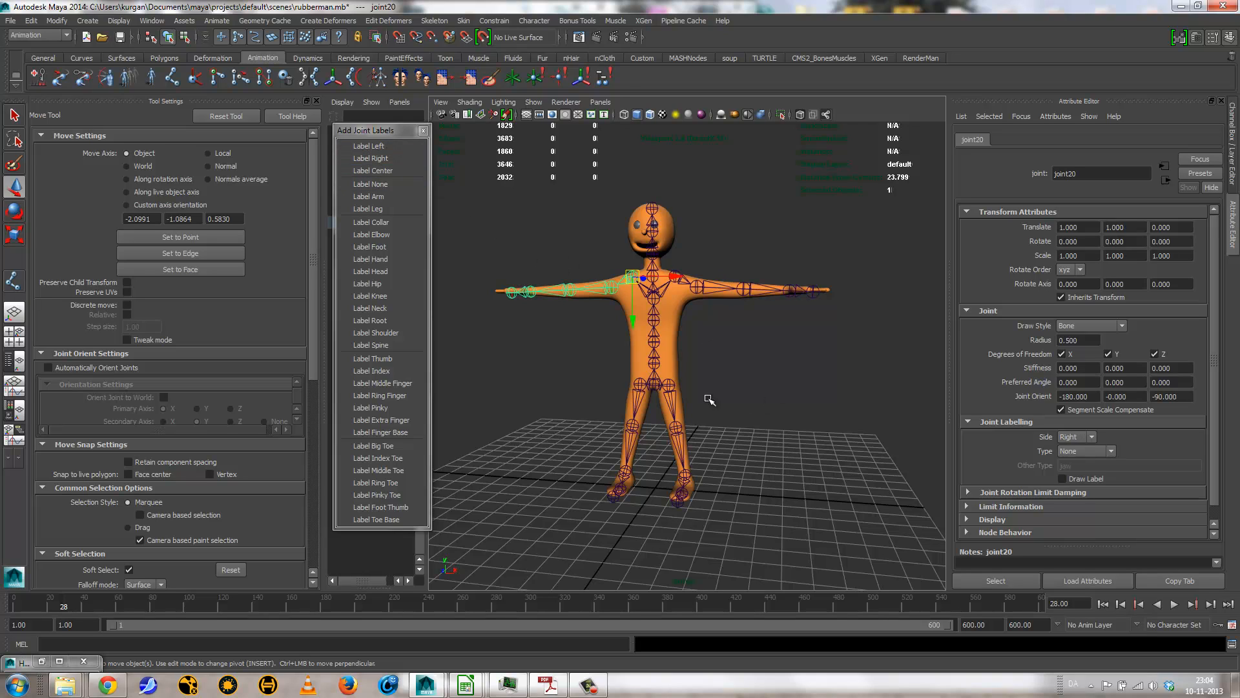
Step: Label the type of the central pelvis joint as Root
click(672, 389)
click(370, 296)
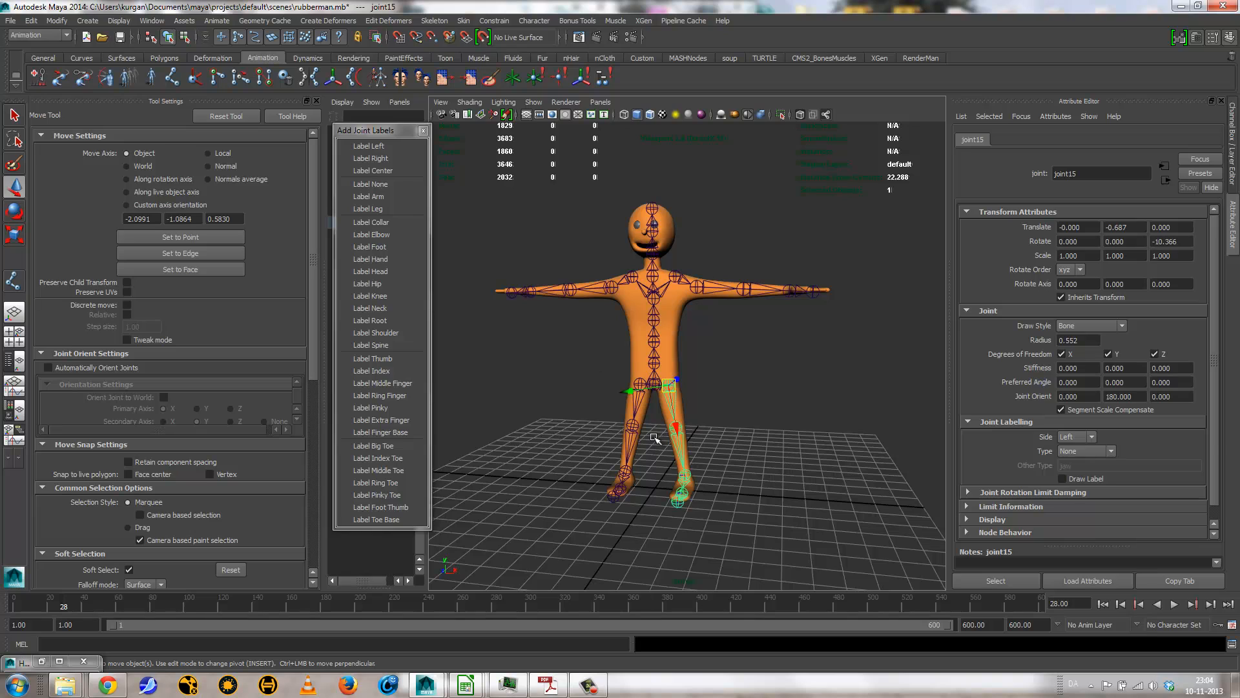
click(641, 399)
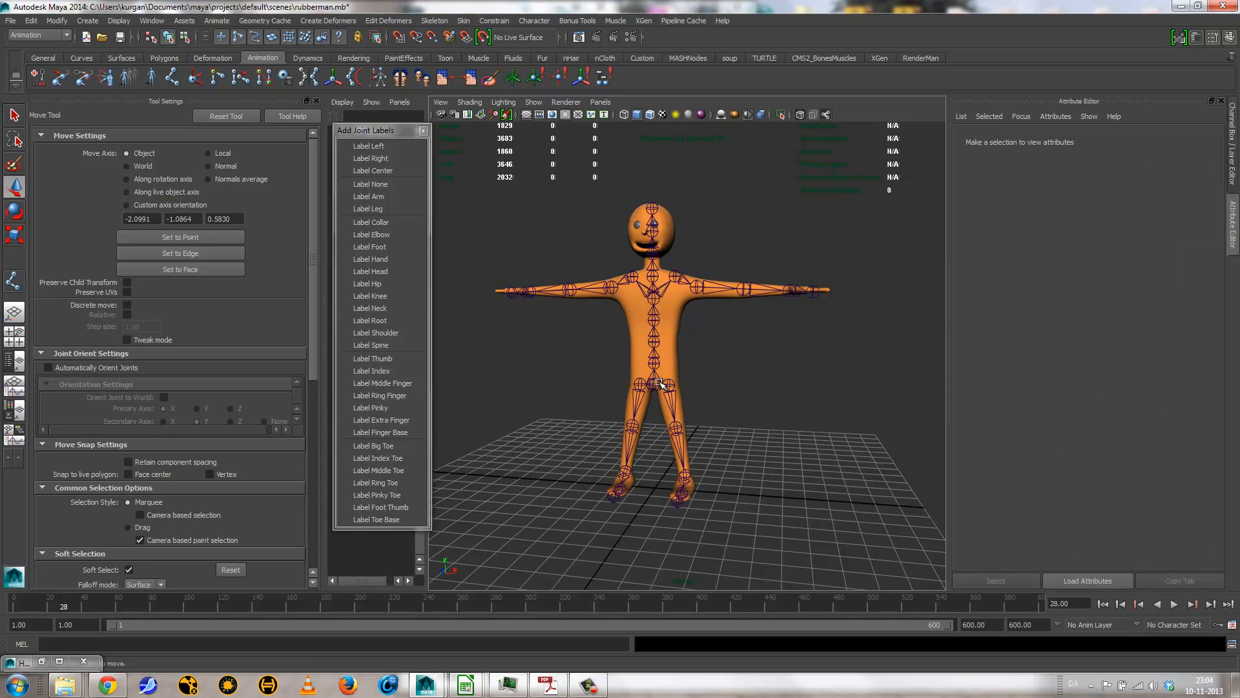
click(654, 383)
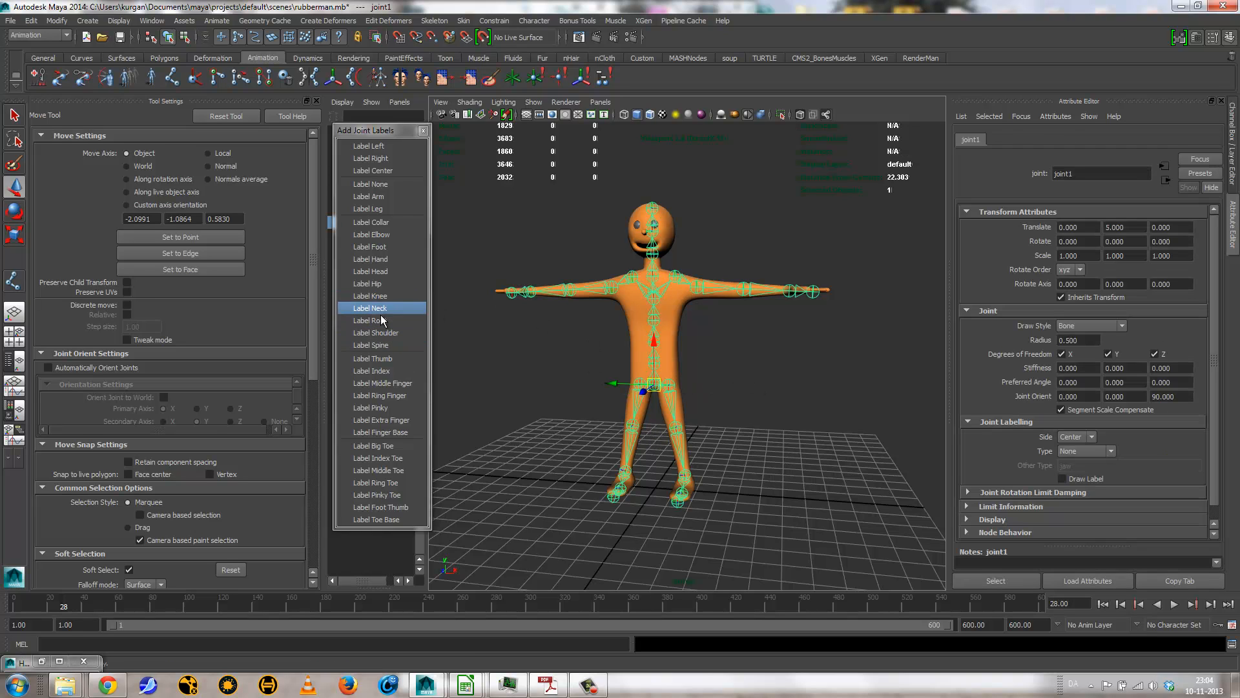
click(400, 321)
Step: Label the type of the five central joints from above the pelvis to the upper chest as Spine
click(700, 343)
click(659, 353)
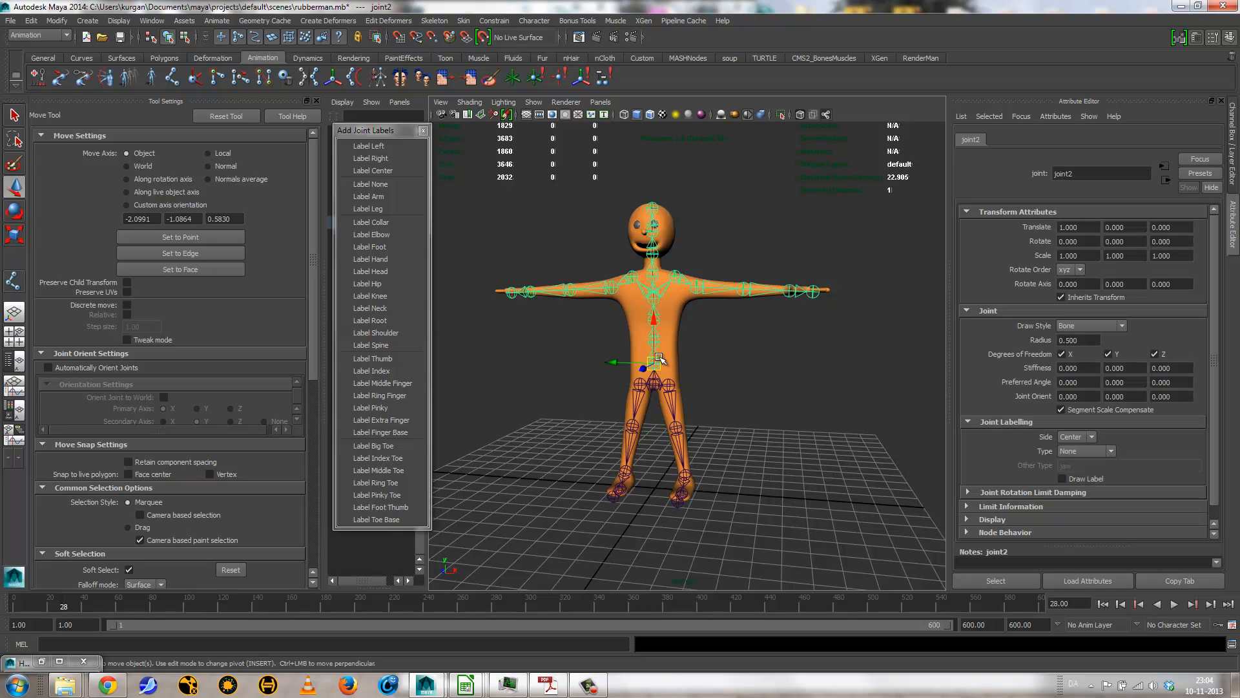
key(q)
click(654, 341)
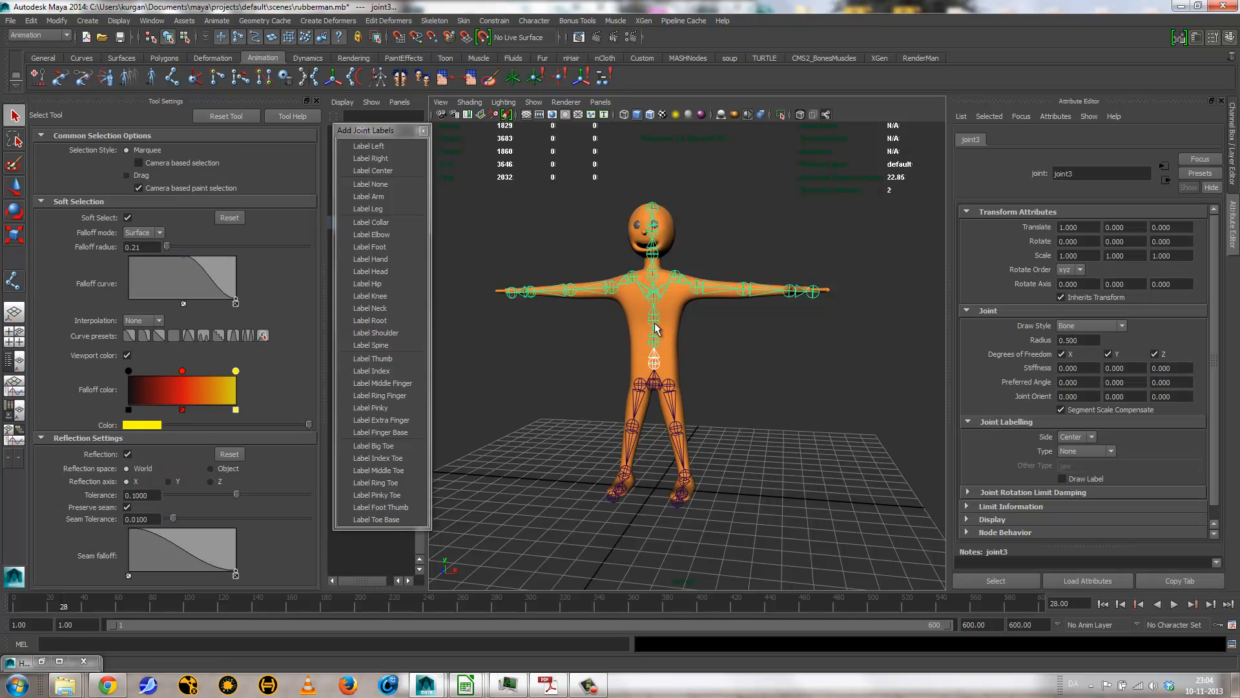
click(653, 319)
click(653, 279)
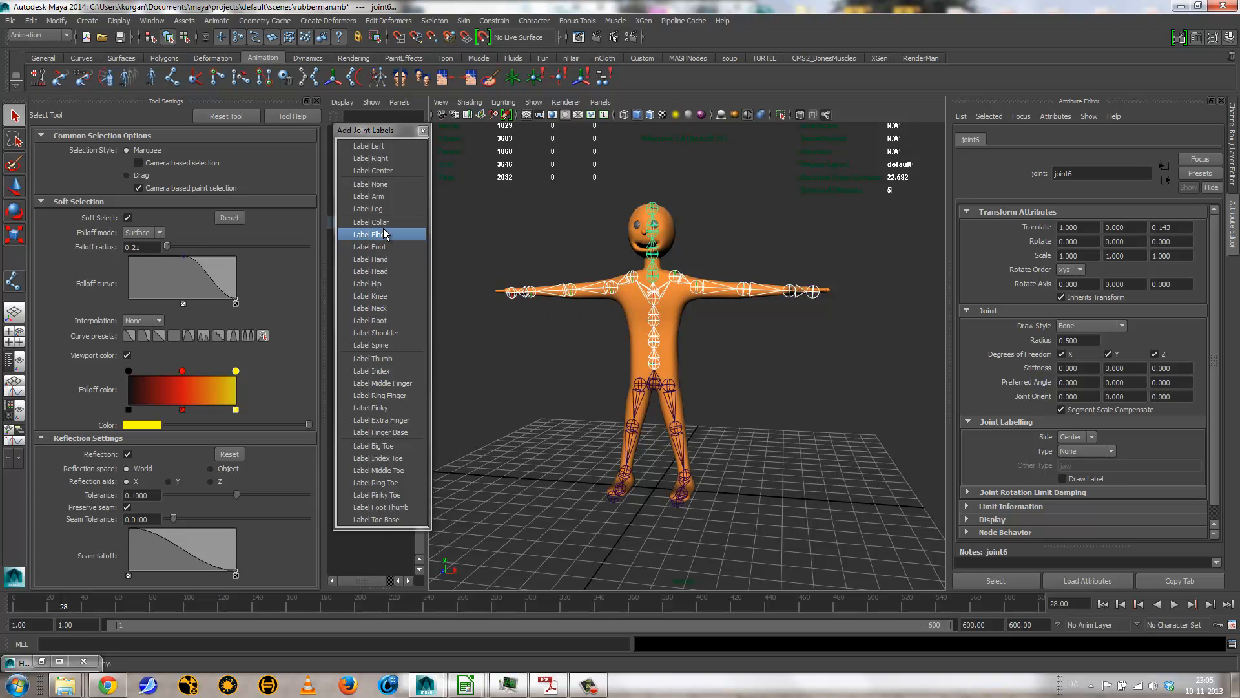
click(381, 345)
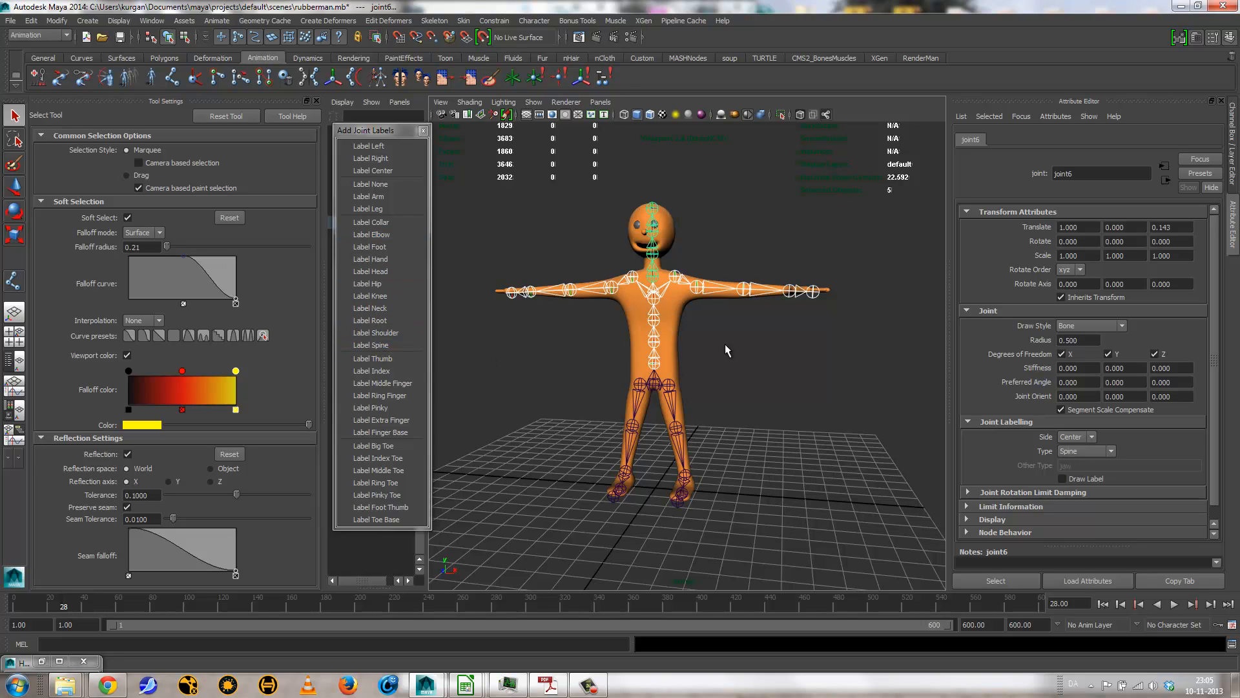
Step: Label the type of the joint just below the chin as Neck and of the joint inside the head as Head
click(735, 334)
click(653, 260)
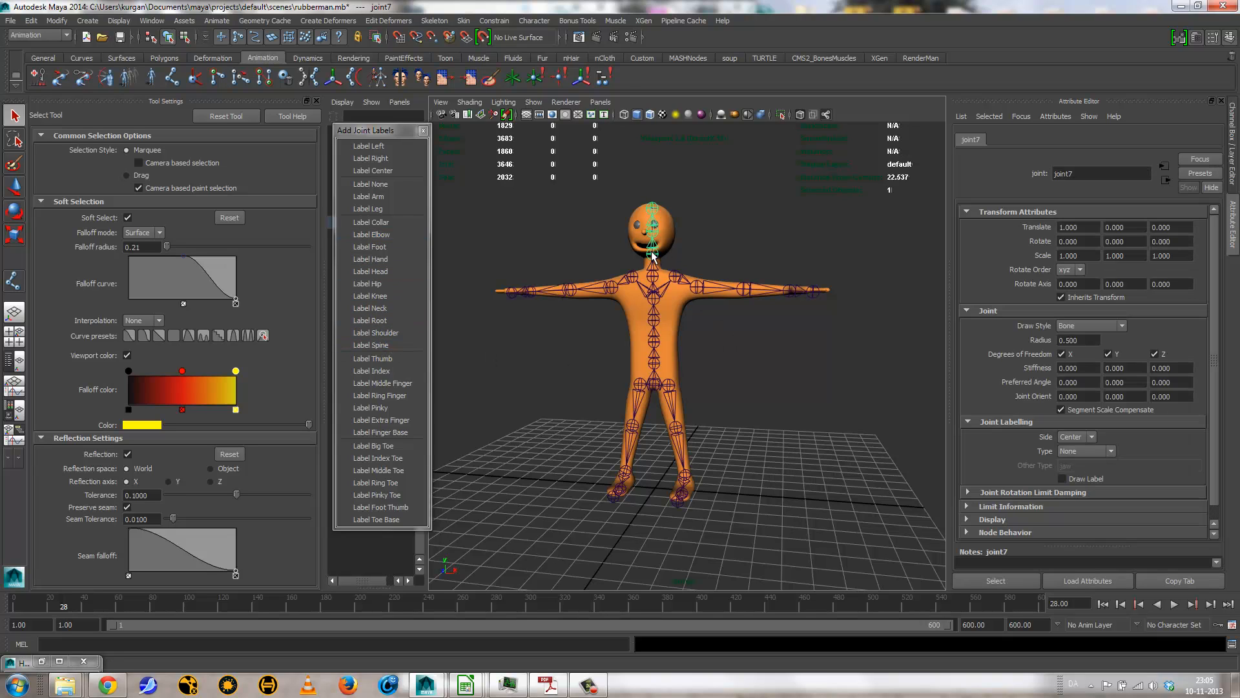
click(374, 308)
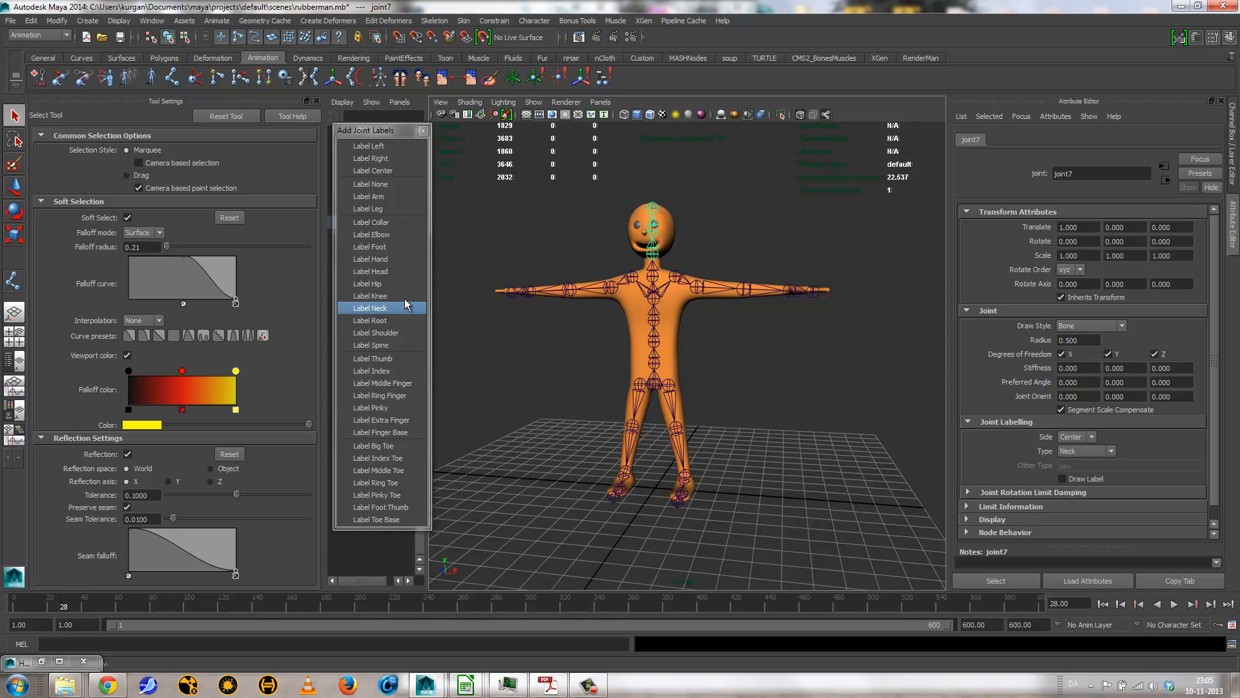
click(654, 235)
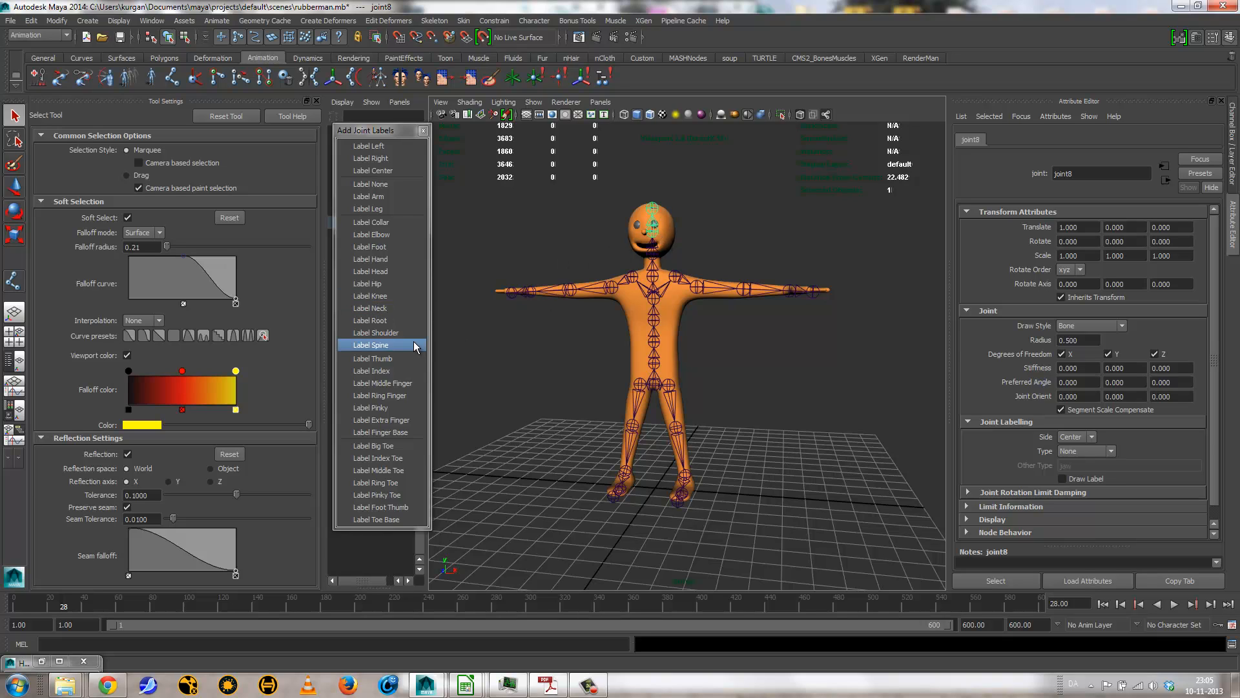
Step: Label the type of both collar joints as Collar and of both shoulder joints as Shoulder
click(678, 277)
click(631, 277)
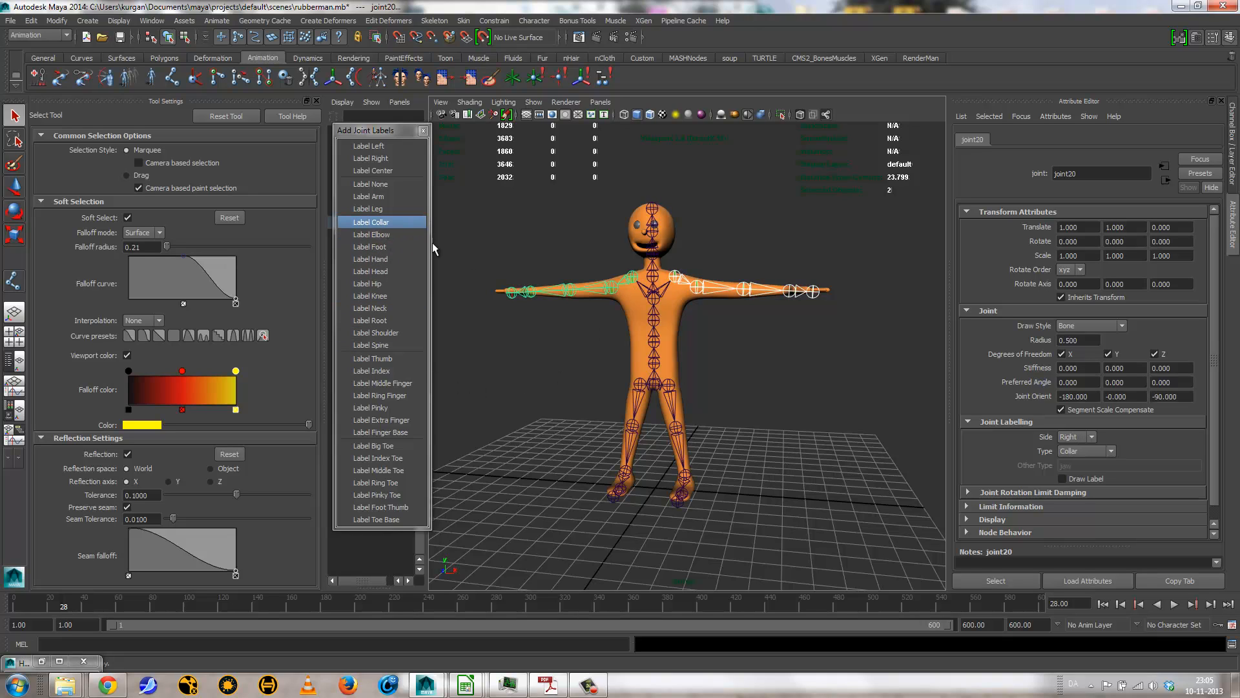
click(602, 288)
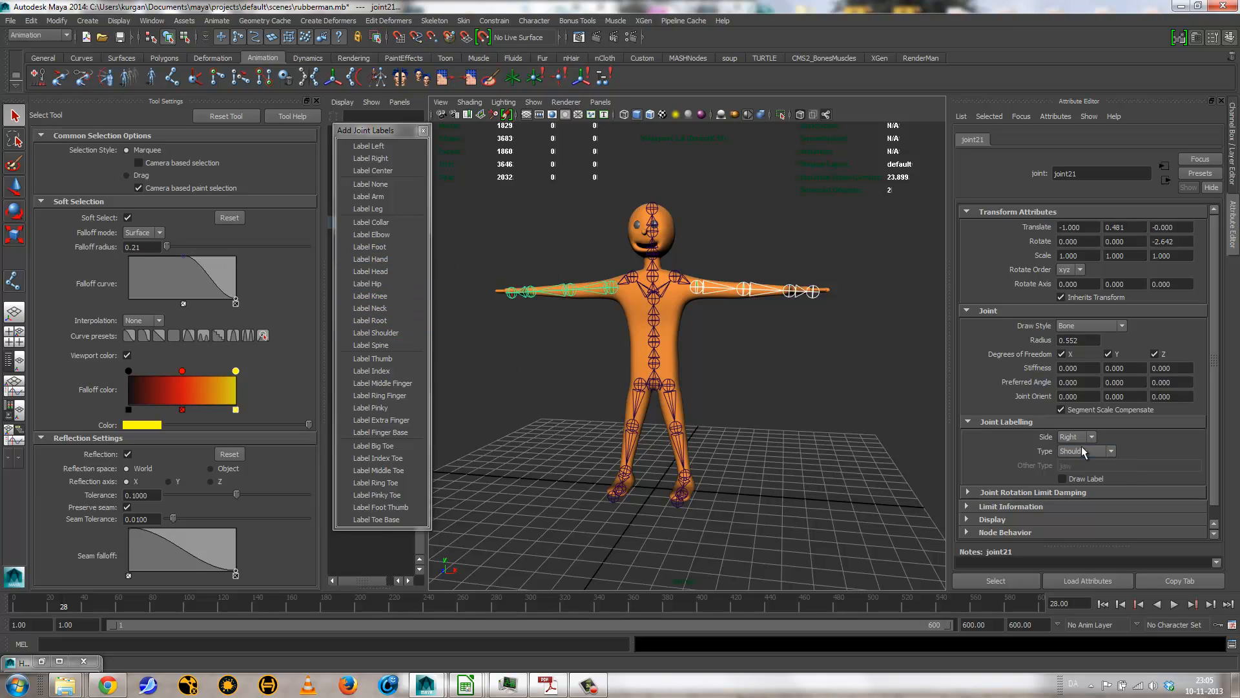
Step: Label the type of the left and right elbow joints as Elbow
click(750, 286)
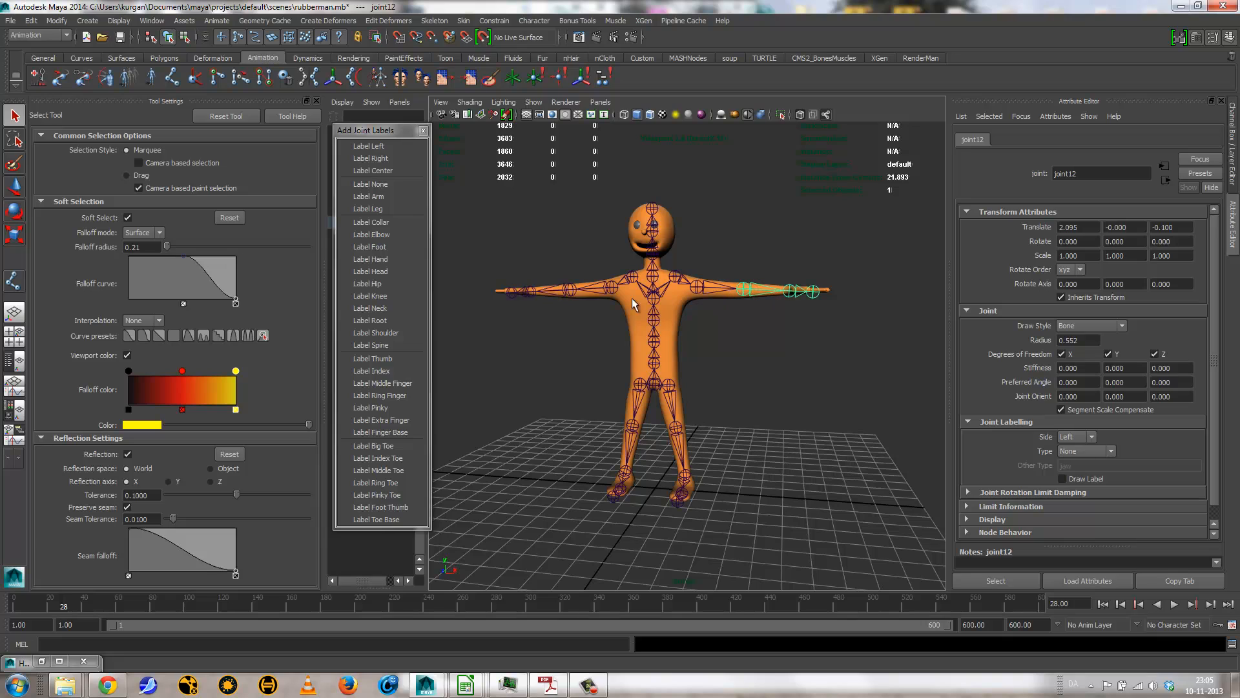
click(562, 292)
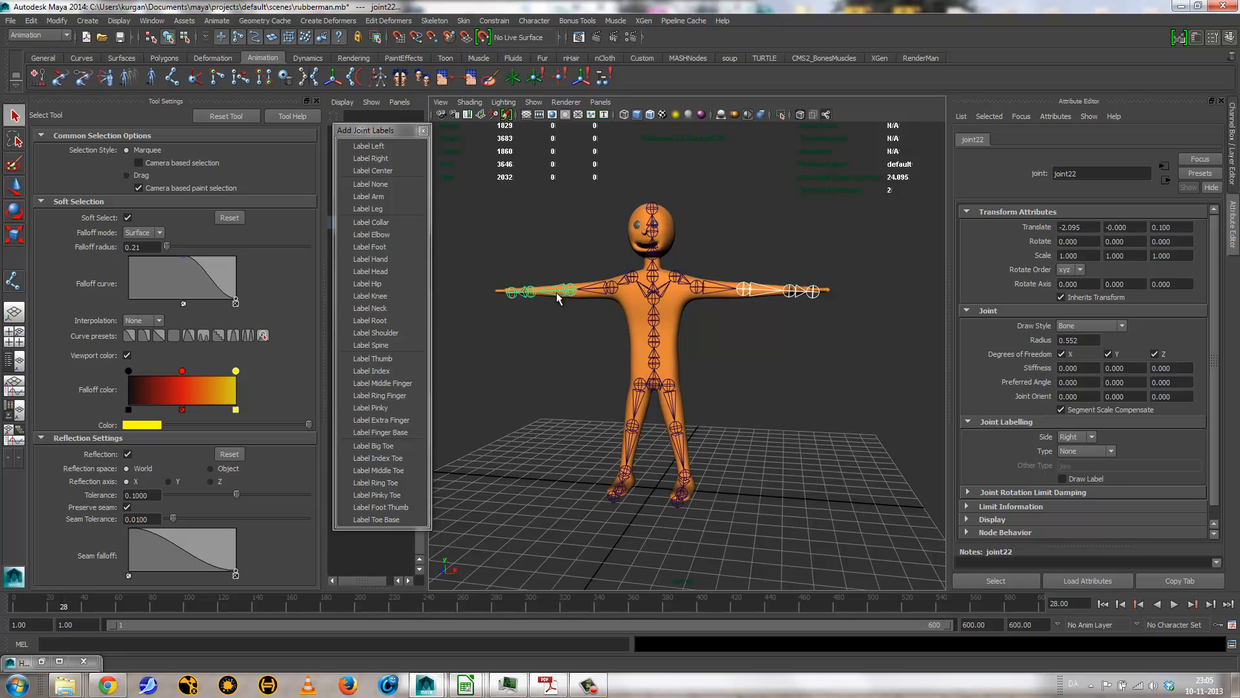
click(372, 236)
Step: Label the type of the left and right wrist joints as Hand
alt+drag(659, 358, 660, 393)
click(801, 325)
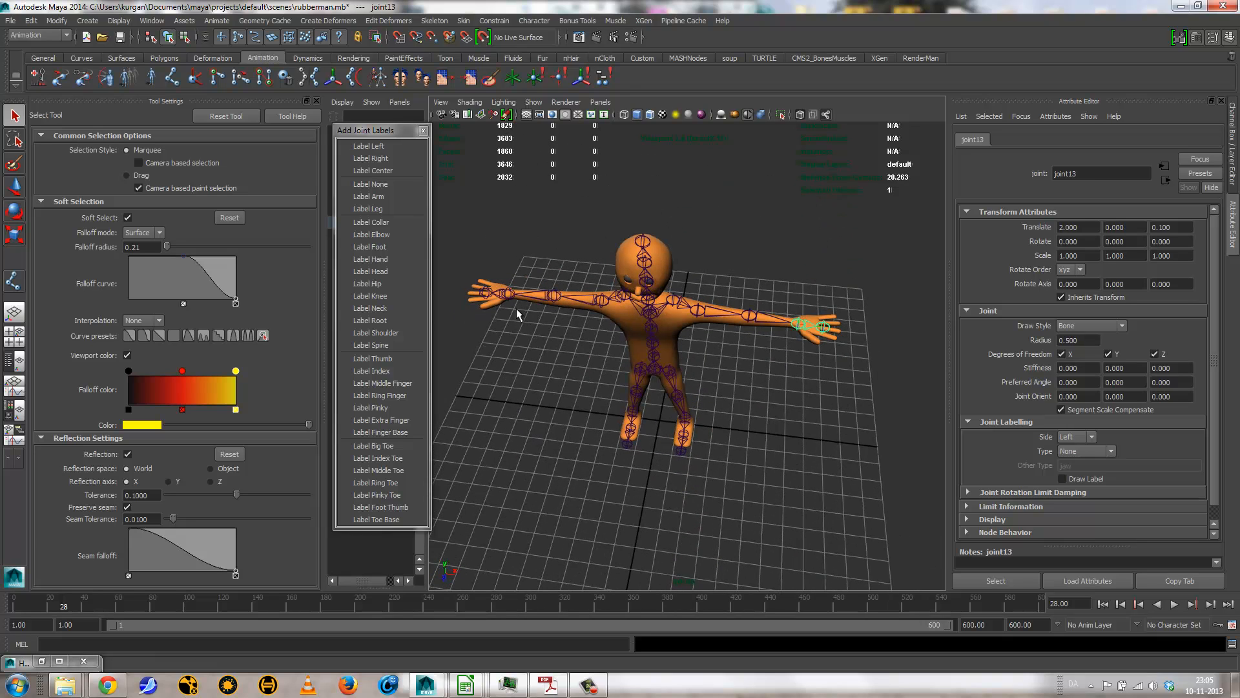
click(501, 296)
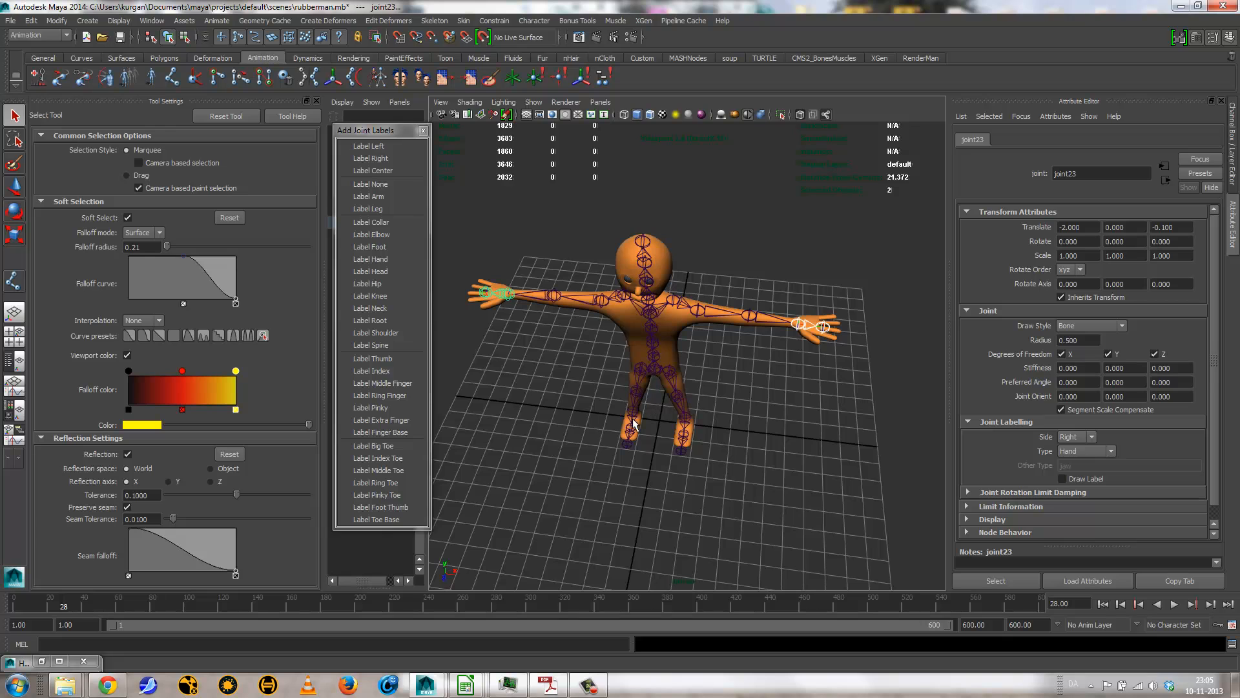
Step: Label the type of the left and right hip joints as Hip
alt+drag(633, 418, 638, 382)
alt+middle_drag(638, 382, 641, 320)
alt+right_drag(641, 320, 816, 339)
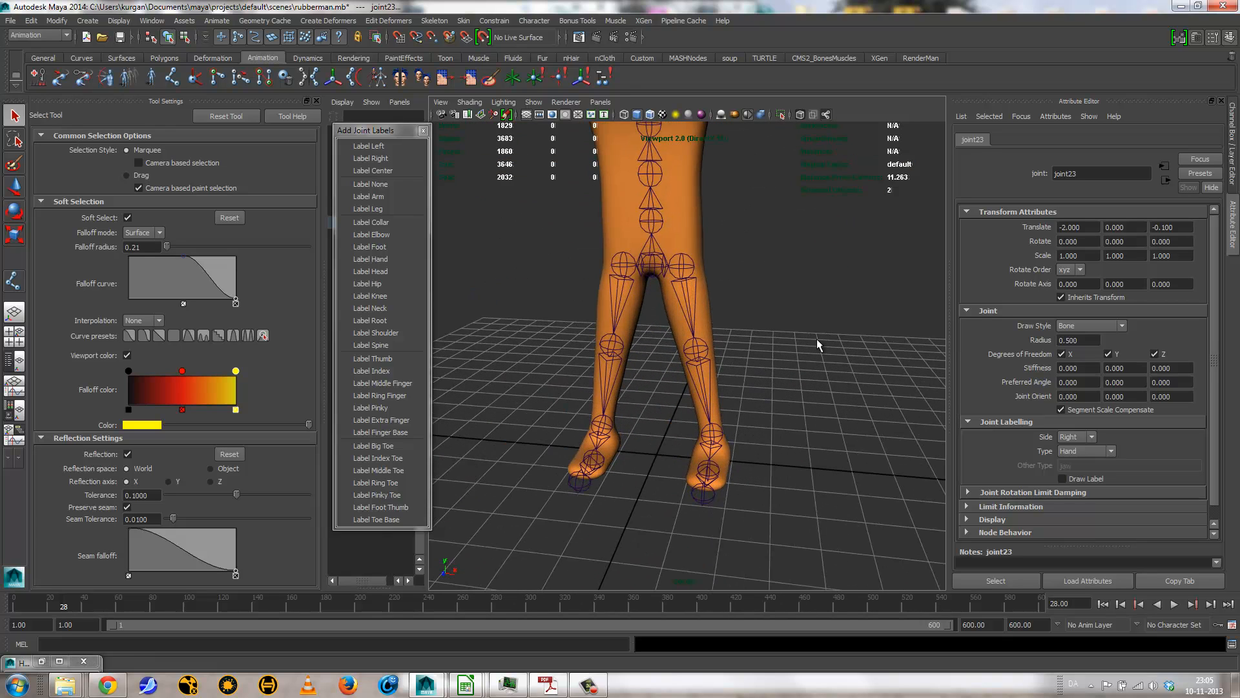
click(690, 275)
shift+click(607, 274)
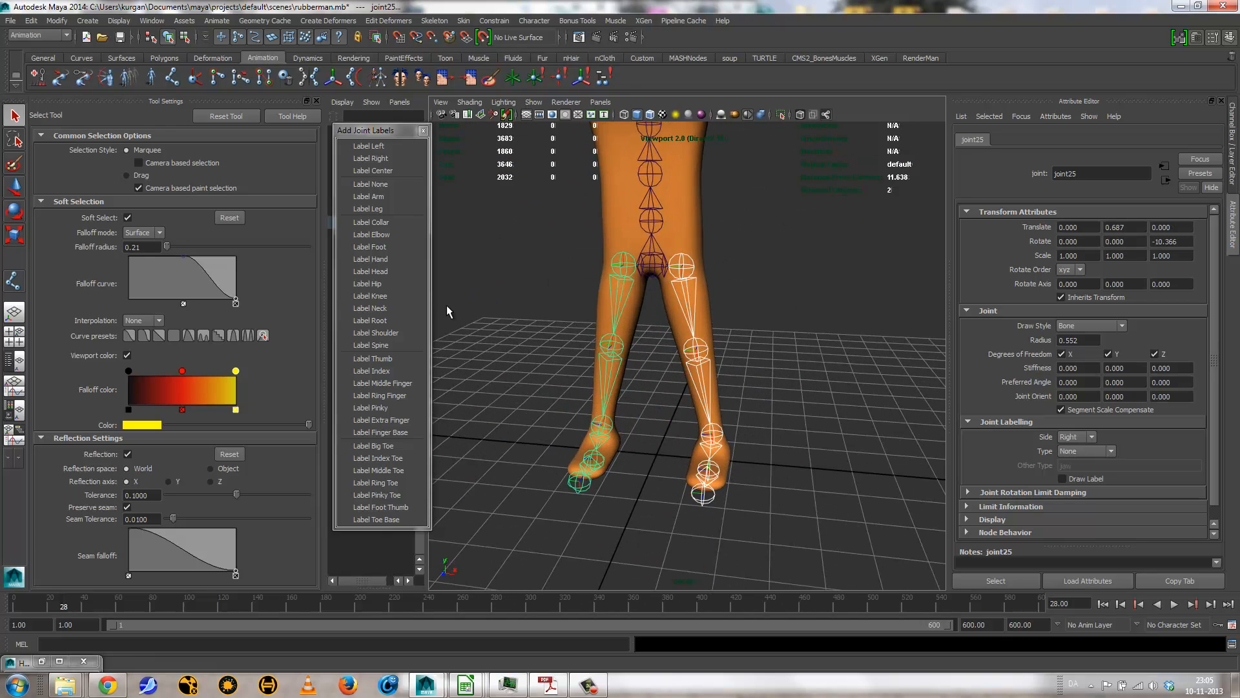
Step: Label the type of both knee joints as Knee and of both ankle joints as Foot
key(Down)
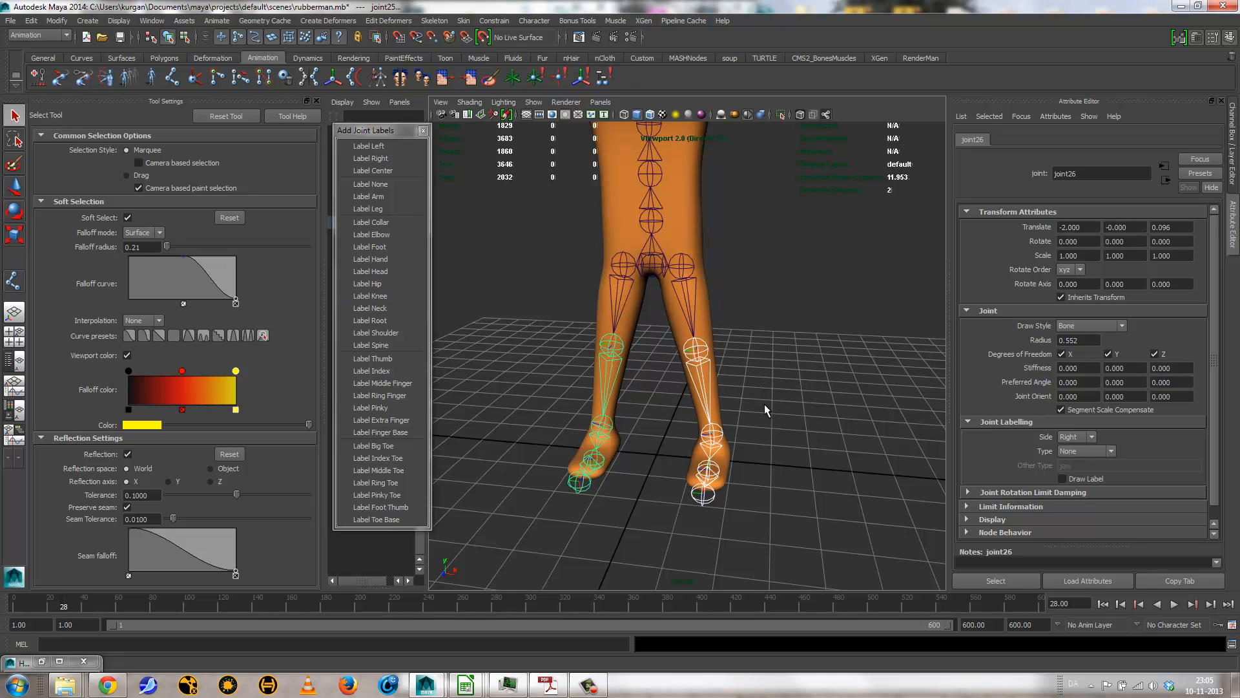
click(397, 299)
key(Down)
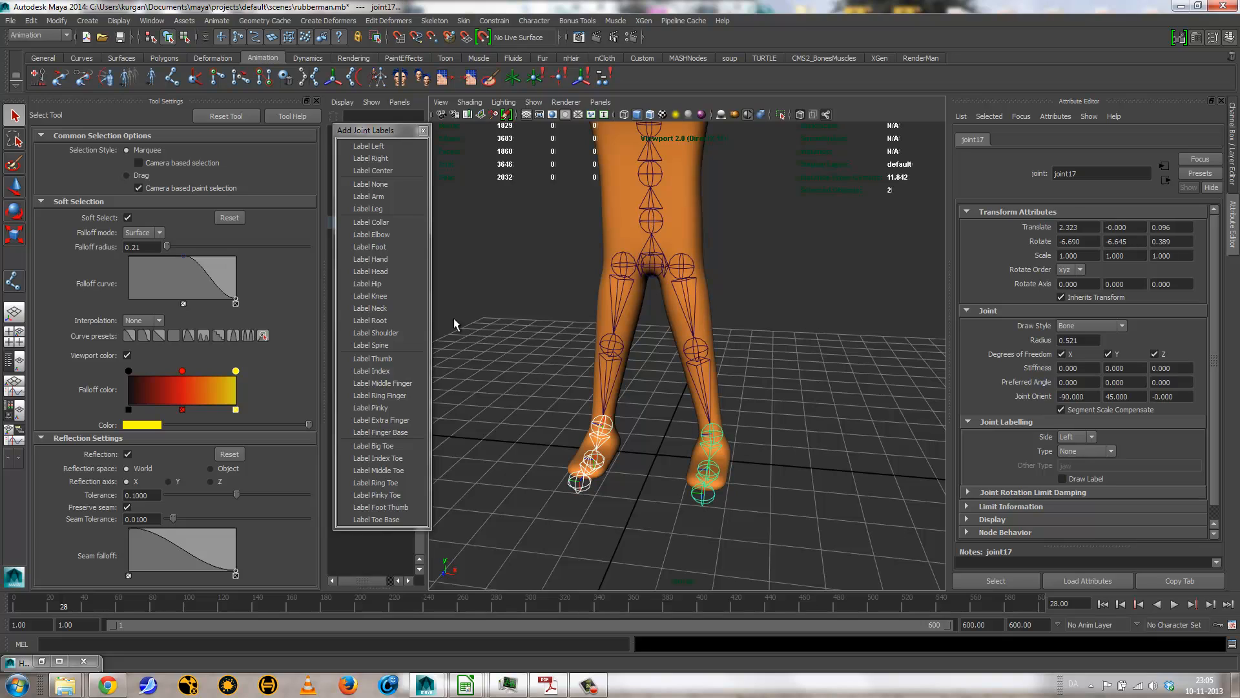
click(386, 247)
Step: Label the type of the ball joint in both feet as Toe and close the floating Add Joint Labels window
click(717, 488)
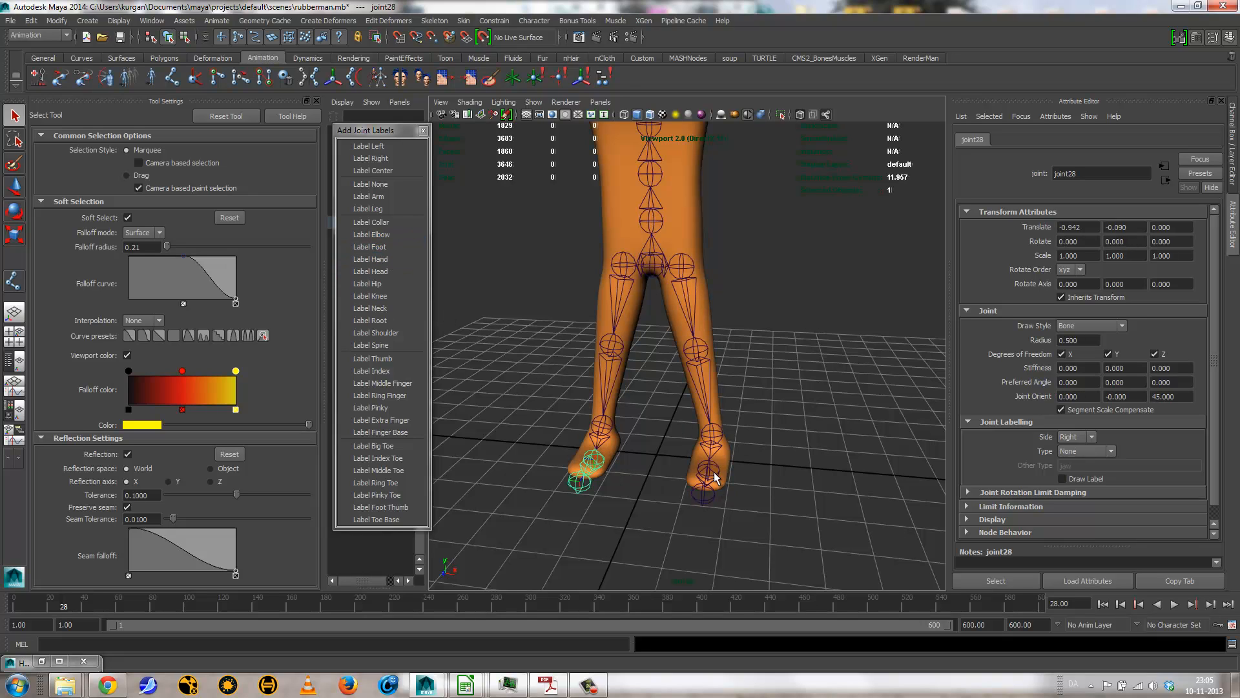
shift+click(714, 477)
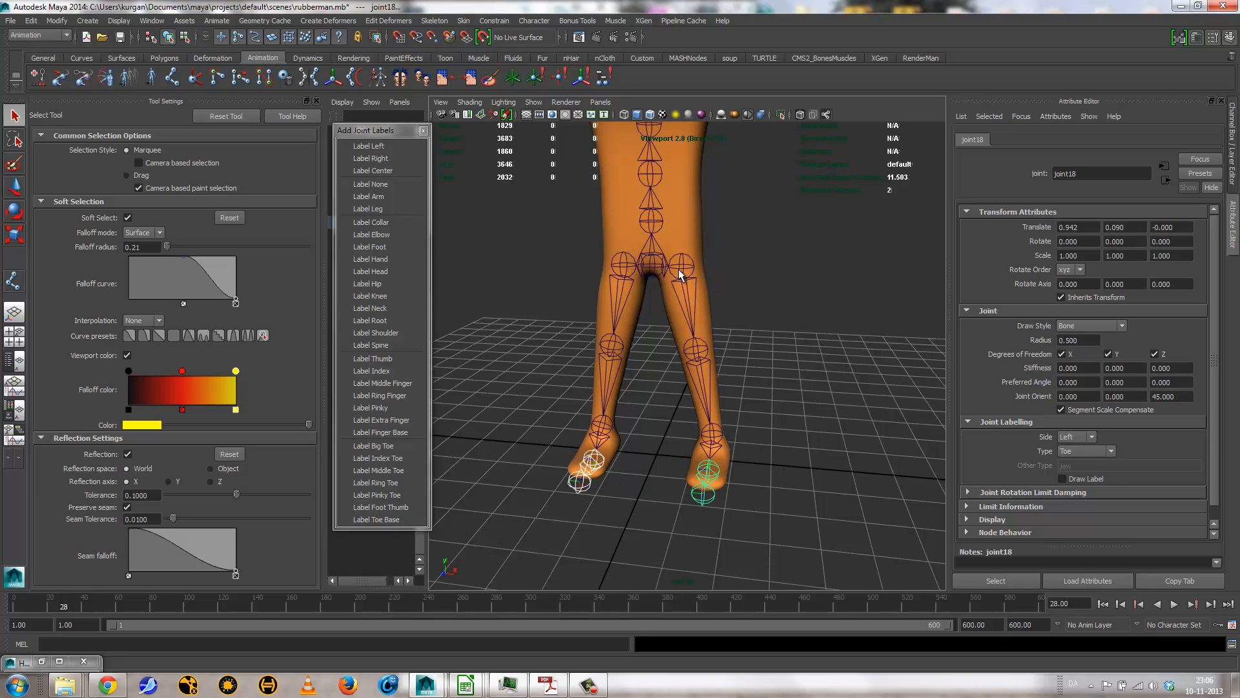
click(423, 131)
Step: Restore the Hypergraph Hierarchy window and check the labels of the left shoulder, elbow and hand joints
alt+middle_drag(559, 240, 564, 386)
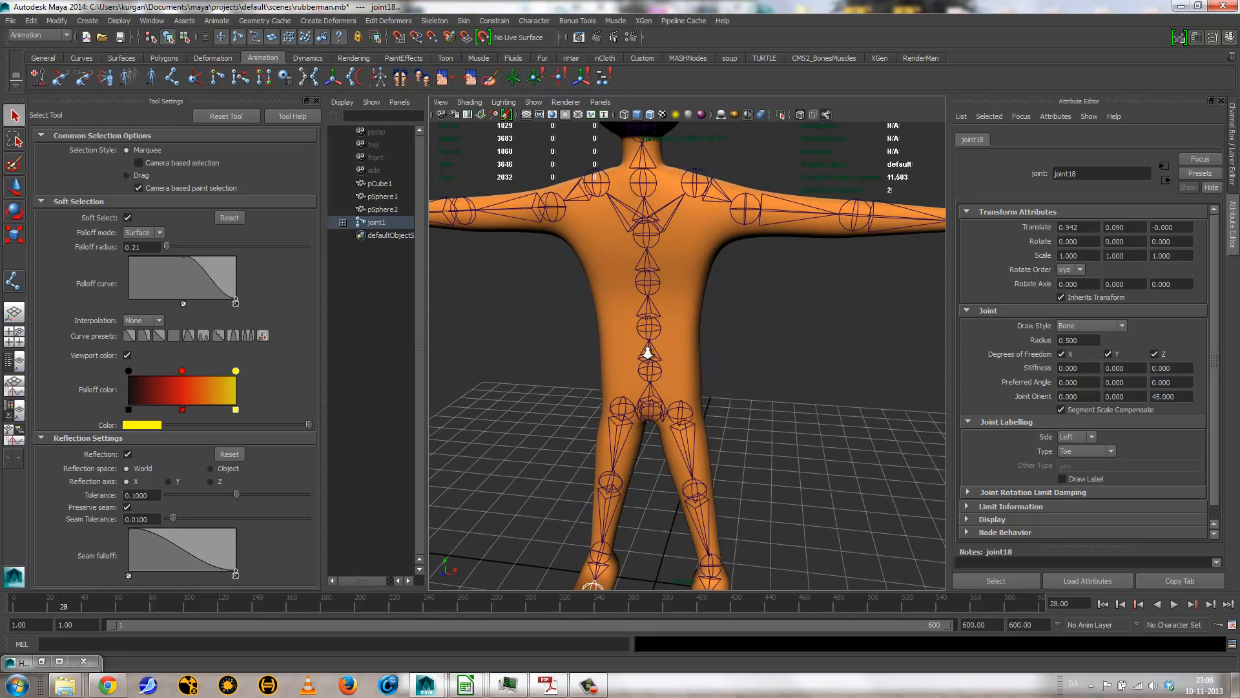
alt+right_drag(647, 352, 619, 367)
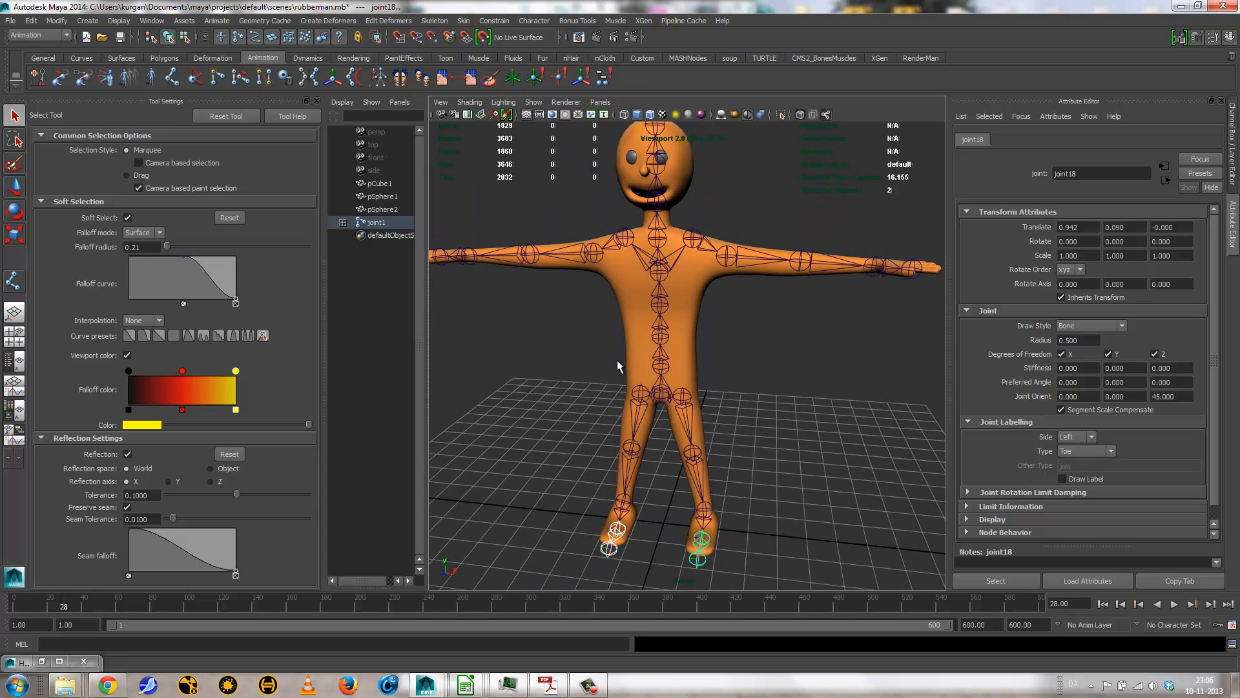
click(41, 661)
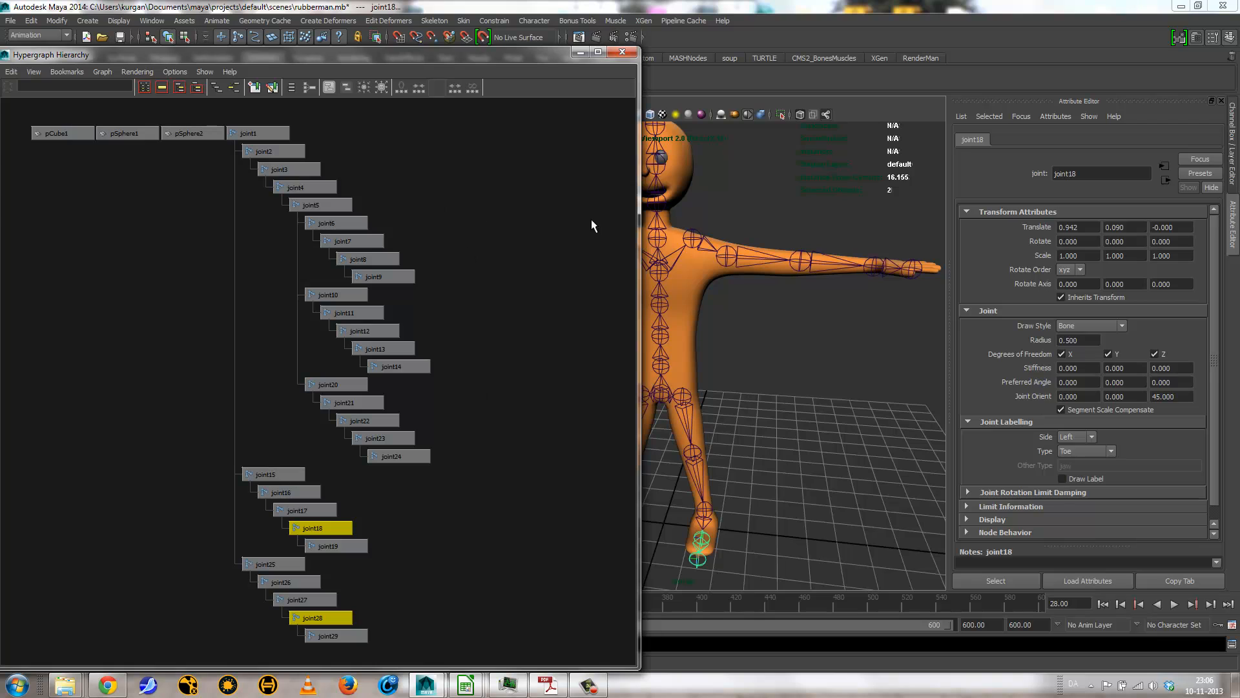
click(738, 257)
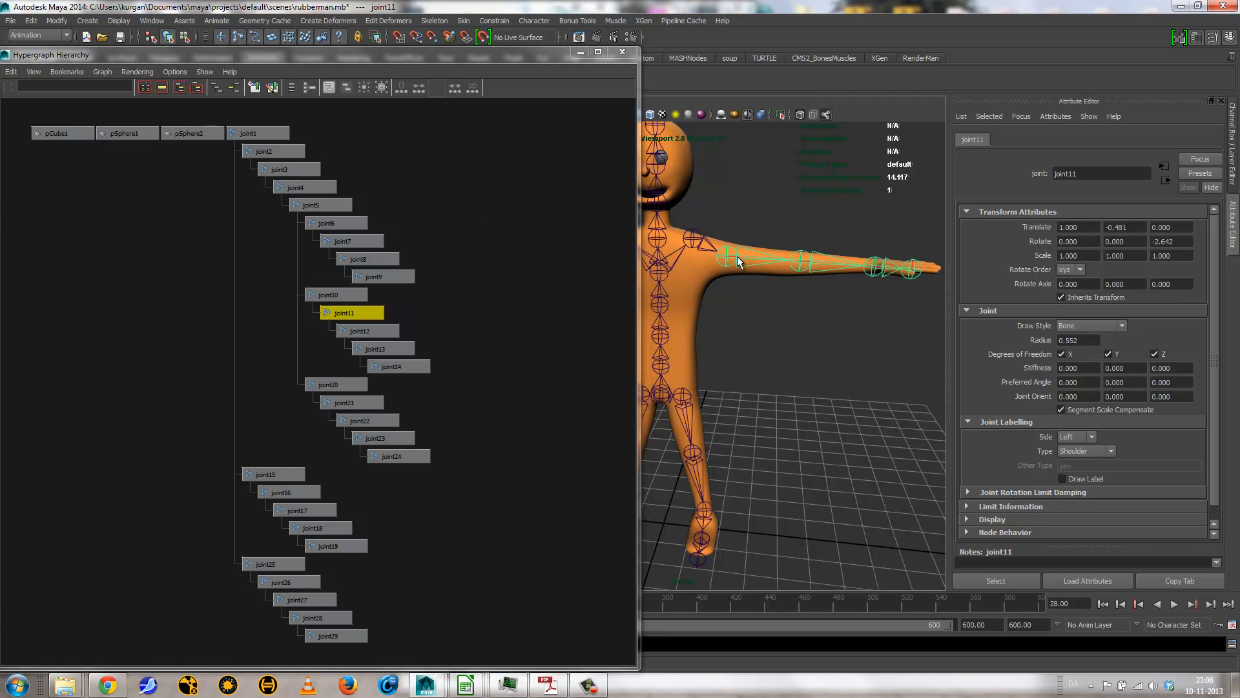
click(827, 261)
click(877, 268)
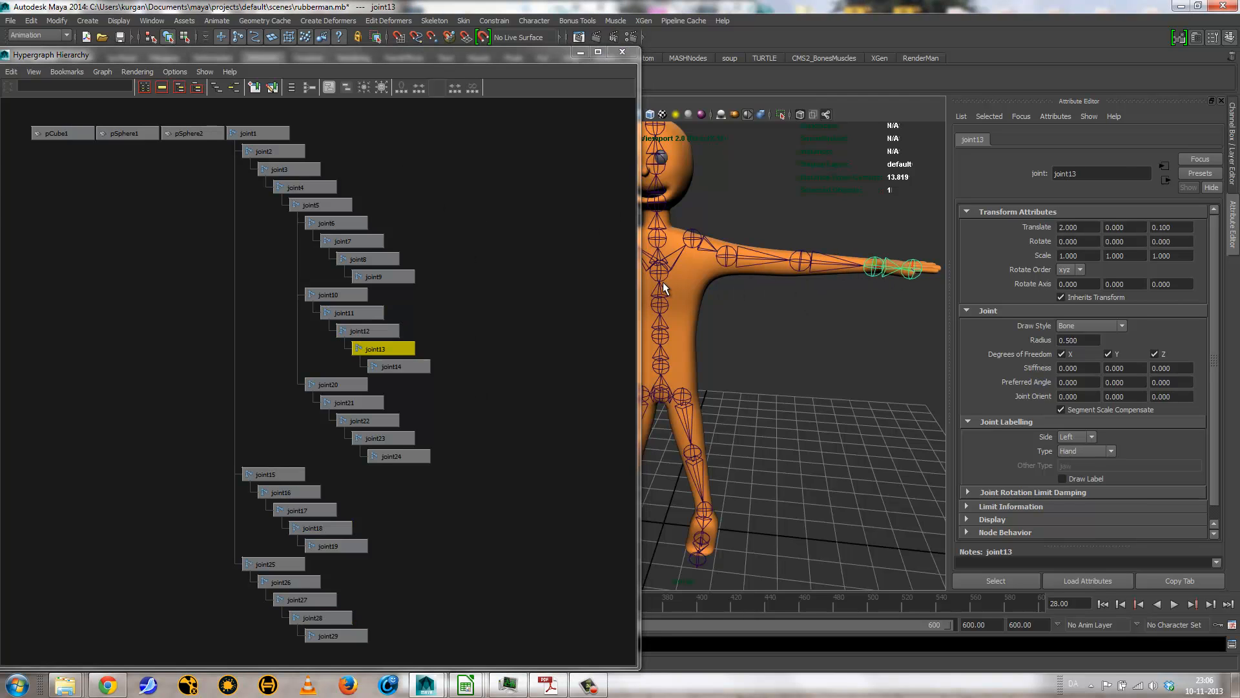
Step: Select the root joint in the hierarchy and rename the skeleton's joints from their labels
click(255, 134)
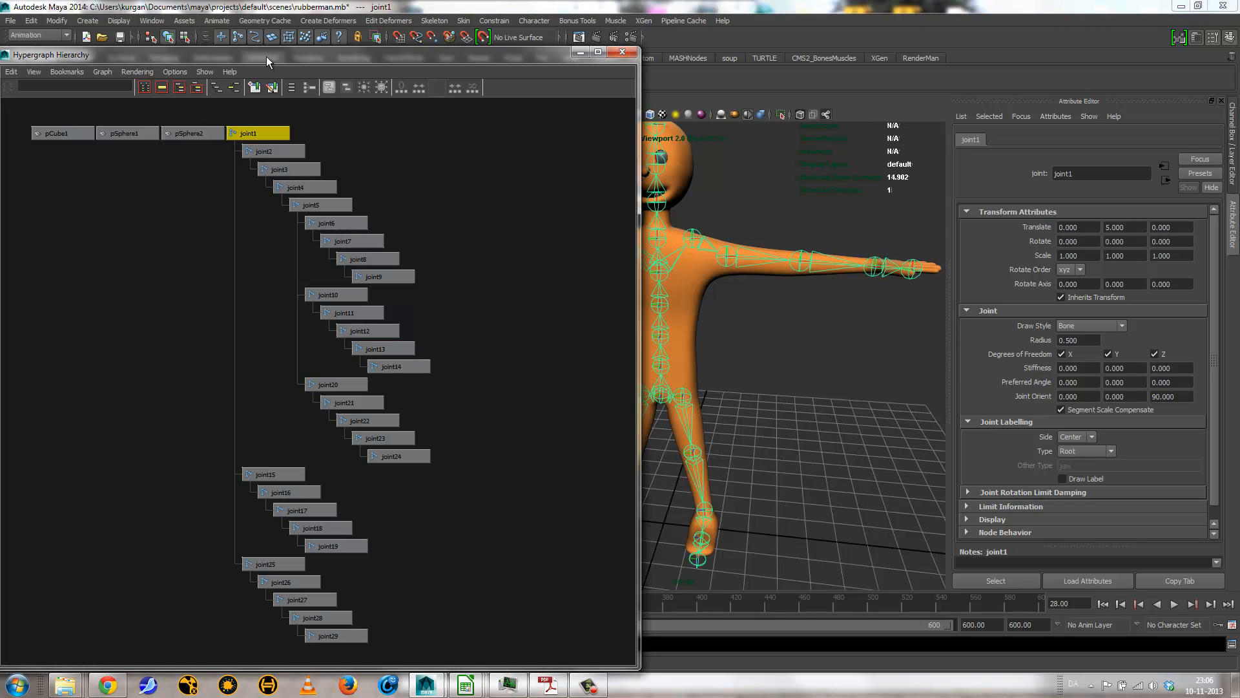
drag(266, 58, 72, 81)
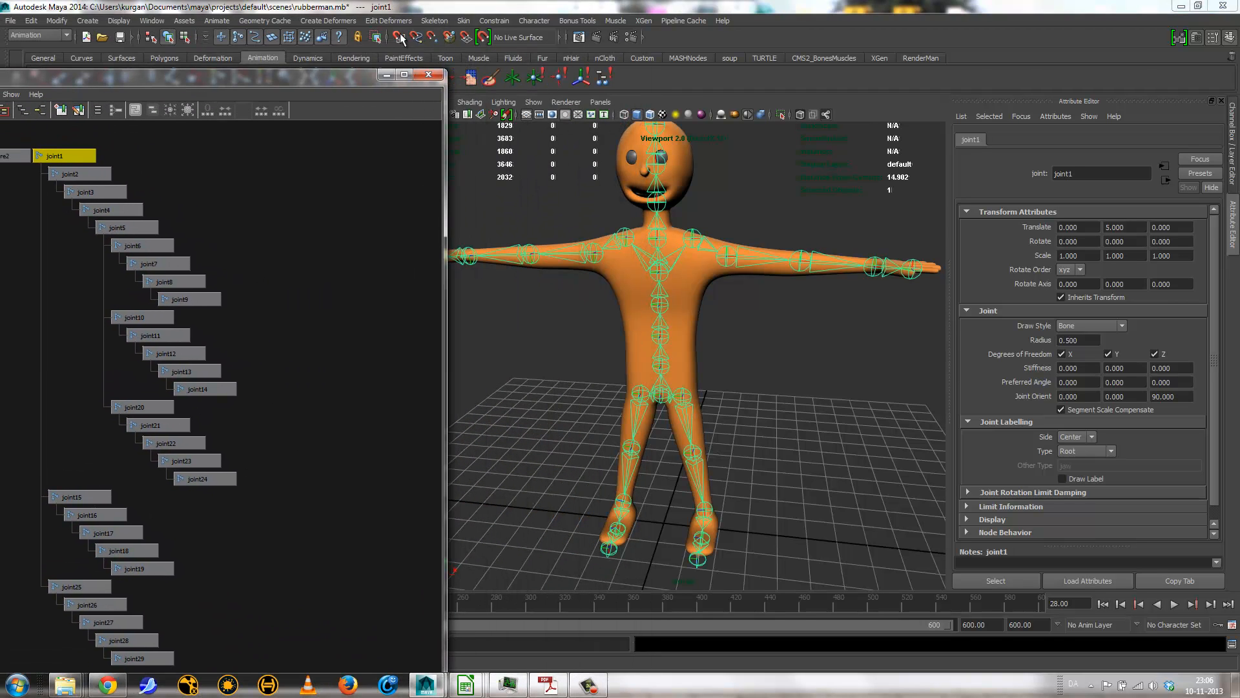
click(437, 21)
mouse_move(476, 169)
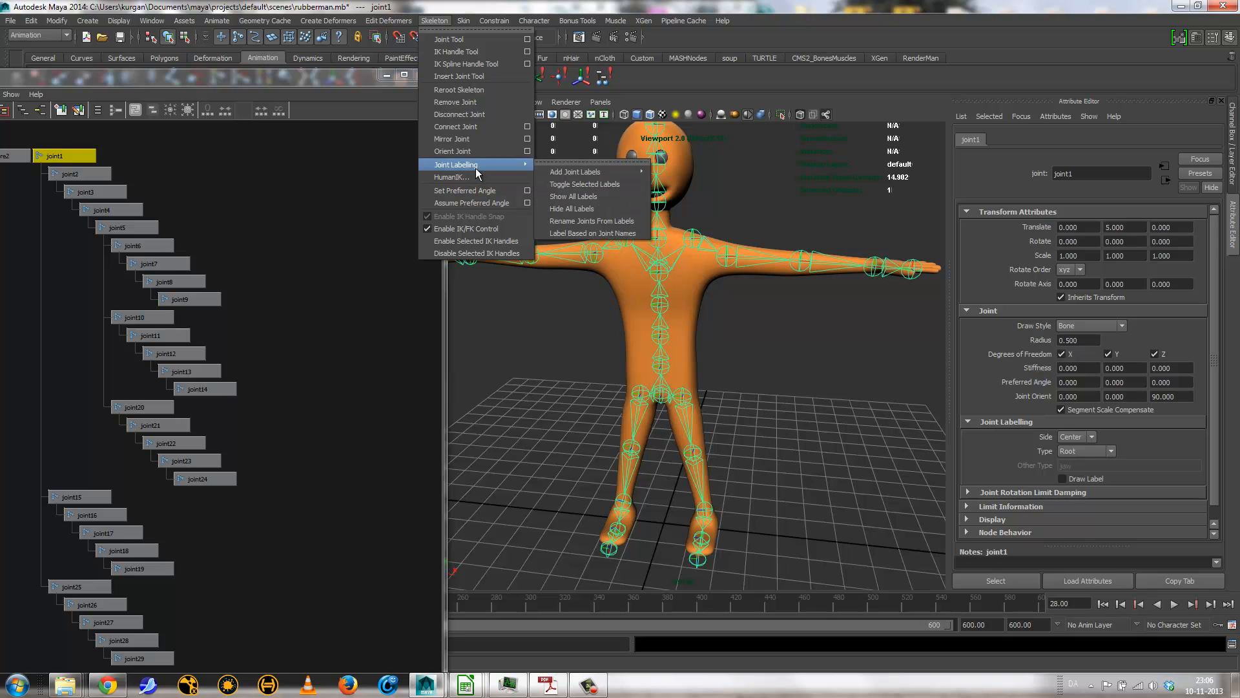
click(596, 221)
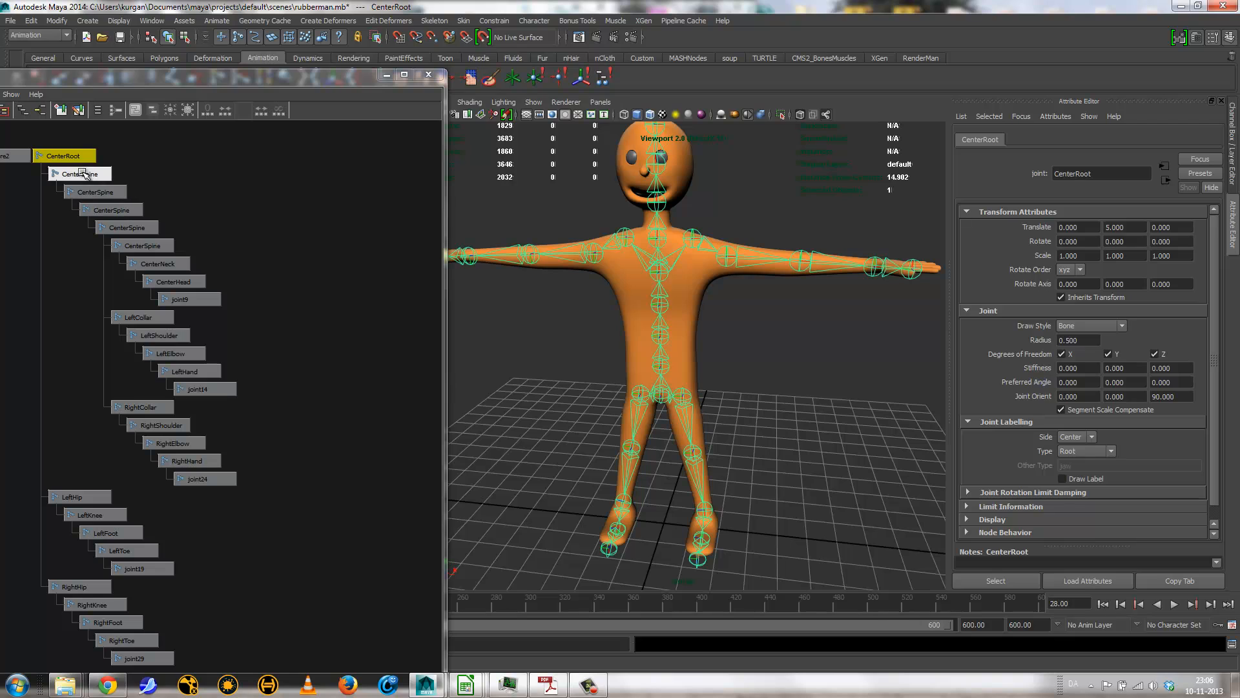
Step: Rename the second spine joint as CenterSpine2 and the third as CenterSpine3
click(106, 196)
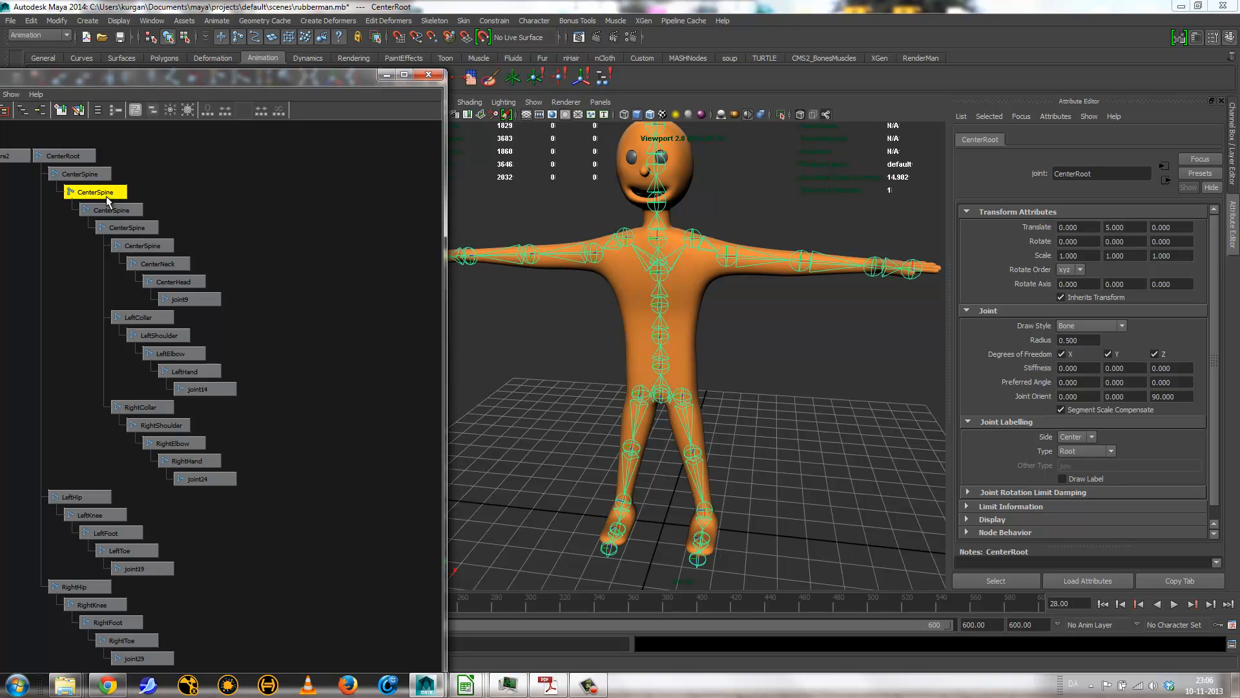
click(1102, 173)
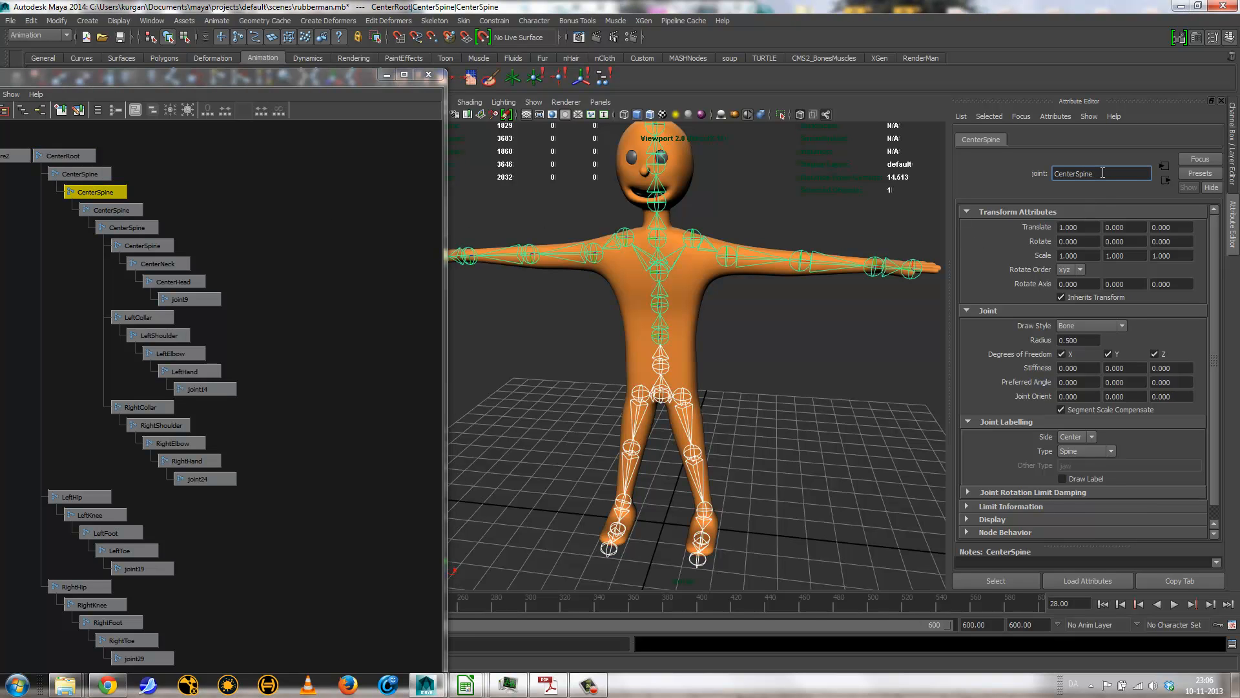
text(2)
key(Return)
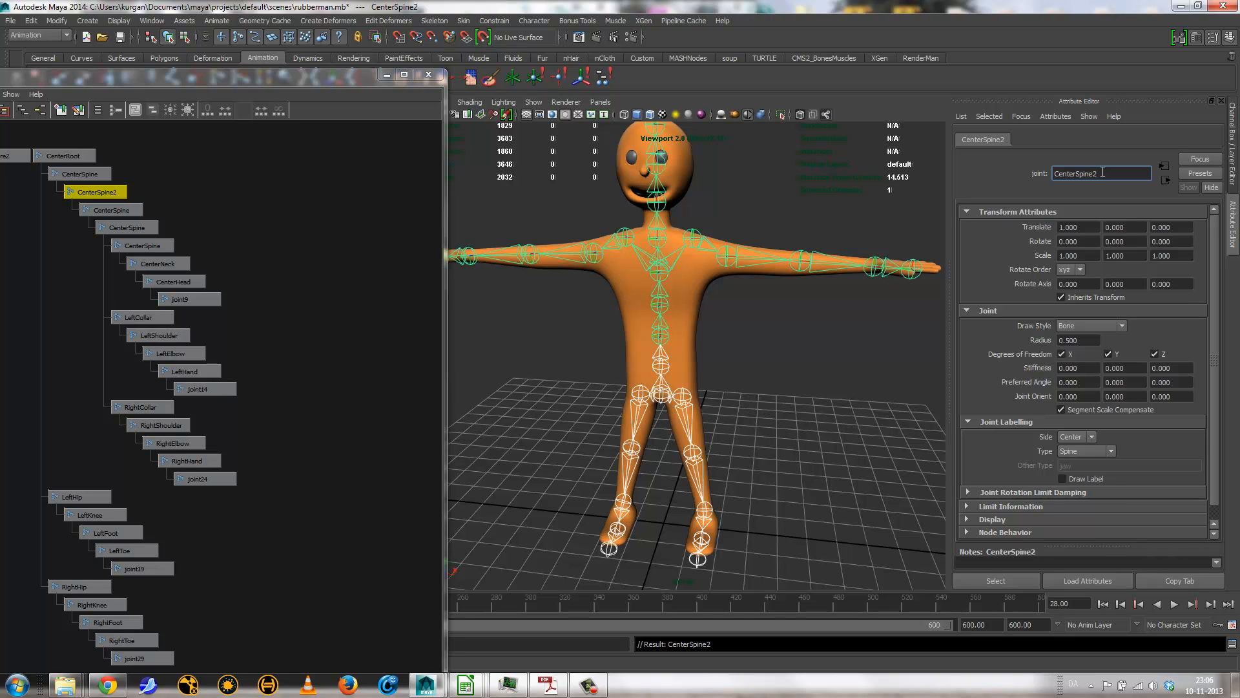
click(130, 210)
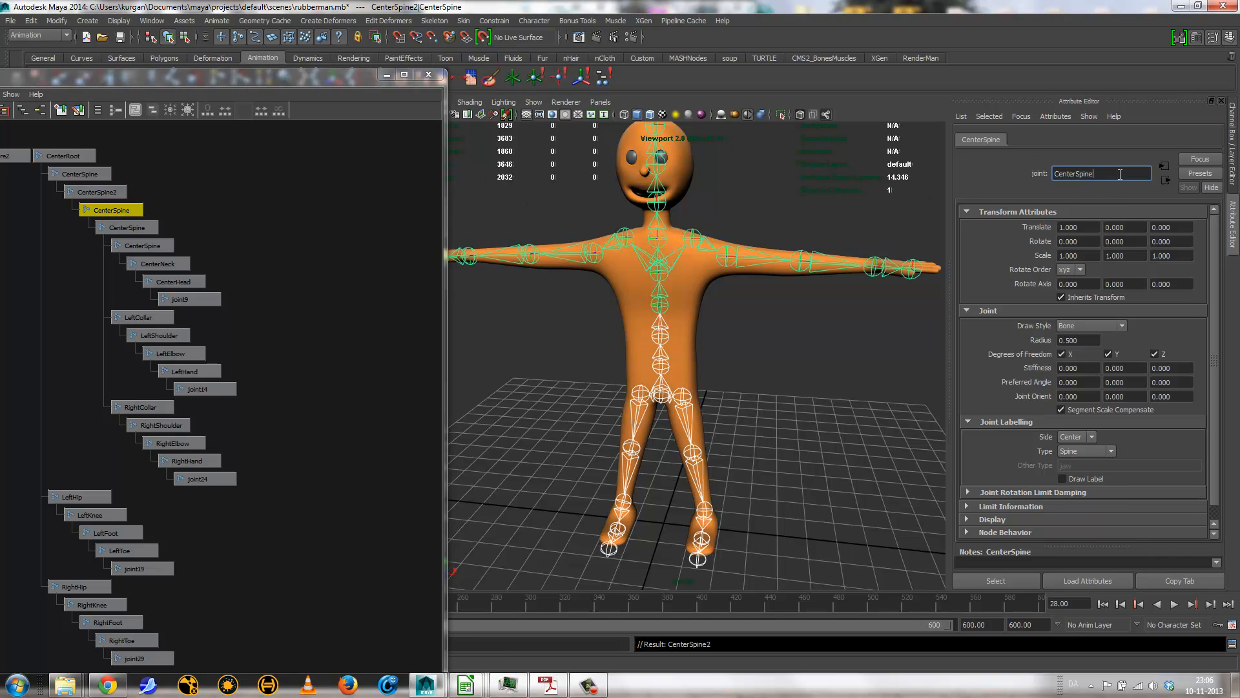
key(Return)
Step: Rename the fourth spine joint as CenterSpine4 and the fifth as CenterSpine5
click(129, 227)
click(1113, 172)
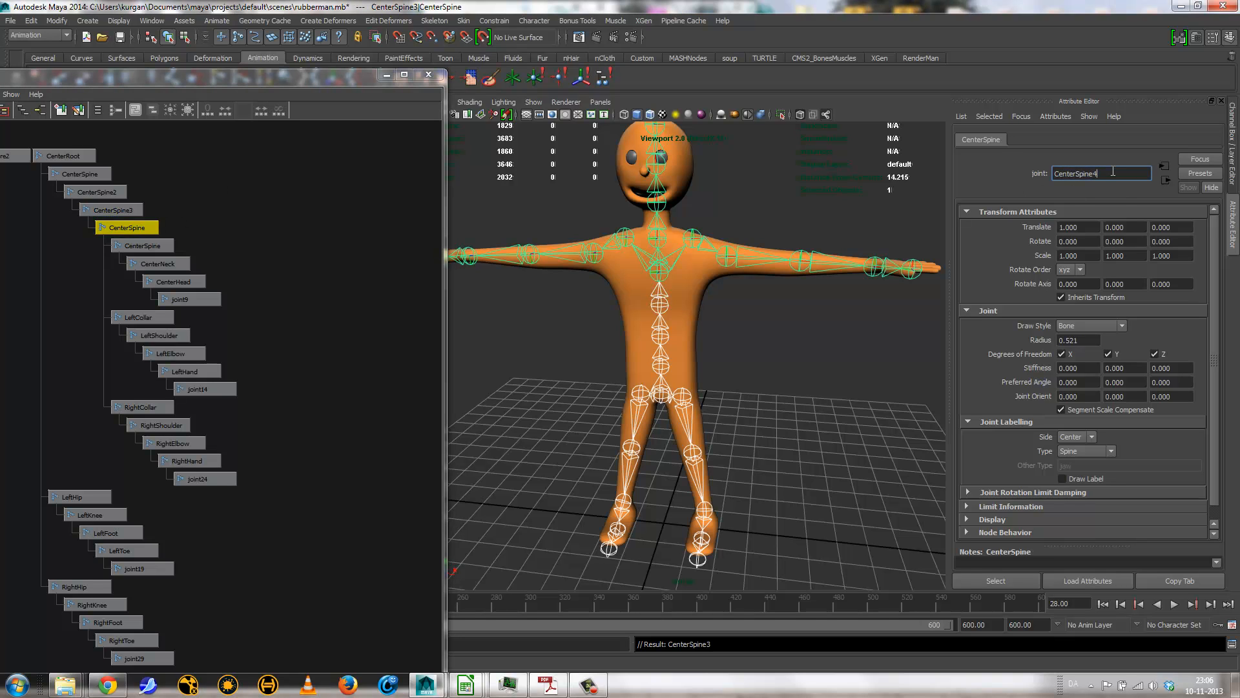
text(4)
key(Return)
click(169, 246)
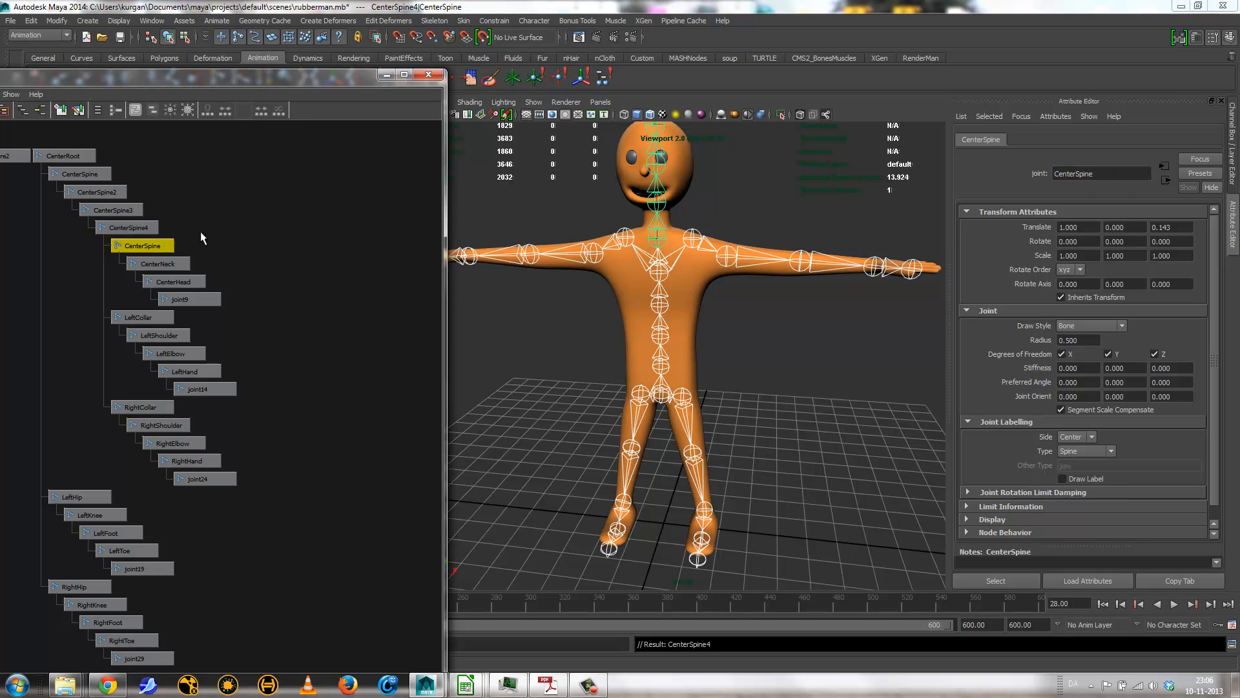
click(1111, 170)
key(Return)
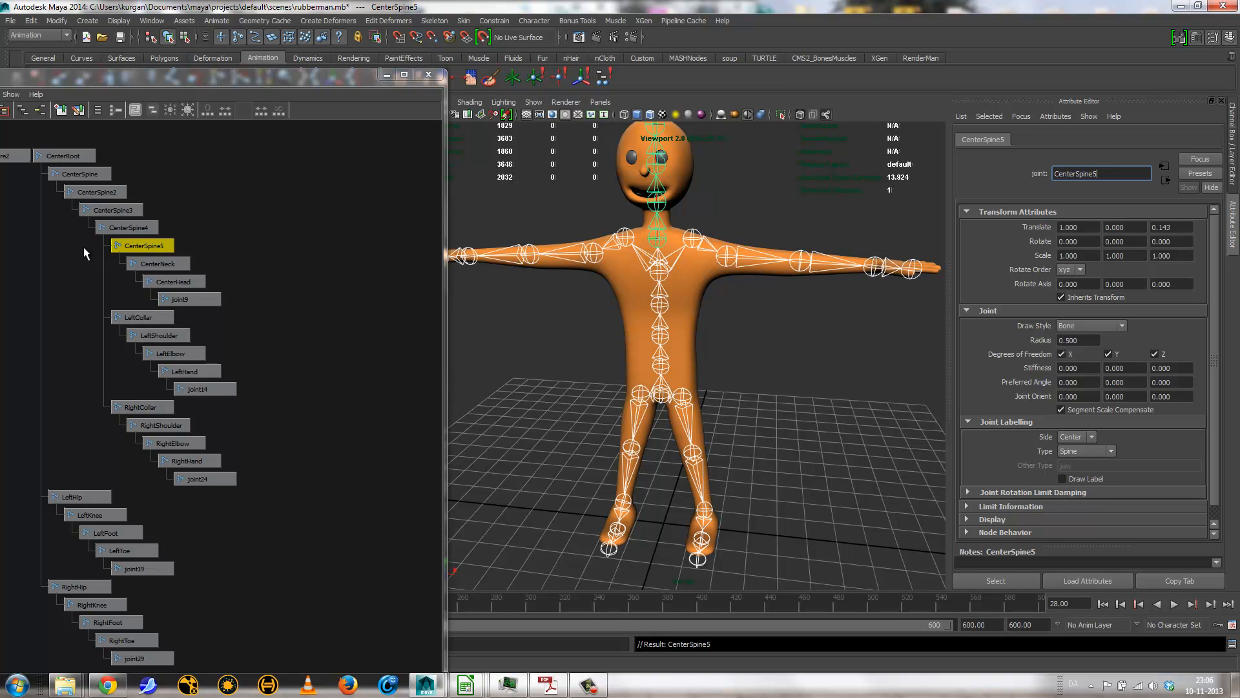
Step: Close the Hypergraph Hierarchy window
drag(107, 76, 366, 100)
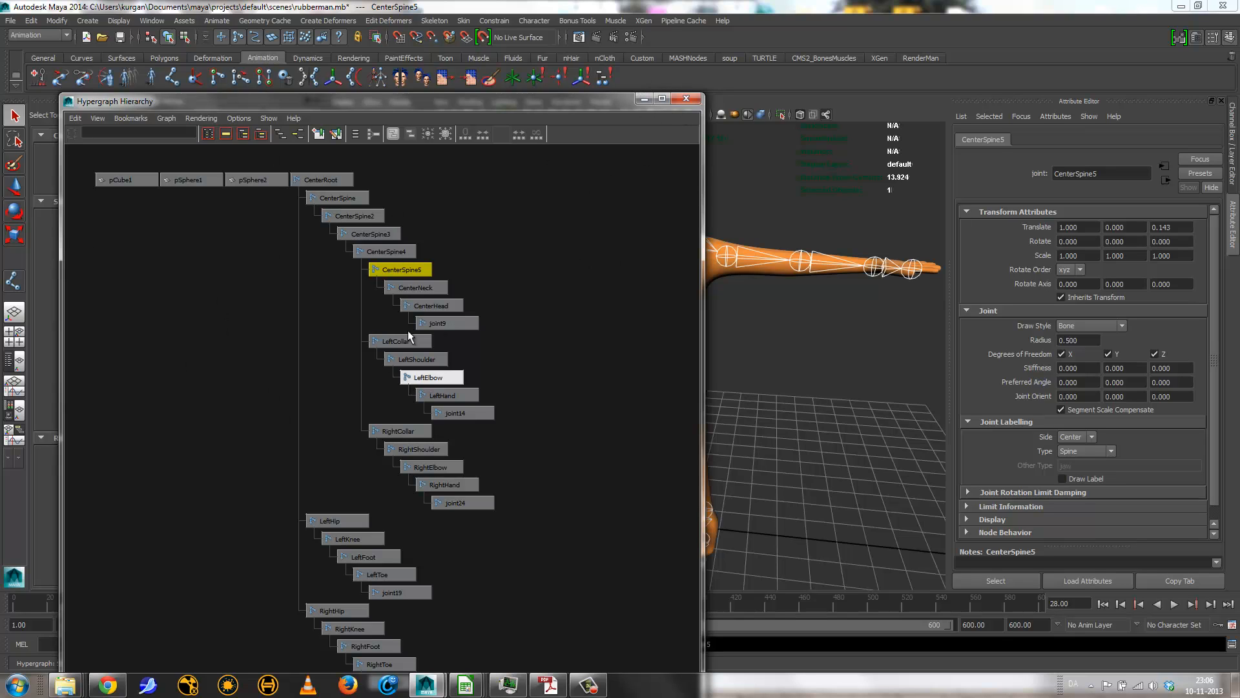
click(684, 99)
click(729, 421)
click(660, 397)
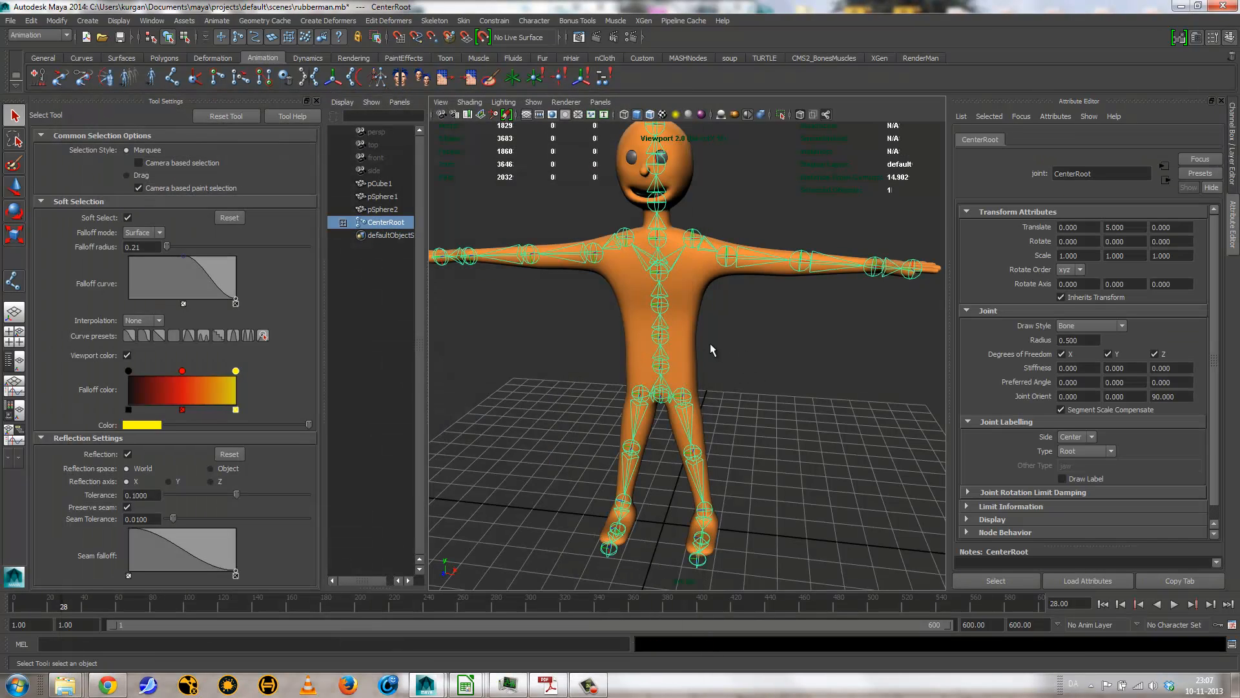
shift+click(688, 355)
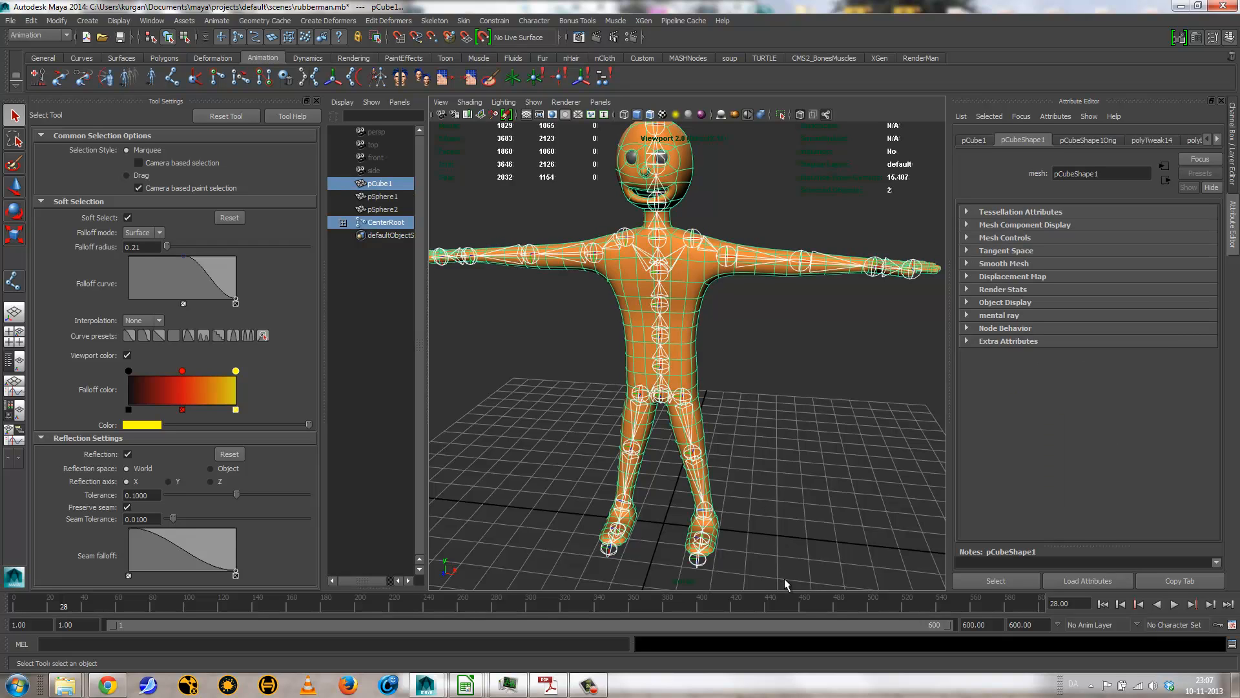
click(759, 400)
Step: Turn off the body mesh's smooth preview and smooth its geometry with added polygons
click(678, 331)
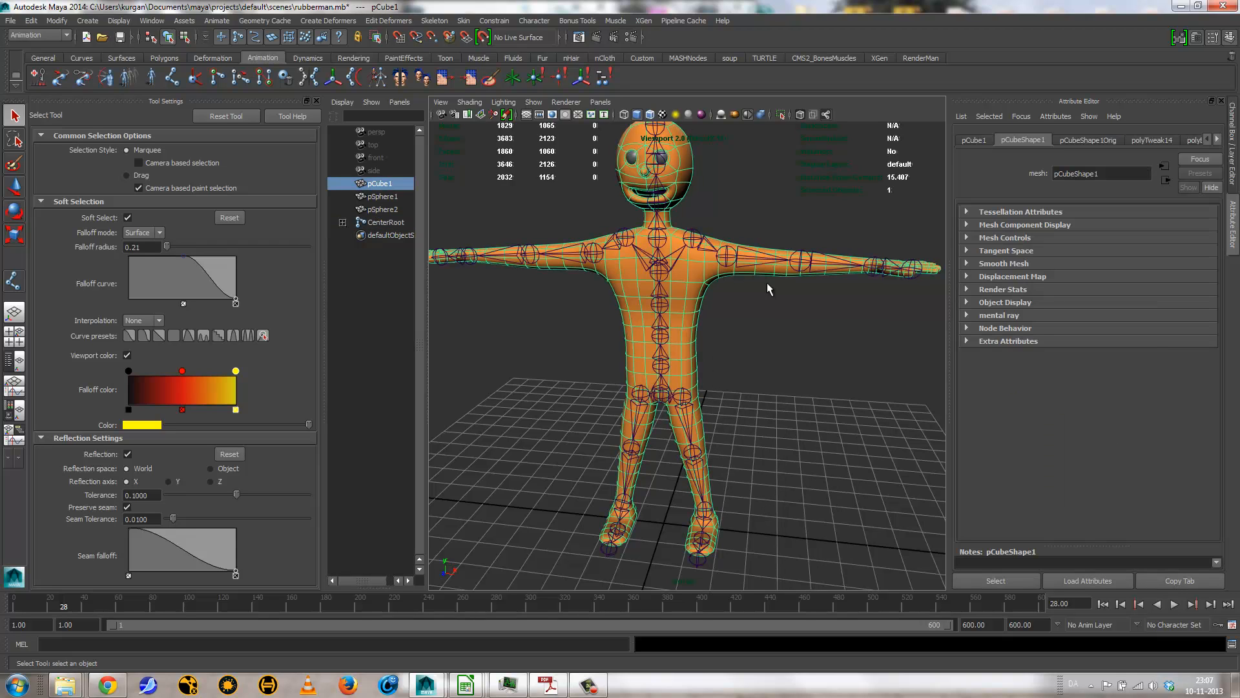
key(1)
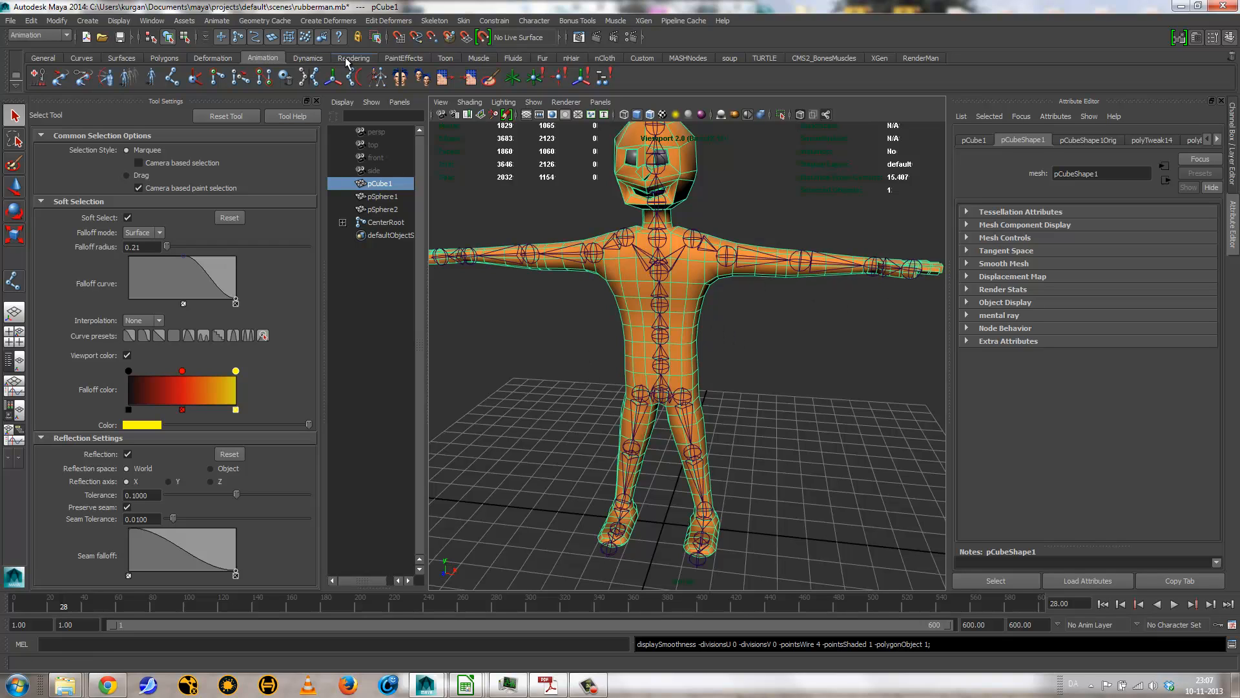
click(165, 58)
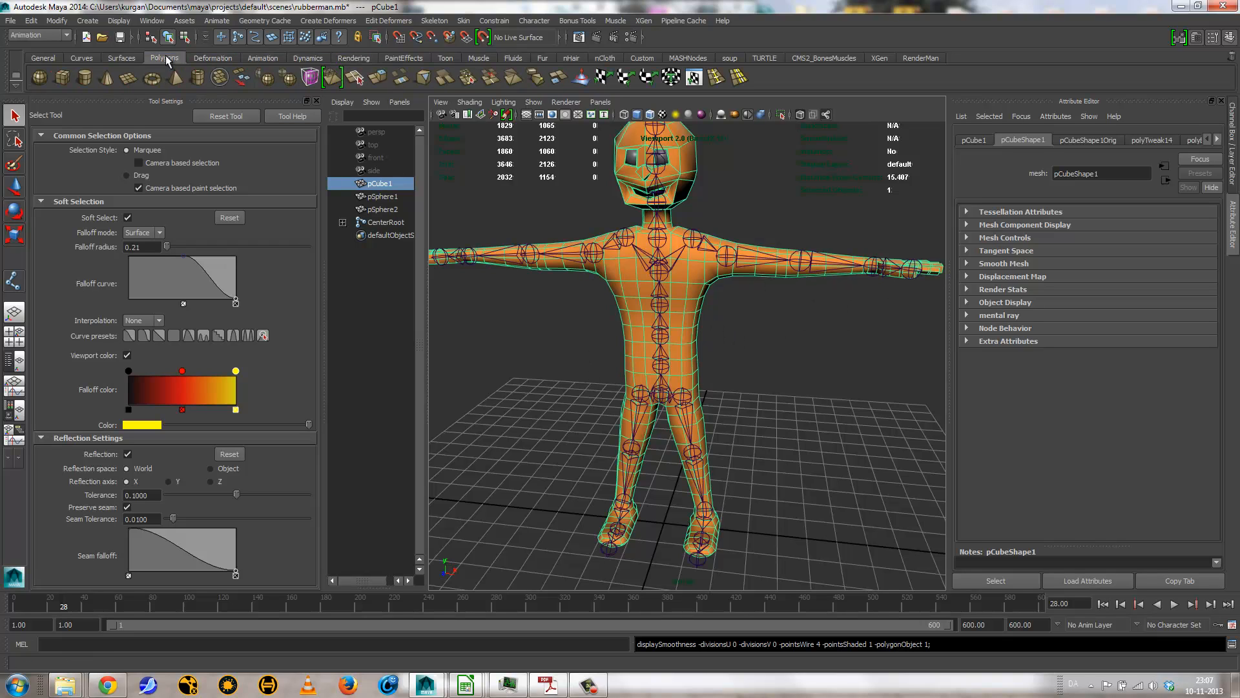
click(287, 80)
click(801, 361)
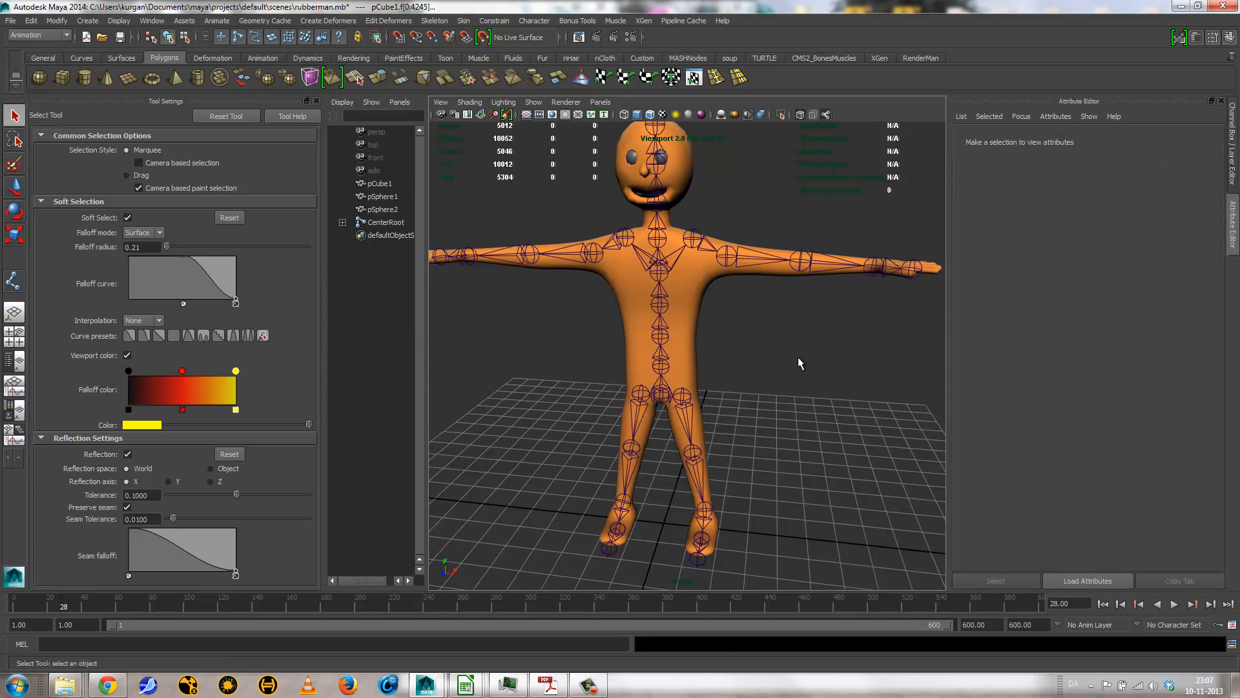
Step: Open the Smooth Bind options for the skeleton's root joint and the body mesh, and reset them to default settings
click(690, 306)
mouse_move(690, 306)
right_down()
mouse_move(637, 304)
mouse_move(673, 319)
mouse_move(708, 301)
right_up()
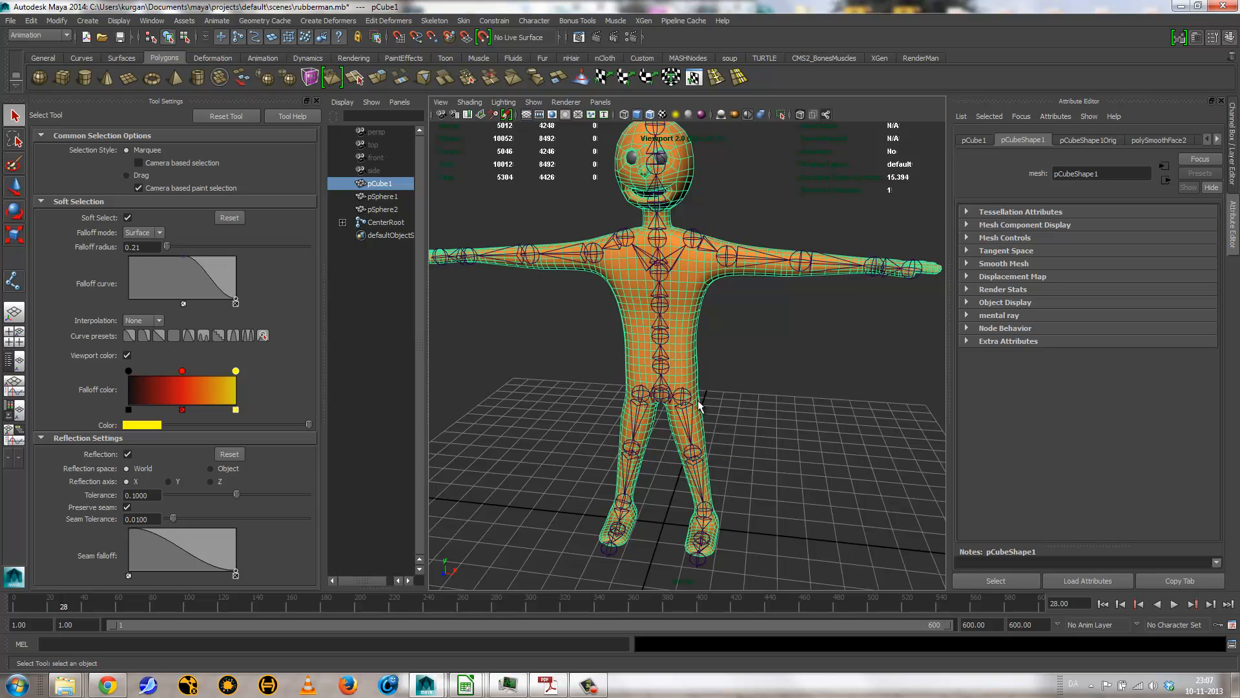
click(667, 386)
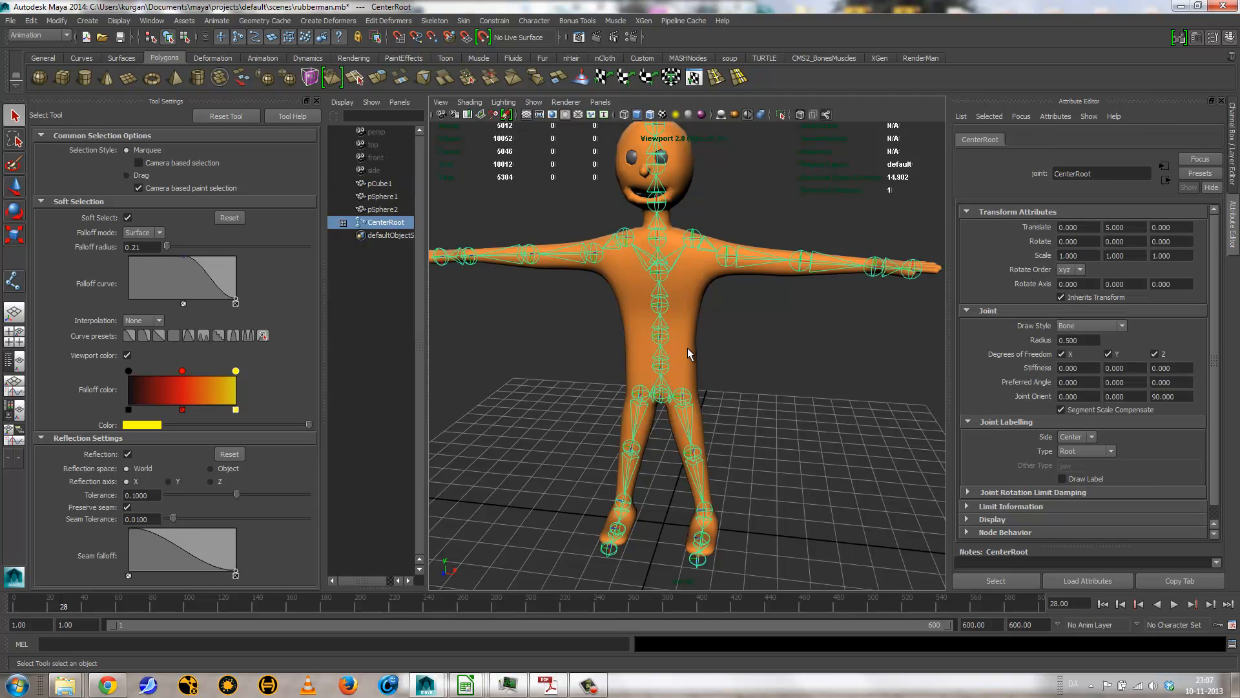
shift+click(689, 354)
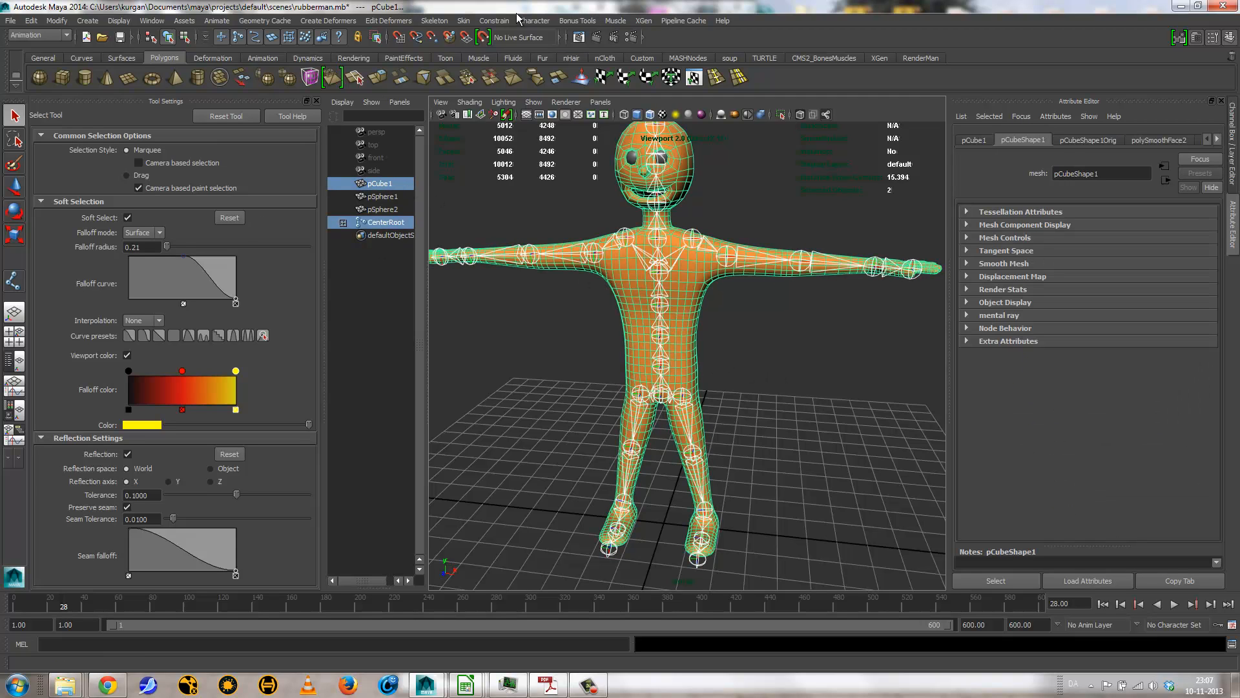
click(464, 20)
mouse_move(497, 40)
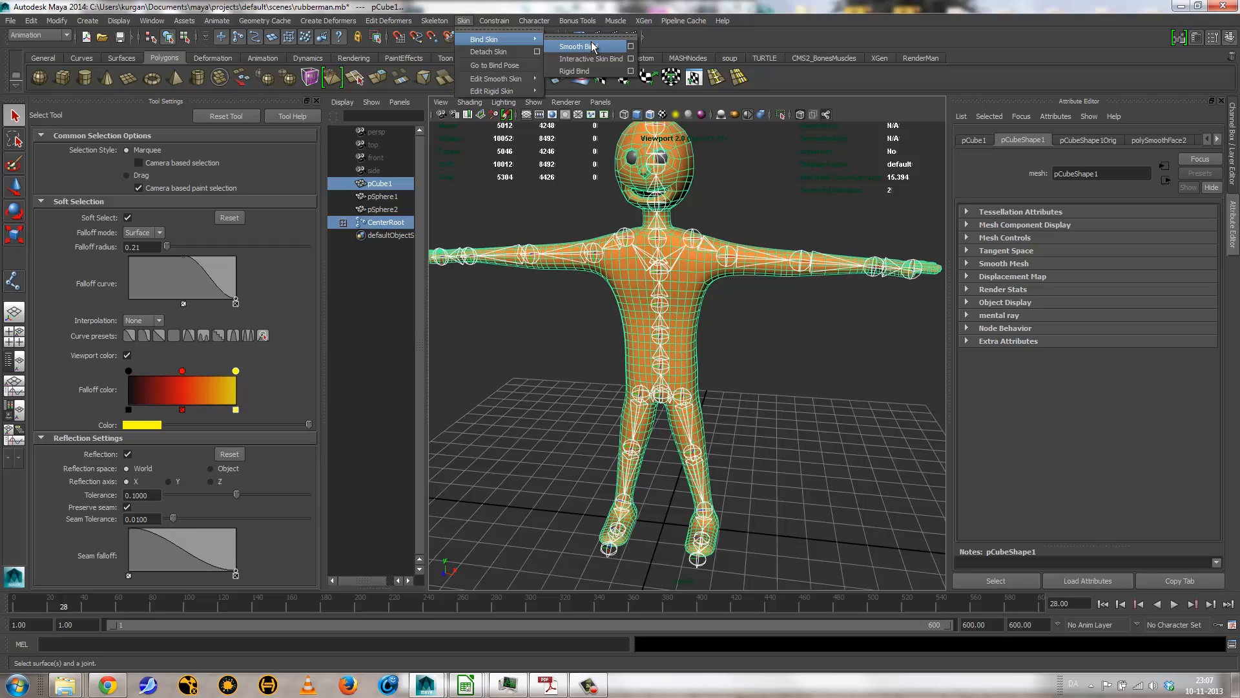
click(634, 40)
click(26, 145)
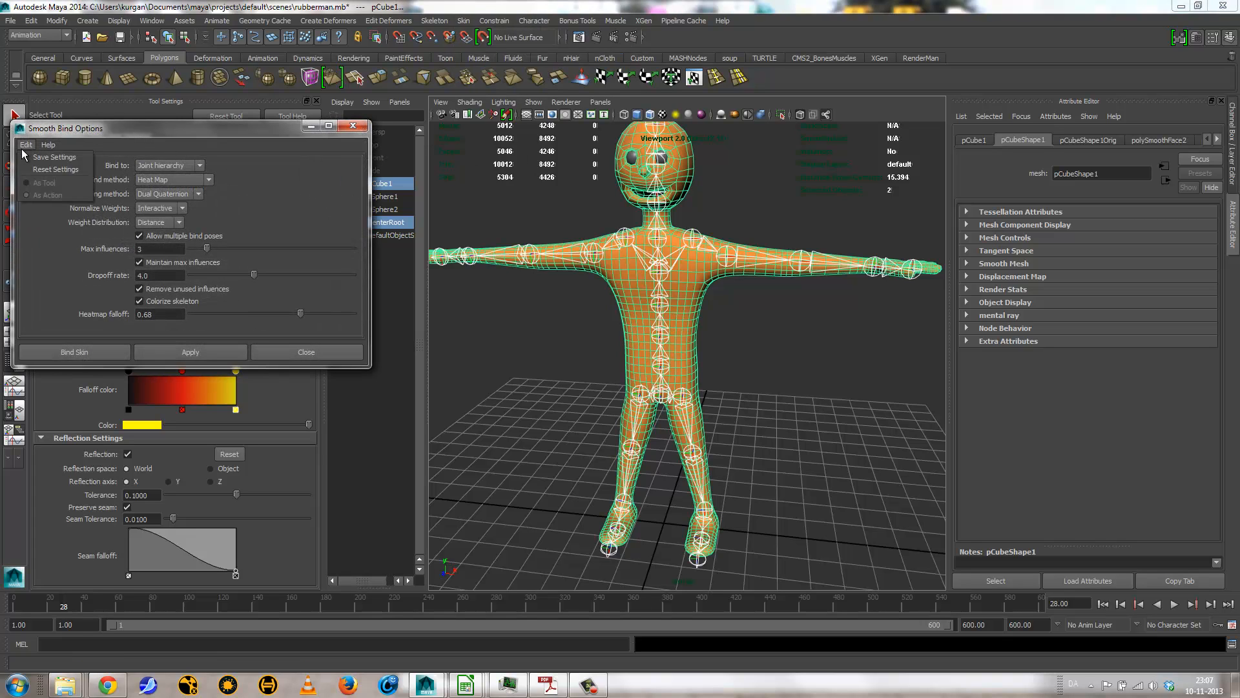
click(51, 171)
drag(136, 135, 312, 78)
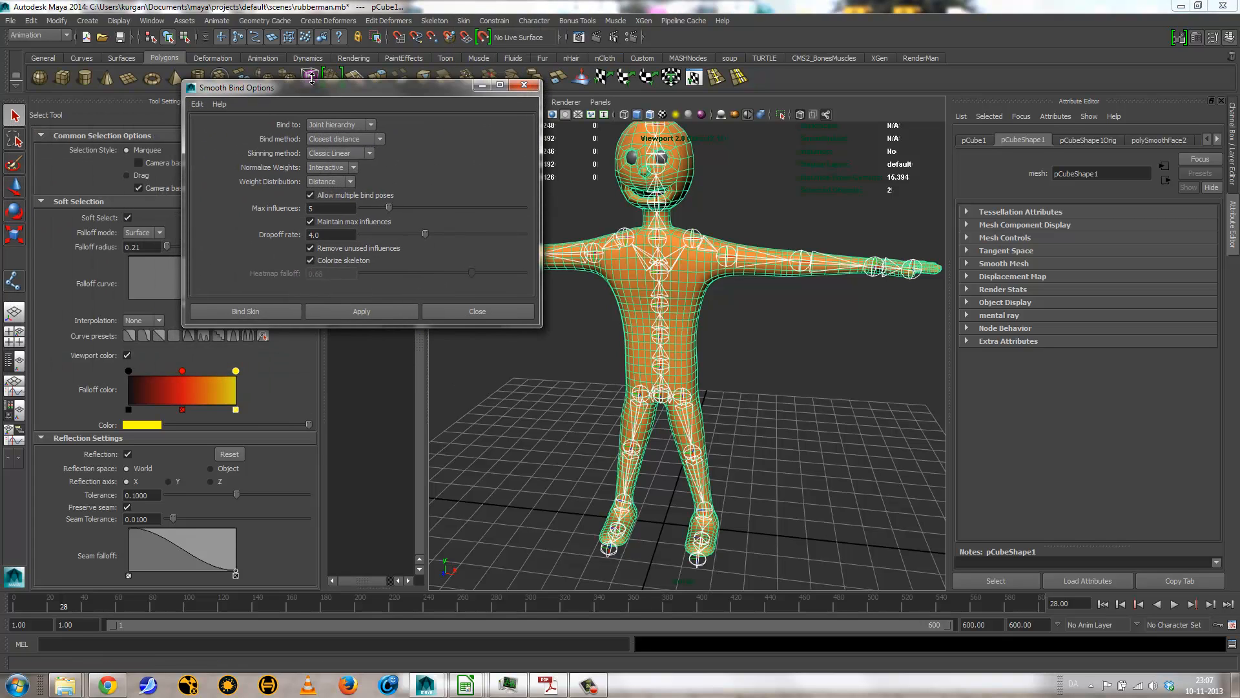
Step: Set the bind method to Heat Map and the skinning method to Dual Quaternion
click(342, 138)
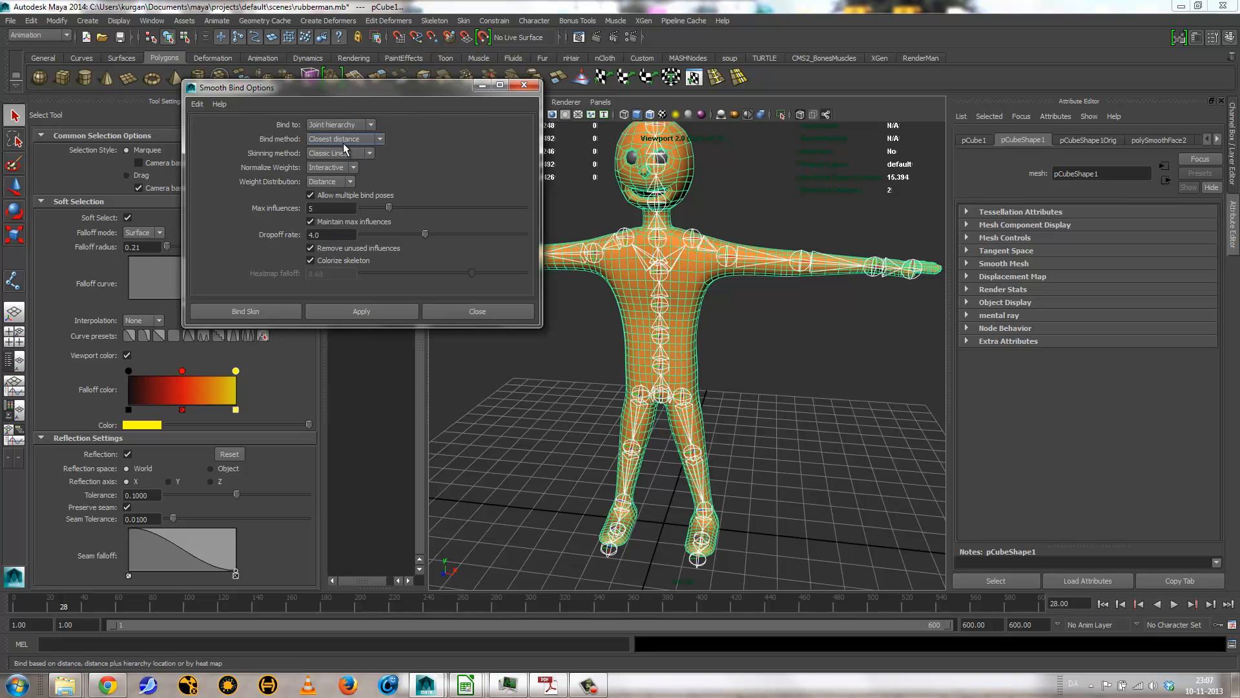
click(344, 168)
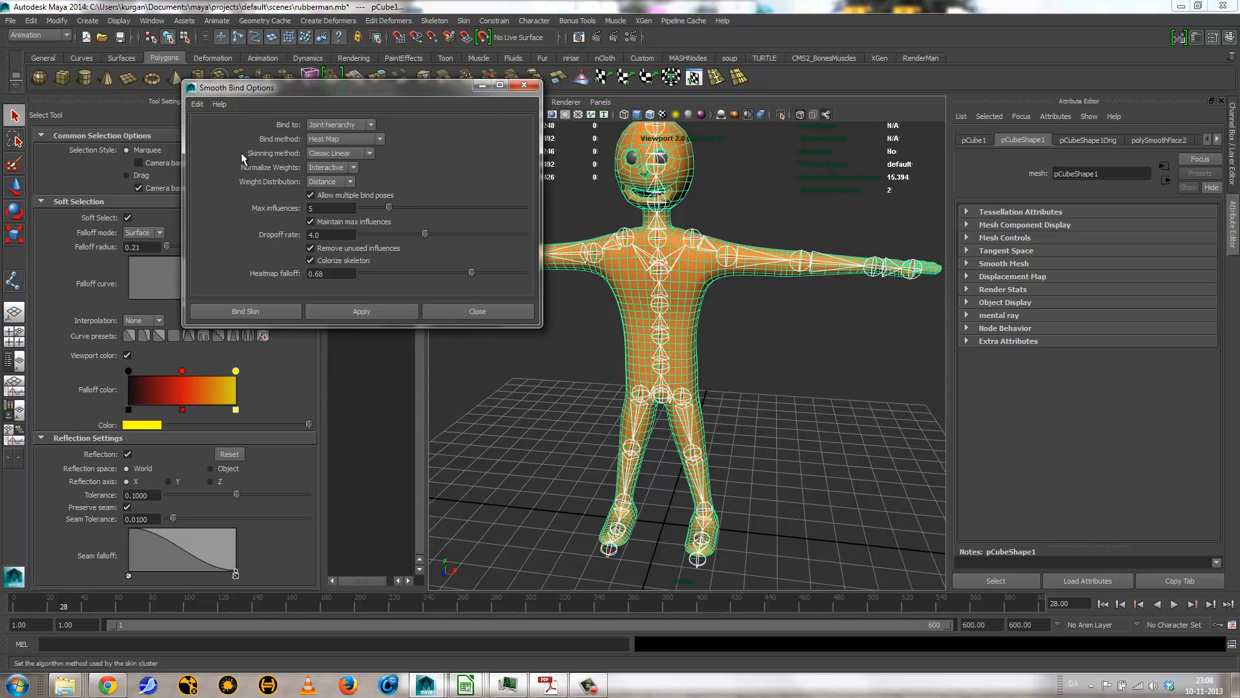
click(345, 155)
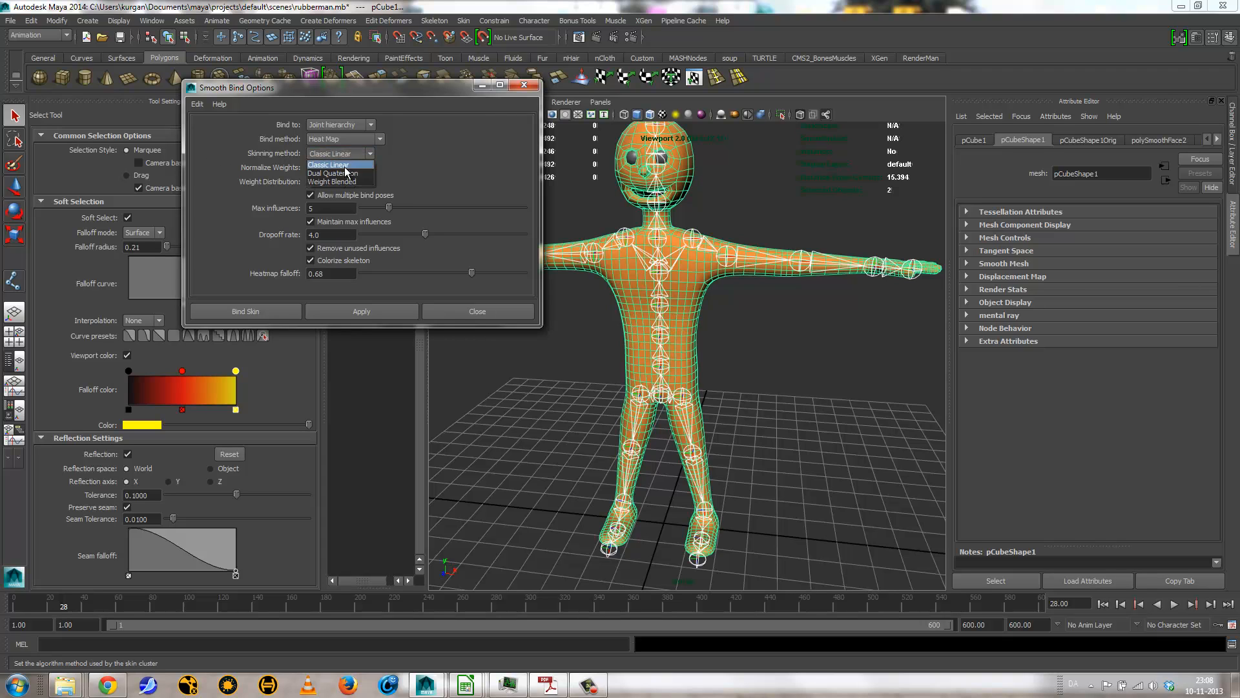
click(450, 171)
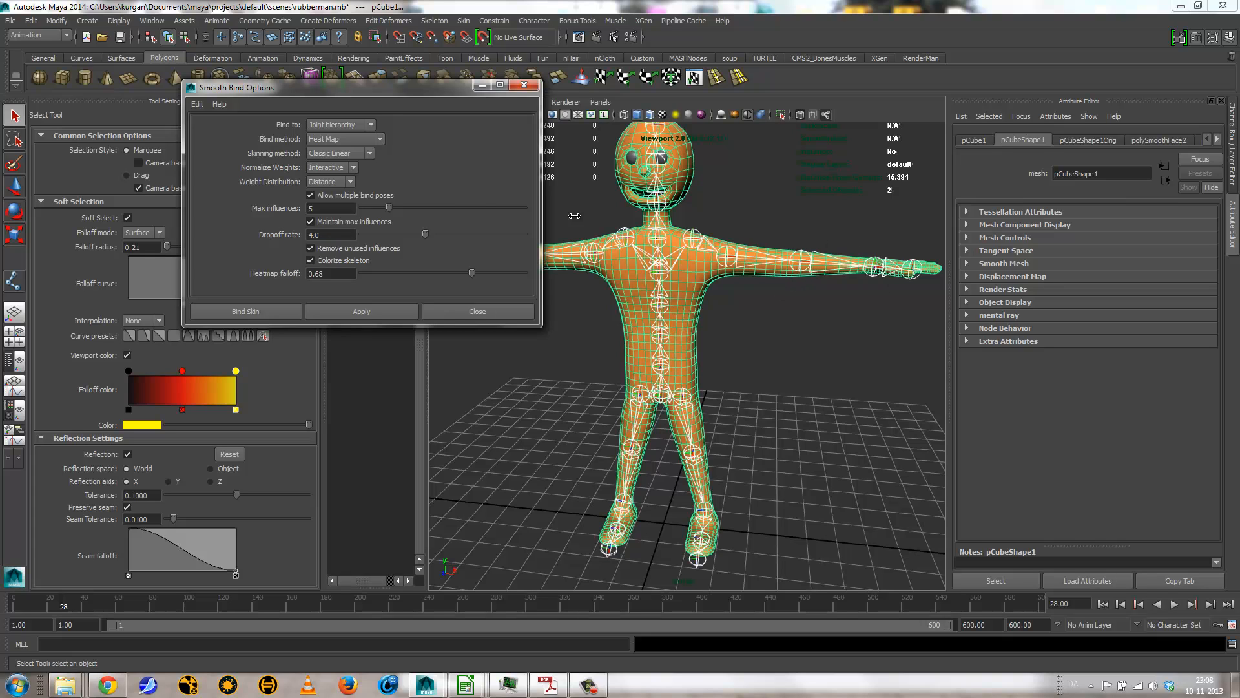
click(338, 153)
click(337, 174)
Step: Bind the body mesh to the skeleton and test the deformation by rotating the left hip joint about 58 degrees in Y
click(263, 311)
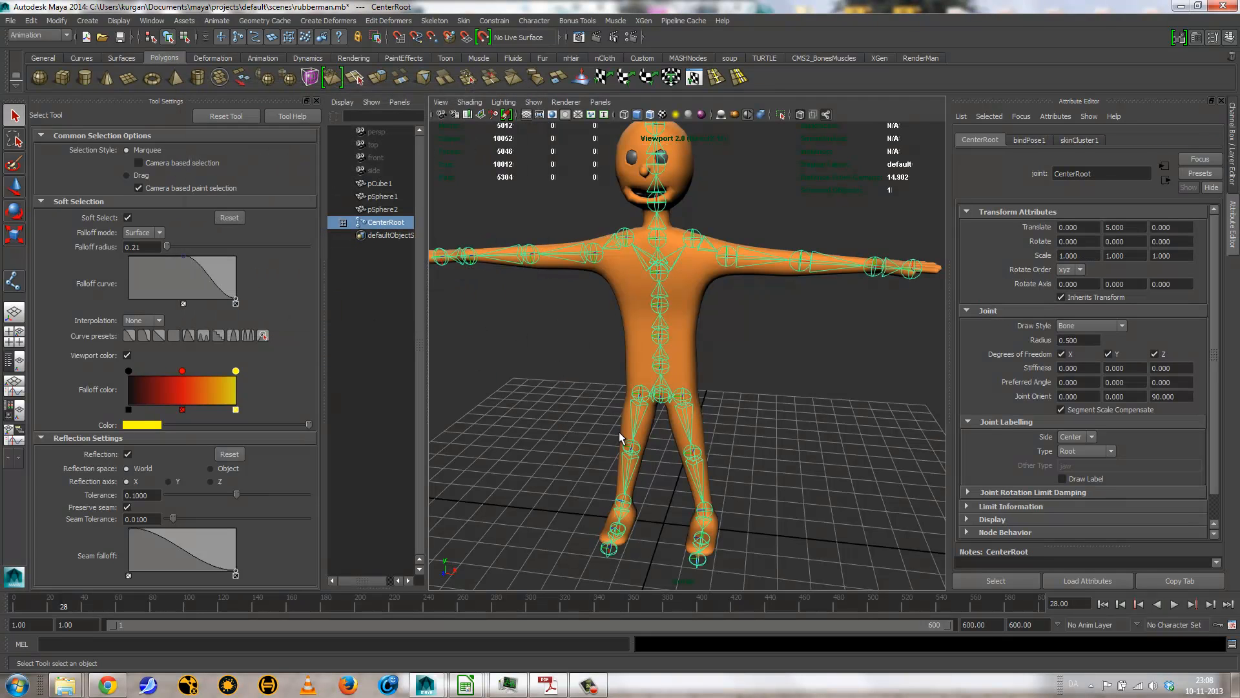
alt+drag(621, 438, 695, 412)
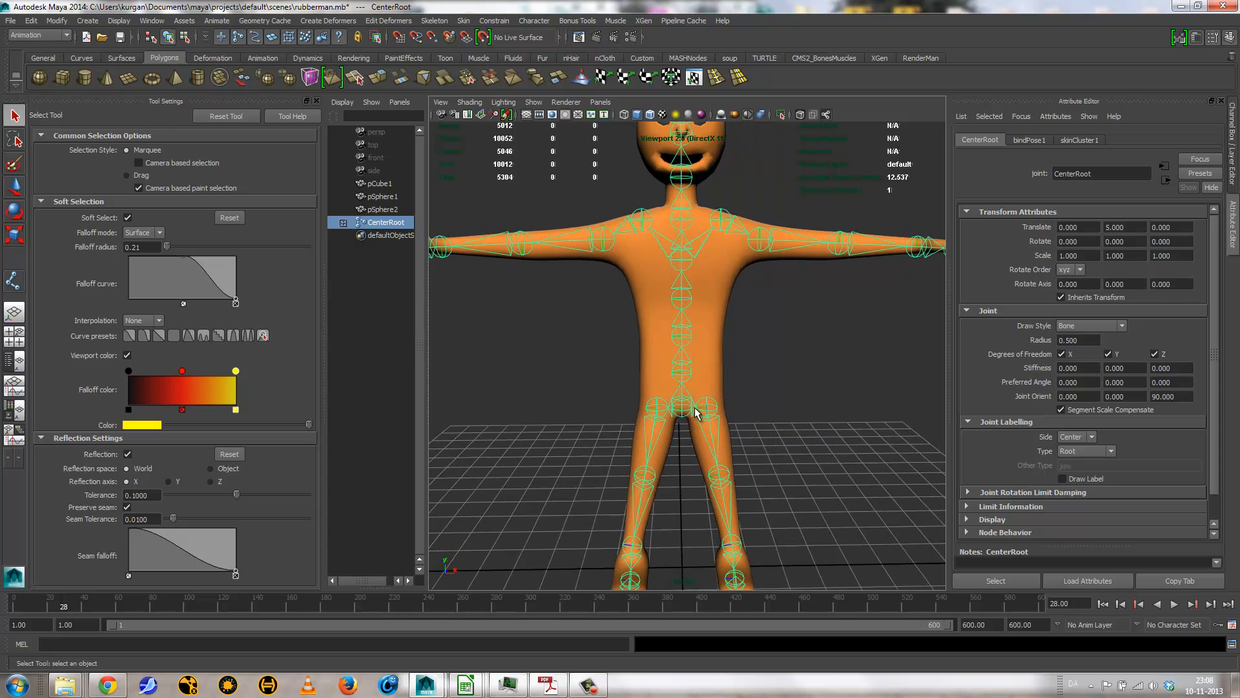
click(694, 408)
click(691, 408)
click(701, 409)
key(e)
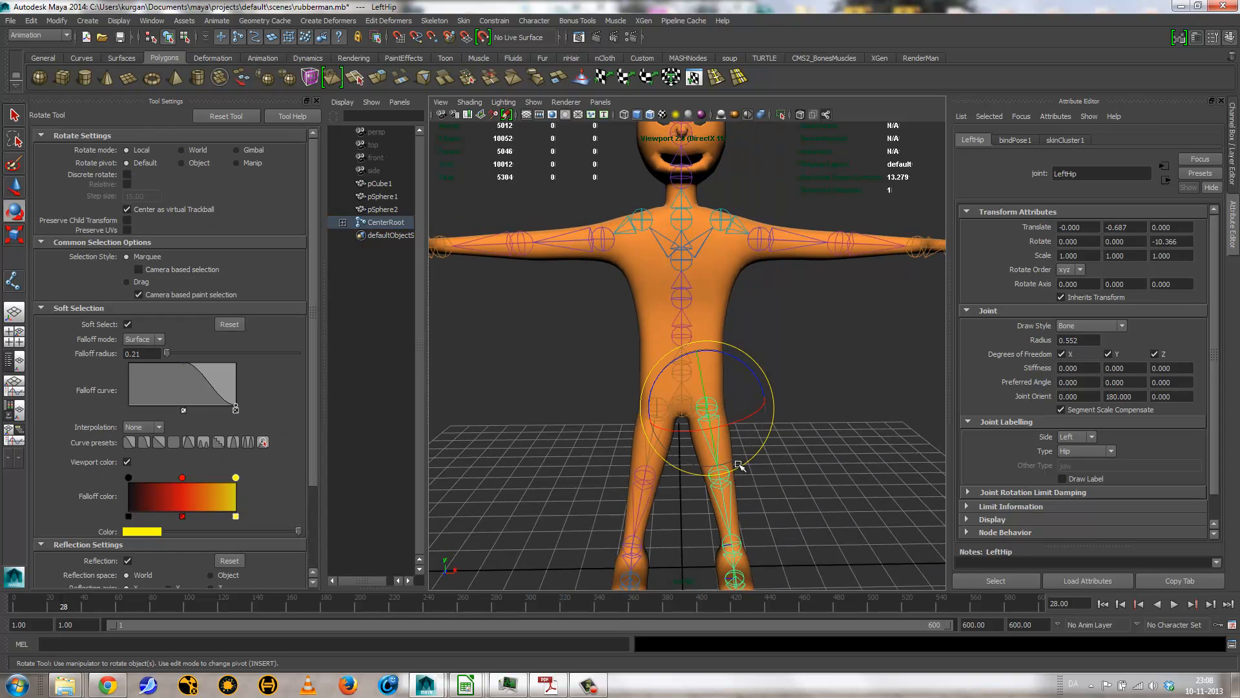
alt+drag(730, 462, 645, 346)
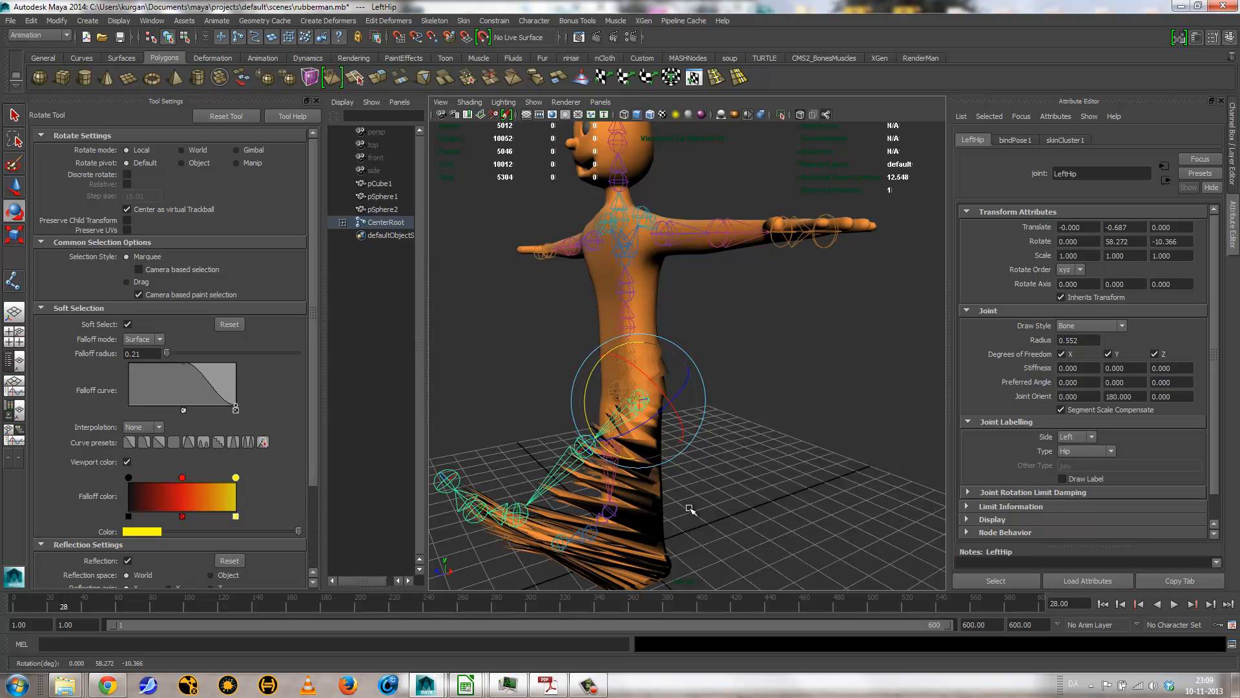
Step: Undo the left hip rotation and the skin binding
key(ctrl+z)
key(ctrl+z)
key(ctrl+z)
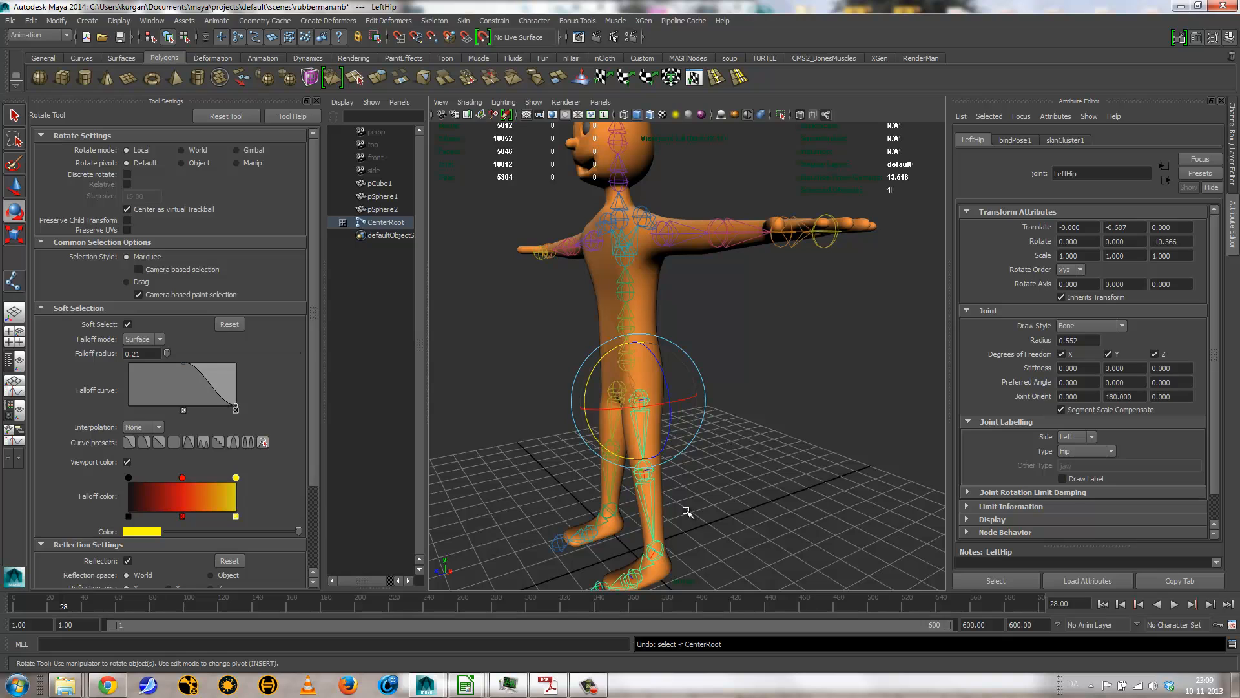
key(ctrl+z)
key(ctrl+z)
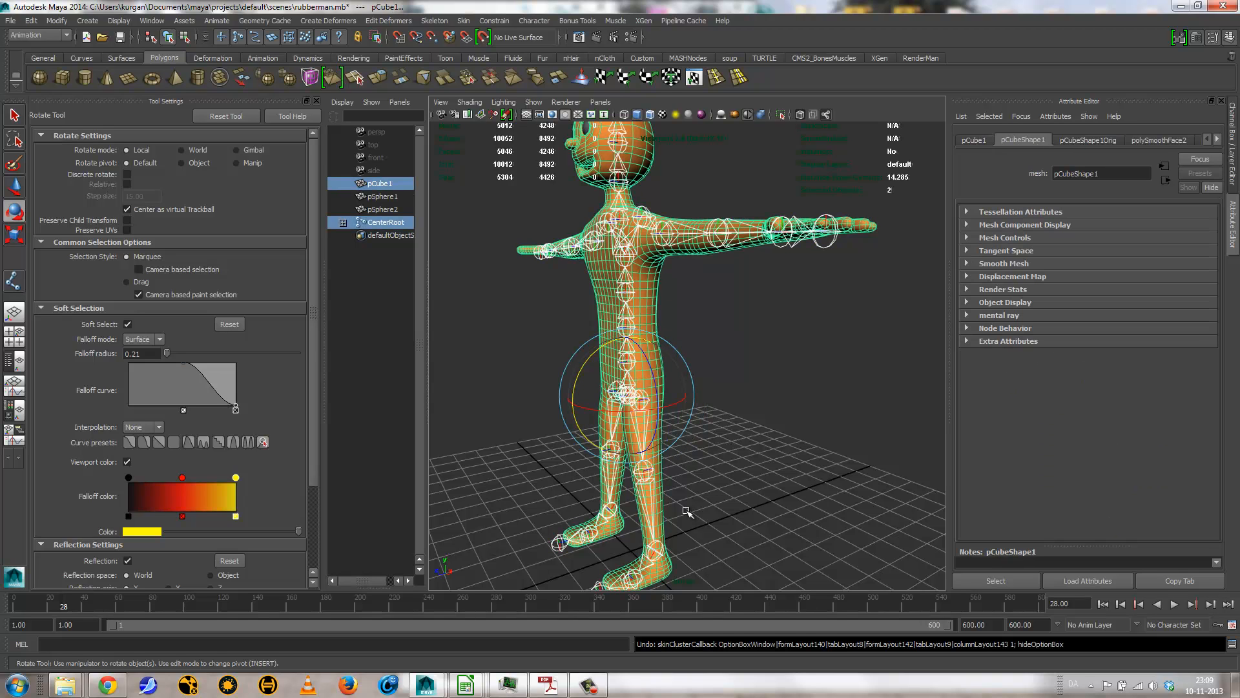
Step: Select the body mesh alone and delete its history
click(704, 432)
click(632, 316)
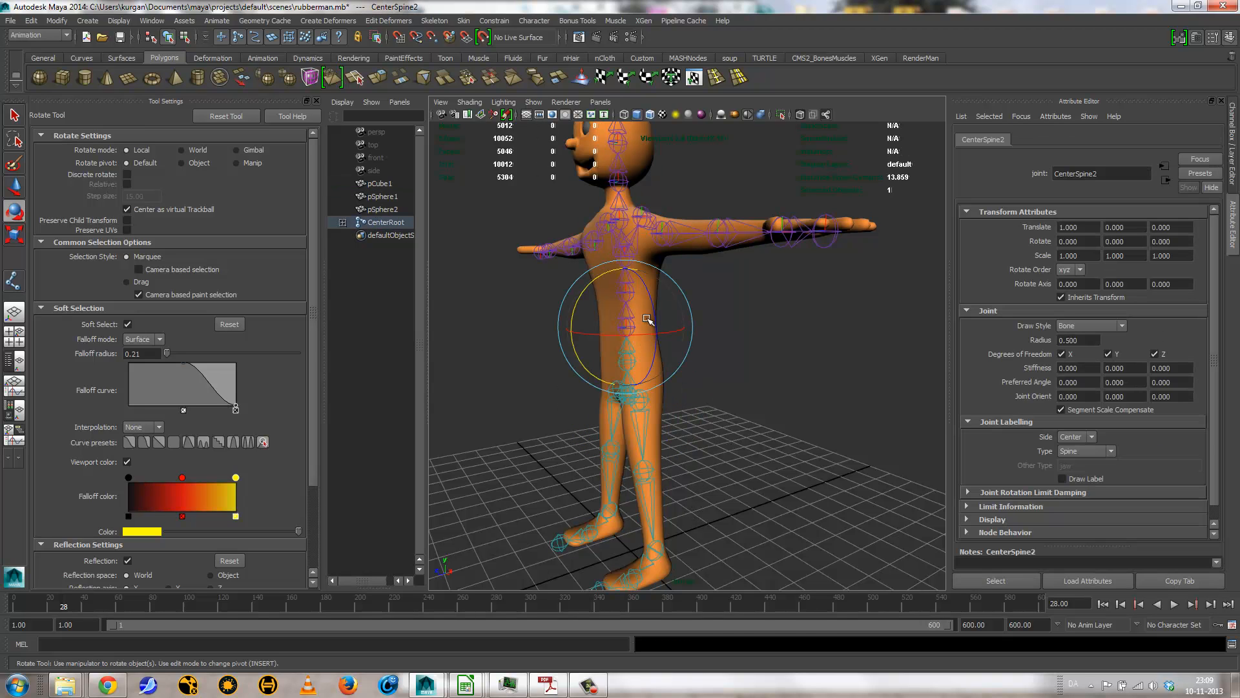
click(726, 310)
click(647, 294)
alt+drag(647, 294, 769, 429)
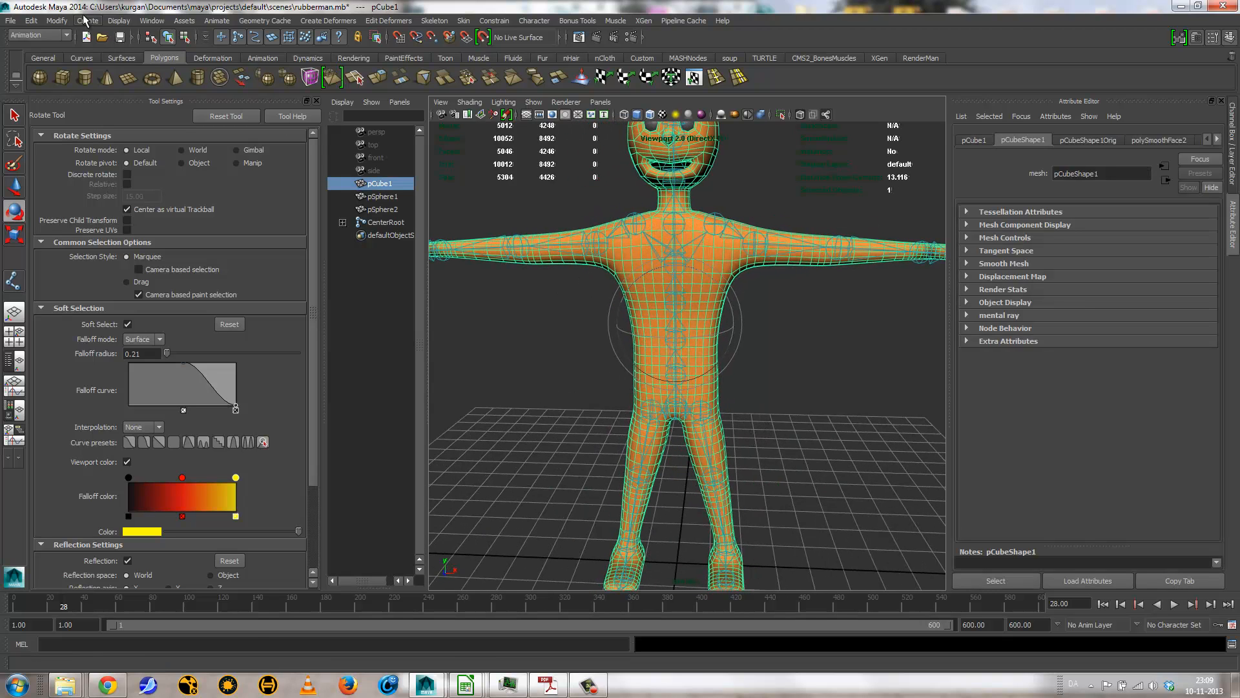
click(31, 20)
mouse_move(71, 157)
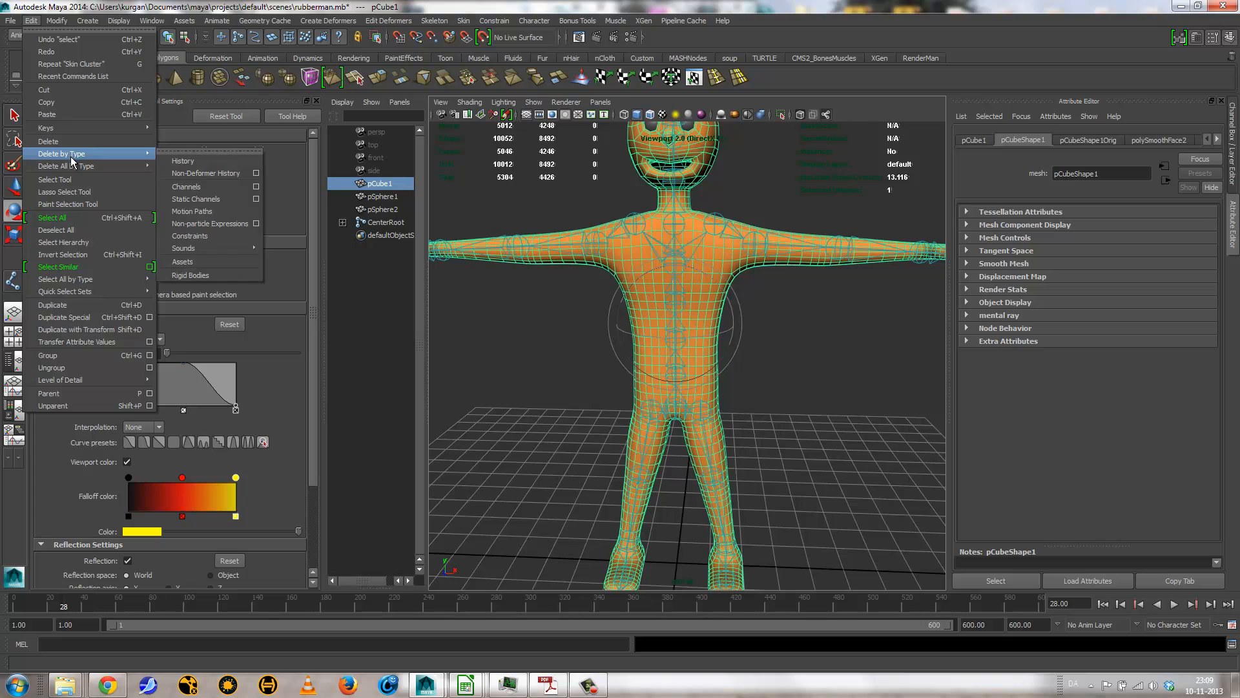
click(194, 173)
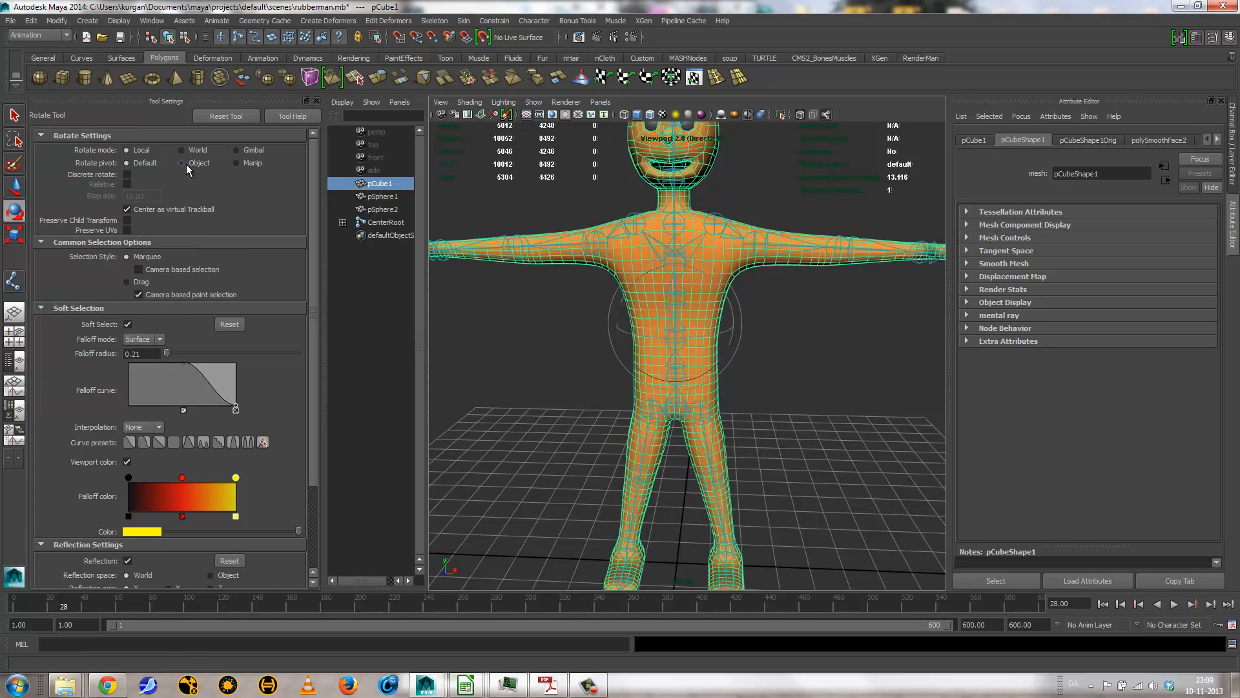
Step: Smooth bind the body mesh to the root joint's hierarchy with Heat Map, Dual Quaternion skinning and max influences of 3
click(764, 415)
click(711, 365)
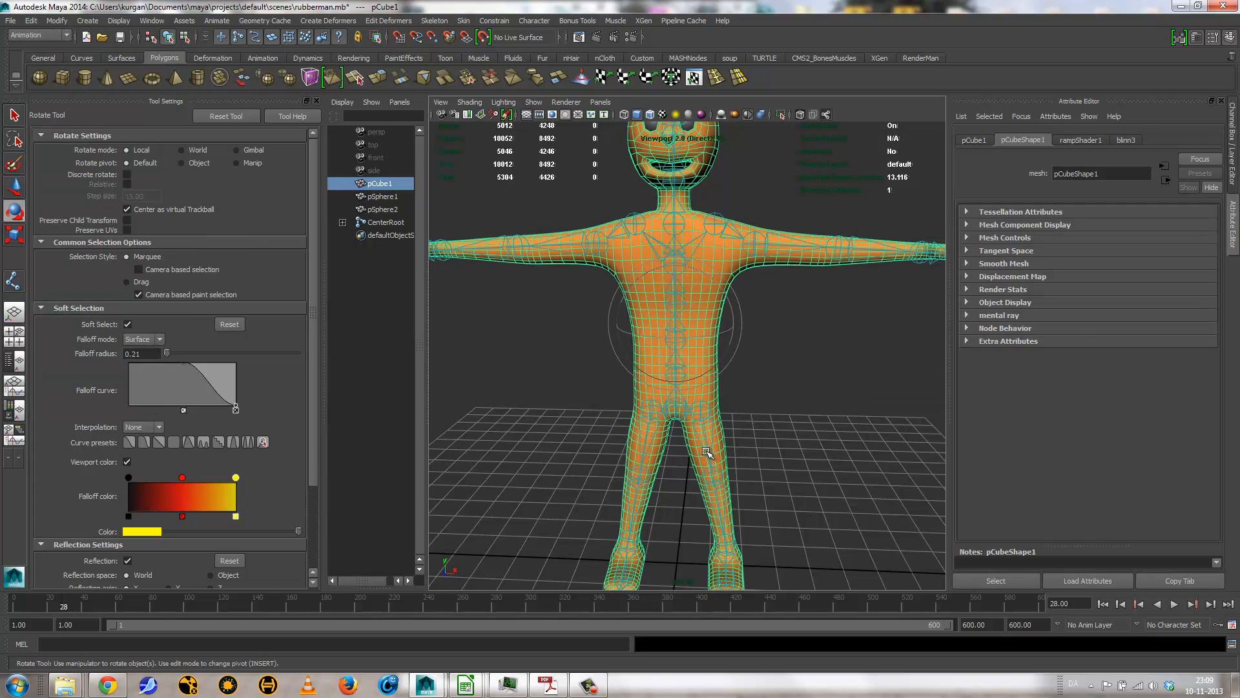
click(686, 416)
click(755, 426)
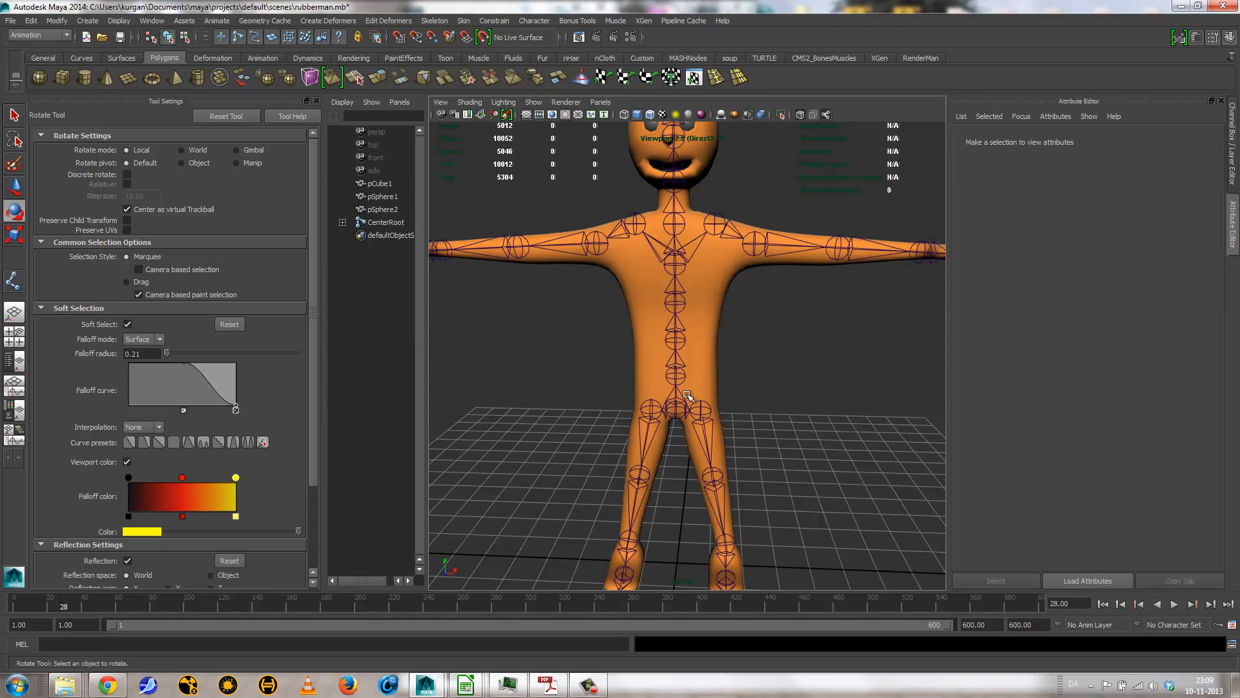
click(695, 395)
click(668, 415)
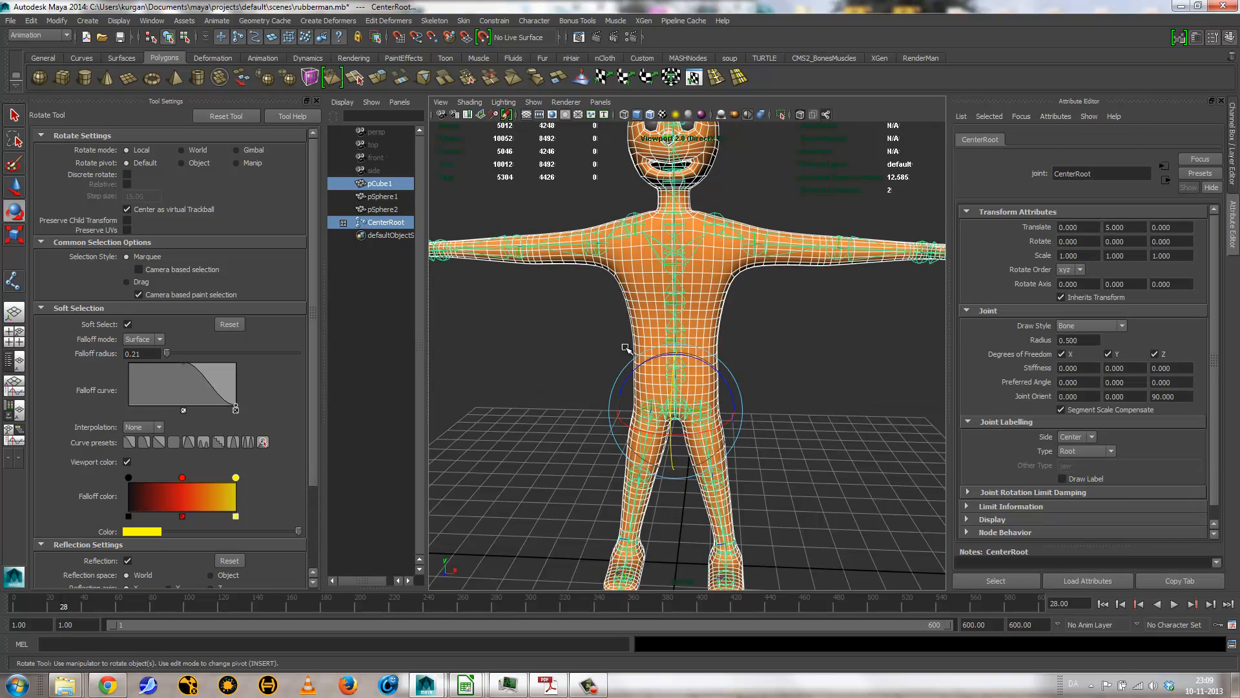
click(464, 21)
mouse_move(543, 39)
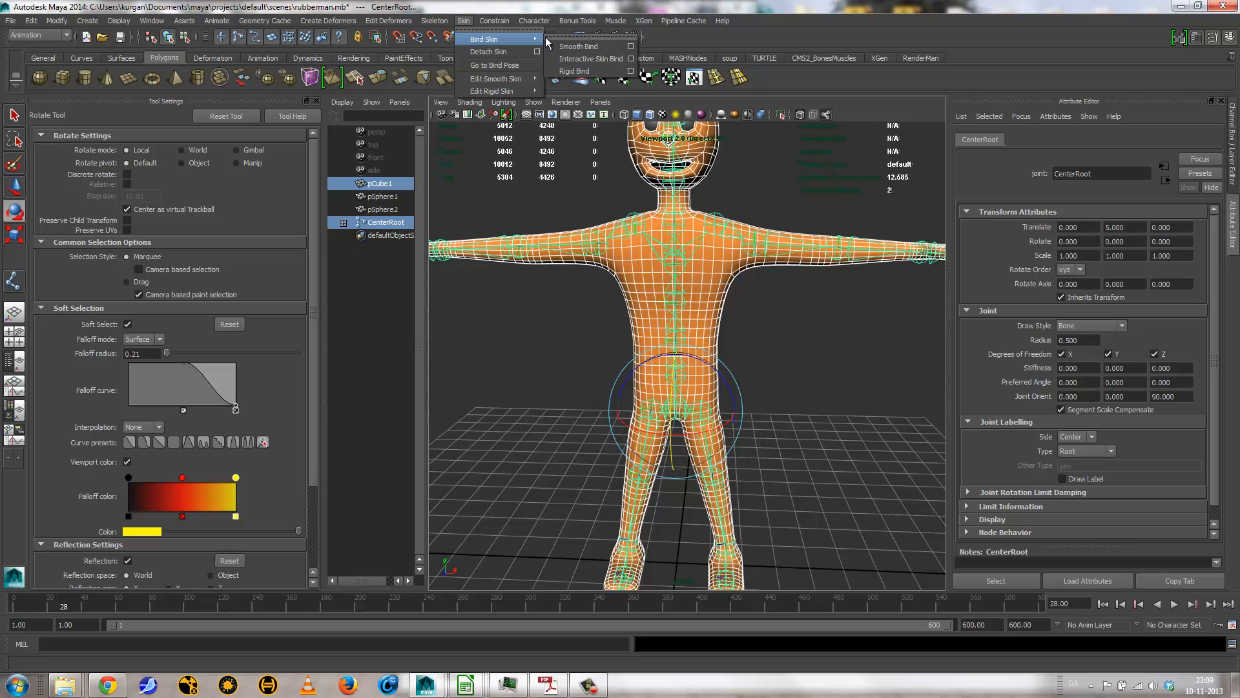
click(631, 47)
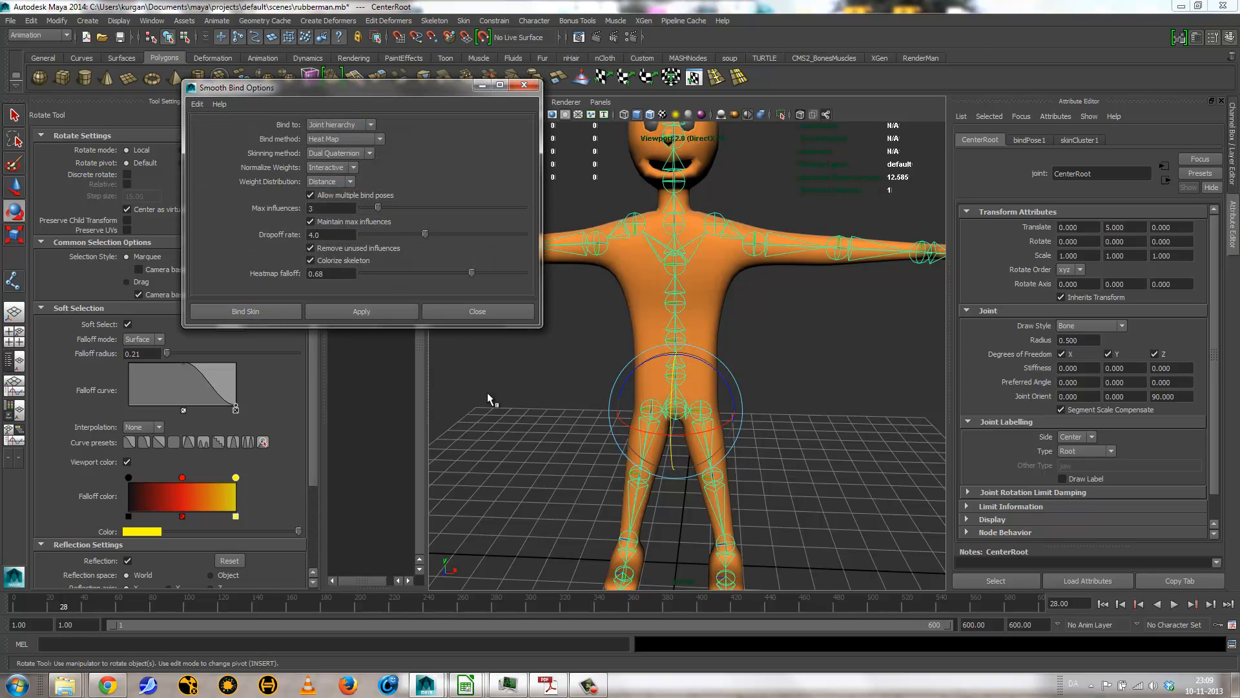
click(764, 433)
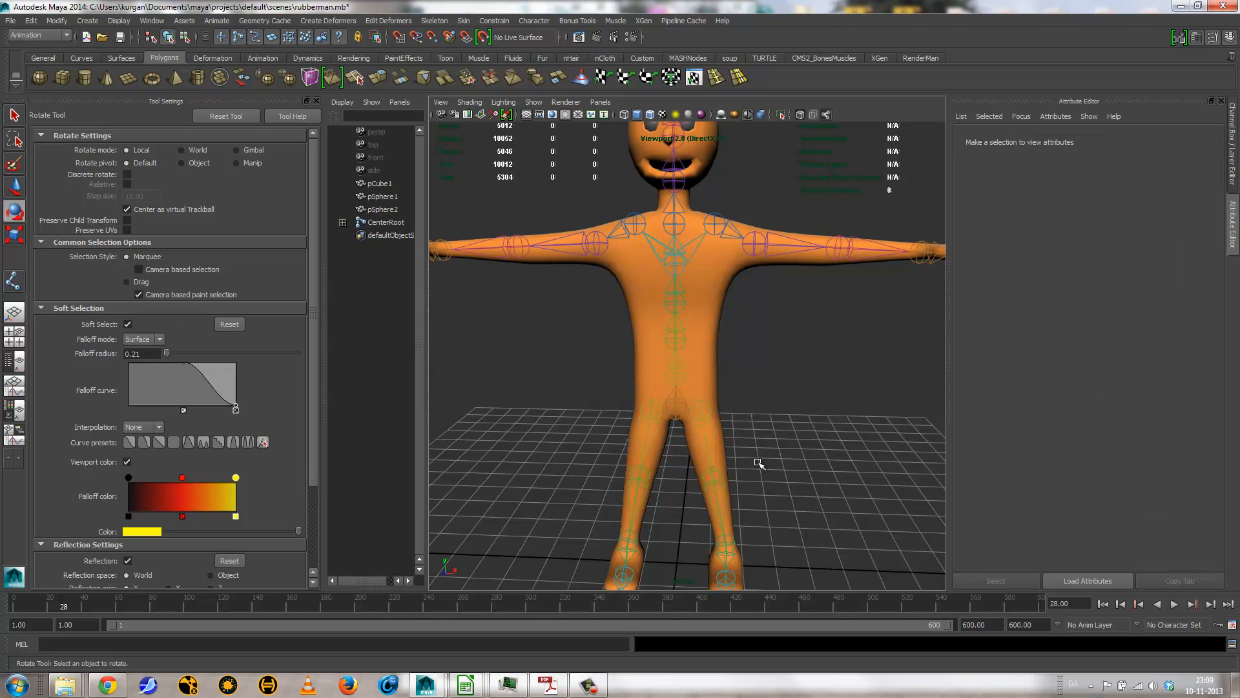
Step: Rotate the left hip joint to about 76 degrees in Y to test how the leg deforms
alt+drag(760, 464, 571, 365)
click(647, 437)
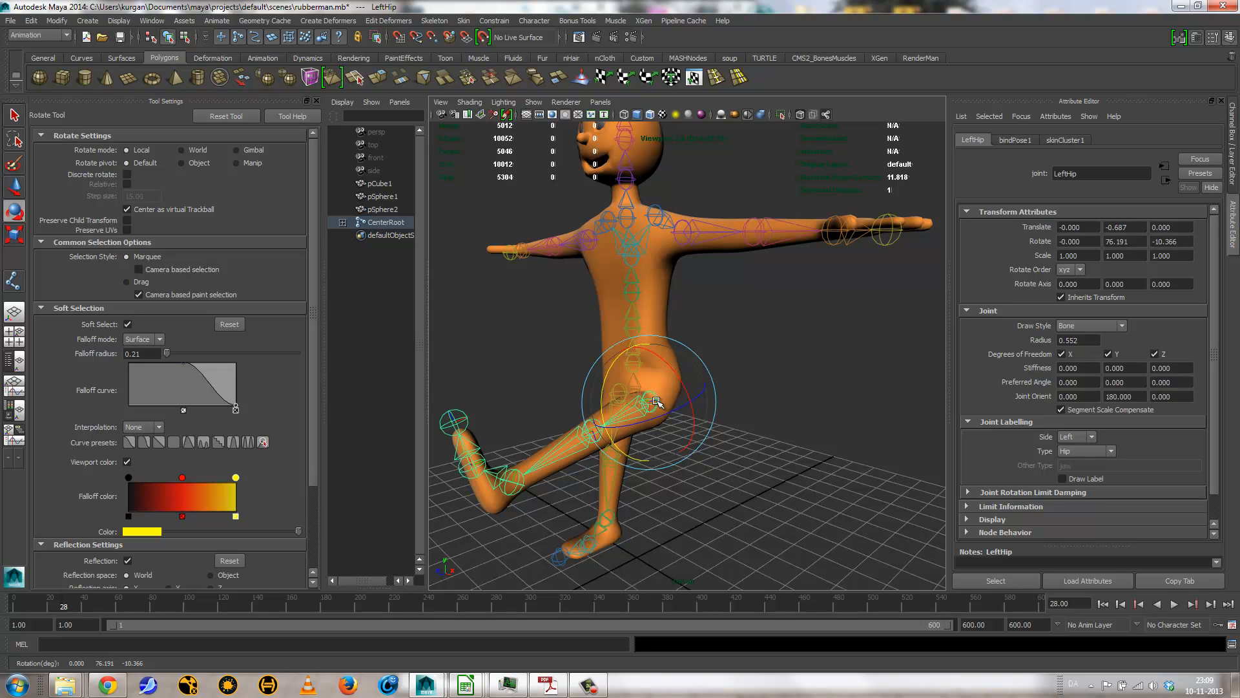
alt+drag(710, 493, 638, 467)
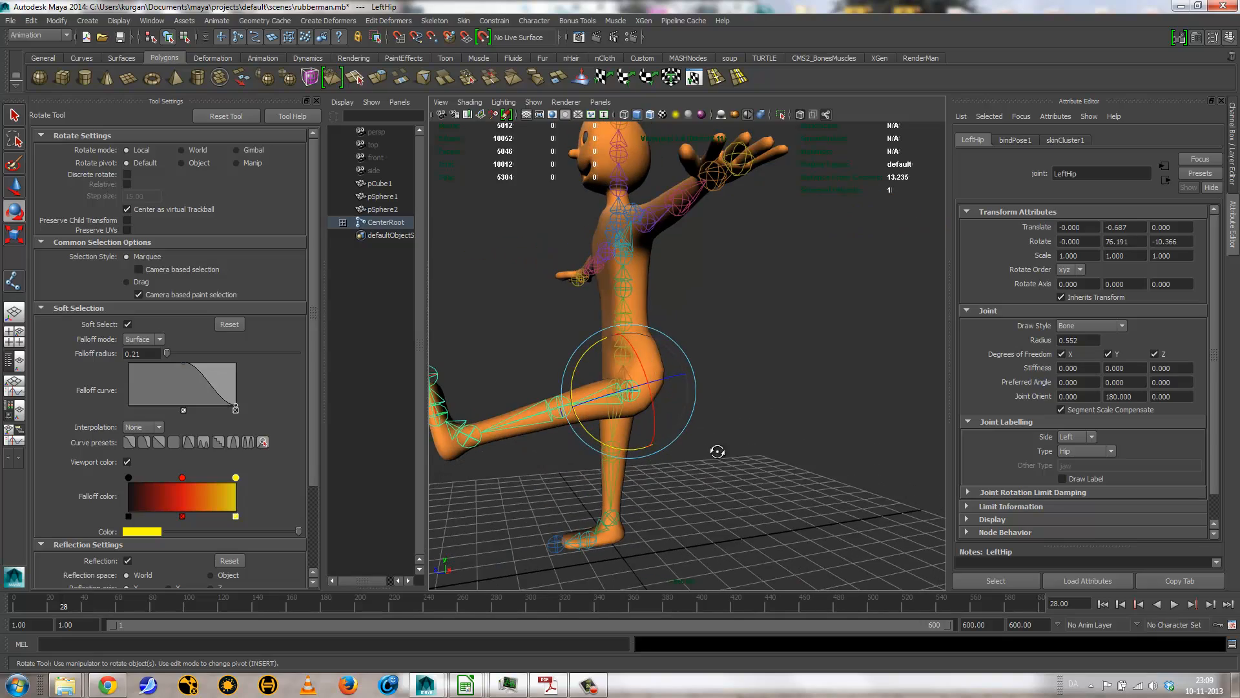
alt+drag(718, 451, 749, 466)
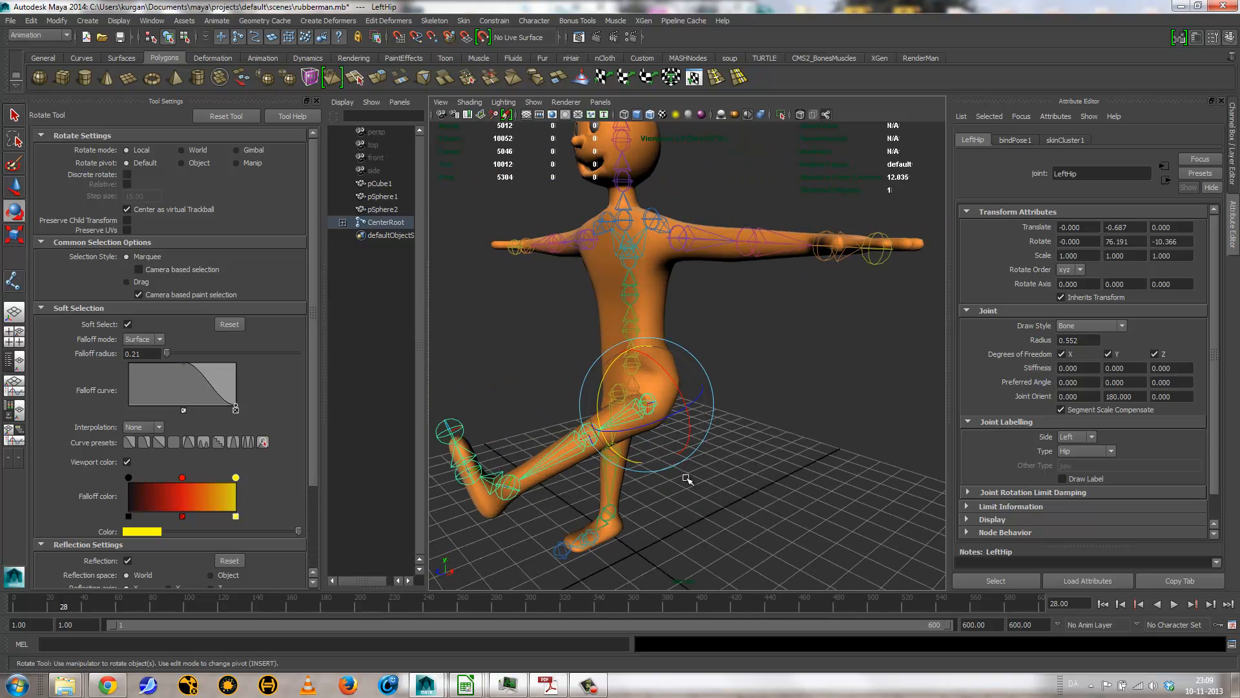
Step: Examine the bent left leg from the front and undo the left hip rotation
alt+drag(646, 471, 717, 397)
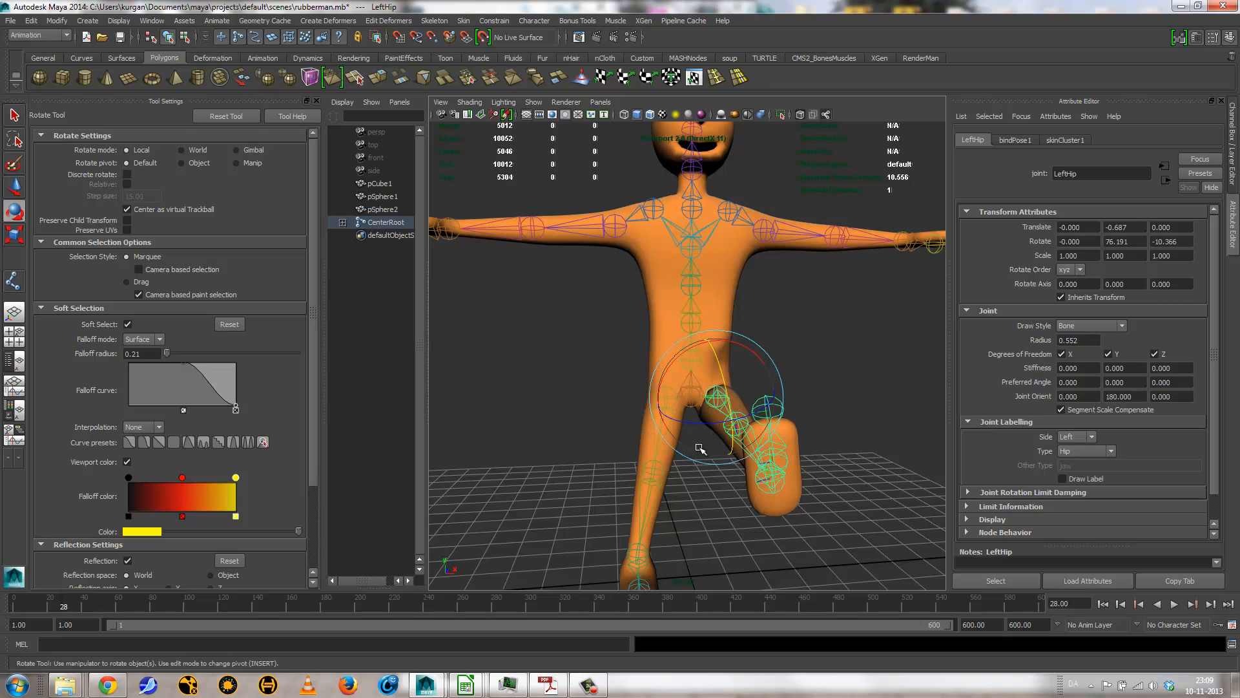
alt+drag(734, 413, 763, 421)
key(ctrl+z)
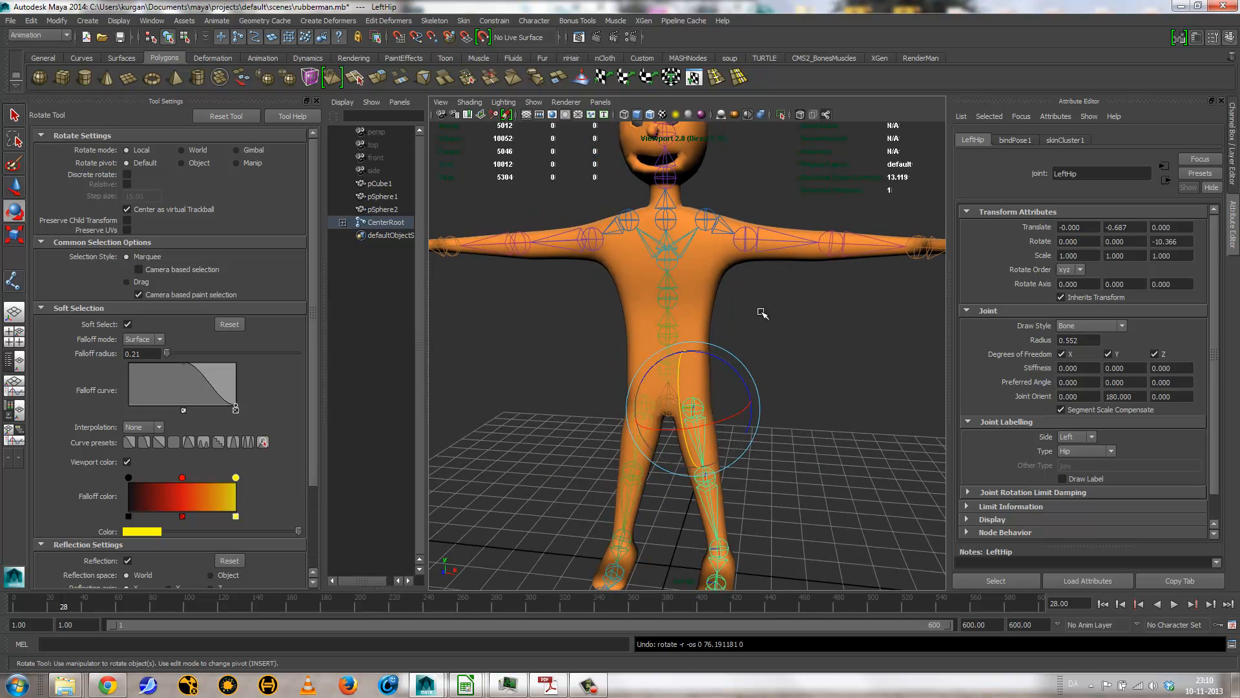
Step: Test the left shoulder joint's deformation with a small rotation about Z and undo it
click(747, 242)
mouse_move(797, 295)
mouse_down()
mouse_move(725, 312)
mouse_move(759, 304)
mouse_move(714, 279)
mouse_move(802, 223)
mouse_move(793, 275)
mouse_up()
key(ctrl+z)
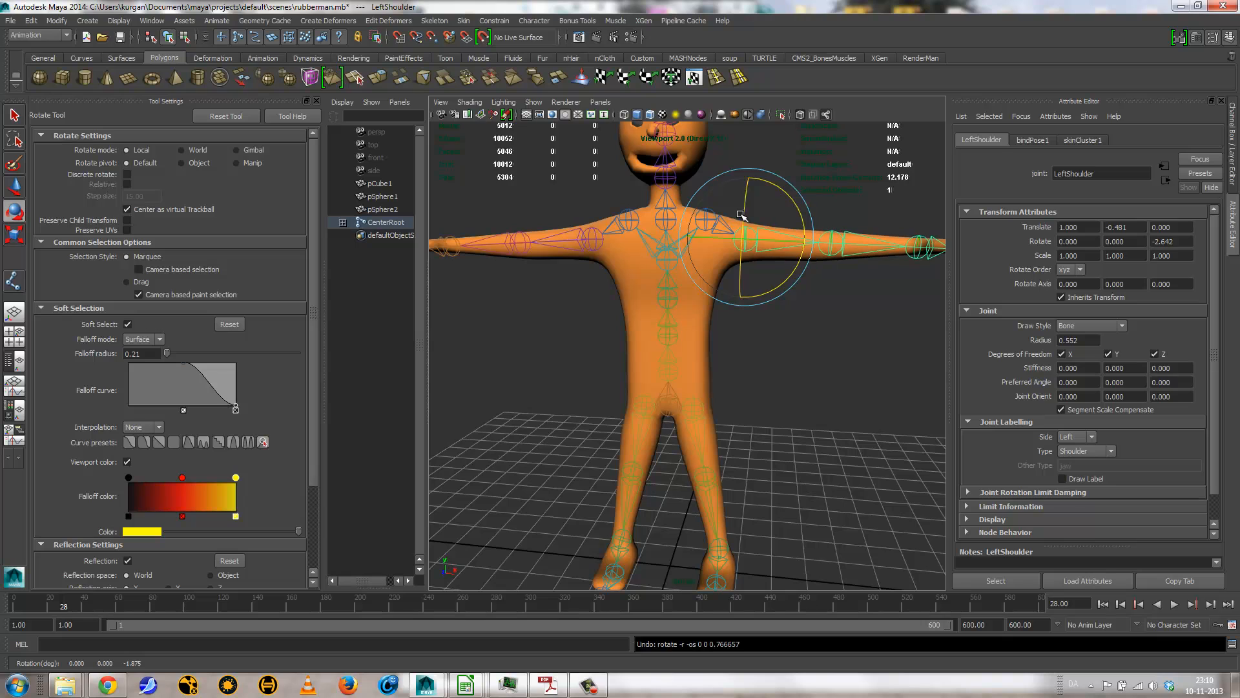
Step: Test the left collar joint by lowering the arm about 30 degrees around Z, and undo the rotation
click(707, 169)
click(704, 223)
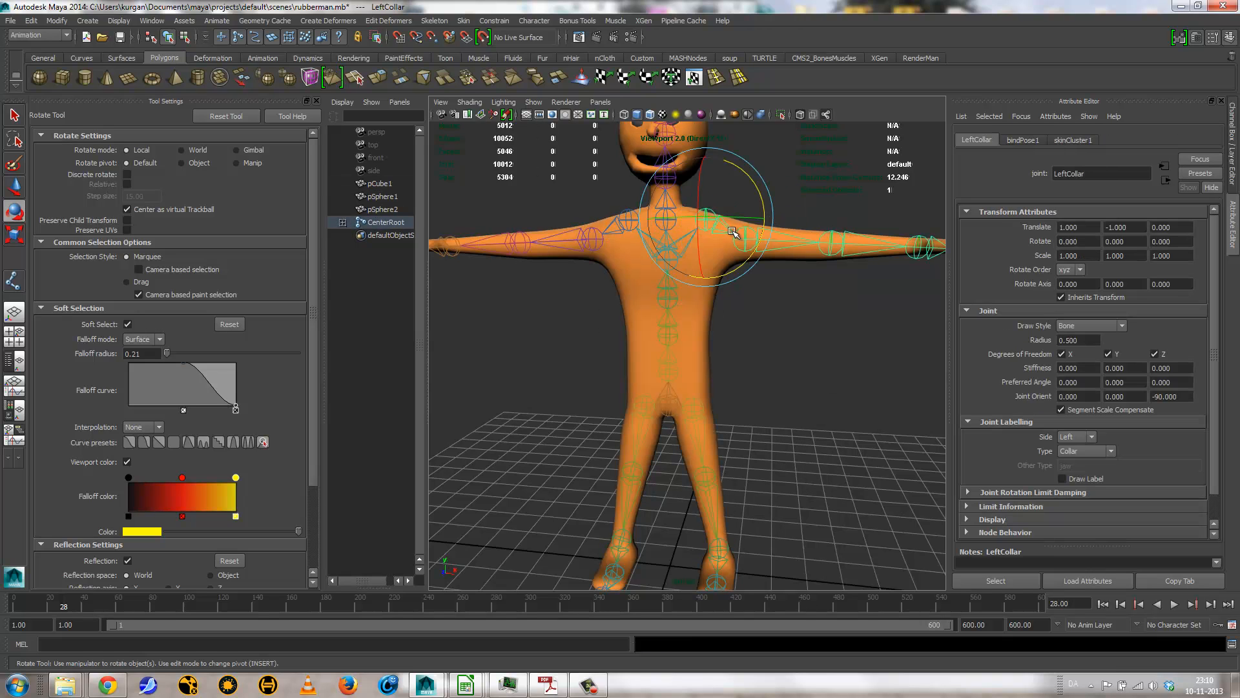
drag(759, 231, 726, 274)
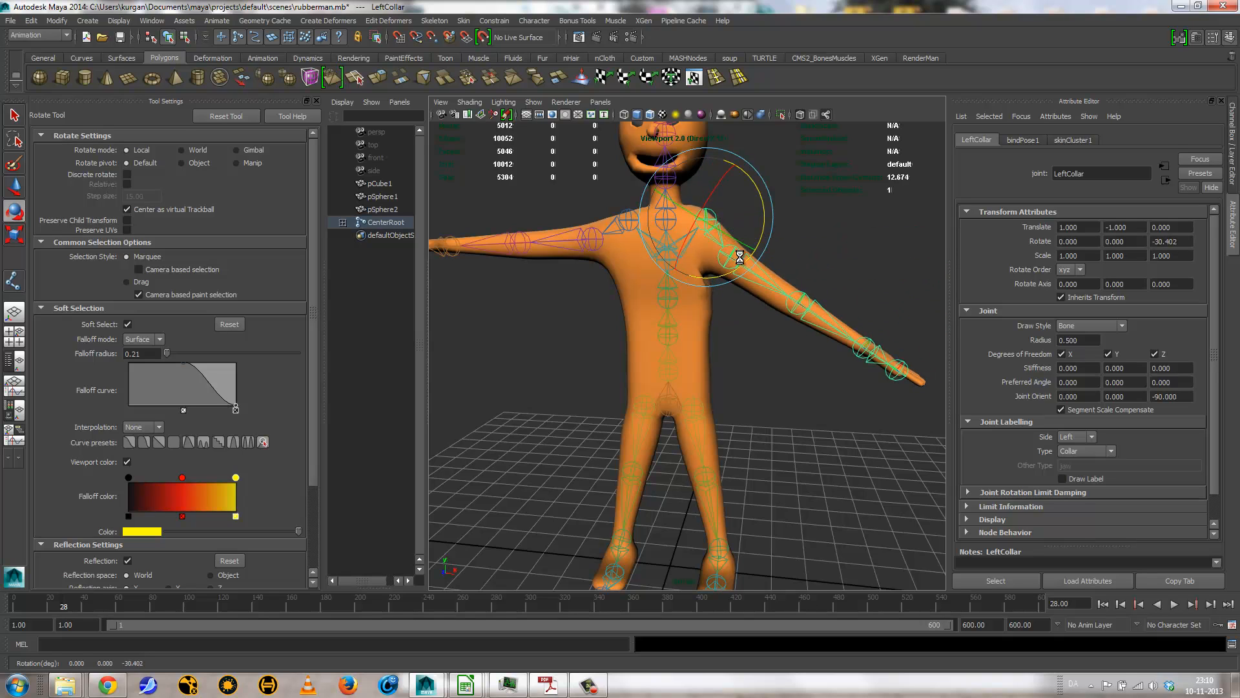
key(ctrl+z)
Step: Test the neck joint by twisting the head to about -72 degrees in X, and undo the rotation
alt+drag(758, 343, 770, 463)
click(769, 462)
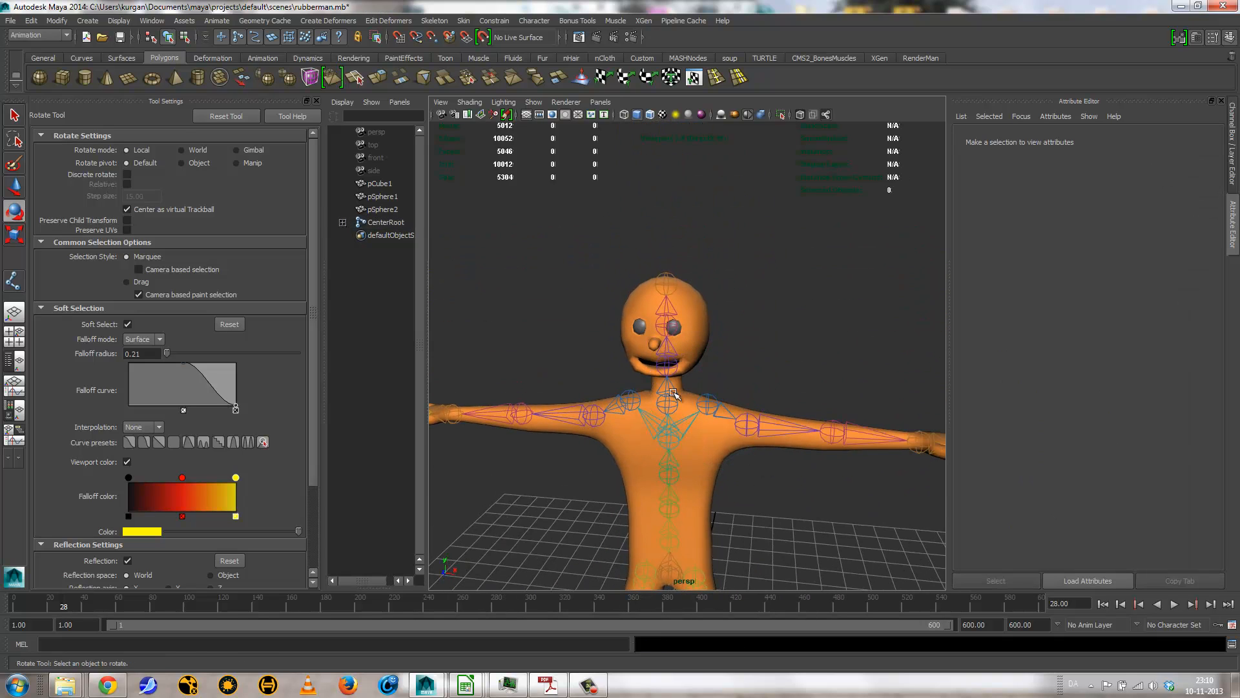
click(658, 369)
drag(725, 369, 684, 386)
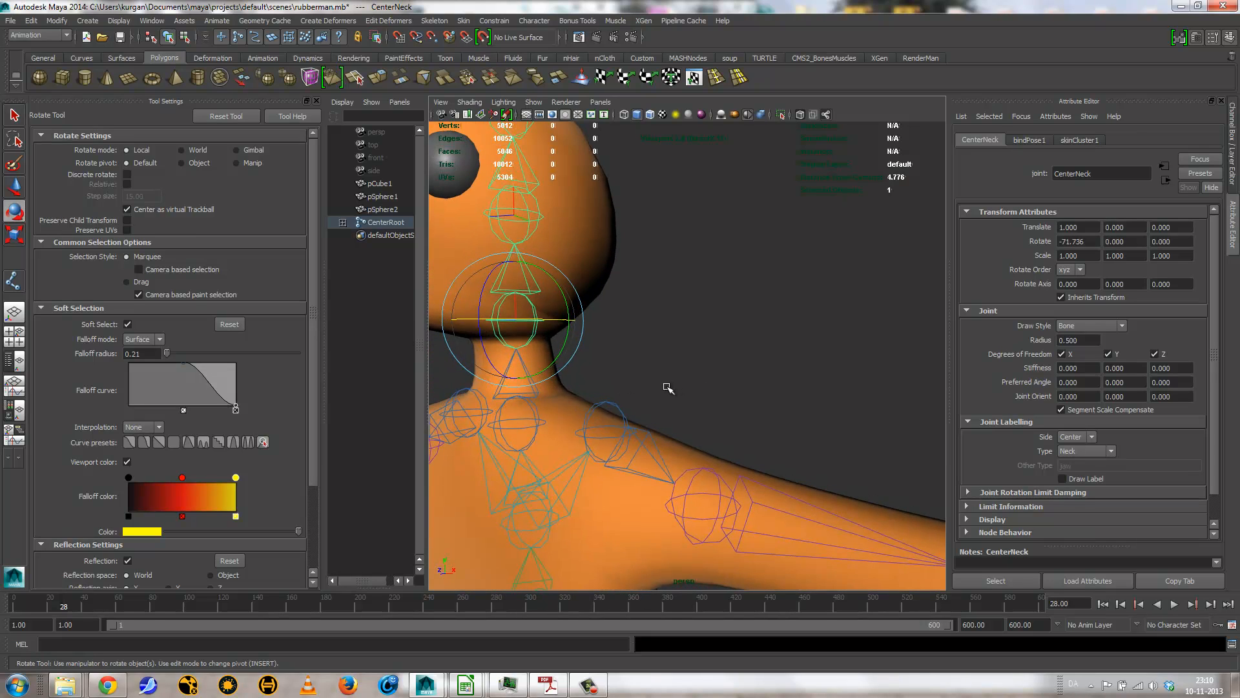
key(ctrl+z)
Step: Test the right foot's deformation by rotating the right toe joint and the right foot joint, undoing each rotation
alt+right_drag(667, 388, 476, 412)
alt+middle_drag(588, 446, 601, 340)
alt+drag(645, 350, 710, 357)
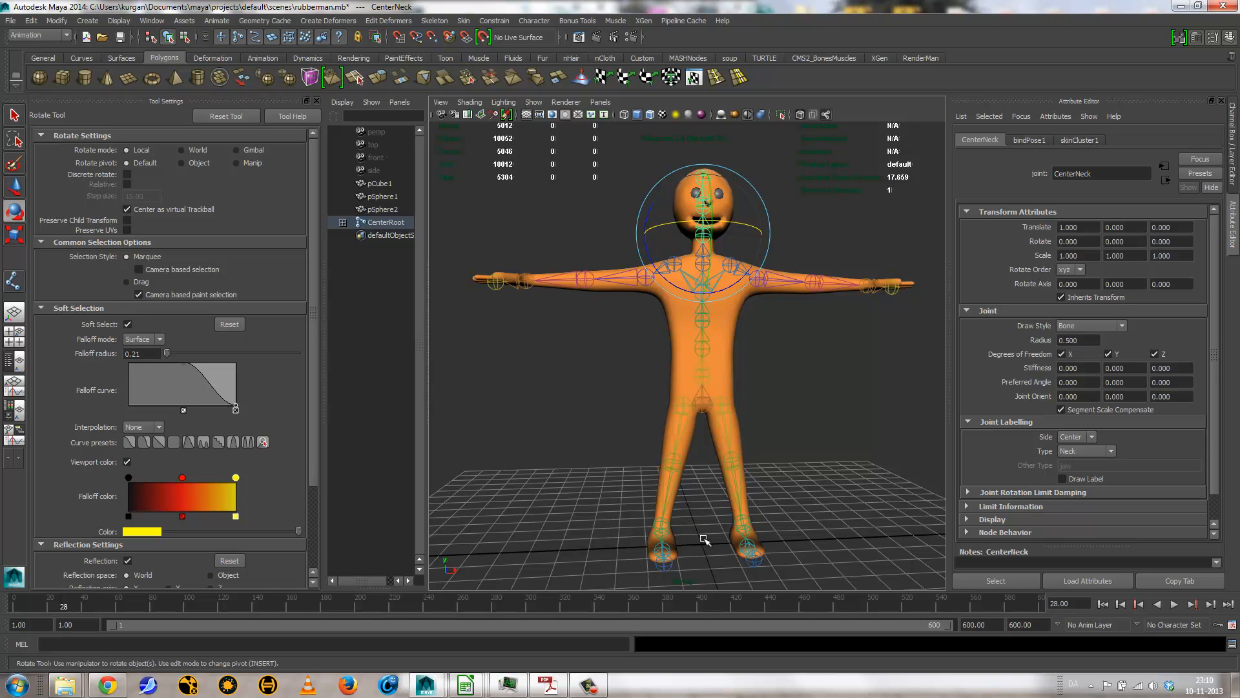
alt+drag(605, 493, 783, 467)
click(740, 483)
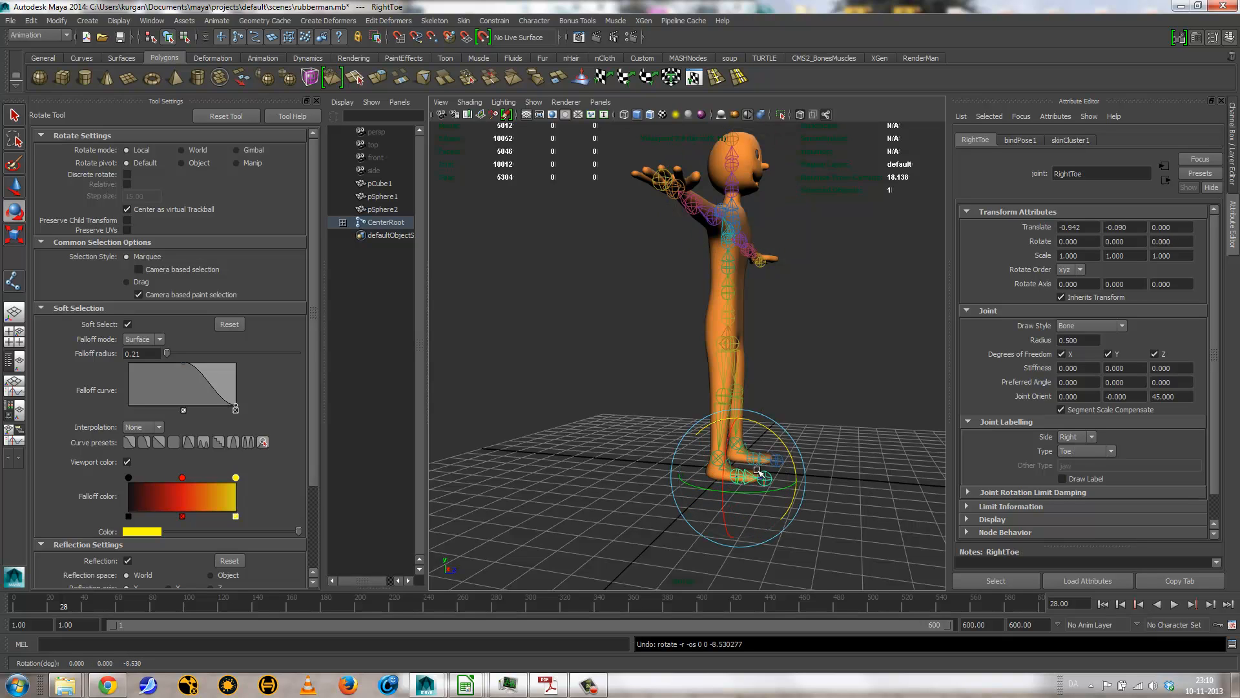
click(676, 464)
click(716, 461)
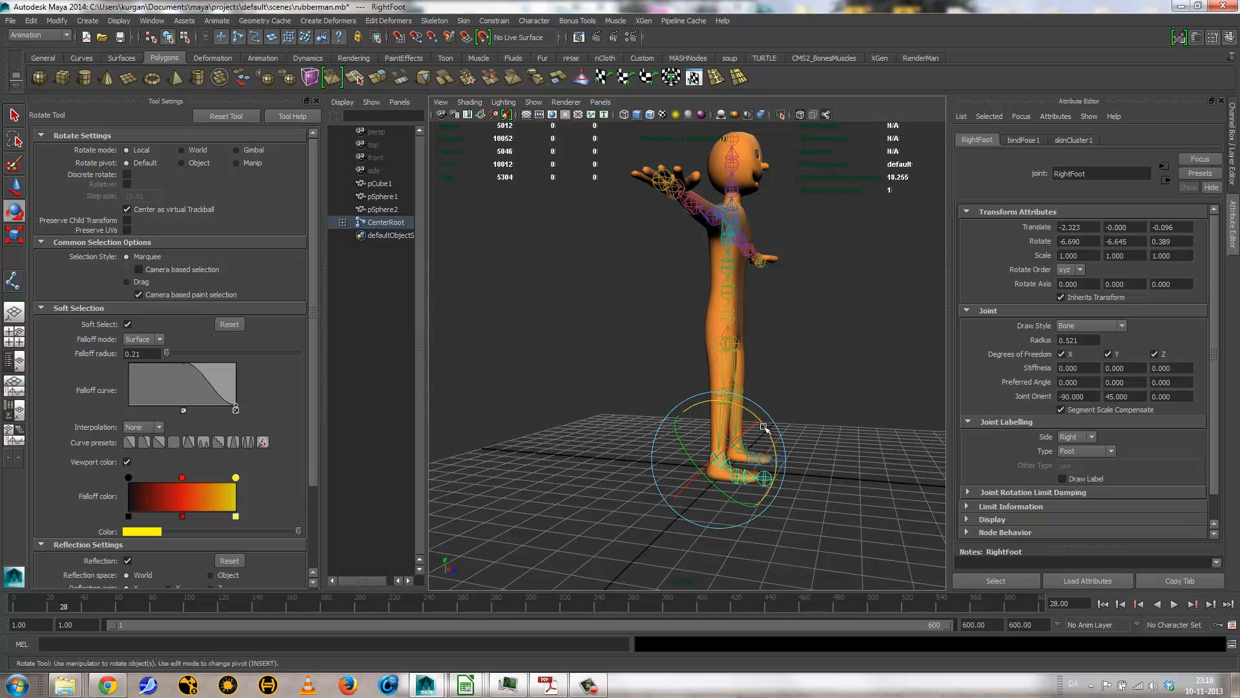
drag(766, 429, 766, 416)
key(ctrl+z)
Step: Open the Paint Skin Weights Tool's settings, review the influence list and paint options, and leave the tool
alt+drag(722, 325, 611, 332)
alt+middle_drag(656, 359, 617, 379)
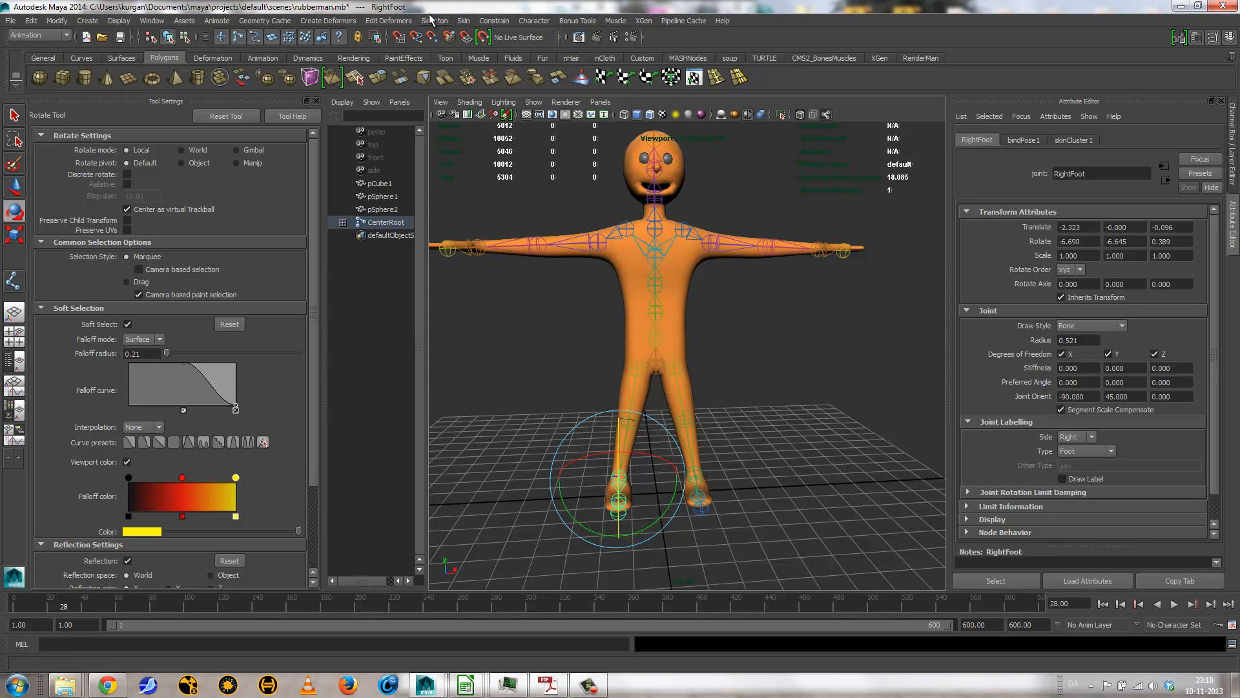
click(464, 21)
mouse_move(496, 43)
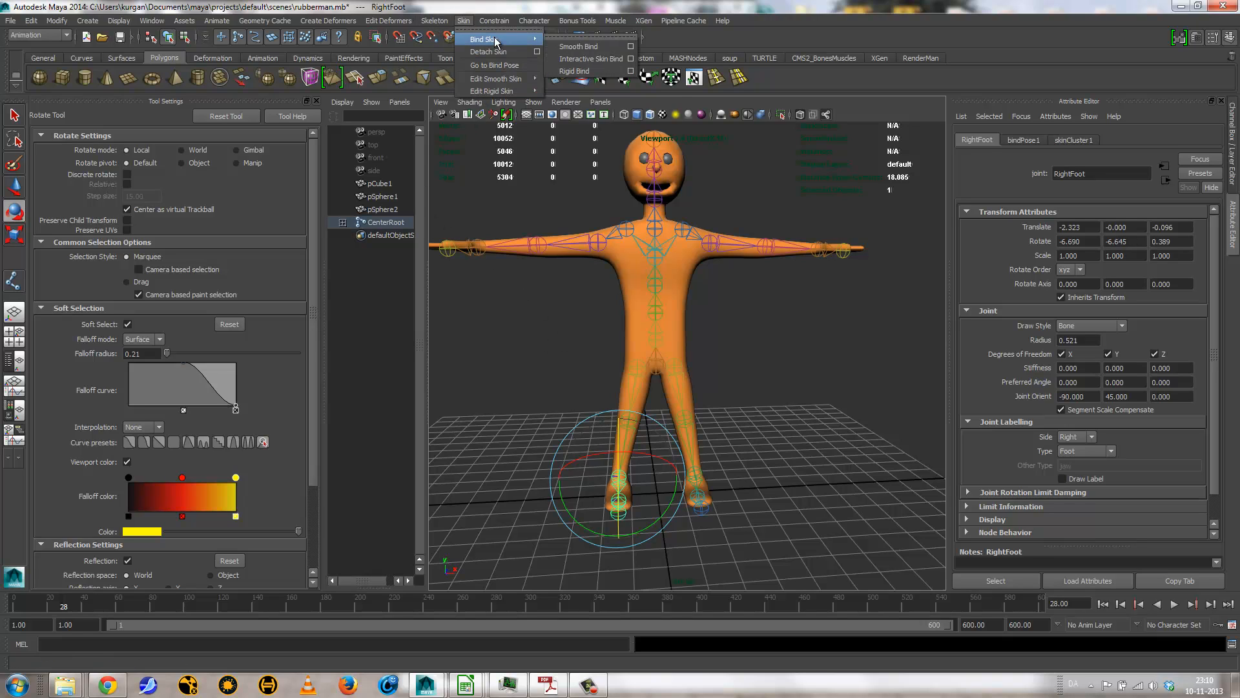
mouse_move(496, 78)
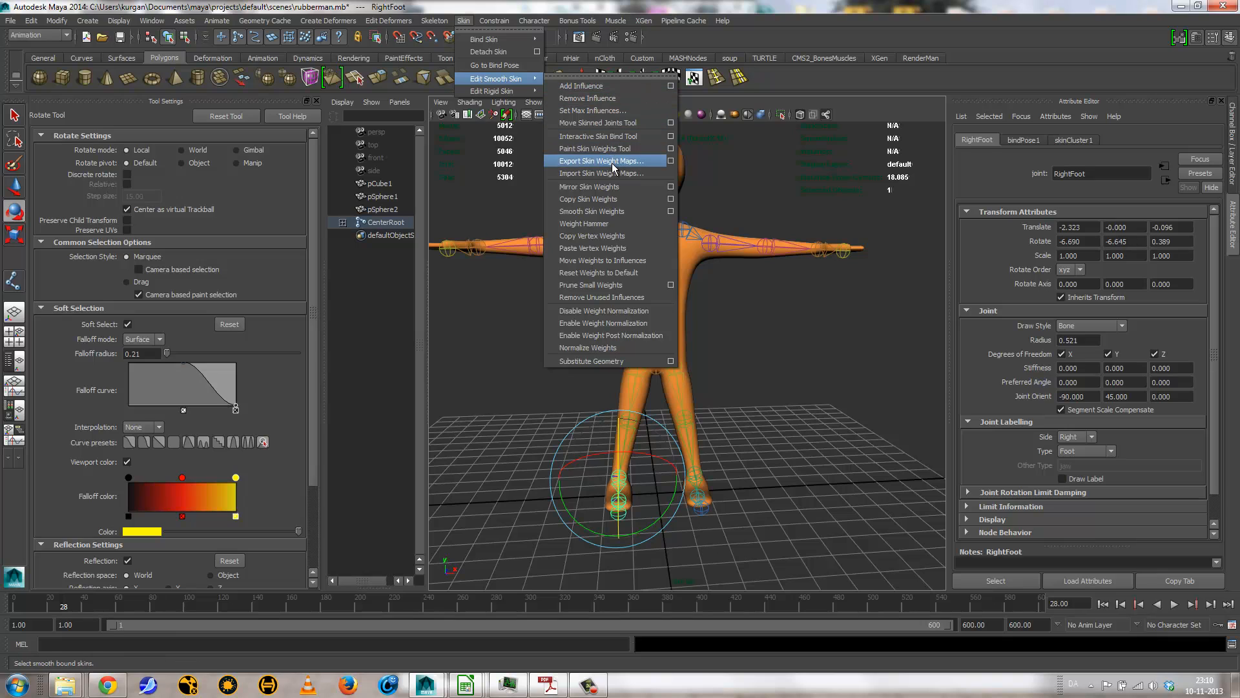
click(675, 146)
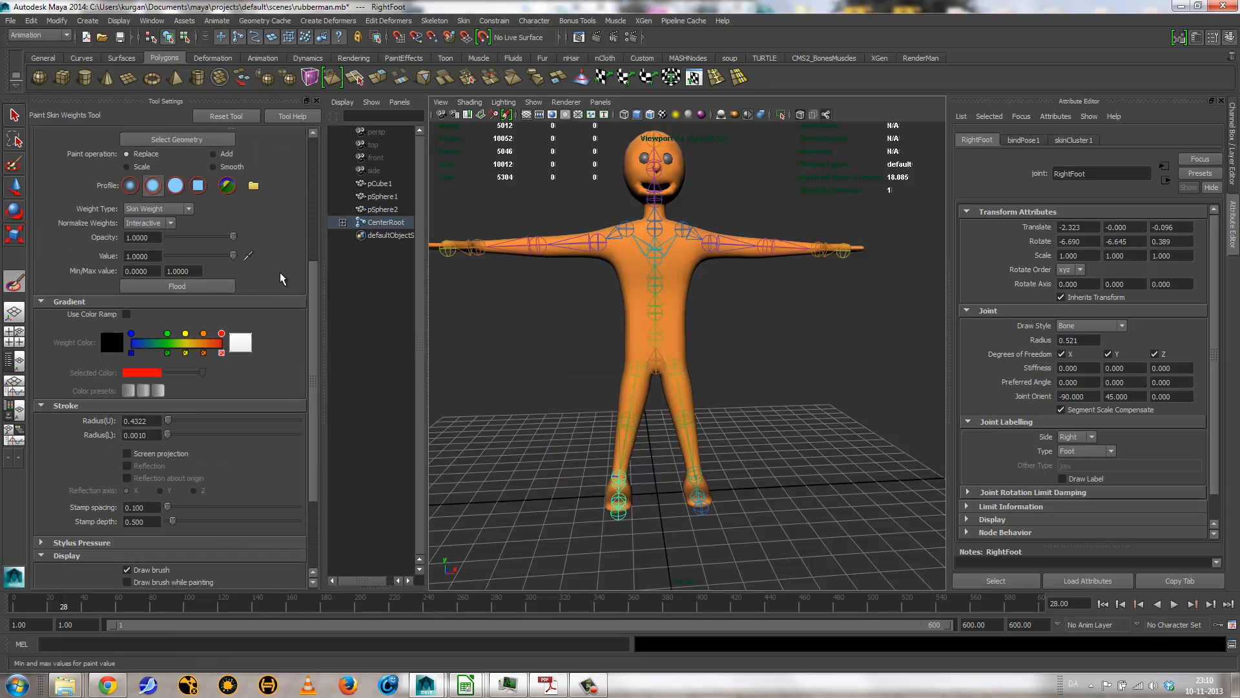
drag(310, 295, 326, 119)
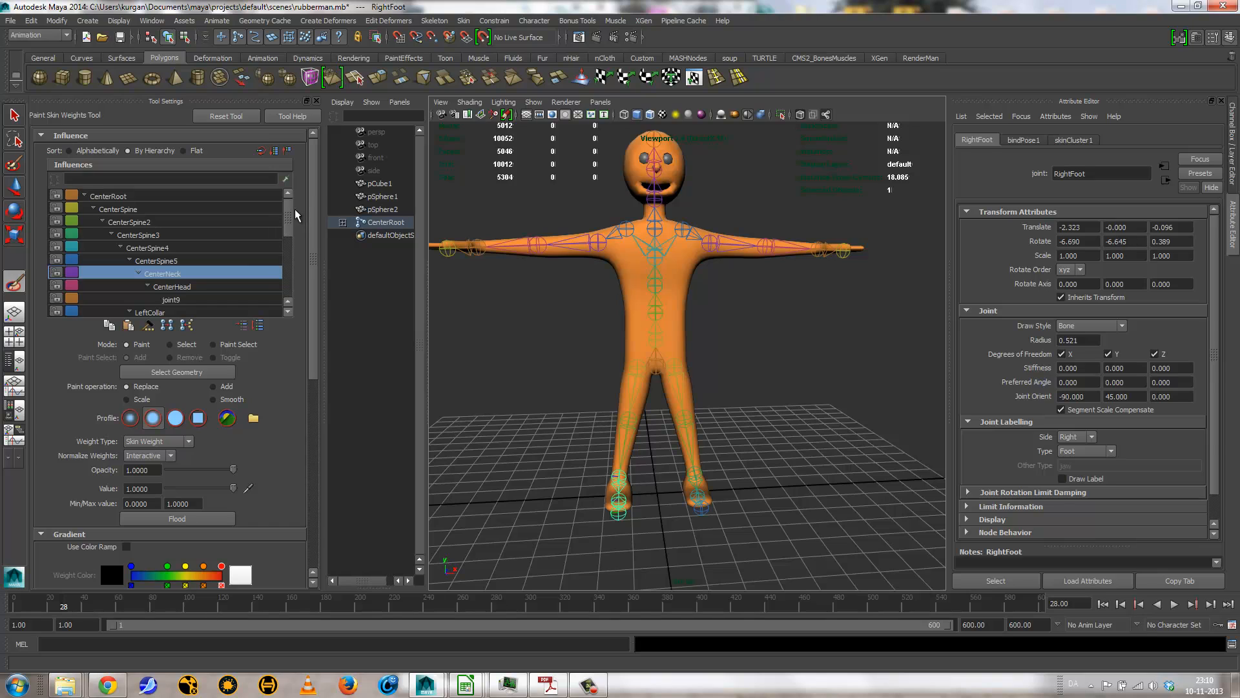
mouse_move(292, 208)
mouse_down()
mouse_move(290, 262)
mouse_move(293, 200)
mouse_up()
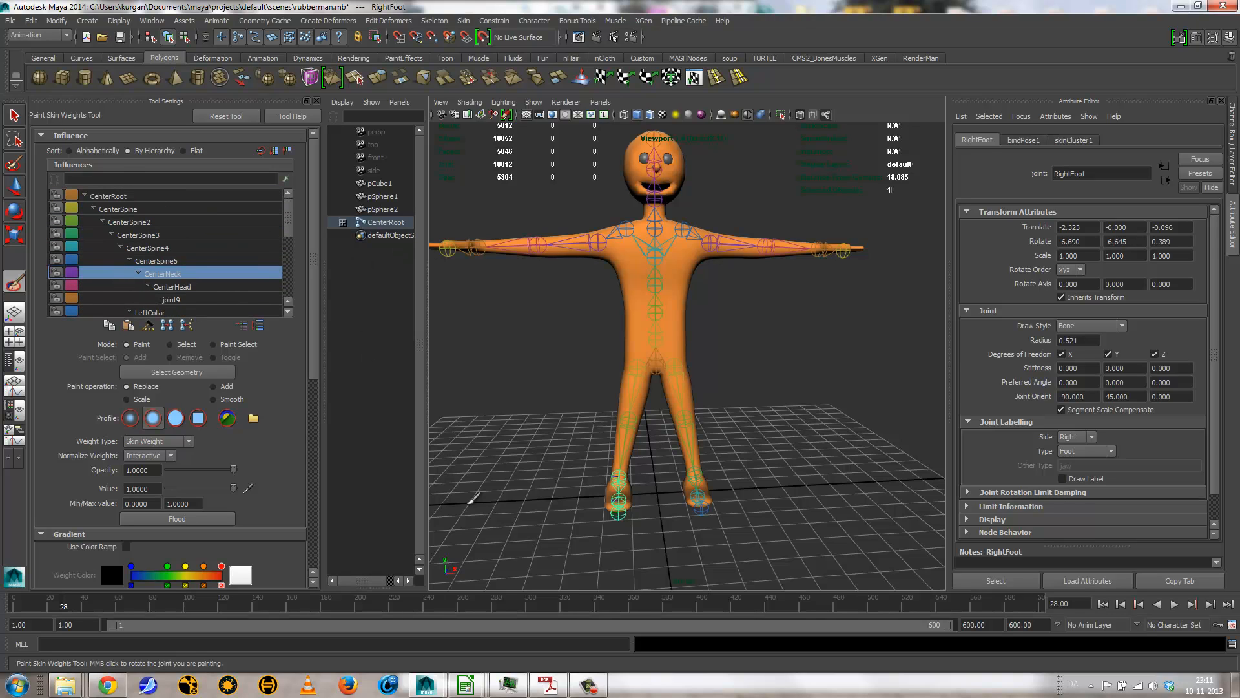
key(q)
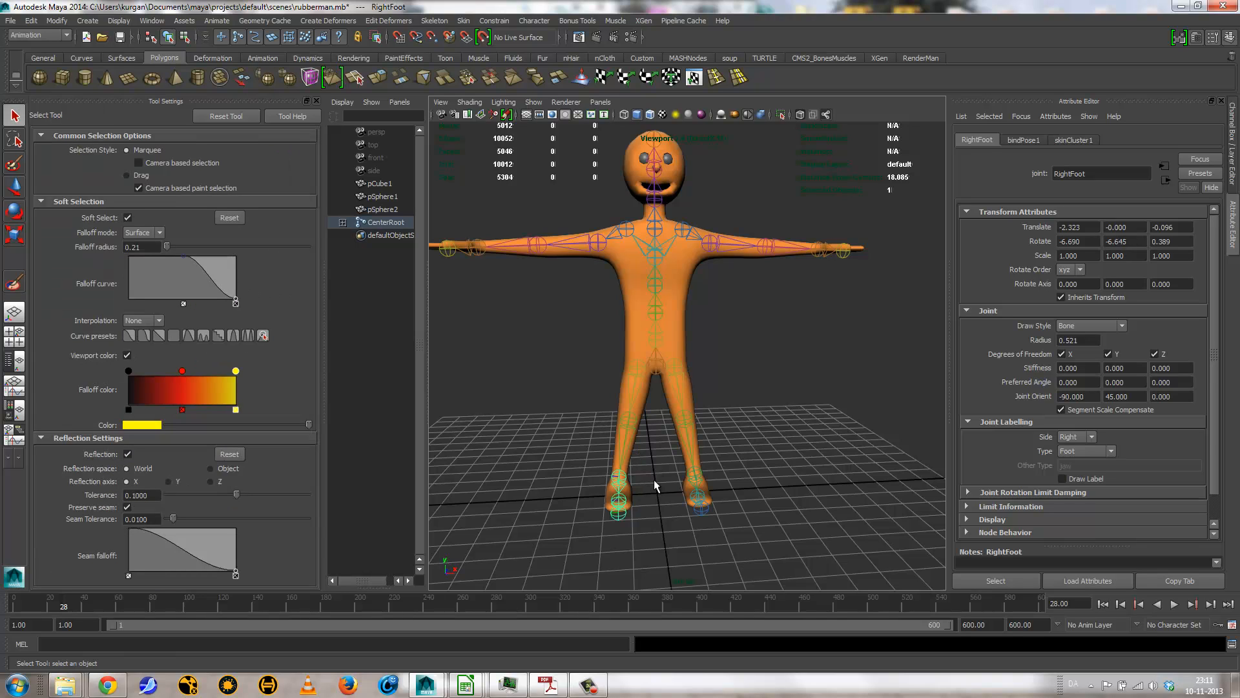
click(733, 250)
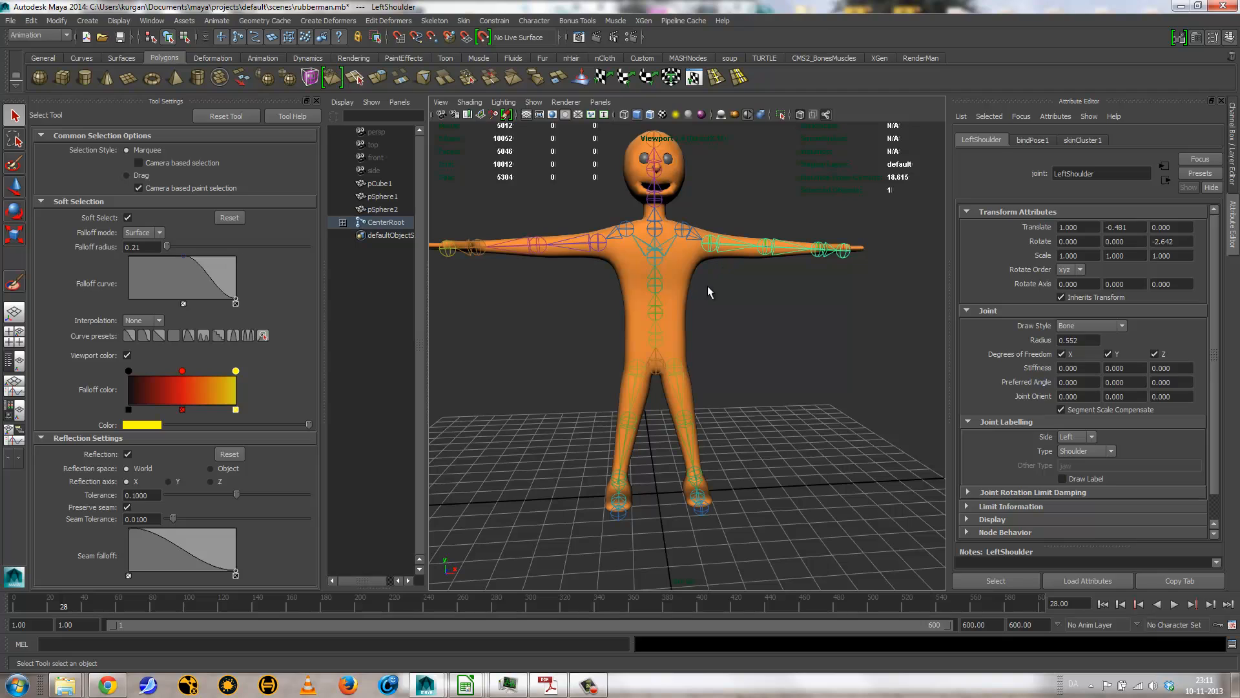
click(657, 366)
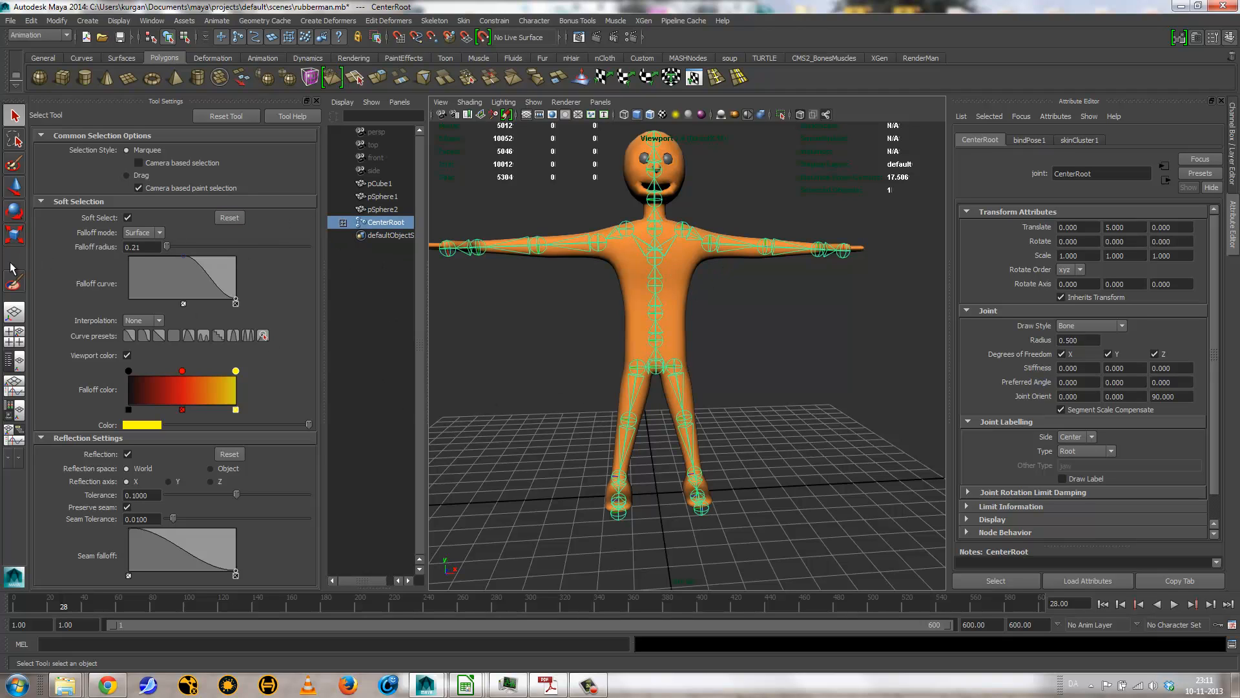
click(14, 282)
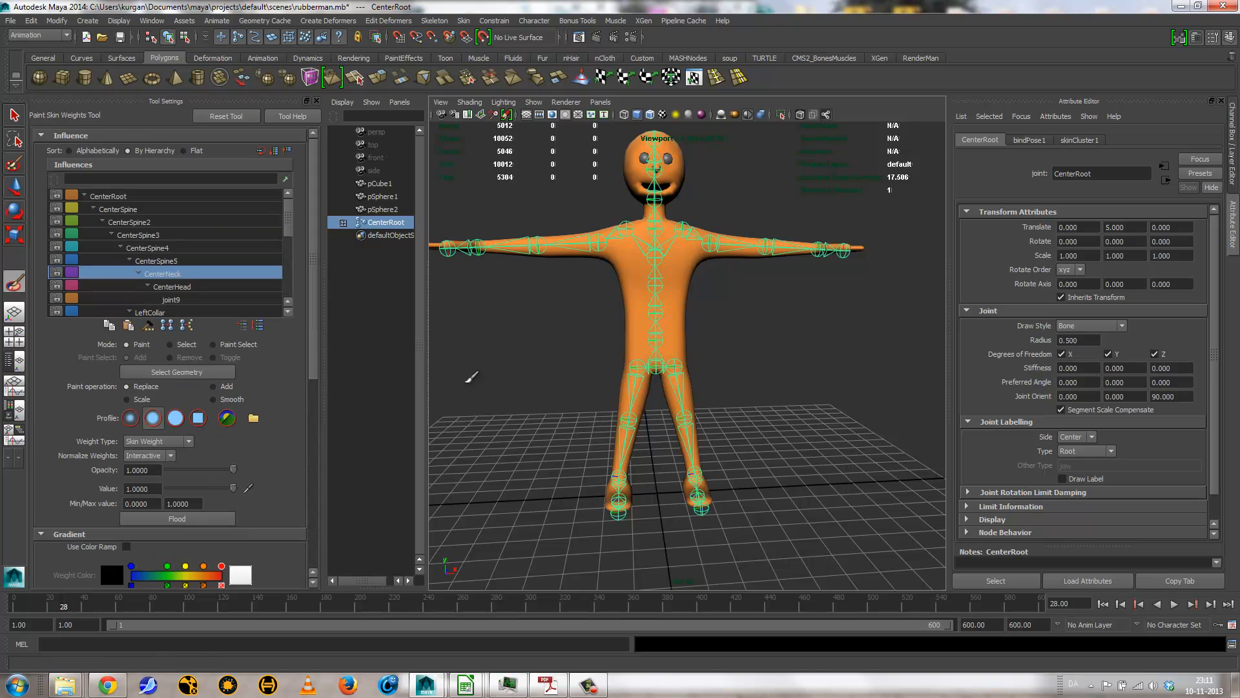
key(q)
click(683, 387)
click(643, 401)
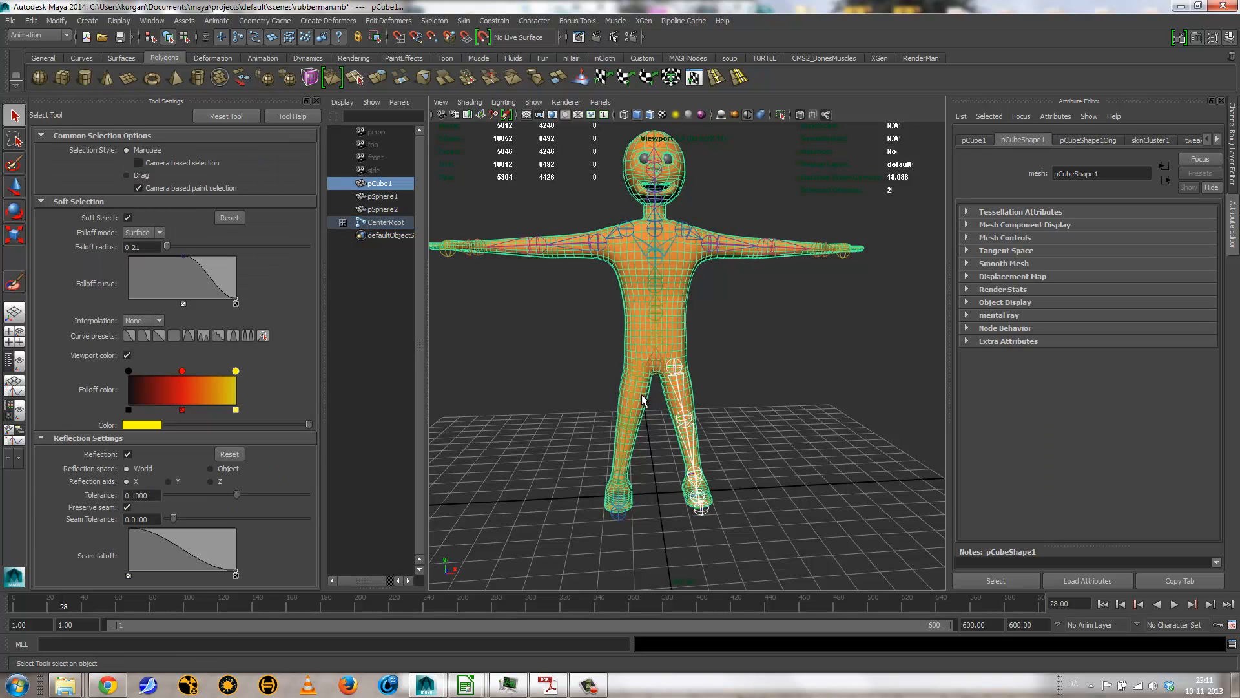
shift+click(635, 374)
click(767, 441)
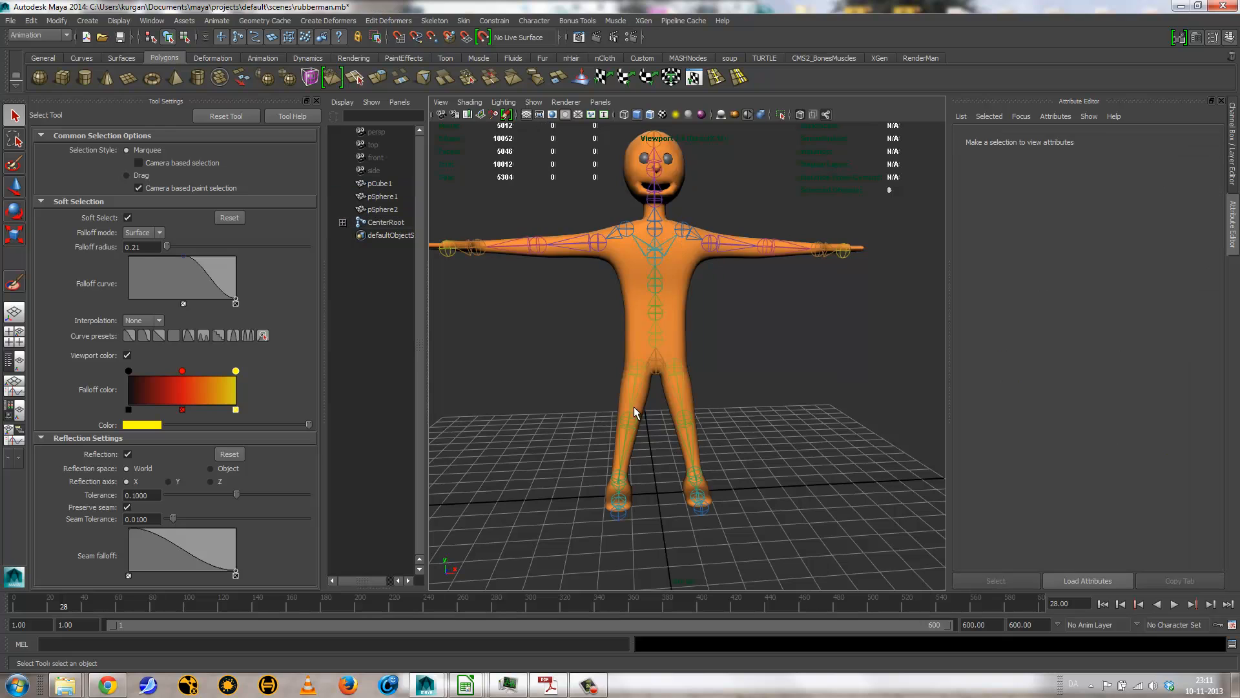
Step: Select both hip joints and rotate them together to about 80.5 degrees in Y, raising the legs into a sitting pose
drag(607, 395, 716, 398)
key(e)
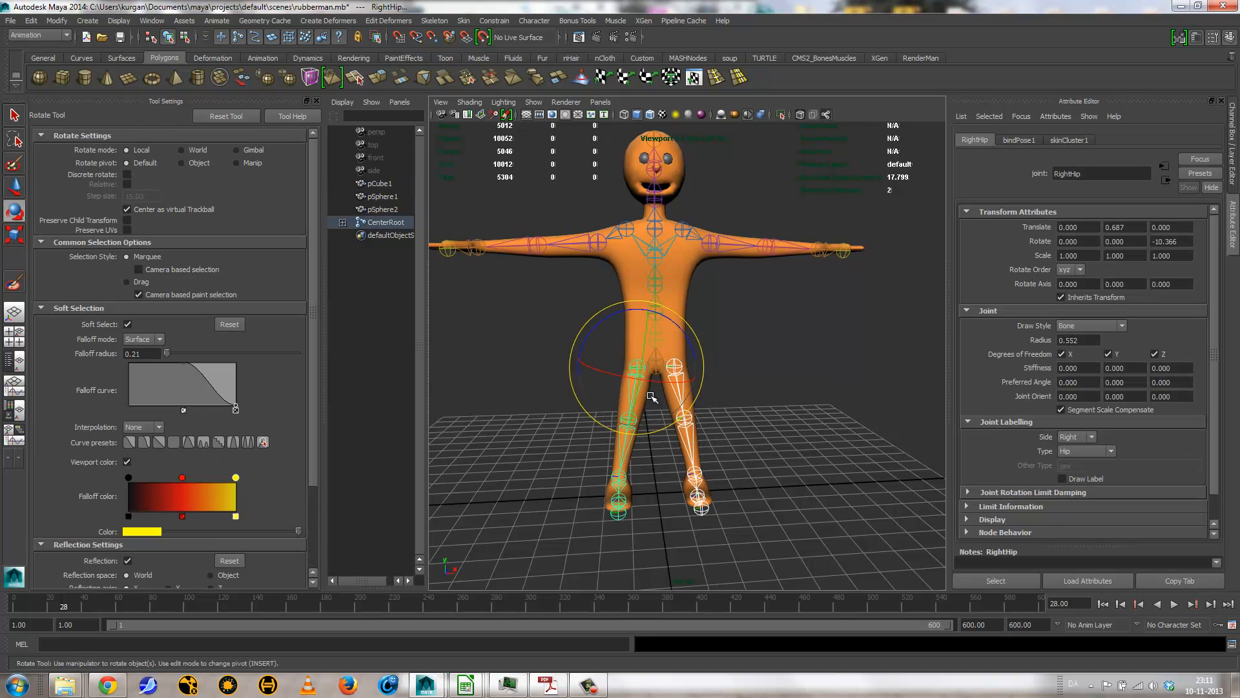
alt+drag(746, 490, 706, 299)
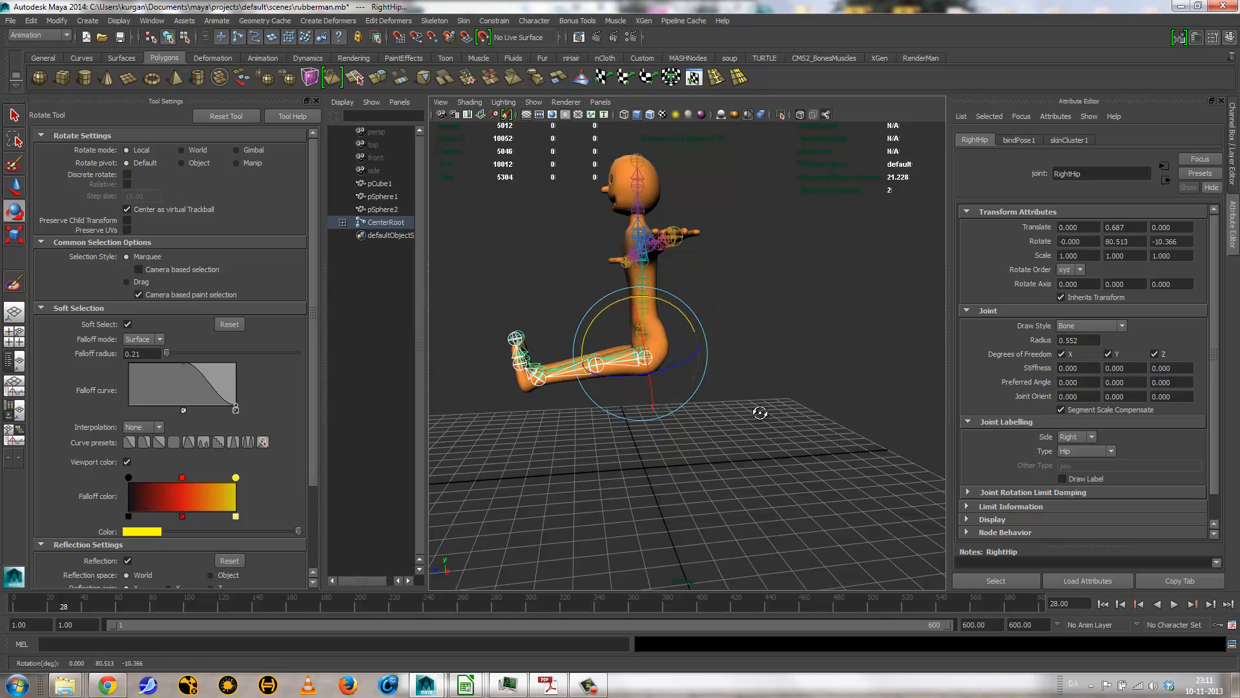
Step: Select the body mesh and activate the Paint Skin Weights Tool on it, framing the hip area
click(760, 421)
alt+drag(758, 412, 670, 347)
click(669, 347)
click(14, 282)
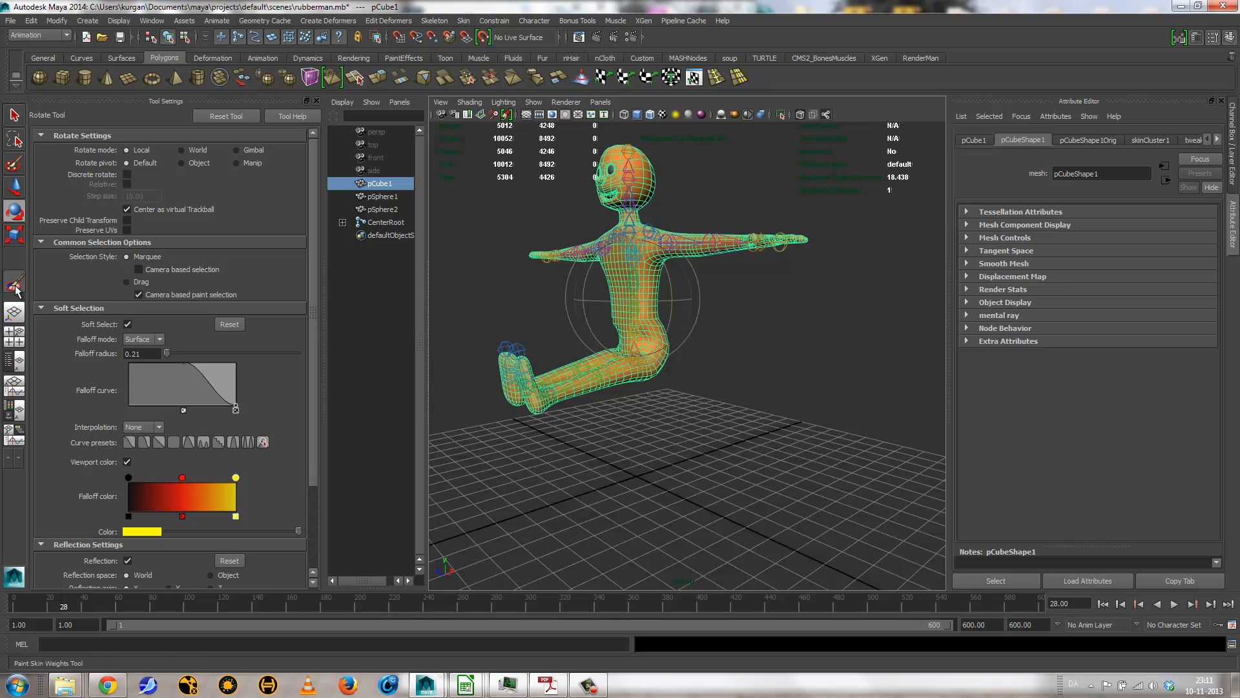
alt+drag(507, 387, 552, 402)
alt+right_drag(552, 402, 670, 412)
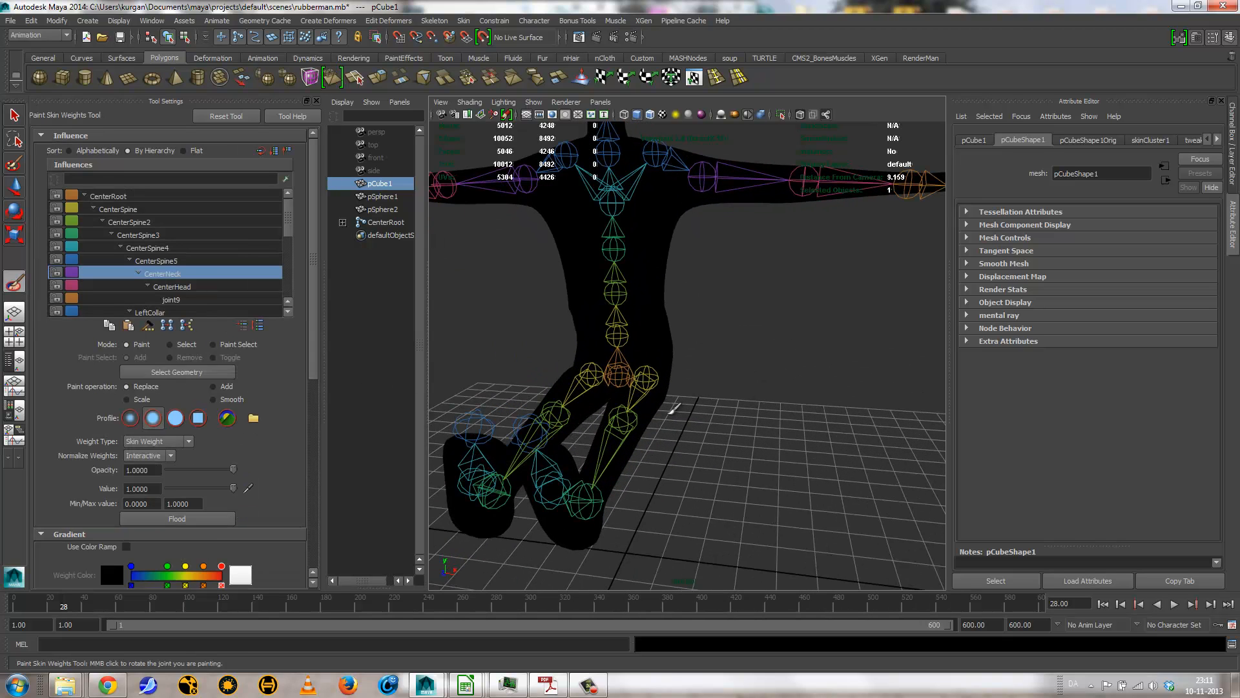
Step: Choose the LeftHip joint as the active influence and examine its weights around the thigh and buttock
right_click(648, 375)
click(647, 349)
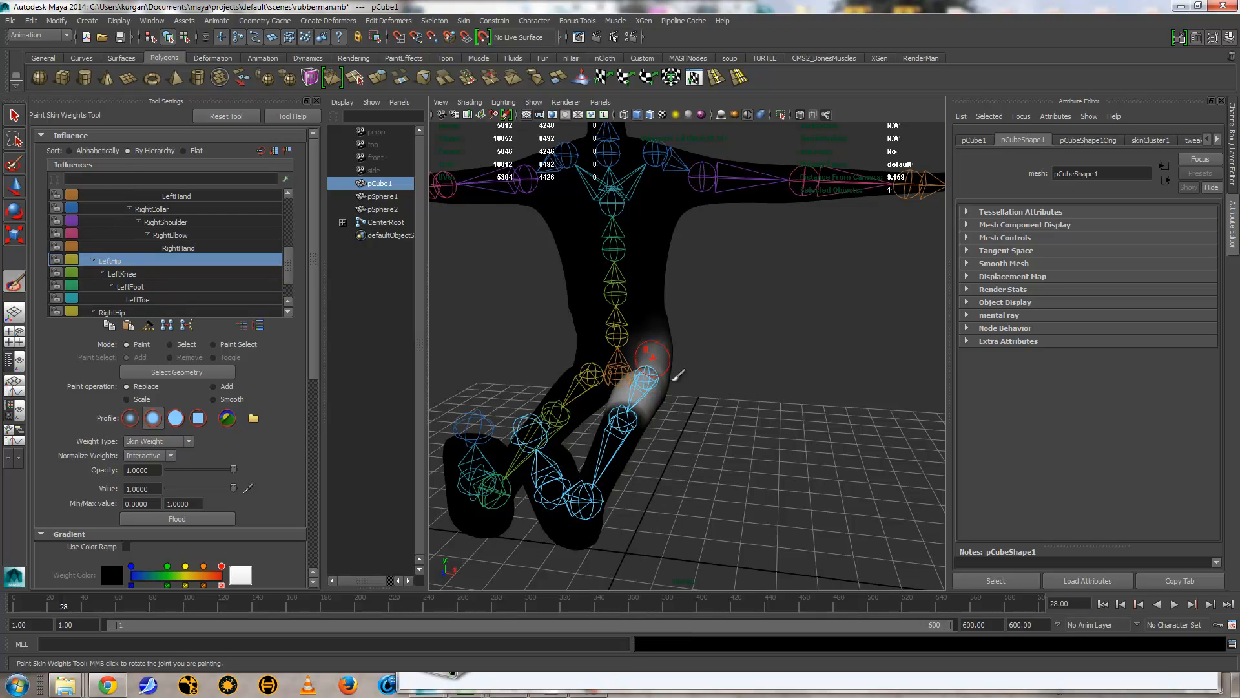
alt+drag(697, 436, 636, 354)
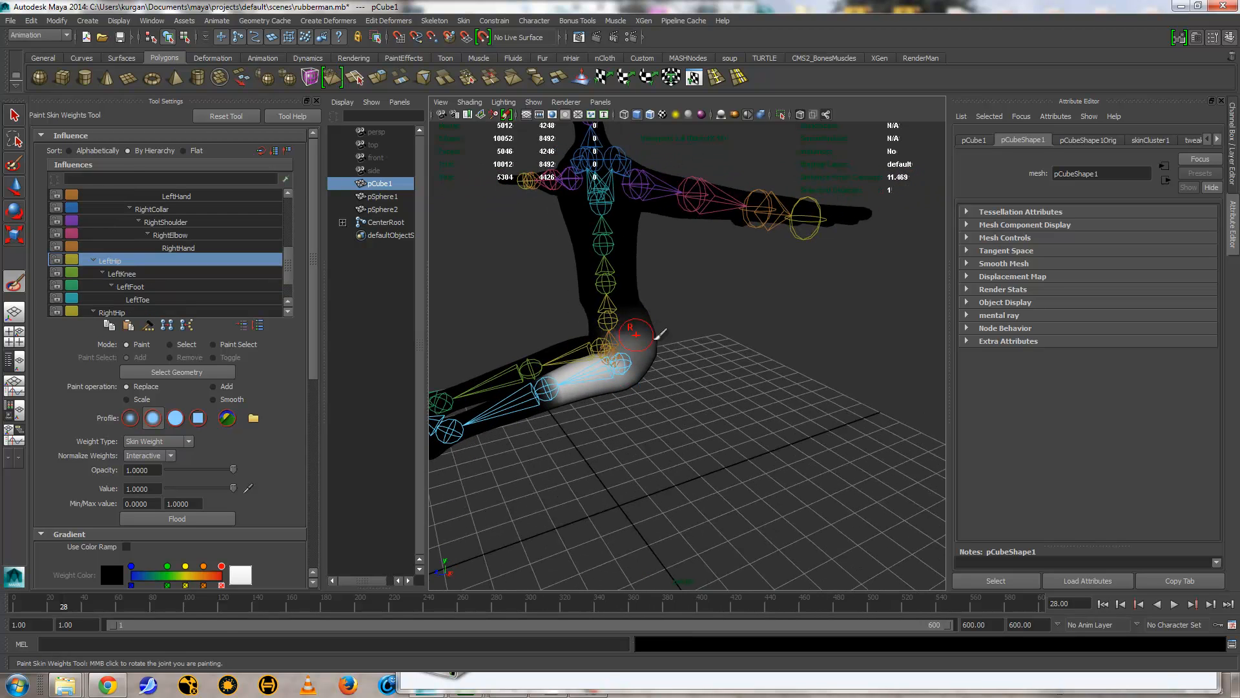
alt+drag(591, 400, 673, 387)
alt+right_drag(673, 388, 764, 412)
alt+drag(672, 413, 694, 390)
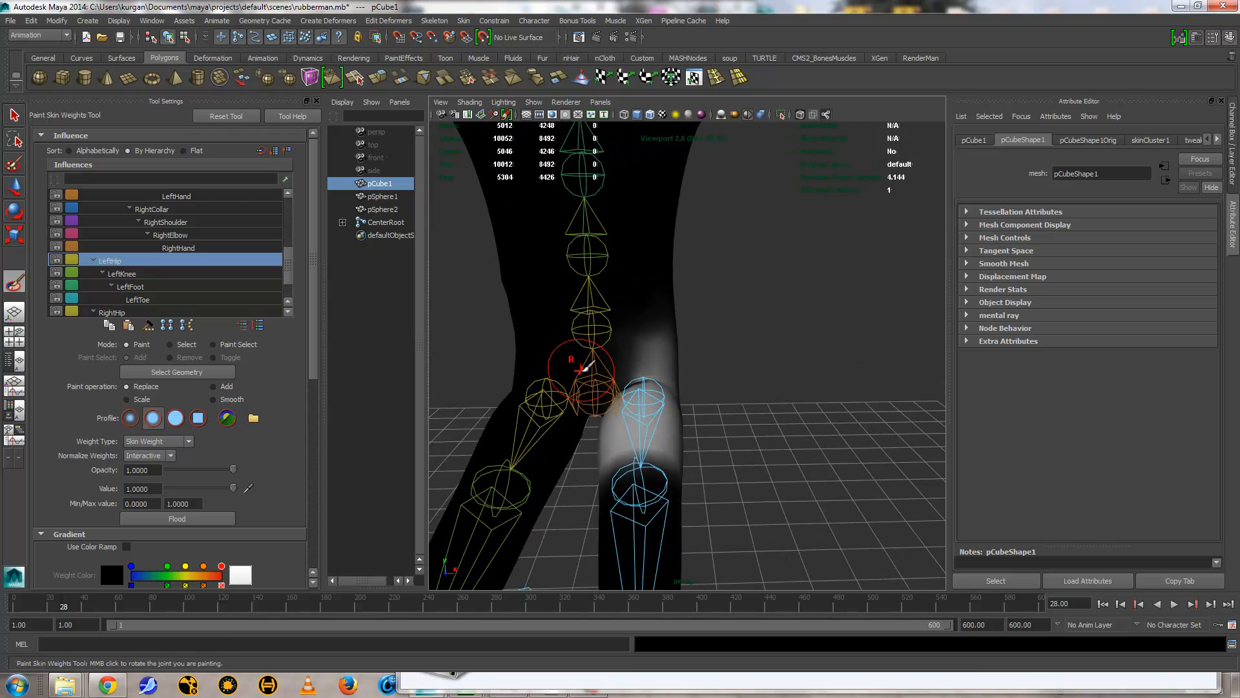
Step: Choose CenterSpine as the influence and paint its weight on the left side of the waist, using Replace with value 1
right_click(591, 331)
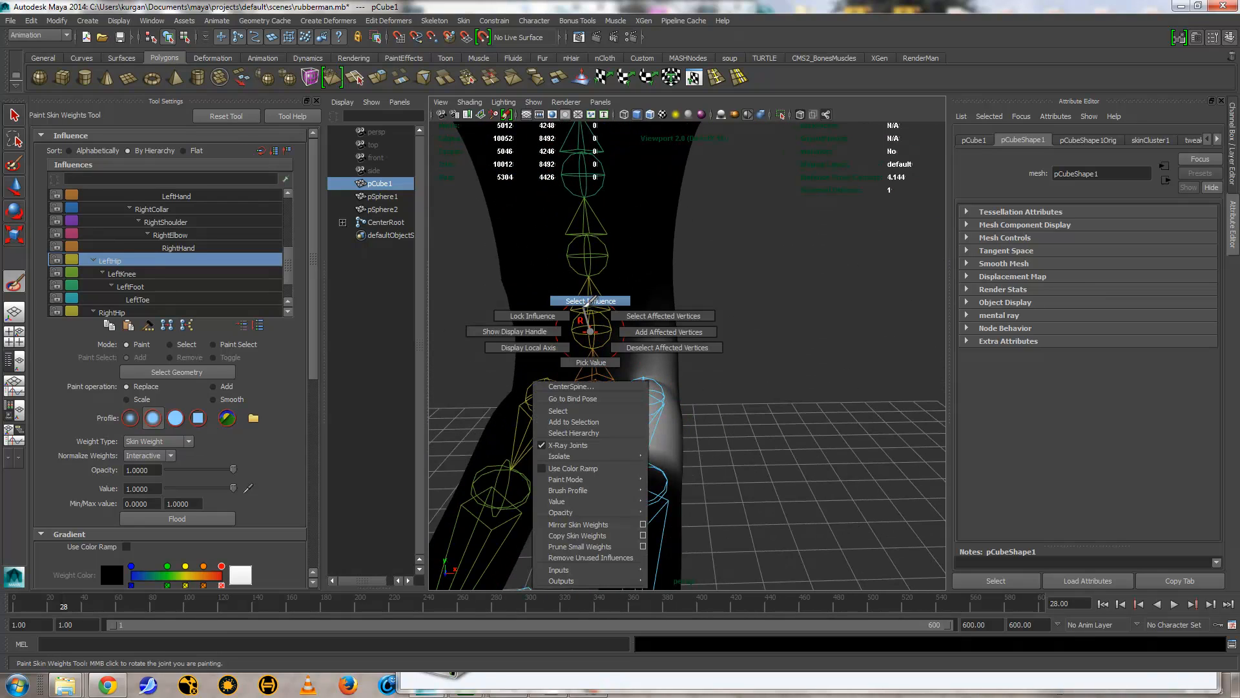
click(570, 386)
alt+drag(656, 345, 673, 357)
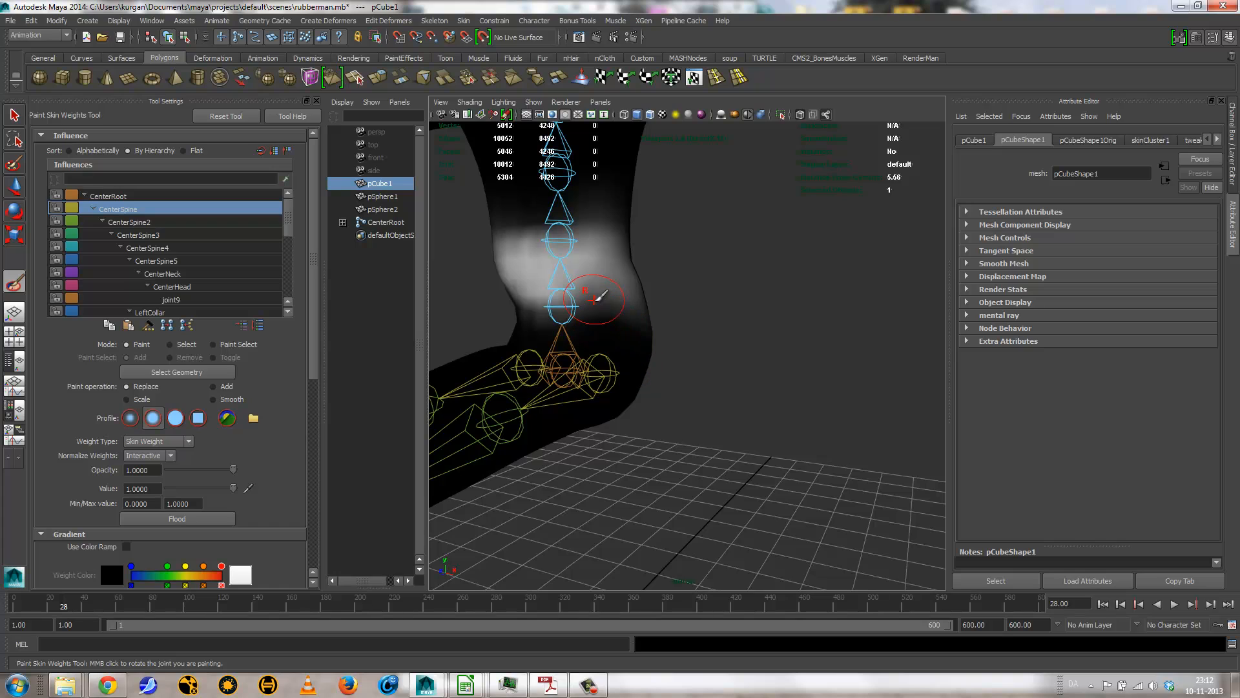
mouse_move(606, 305)
mouse_down()
mouse_move(642, 310)
mouse_move(634, 288)
mouse_move(595, 276)
mouse_up()
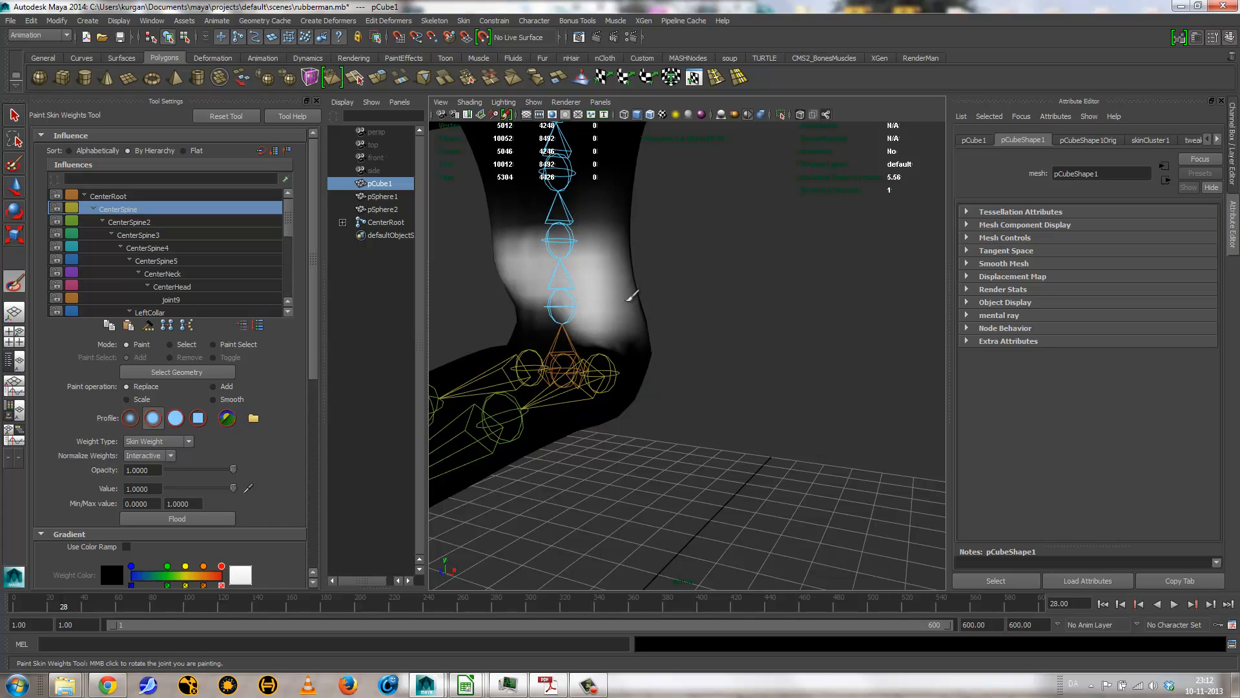
middle_drag(631, 298, 586, 315)
alt+drag(586, 315, 602, 322)
mouse_move(604, 324)
mouse_down()
mouse_move(570, 323)
mouse_move(641, 325)
mouse_move(655, 289)
mouse_move(766, 252)
mouse_move(626, 242)
mouse_up()
Step: Paint CenterSpine weight over the right side and back of the waist to form an even band
alt+drag(782, 284, 568, 271)
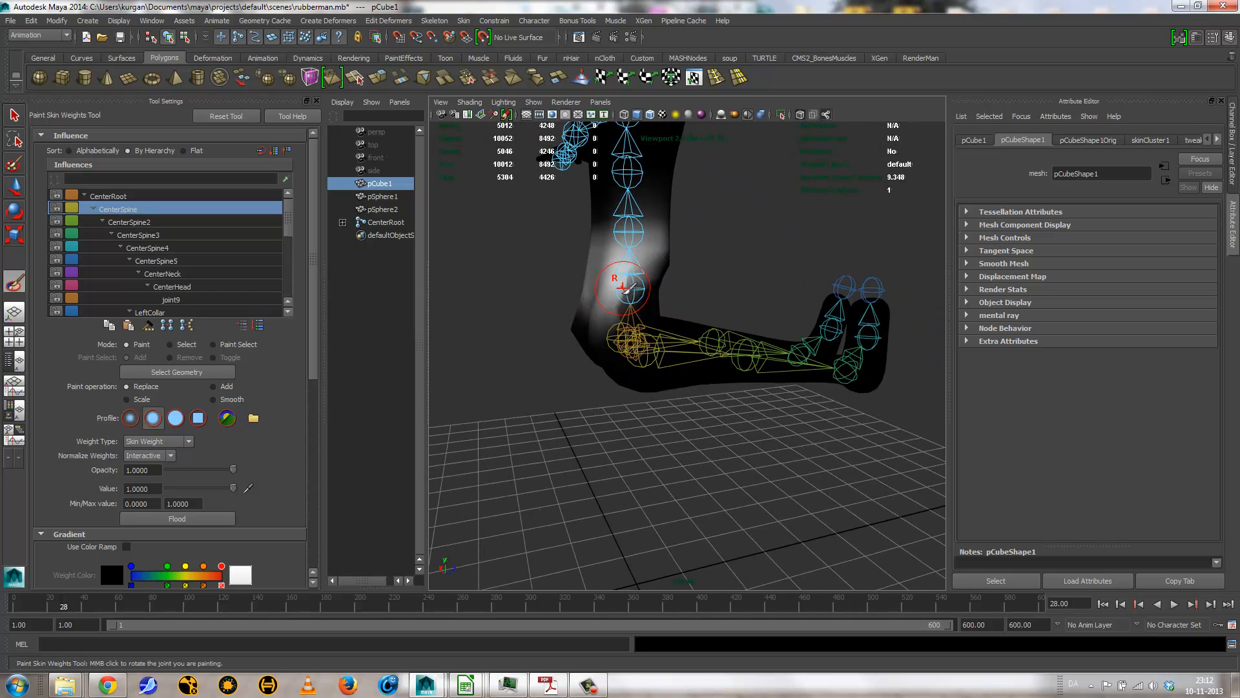
mouse_move(665, 286)
mouse_down()
mouse_move(656, 262)
mouse_move(657, 286)
mouse_move(637, 277)
mouse_move(672, 277)
mouse_up()
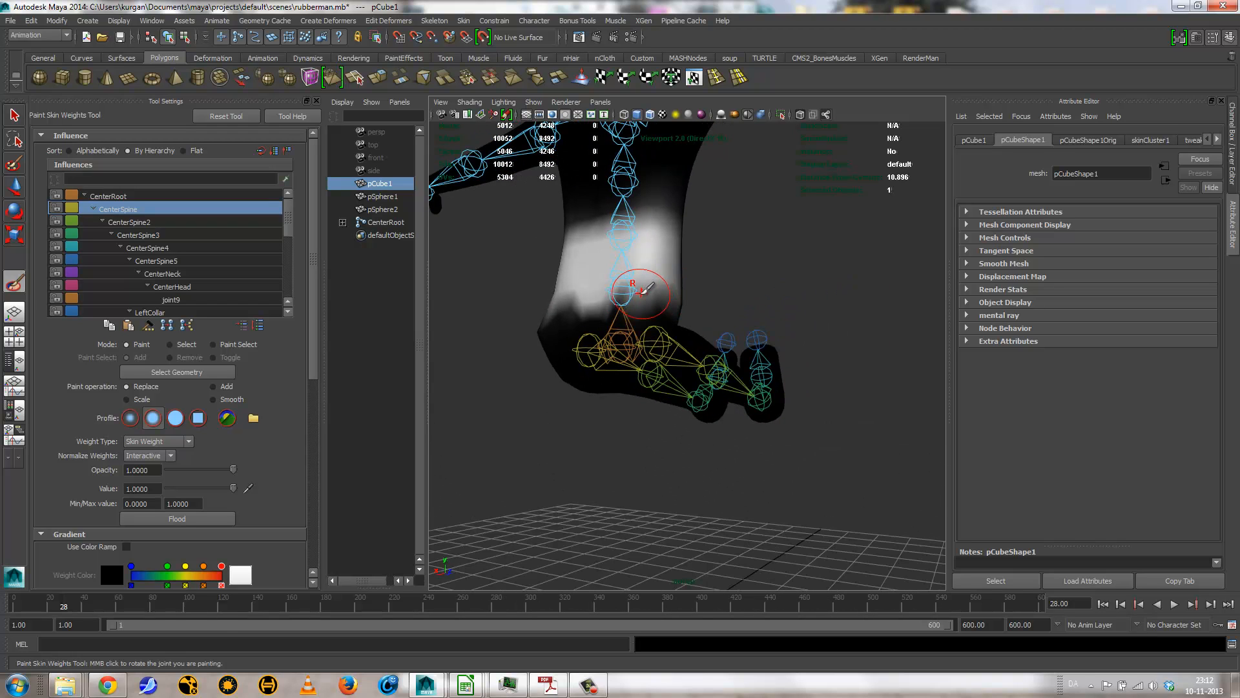
mouse_move(553, 290)
mouse_down()
mouse_move(676, 296)
mouse_move(578, 360)
mouse_move(487, 377)
mouse_move(582, 366)
mouse_move(677, 379)
mouse_move(607, 274)
mouse_up()
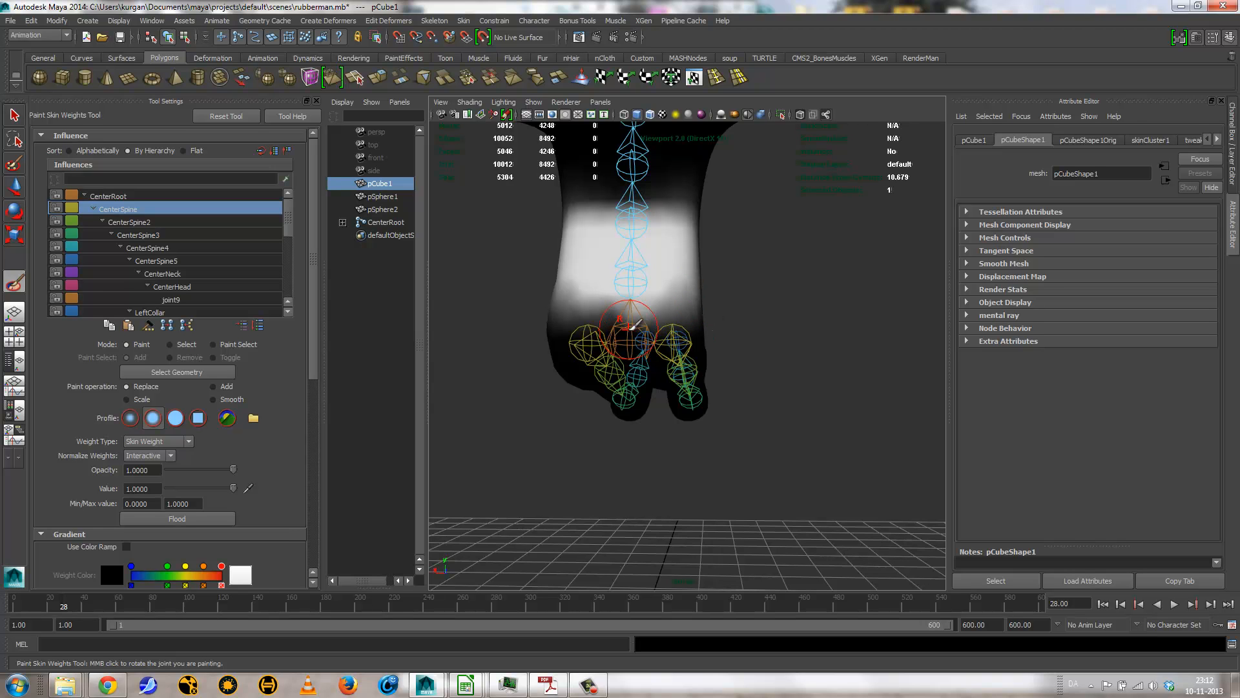
Step: Choose CenterRoot as the influence, paint its weight over the back of the hips, and smooth it along the side
right_drag(630, 328, 625, 361)
mouse_move(601, 365)
alt+mouse_down()
mouse_move(682, 359)
mouse_move(636, 345)
mouse_move(657, 299)
alt+mouse_up()
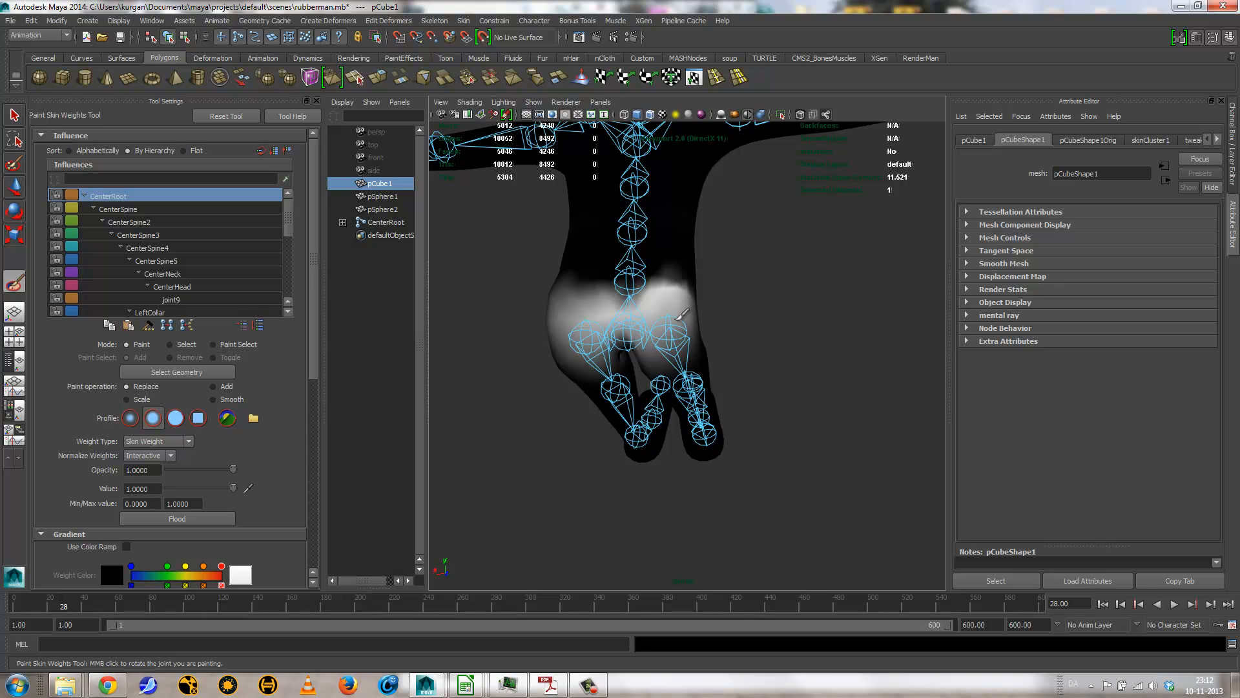
mouse_move(572, 318)
mouse_down()
mouse_move(558, 336)
mouse_move(660, 311)
mouse_move(685, 329)
mouse_move(648, 335)
mouse_move(852, 360)
mouse_up()
mouse_move(701, 347)
mouse_down()
mouse_move(692, 337)
mouse_move(708, 331)
mouse_move(560, 355)
mouse_up()
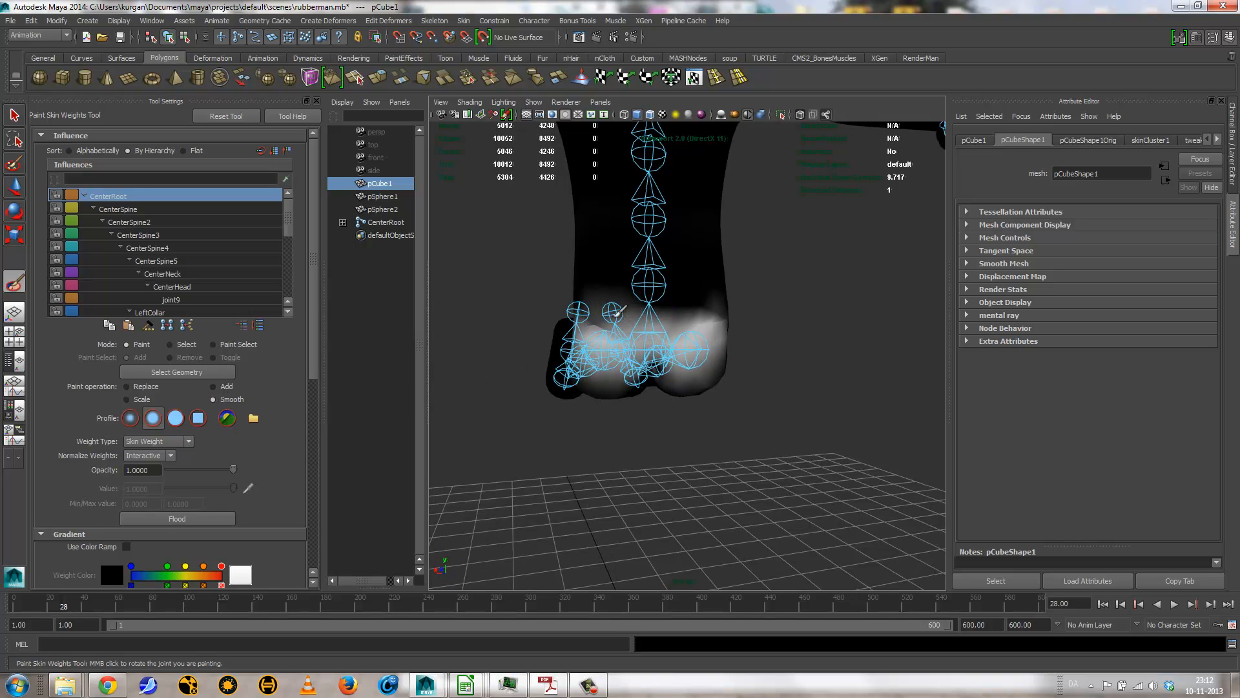
mouse_move(603, 332)
mouse_down()
mouse_move(726, 311)
mouse_move(705, 333)
mouse_up()
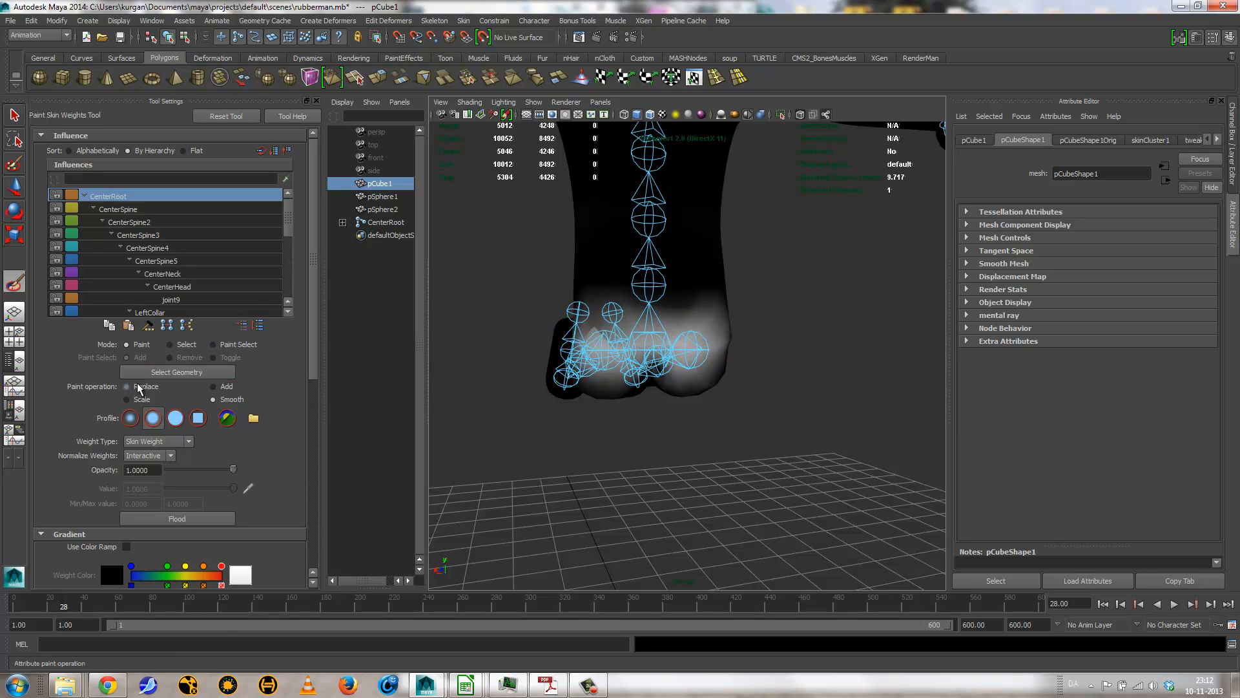
Step: Paint CenterRoot weight with Replace at value 1 across the front, sides and back of the hips
click(128, 386)
alt+drag(608, 339, 660, 331)
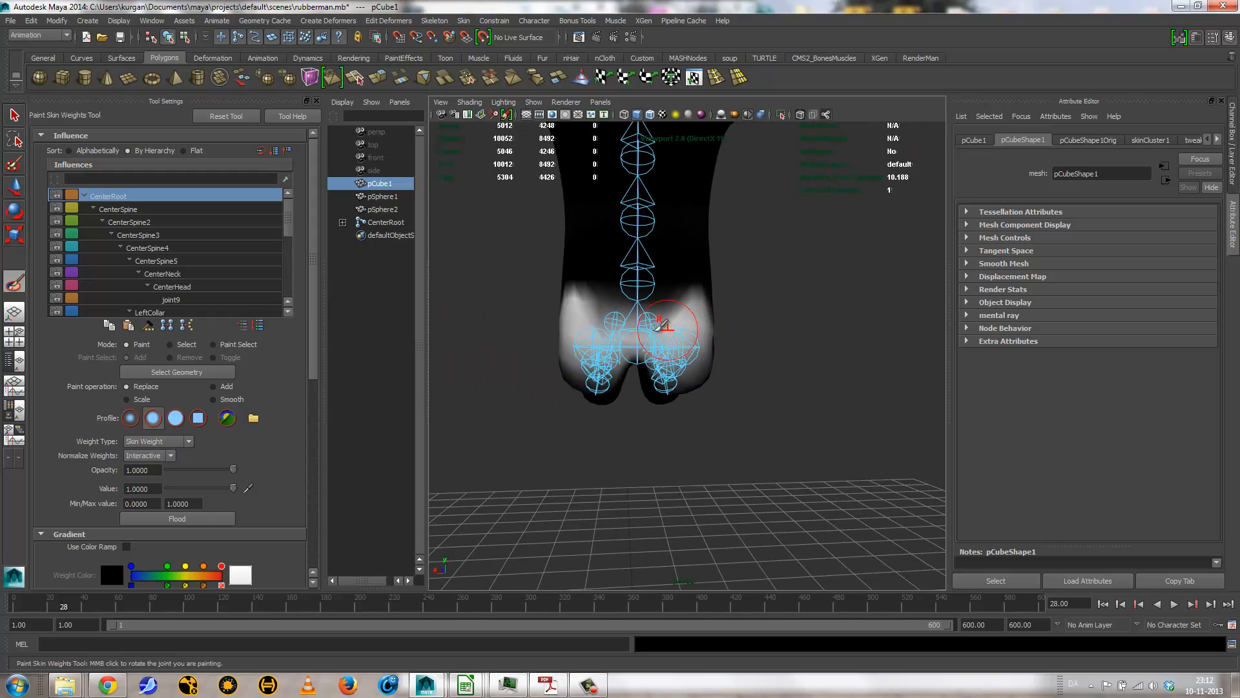
alt+drag(591, 374, 751, 402)
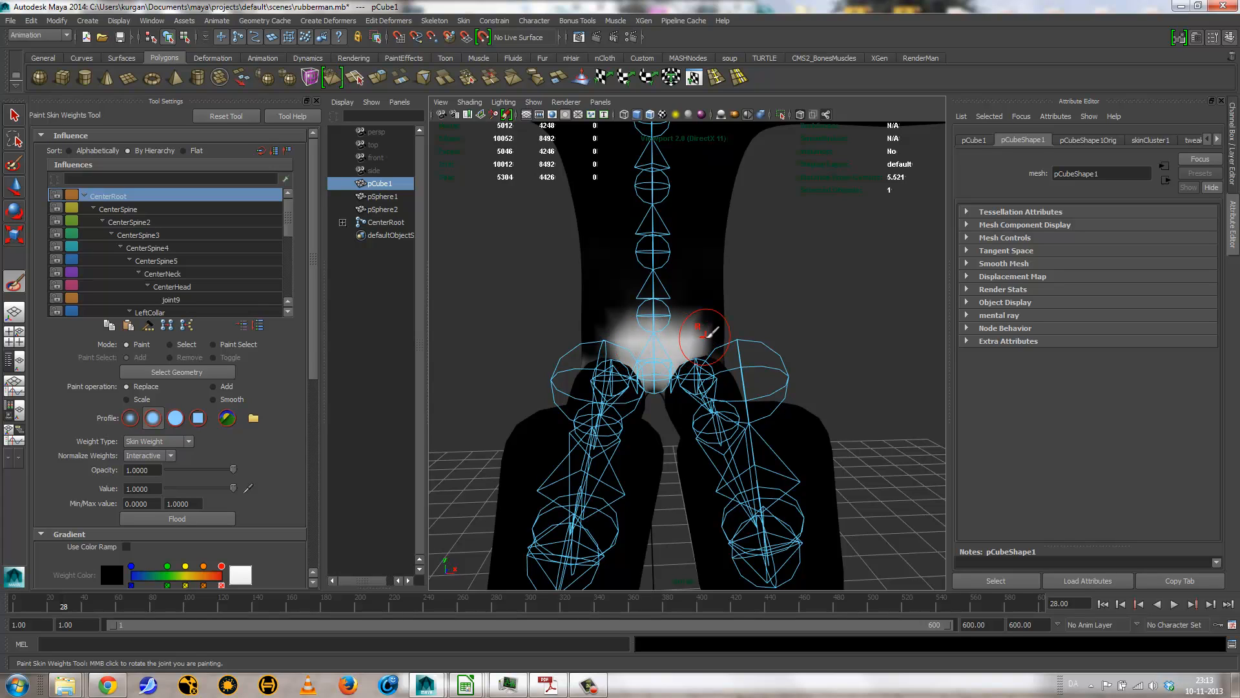
drag(591, 328, 583, 334)
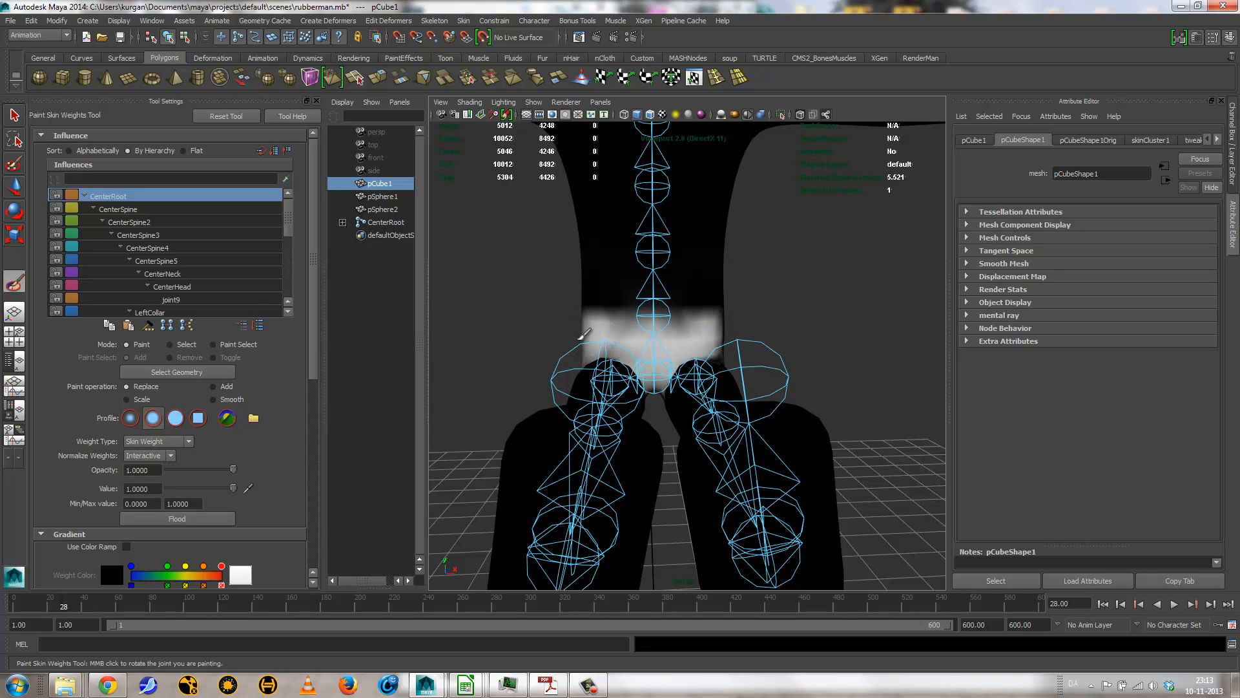
alt+drag(653, 354, 491, 346)
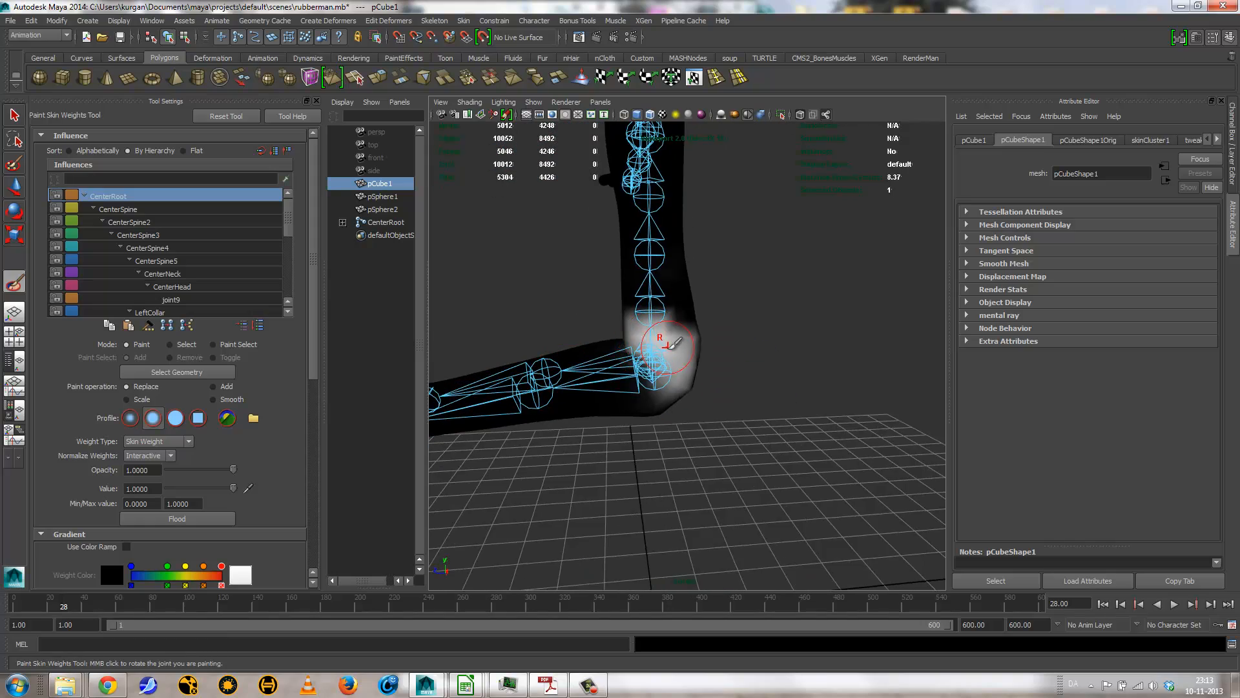
mouse_move(672, 345)
alt+mouse_down()
mouse_move(600, 365)
mouse_move(617, 366)
alt+mouse_up()
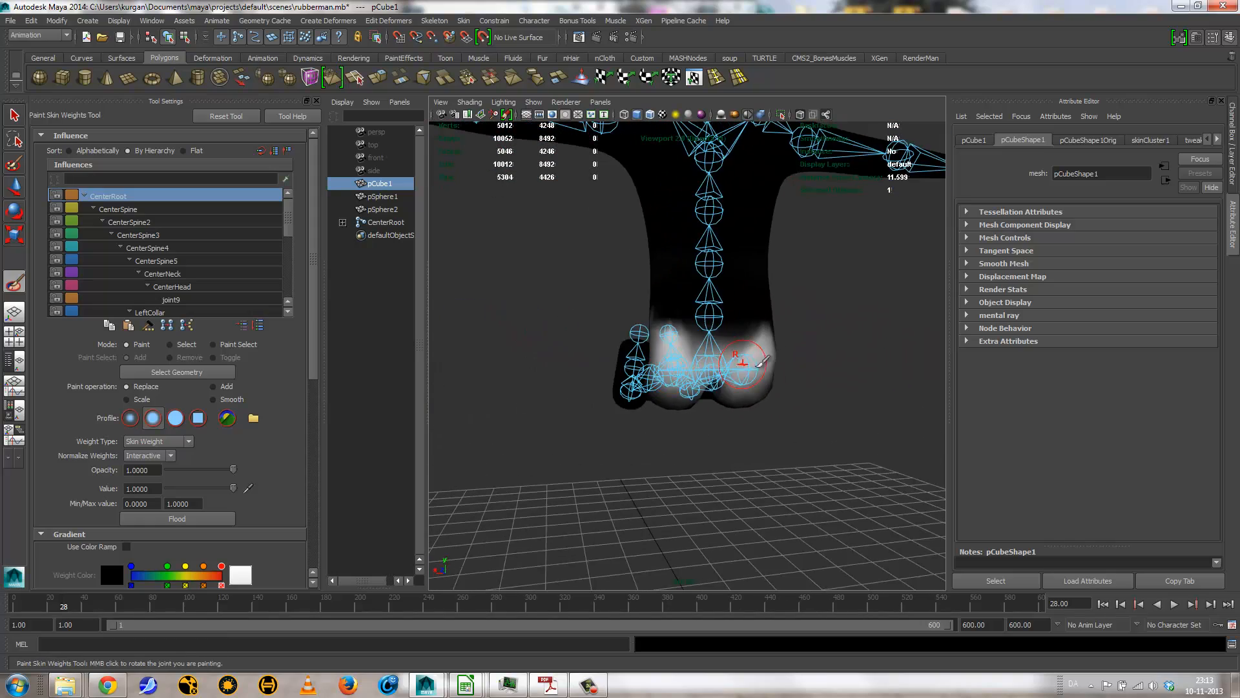
mouse_move(762, 362)
alt+mouse_down()
mouse_move(748, 268)
mouse_move(747, 327)
mouse_move(718, 344)
mouse_move(701, 427)
alt+mouse_up()
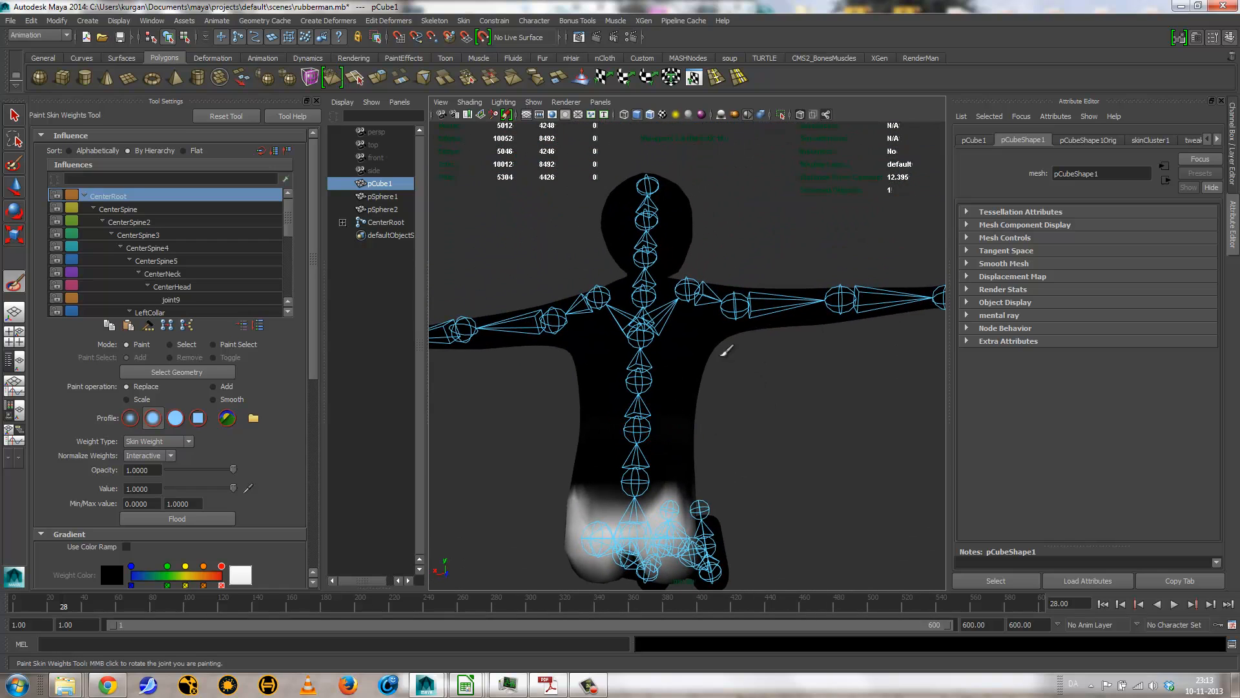
Step: Choose CenterSpine4 as the influence and paint its weight over the chest and upper back beneath both shoulders
right_drag(694, 288, 702, 254)
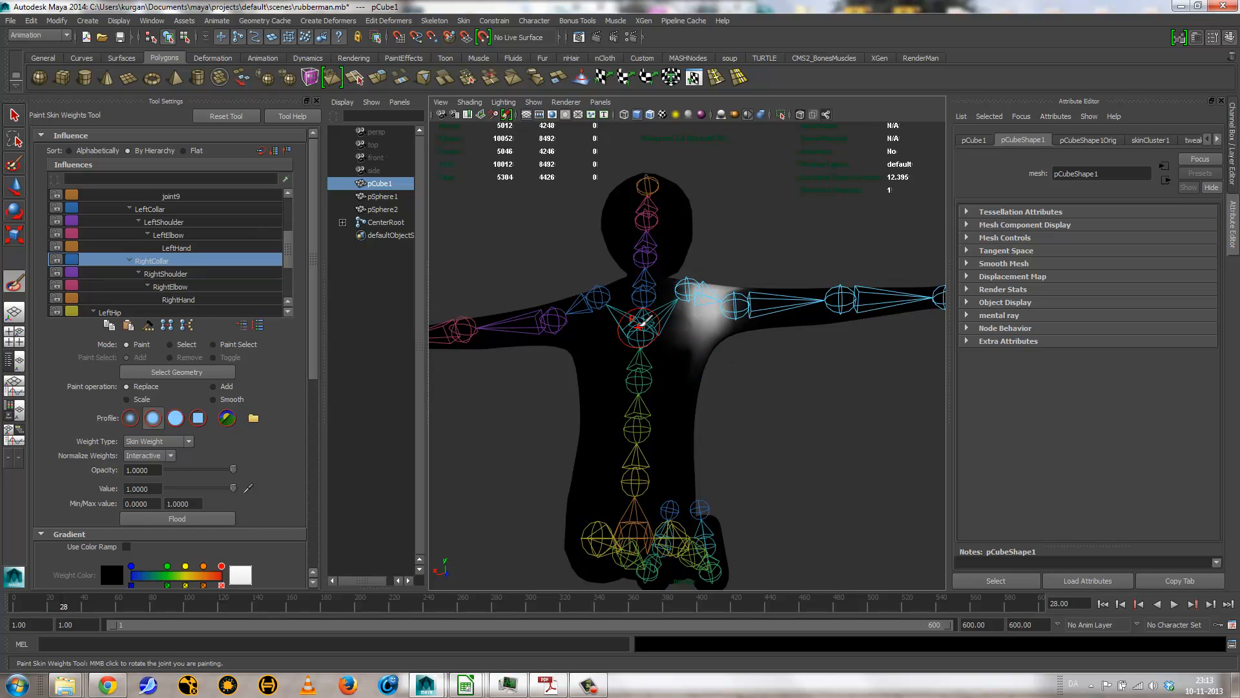
right_drag(639, 323, 640, 291)
mouse_move(704, 360)
alt+mouse_down()
mouse_move(652, 388)
mouse_move(734, 353)
mouse_move(754, 359)
mouse_move(707, 334)
mouse_move(865, 363)
alt+mouse_up()
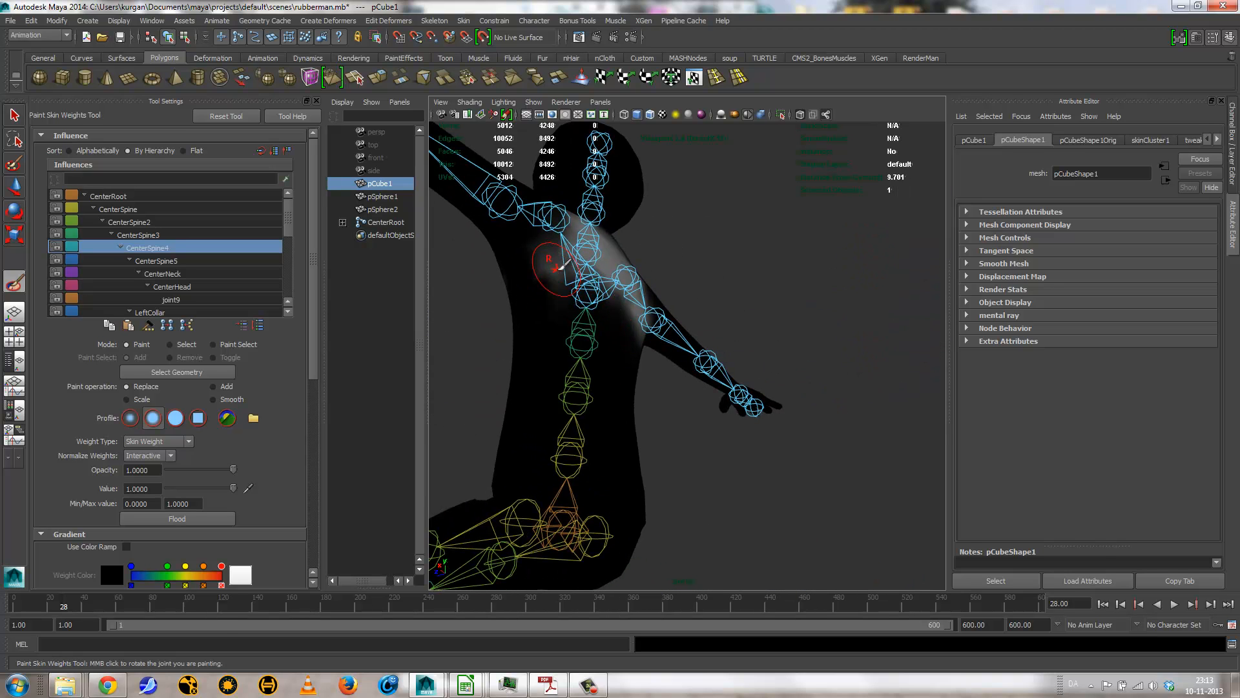
mouse_move(557, 268)
mouse_down()
mouse_move(515, 284)
mouse_move(541, 268)
mouse_move(681, 315)
mouse_up()
drag(781, 251, 737, 246)
drag(625, 257, 622, 273)
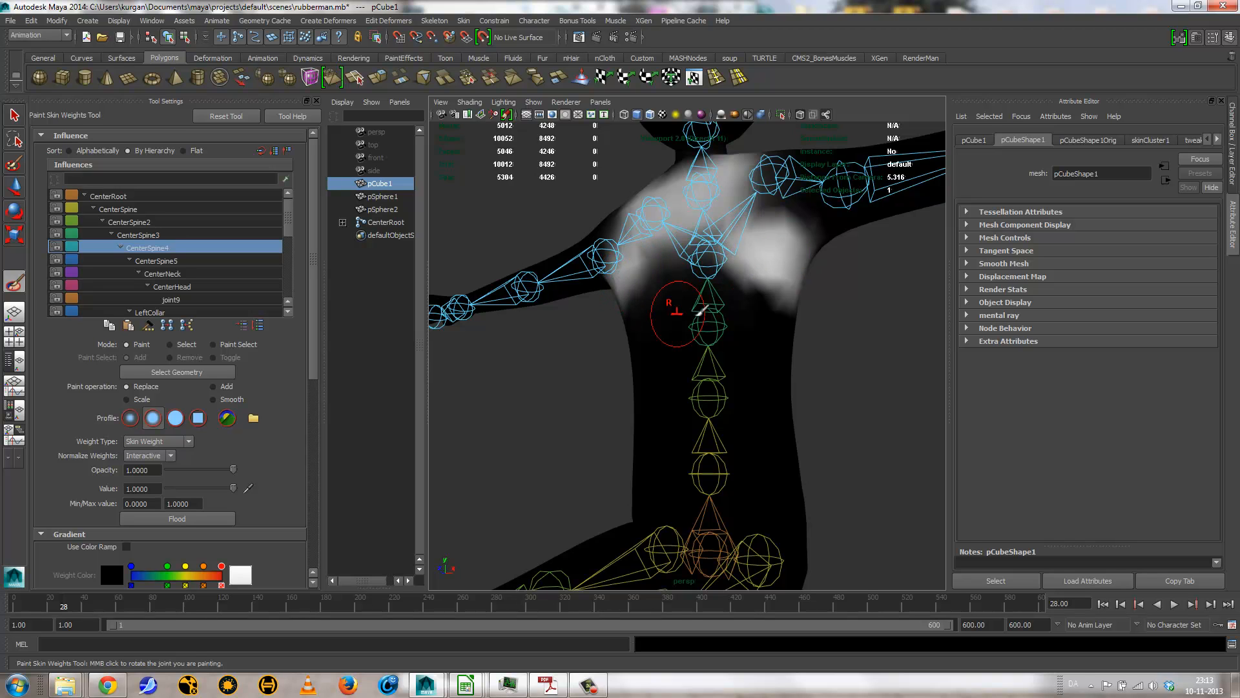
mouse_move(701, 311)
alt+mouse_down()
mouse_move(526, 355)
mouse_move(526, 291)
alt+mouse_up()
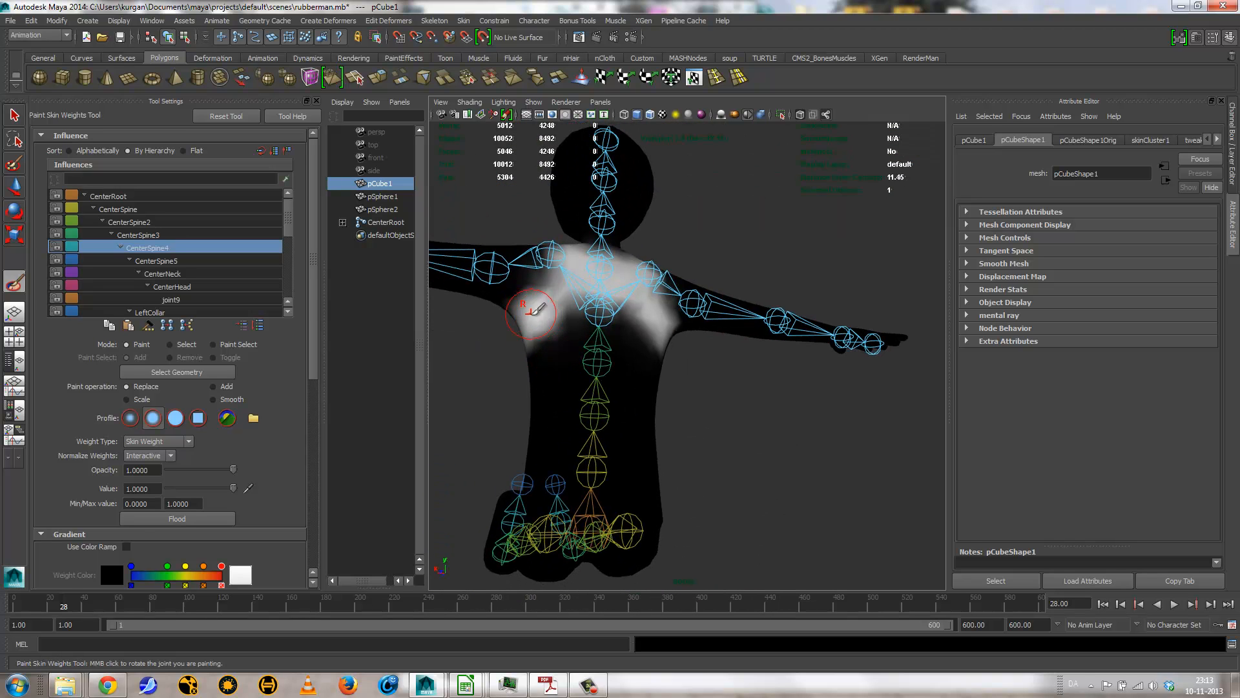
Step: Test the shoulder deformation by rotating the LeftShoulder joint to about -84° in Z and the LeftCollar joint to about 84° in Z
key(e)
click(490, 277)
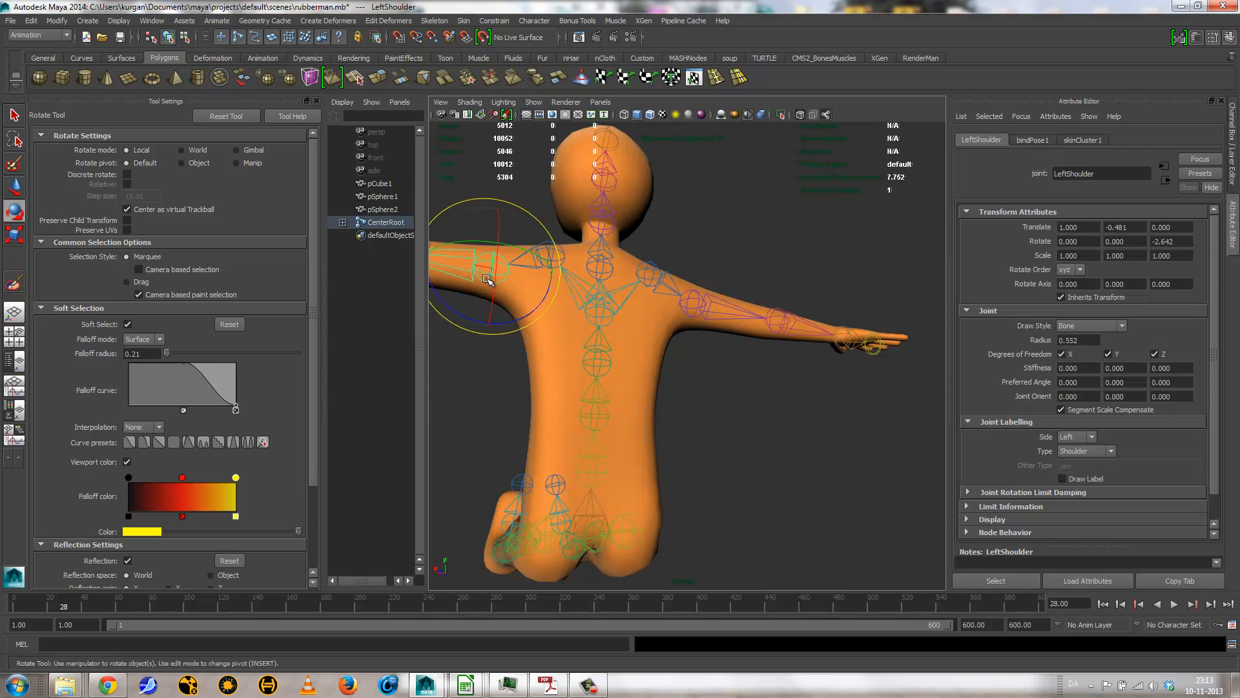
drag(471, 307, 568, 347)
scroll(538, 208, up, 3)
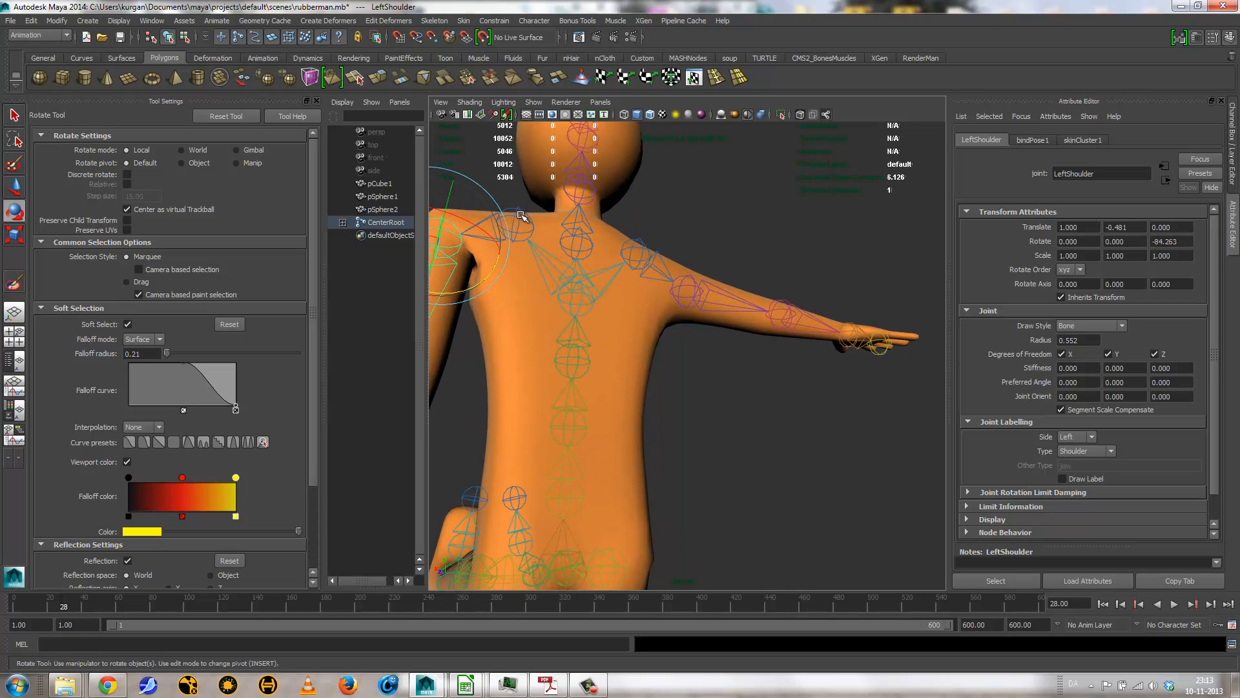
click(522, 215)
drag(470, 263, 526, 341)
drag(481, 241, 452, 152)
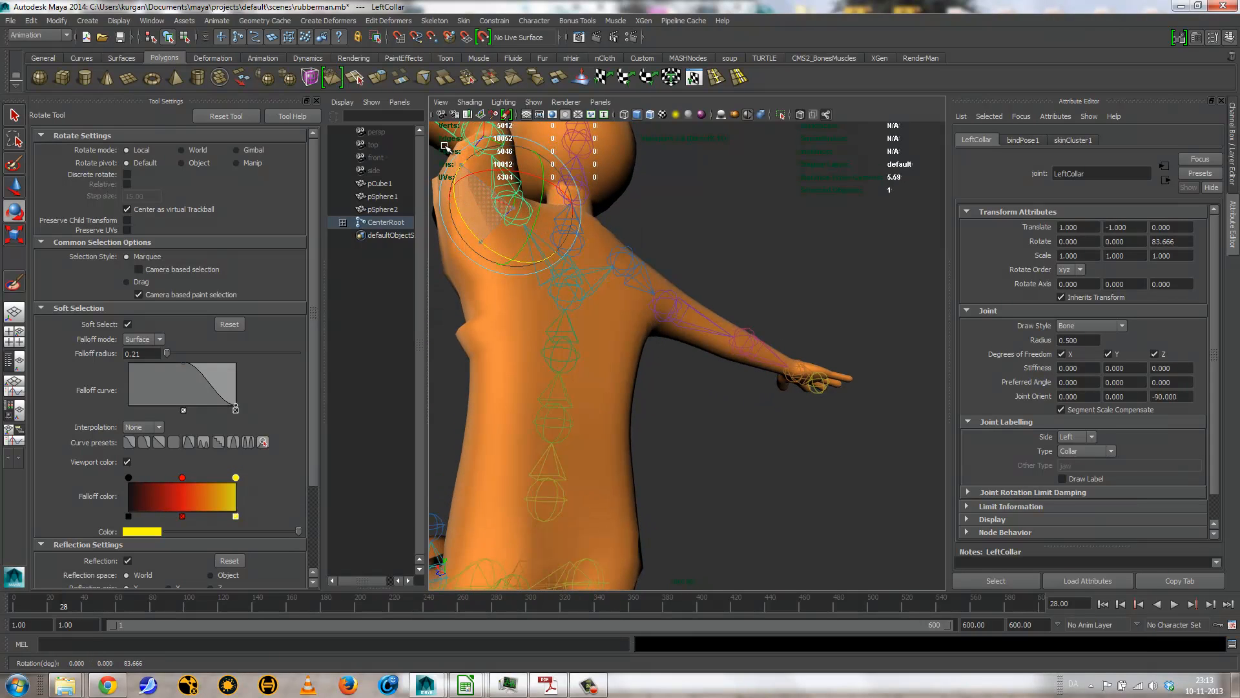
Step: Undo the test rotations of the LeftCollar and LeftShoulder joints
key(ctrl+z)
key(ctrl+z)
key(ctrl+z)
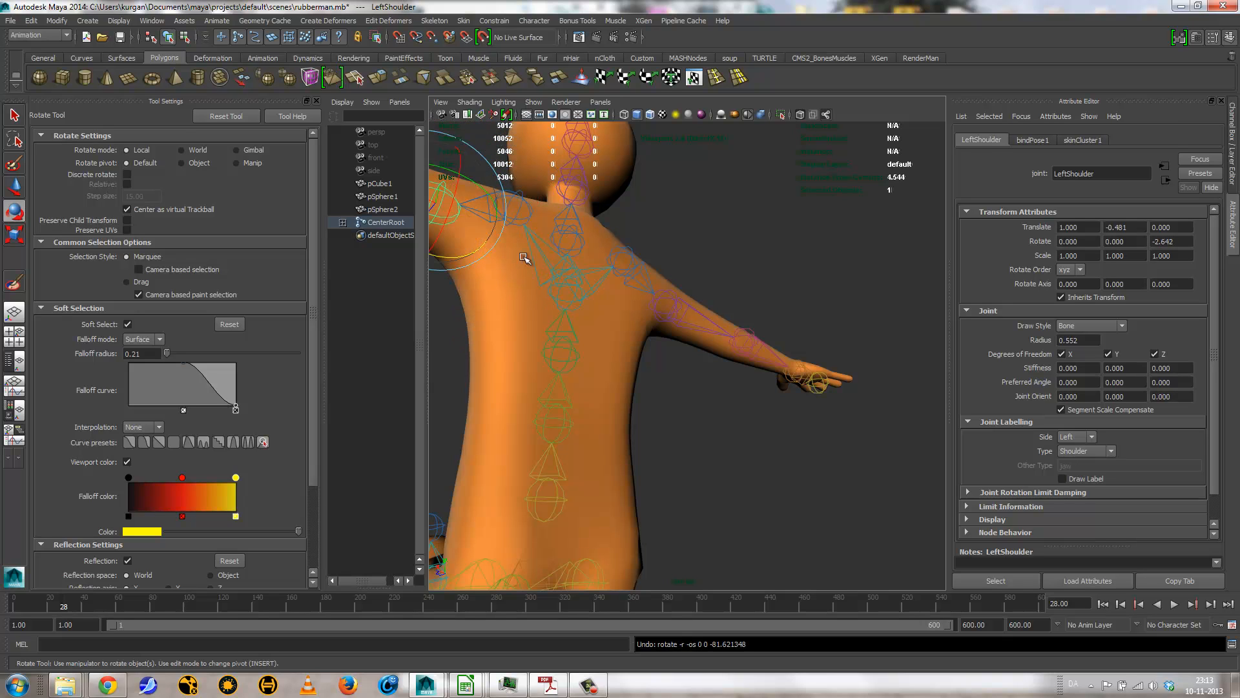
Step: Select the LeftShoulder and RightShoulder joints together and rotate both arms diagonally upward to test the armpit deformation
alt+middle_drag(639, 314, 720, 401)
click(742, 368)
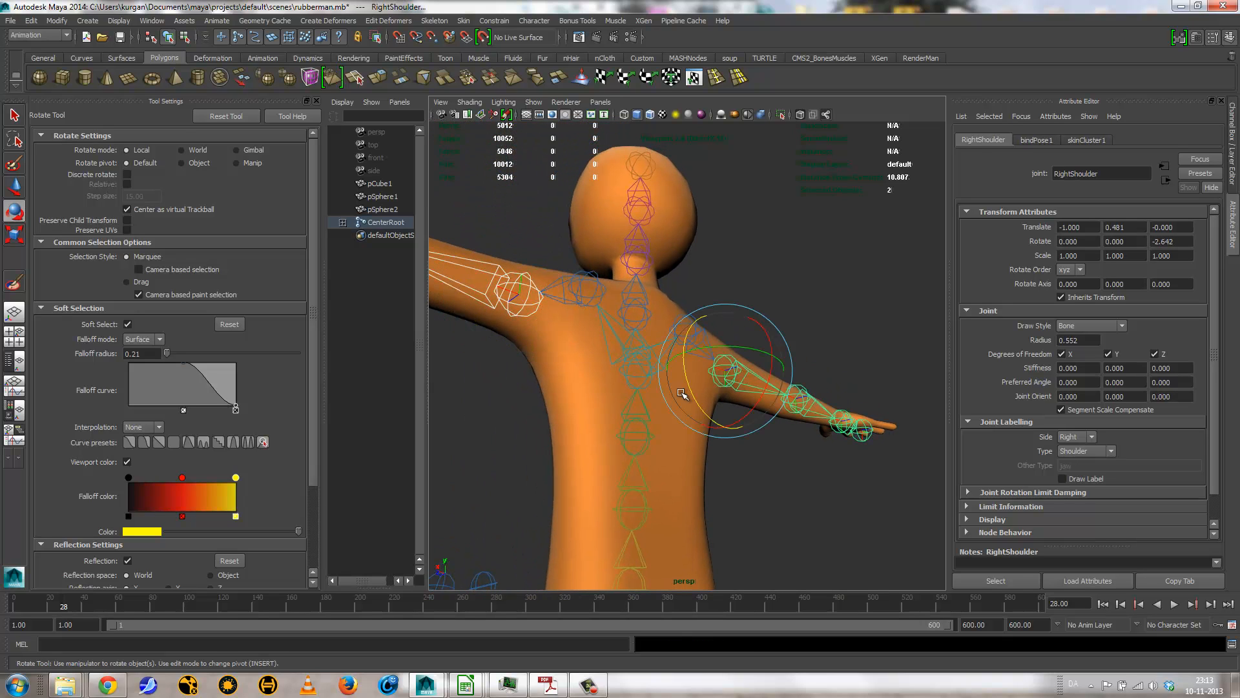
drag(694, 396, 730, 431)
alt+drag(637, 446, 587, 369)
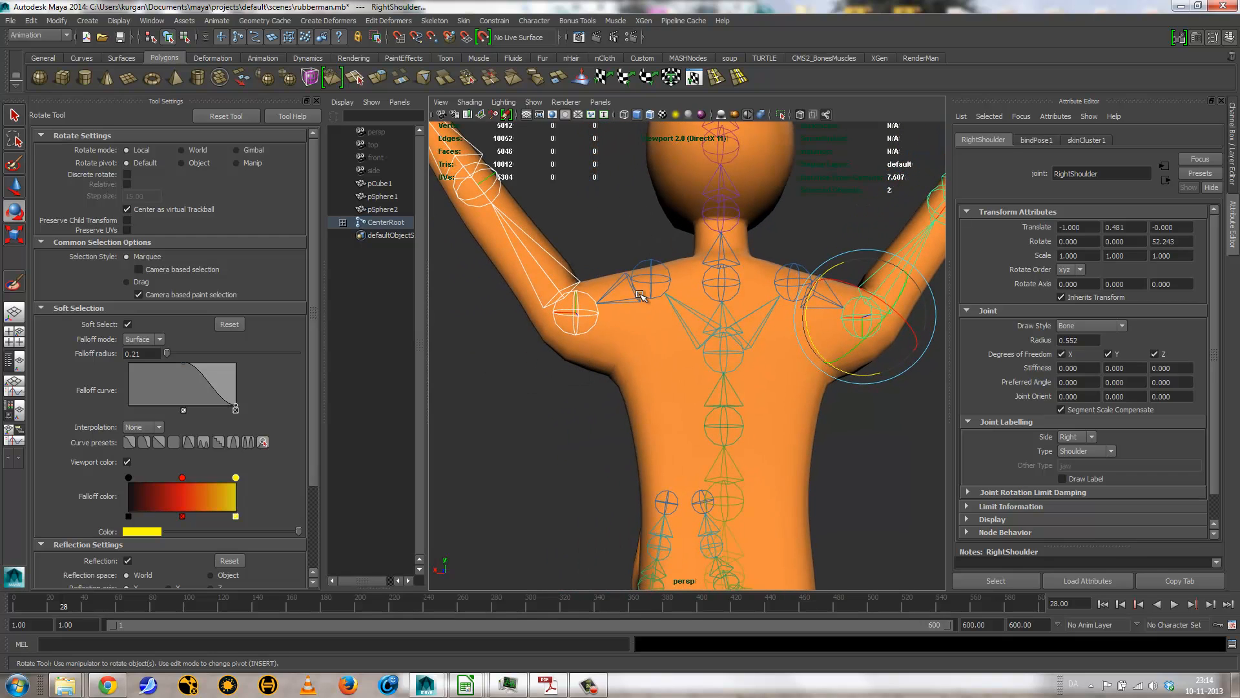
drag(808, 340, 806, 319)
mouse_move(612, 388)
alt+mouse_down()
mouse_move(698, 356)
mouse_move(571, 371)
mouse_move(534, 359)
mouse_move(559, 356)
mouse_move(553, 297)
alt+mouse_up()
Step: Reselect the body mesh, activate the Paint Skin Weights Tool and choose LeftShoulder as the influence
click(578, 364)
click(14, 281)
right_drag(553, 298, 562, 266)
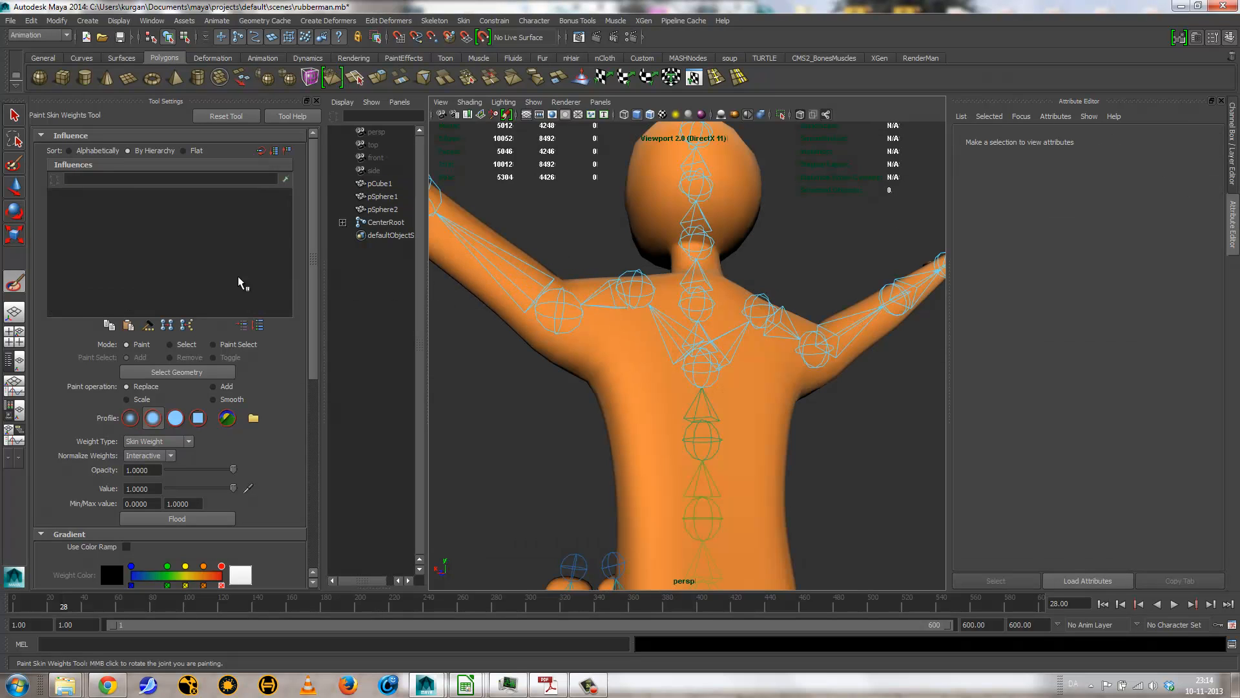
key(q)
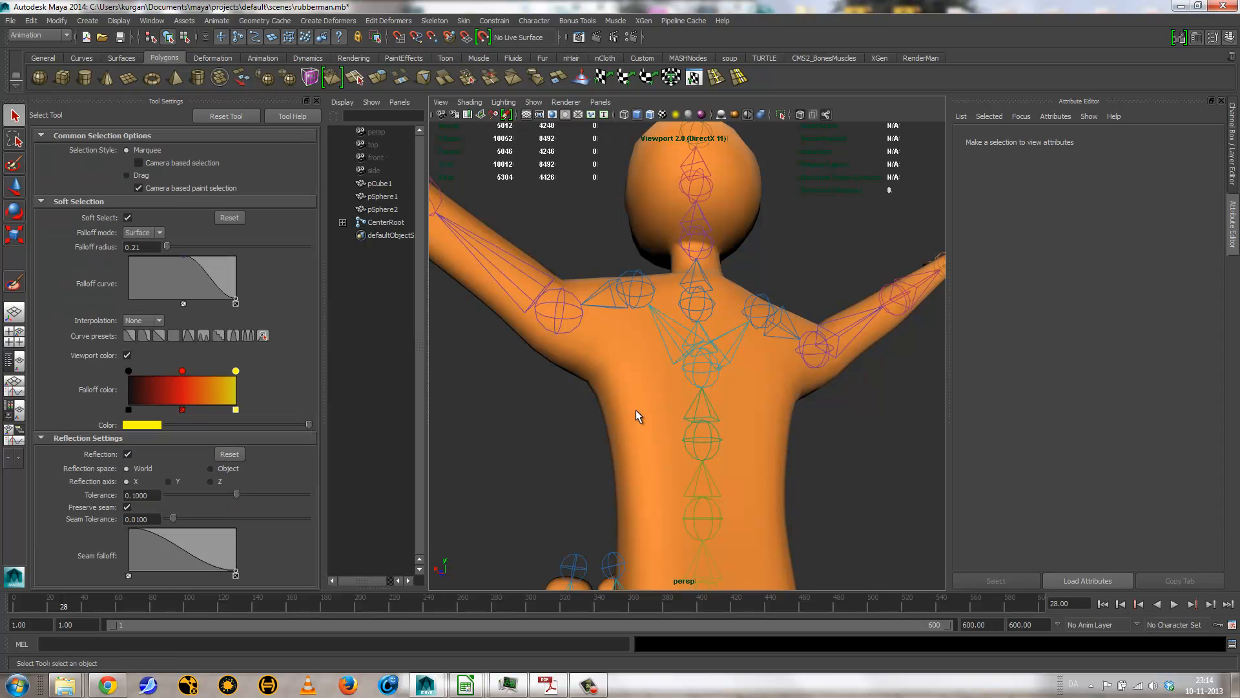
click(637, 417)
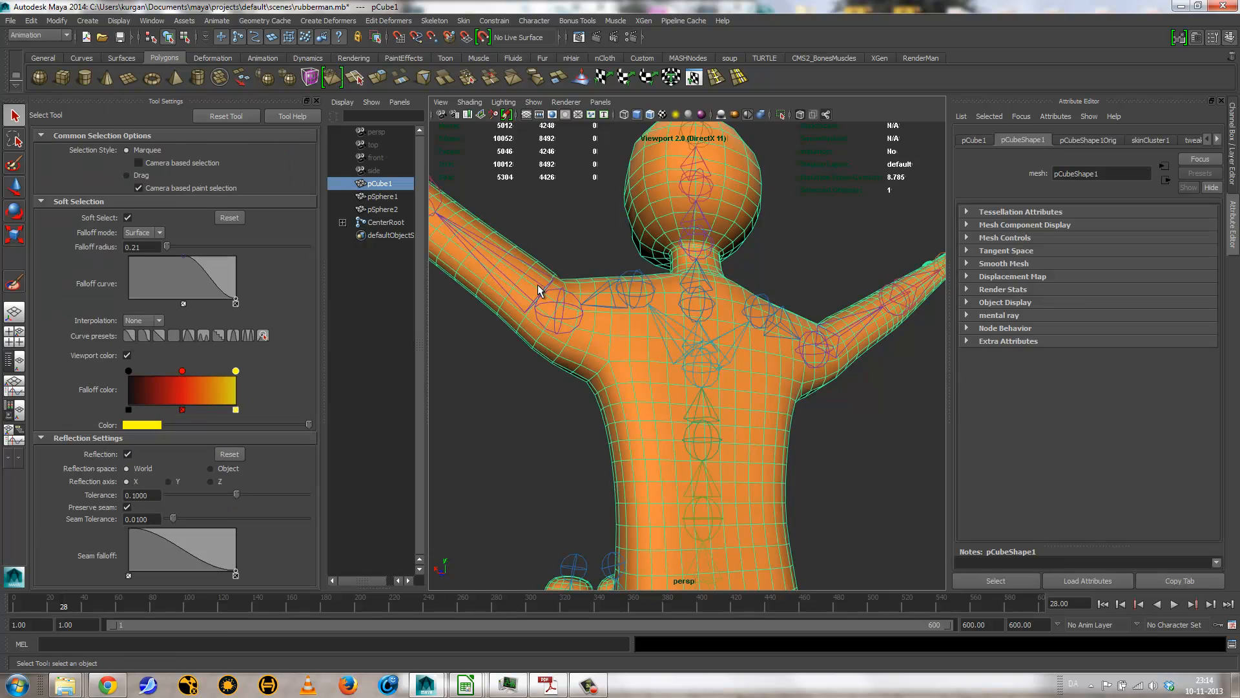
click(12, 278)
right_click(560, 319)
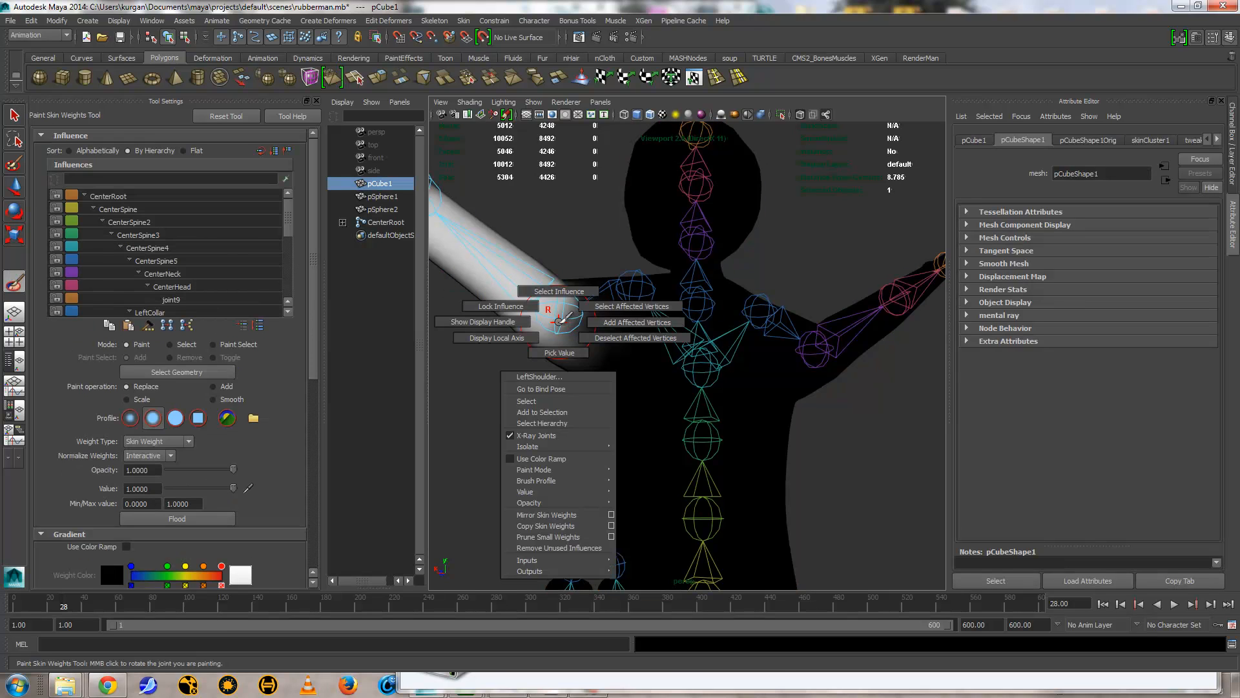
mouse_move(559, 319)
alt+mouse_down()
mouse_move(595, 374)
mouse_move(594, 360)
mouse_move(573, 381)
mouse_move(569, 366)
alt+mouse_up()
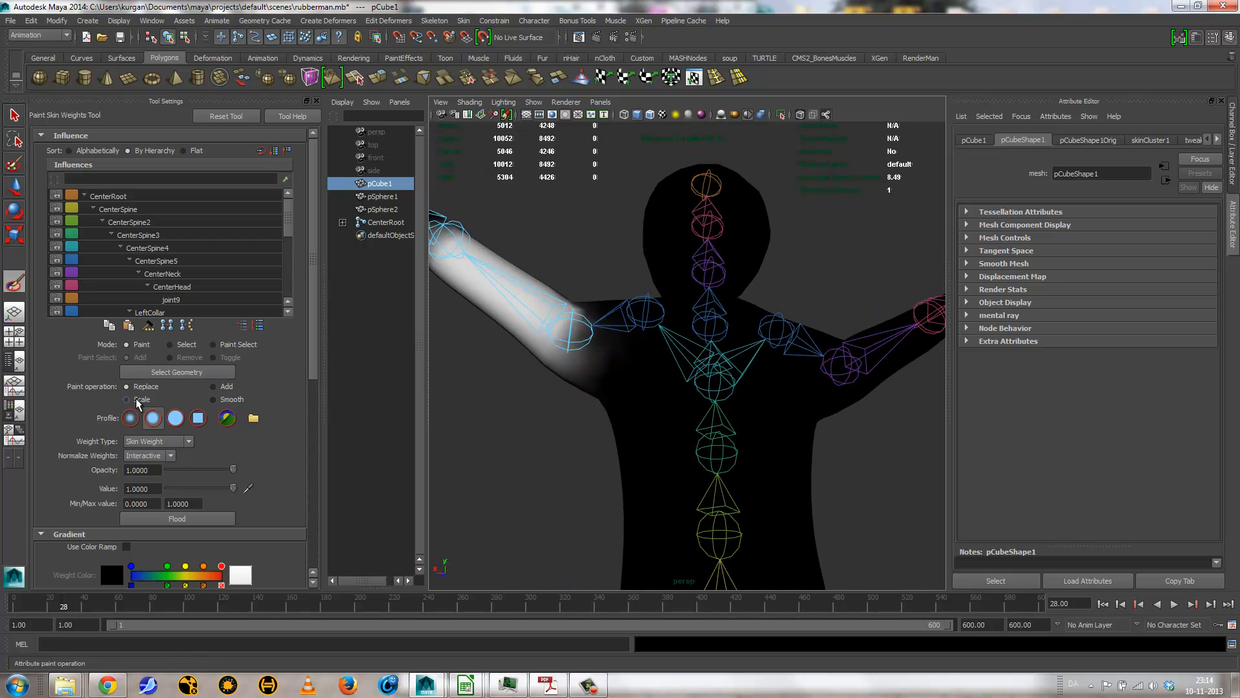
Step: Set the brush opacity to 0.3010 and lightly paint LeftShoulder weight around the left armpit and shoulder
click(187, 469)
drag(590, 378, 607, 362)
alt+drag(618, 390, 765, 393)
mouse_move(589, 316)
mouse_down()
mouse_move(580, 308)
mouse_move(608, 323)
mouse_up()
alt+drag(670, 349, 739, 423)
Step: Choose CenterSpine4 as the influence, raise the opacity to 1, and paint its weight below the left armpit
right_drag(724, 375, 722, 321)
mouse_move(593, 401)
alt+mouse_down()
mouse_move(657, 389)
mouse_move(575, 370)
alt+mouse_up()
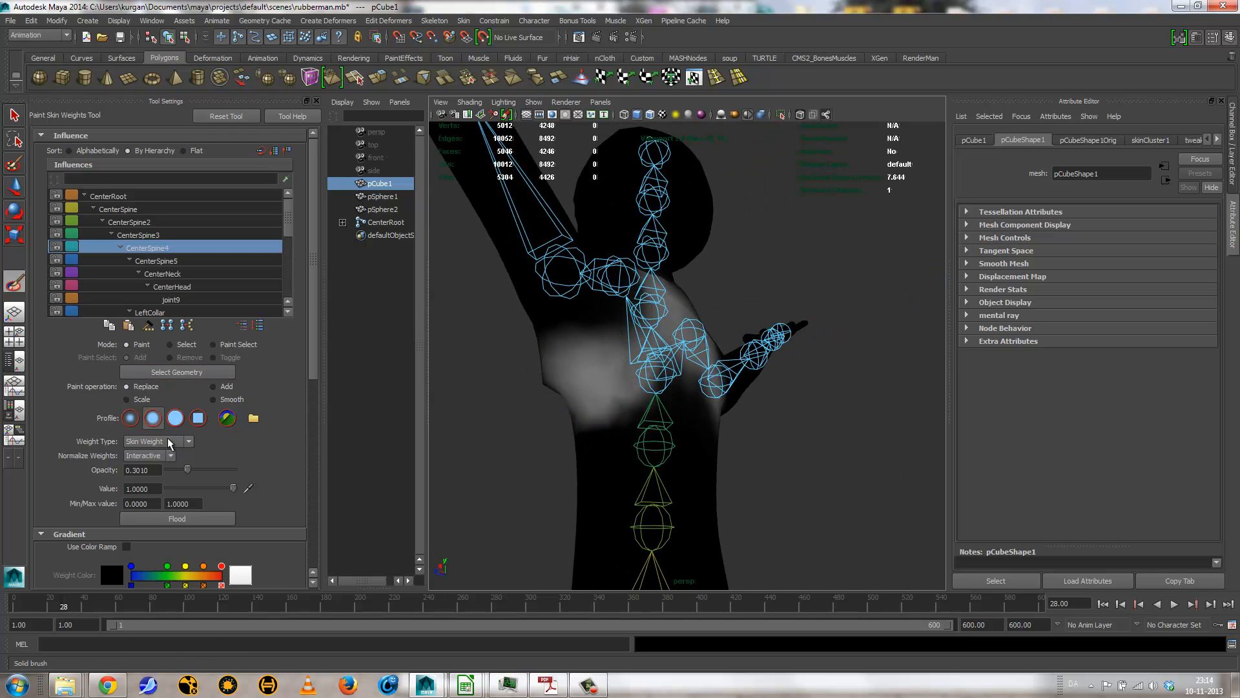
drag(197, 472, 285, 481)
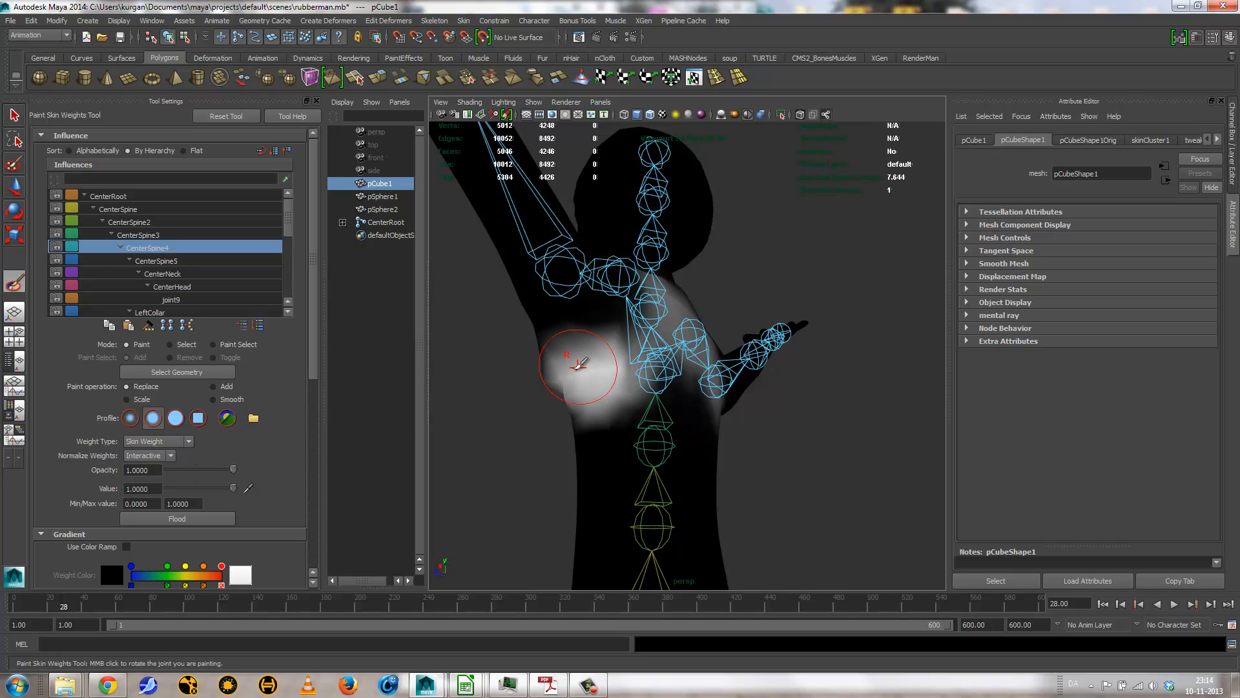
mouse_move(587, 376)
mouse_down()
mouse_move(586, 363)
mouse_move(690, 401)
mouse_move(730, 387)
mouse_move(669, 358)
mouse_move(667, 336)
mouse_move(677, 371)
mouse_move(517, 372)
mouse_move(602, 369)
mouse_up()
alt+drag(602, 369, 549, 373)
mouse_move(610, 362)
mouse_down()
mouse_move(622, 360)
mouse_move(518, 407)
mouse_move(562, 396)
mouse_up()
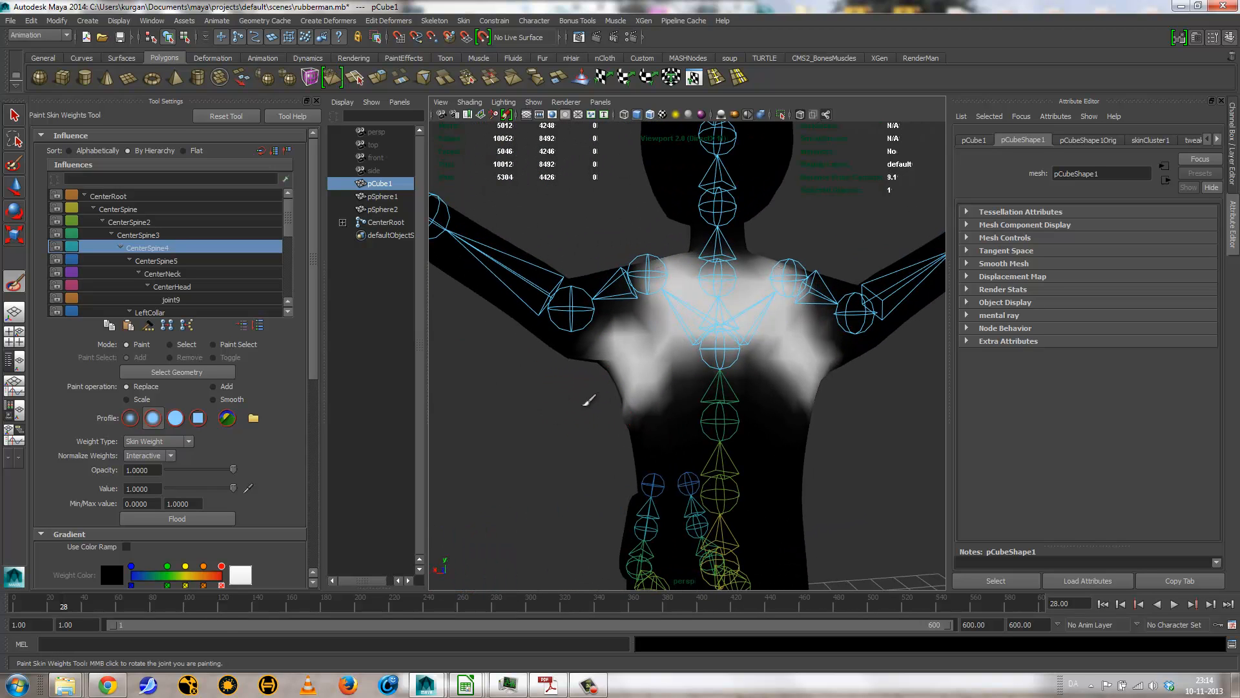
alt+drag(589, 352, 459, 360)
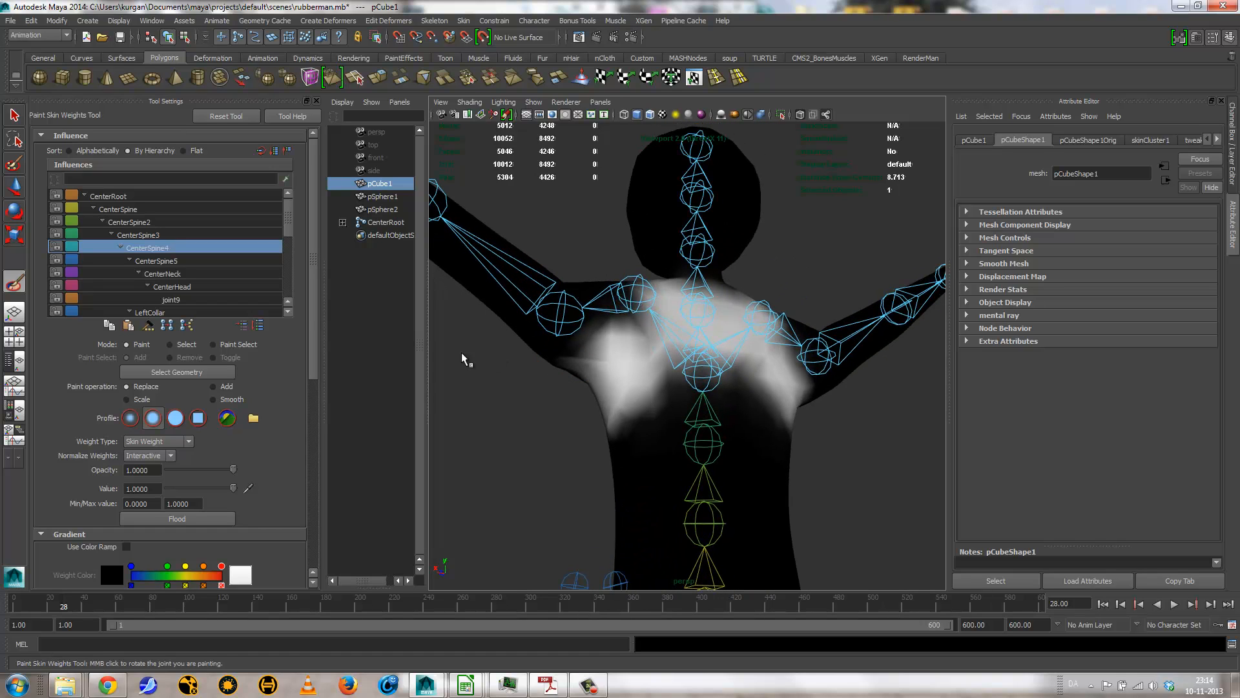
Step: Smooth the CenterSpine4 weight around the left armpit with the Smooth operation, then flood the smoothing over the whole mesh
click(213, 399)
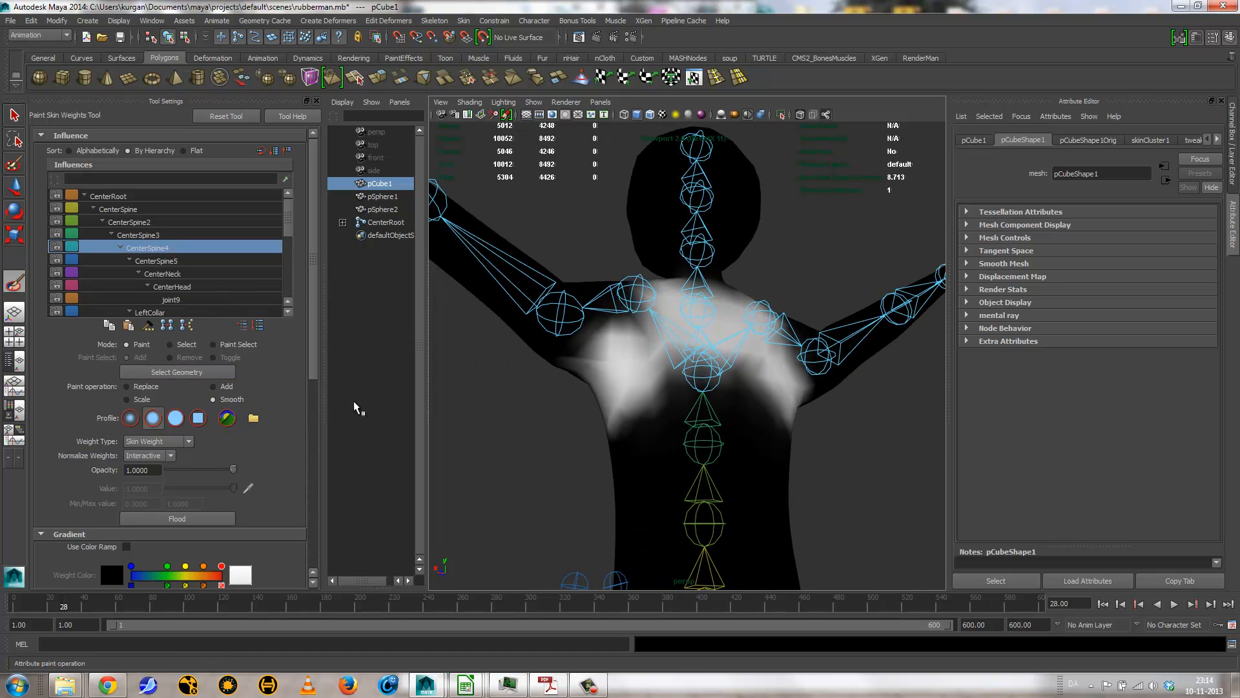
mouse_move(582, 355)
alt+mouse_down()
mouse_move(665, 263)
mouse_move(620, 326)
mouse_move(568, 355)
alt+mouse_up()
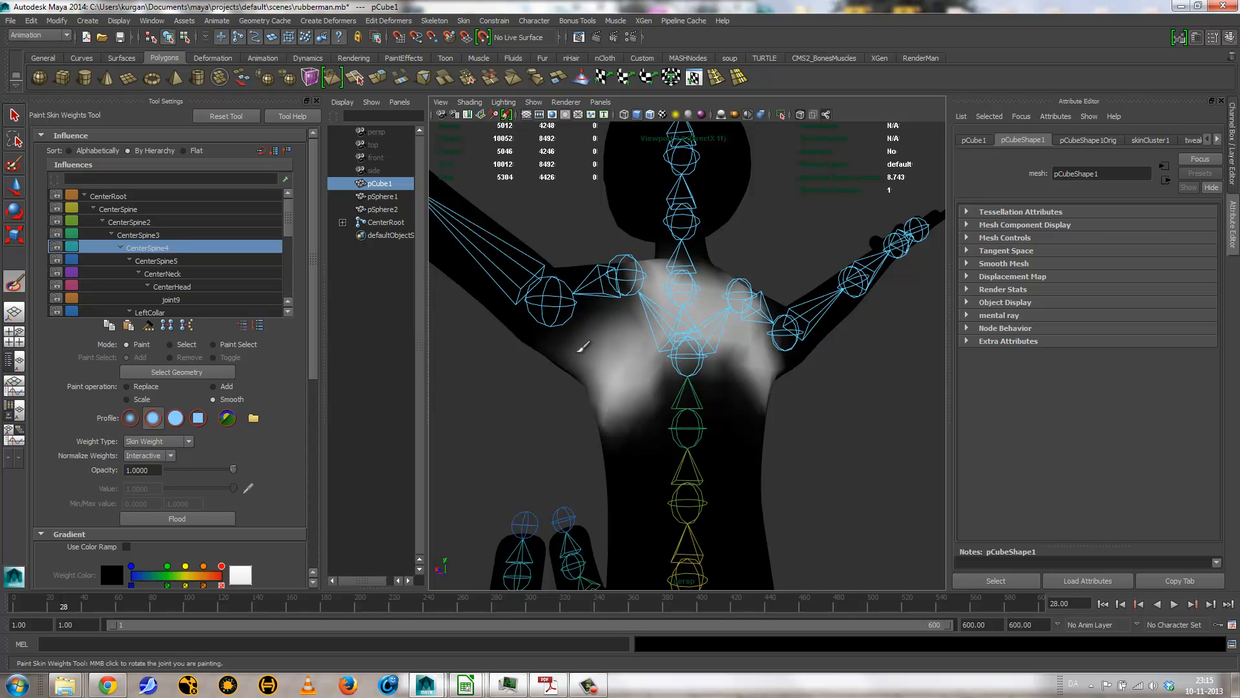
mouse_move(697, 423)
alt+mouse_down()
mouse_move(813, 349)
mouse_move(530, 352)
mouse_move(511, 300)
alt+mouse_up()
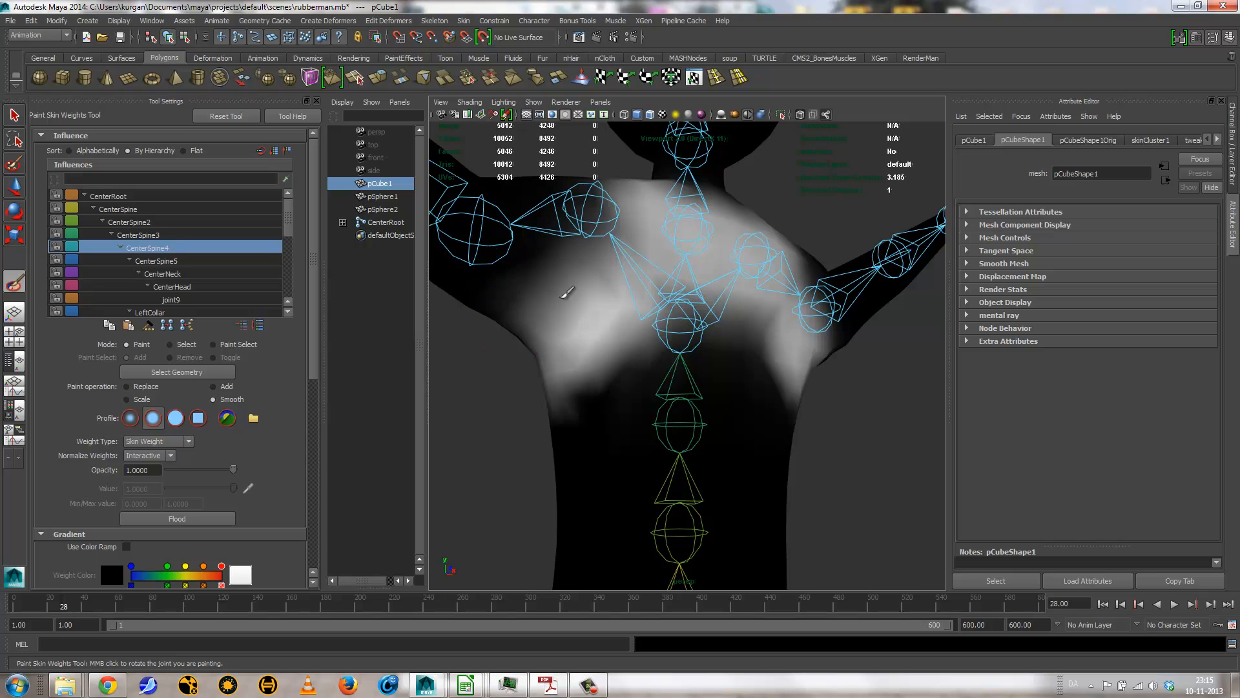
drag(566, 350, 594, 350)
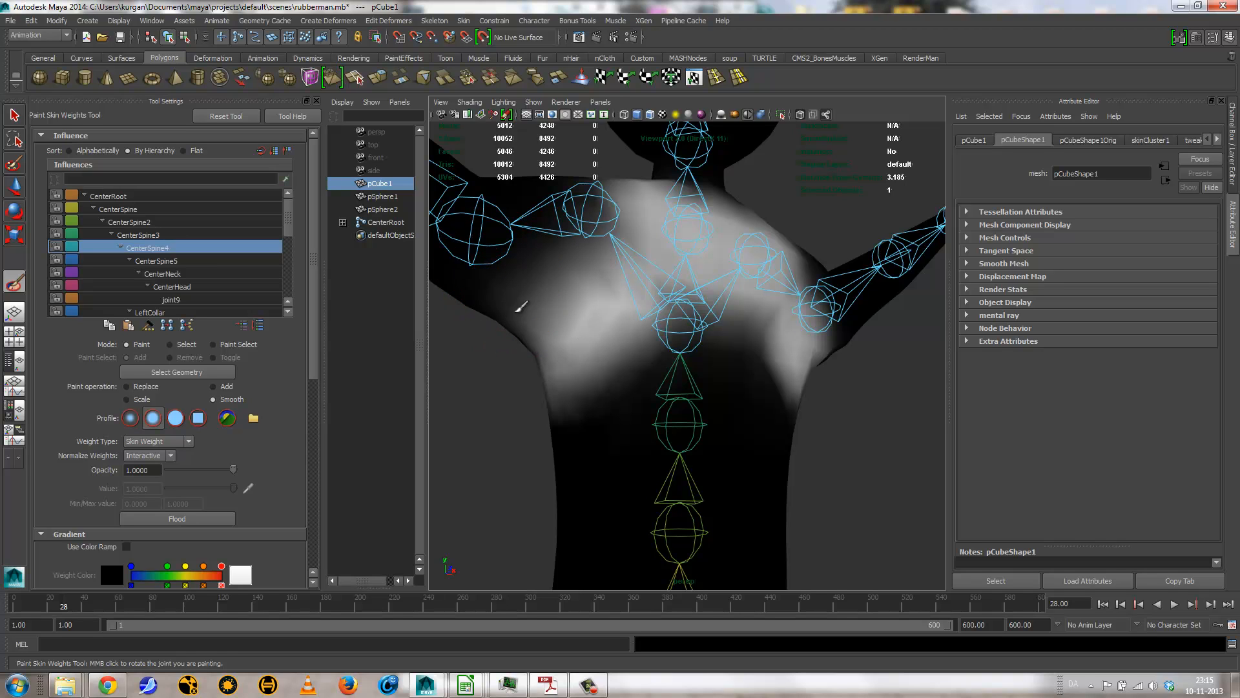
click(196, 520)
Step: Choose CenterNeck as the influence, switch to the Replace operation, and paint its weight across the lower part of the head
alt+drag(517, 452, 725, 354)
right_drag(713, 250, 713, 217)
alt+drag(795, 314, 725, 235)
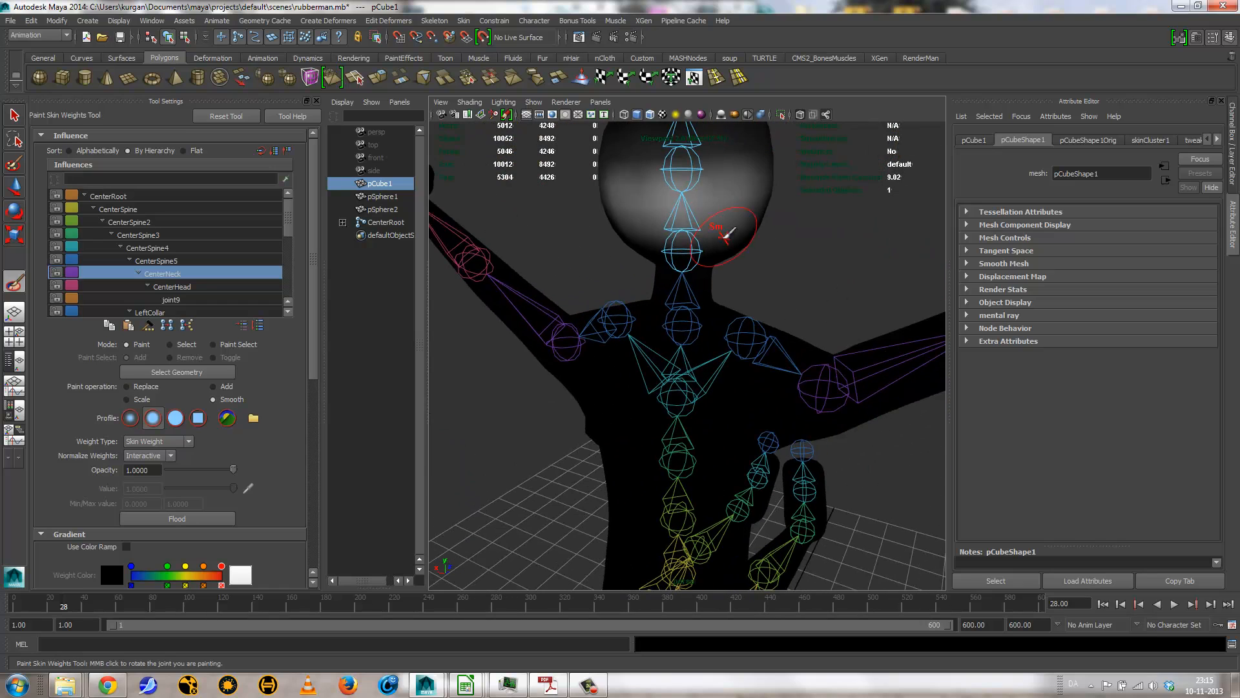
click(138, 386)
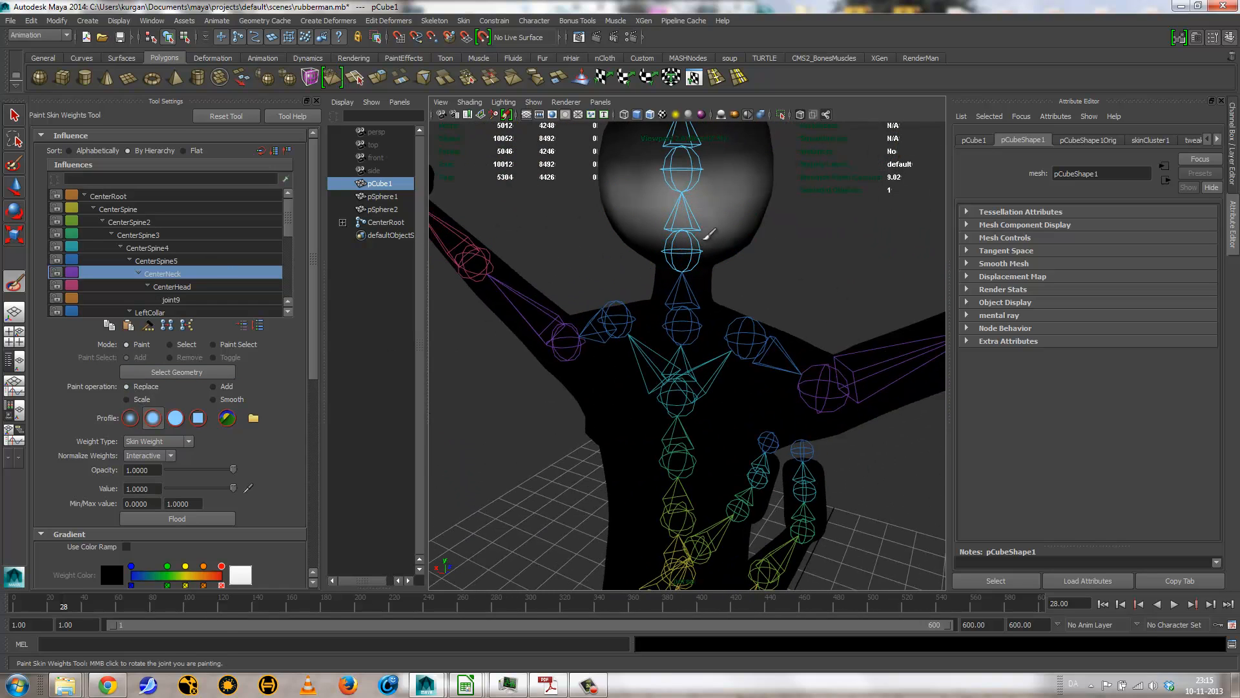
mouse_move(709, 234)
mouse_down()
mouse_move(615, 221)
mouse_move(652, 250)
mouse_move(678, 239)
mouse_up()
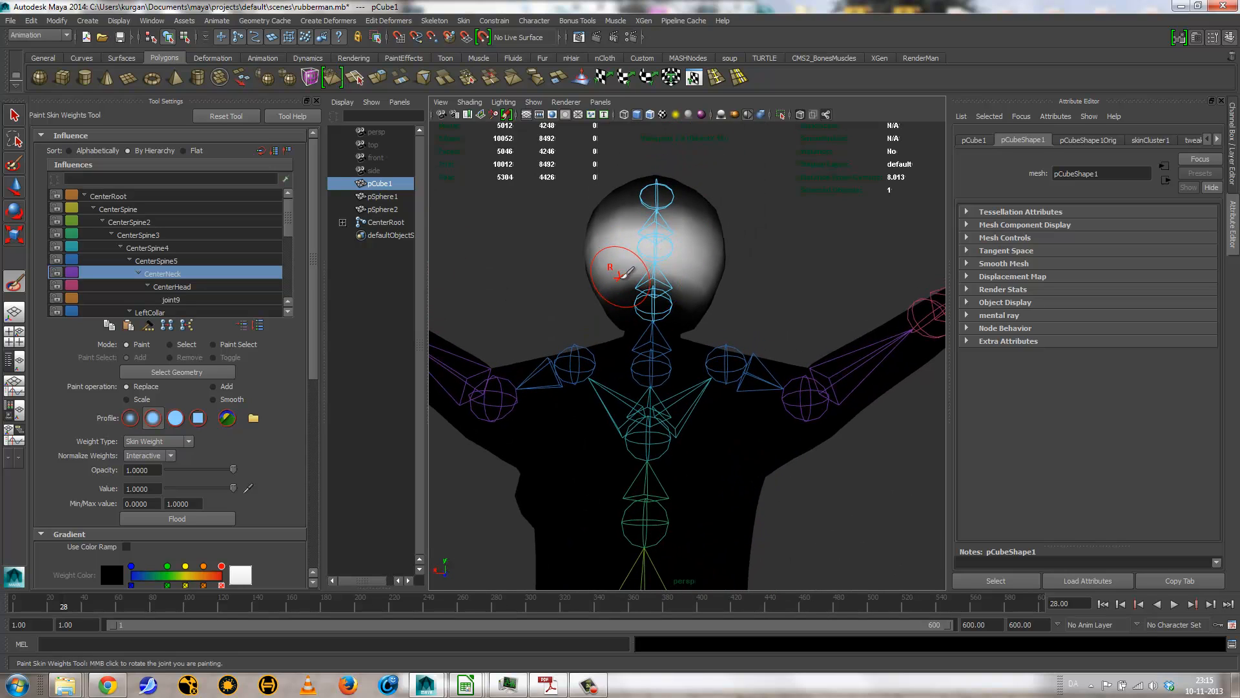
mouse_move(619, 275)
mouse_down()
mouse_move(700, 290)
mouse_move(607, 284)
mouse_move(633, 308)
mouse_move(703, 292)
mouse_up()
key(ctrl+z)
mouse_move(611, 284)
mouse_down()
mouse_move(638, 274)
mouse_move(604, 312)
mouse_move(679, 288)
mouse_move(730, 227)
mouse_move(706, 233)
mouse_move(682, 188)
mouse_move(698, 218)
mouse_move(731, 201)
mouse_move(669, 304)
mouse_move(714, 288)
mouse_move(704, 339)
mouse_up()
Step: Leave weight painting and select the CenterRoot joint at the hips
alt+right_drag(706, 343, 575, 368)
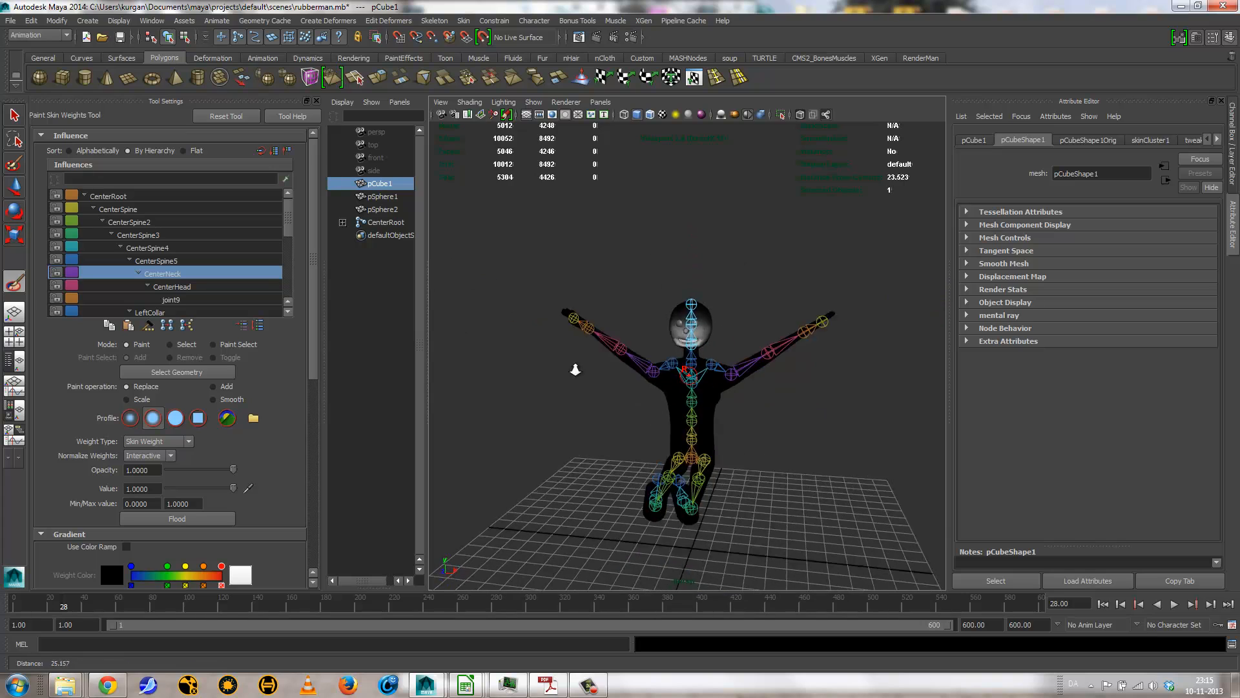
mouse_move(576, 368)
alt+mouse_down()
mouse_move(659, 382)
mouse_move(644, 378)
mouse_move(679, 448)
alt+mouse_up()
key(q)
alt+middle_drag(678, 447, 615, 333)
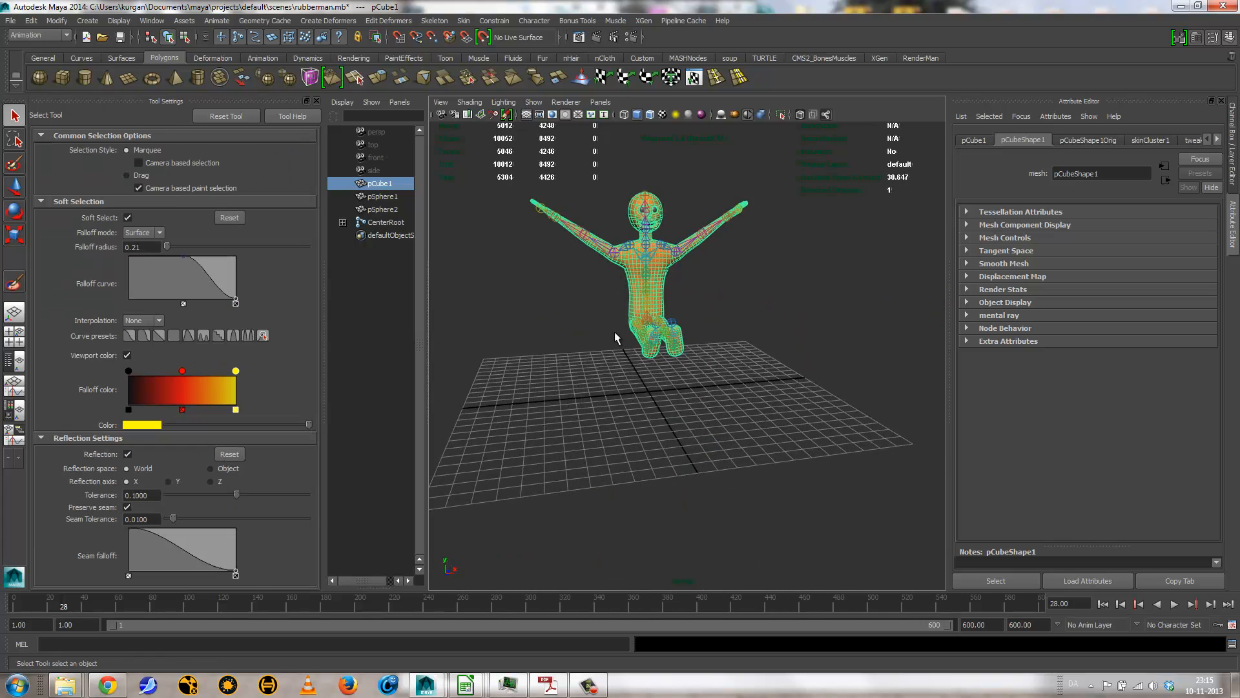
alt+right_drag(616, 334, 629, 345)
alt+drag(630, 346, 579, 294)
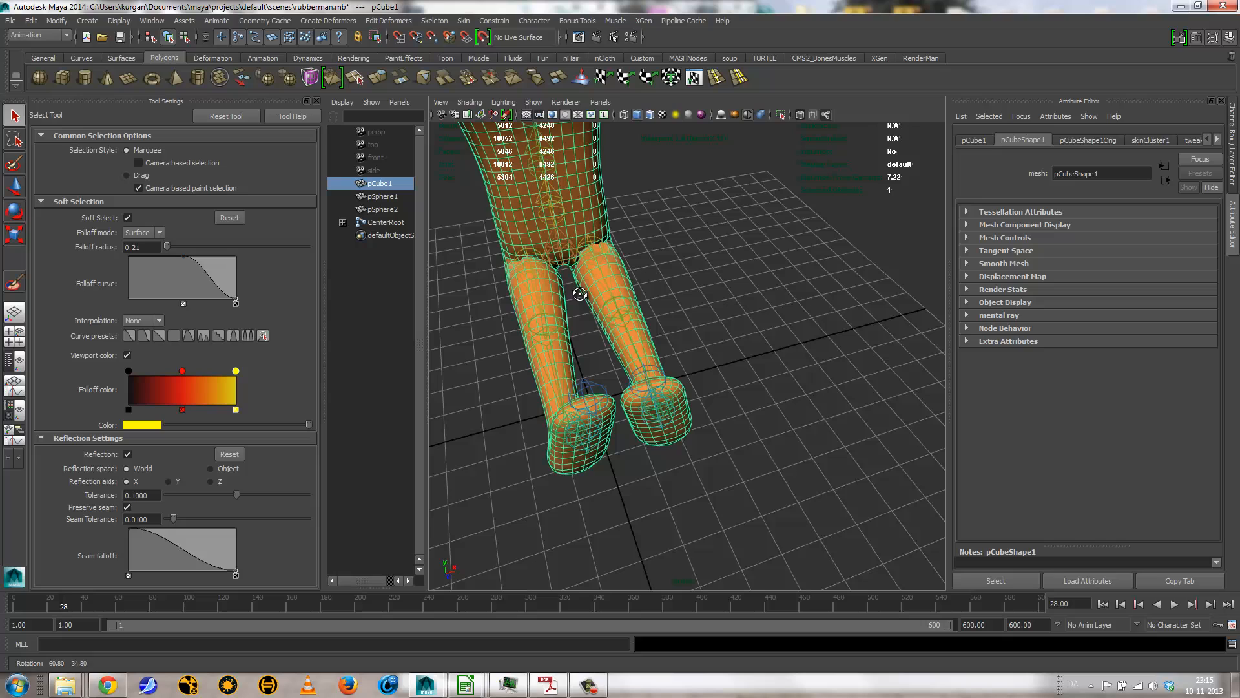
click(571, 254)
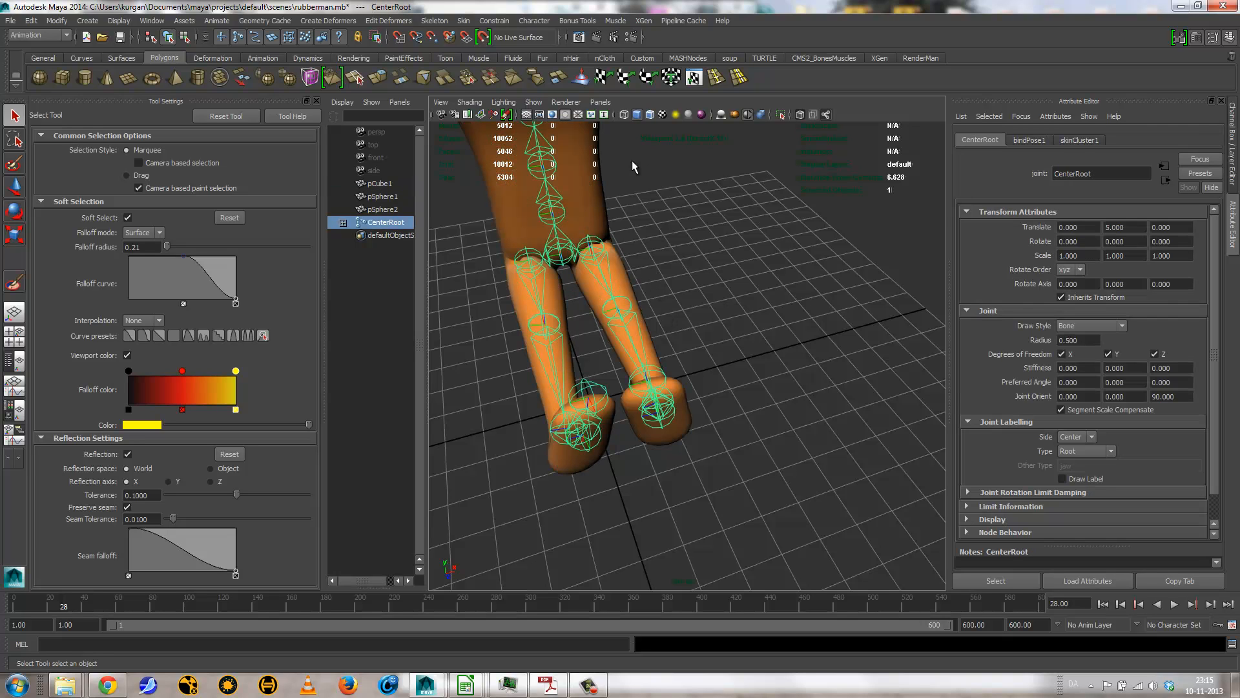
Step: Return the CenterRoot skeleton to its bind pose
click(463, 22)
mouse_move(488, 79)
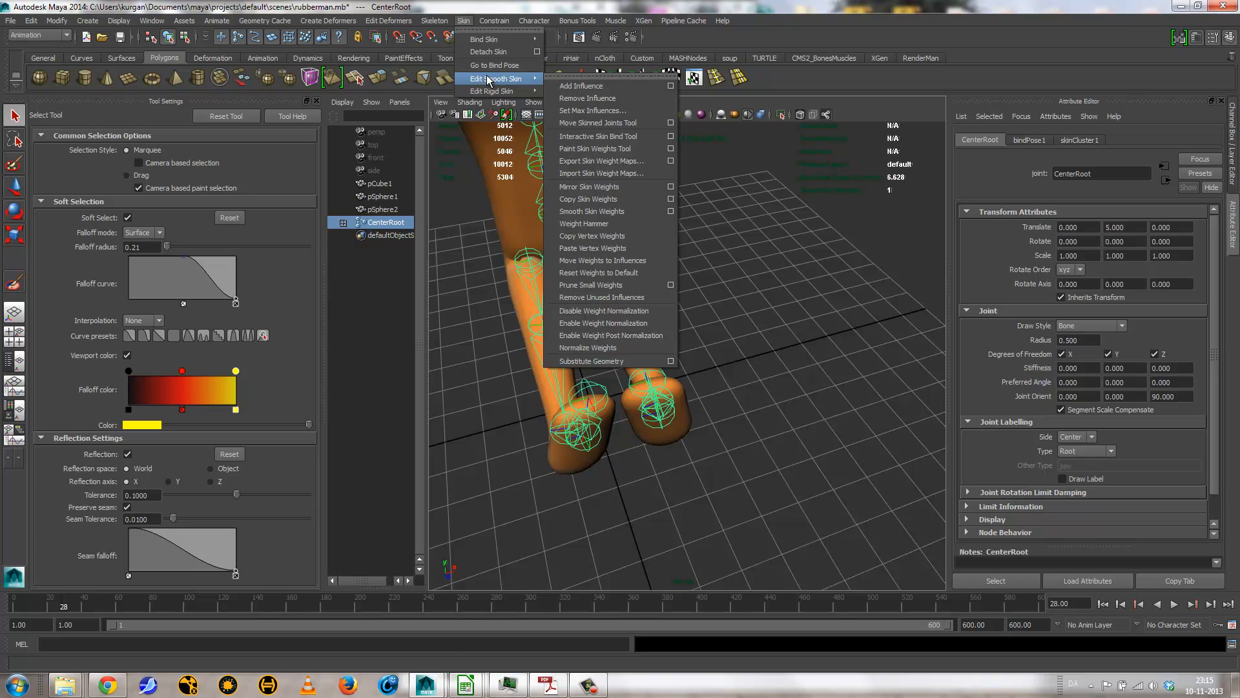
click(423, 20)
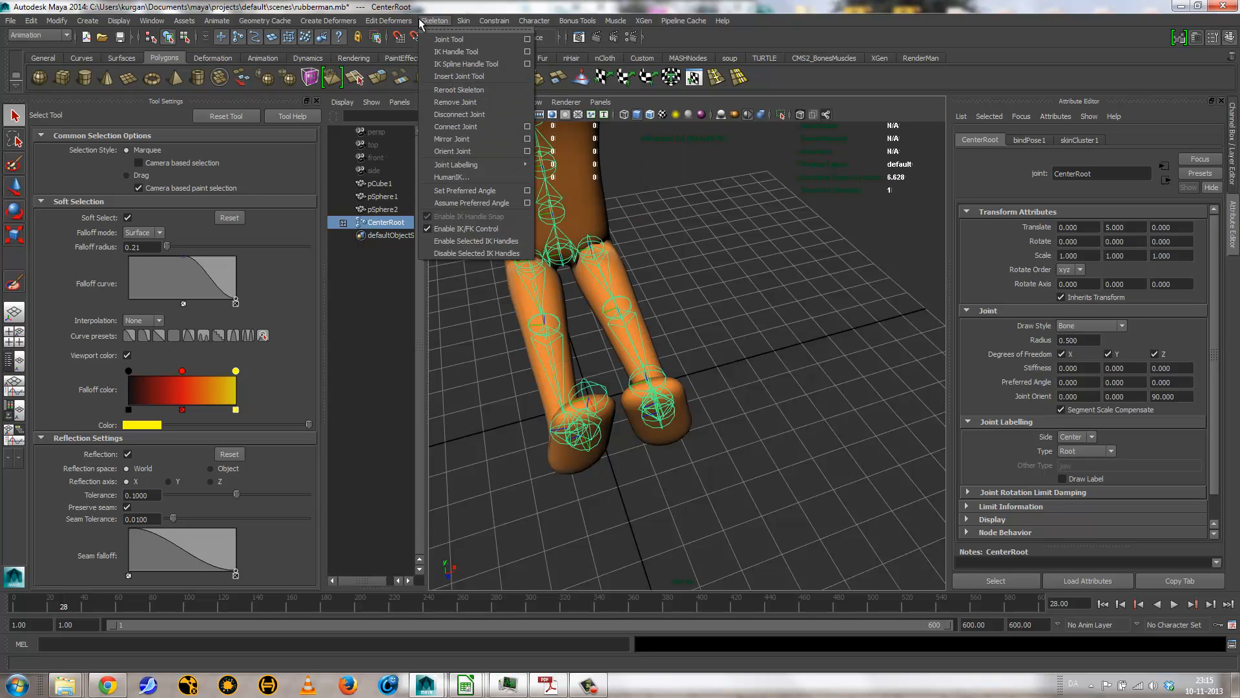
click(421, 20)
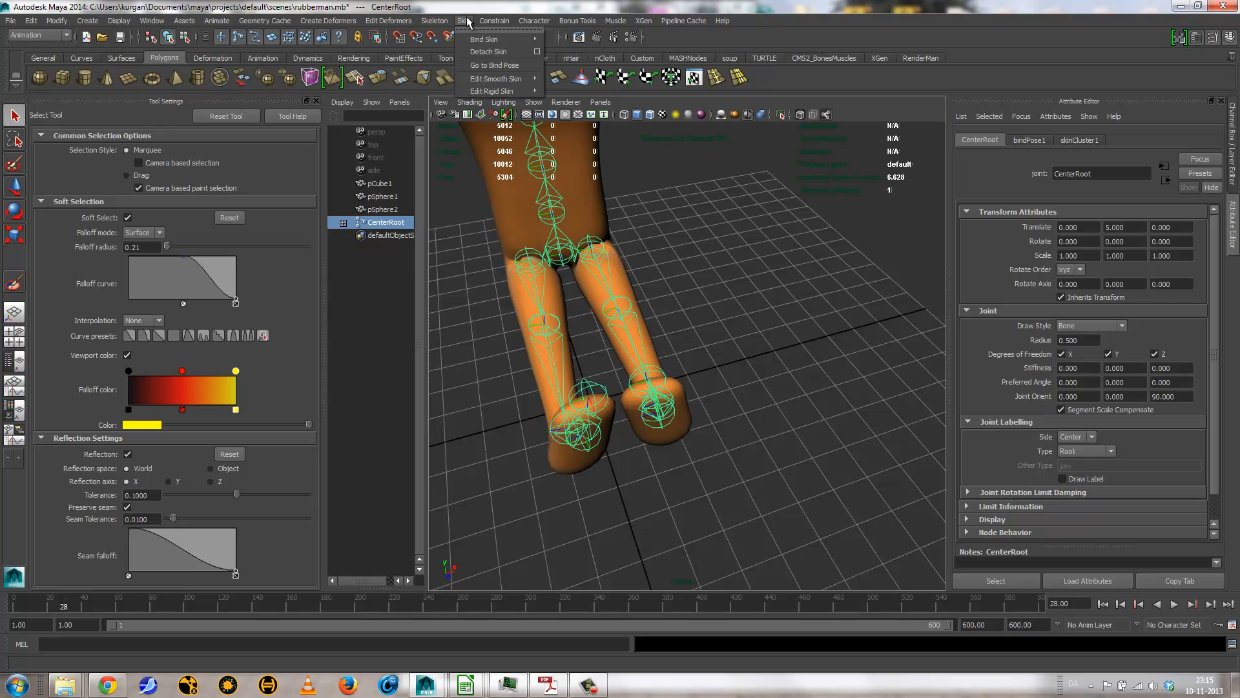
click(463, 21)
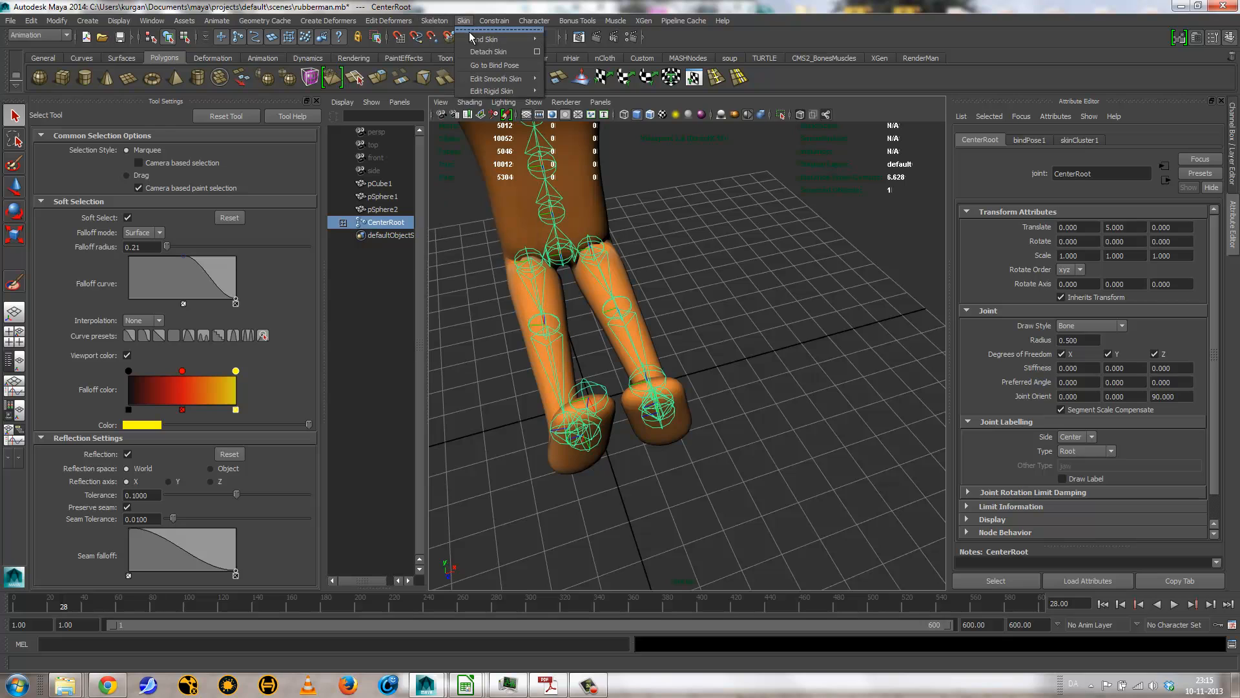
click(479, 65)
alt+right_drag(581, 255, 426, 249)
alt+drag(601, 293, 783, 327)
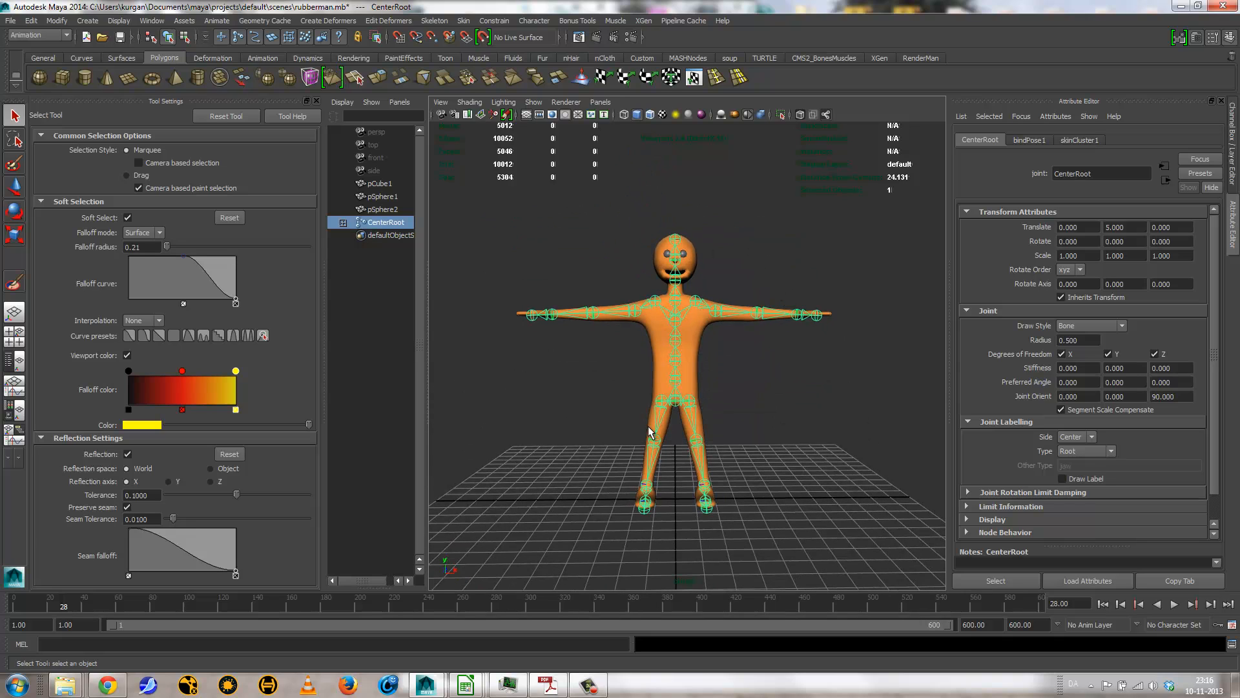
Step: Test-rotate CenterRoot about 41 degrees around Z, undo the rotation, and turn on textured shaded display
key(e)
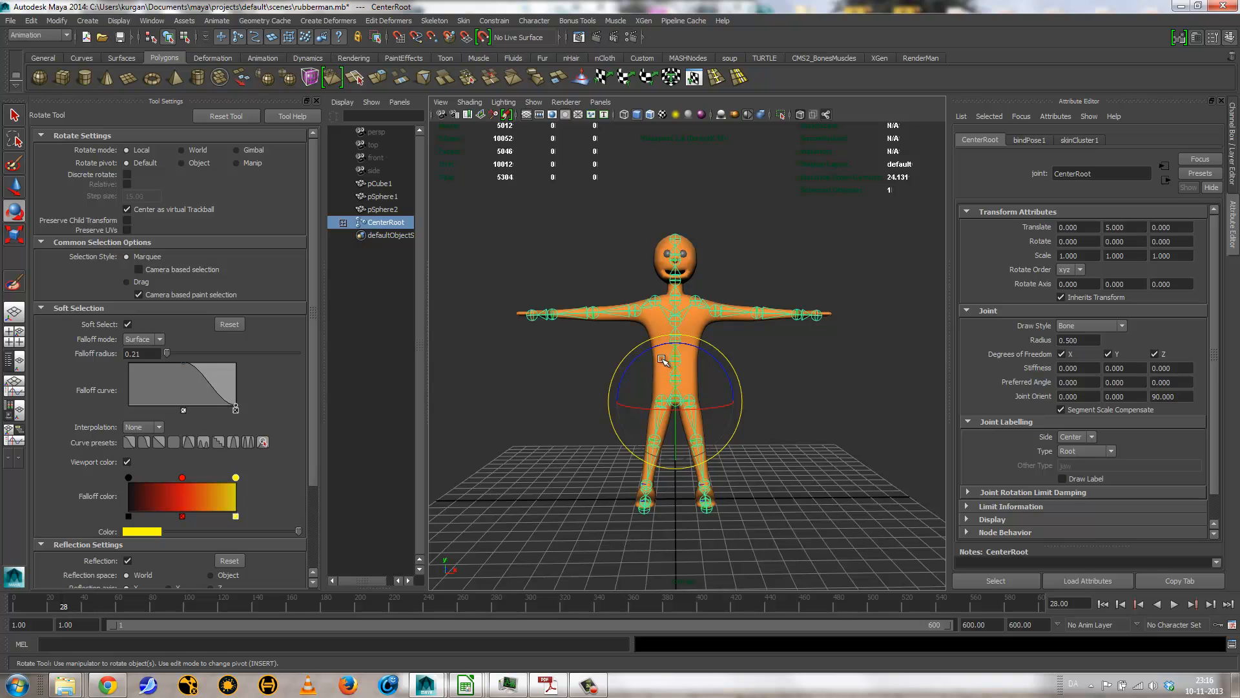
drag(657, 348, 578, 344)
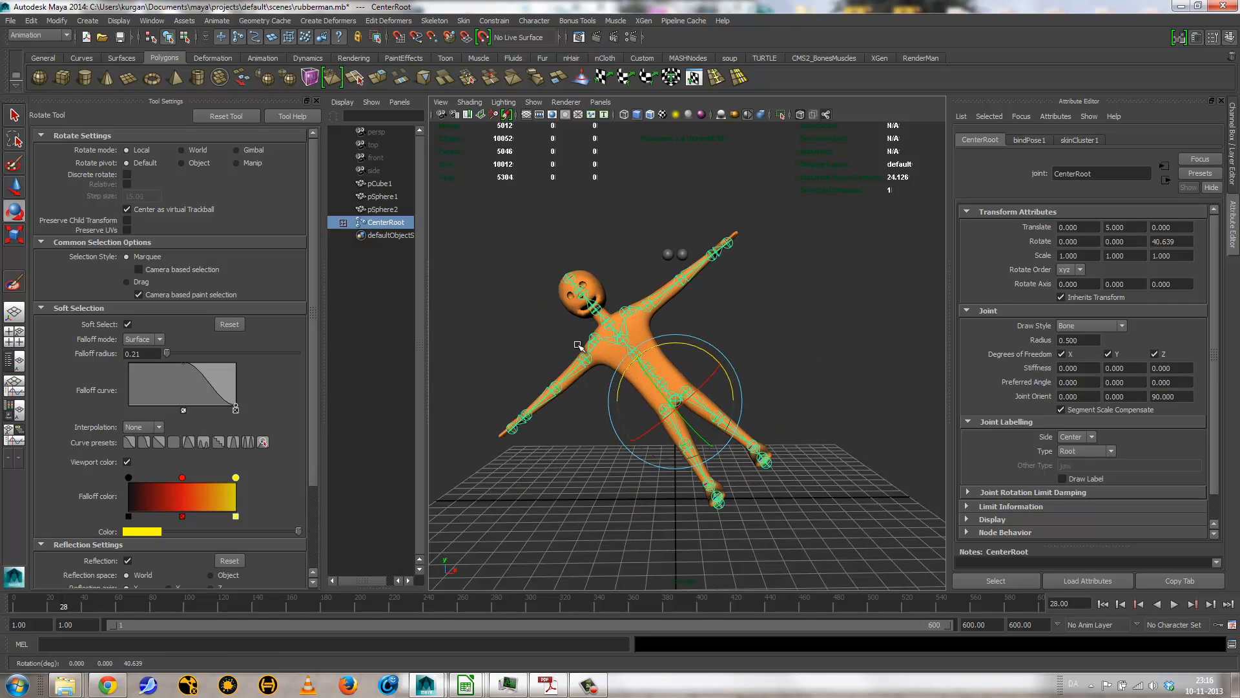
key(ctrl+z)
key(6)
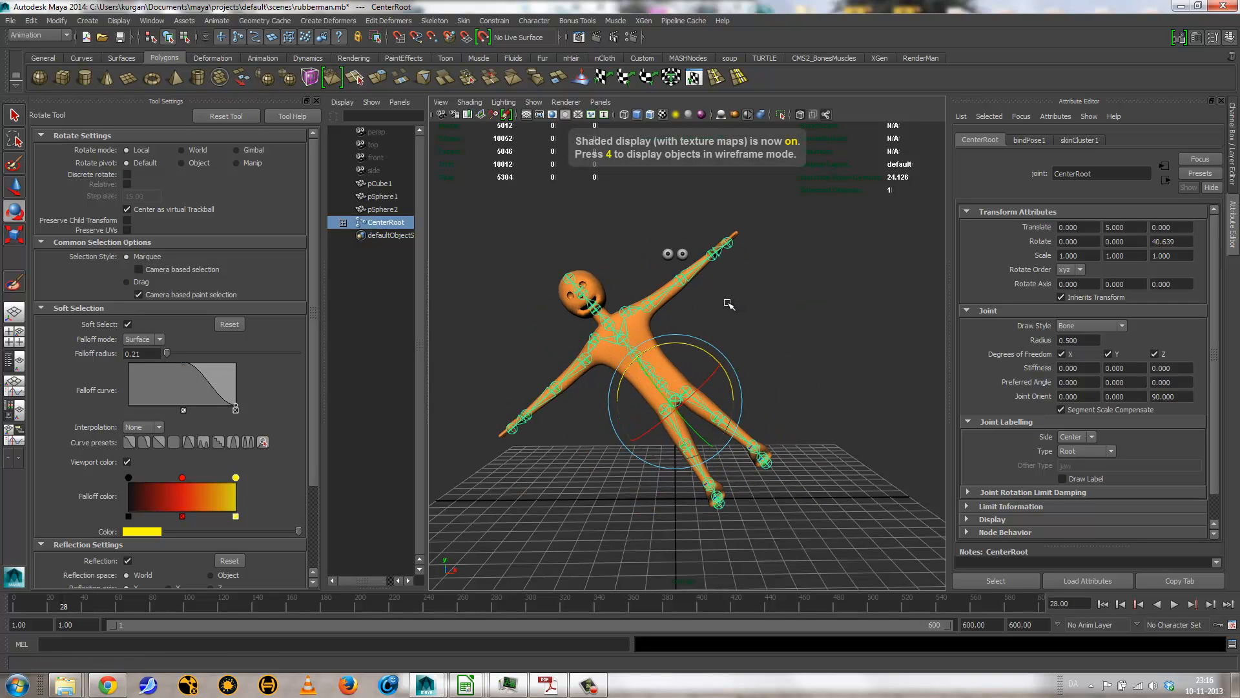
alt+right_drag(708, 298, 803, 293)
alt+middle_drag(736, 225, 731, 378)
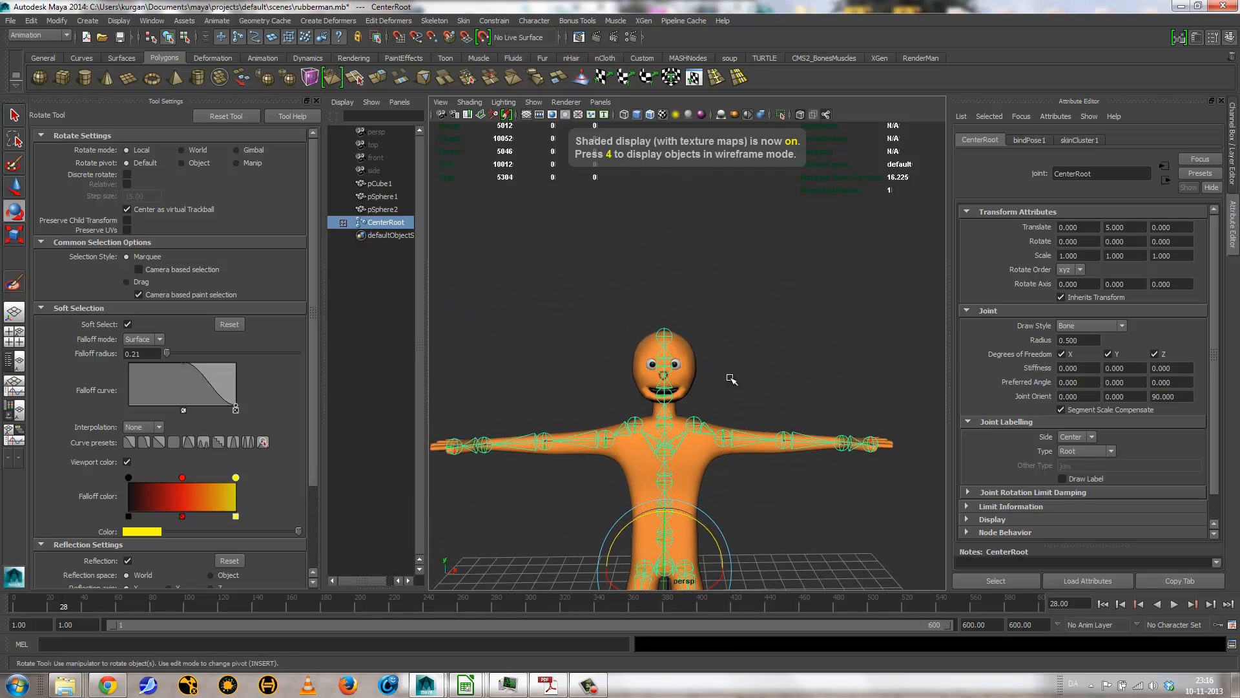
Step: Parent both eye spheres, pSphere1 and pSphere2, to the CenterHead joint
click(678, 365)
key(q)
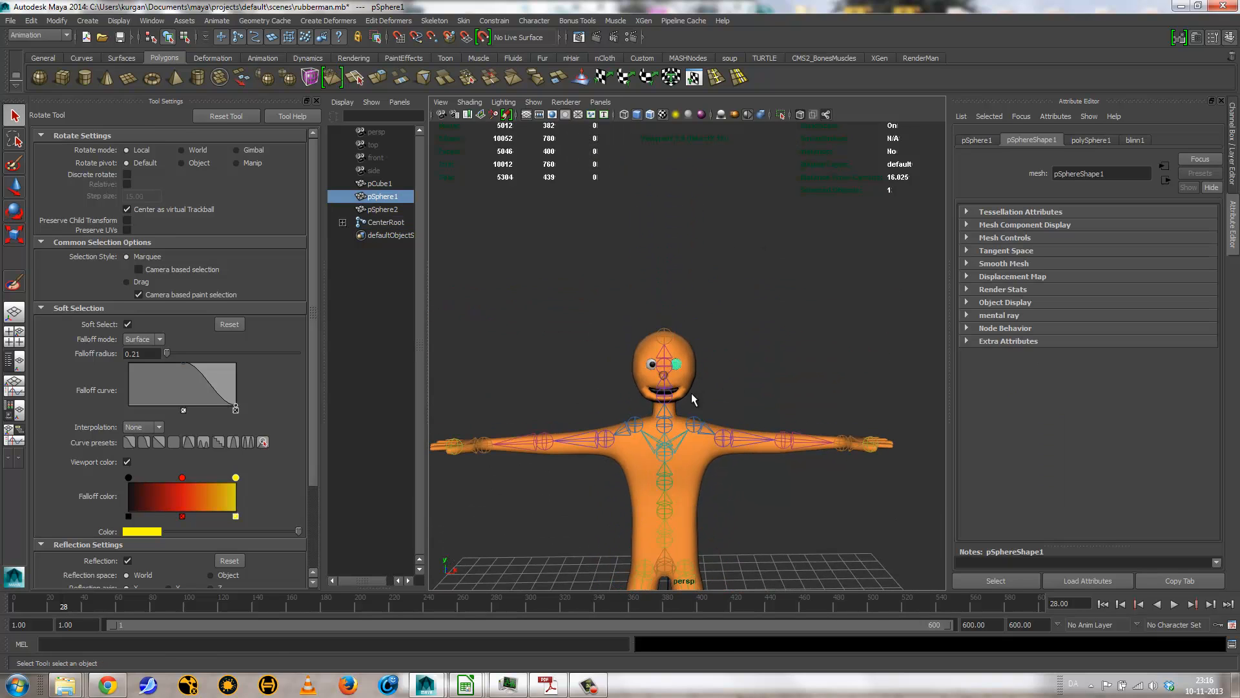
shift+click(651, 365)
shift+click(667, 372)
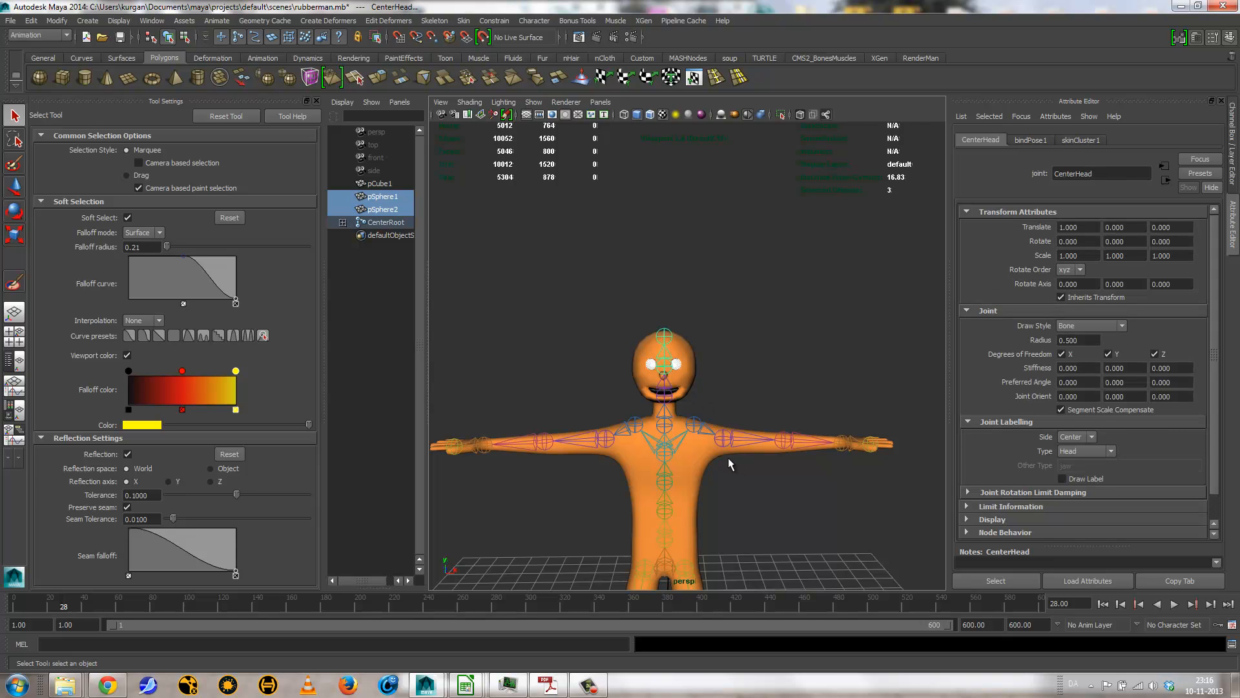
key(p)
click(773, 492)
Step: Test whether the eyes follow the head by tilting CenterNeck about -31 degrees around Z, then undo the rotation
alt+middle_drag(770, 440, 704, 437)
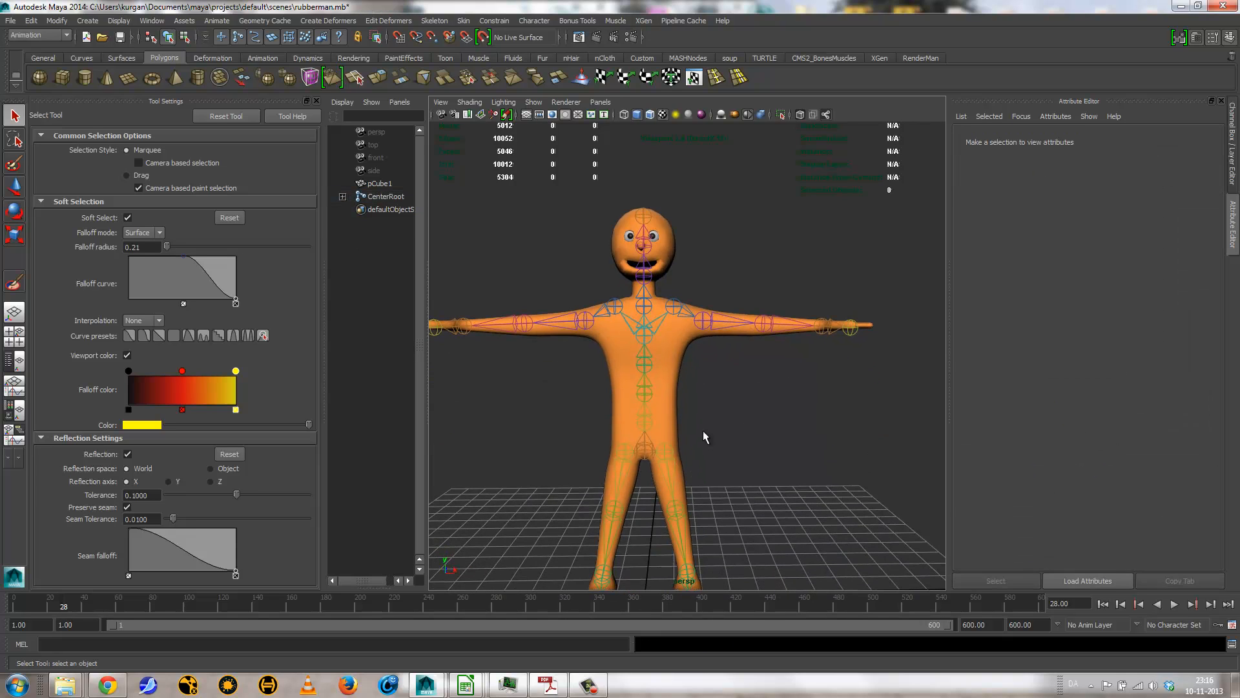
click(644, 449)
key(e)
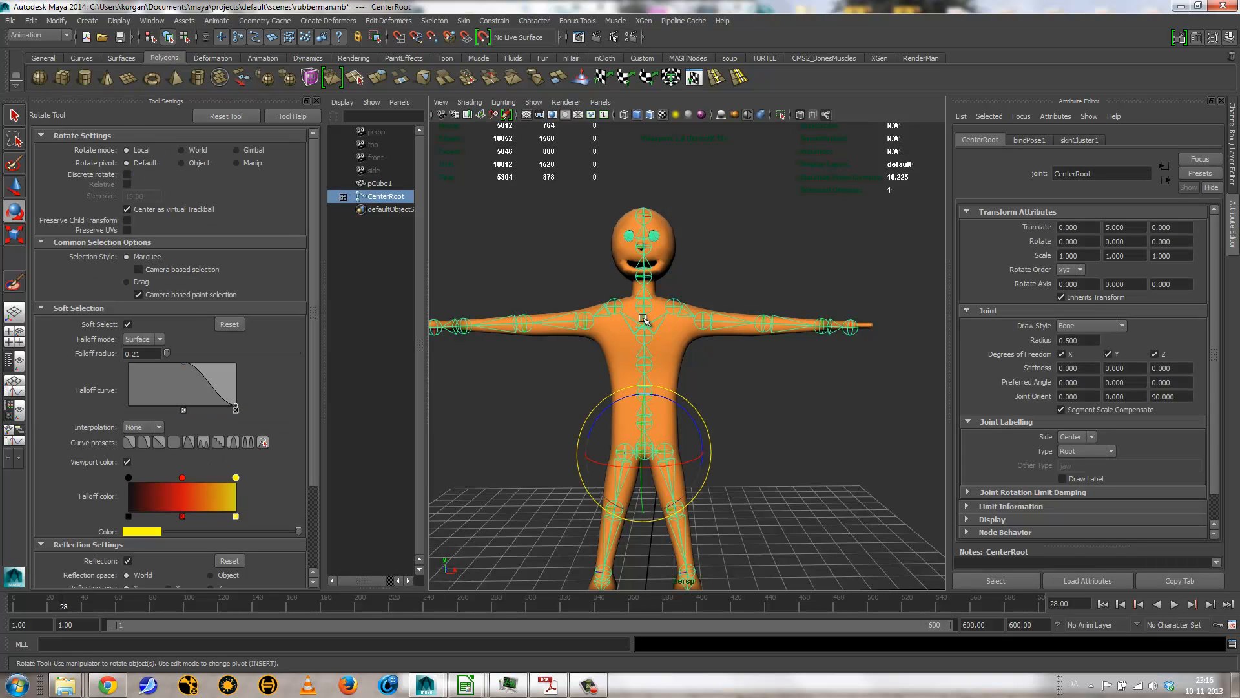
click(645, 278)
drag(655, 267, 715, 278)
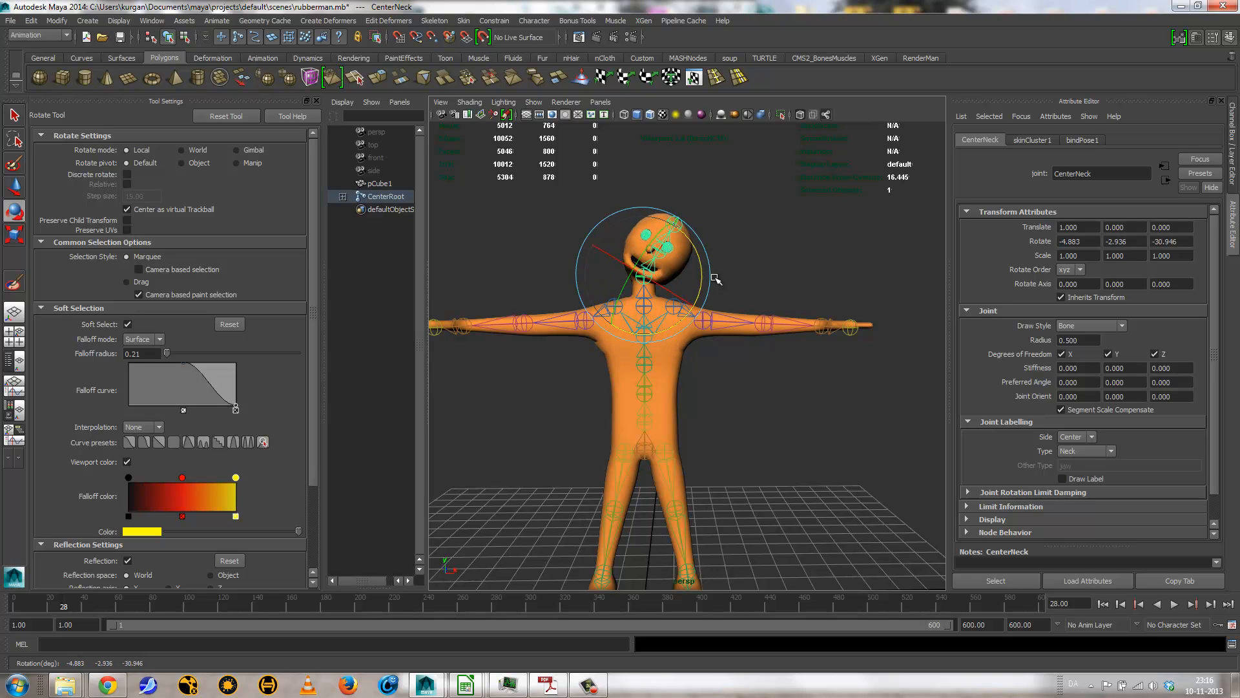
key(ctrl+z)
key(ctrl+z)
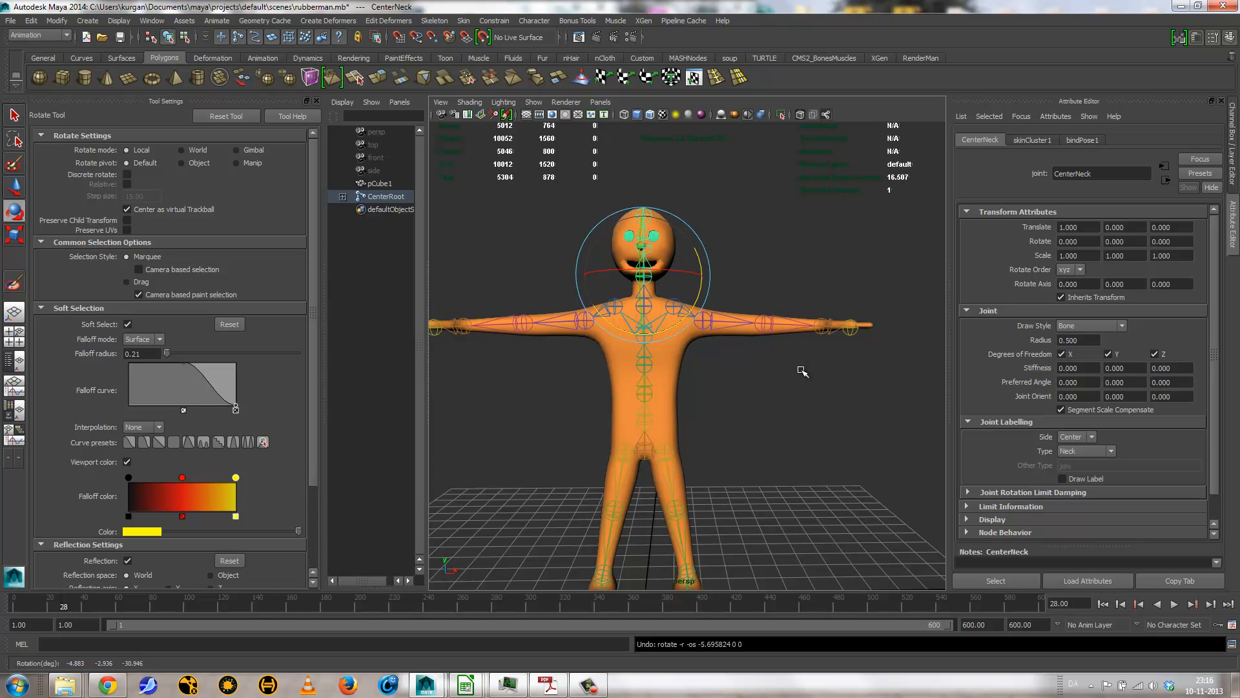
alt+drag(801, 371, 748, 311)
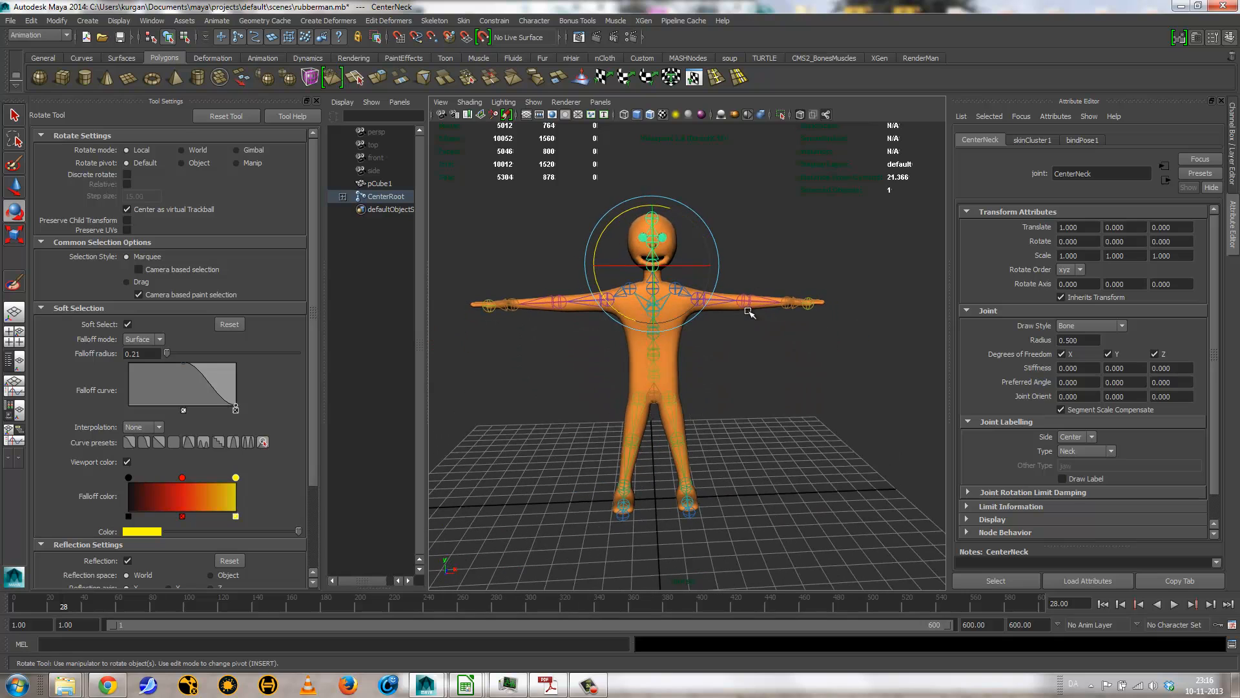
click(755, 373)
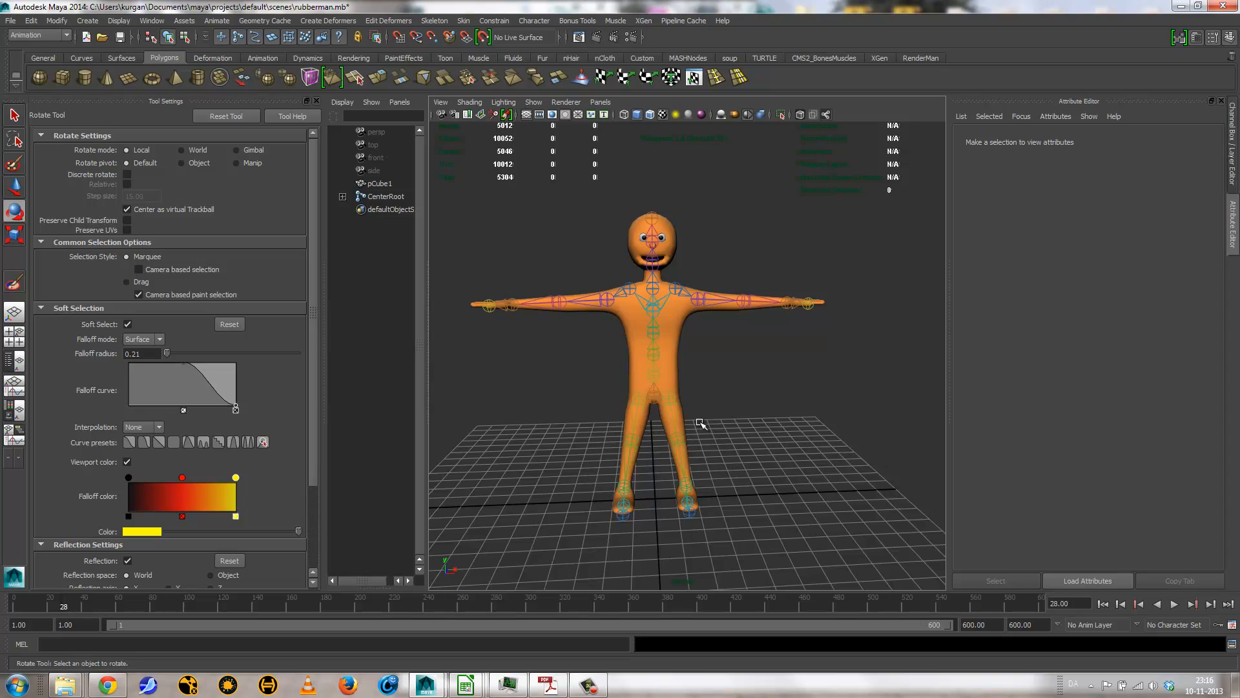
Step: Select CenterRoot, open the HumanIK character controls, and define a new skeleton character
click(658, 394)
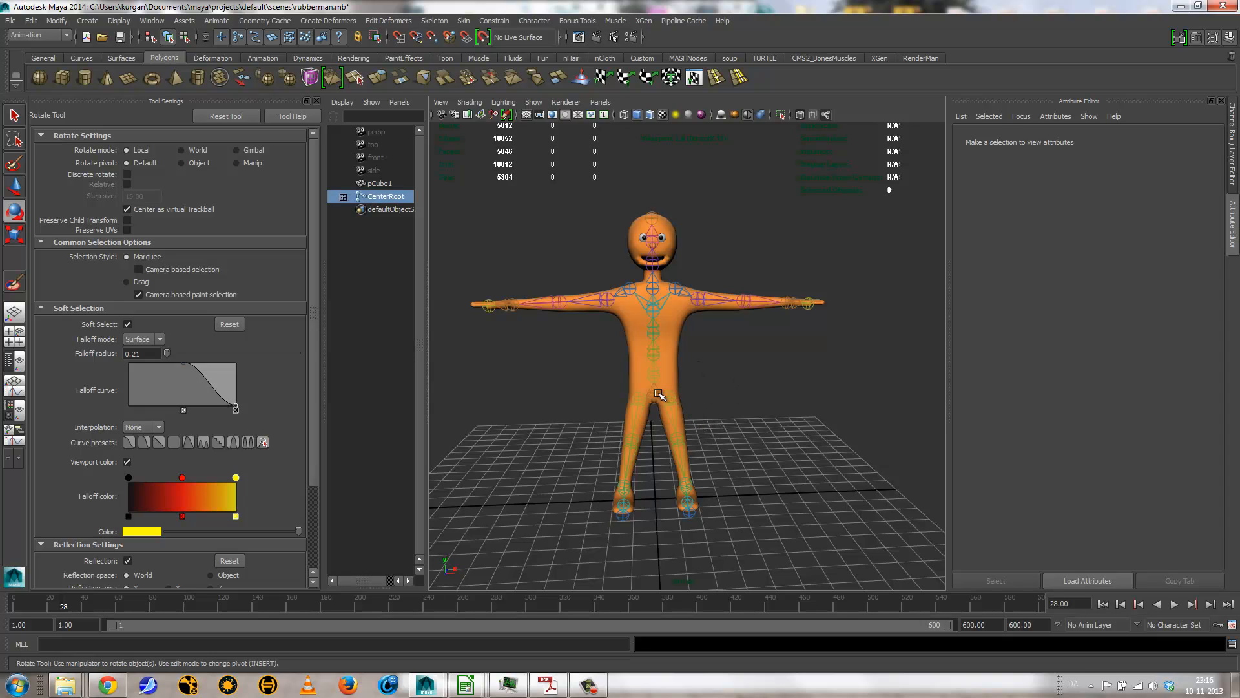
click(440, 22)
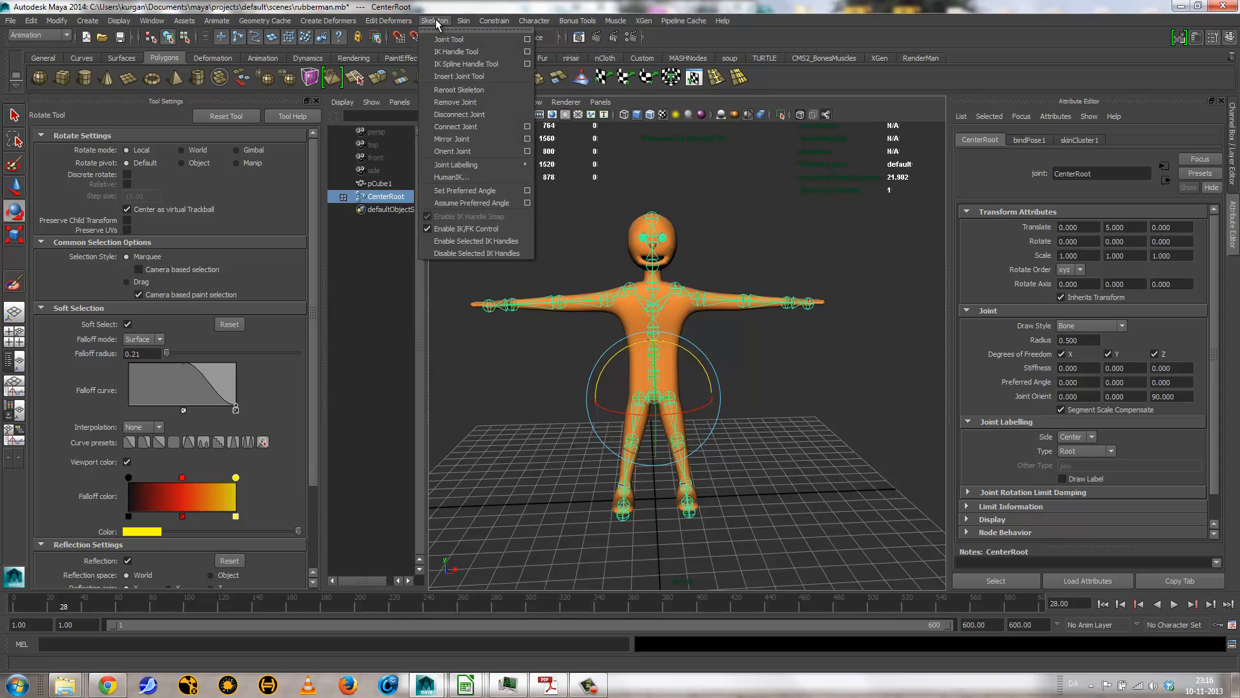
click(453, 177)
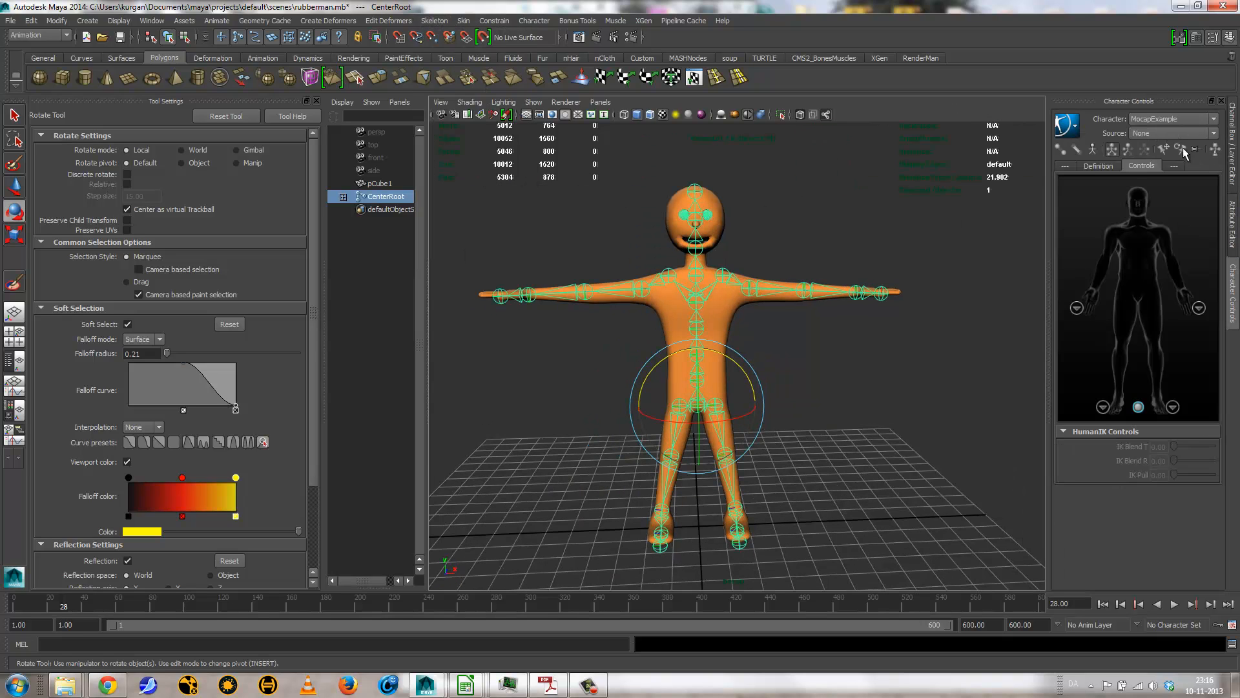
click(1154, 121)
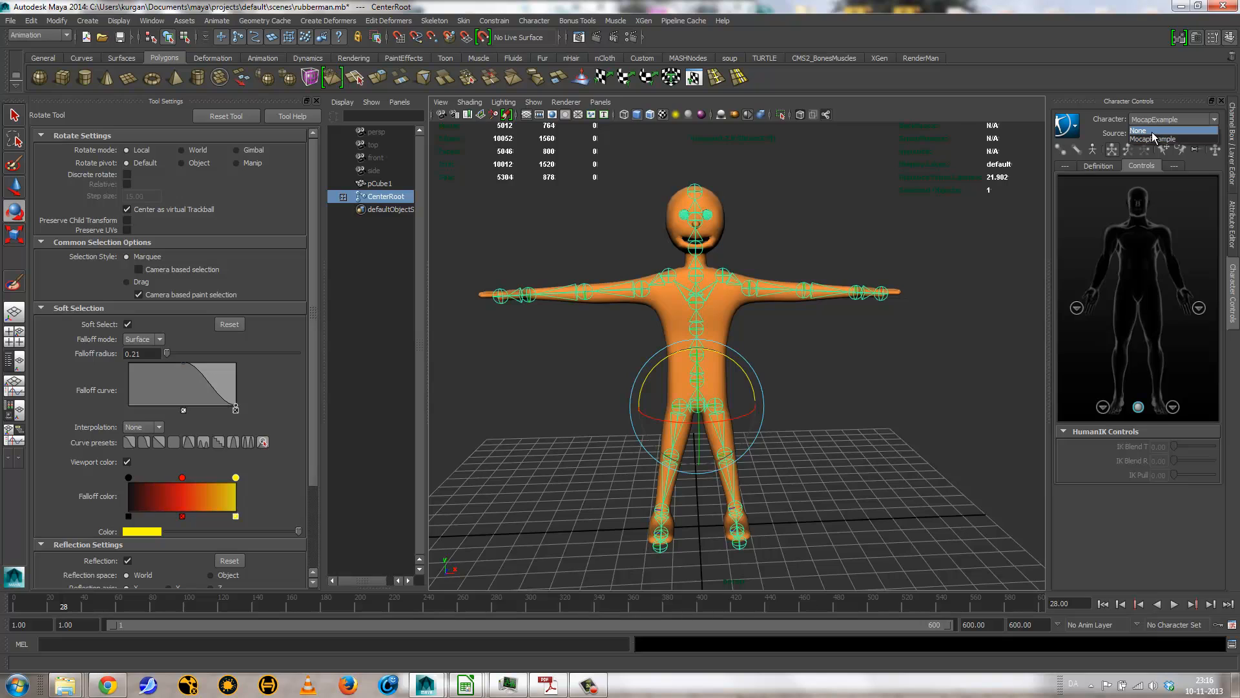
click(1107, 127)
click(1066, 125)
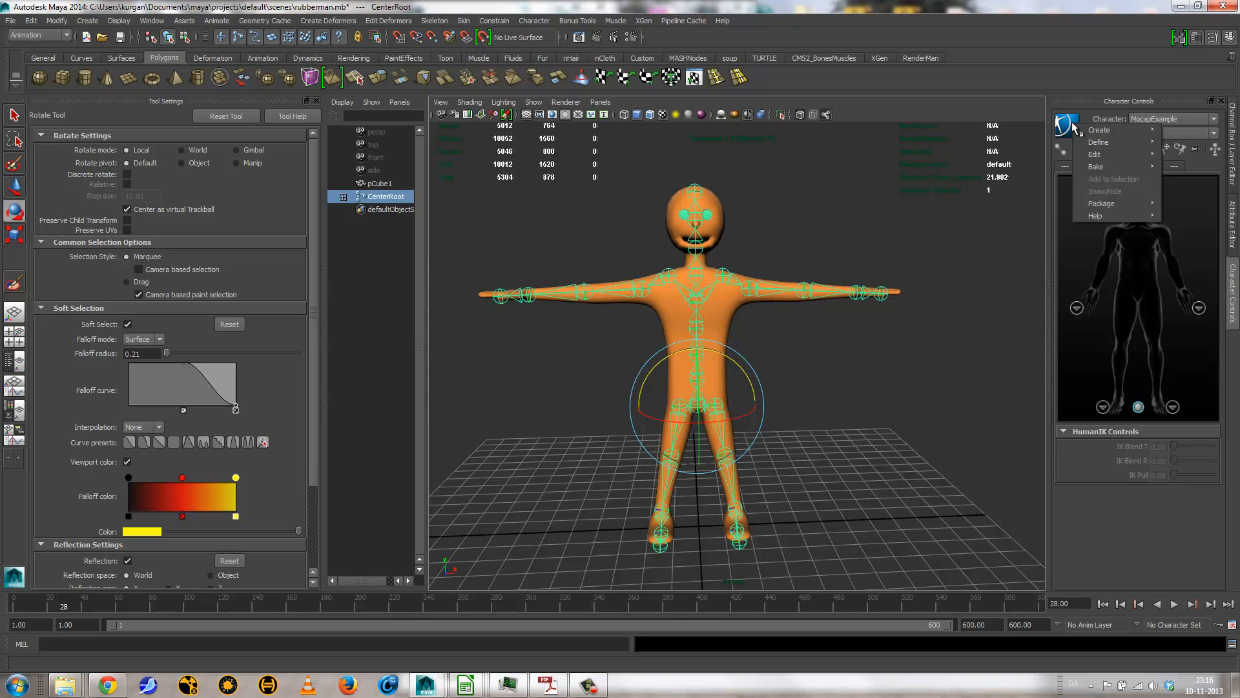
mouse_move(1103, 129)
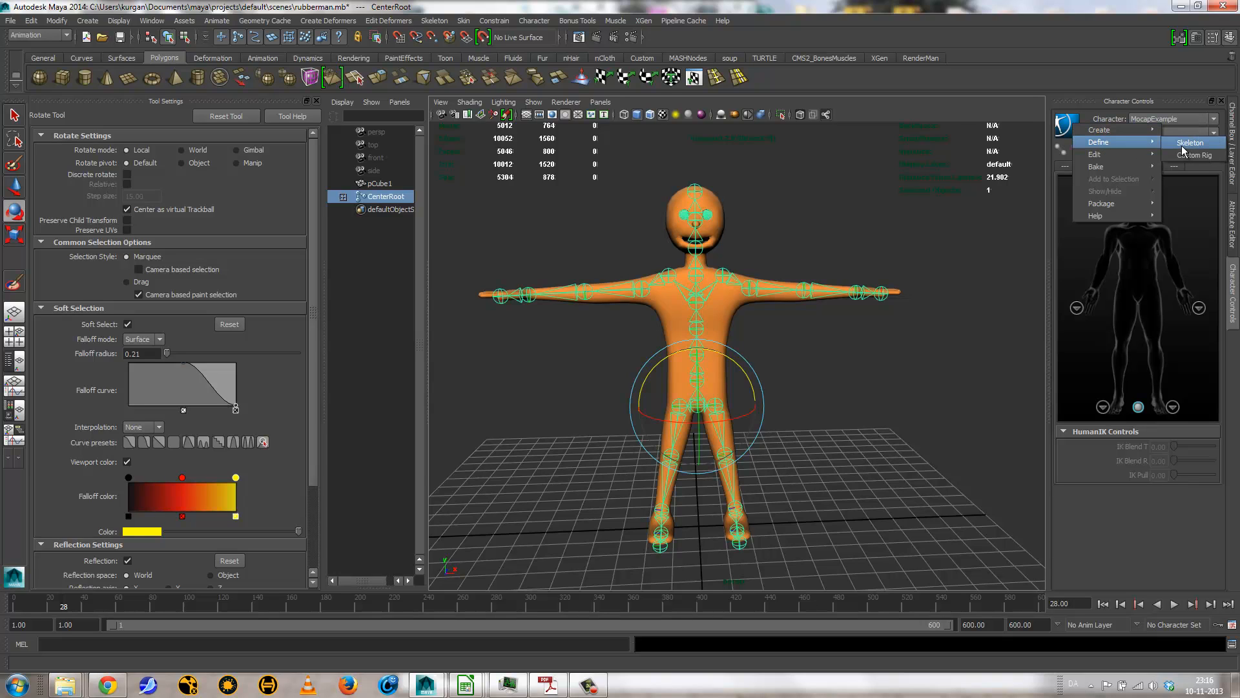
click(1187, 143)
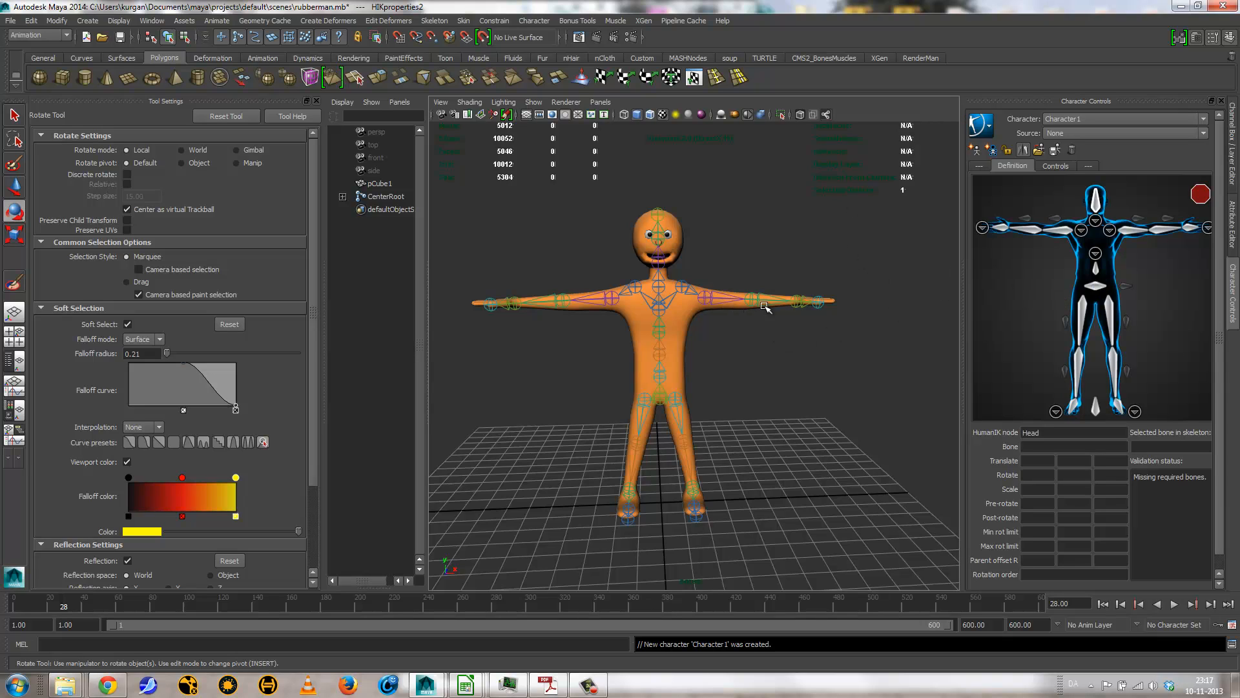
Step: Assign the CenterRoot joint to the Hips node of the Character1 definition
click(668, 411)
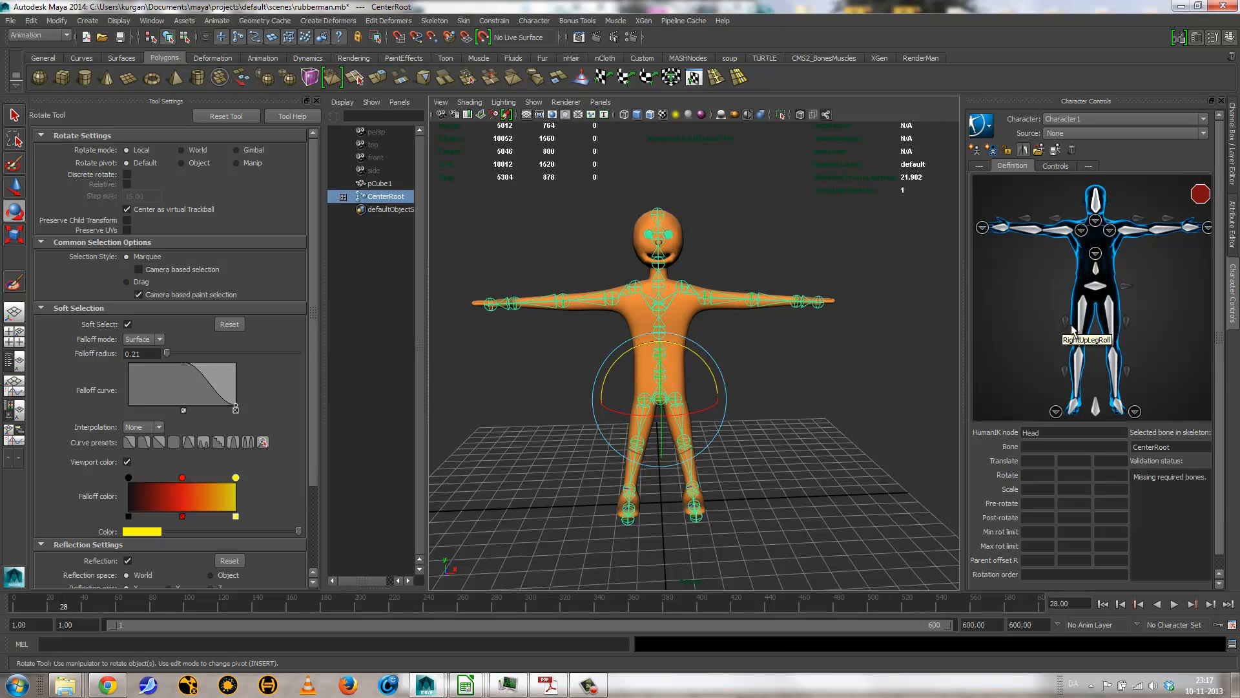
right_click(1098, 290)
click(1117, 295)
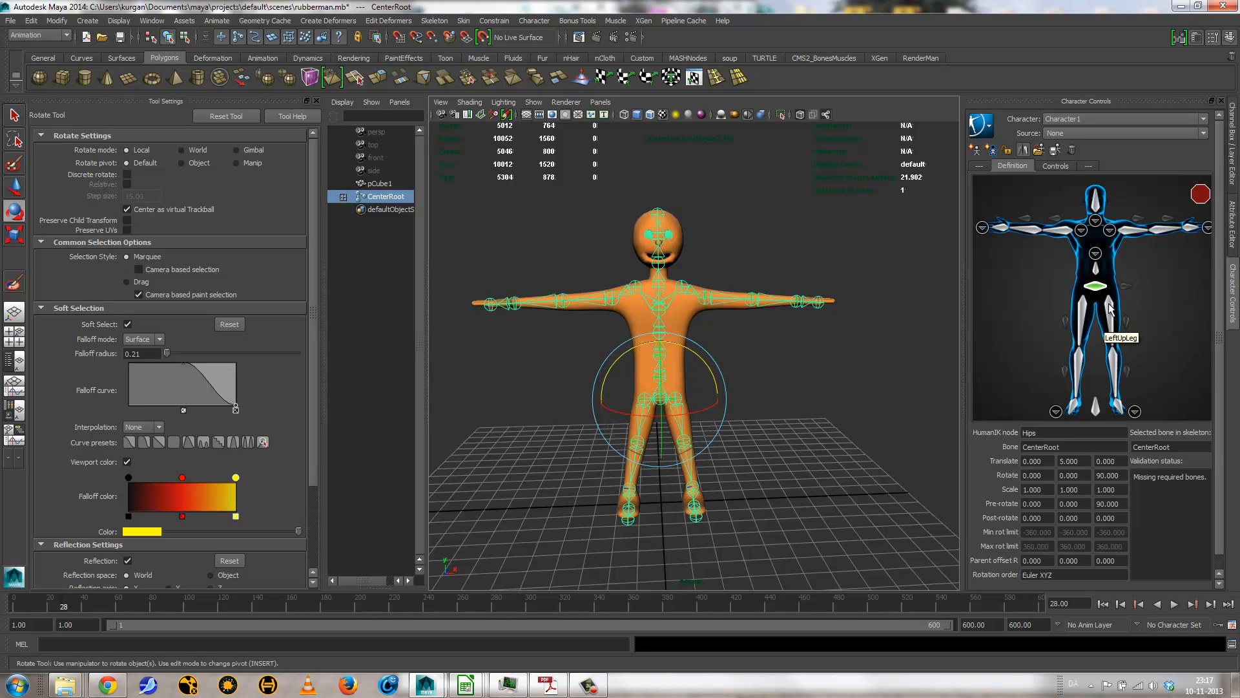
Step: Assign the CenterSpine joint to the Spine node and open the detailed spine view of the character definition
click(708, 381)
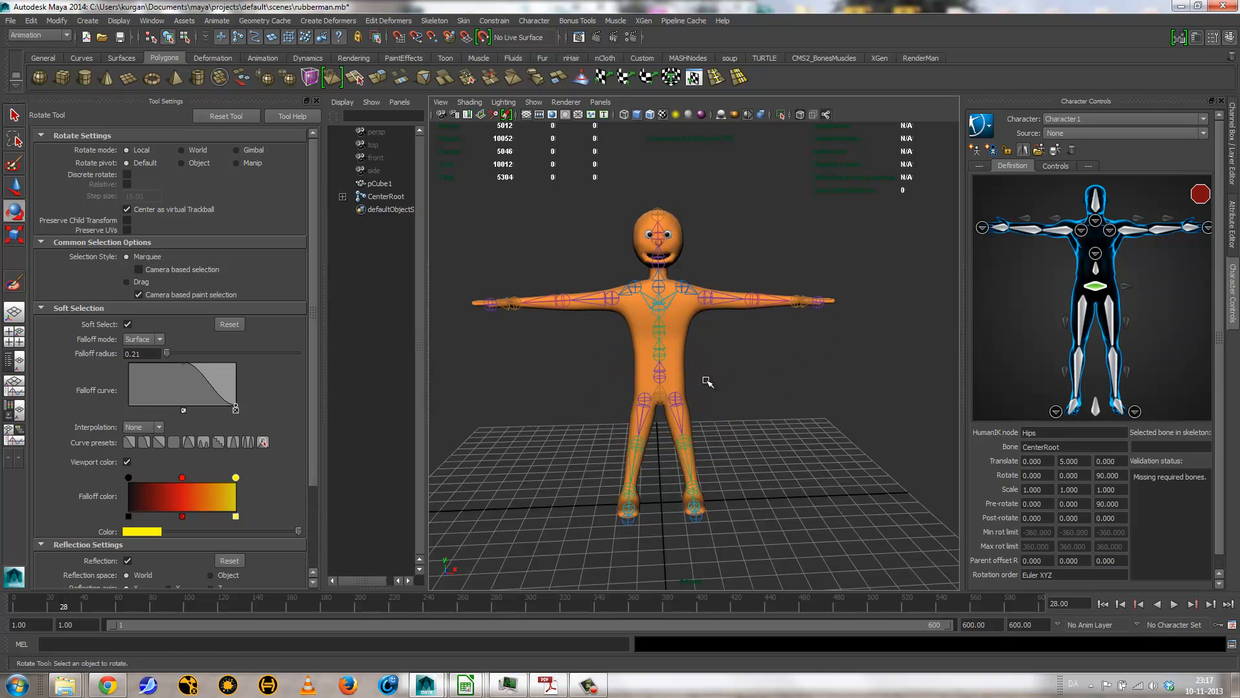
click(654, 374)
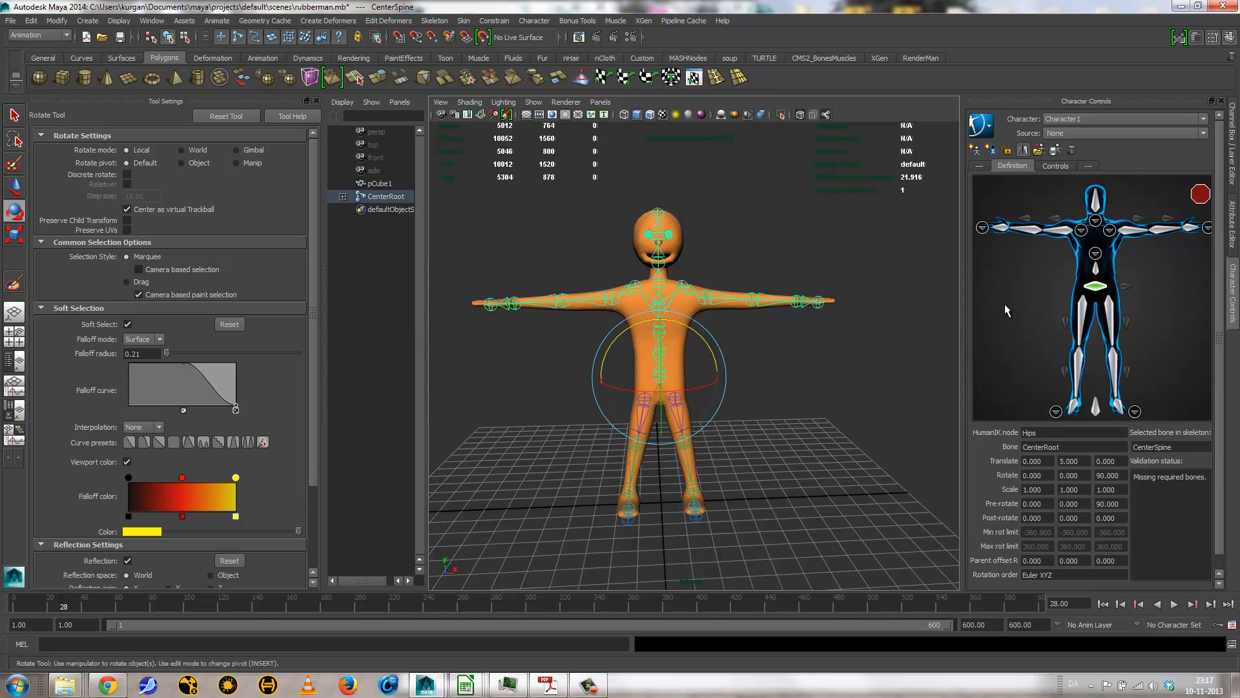
right_click(1095, 272)
click(1099, 277)
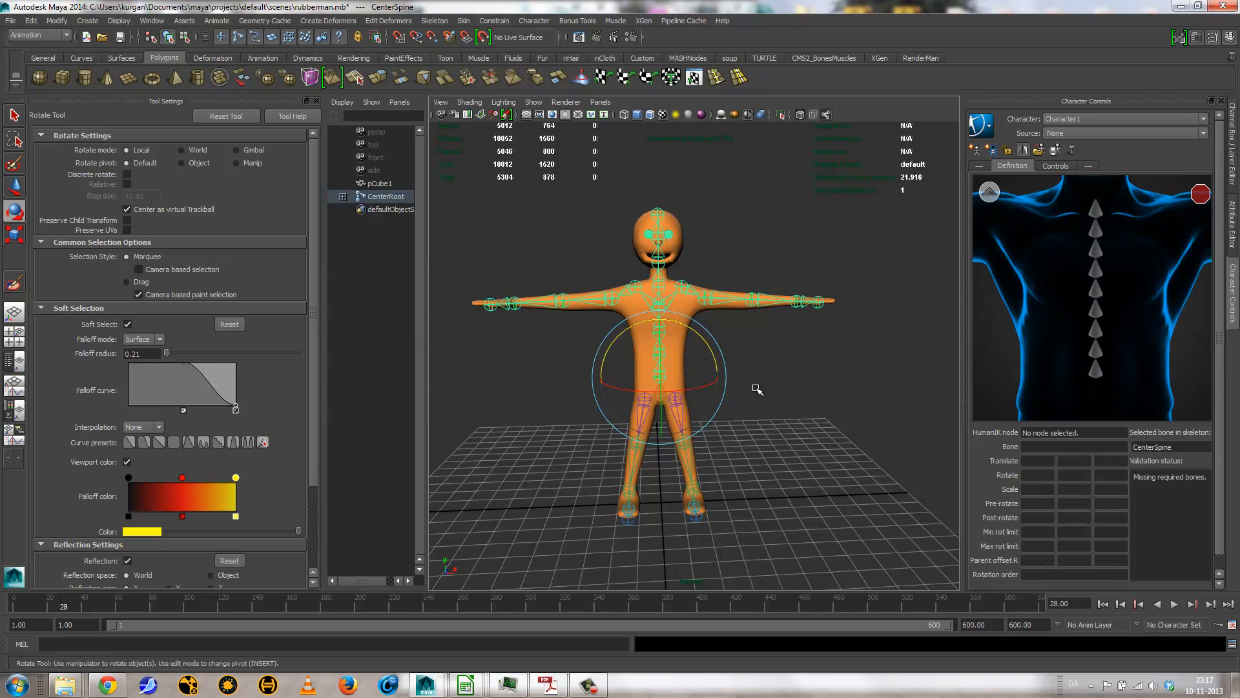
Step: Select the CenterSpine2 joint on the torso for mapping in the detailed spine view
click(827, 354)
click(659, 354)
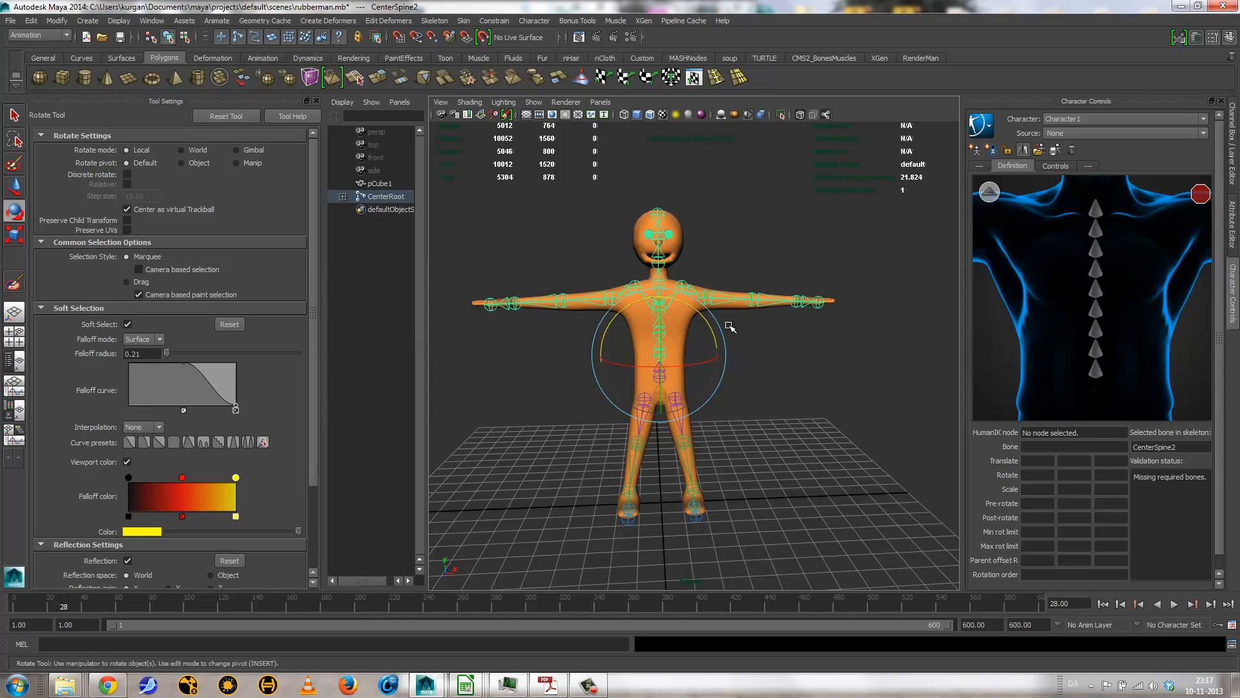
Step: Inspect the CenterSpine5, CenterSpine and CenterSpine2 joints to work out which torso joints match the spine nodes
click(657, 280)
click(654, 280)
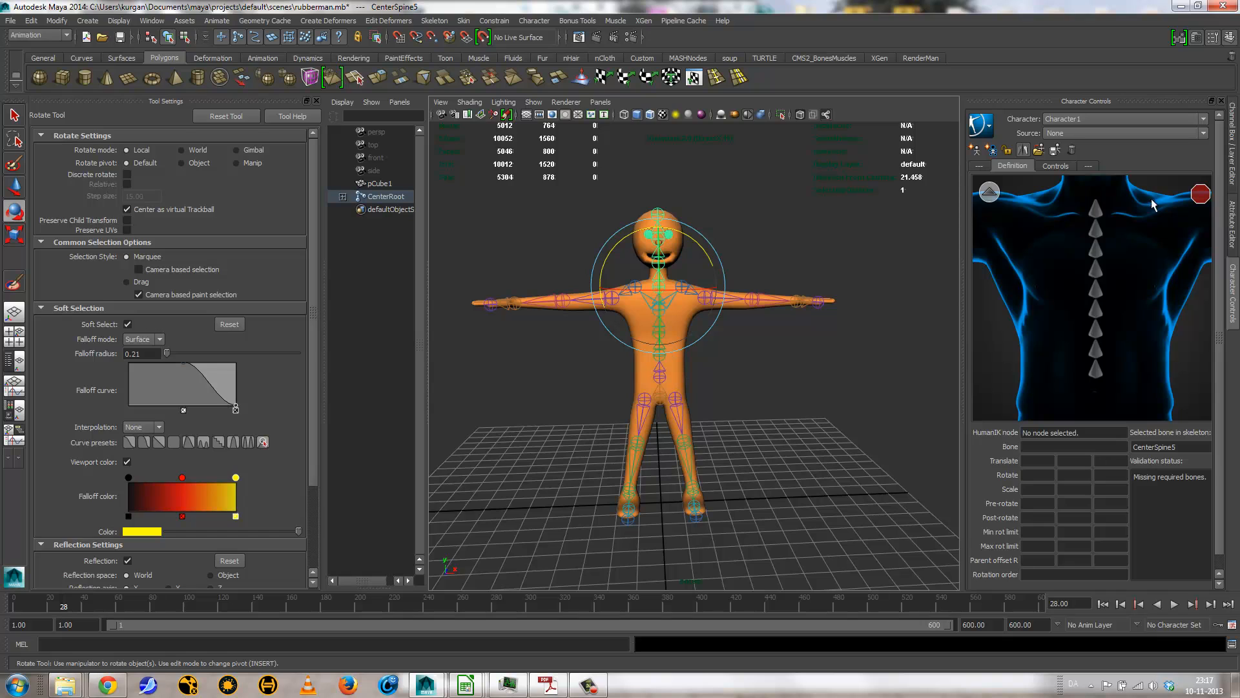
click(1232, 165)
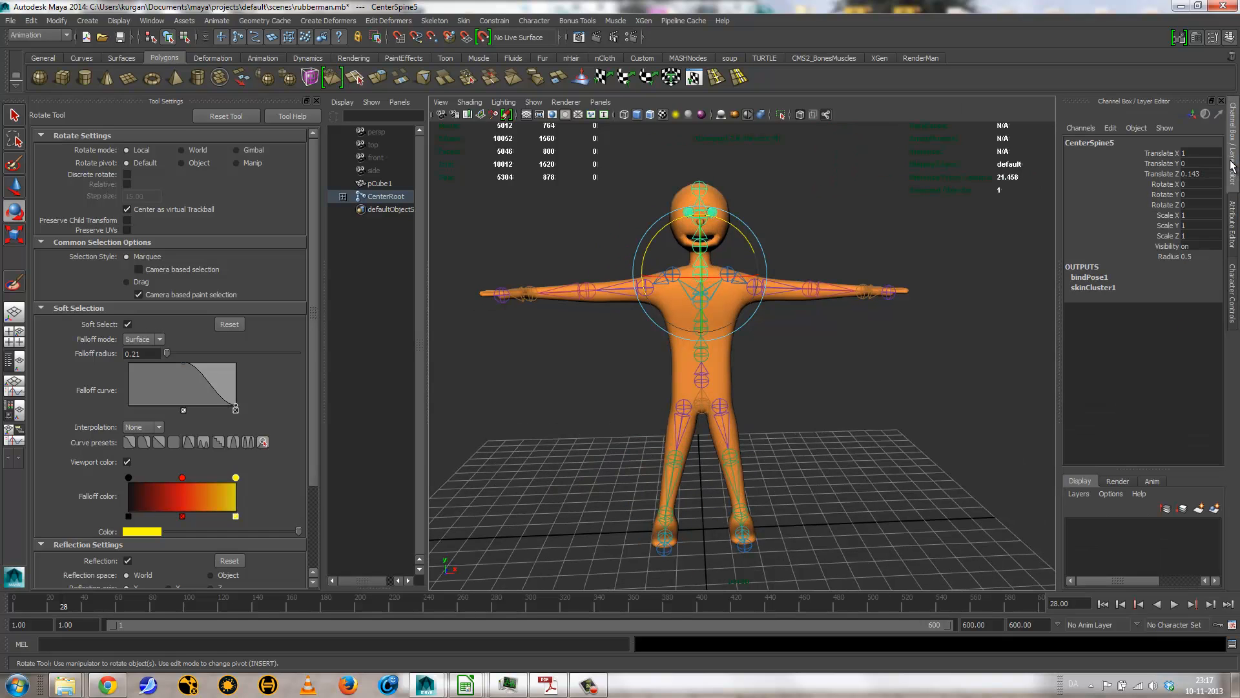
click(1233, 298)
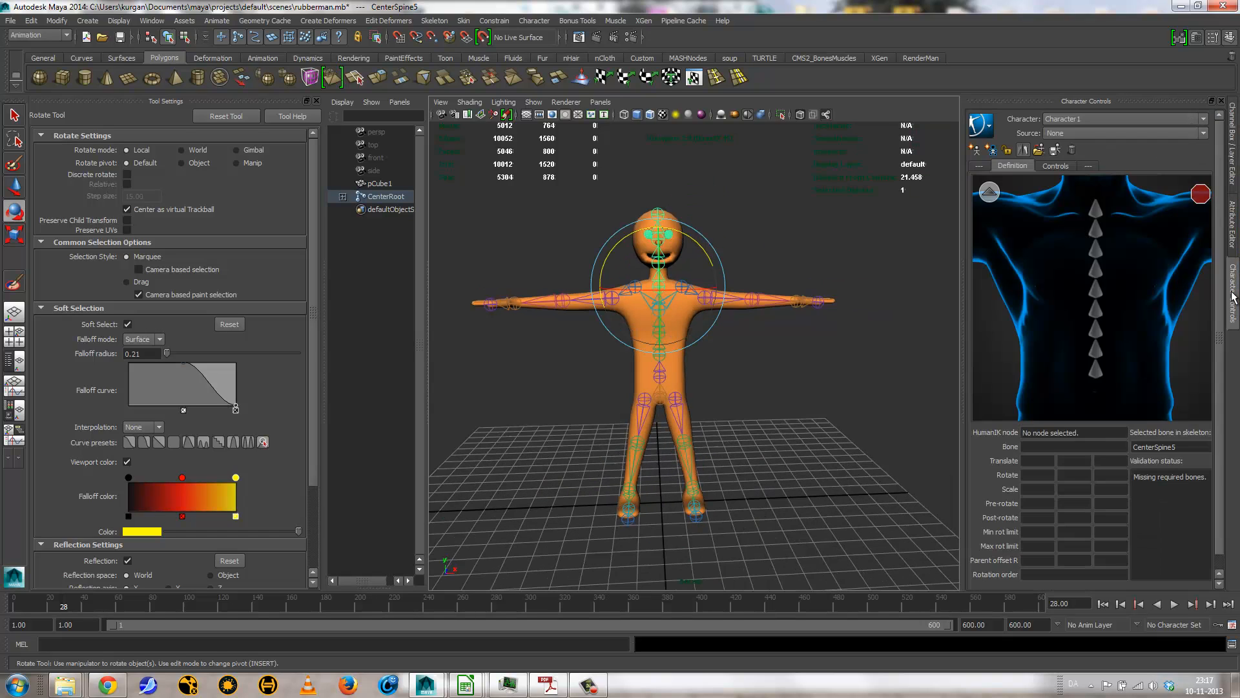
click(655, 371)
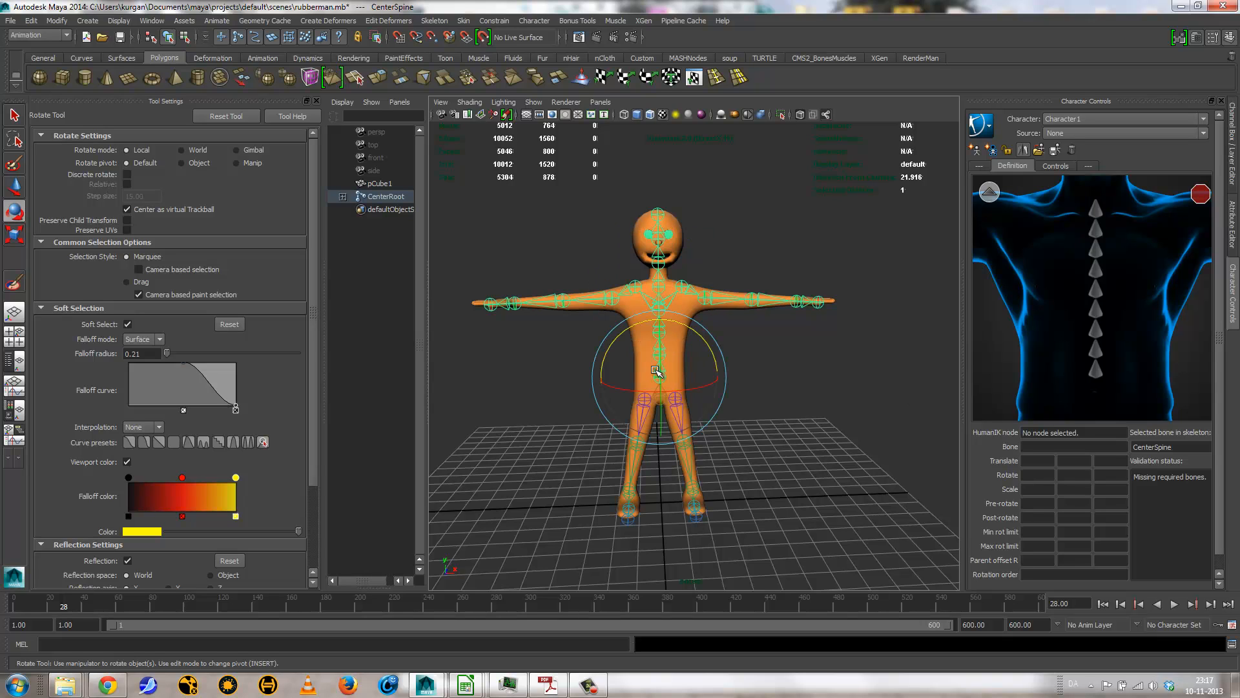
click(800, 377)
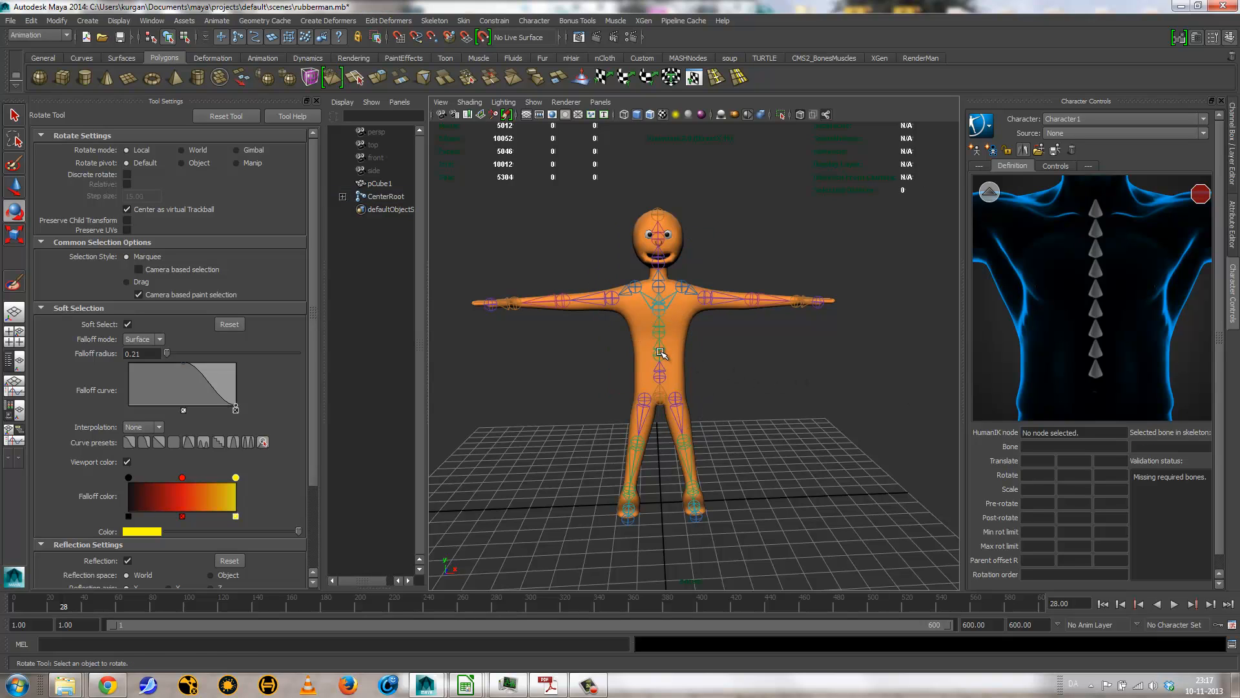
click(660, 354)
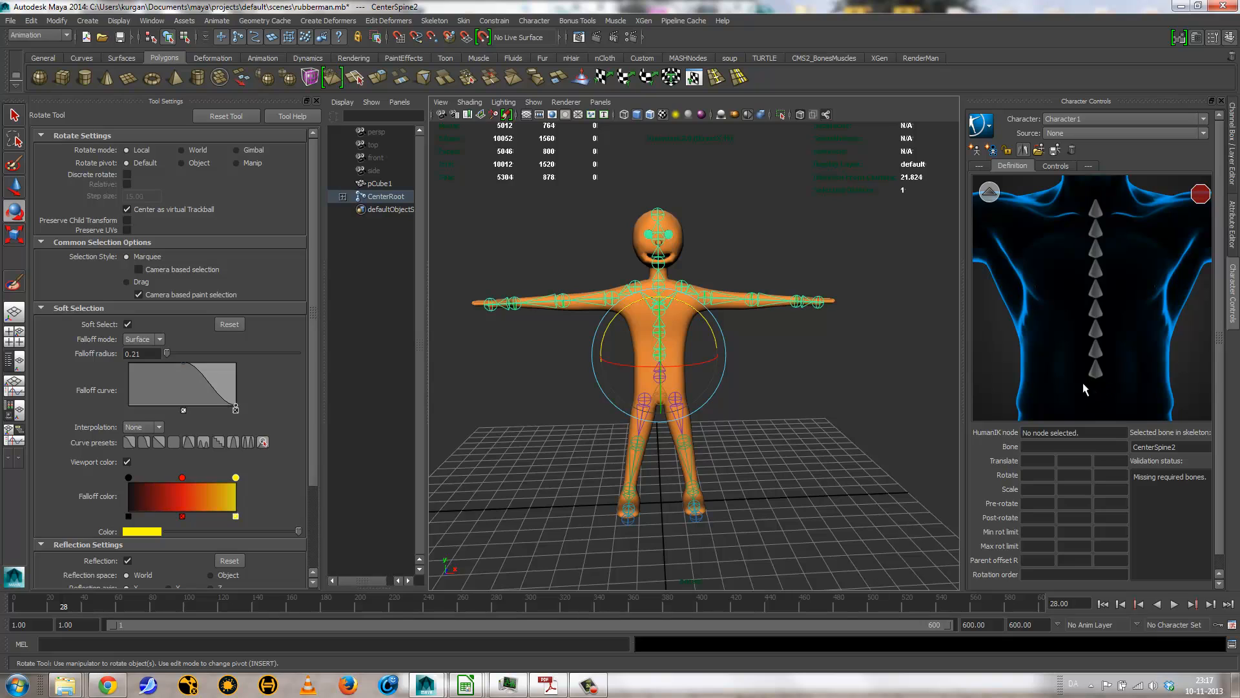
click(819, 377)
click(660, 375)
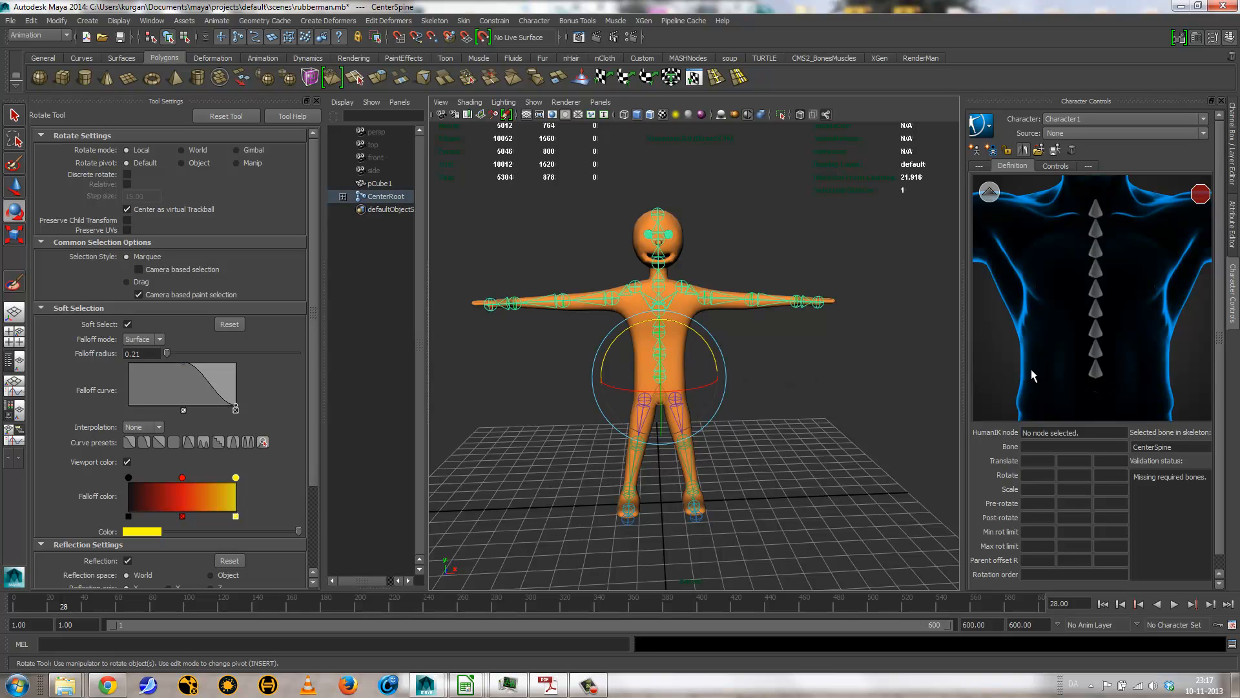
Step: Assign the CenterSpine2 joint to the Spine1 node in the detailed spine view of the character definition
click(989, 192)
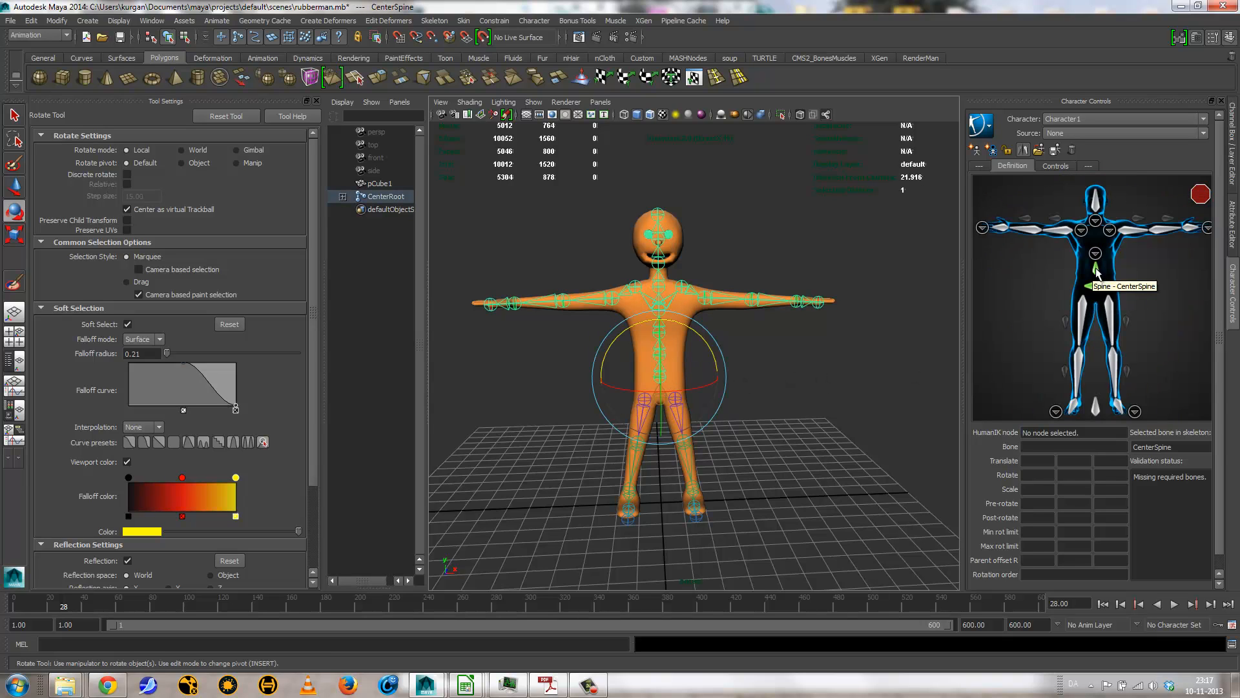
click(855, 349)
click(660, 375)
click(772, 352)
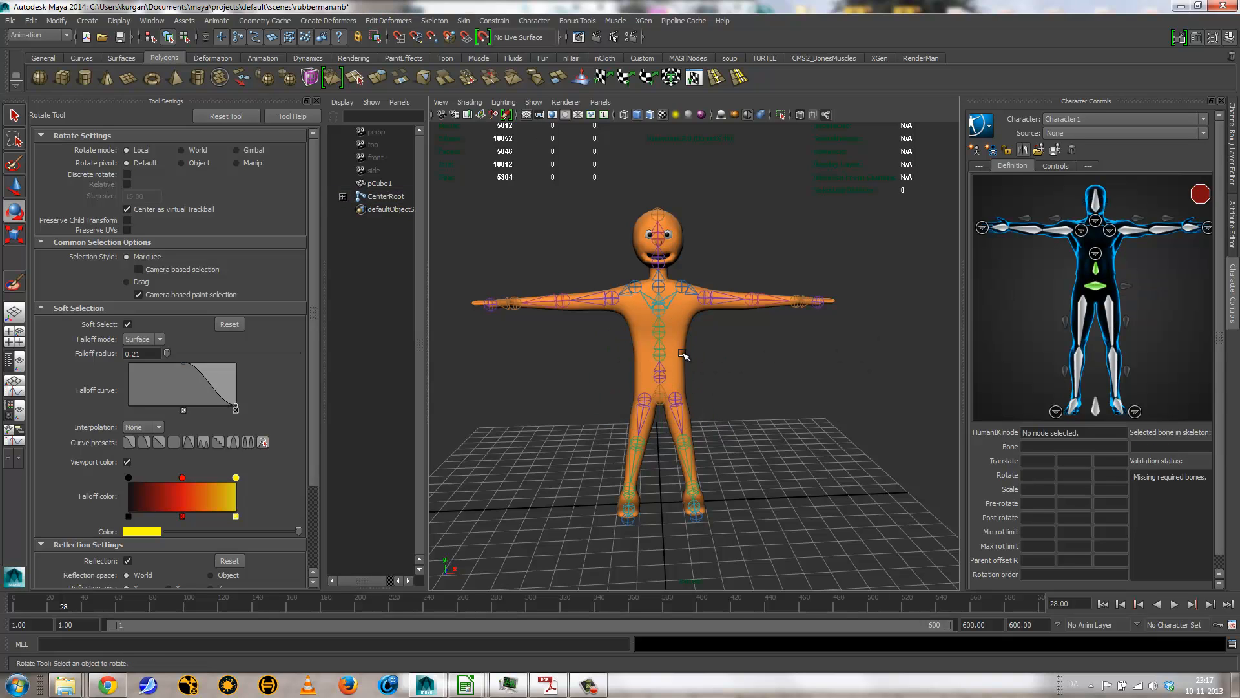
click(660, 354)
click(1096, 254)
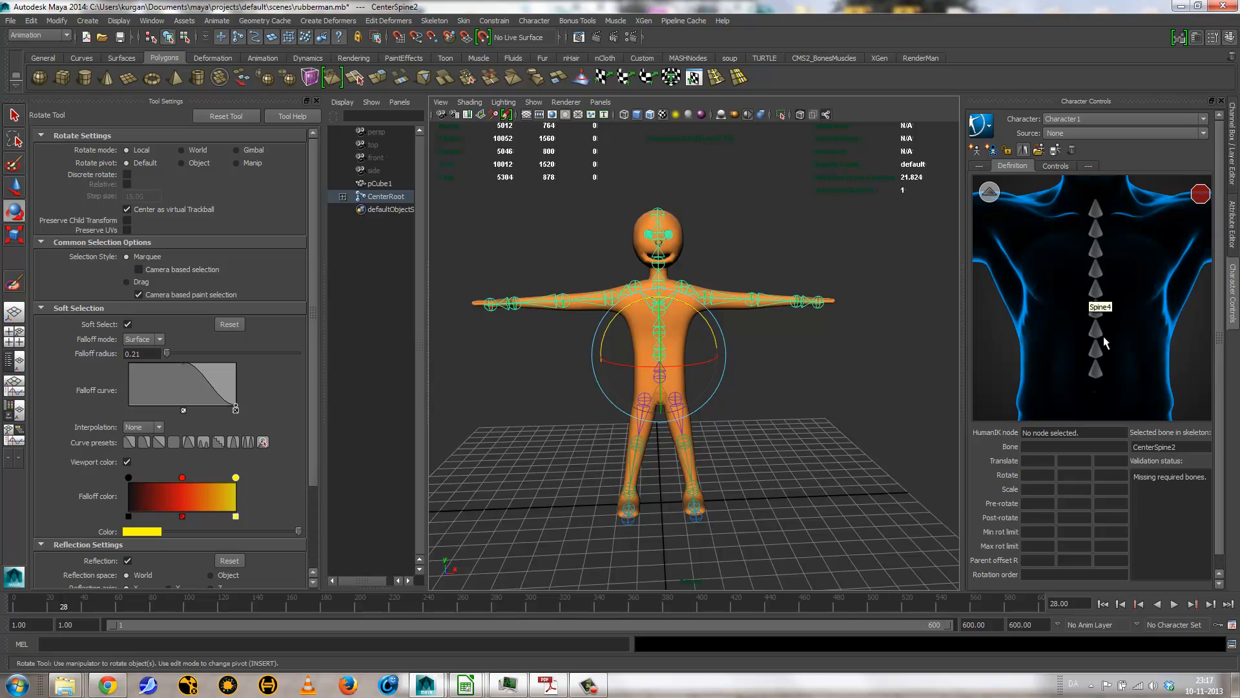
right_click(1096, 361)
click(1122, 370)
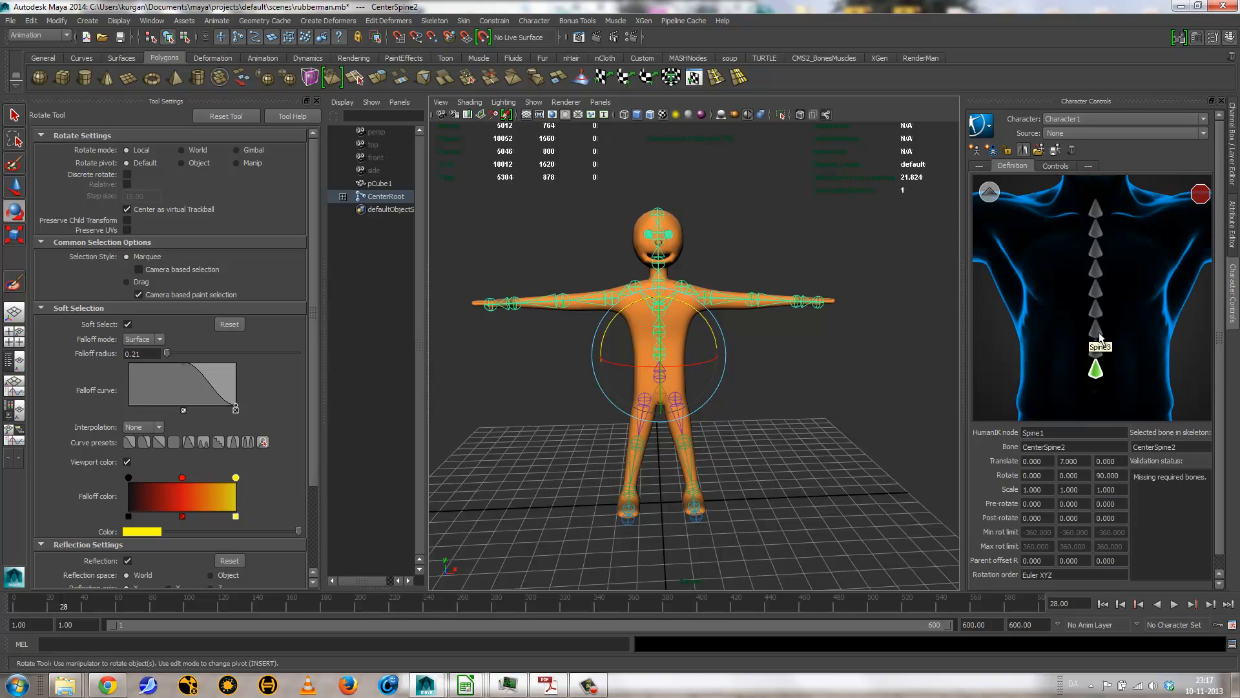
Step: Assign the CenterSpine3 joint to the Spine2 node of the character definition
click(779, 362)
click(669, 329)
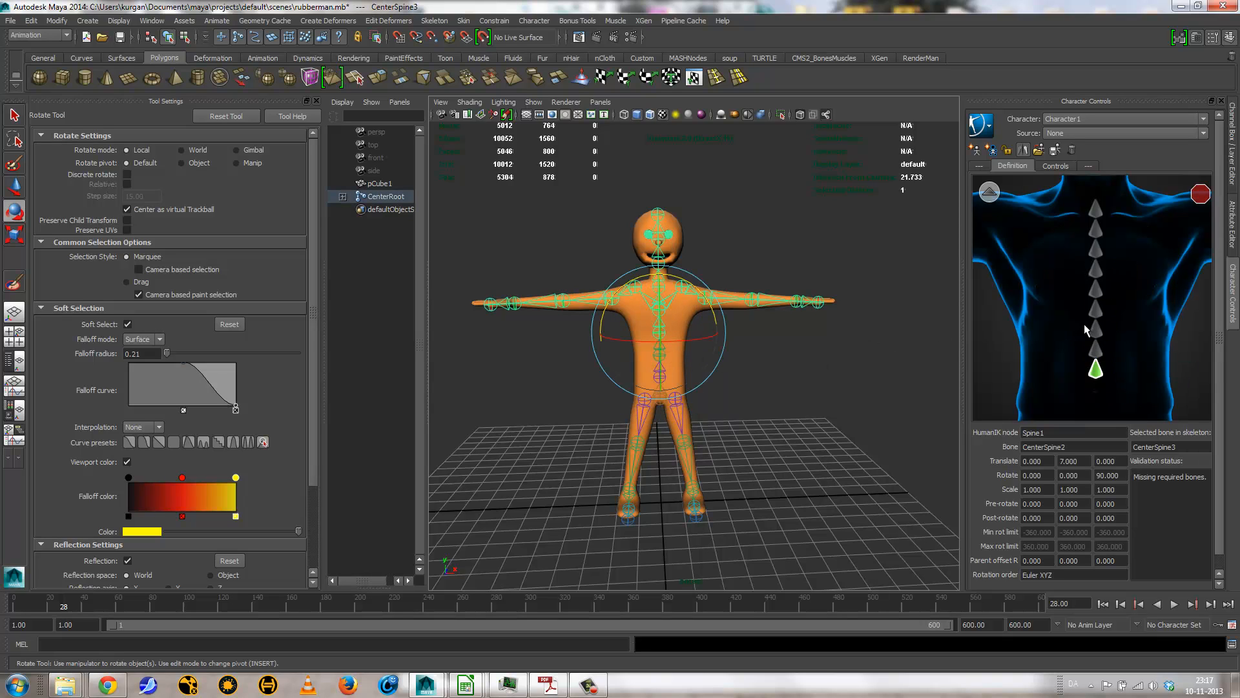
right_click(1097, 350)
click(1123, 355)
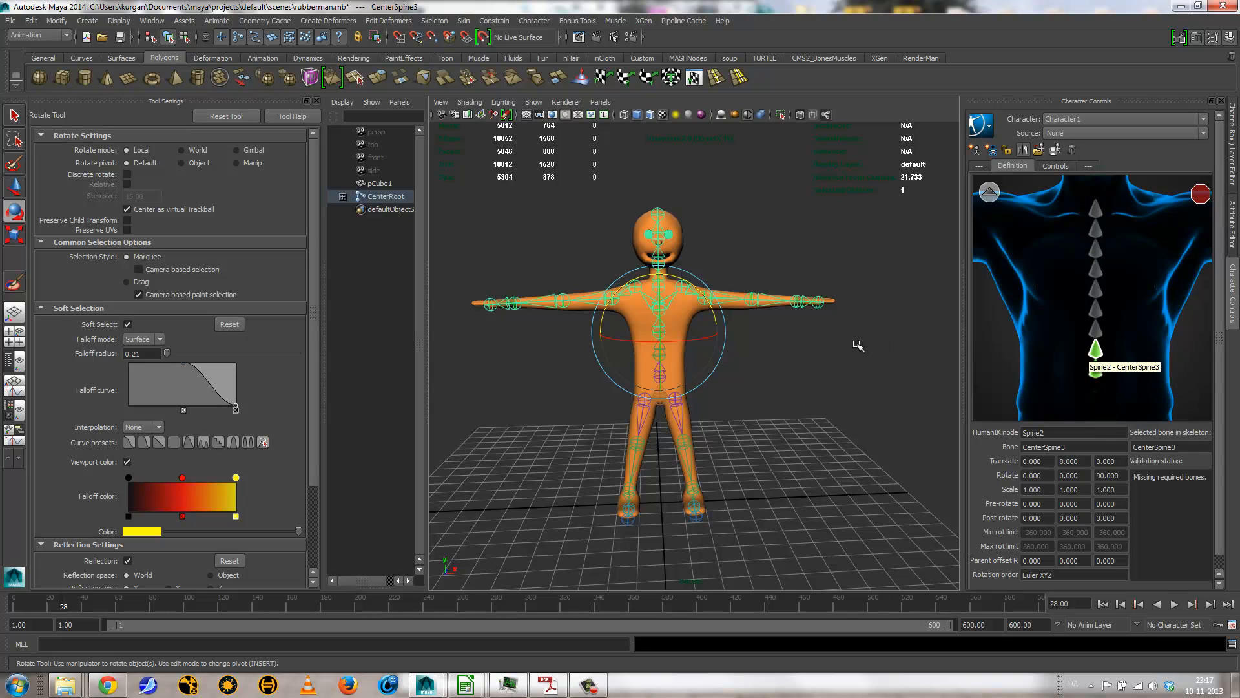
Step: Assign the CenterSpine4 joint in the chest to the Spine3 node of the character definition
click(784, 332)
click(658, 329)
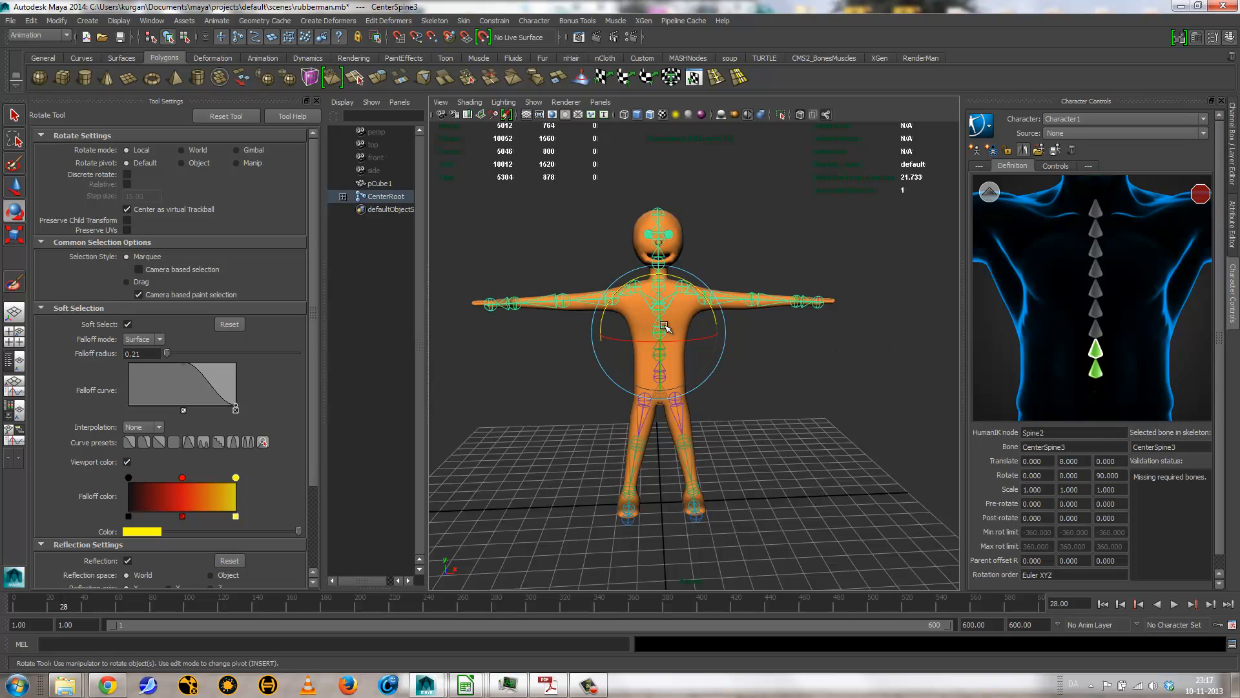
click(657, 308)
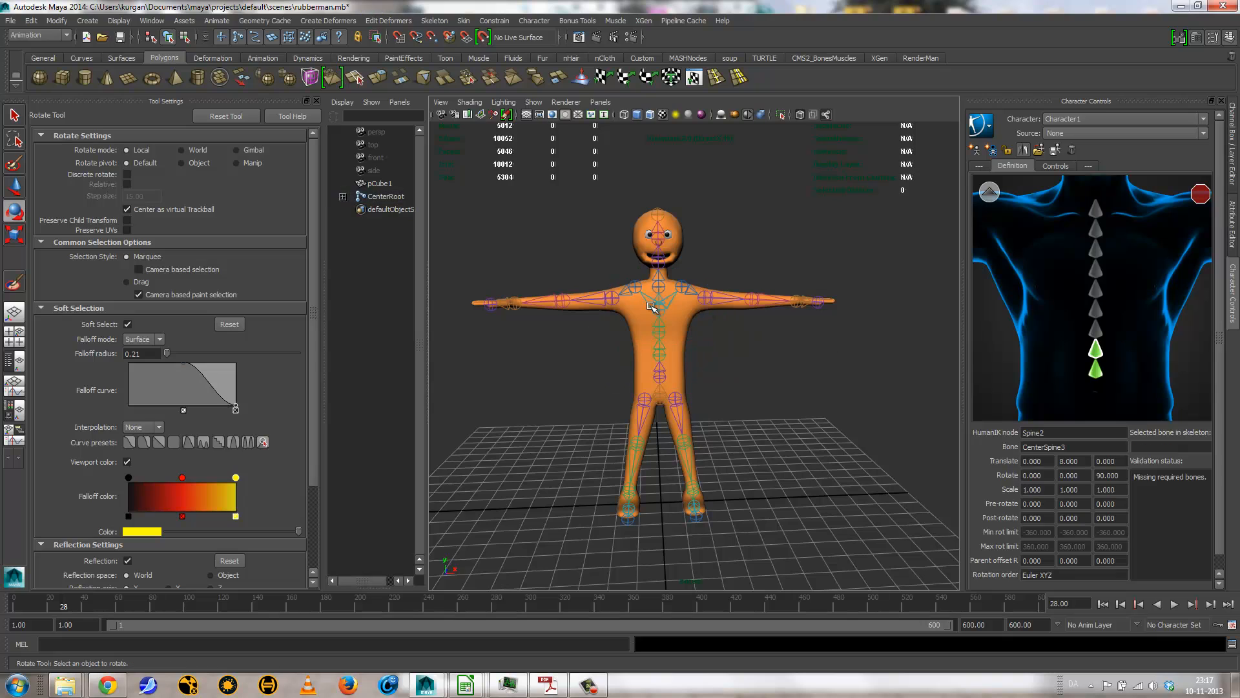
right_click(1096, 328)
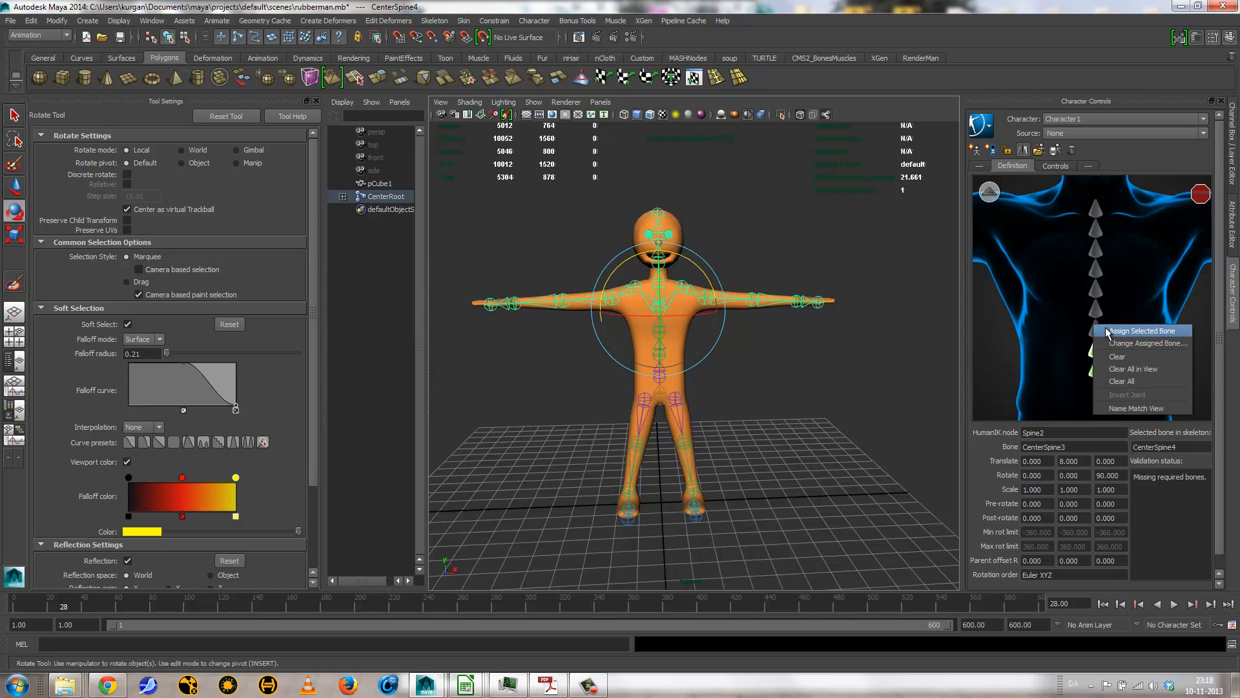
click(1117, 331)
Step: Assign the CenterSpine5 joint to the Spine4 node and return to the full-body view of the character definition
click(825, 352)
click(659, 286)
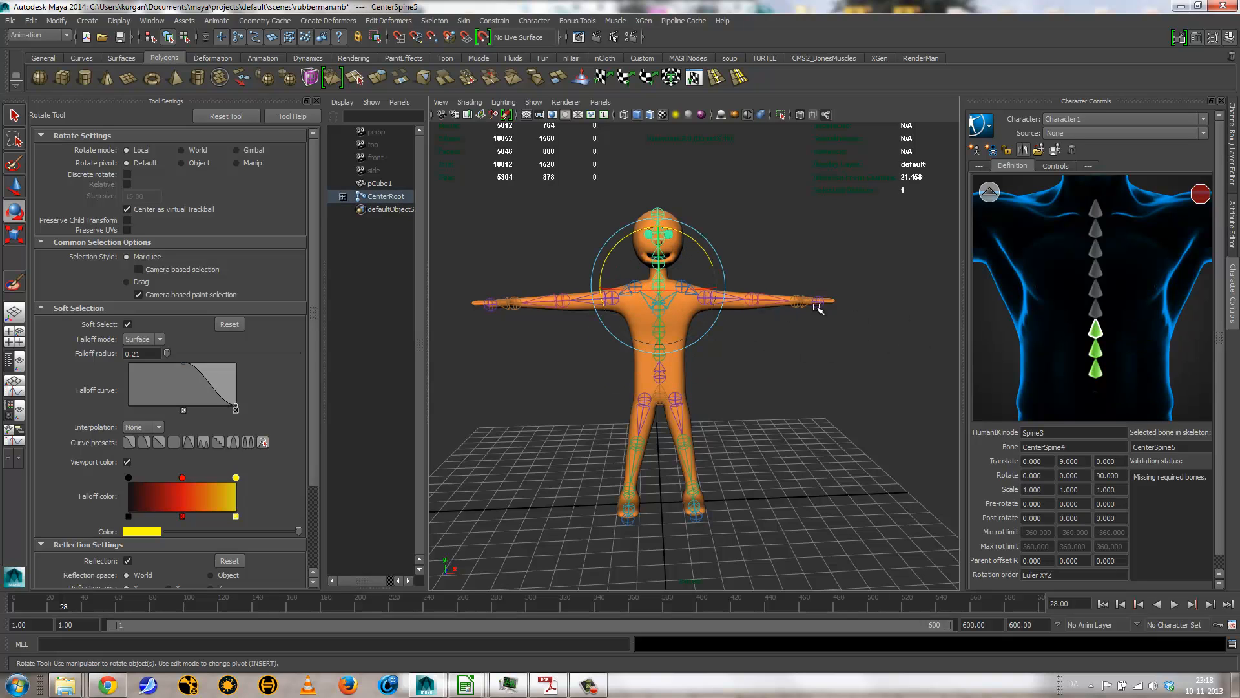
right_click(1094, 306)
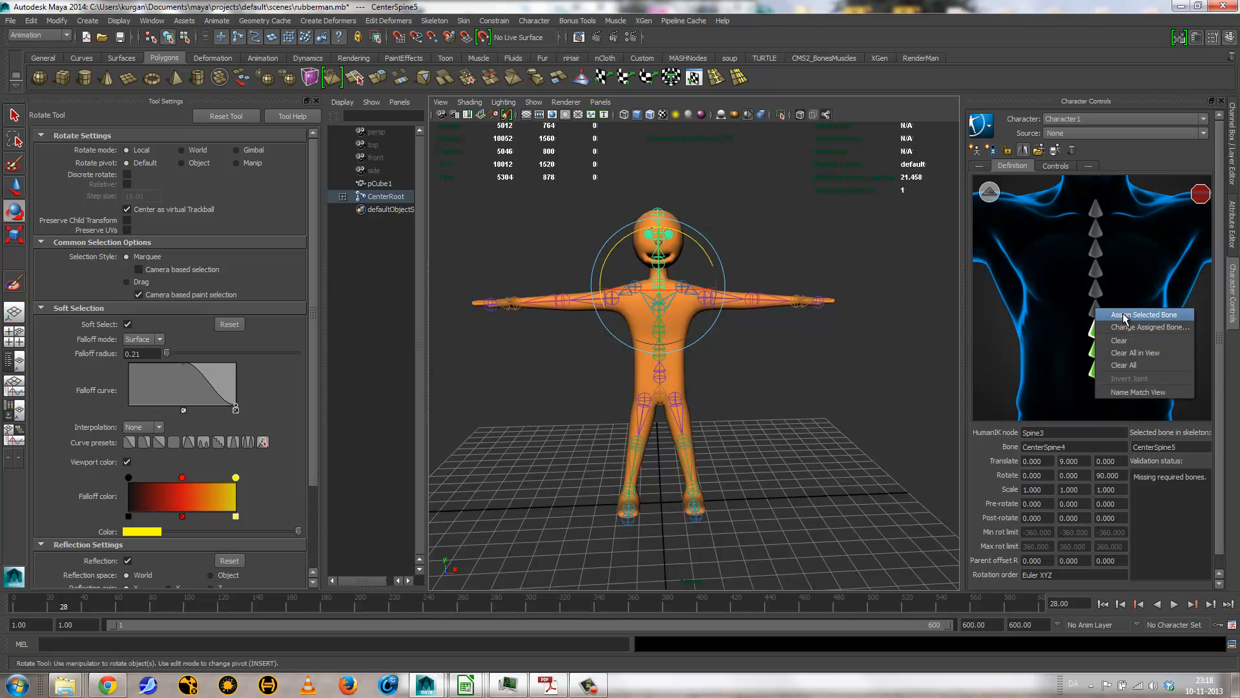
click(1126, 316)
click(988, 191)
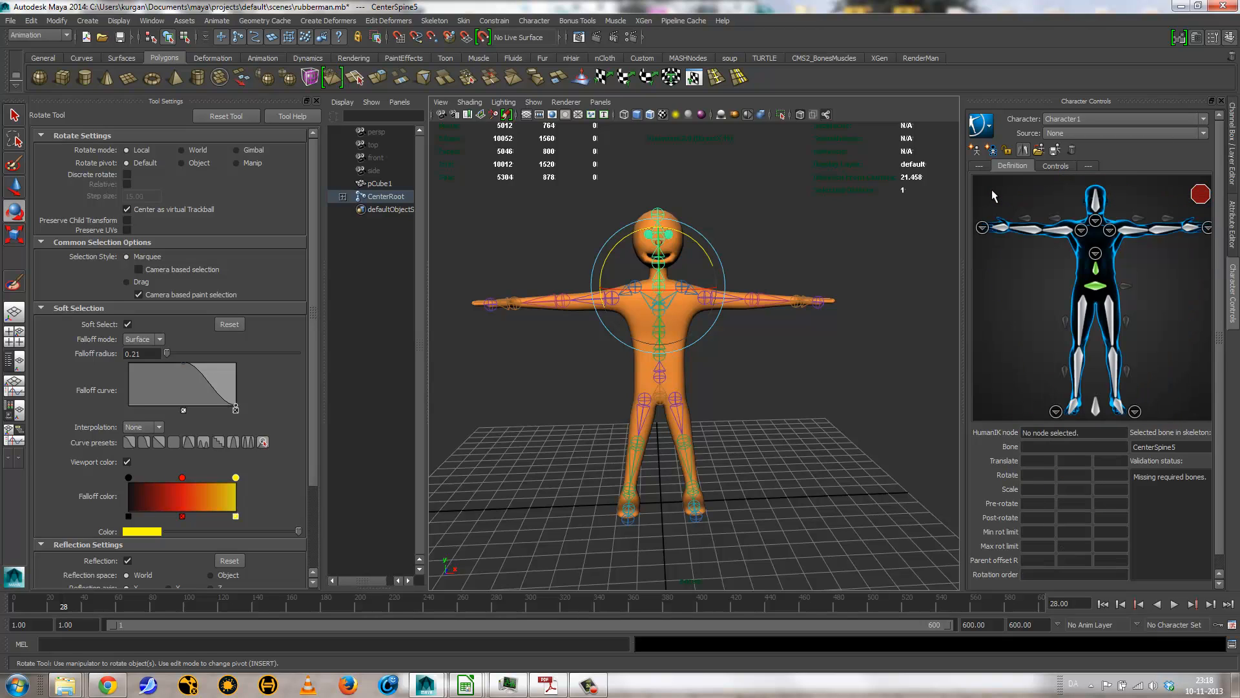
Step: Assign the LeftShoulder joint to the LeftArm node of the character definition
click(1129, 240)
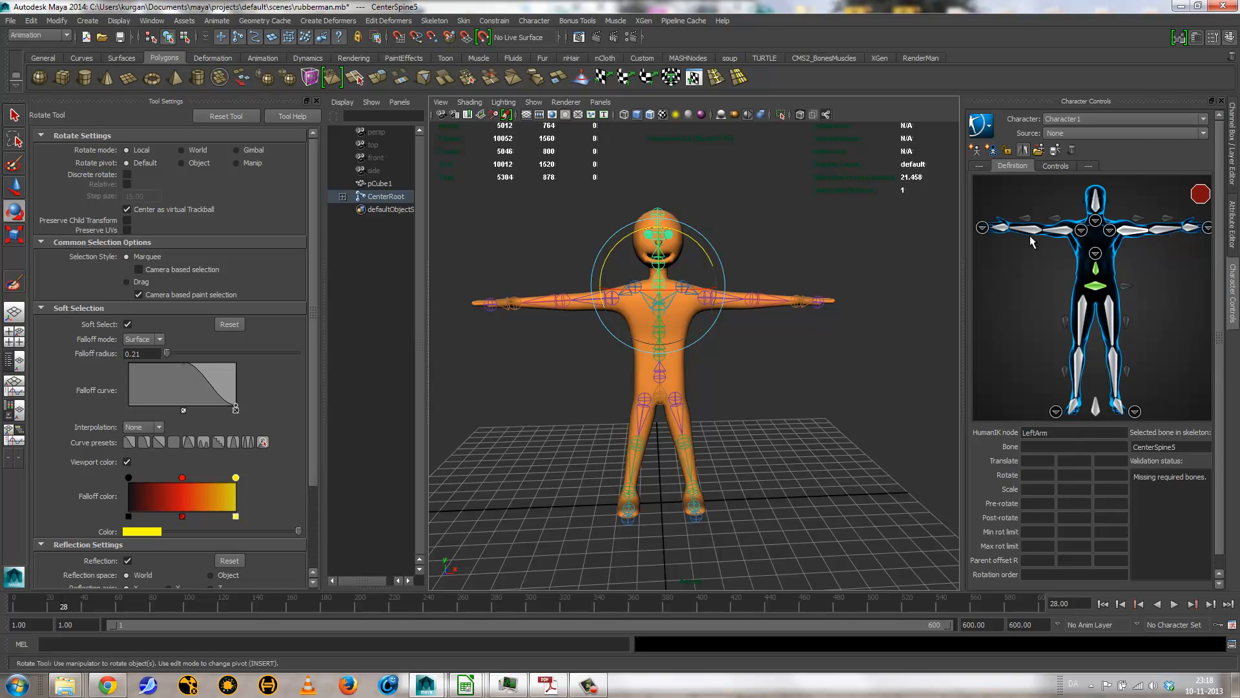
click(729, 327)
click(722, 308)
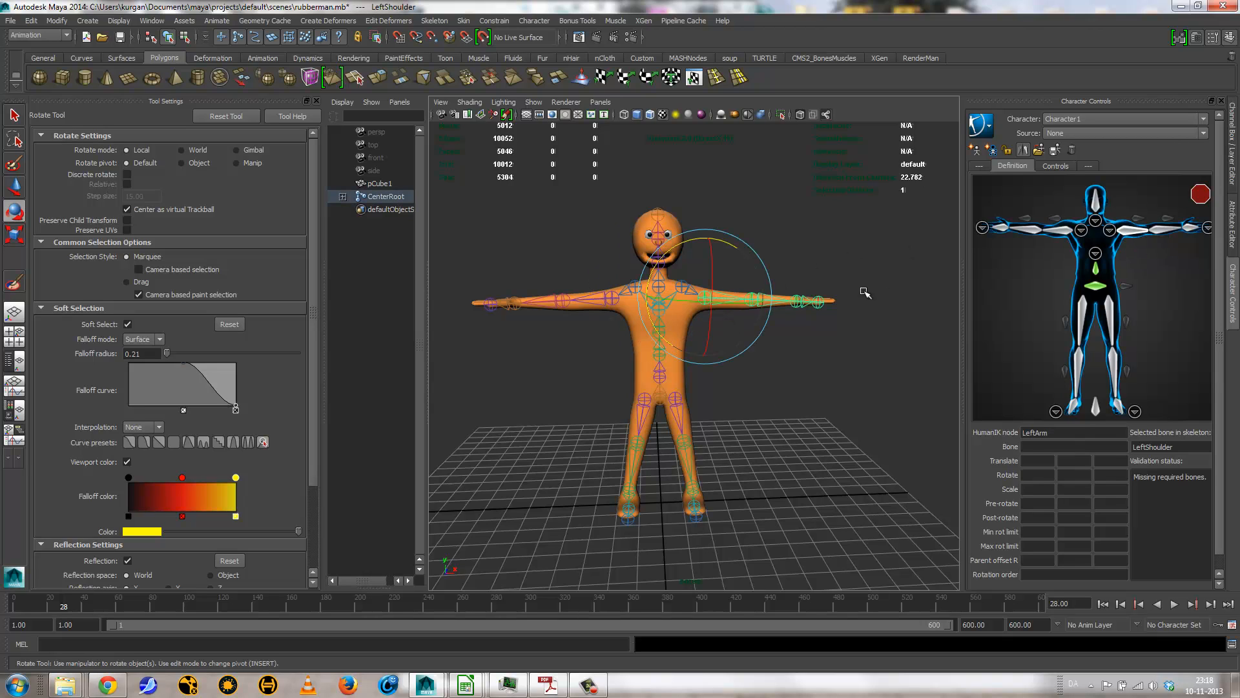
right_click(1130, 232)
click(1149, 241)
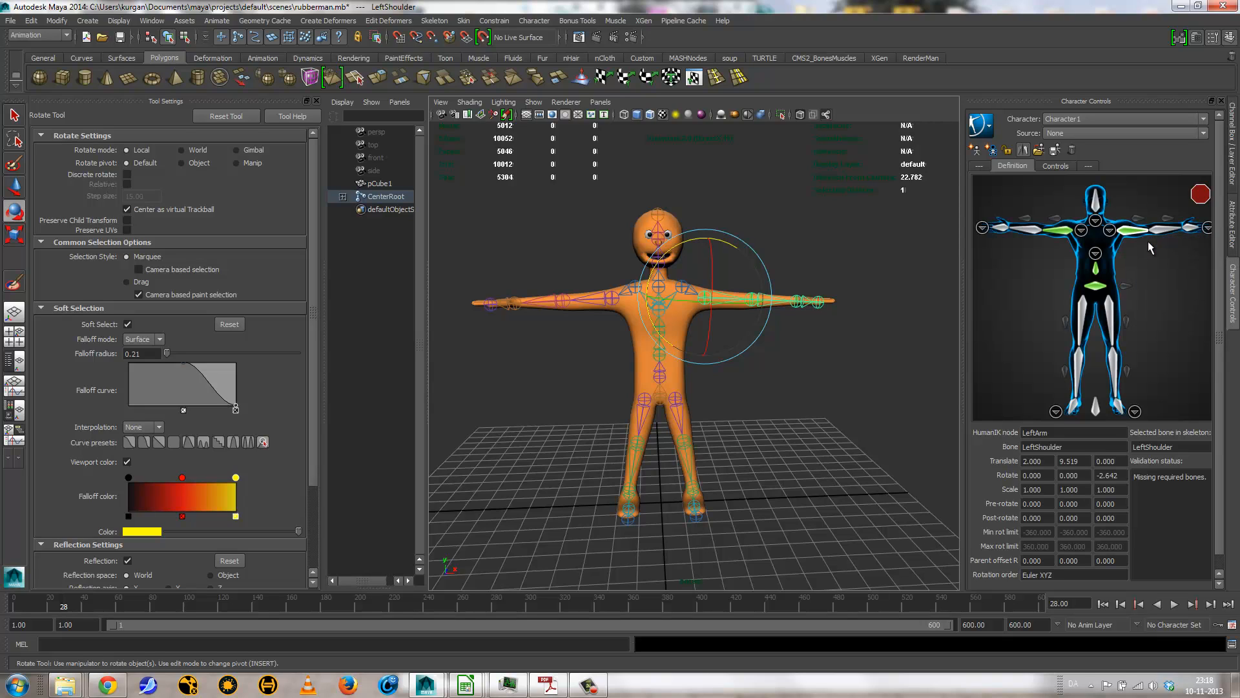
Step: Assign the LeftElbow joint to the LeftForeArm node of the character definition
click(806, 337)
click(778, 304)
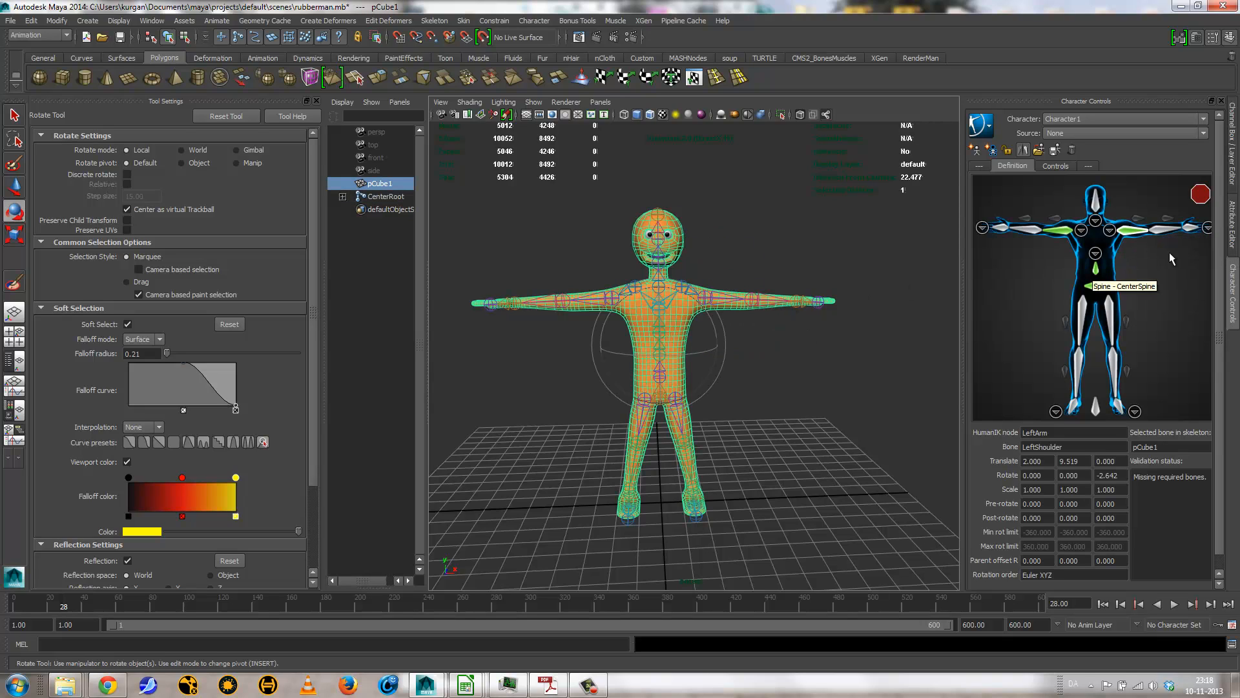
click(825, 354)
click(761, 299)
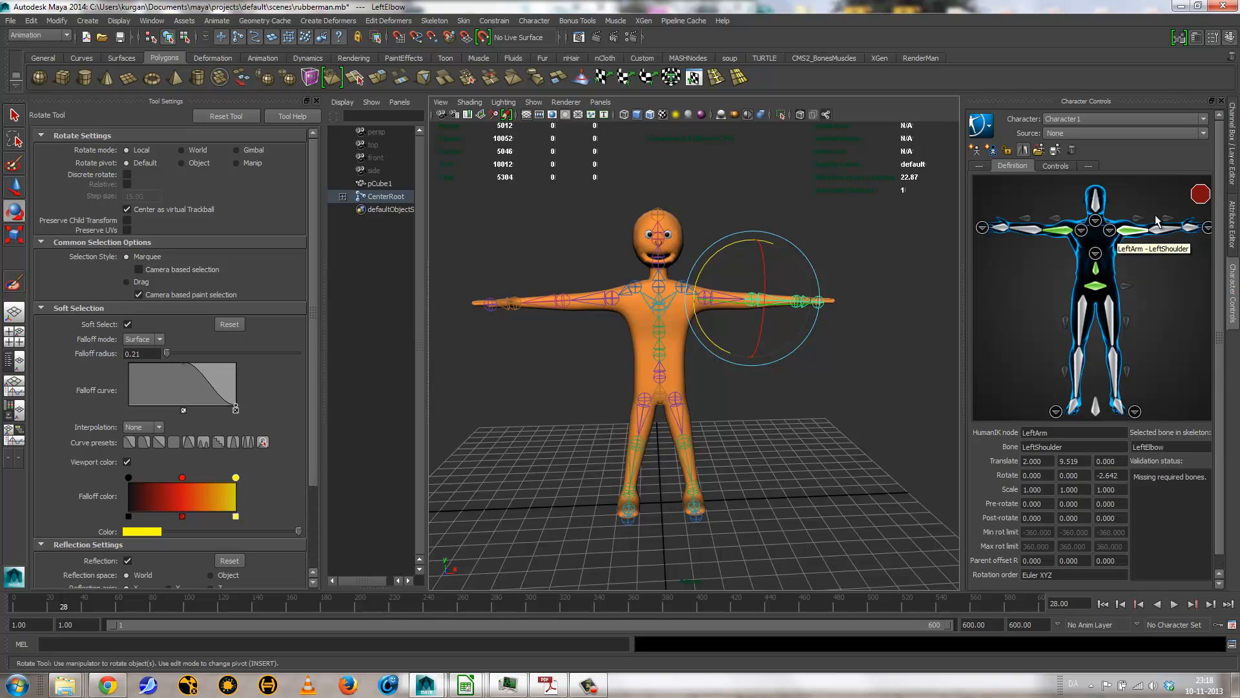
right_click(1158, 232)
click(1166, 238)
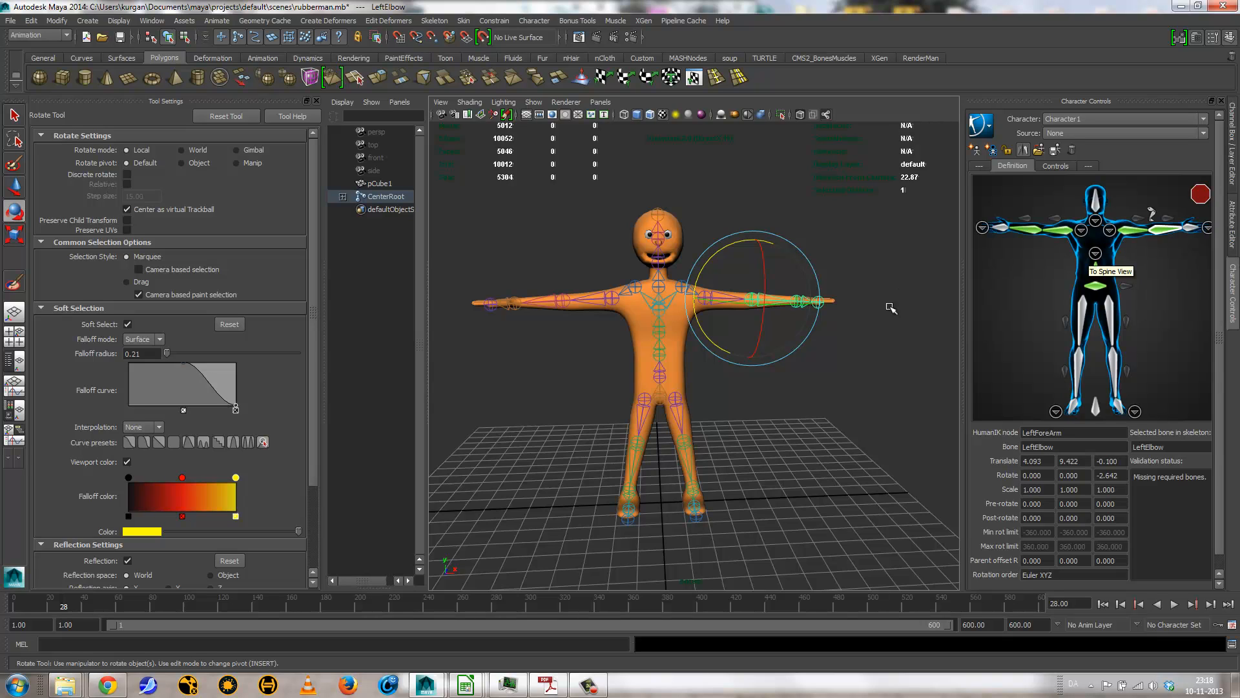
Step: Assign the LeftHand joint at the wrist to the LeftHand node of the character definition
click(814, 316)
click(808, 307)
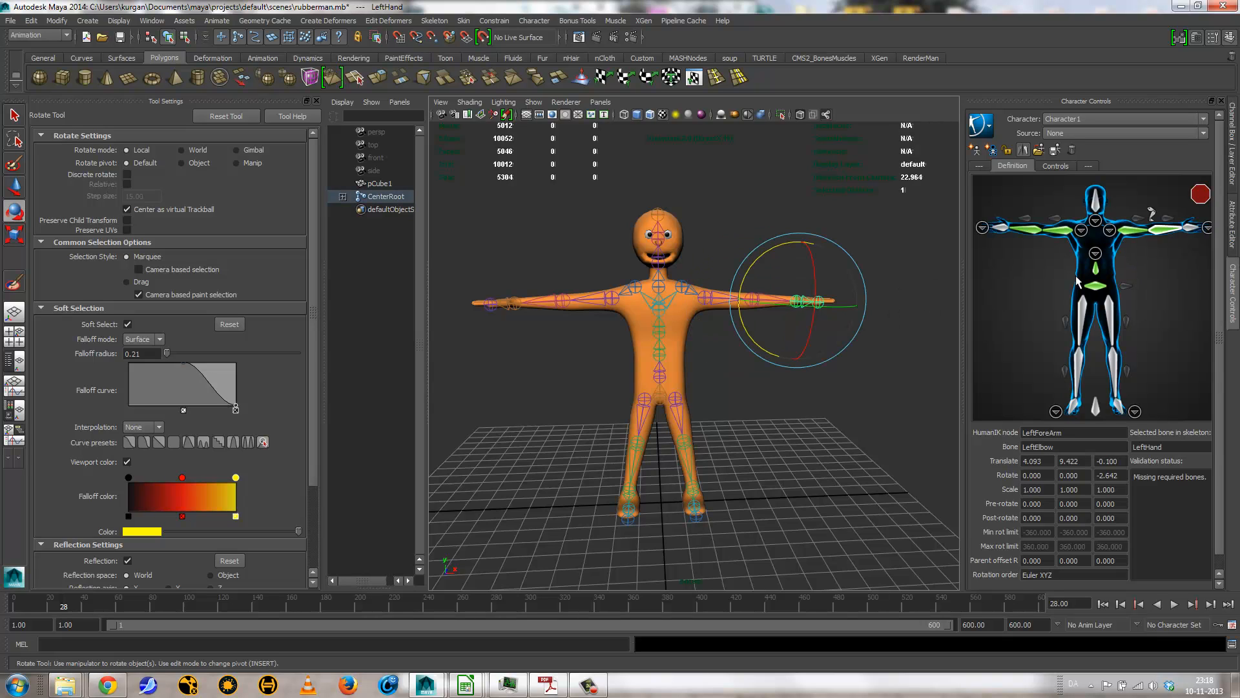
right_click(1189, 229)
click(1192, 245)
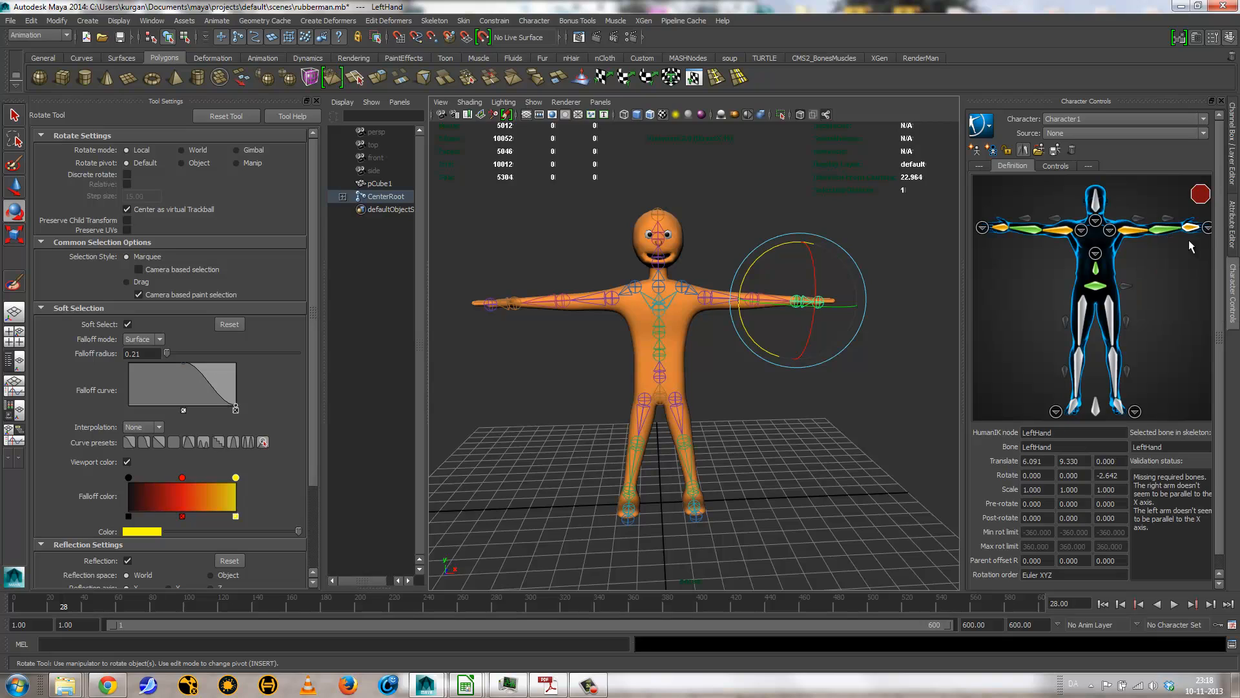
Step: Assign the CenterNeck joint to the Neck node in the detailed neck view and return to the full-body view
click(658, 261)
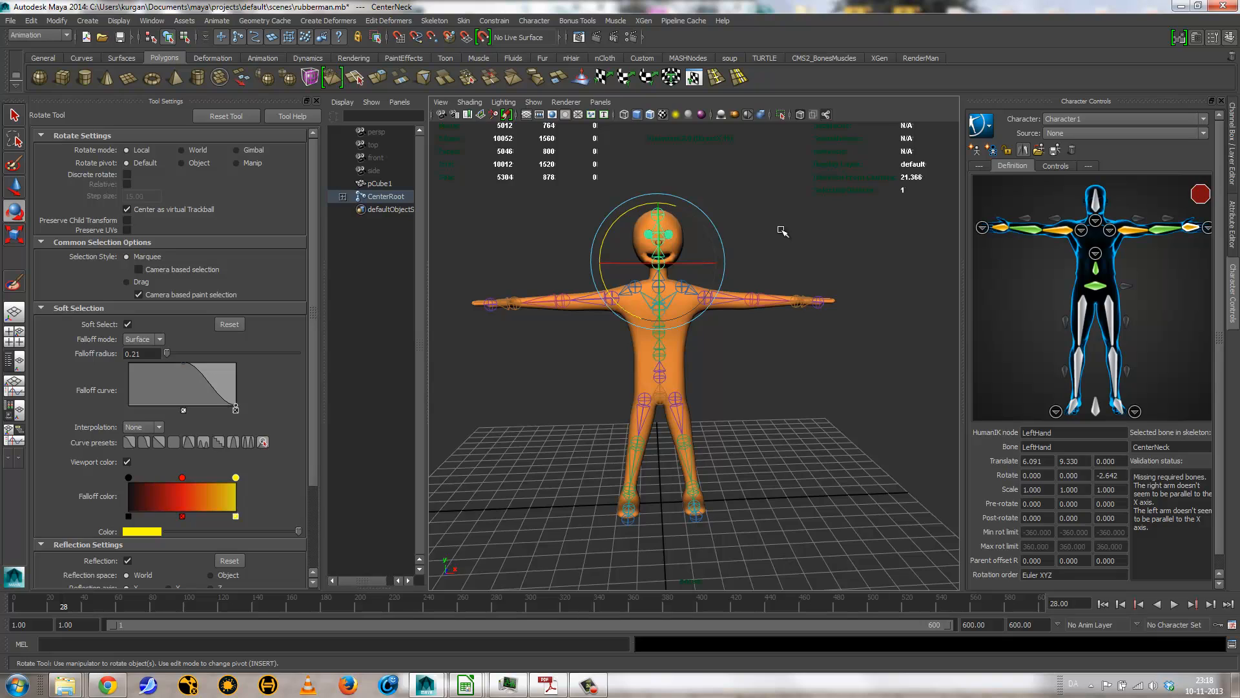
click(1096, 220)
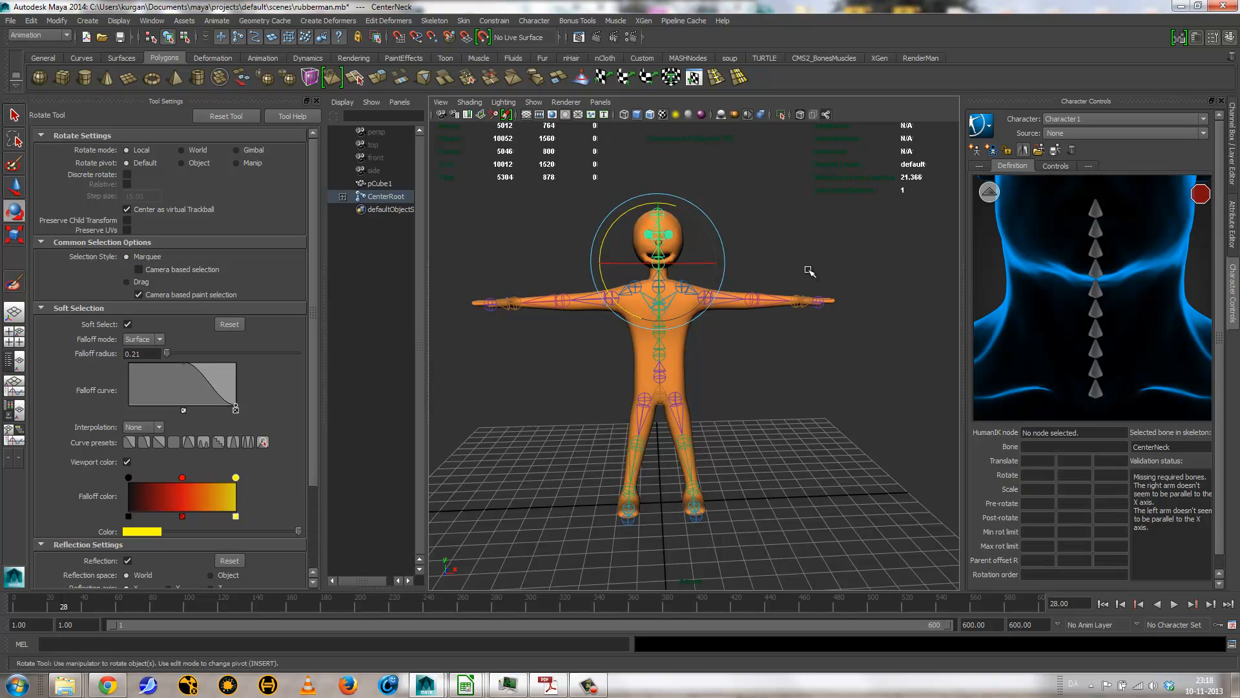
click(789, 274)
click(656, 286)
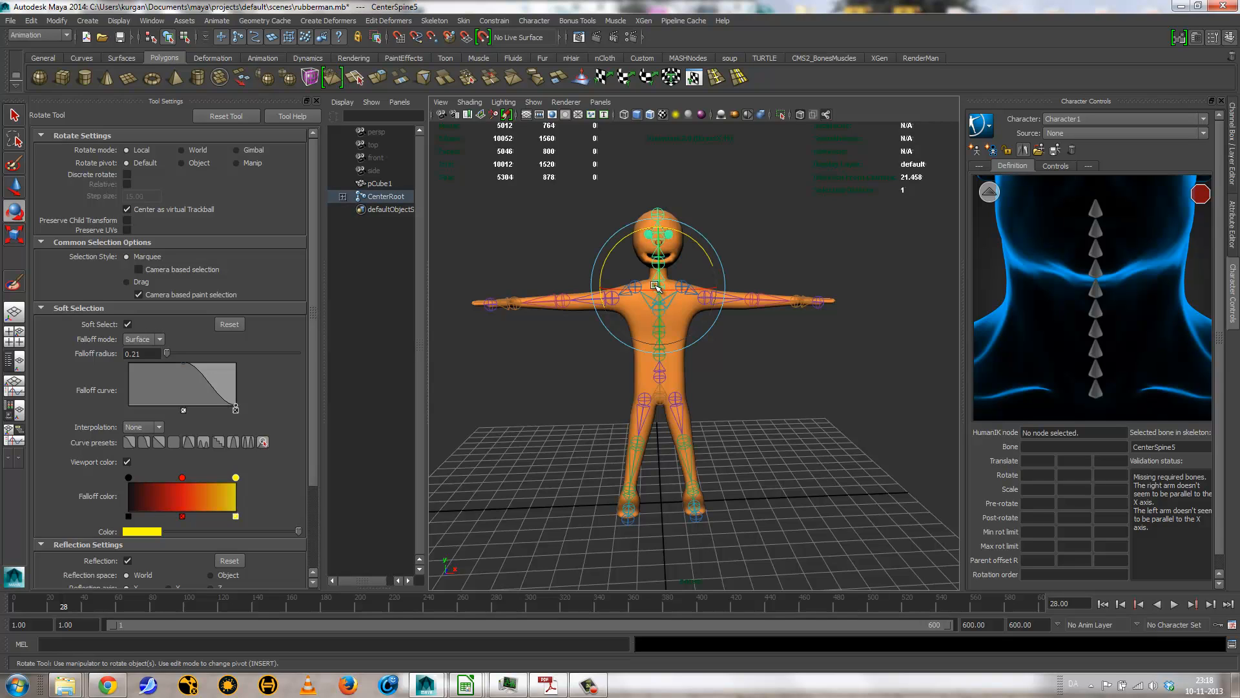
click(1233, 172)
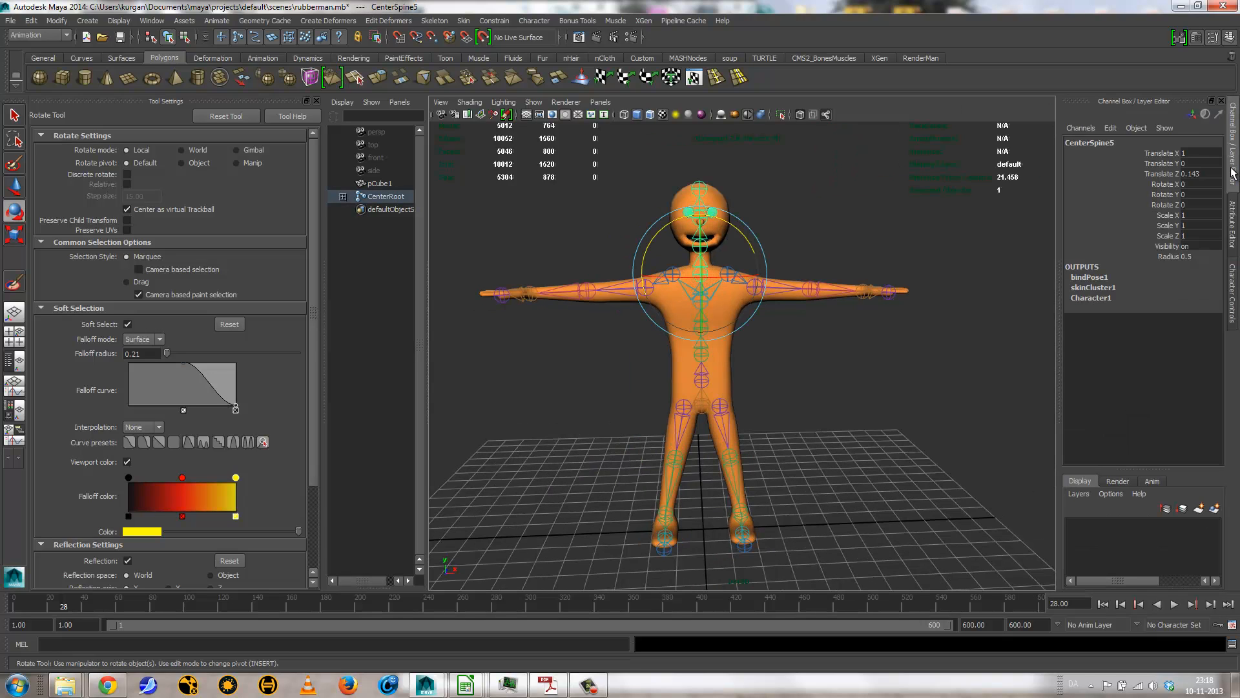
click(791, 236)
click(707, 245)
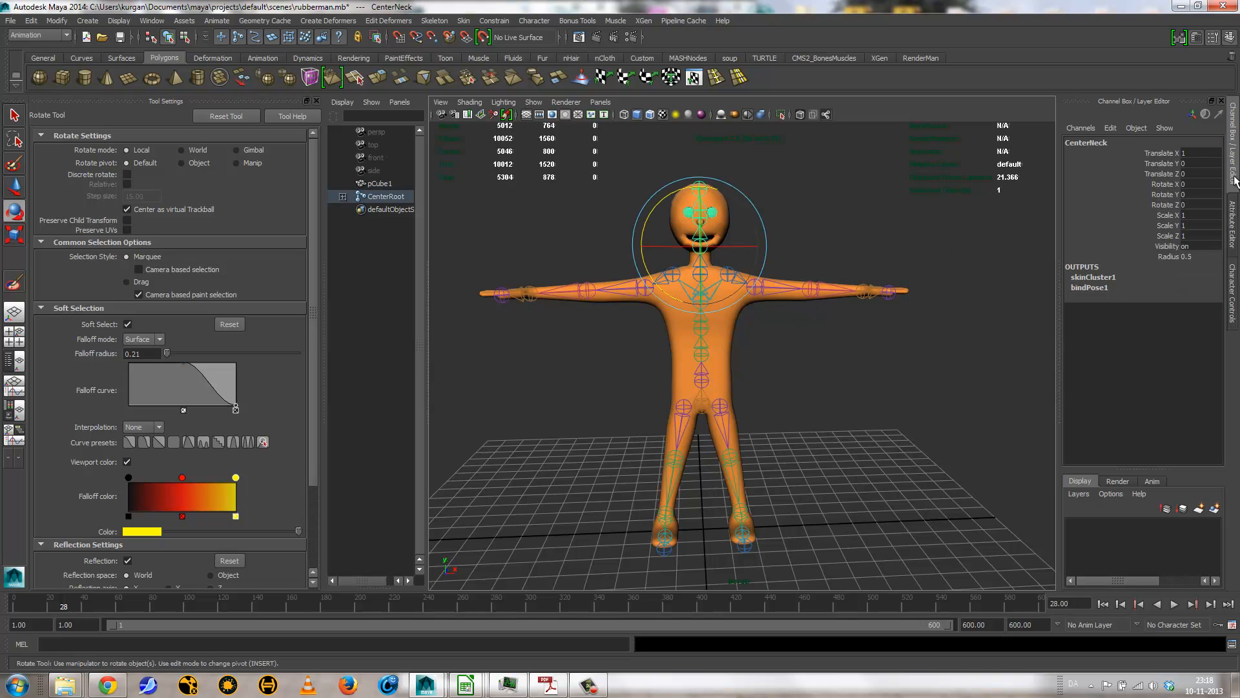
click(1233, 304)
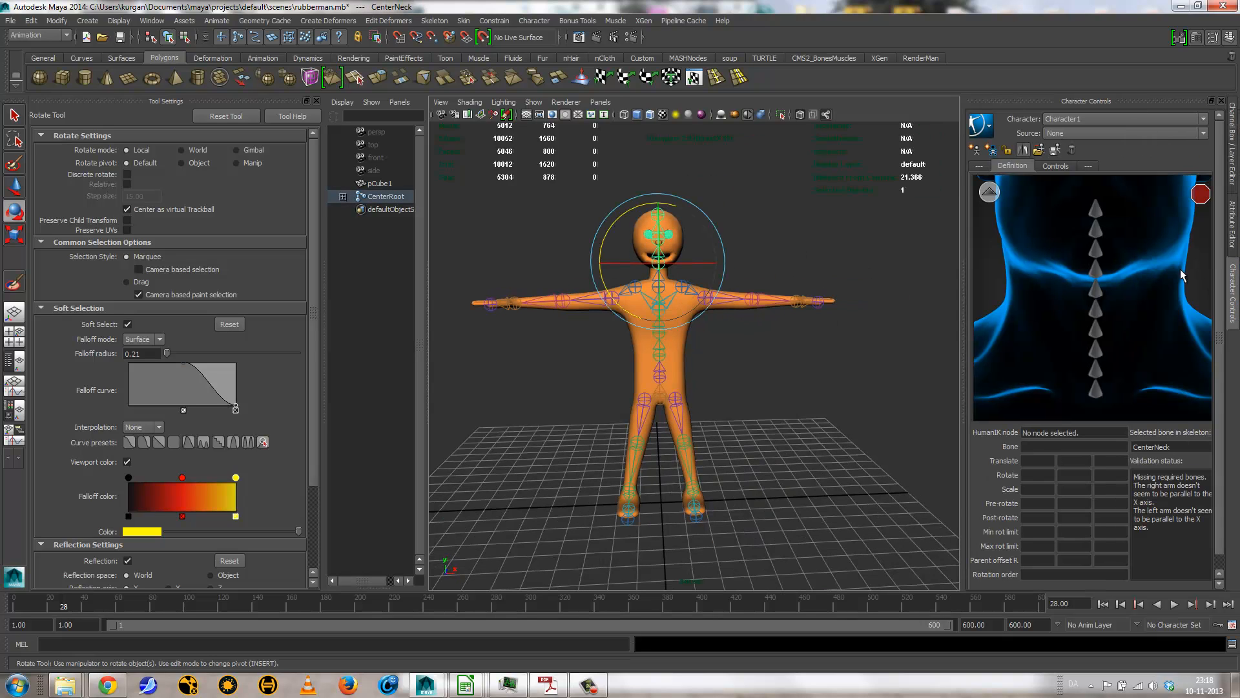
right_click(1095, 390)
click(1122, 398)
click(989, 192)
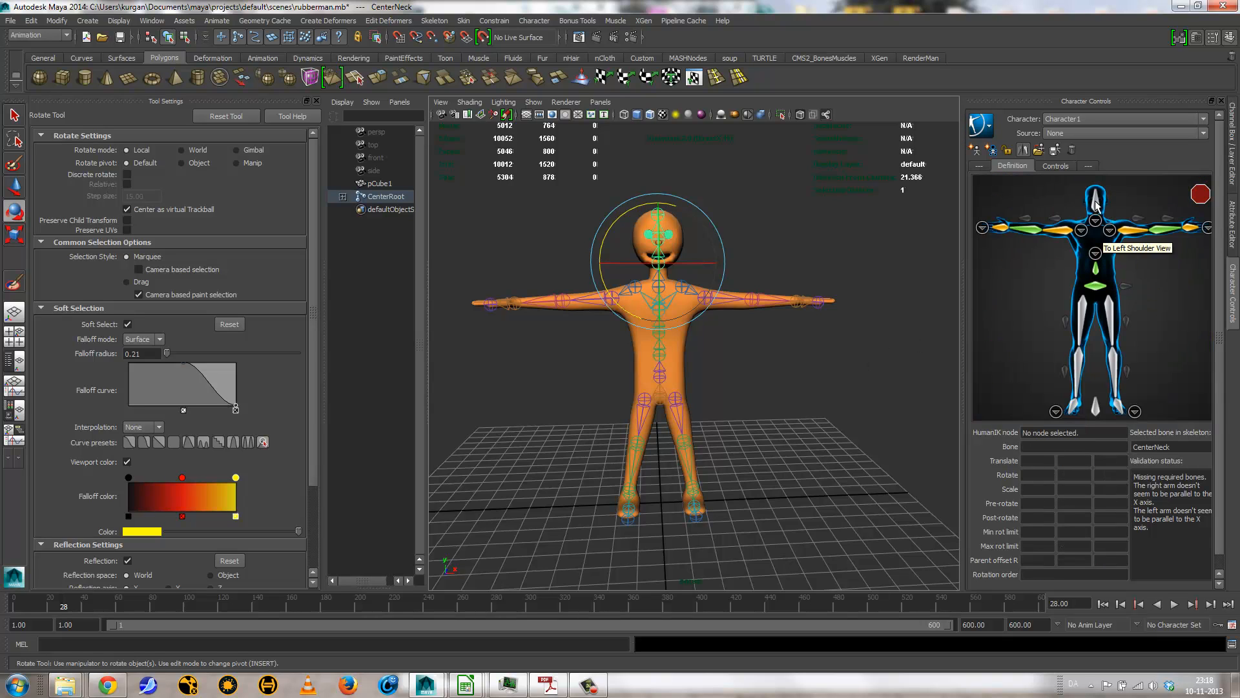
Step: Assign the CenterHead joint to the Head node of the character definition
click(668, 250)
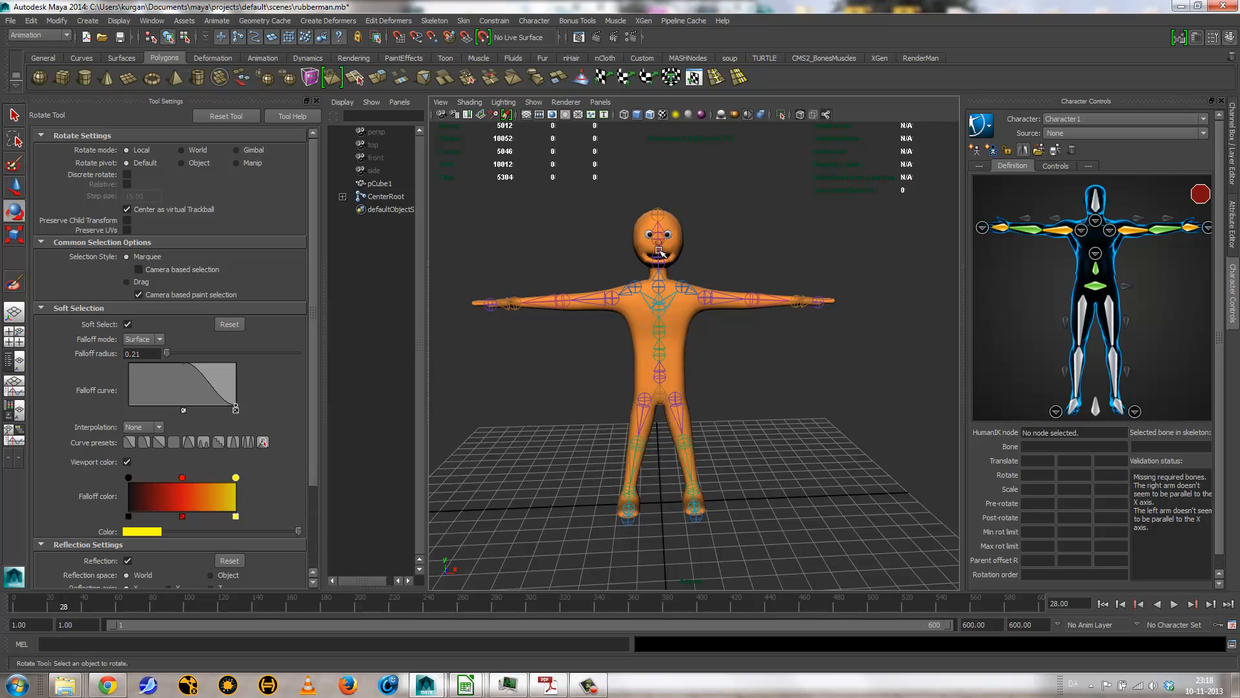
click(659, 248)
click(794, 224)
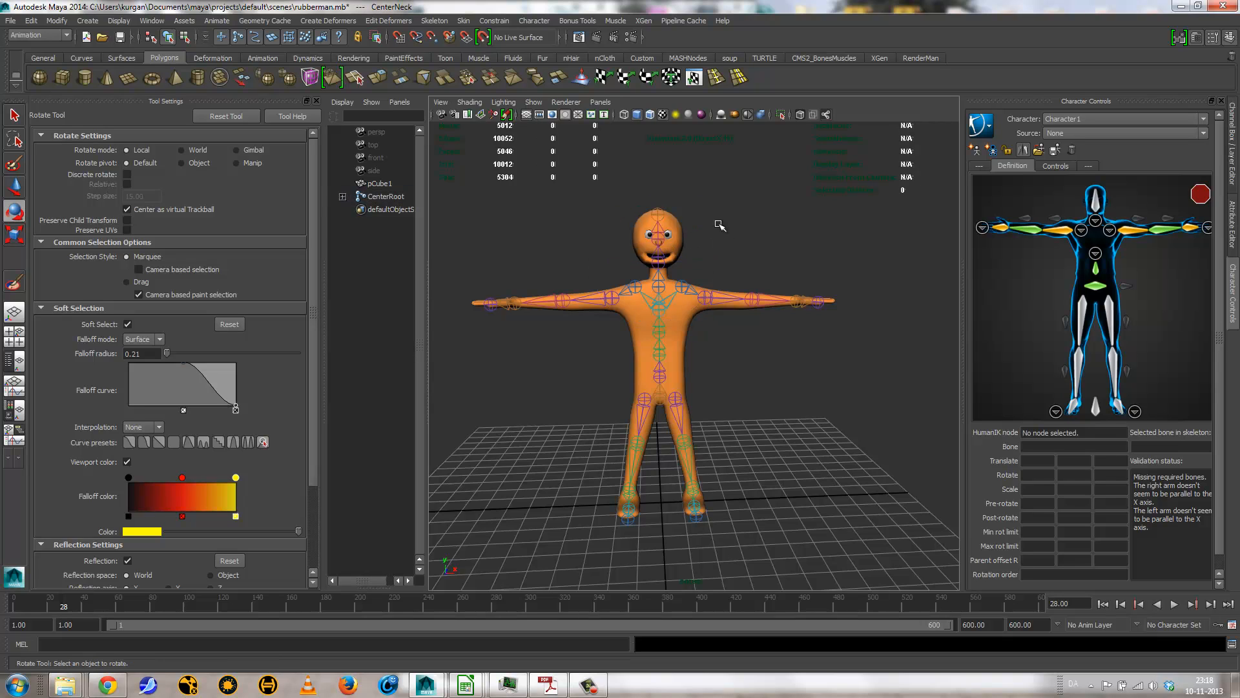
click(661, 231)
right_click(1095, 201)
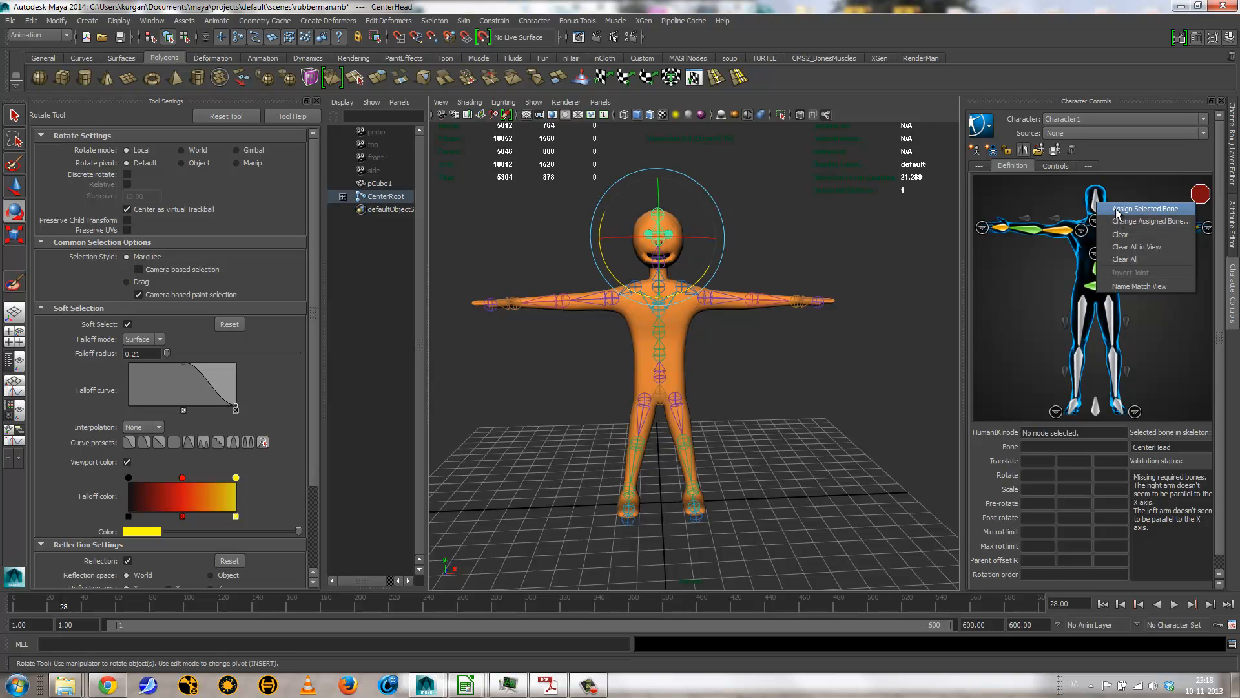
click(1115, 208)
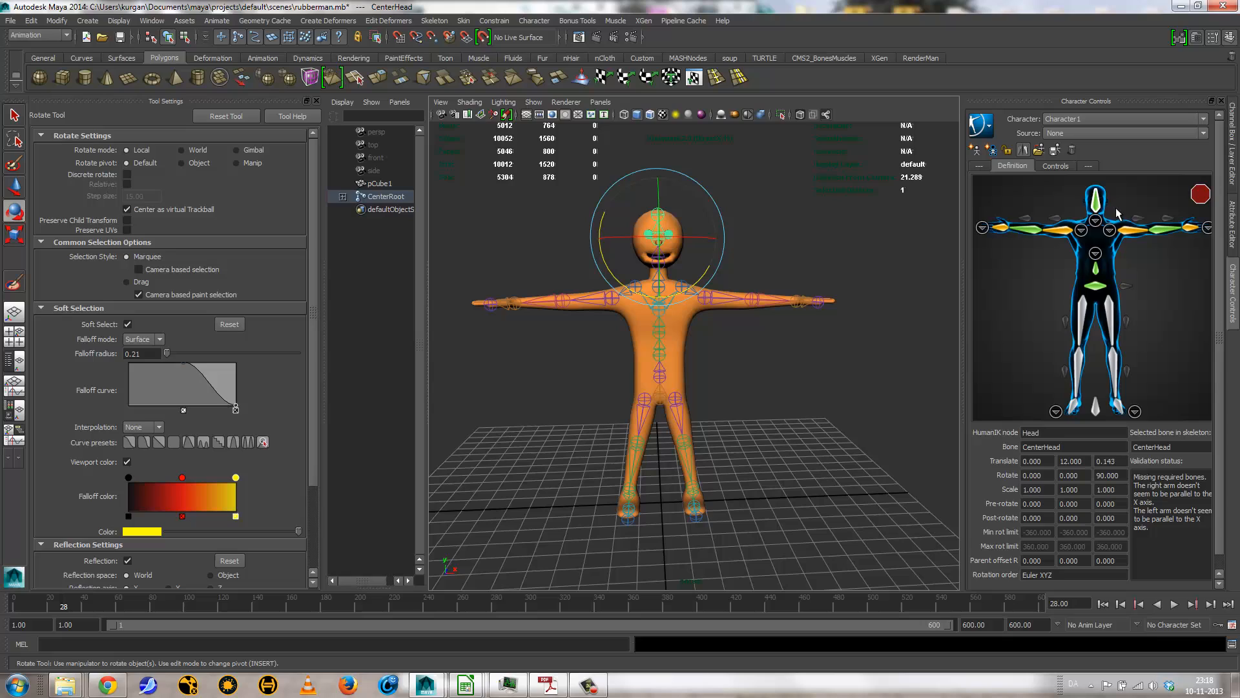
Step: Assign the LeftHip joint to the LeftUpLeg node and the LeftKnee joint to the LeftLeg node
click(679, 407)
right_click(1111, 320)
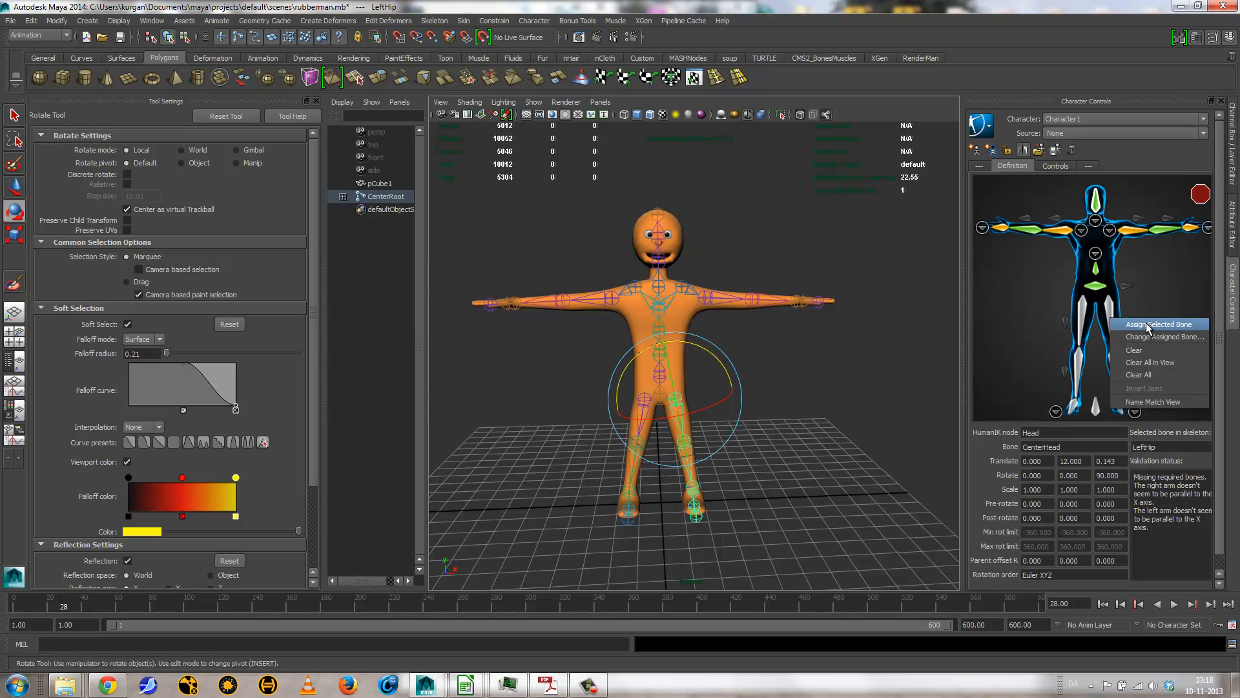
click(1146, 323)
click(684, 452)
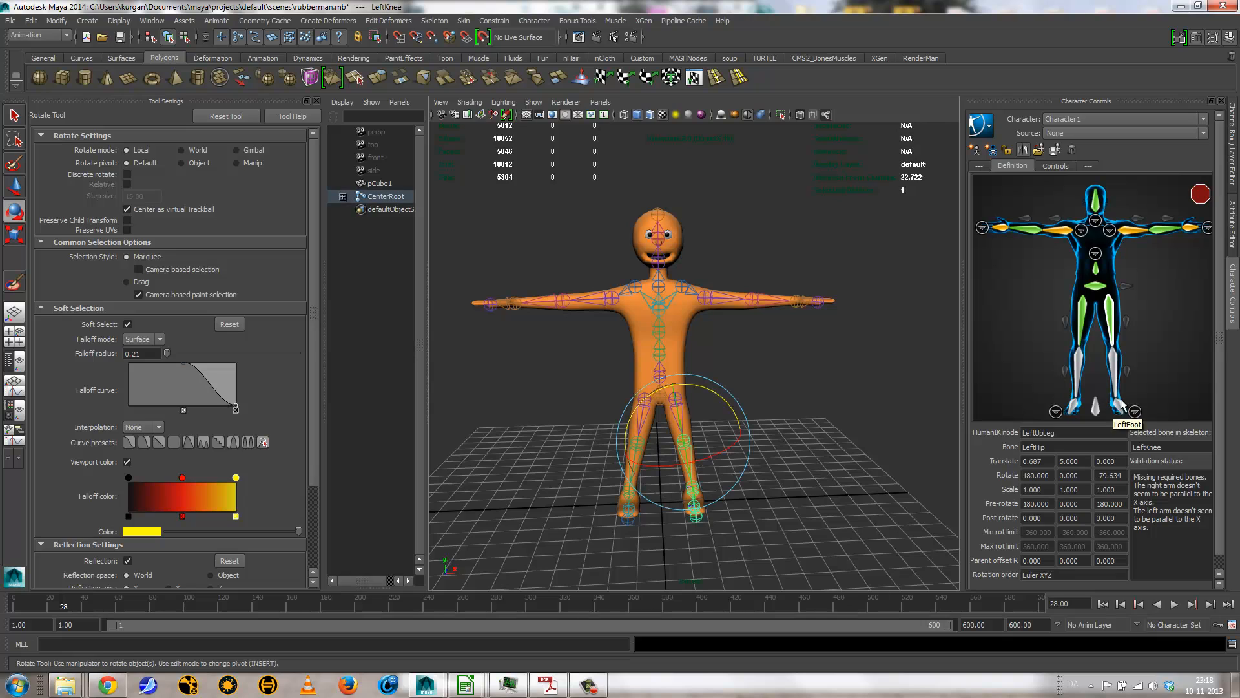
right_click(1110, 349)
click(1137, 360)
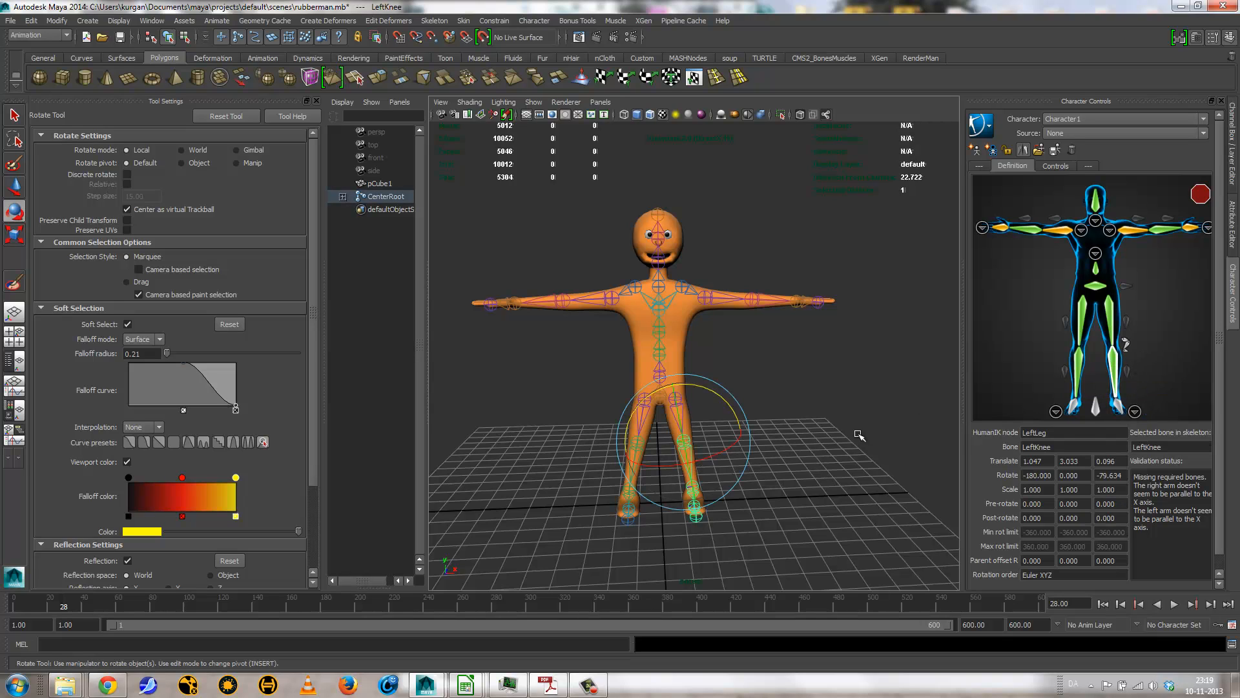
Step: Assign the LeftFoot joint at the ankle to the LeftFoot node of the character definition
click(859, 435)
click(697, 500)
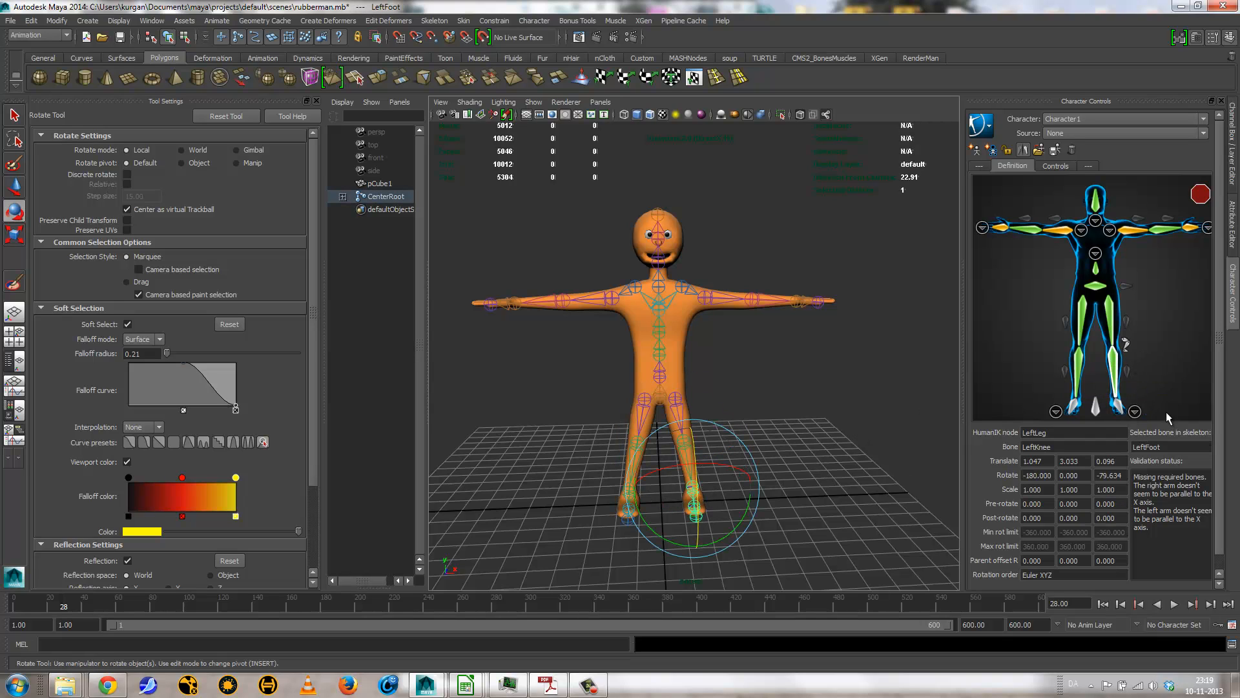
right_click(1116, 405)
click(1145, 414)
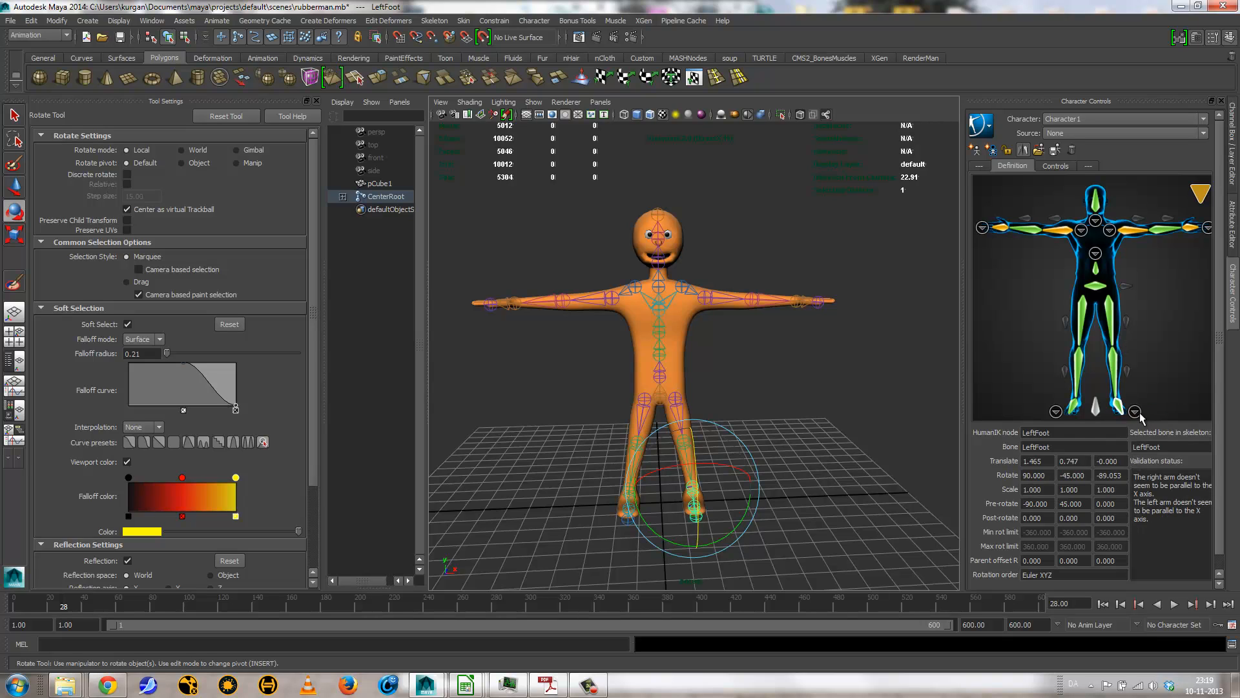
Step: Assign the LeftToe joint to the LeftToeBase node in the detailed foot view and return to the full-body view
click(1135, 411)
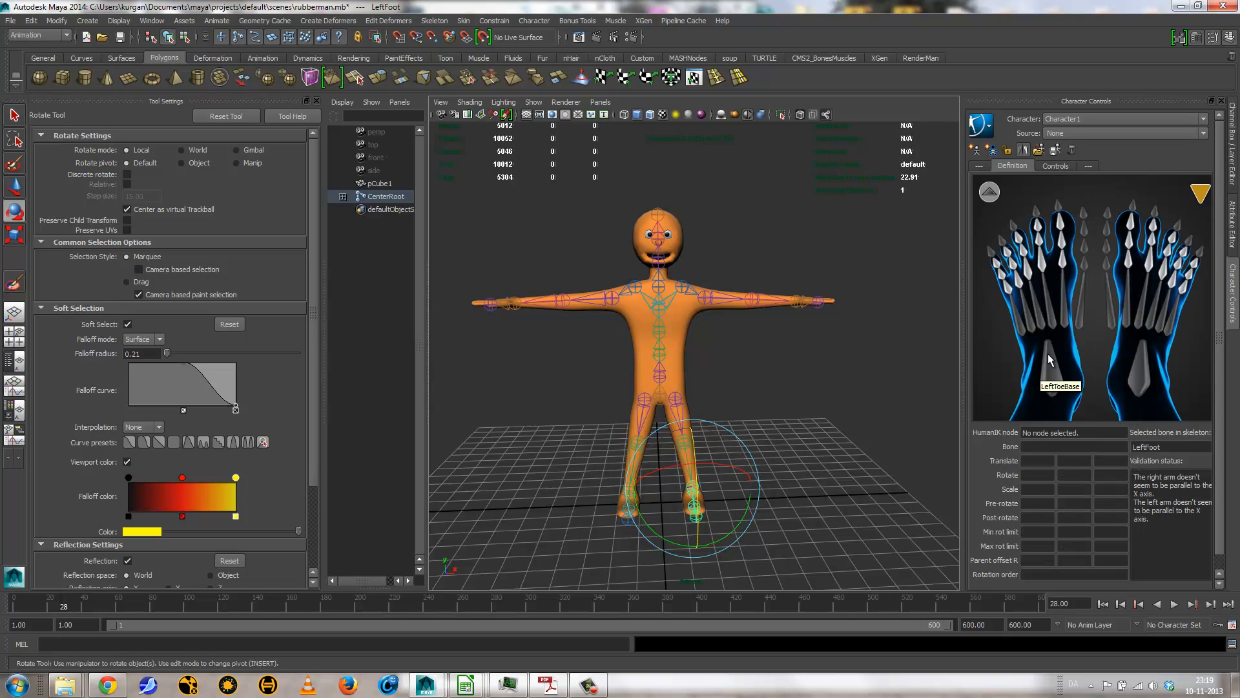
click(837, 477)
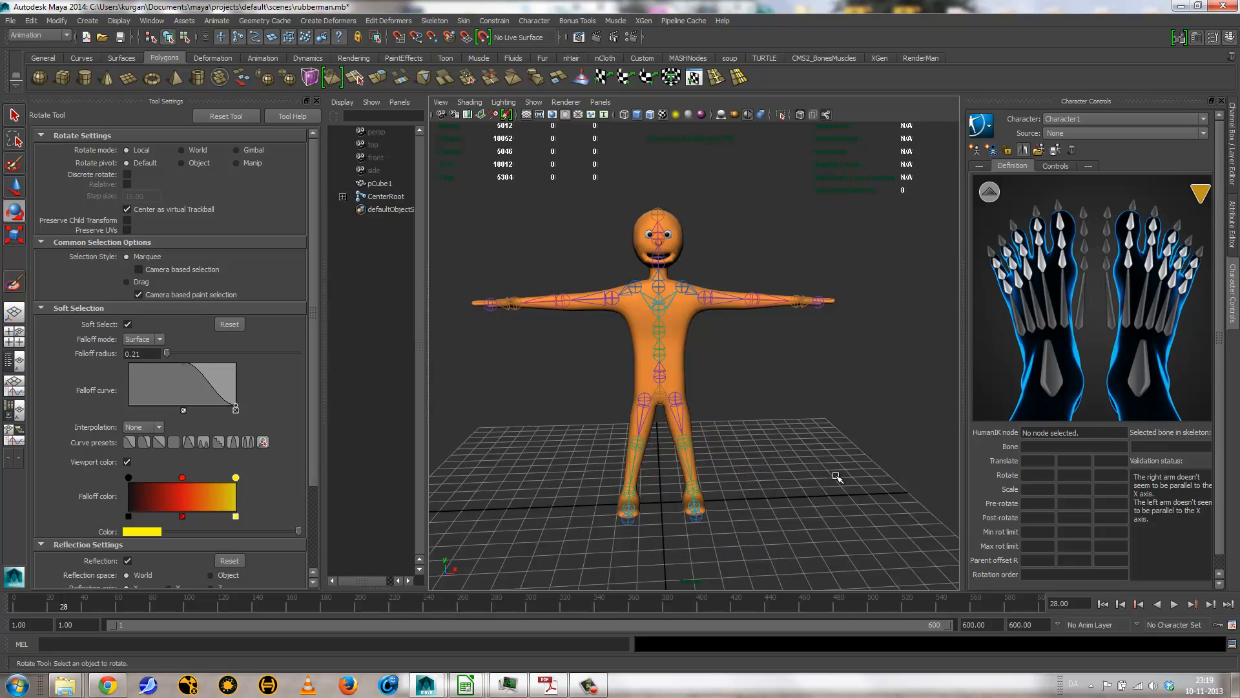
alt+drag(837, 477, 688, 499)
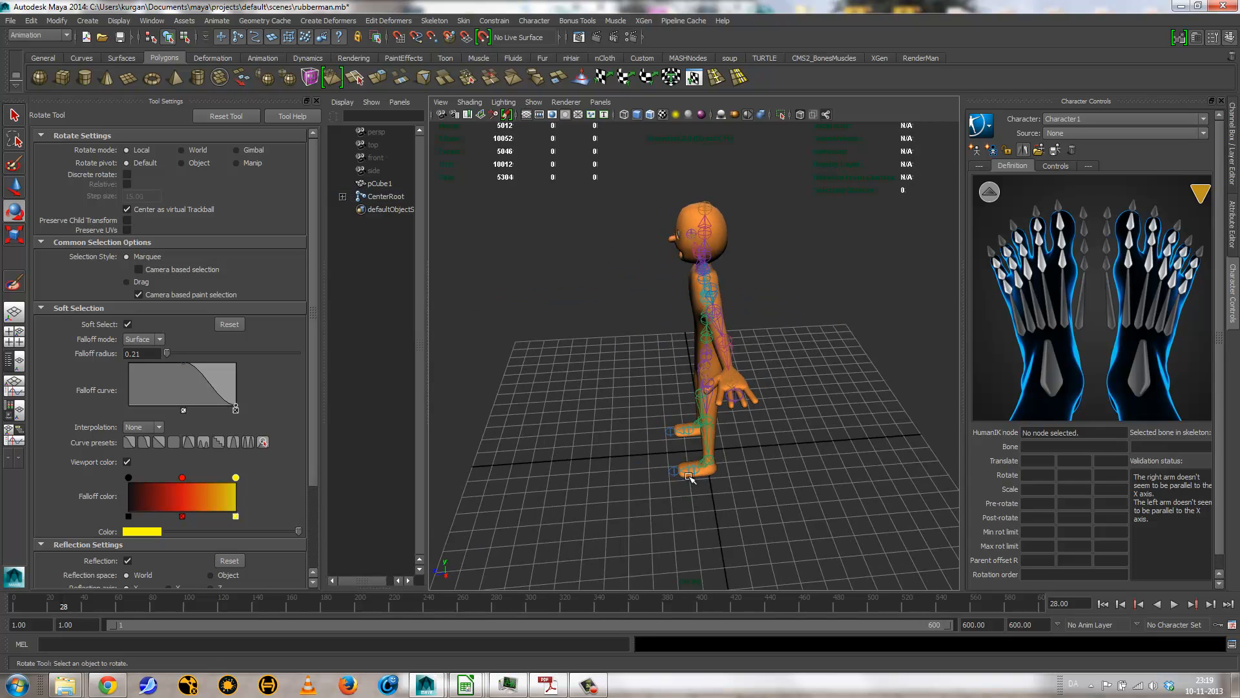
click(689, 477)
right_click(1049, 359)
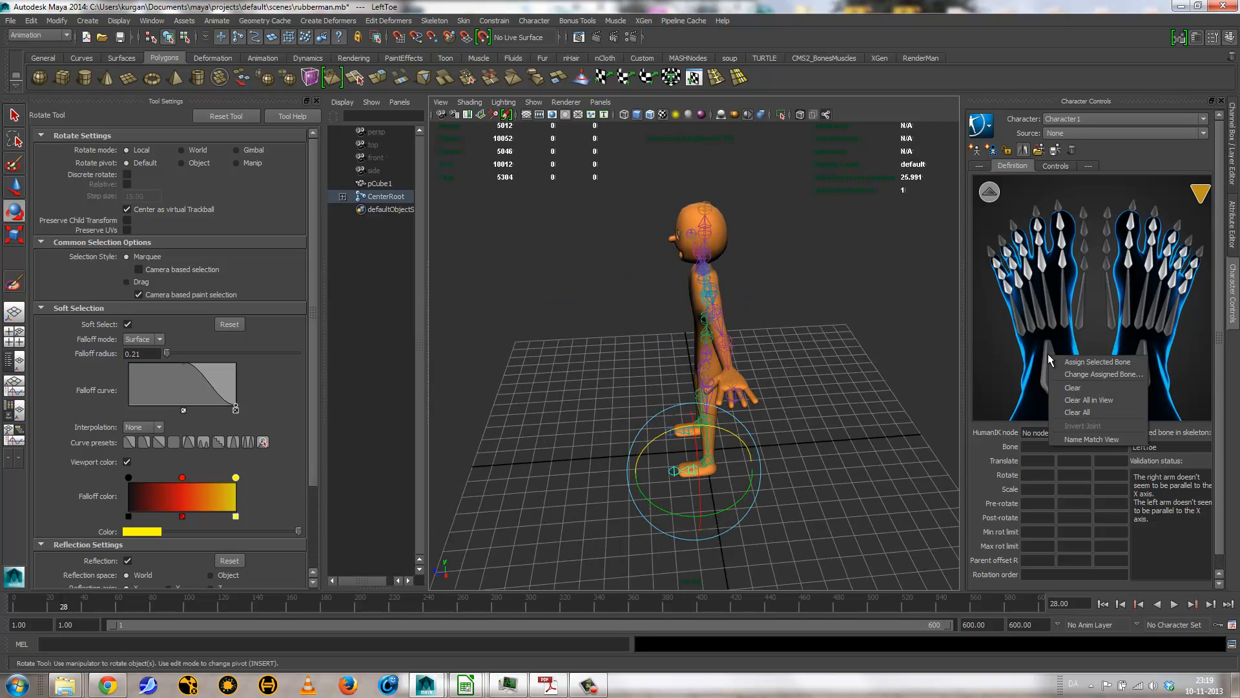
click(1076, 363)
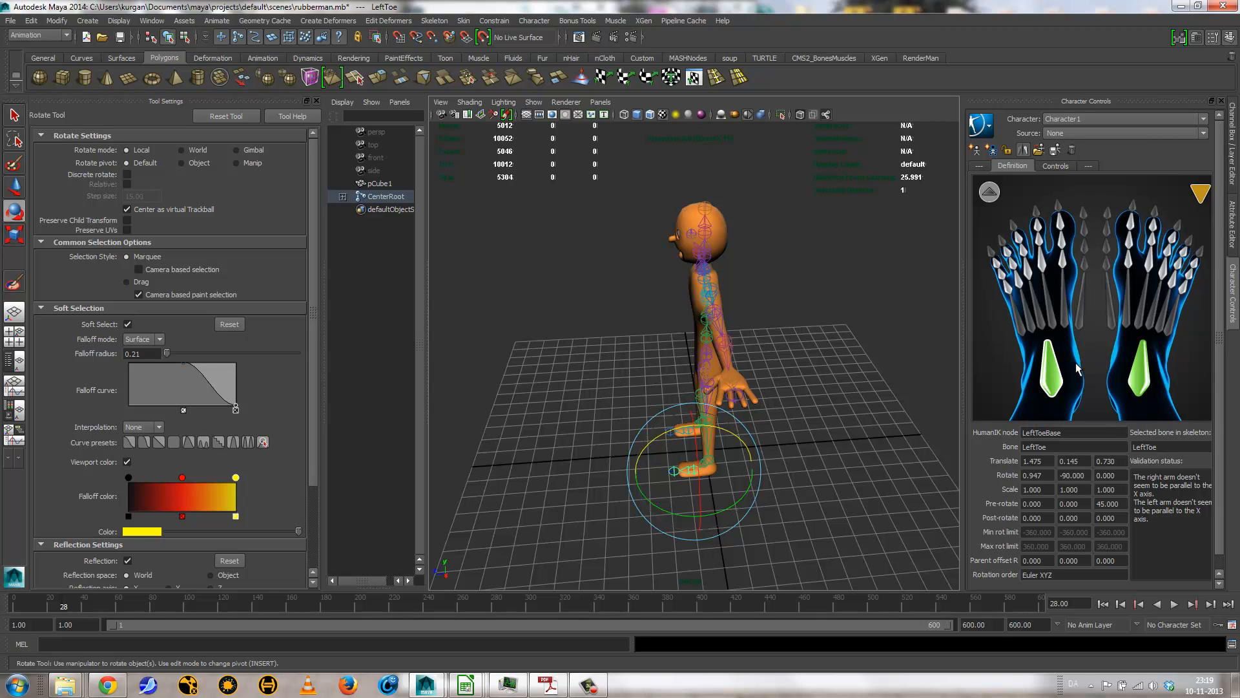
alt+drag(783, 445, 963, 409)
click(990, 192)
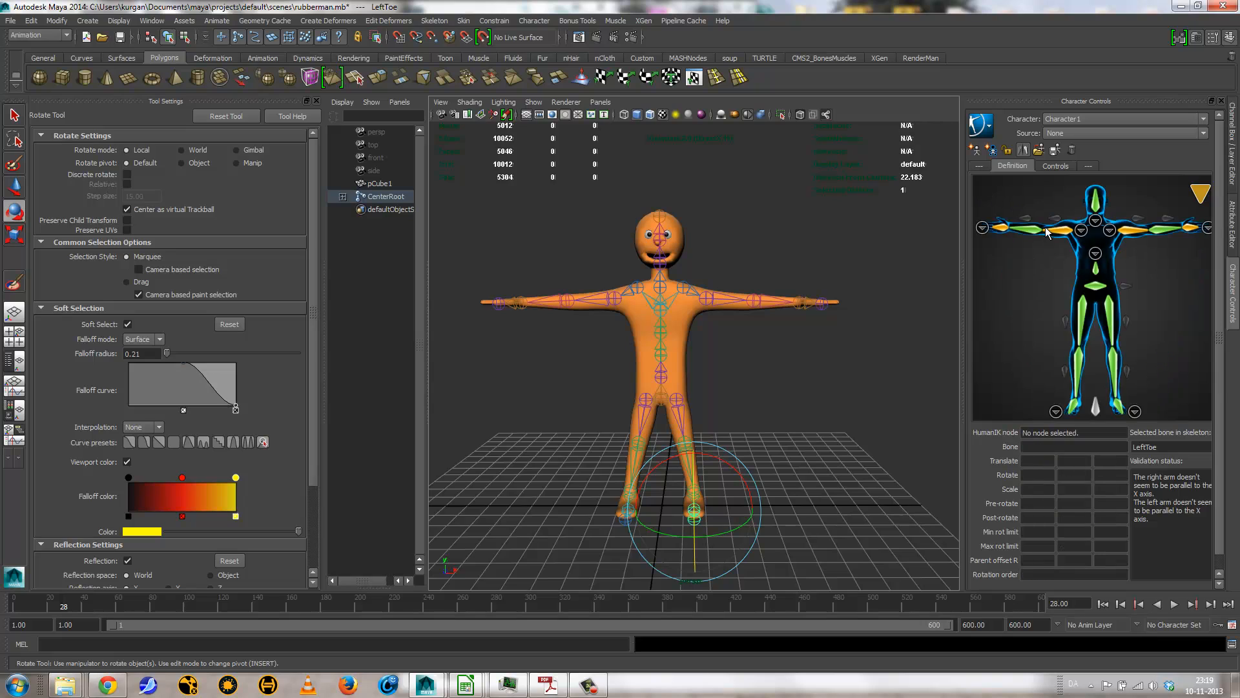
Step: Rotate the LeftShoulder and RightShoulder joints together by about -0.66 degrees around Z to make both arms parallel to the X axis
mouse_move(1200, 195)
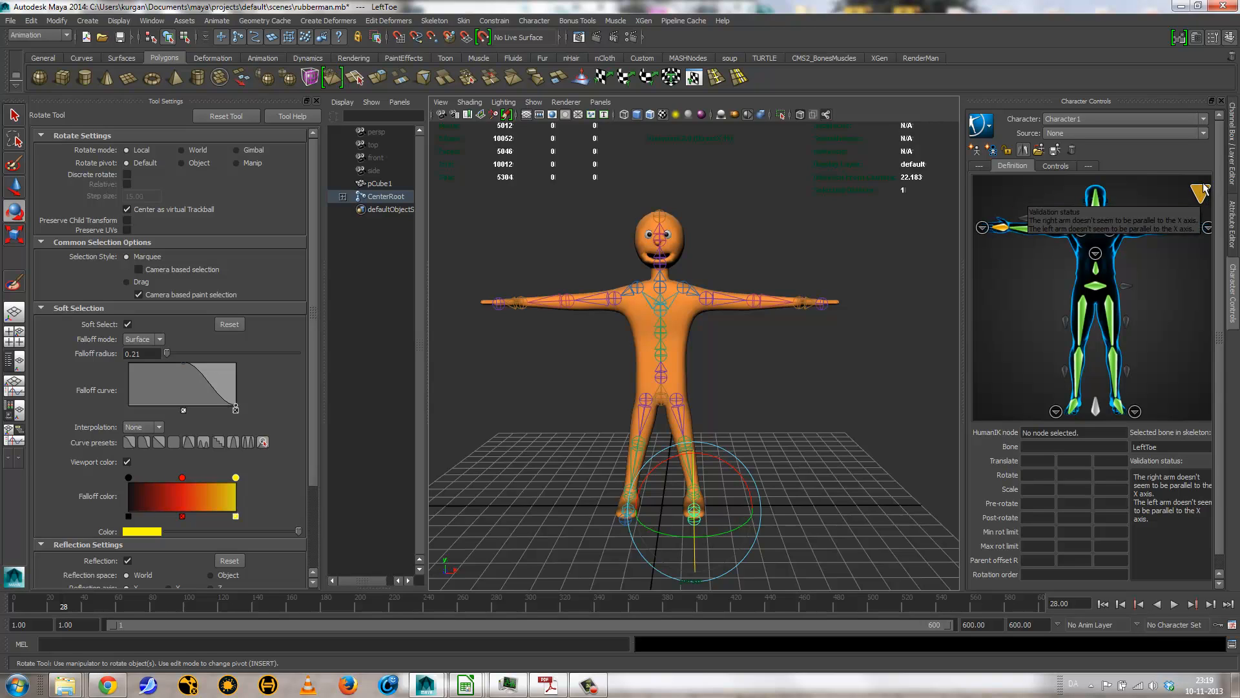
click(743, 335)
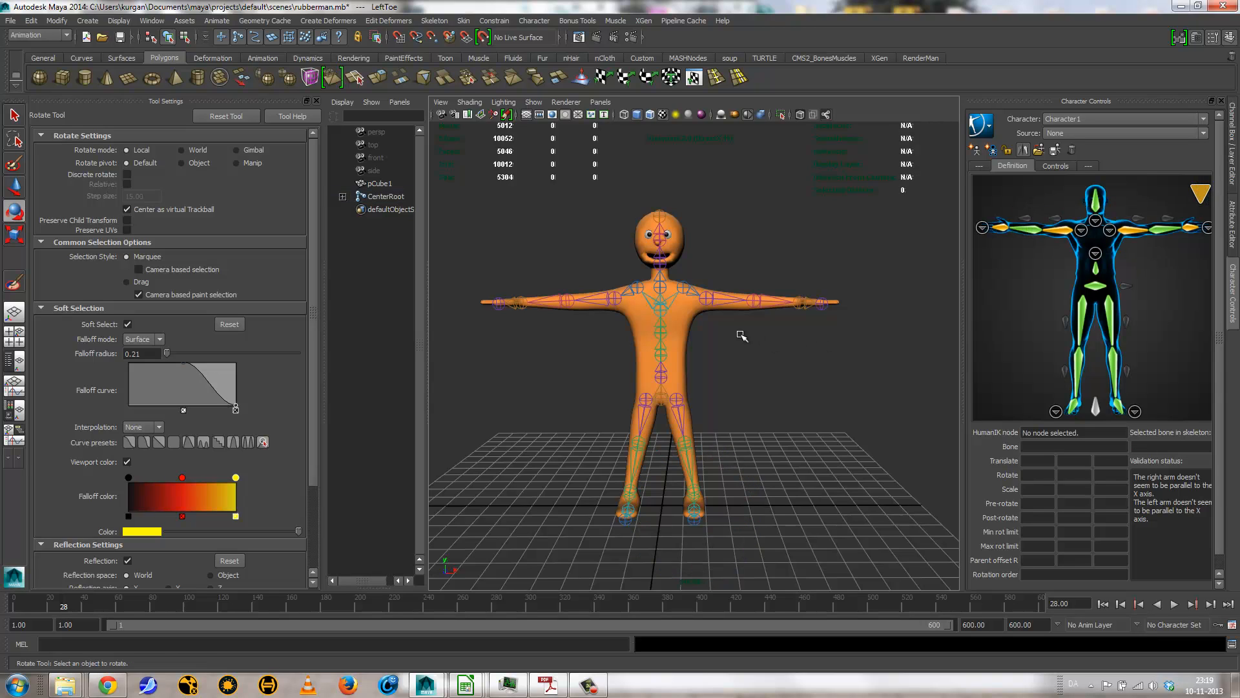
click(714, 304)
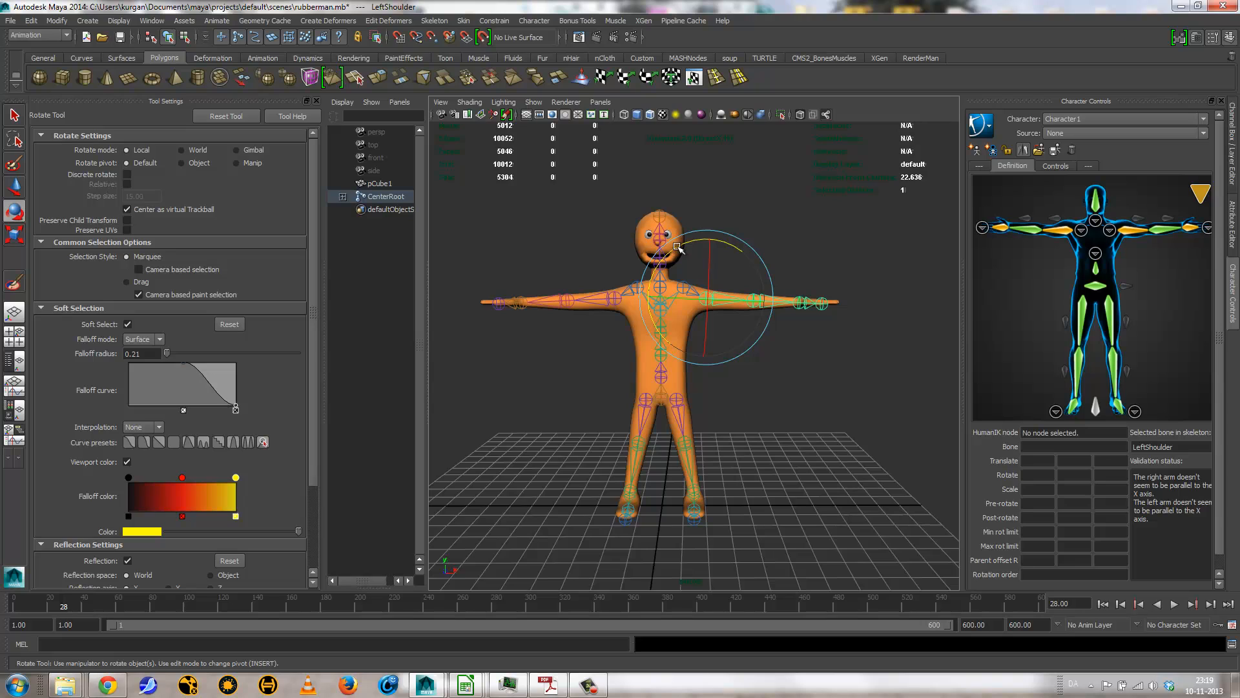
click(606, 301)
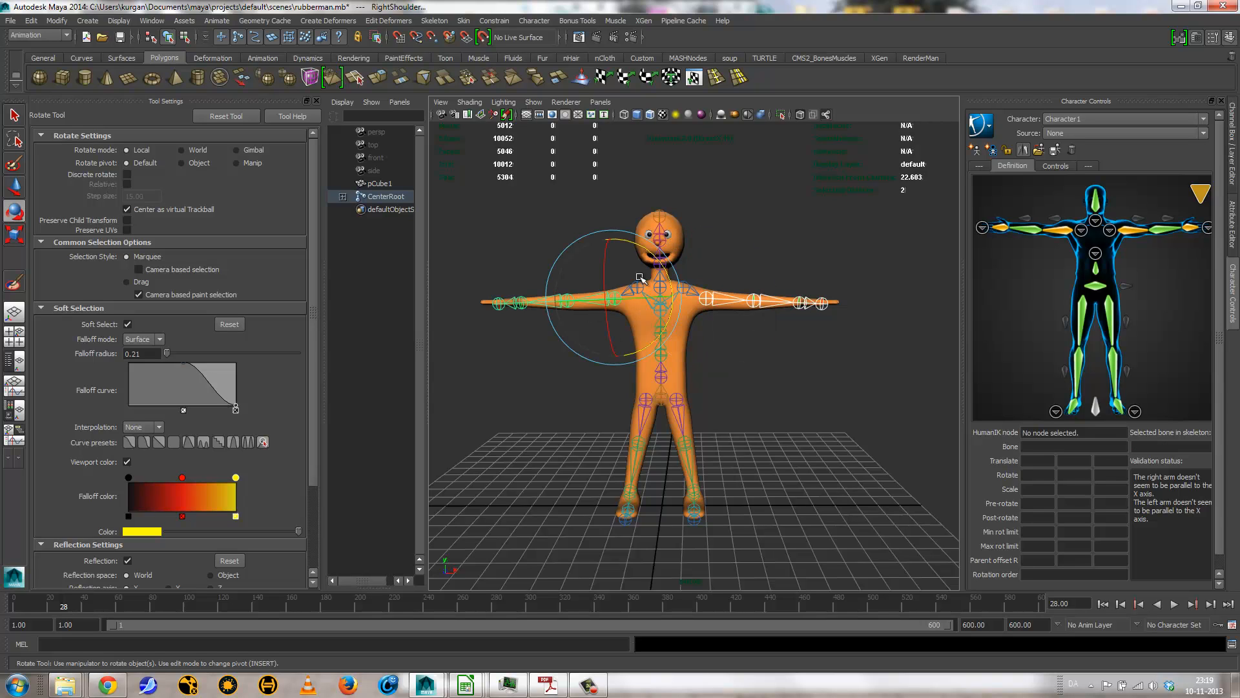
drag(657, 257, 659, 265)
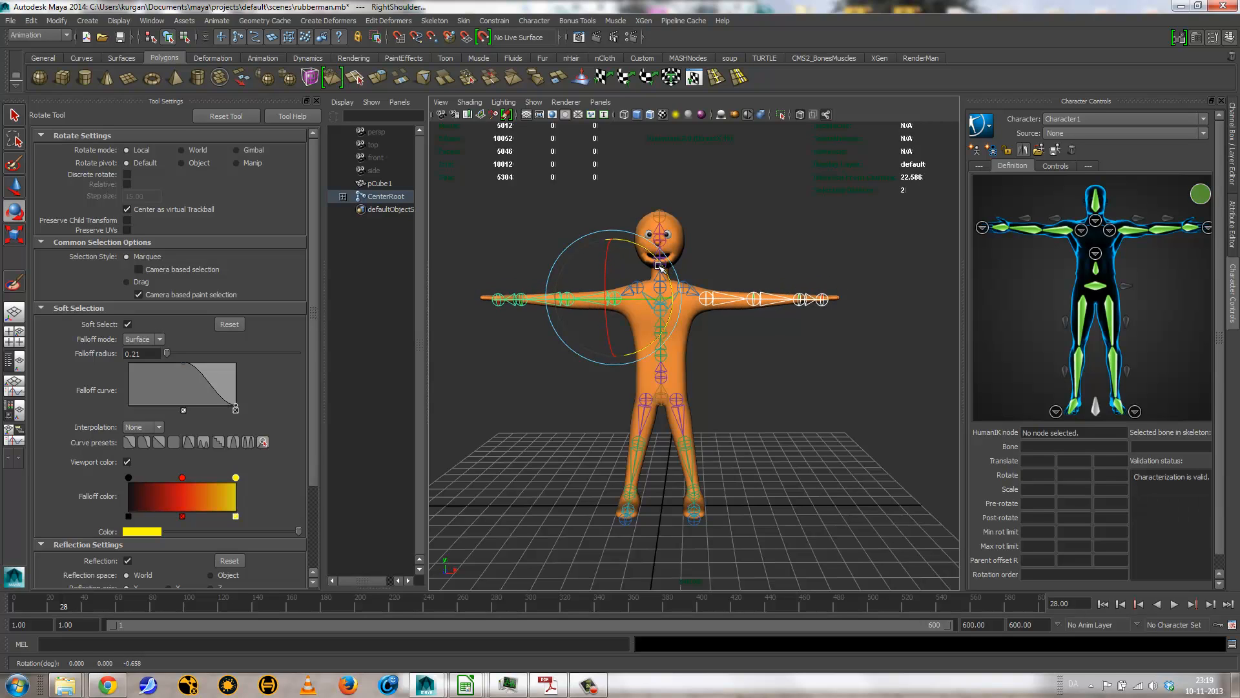
Step: Create a control rig for Character1 from the completed character definition
key(space)
drag(764, 354, 763, 403)
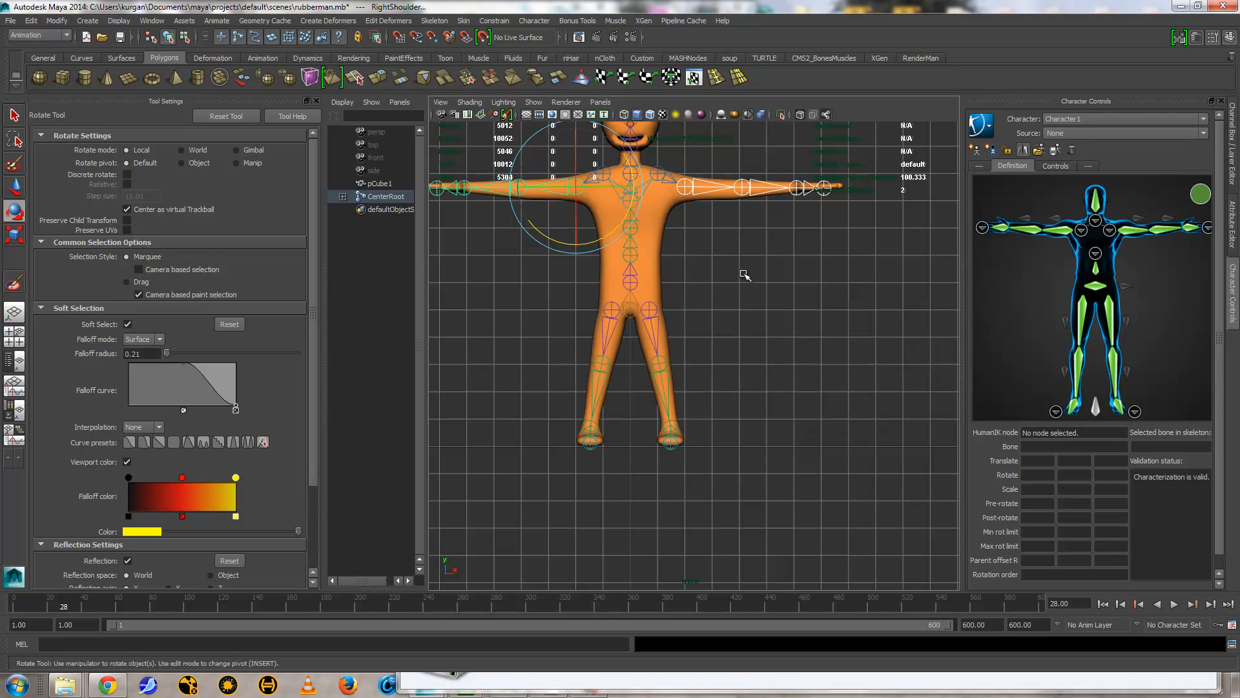
alt+middle_drag(731, 377, 733, 485)
alt+right_drag(733, 484, 911, 450)
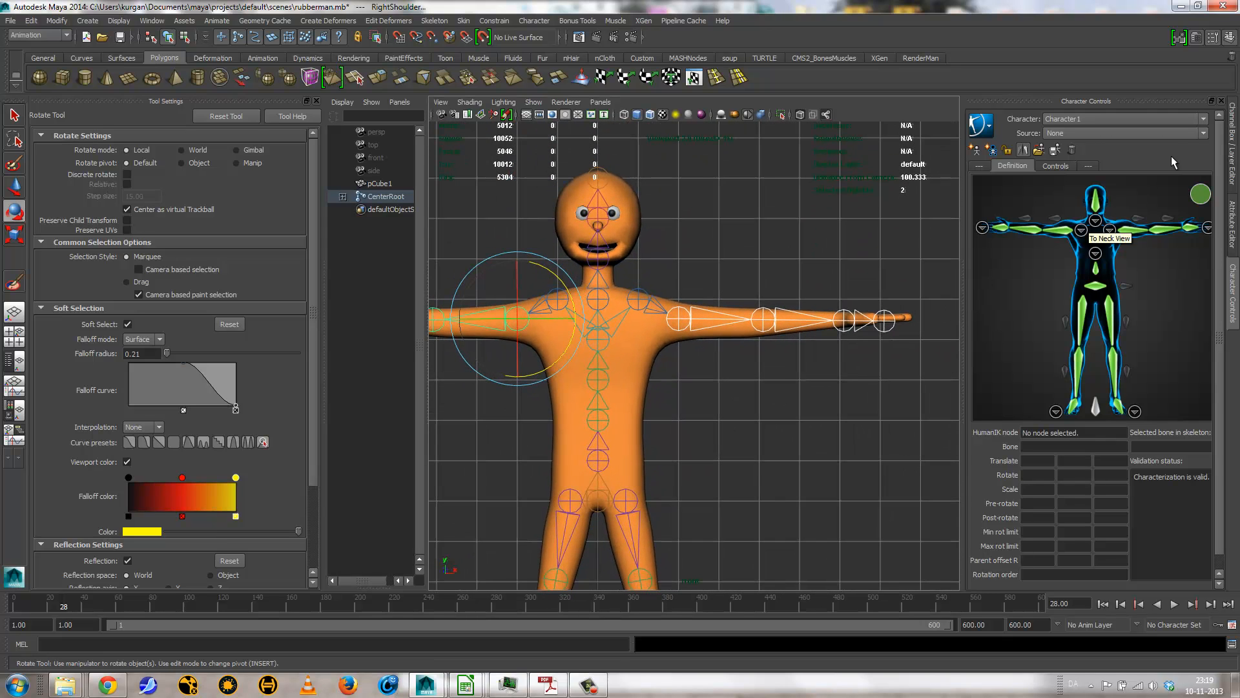
alt+right_drag(736, 407, 744, 332)
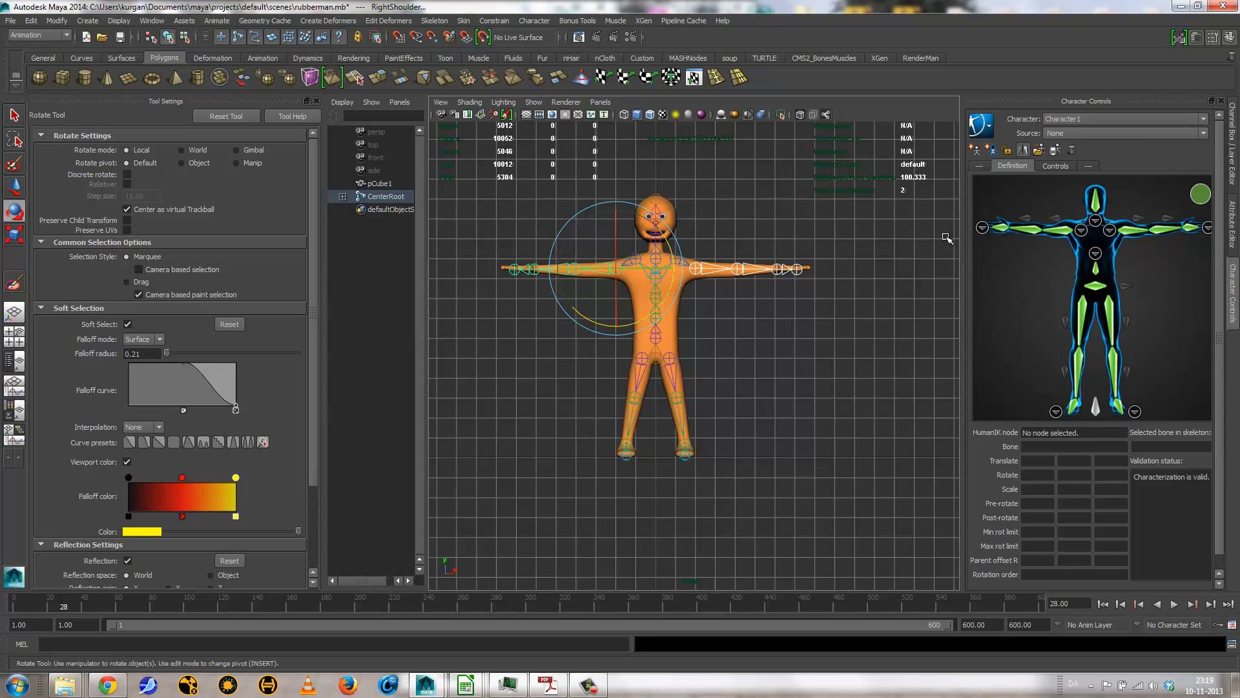
click(989, 124)
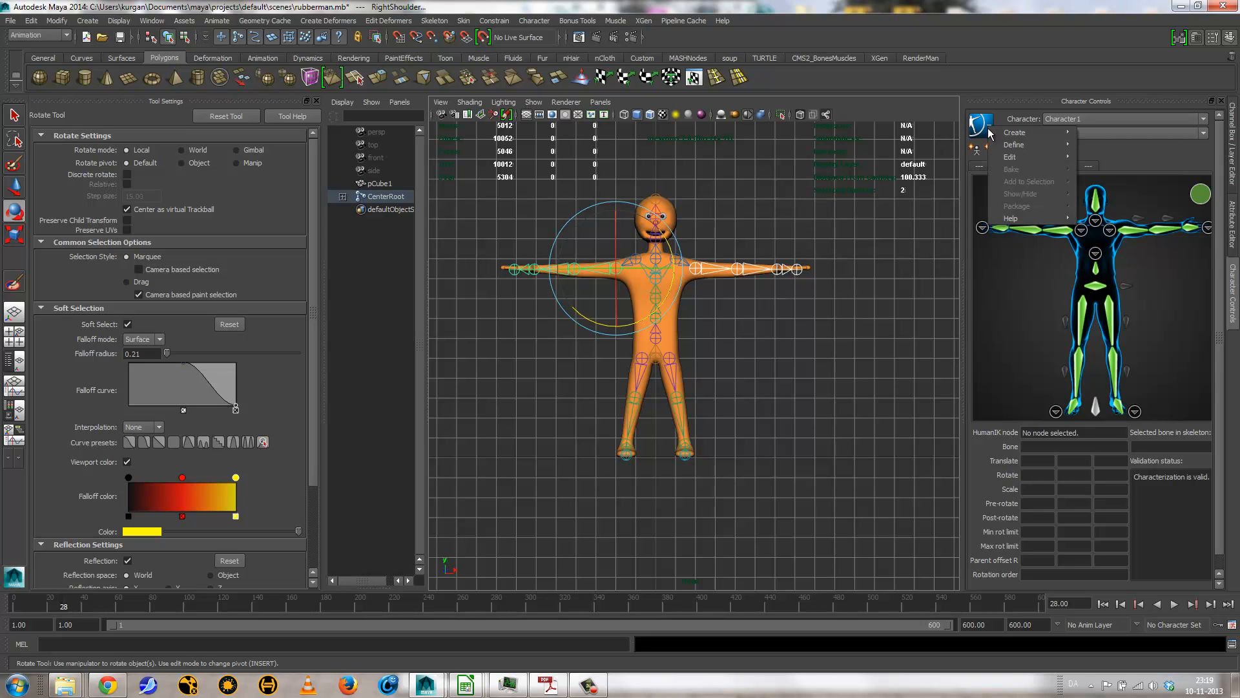
mouse_move(1024, 131)
click(1110, 146)
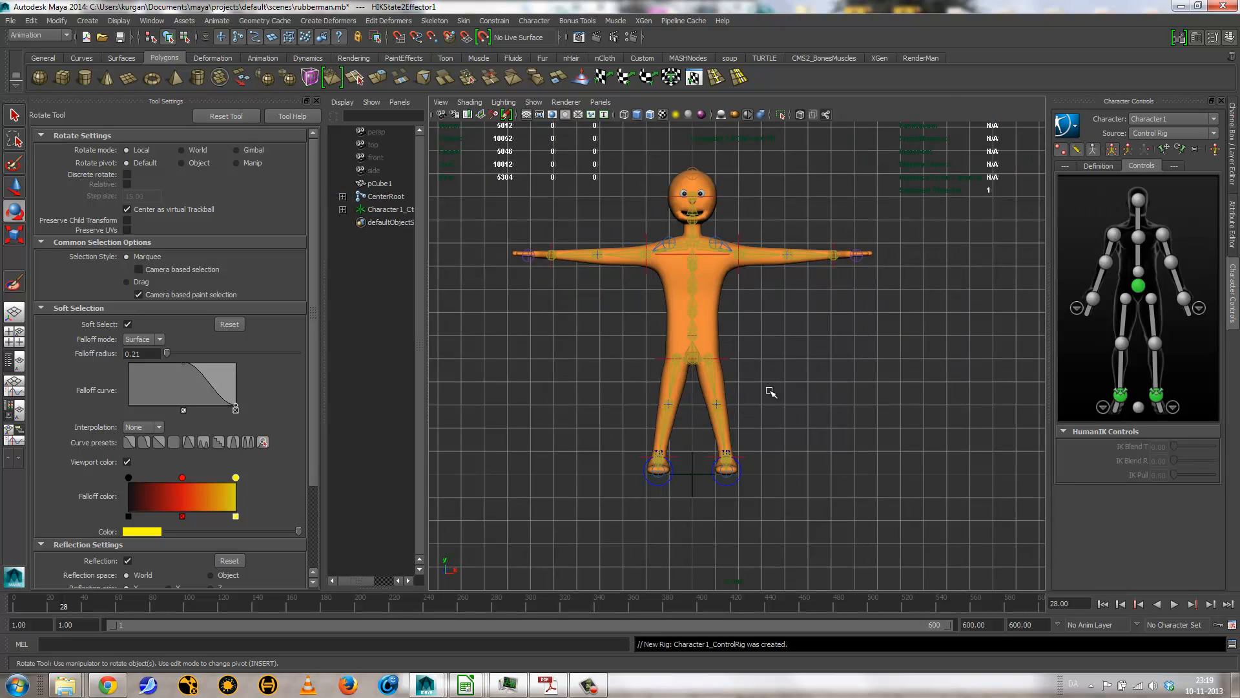
Step: Test the control rig by rotating the hips effector in the perspective view, and undo the rotation
key(space)
drag(787, 442, 790, 408)
alt+drag(806, 354, 723, 431)
alt+right_drag(722, 431, 857, 431)
alt+drag(859, 434, 696, 423)
click(715, 390)
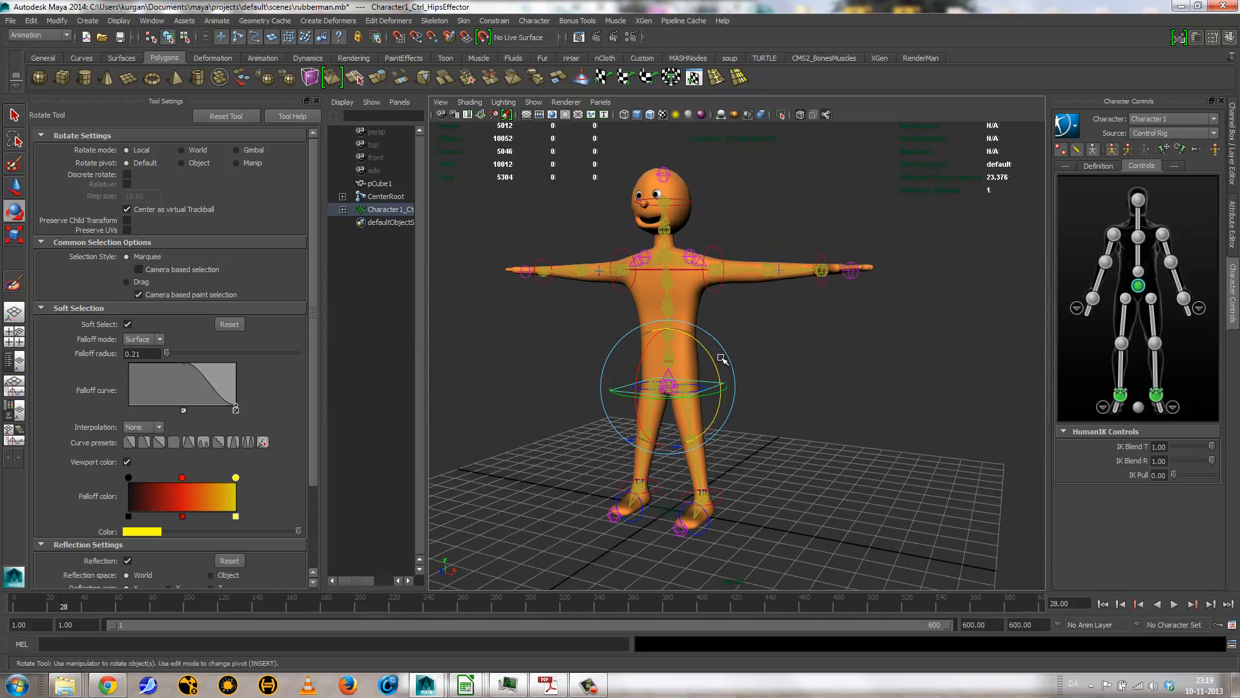
mouse_move(711, 362)
mouse_down()
mouse_move(721, 395)
mouse_move(717, 352)
mouse_move(725, 364)
mouse_up()
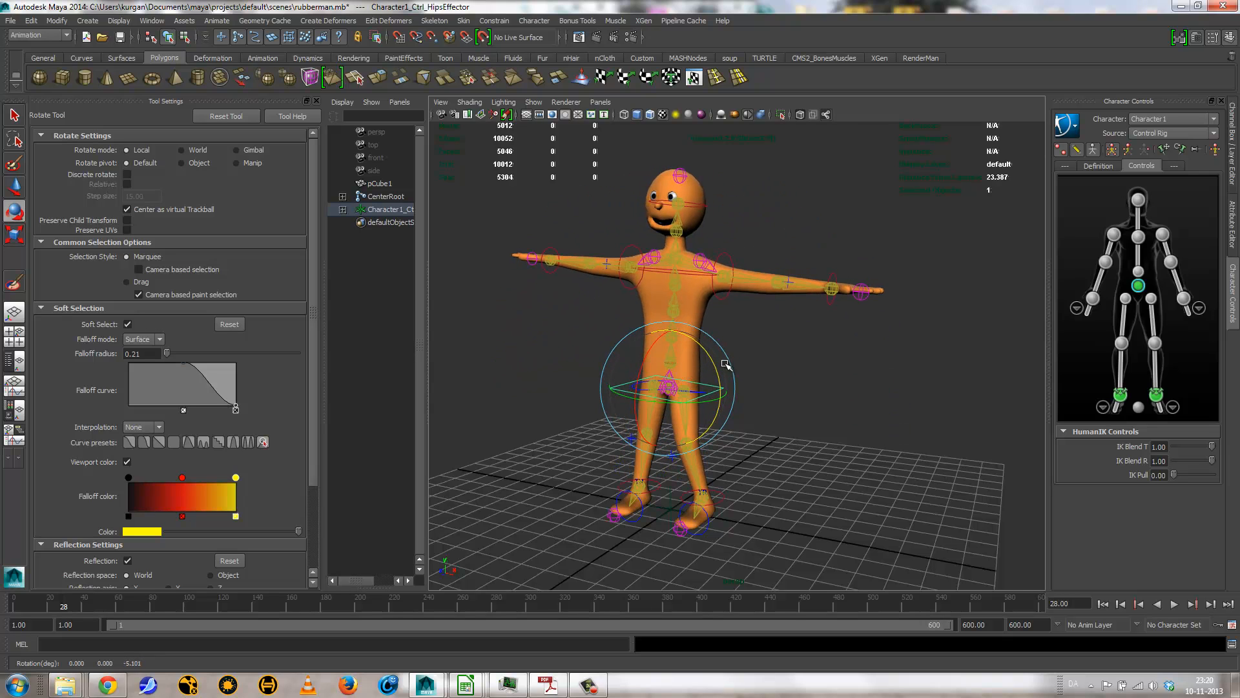
key(ctrl+z)
Step: Test the control rig by moving the hips effector with the Move tool, and undo the move
key(w)
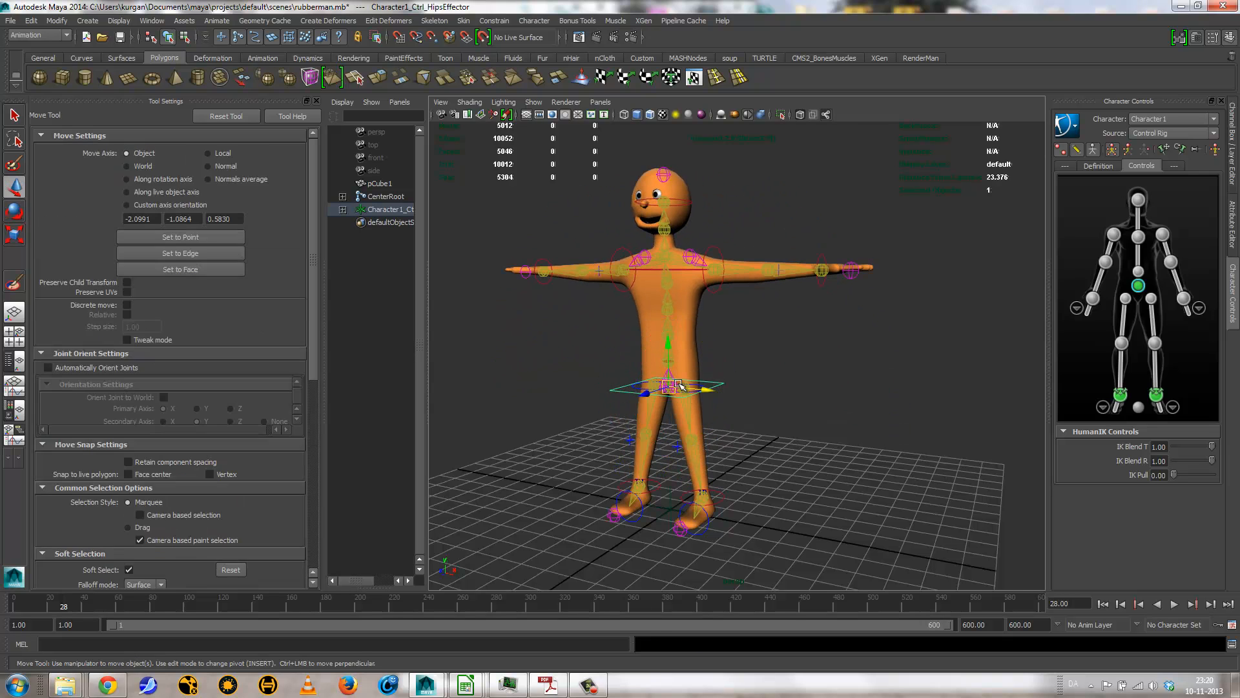
drag(666, 371, 690, 401)
key(ctrl+z)
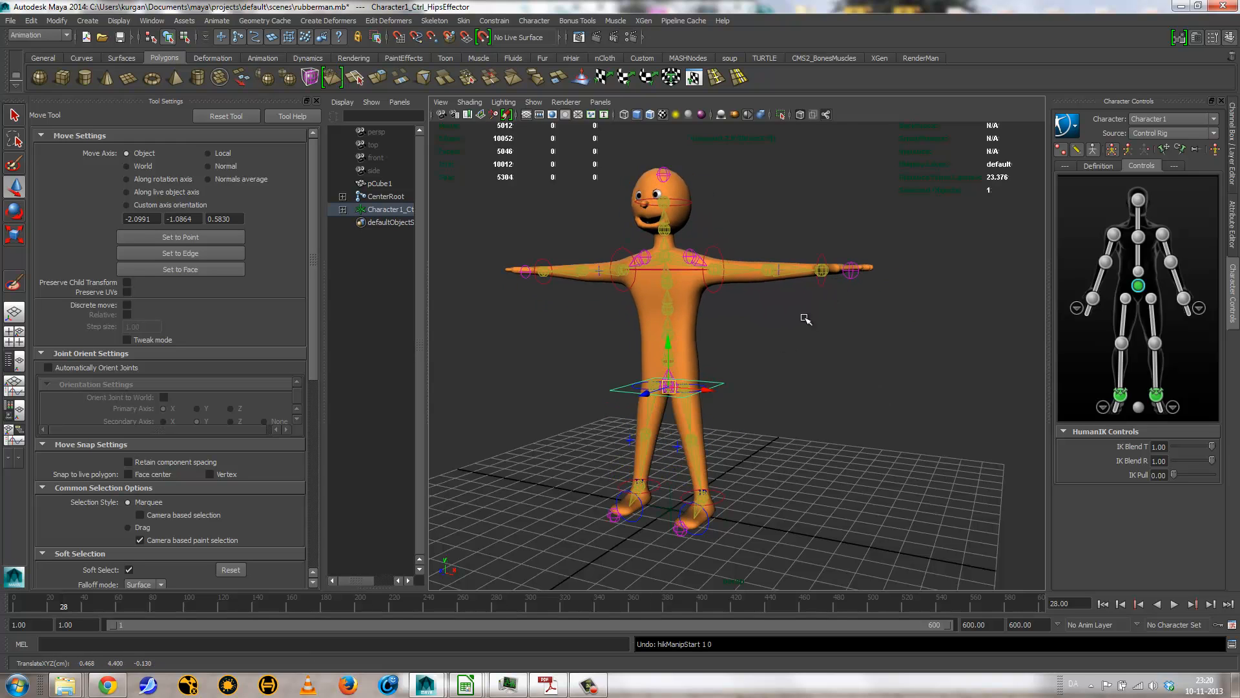
Step: Test how the arm follows by moving the left wrist effector of the control rig
alt+drag(806, 319, 848, 310)
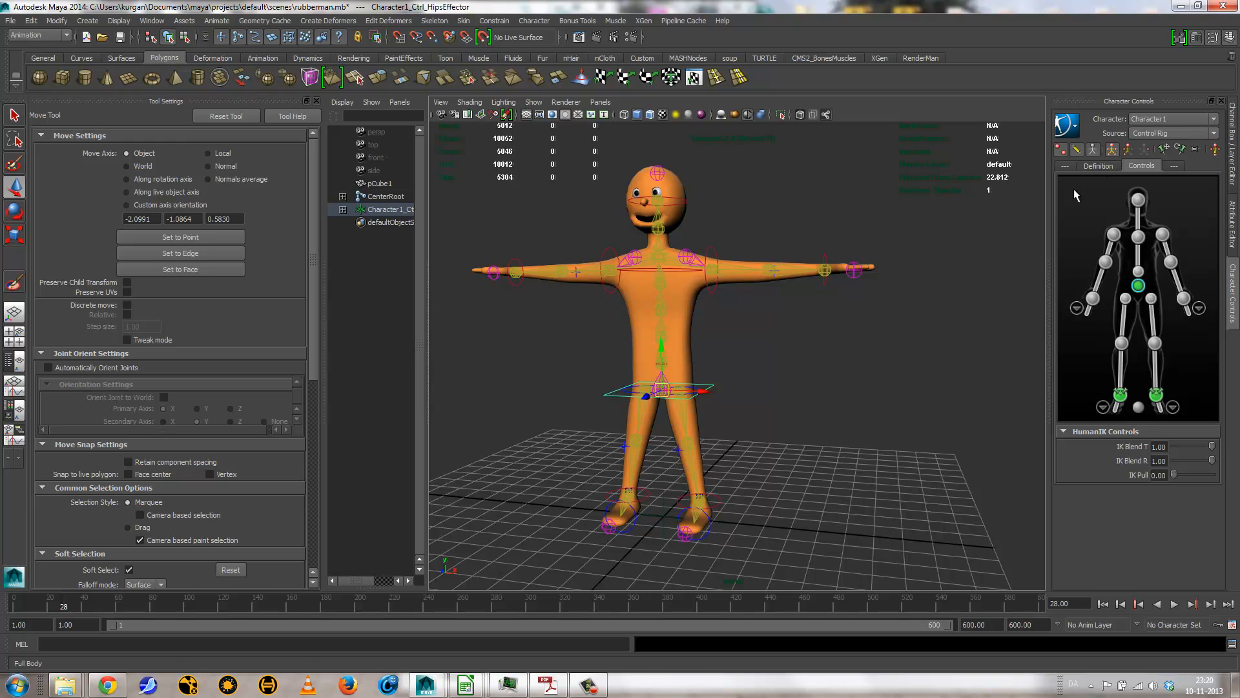
click(825, 279)
mouse_move(831, 274)
mouse_down()
mouse_move(833, 394)
mouse_move(879, 494)
mouse_move(866, 535)
mouse_move(817, 434)
mouse_move(830, 485)
mouse_move(791, 287)
mouse_move(494, 352)
mouse_move(482, 430)
mouse_move(865, 295)
mouse_move(840, 295)
mouse_move(875, 280)
mouse_move(824, 285)
mouse_up()
alt+drag(821, 329, 810, 274)
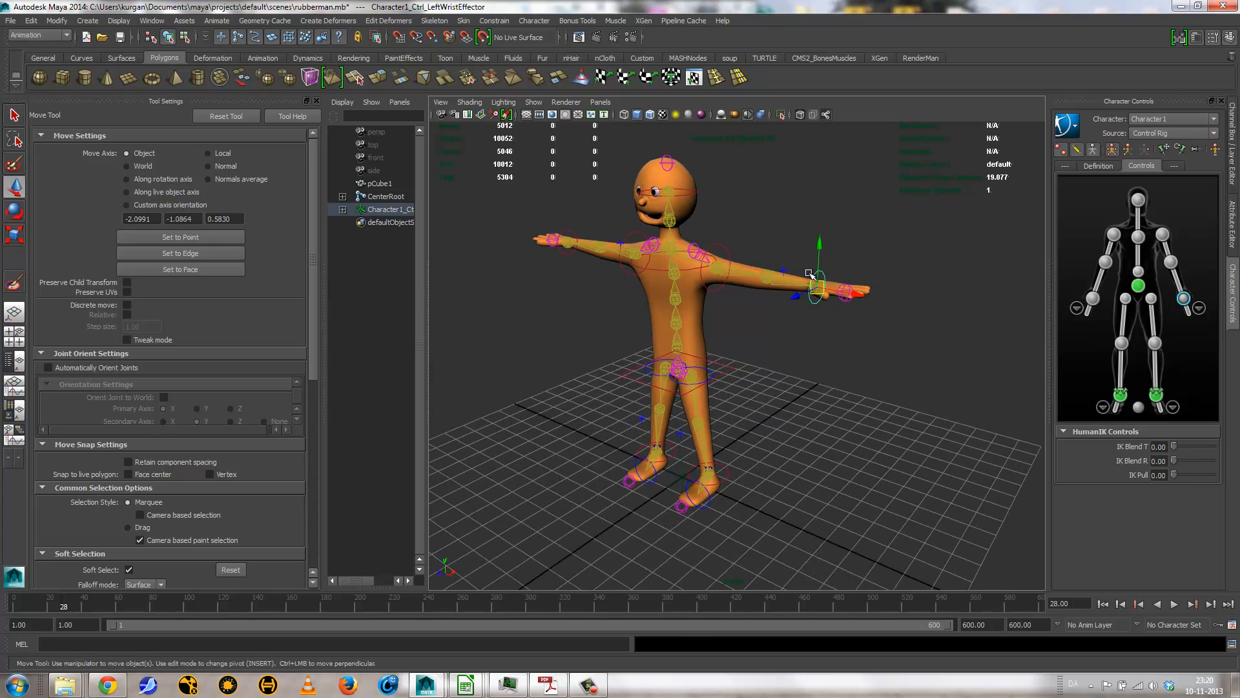
Step: Test the head effector by moving it and rotating it sideways, and undo the rotation
click(1137, 200)
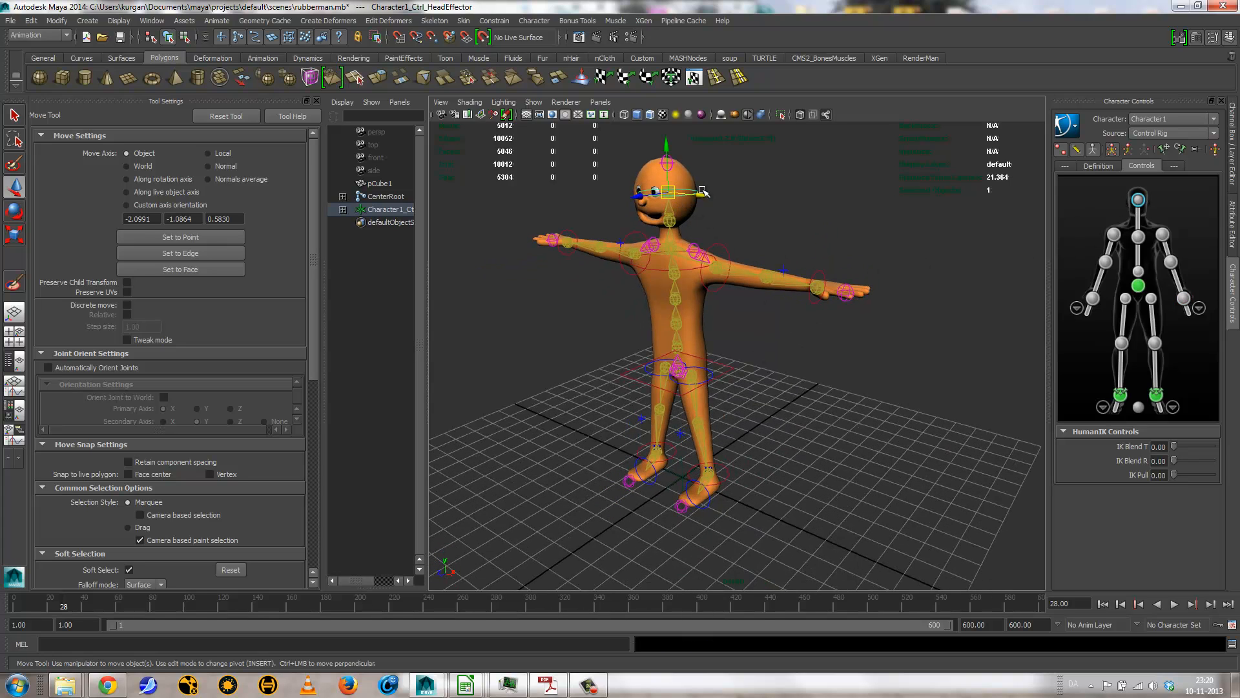
mouse_move(695, 196)
mouse_down()
mouse_move(681, 207)
mouse_move(668, 194)
mouse_move(711, 194)
mouse_move(663, 179)
mouse_move(710, 200)
mouse_up()
key(e)
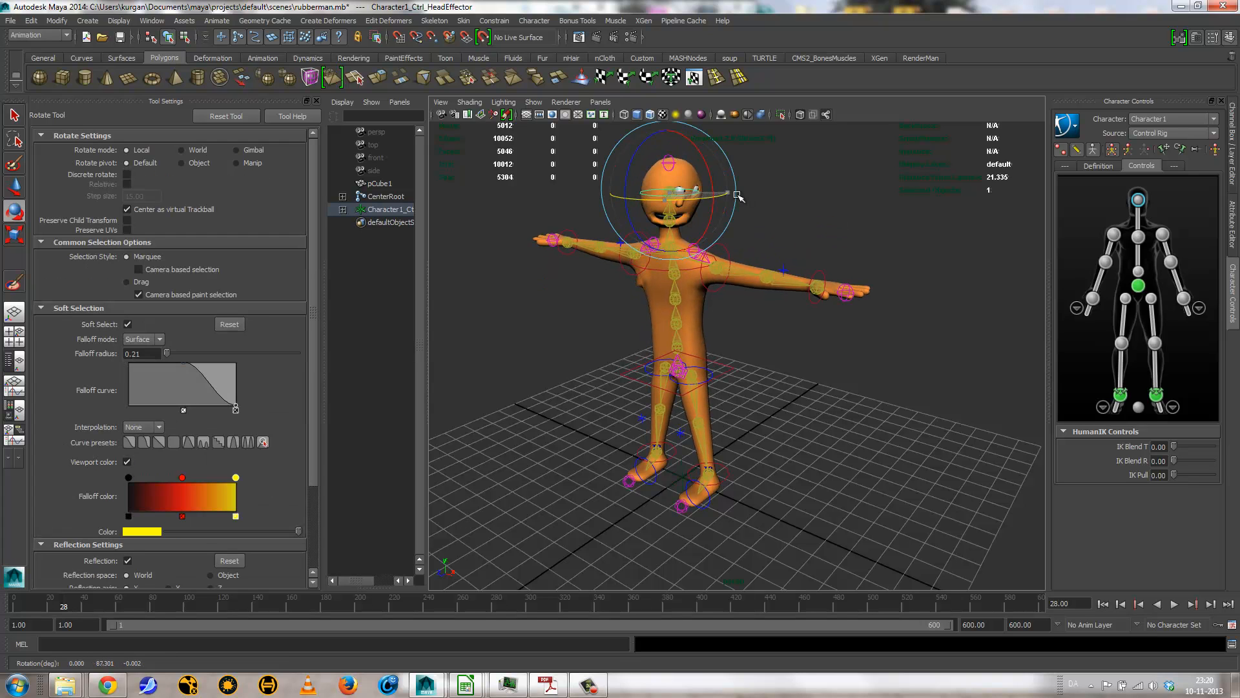
alt+drag(774, 207, 797, 264)
key(ctrl+z)
alt+right_drag(769, 263, 843, 277)
alt+middle_drag(843, 278, 902, 383)
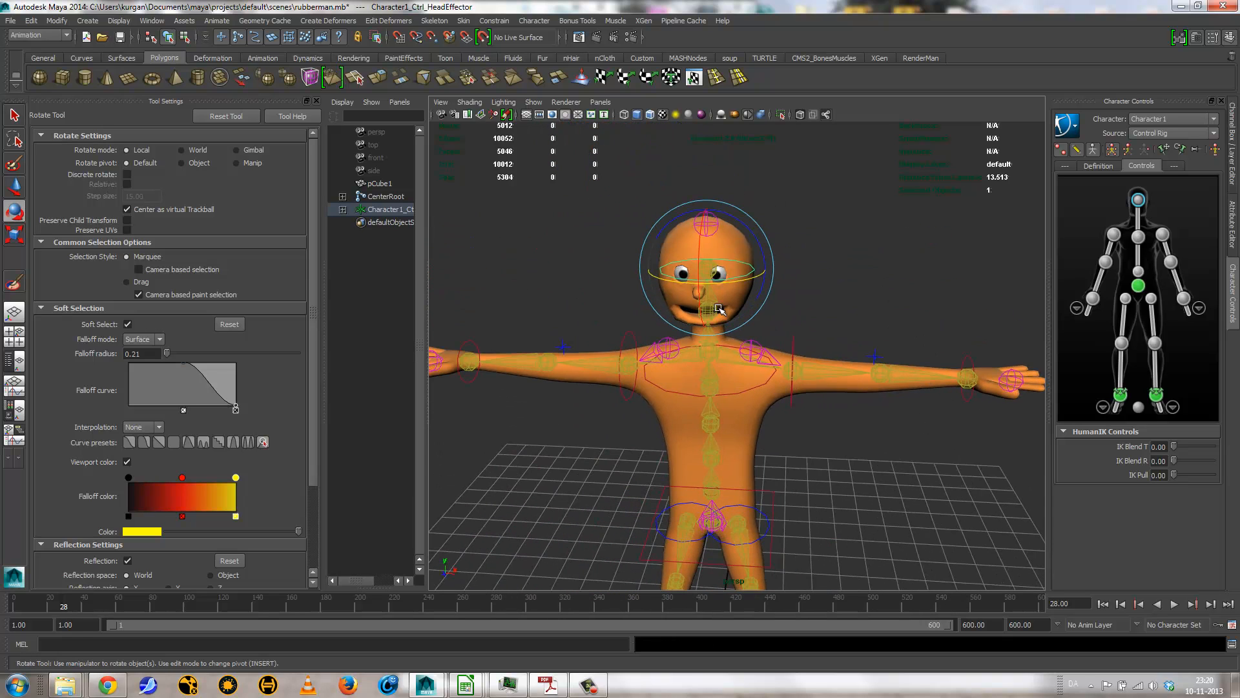
alt+right_drag(854, 223, 742, 374)
alt+middle_drag(743, 375, 742, 335)
alt+drag(742, 335, 784, 355)
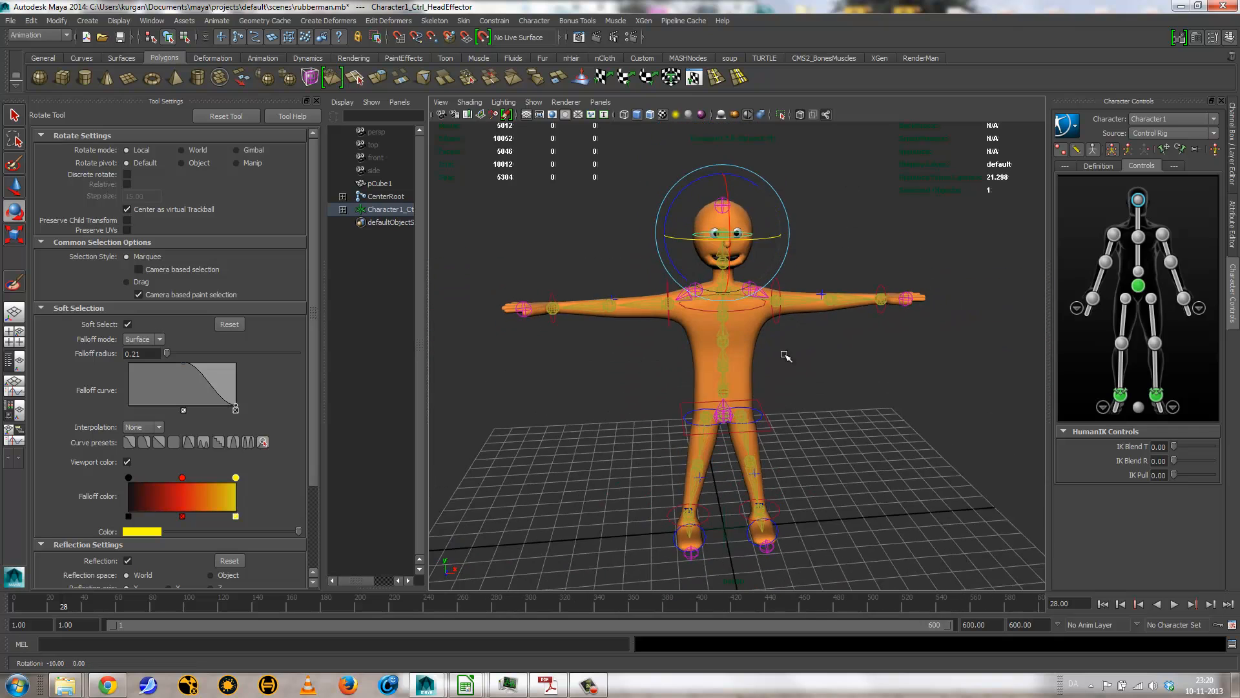
alt+right_drag(785, 356, 700, 385)
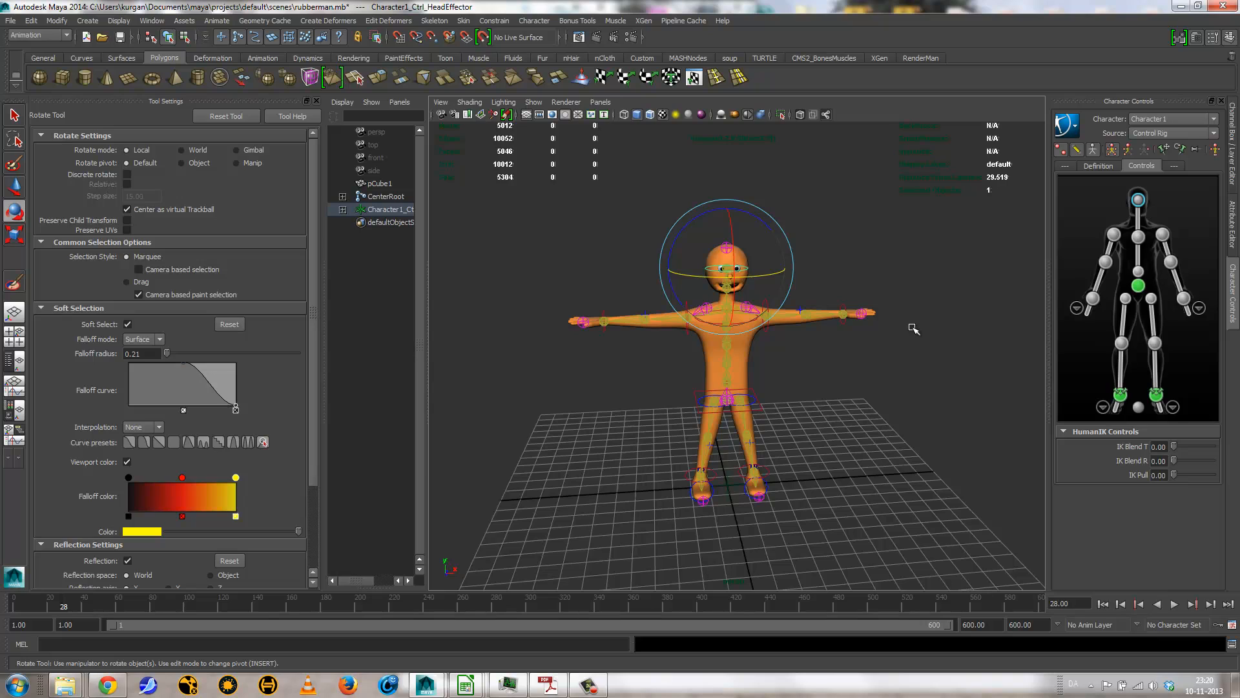
Step: Test the left ankle effector of the control rig by rotating it, and undo the rotation
click(764, 472)
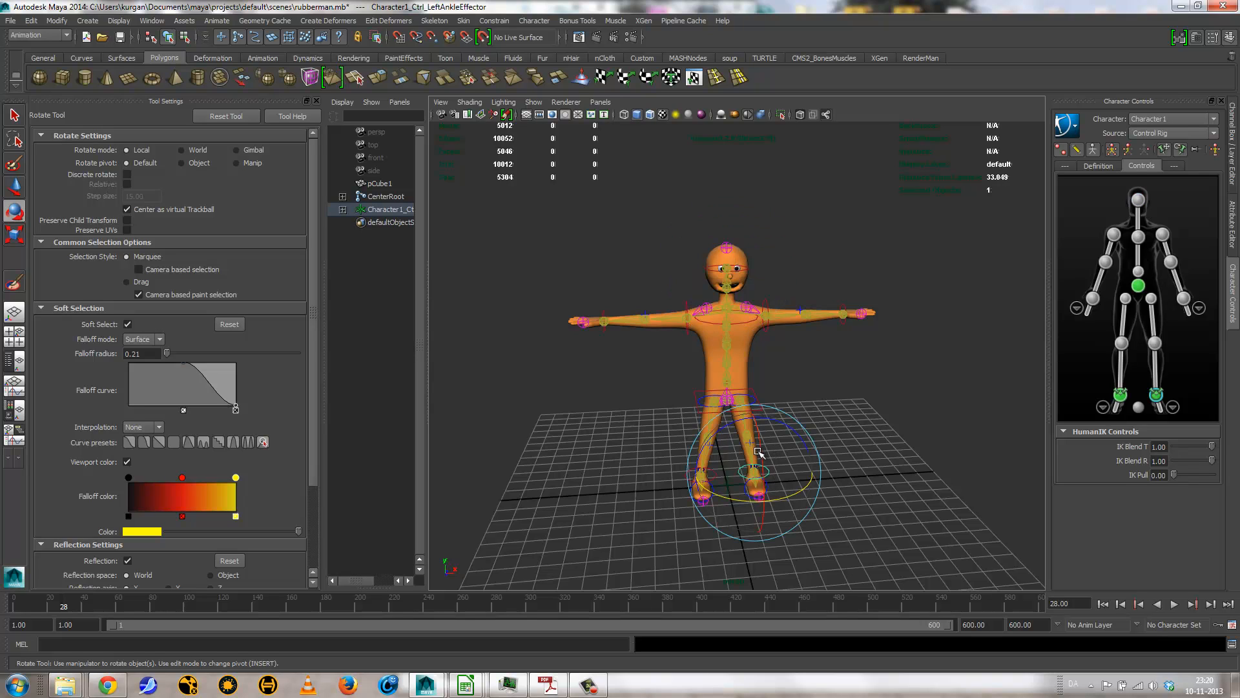
drag(761, 453, 756, 460)
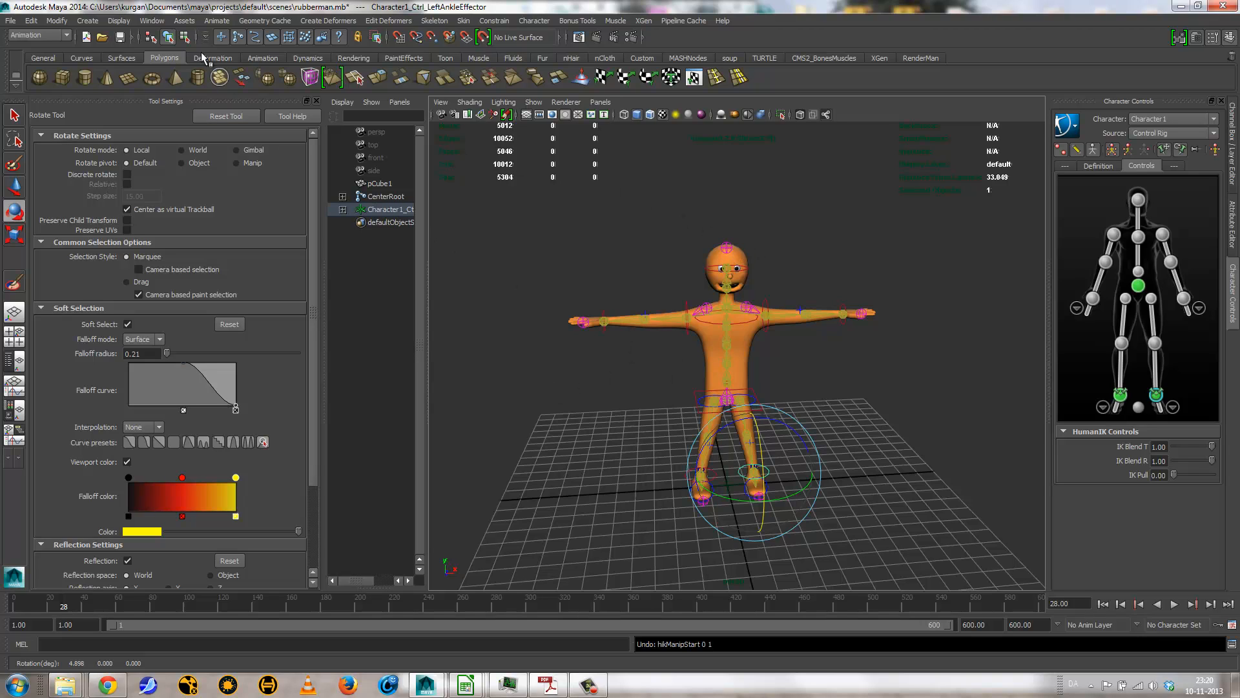
Step: Import the fight1.ma motion capture example from the Visor's Mocap Examples into the scene, and minimize the Visor
click(151, 20)
mouse_move(181, 42)
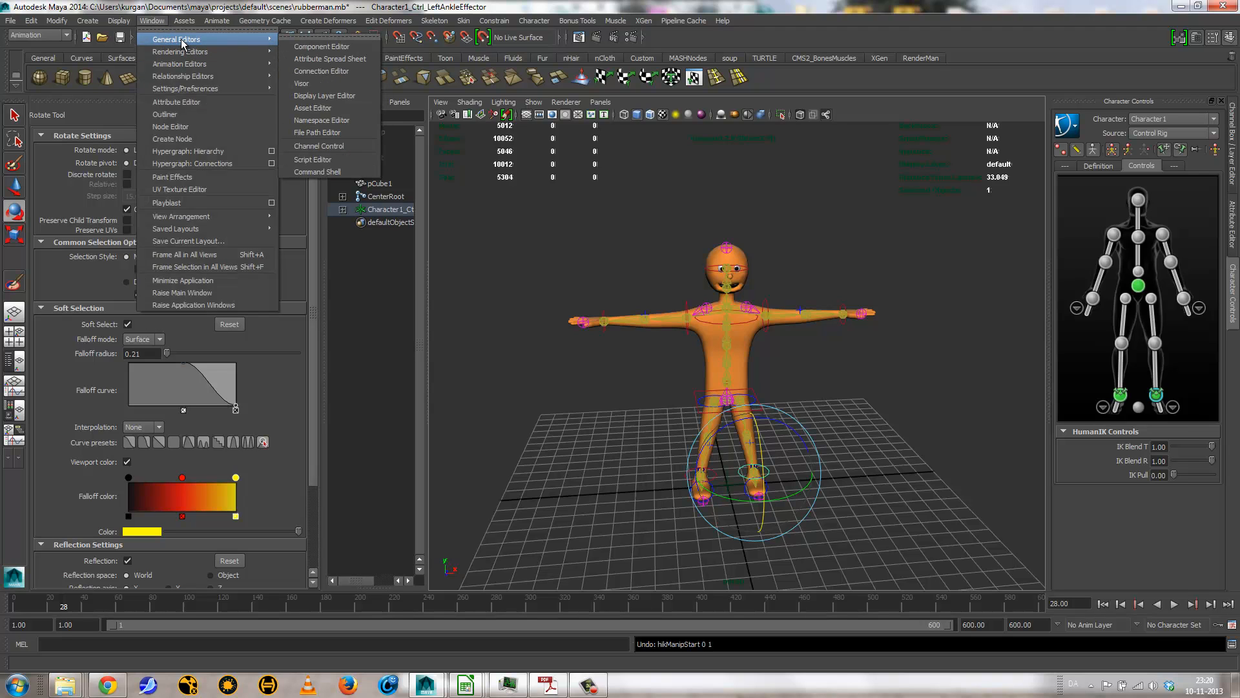
click(315, 87)
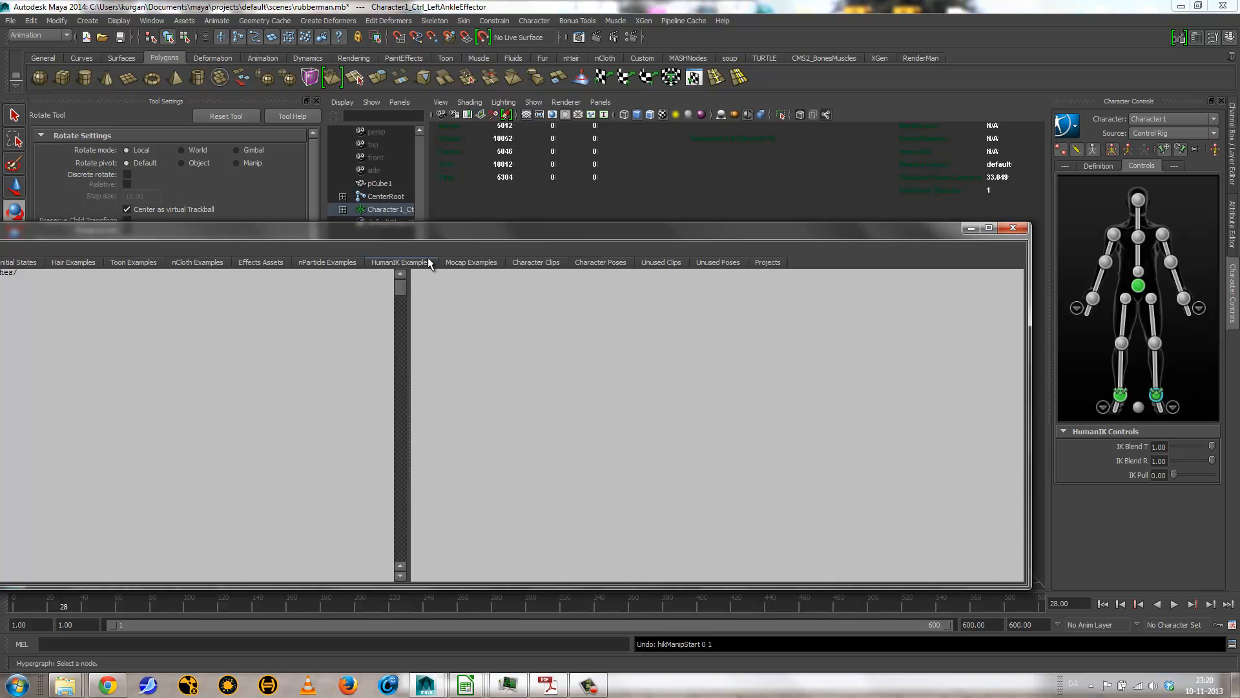
click(460, 261)
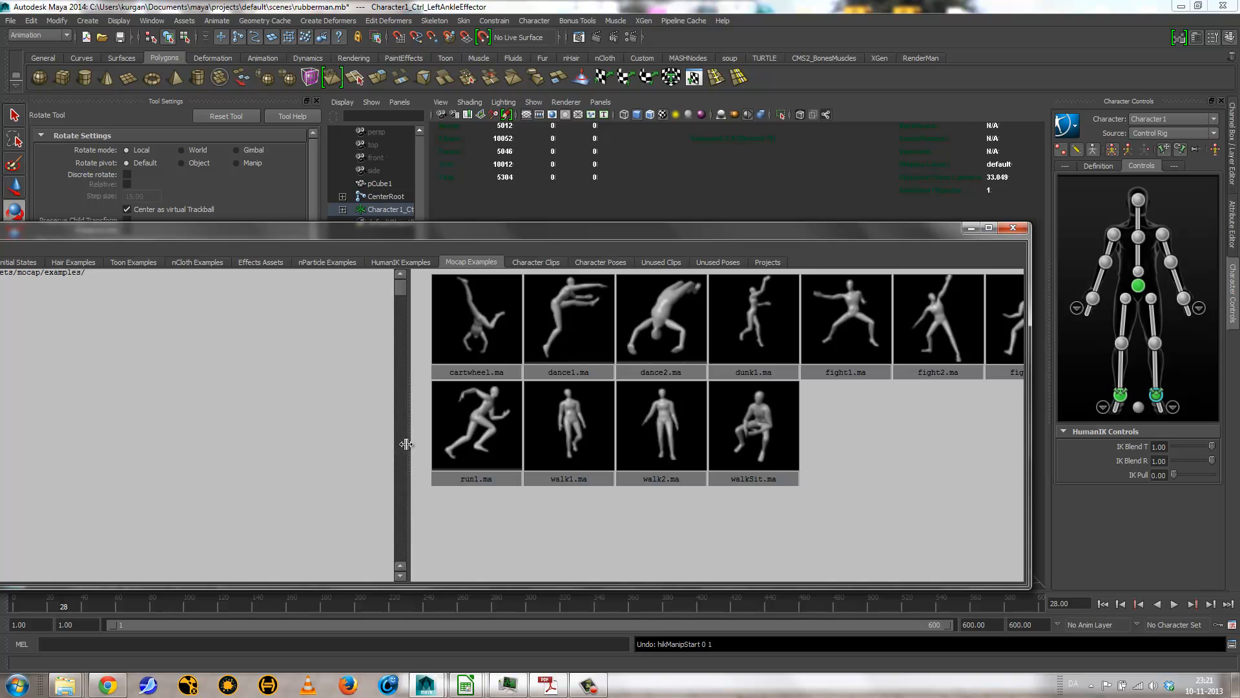
drag(409, 443, 206, 440)
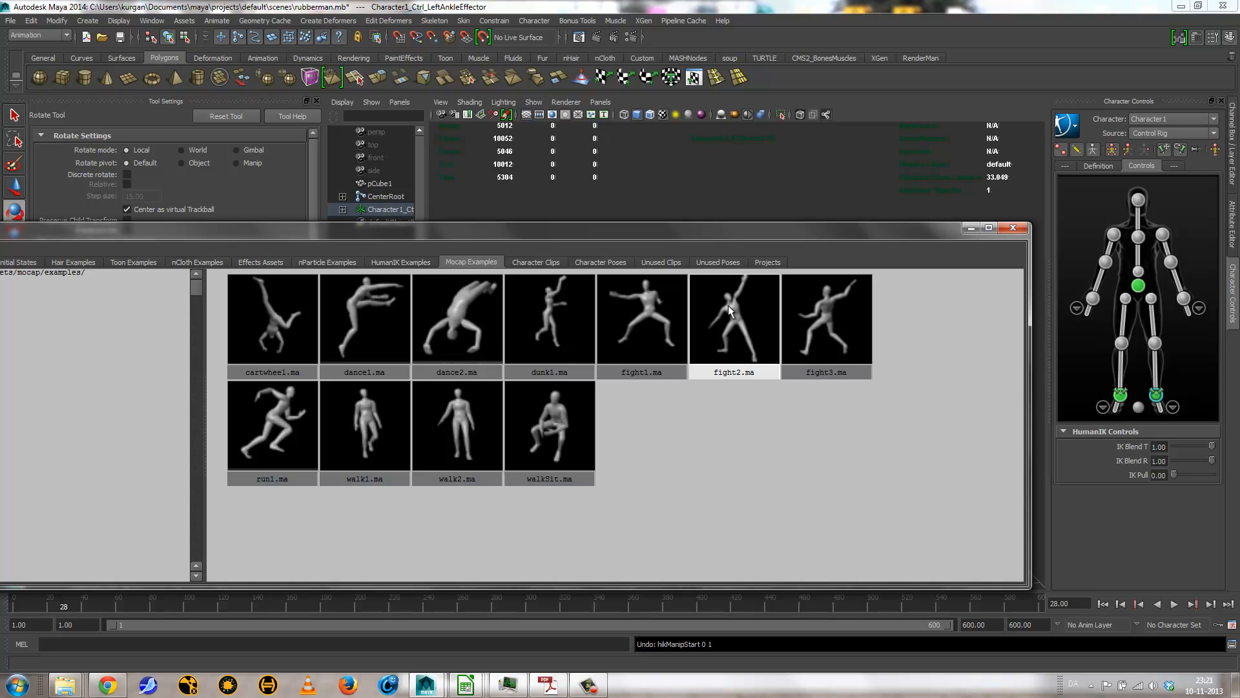
click(656, 329)
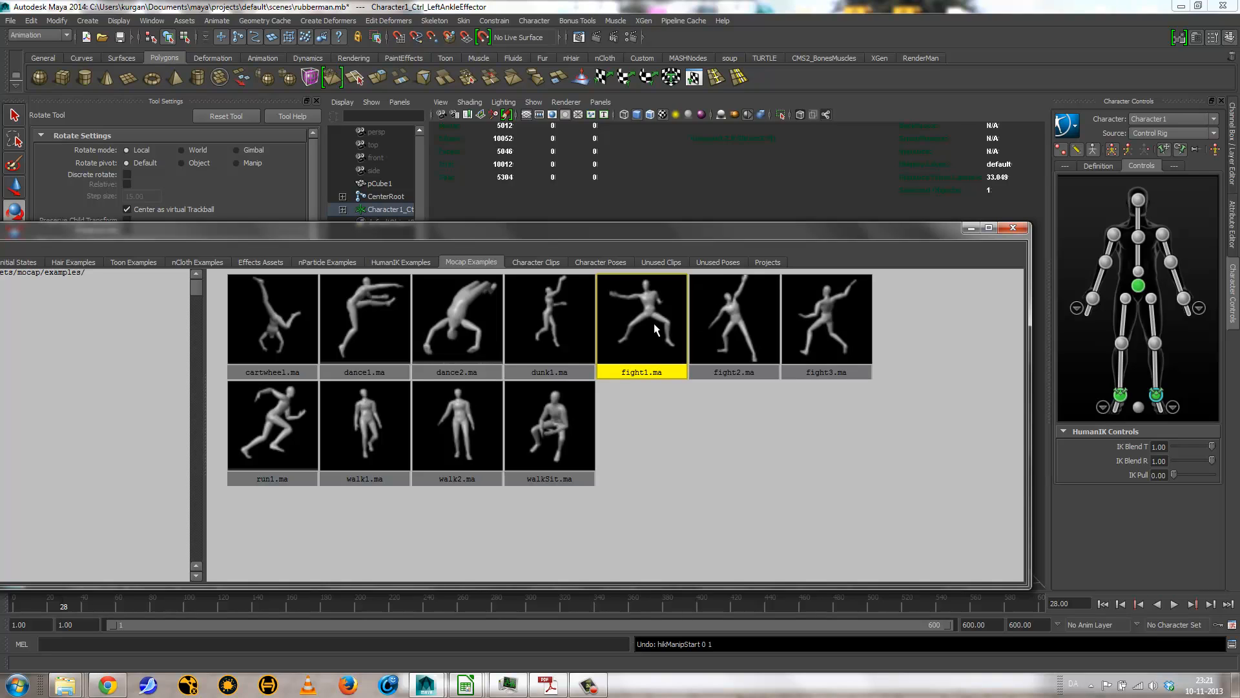
drag(646, 315, 799, 197)
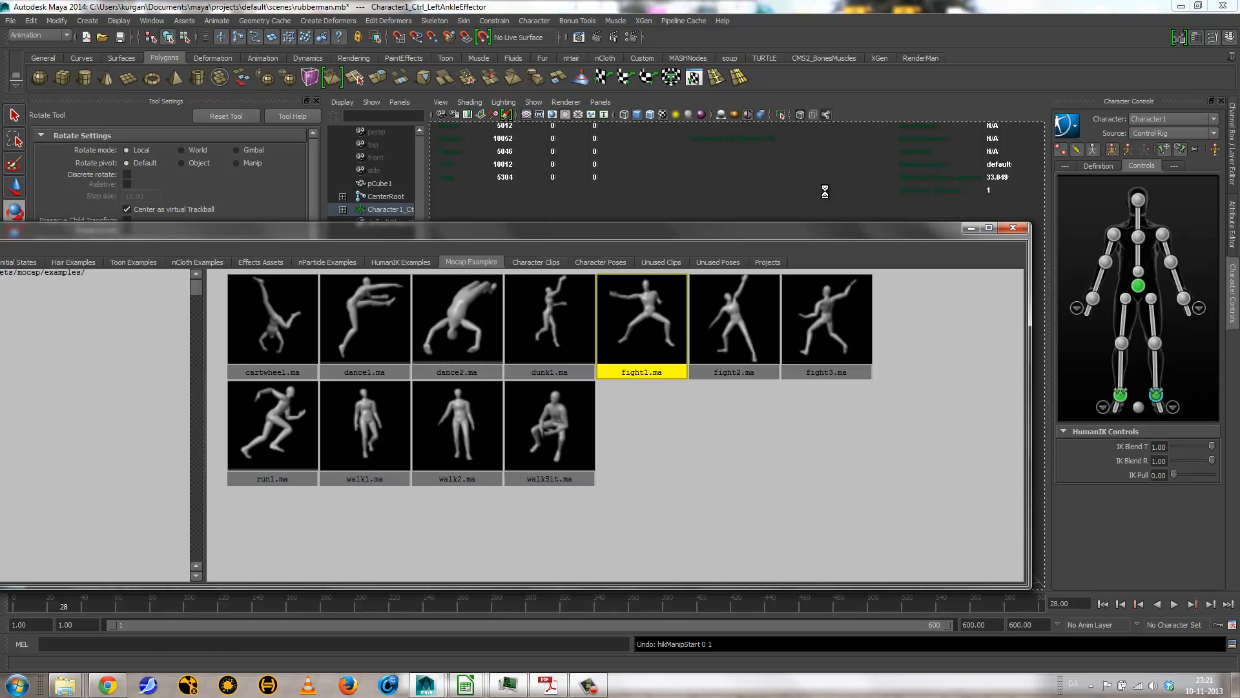
click(971, 227)
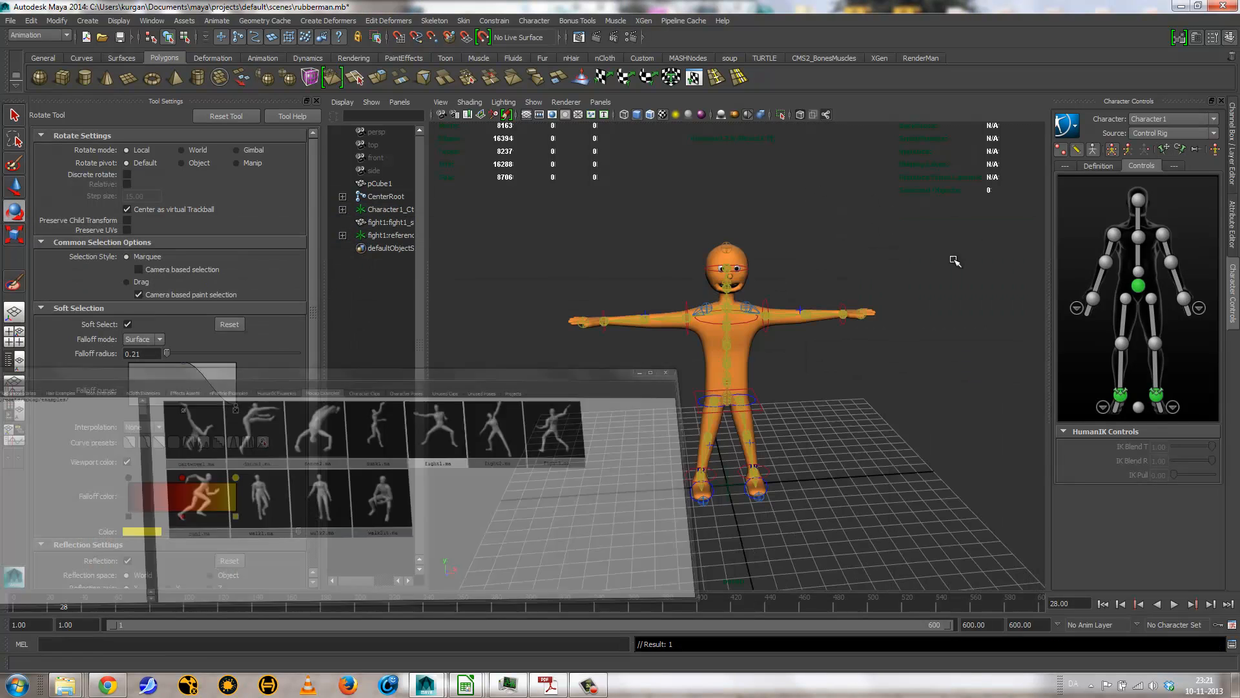
Step: Play the imported fight1 mocap figure's animation beside the rubber man, and return to the first frame
scroll(730, 385, down, 12)
scroll(723, 378, up, 3)
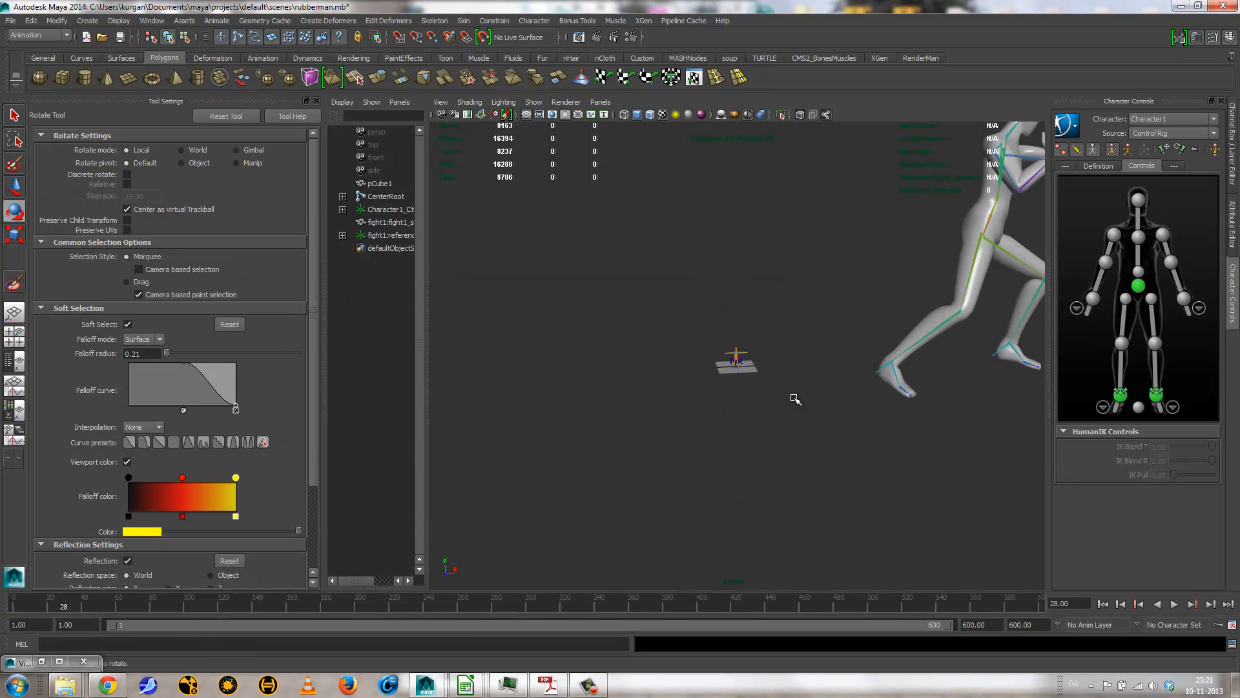
scroll(795, 398, down, 2)
click(1175, 605)
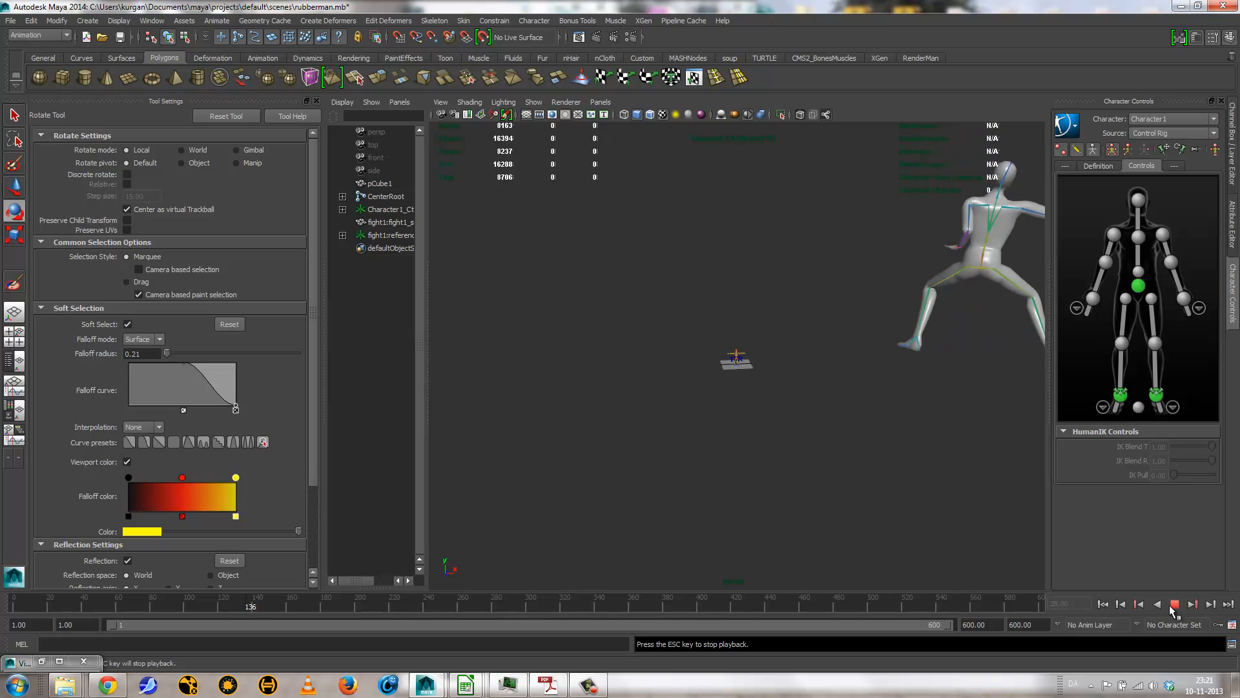
click(1174, 605)
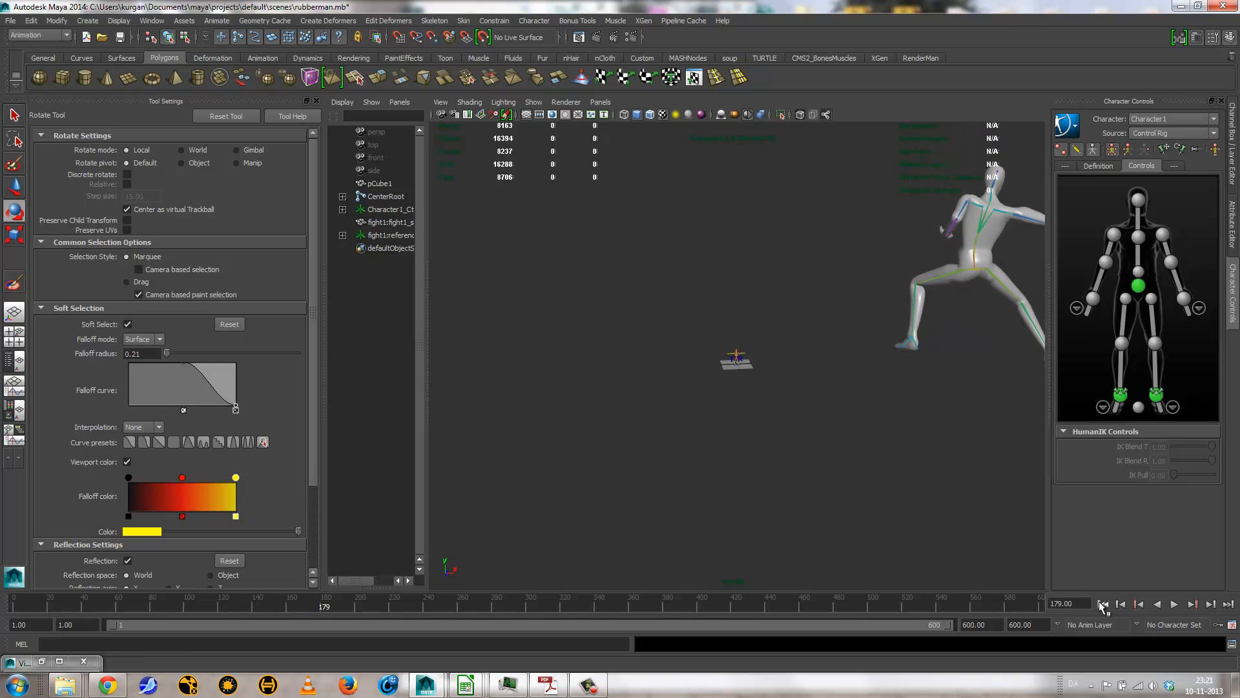
click(1102, 604)
key(f)
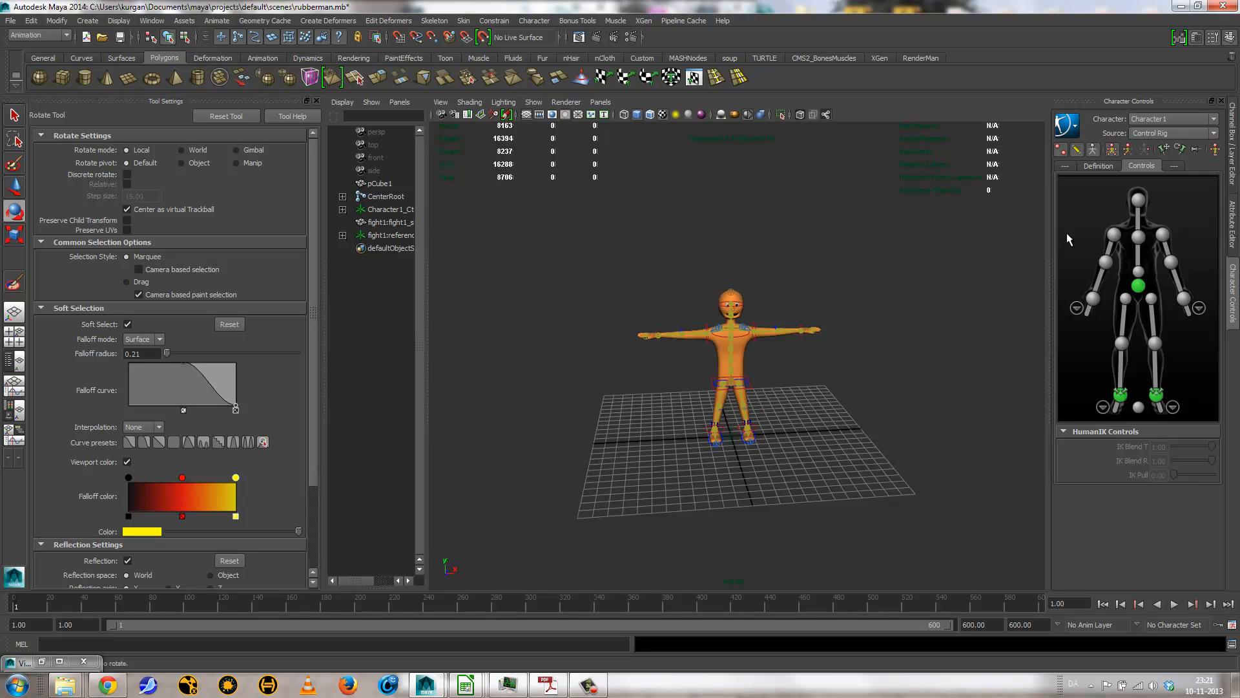
Step: Set Character1's source to fight1:MocapExample and compare the rubber man's pose with the imported mocap figure
click(1148, 133)
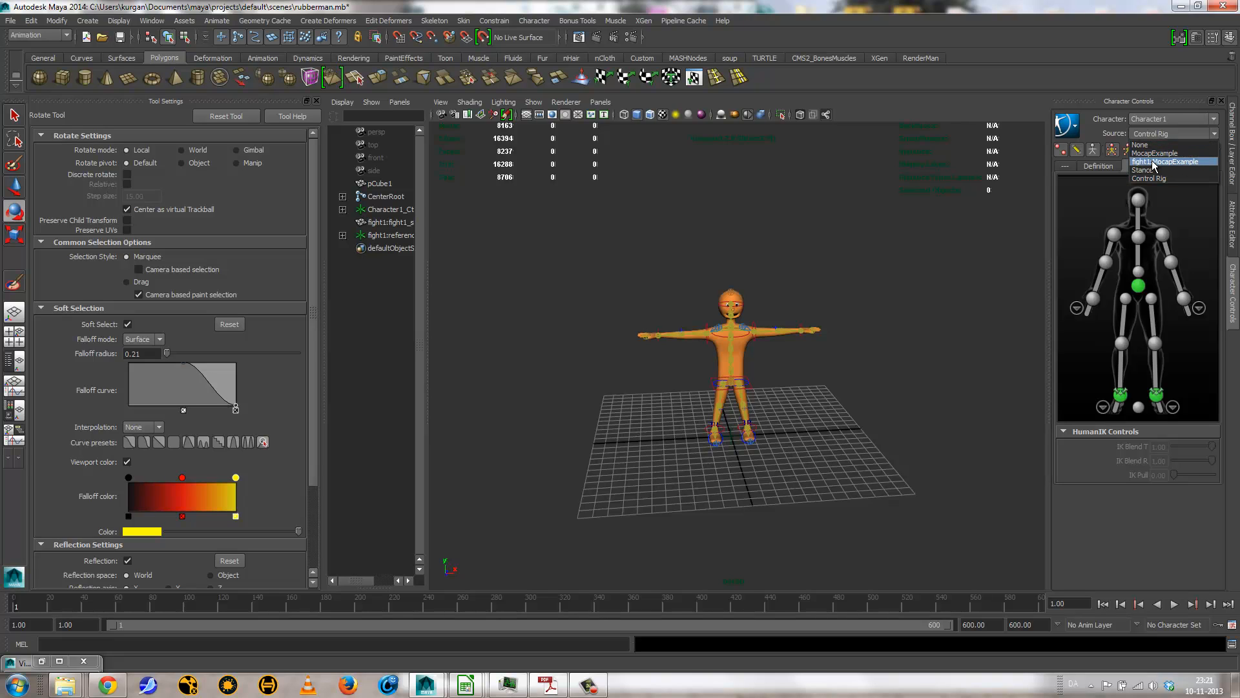
click(1154, 163)
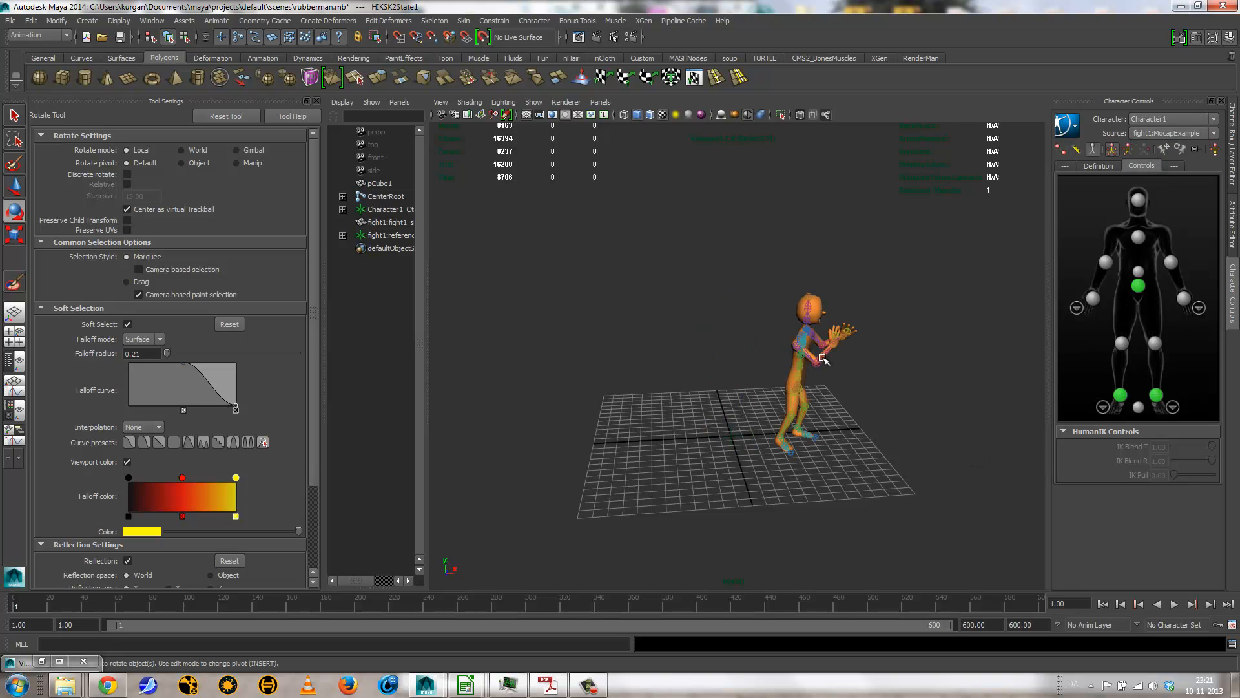
alt+right_drag(728, 349, 498, 360)
alt+middle_drag(868, 310, 665, 401)
alt+right_drag(666, 401, 640, 400)
alt+drag(640, 401, 854, 307)
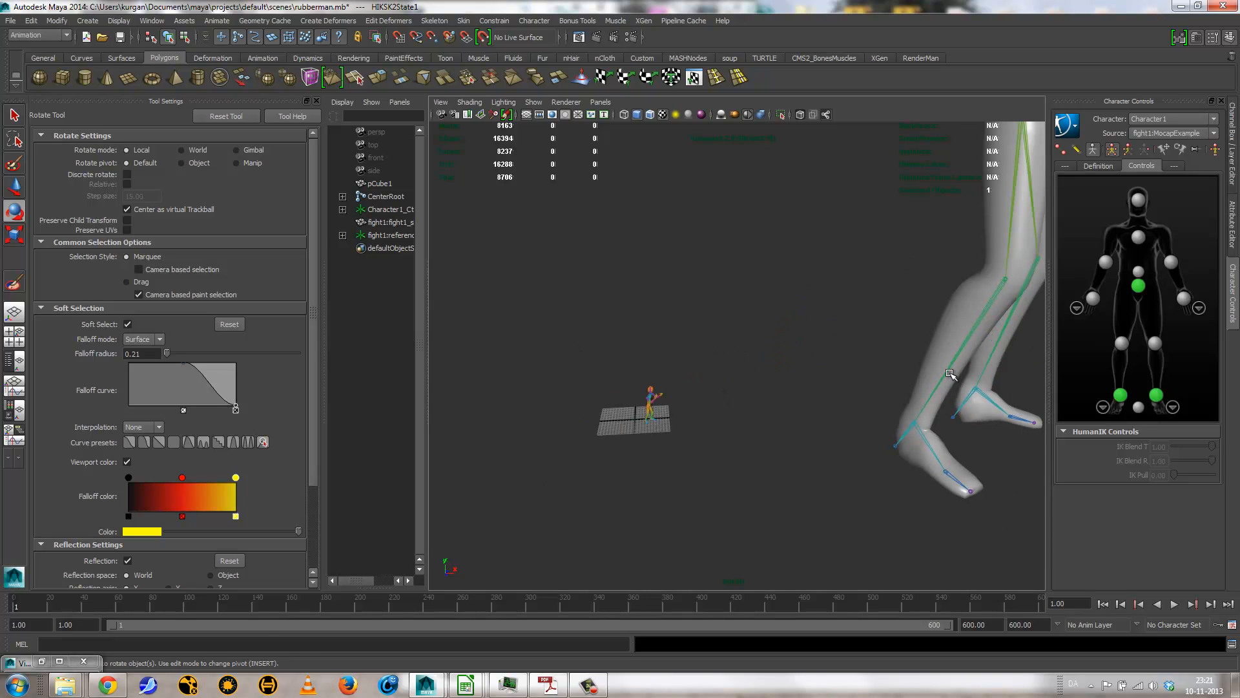
alt+middle_drag(617, 357, 698, 328)
alt+right_drag(711, 355, 904, 412)
alt+middle_drag(818, 414, 864, 337)
alt+right_drag(864, 338, 1052, 357)
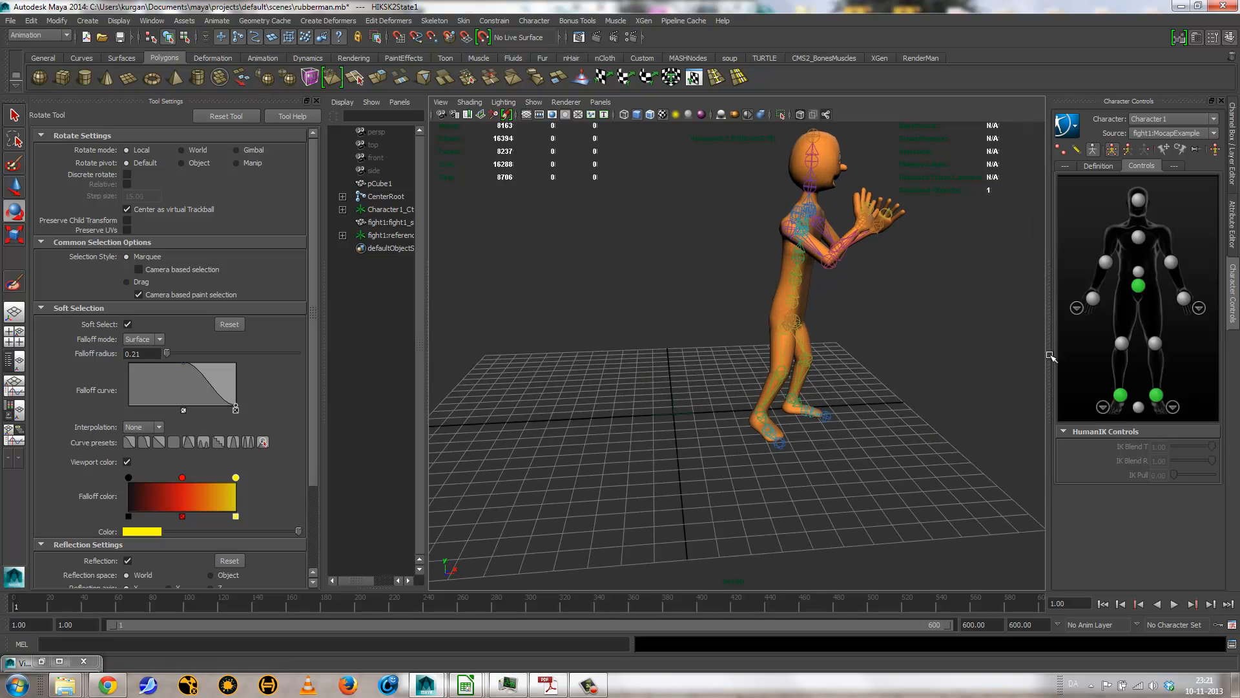
Step: Play the fight1 motion on the rubber man, view it from different angles, and rewind to the first frame
alt+middle_drag(838, 337, 812, 417)
alt+drag(811, 418, 866, 459)
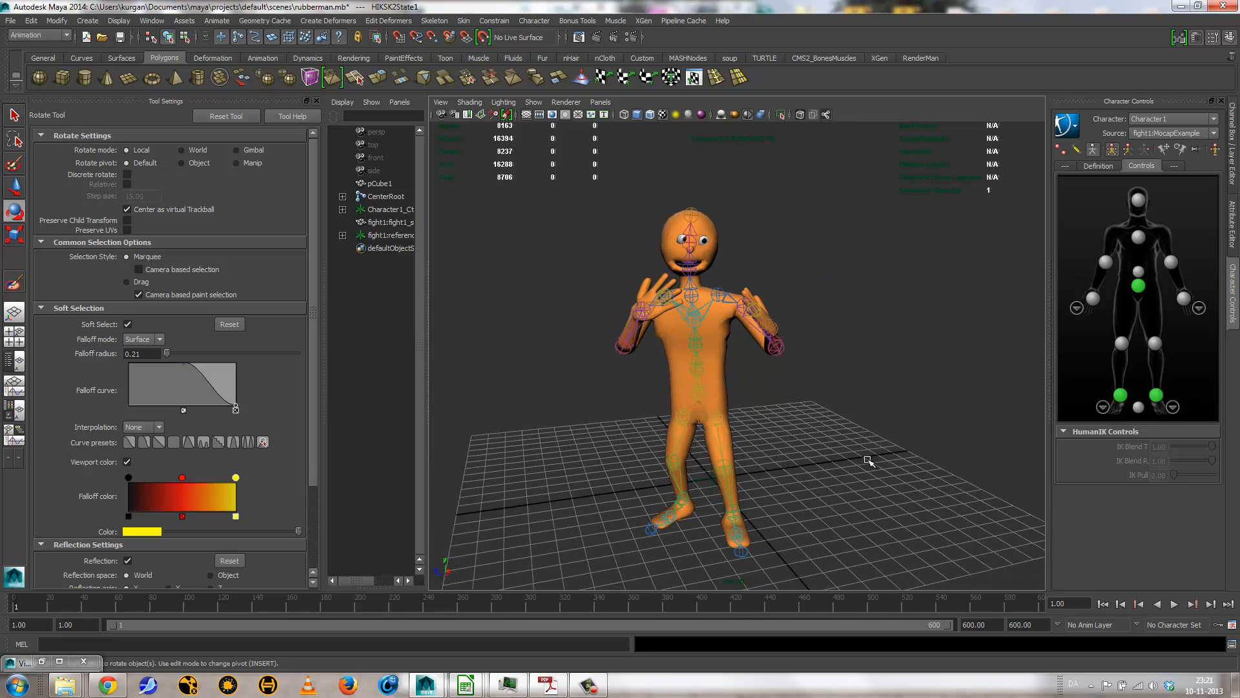
alt+drag(797, 442, 853, 452)
click(1173, 605)
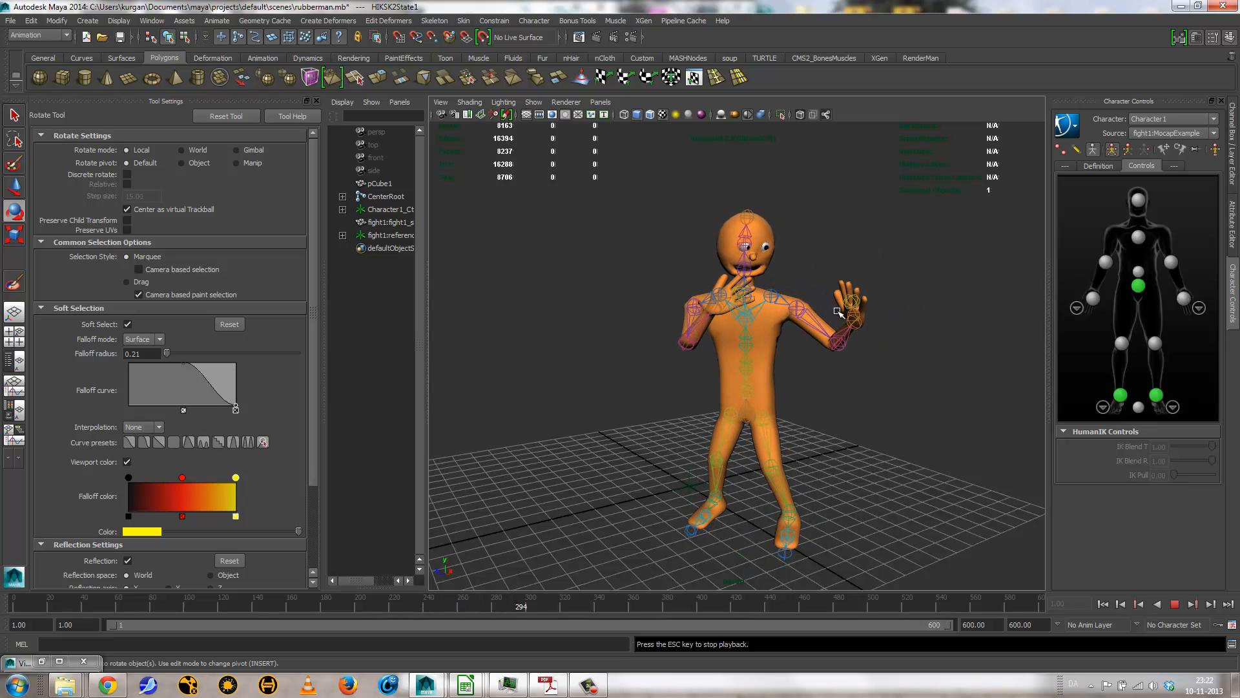
click(1103, 604)
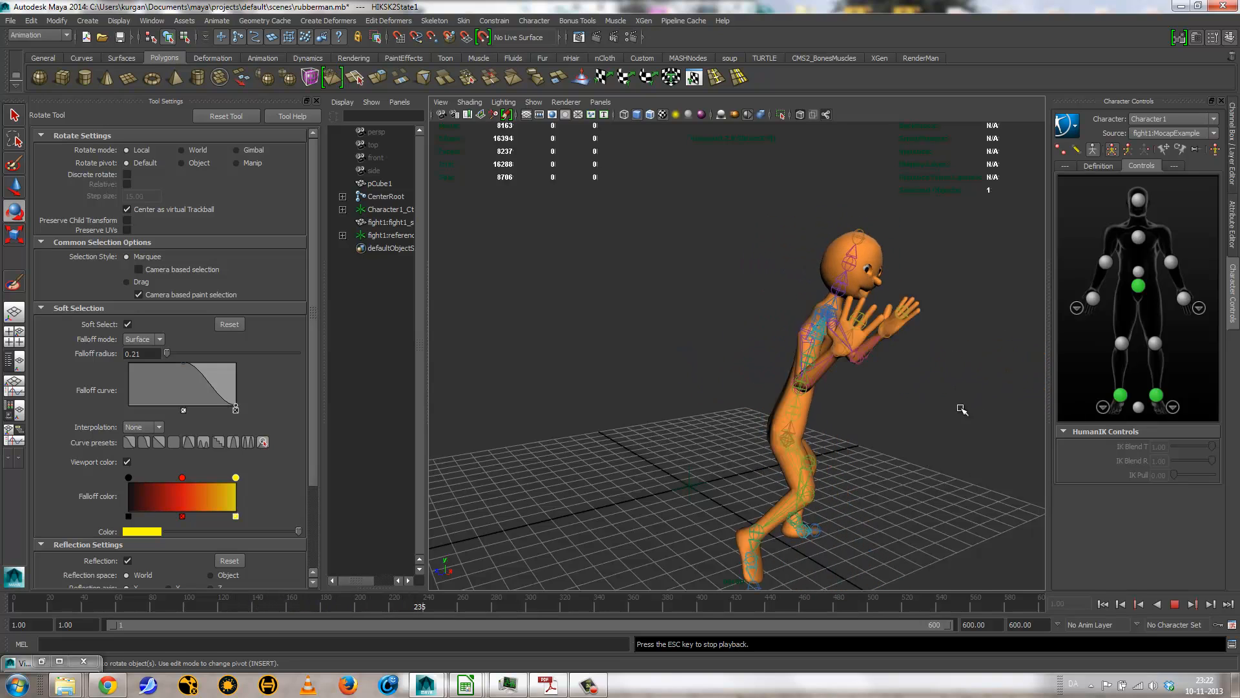
alt+drag(853, 397, 890, 418)
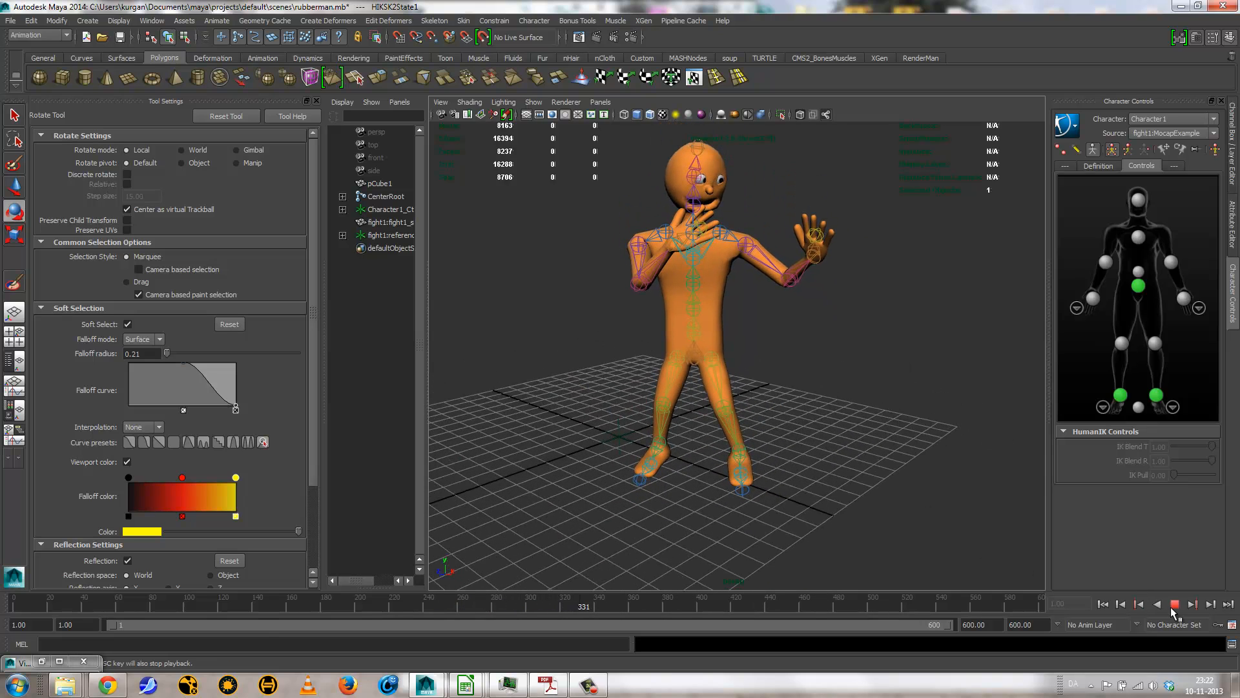
click(1174, 603)
click(1102, 603)
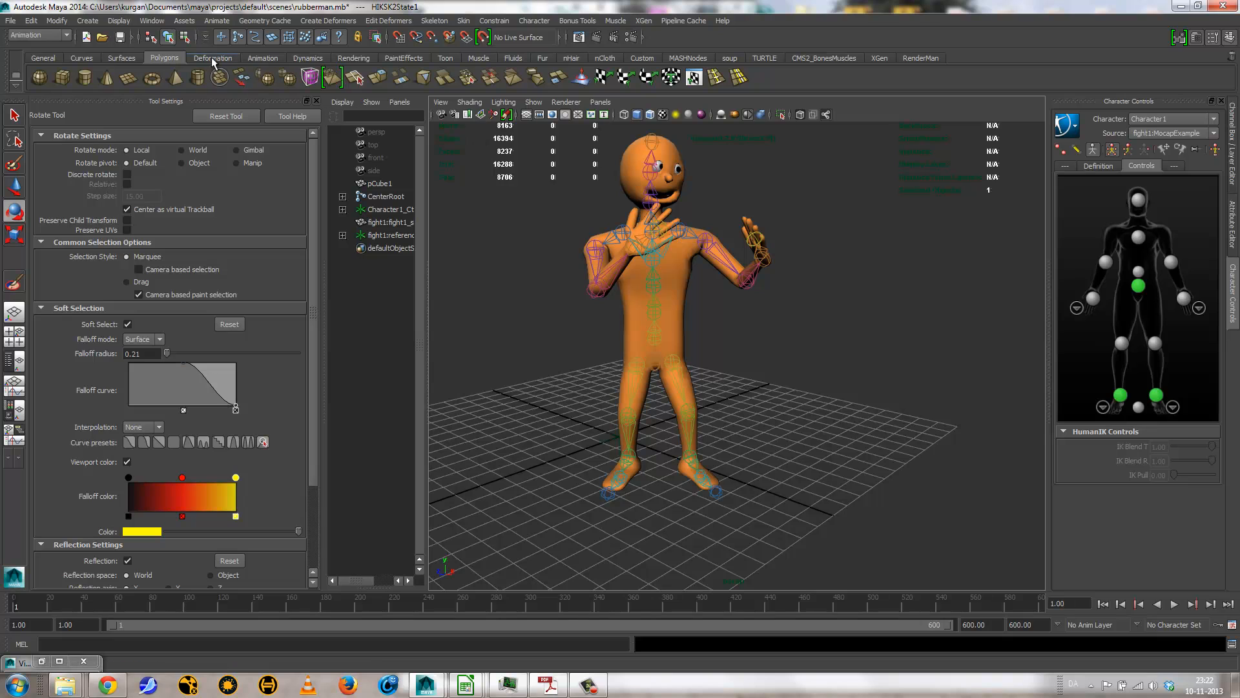
Step: Import the dance2.ma motion capture example from the Visor into the scene, and minimize the Visor
click(42, 660)
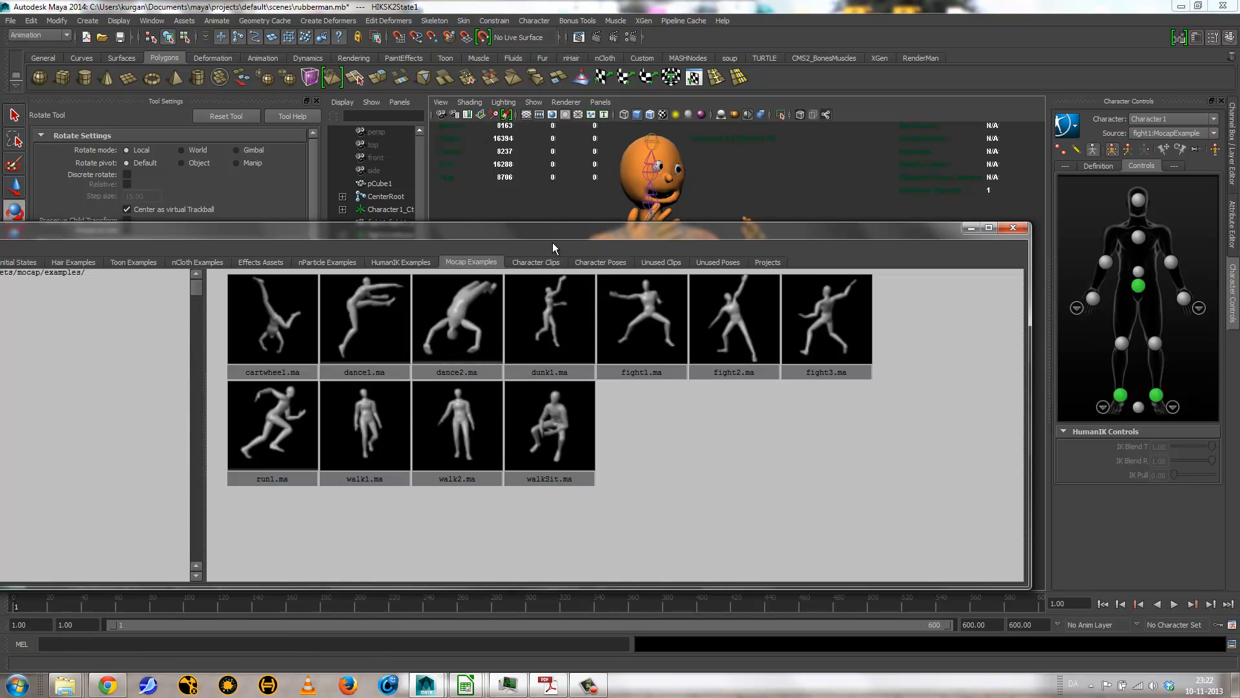
drag(553, 242, 515, 362)
middle_drag(416, 441, 863, 305)
click(939, 353)
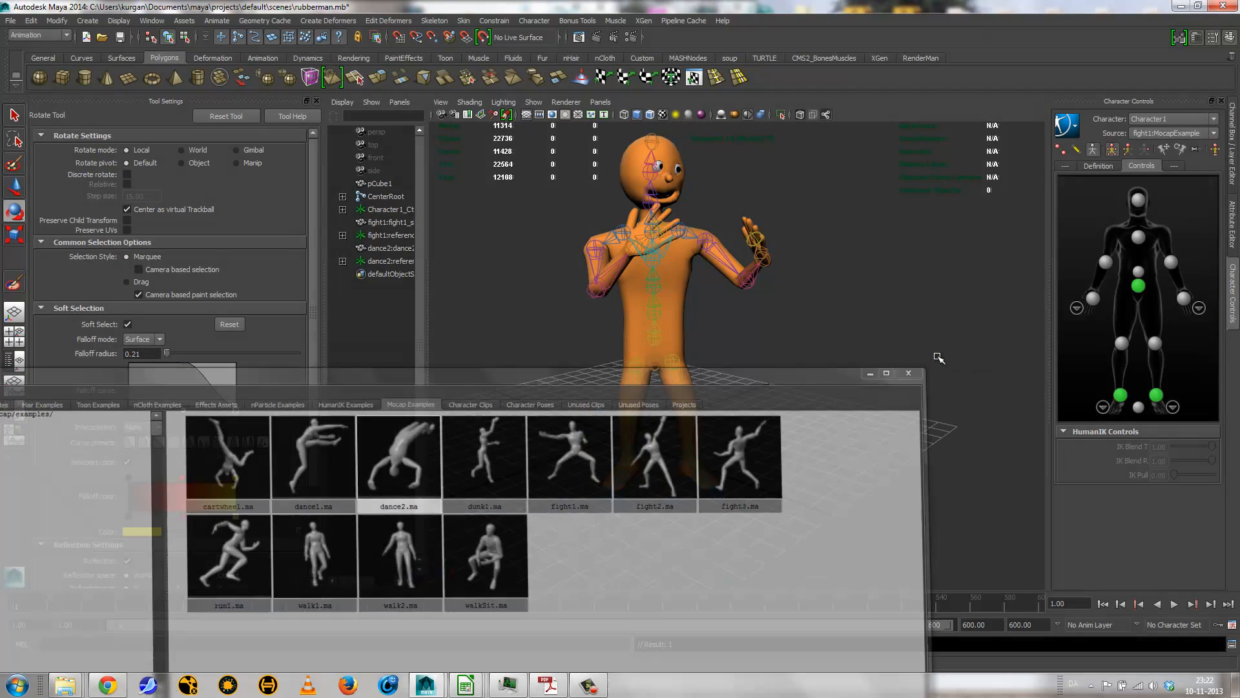
Step: Set Character1's source to dance2:MocapExample so the rubber man follows the dance motion
click(1160, 133)
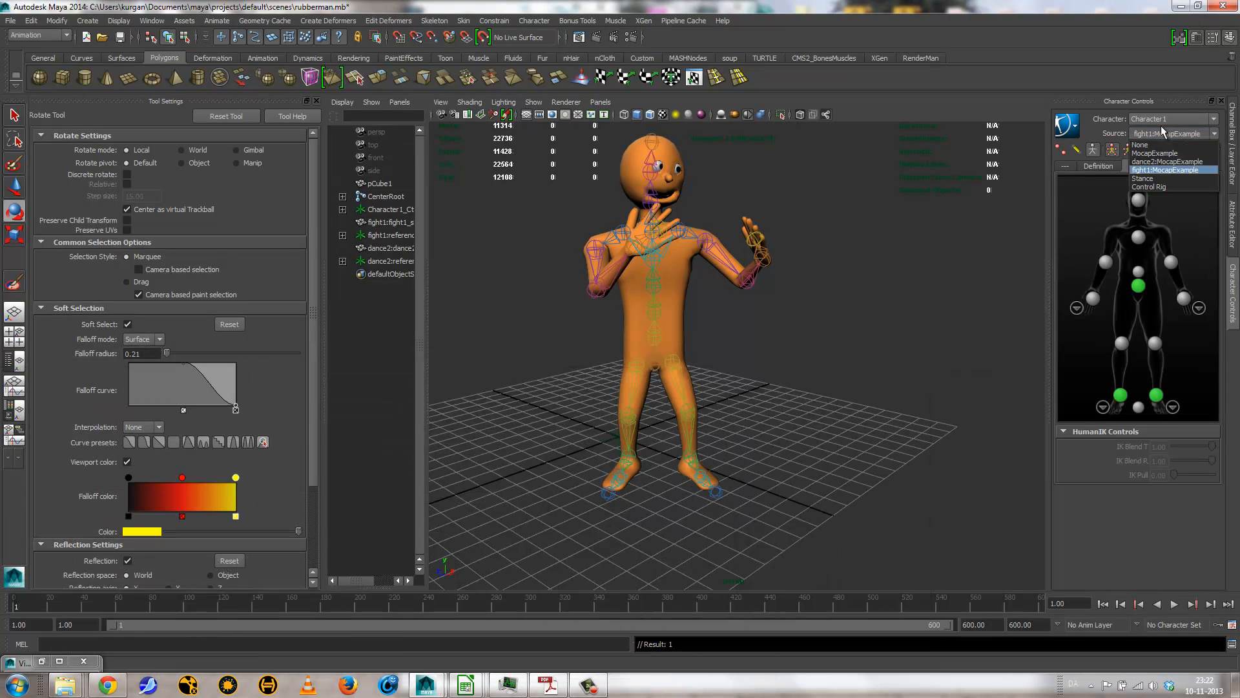
click(1162, 162)
alt+right_drag(888, 407, 714, 394)
alt+drag(714, 393, 736, 406)
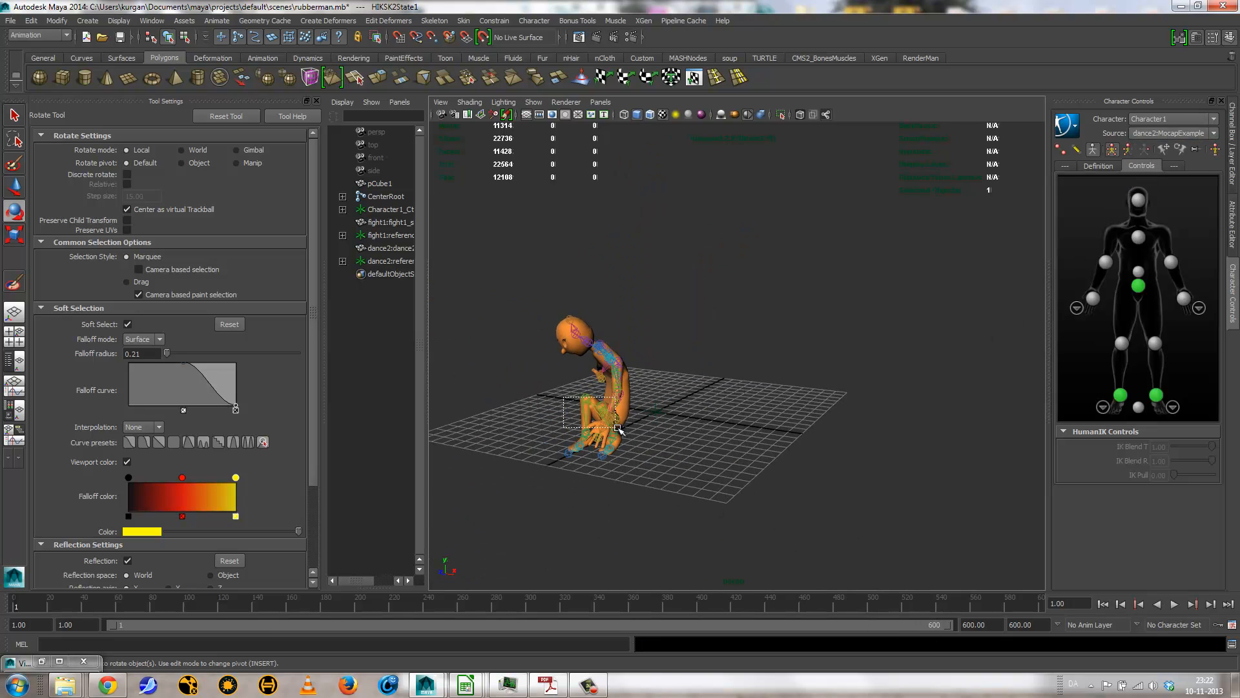
drag(618, 427, 615, 428)
click(762, 452)
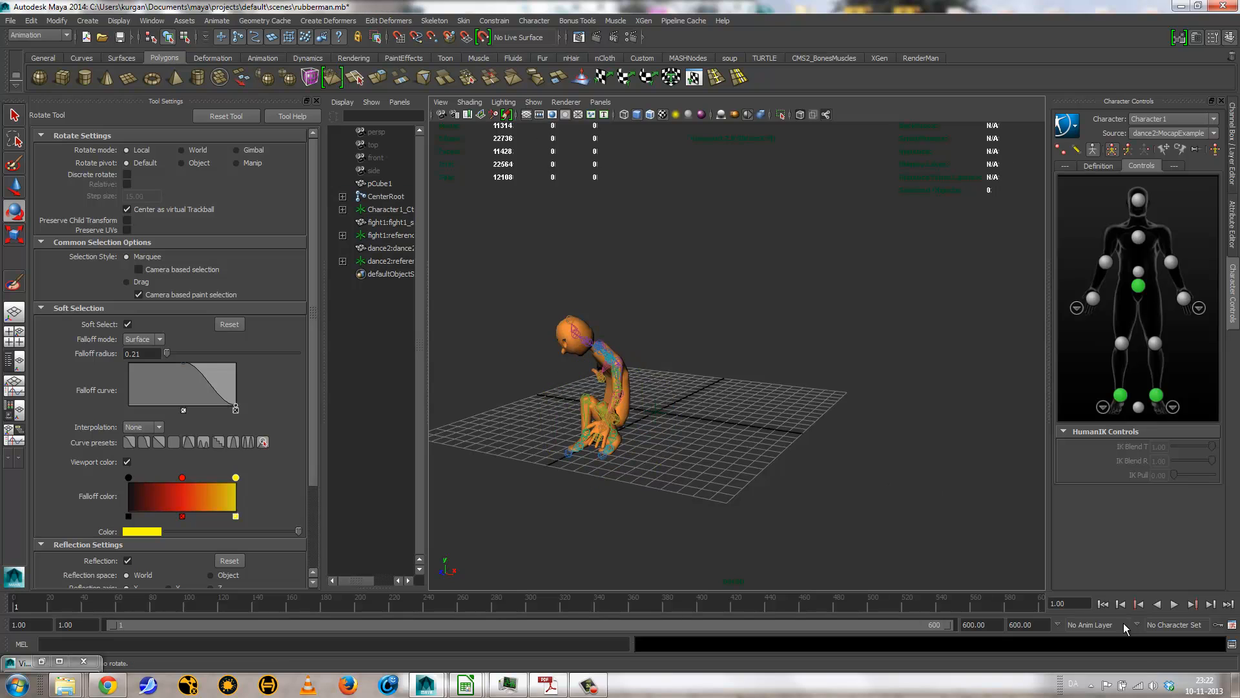
Step: Play the dance2 motion on the rubber man and stop the playback
click(1175, 604)
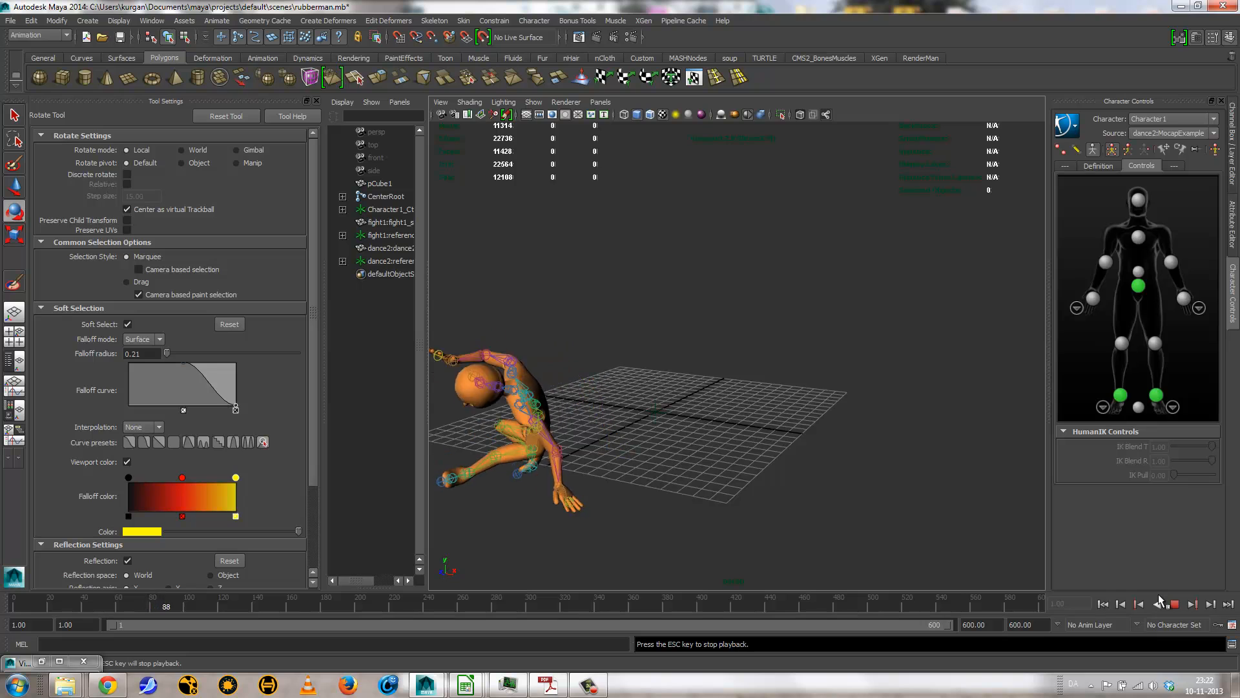
alt+drag(950, 457, 867, 456)
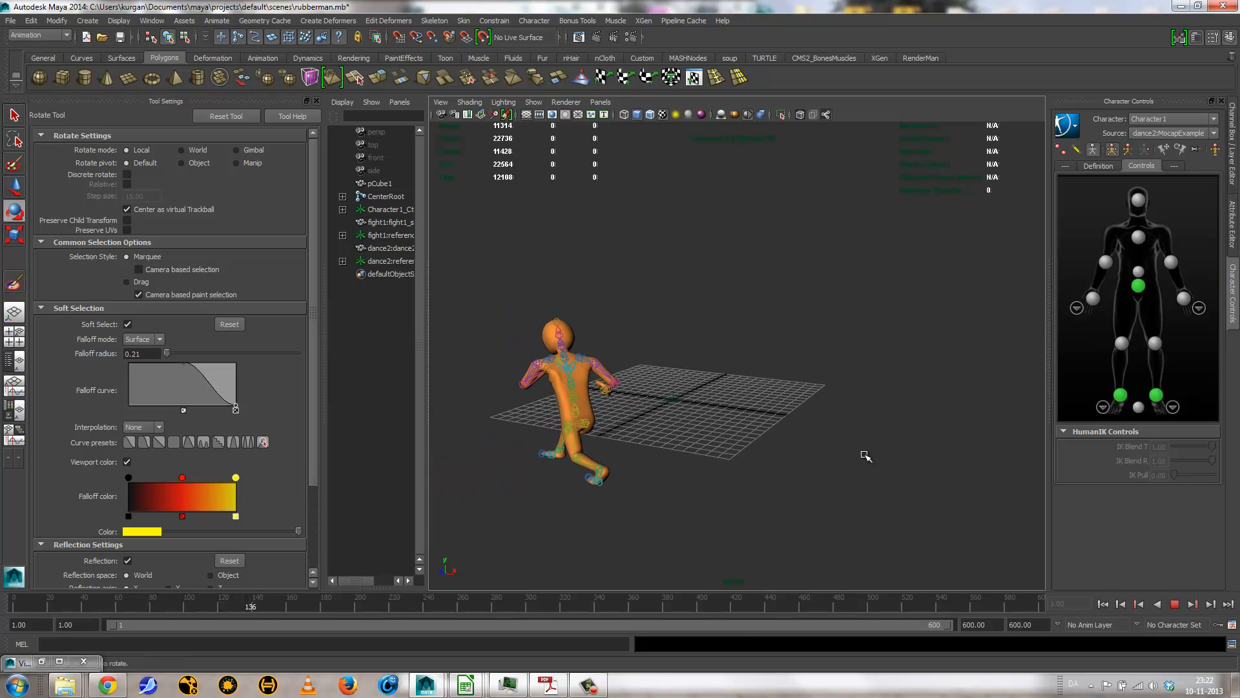
click(1174, 605)
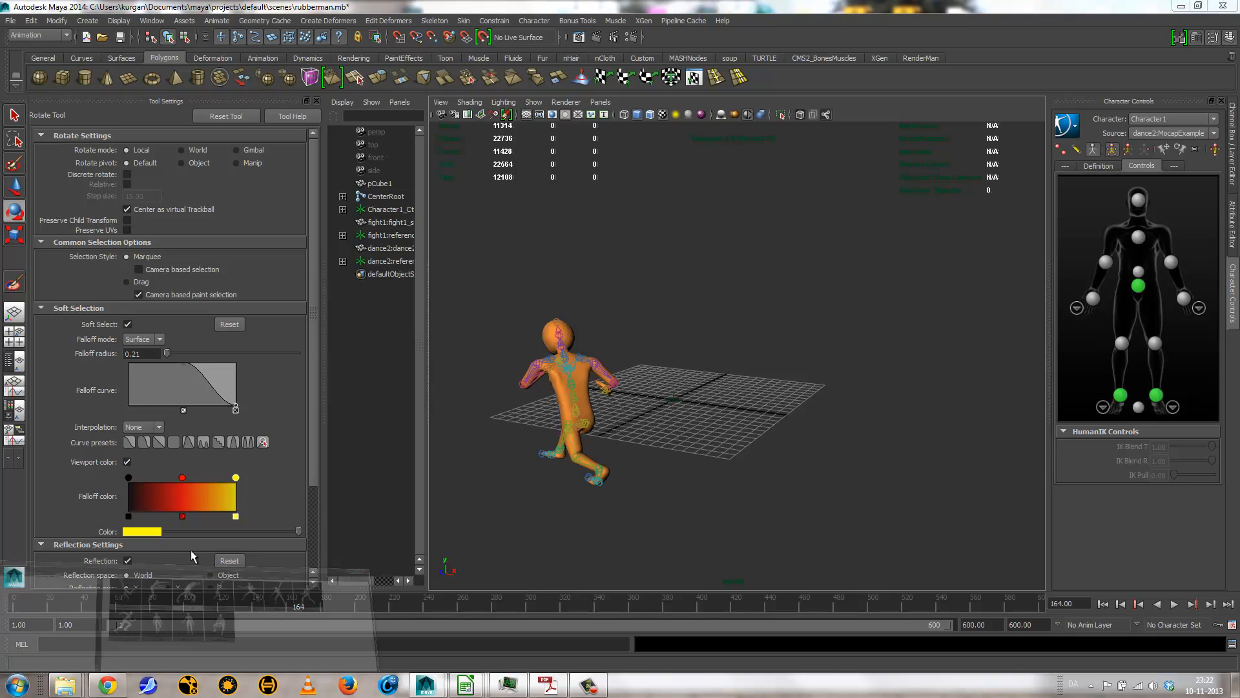
Step: Import the dance2.ma motion capture example into the scene a second time, and minimize the Visor
click(60, 661)
middle_drag(424, 432, 823, 304)
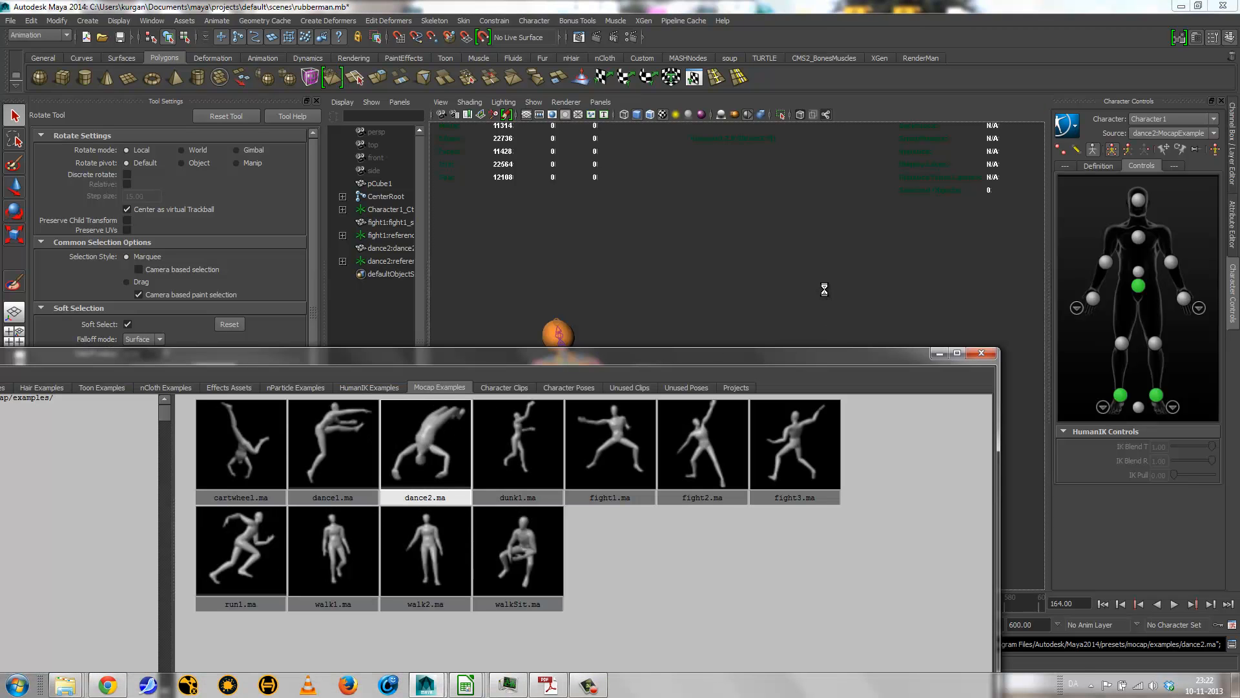
click(942, 353)
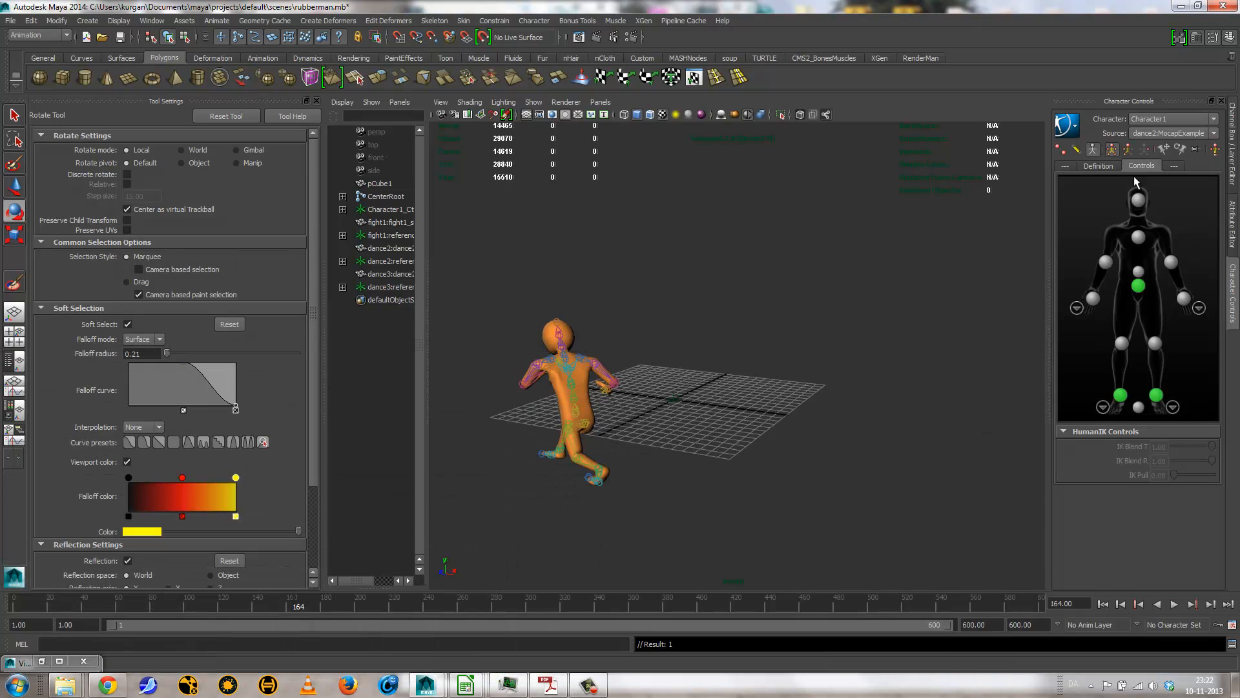
Step: Try dance3:MocapExample as Character1's source, and switch the source back to dance2:MocapExample
click(1151, 133)
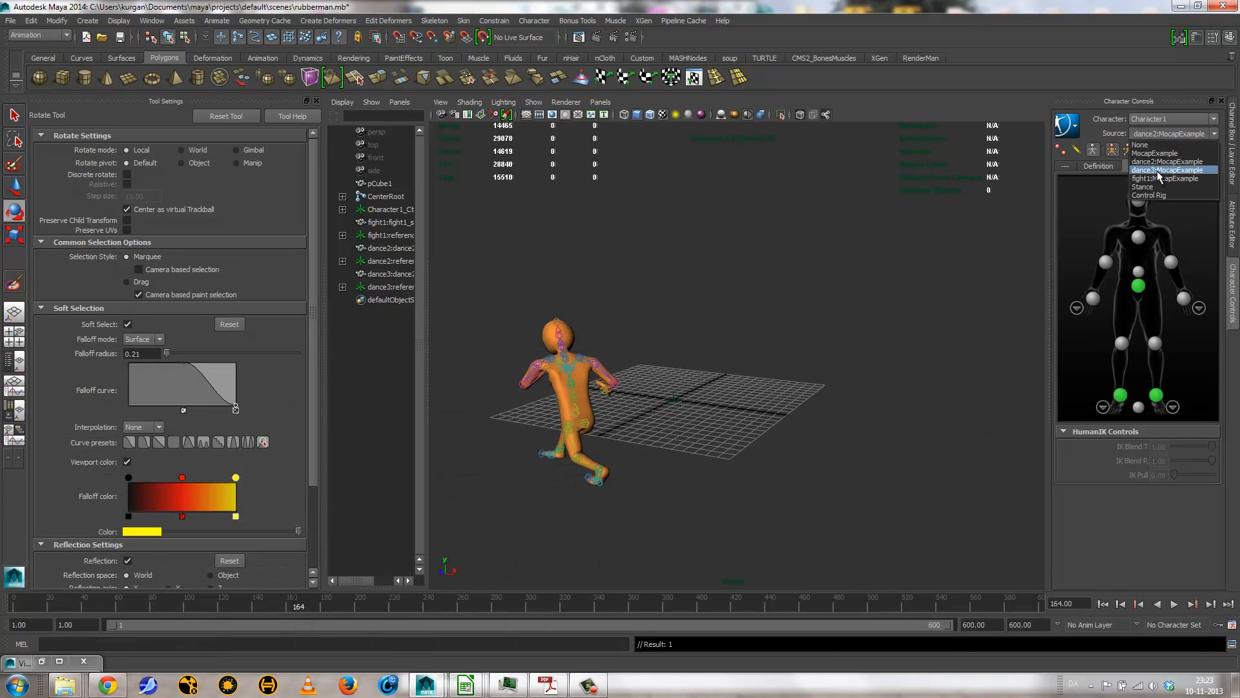
click(1157, 171)
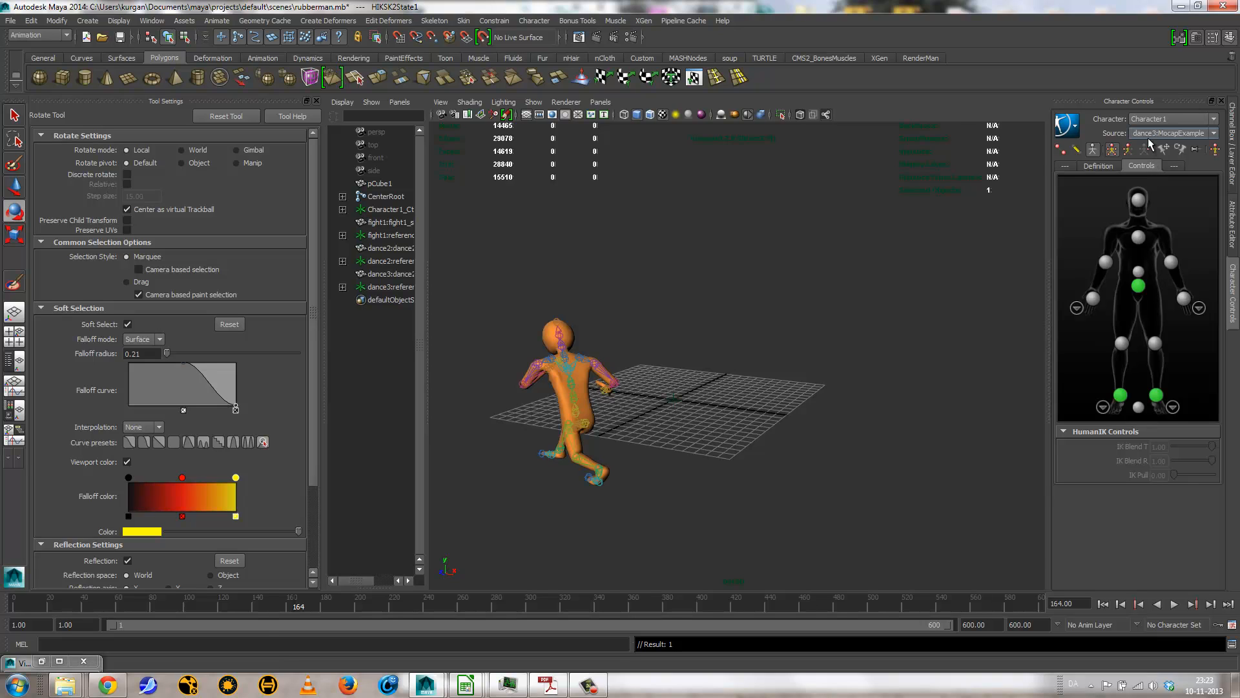
click(1152, 134)
click(1153, 162)
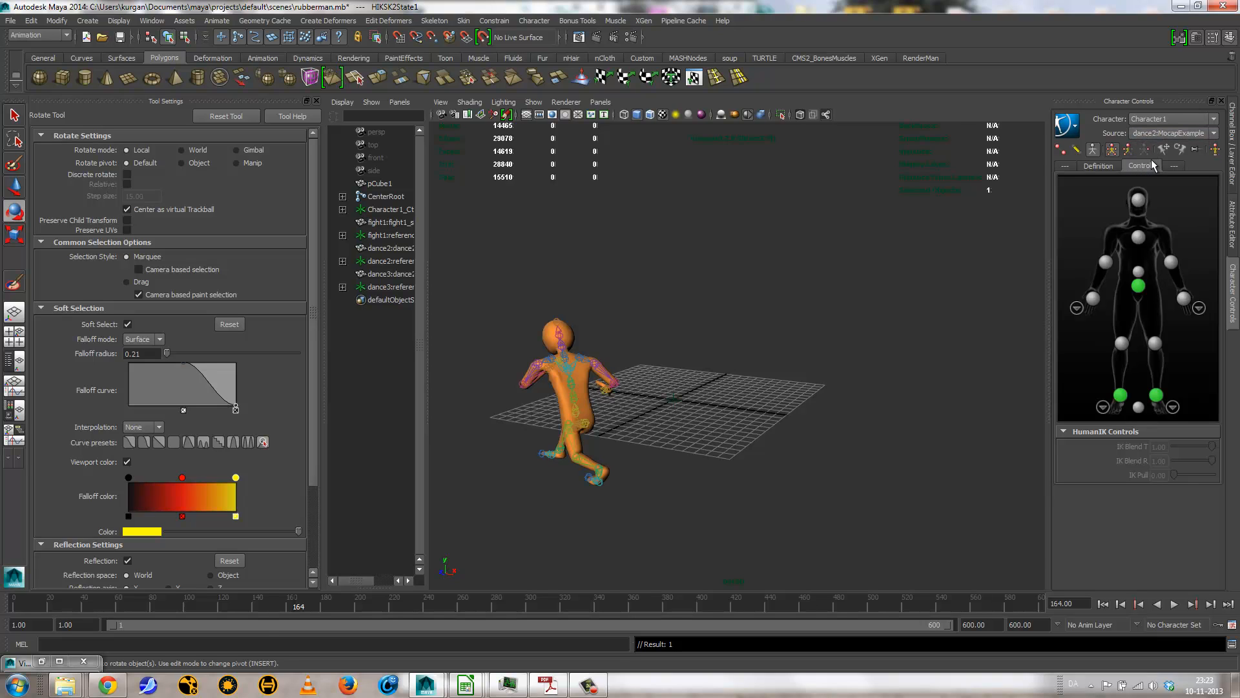
Step: Try dance3:MocapExample as Character1's source and play its motion on the rubber man
click(1153, 134)
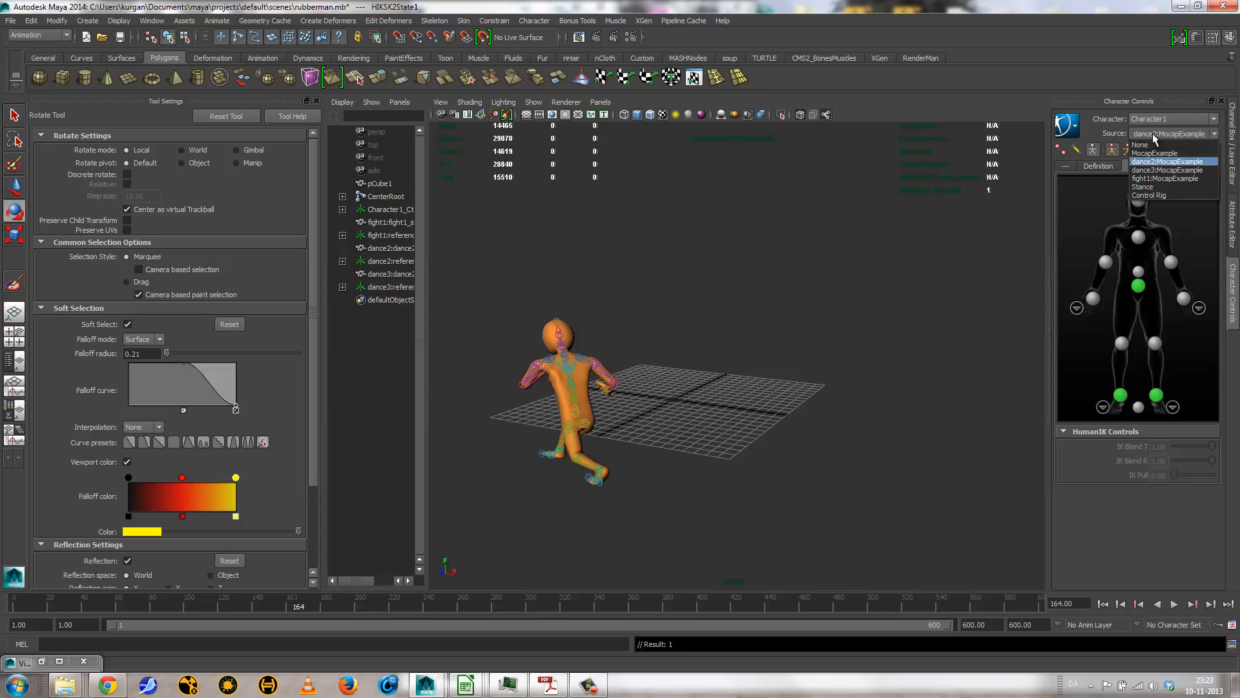
click(1154, 167)
key(alt+v)
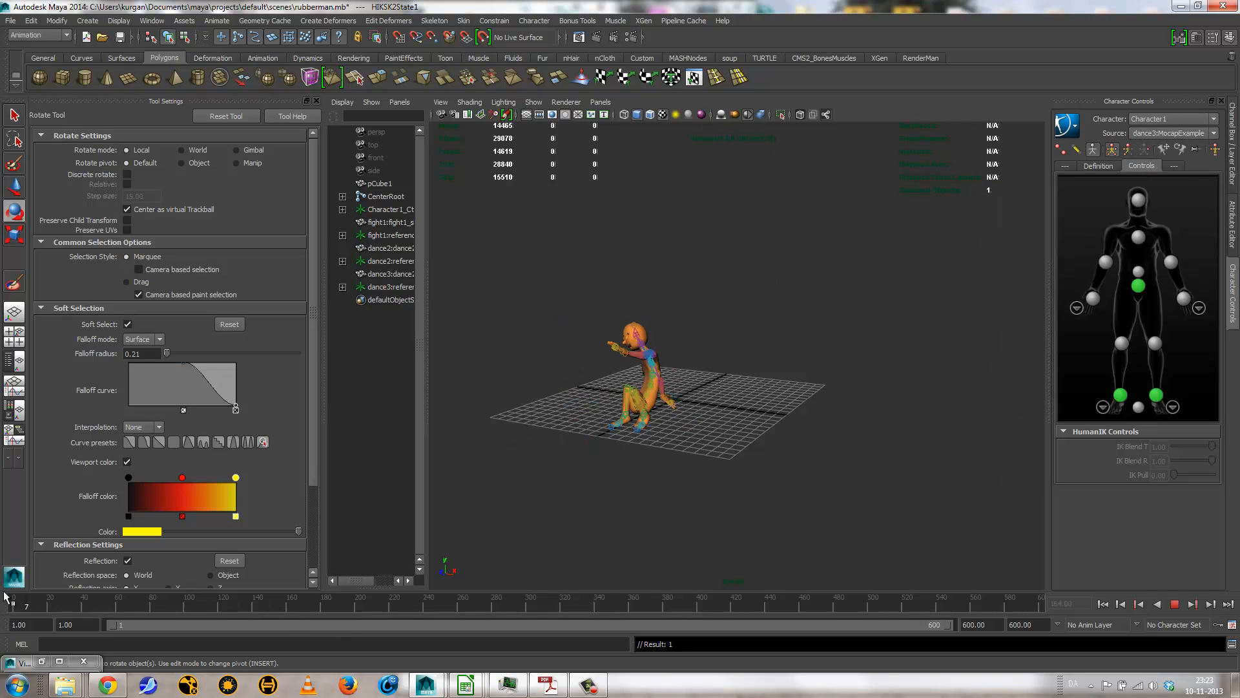
key(alt+v)
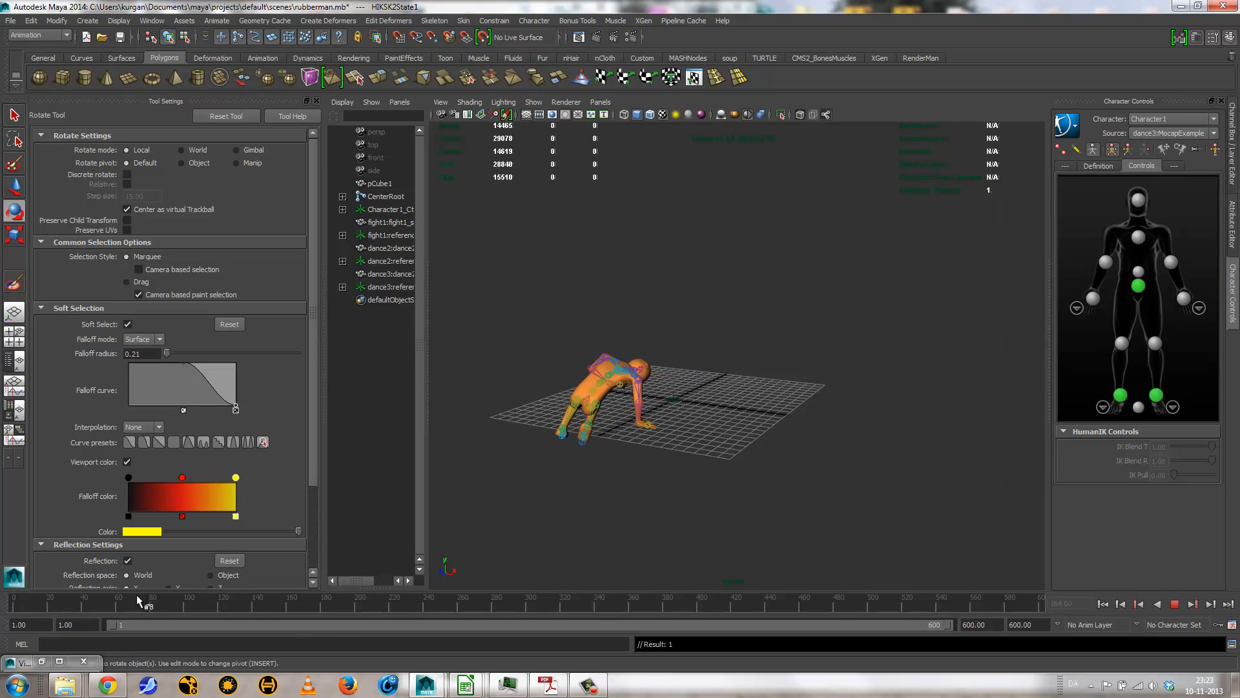
Step: Switch Character1's source back to dance2:MocapExample, play its motion, and stop at frame 71
click(1159, 133)
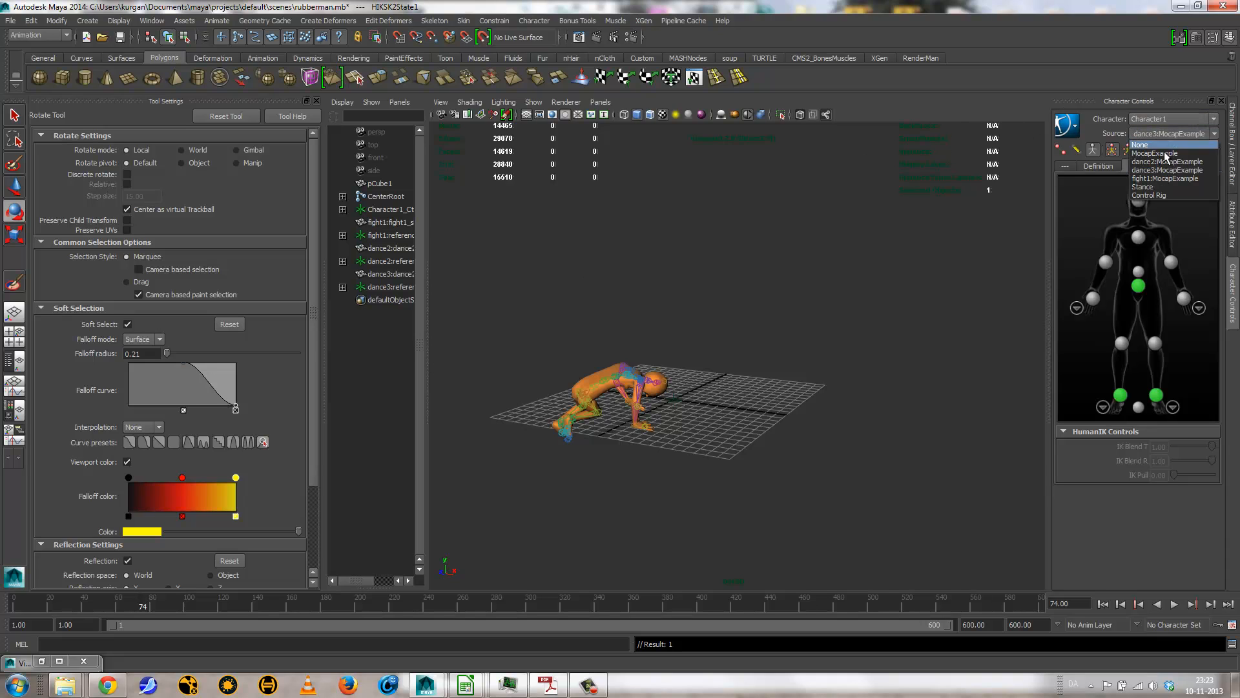
click(1166, 162)
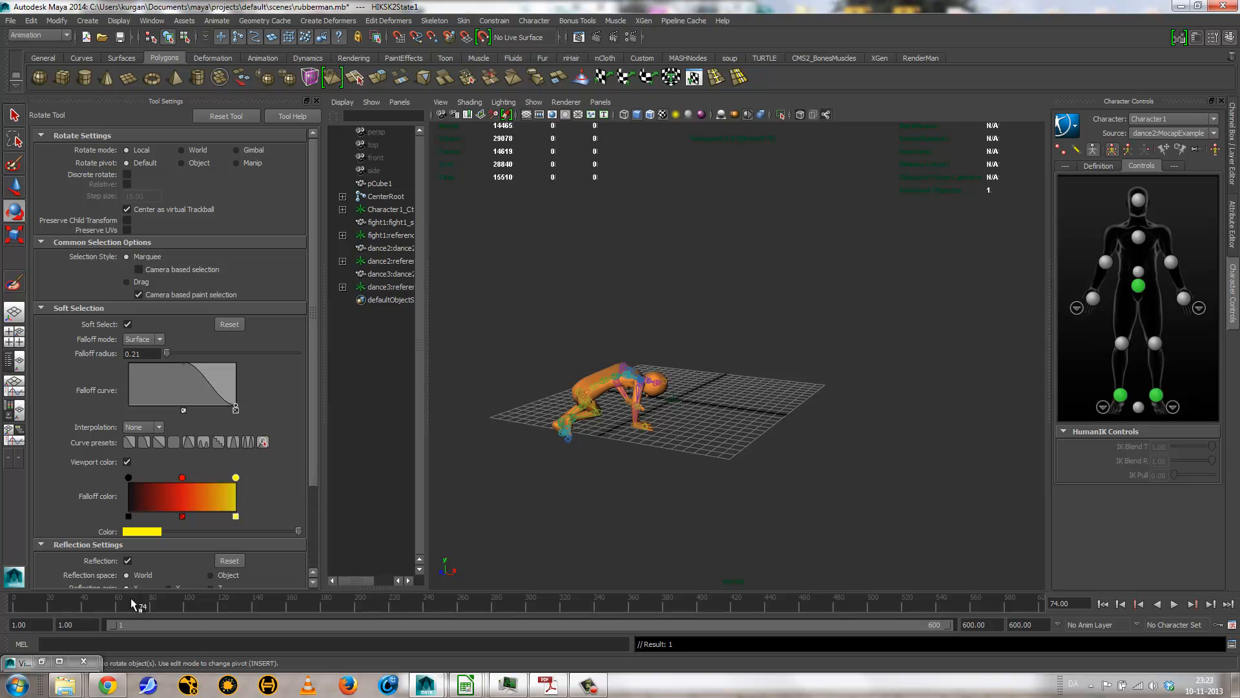
key(alt+v)
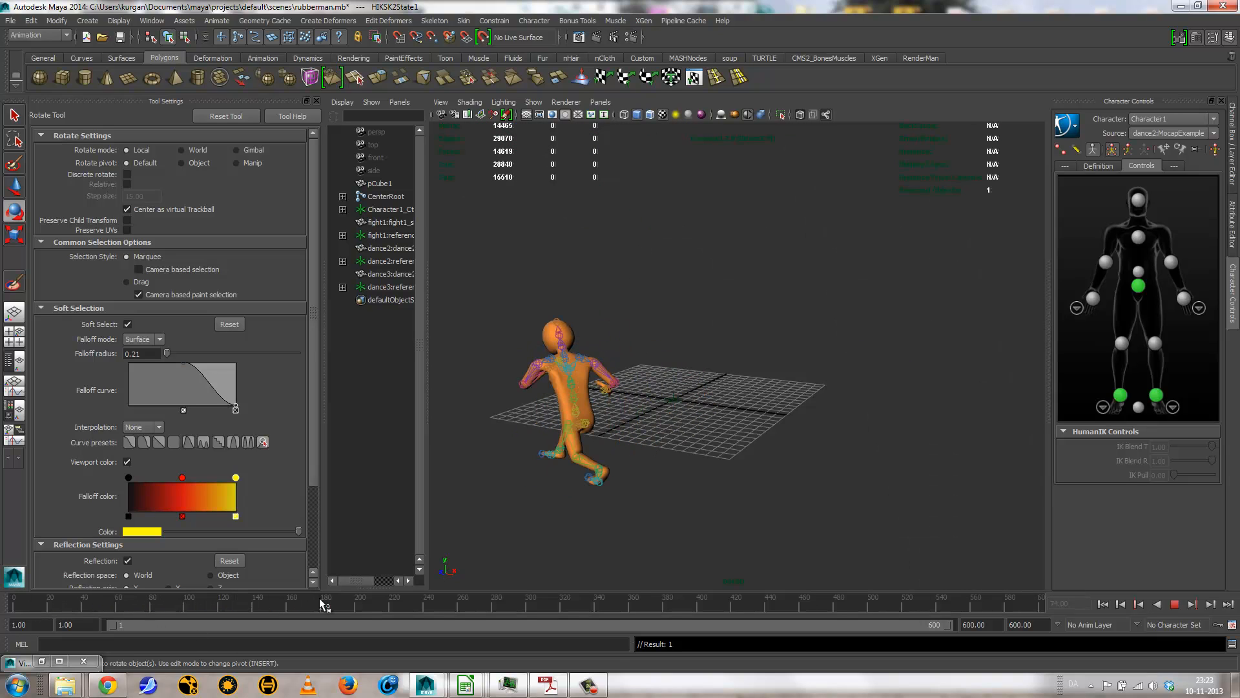
click(135, 604)
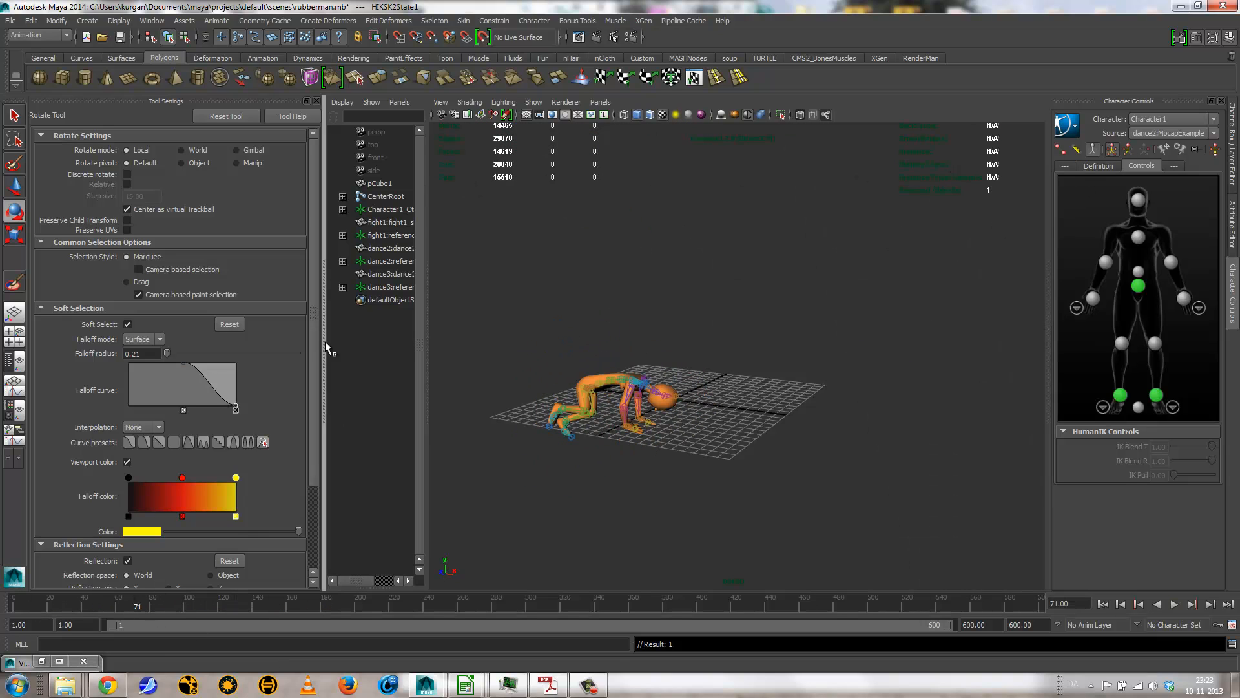
Step: Import the dance1.ma motion capture example from the Visor into the scene, and minimize the Visor
mouse_move(12, 665)
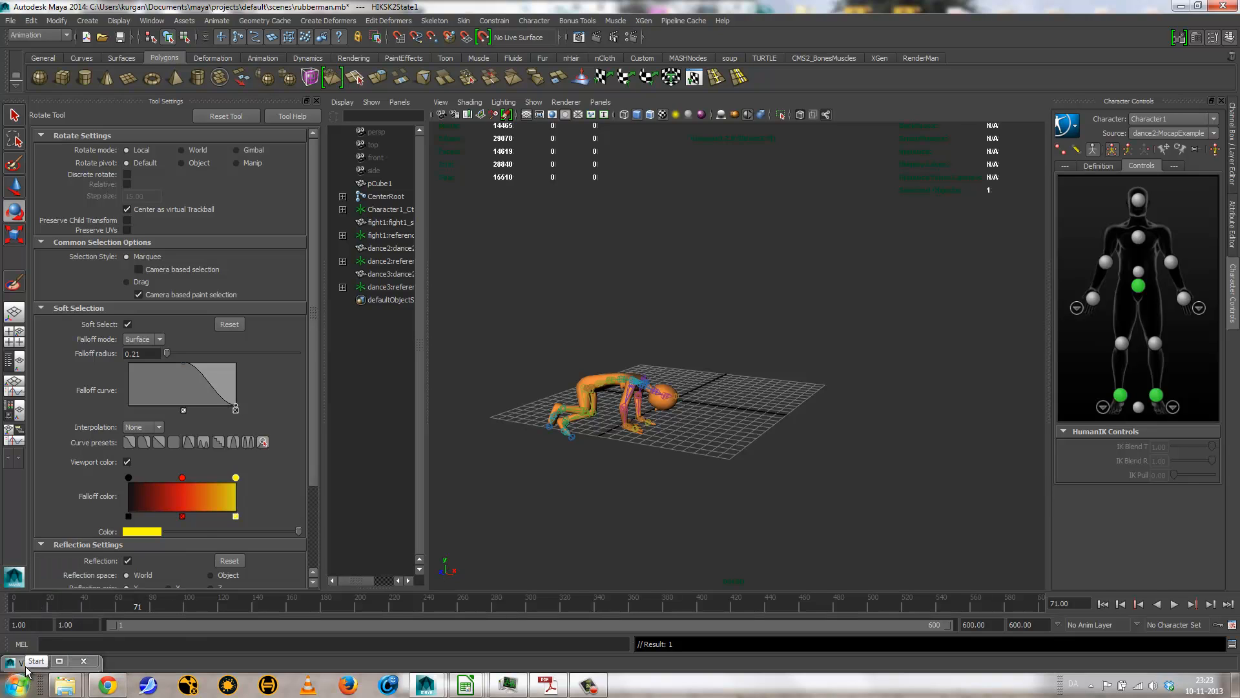
click(12, 666)
click(419, 435)
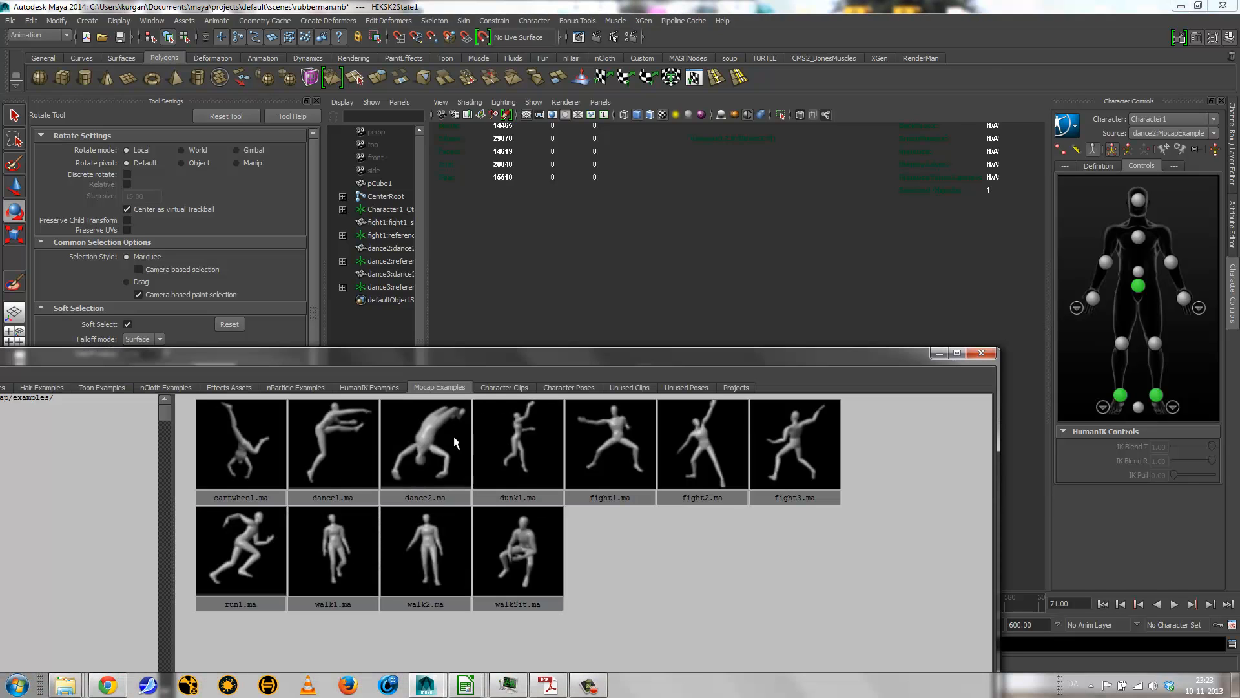
click(343, 434)
middle_drag(338, 433, 727, 272)
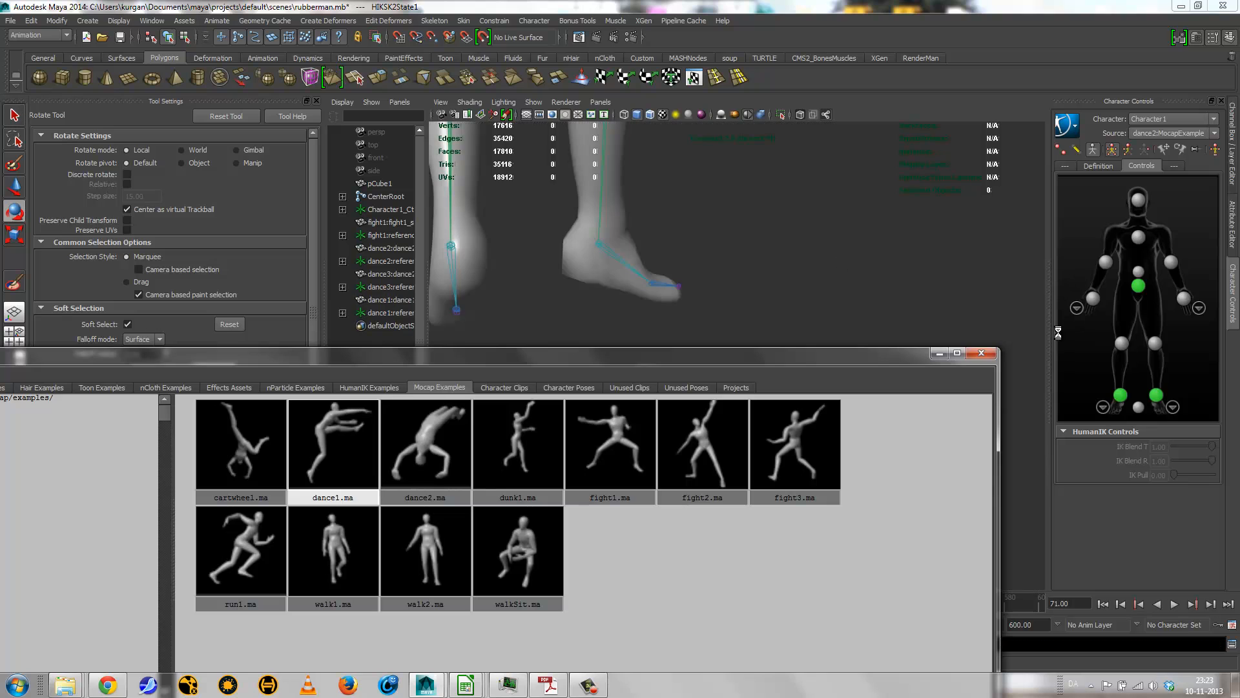
click(939, 353)
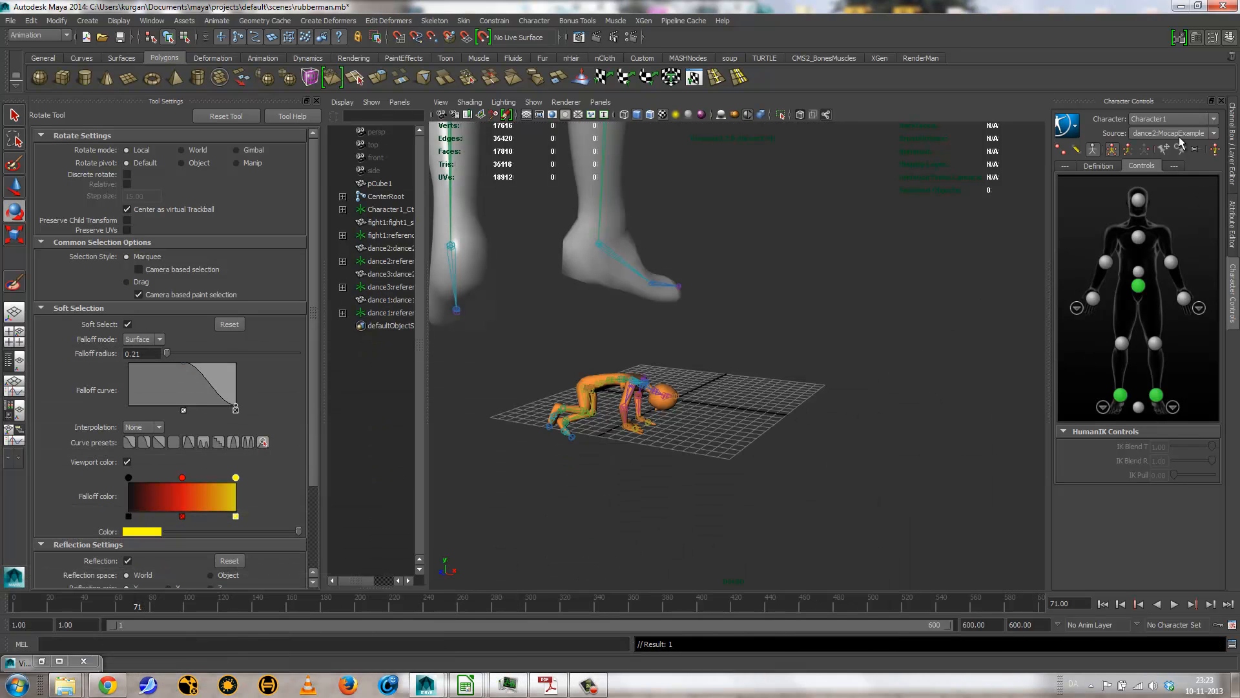
Step: Set Character1's source to dance1:MocapExample, and hide the control rig reference together with all imported mocap skins and reference skeletons
click(1179, 133)
click(1182, 166)
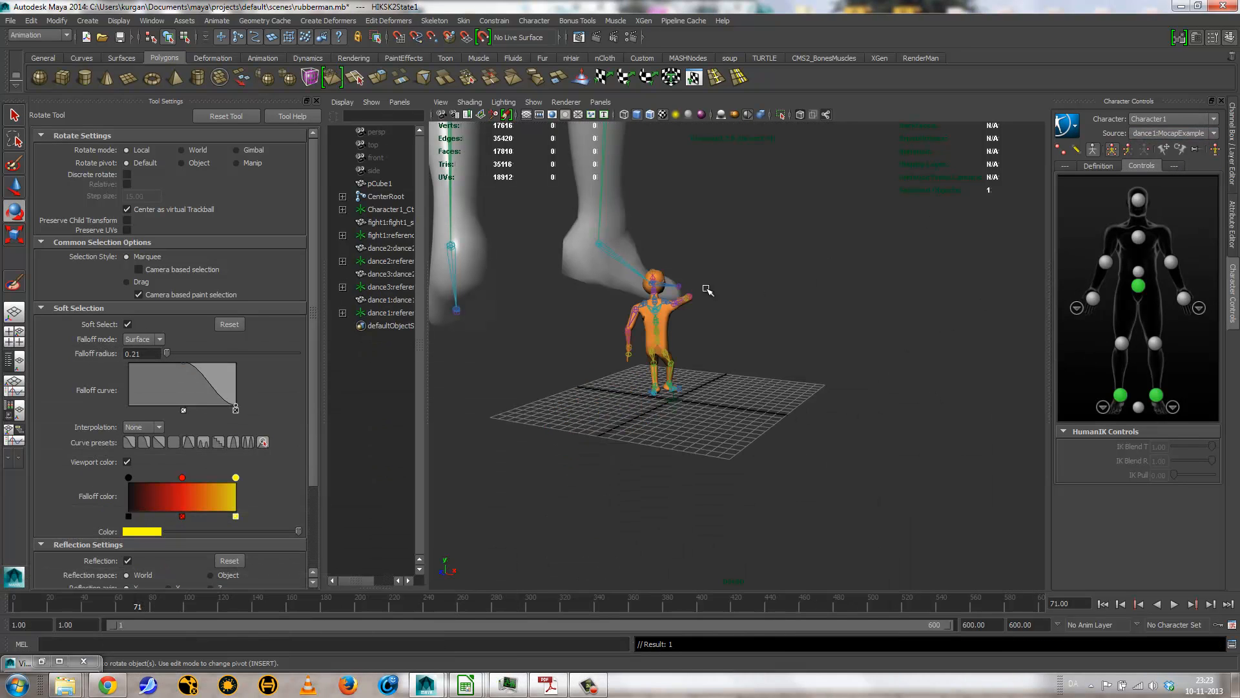
drag(378, 215, 371, 314)
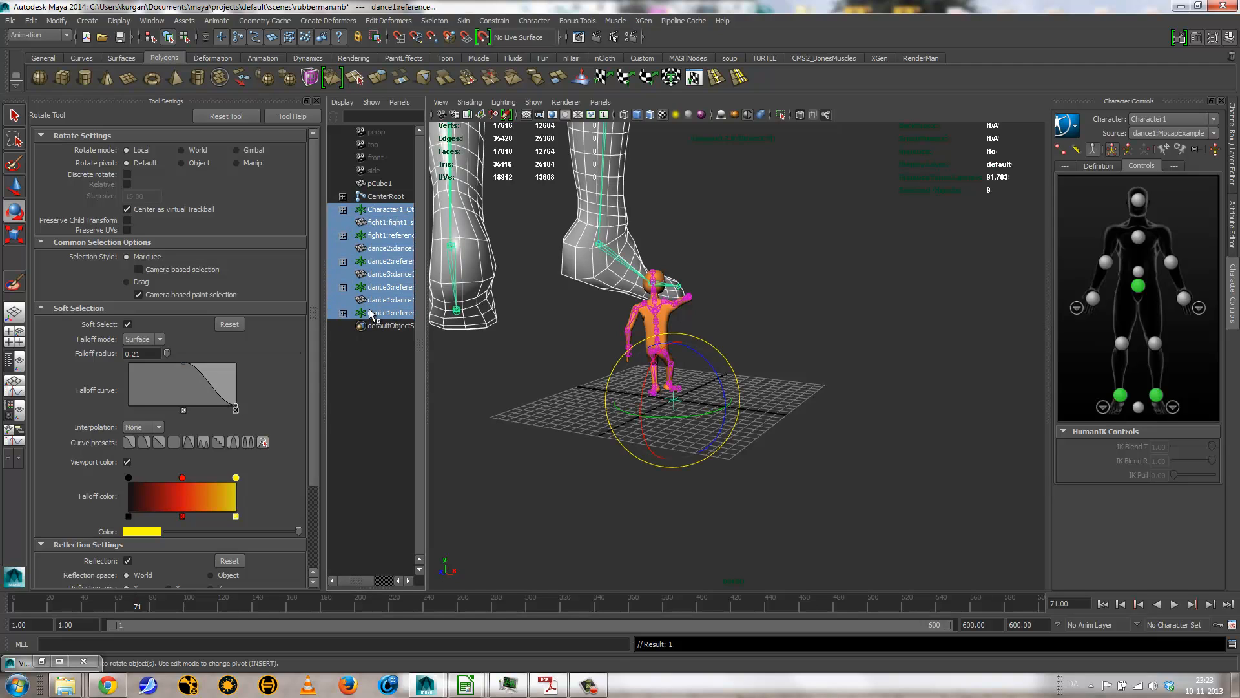
key(ctrl+h)
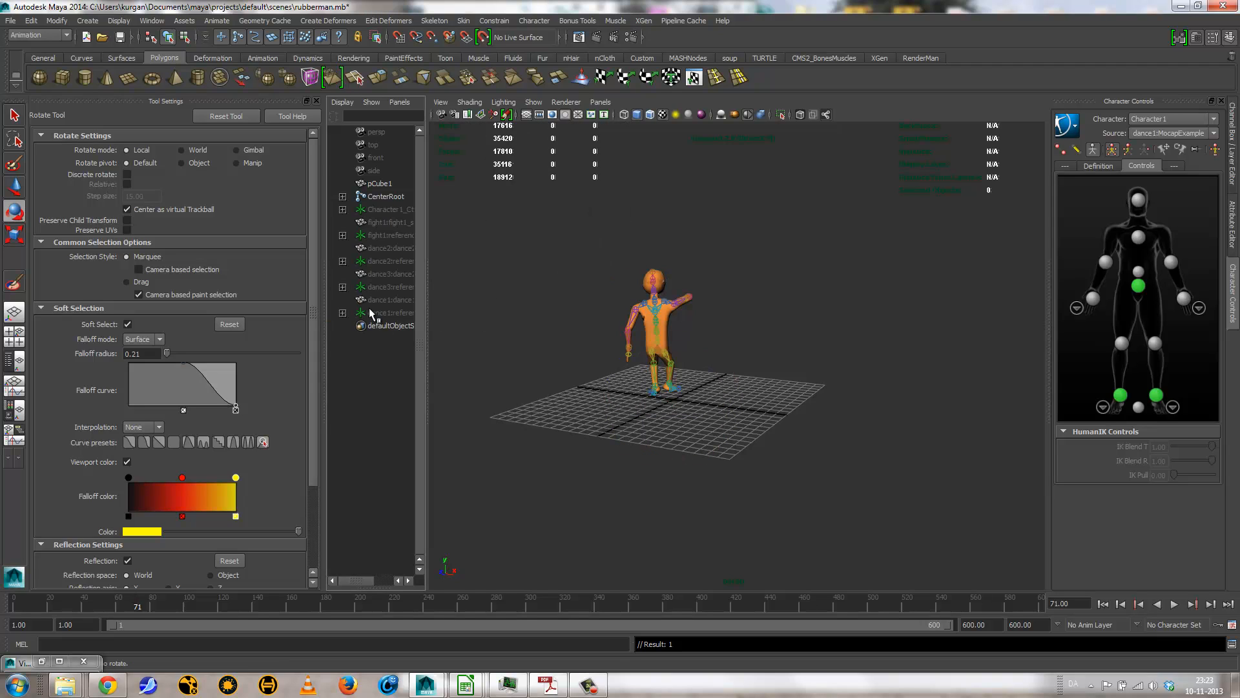
Step: Play the dance1 motion from the first frame, watch the rubber man from several angles, and stop the playback
click(1109, 604)
click(1175, 604)
alt+drag(894, 496, 778, 446)
alt+right_drag(880, 487, 983, 441)
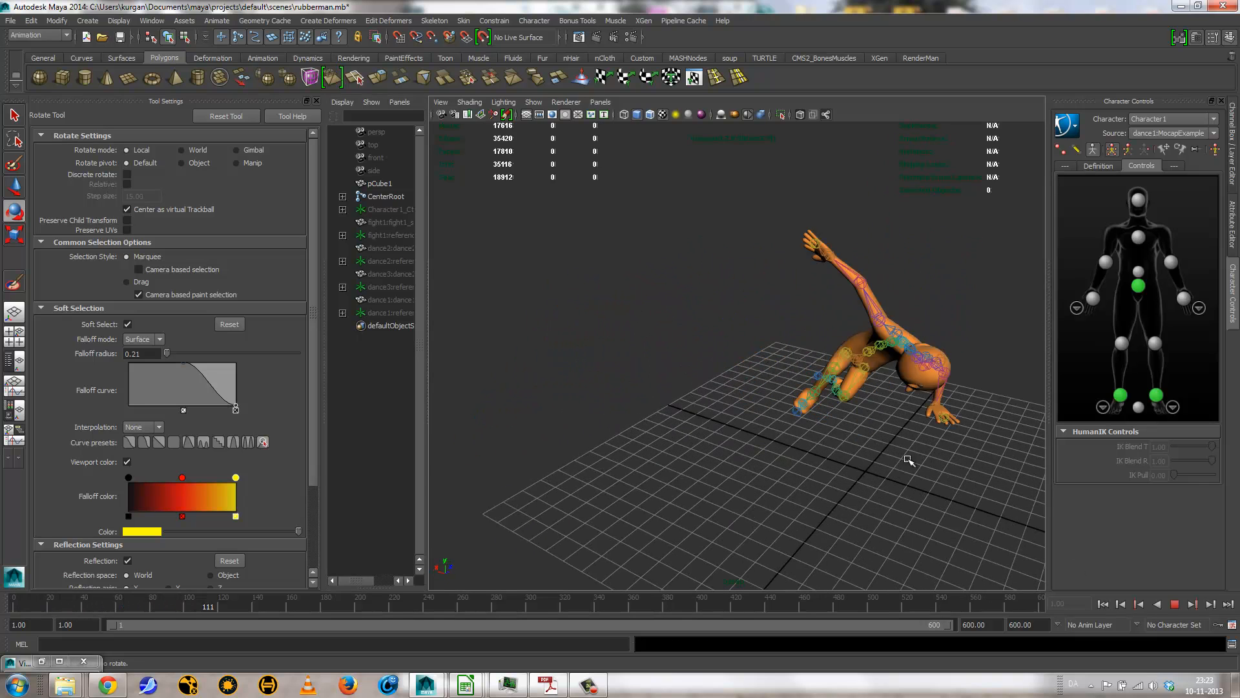
alt+drag(908, 459, 839, 435)
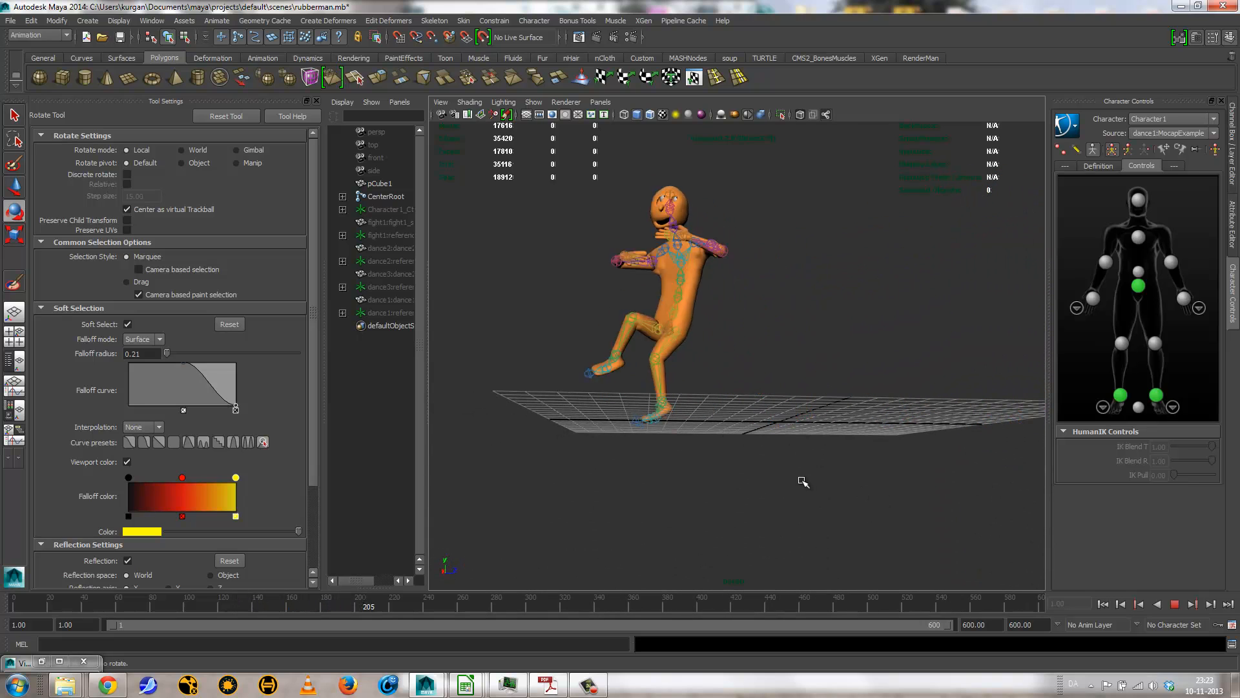
alt+drag(815, 481, 726, 493)
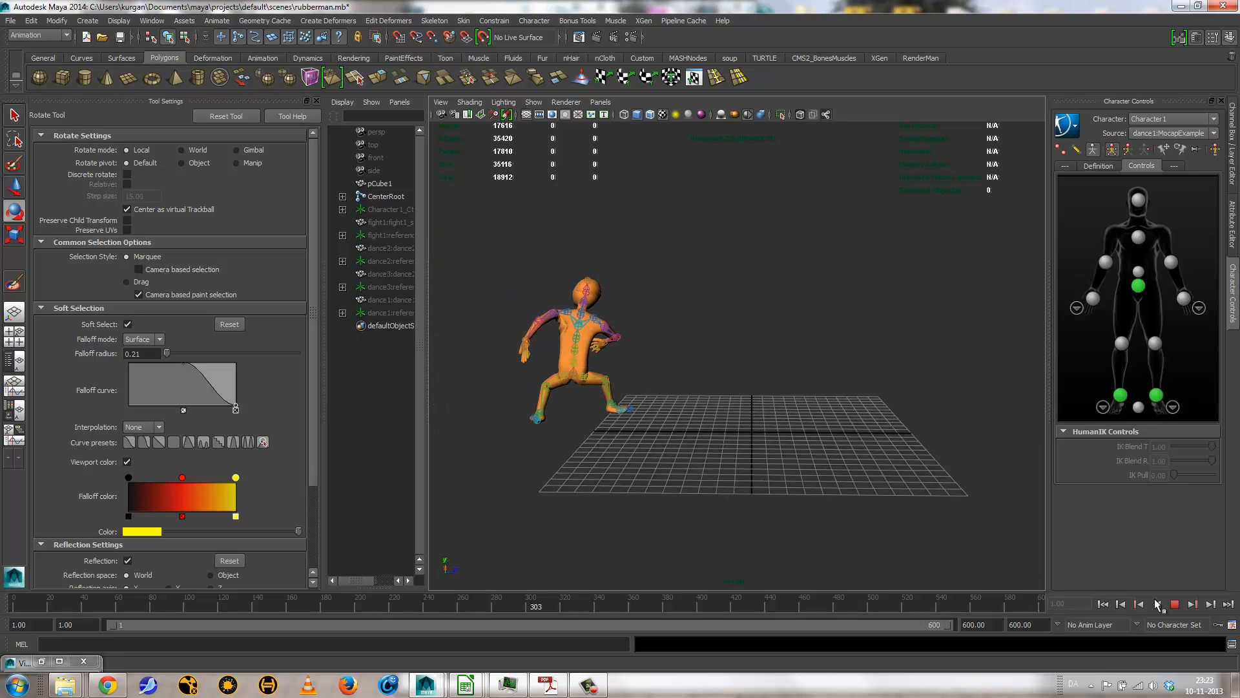
click(1175, 603)
Step: Examine the stopped dance1 pose up close, focusing on the rubber man's head, neck and shoulder joints
alt+drag(833, 413, 672, 386)
alt+right_drag(672, 387, 730, 399)
alt+drag(730, 399, 672, 391)
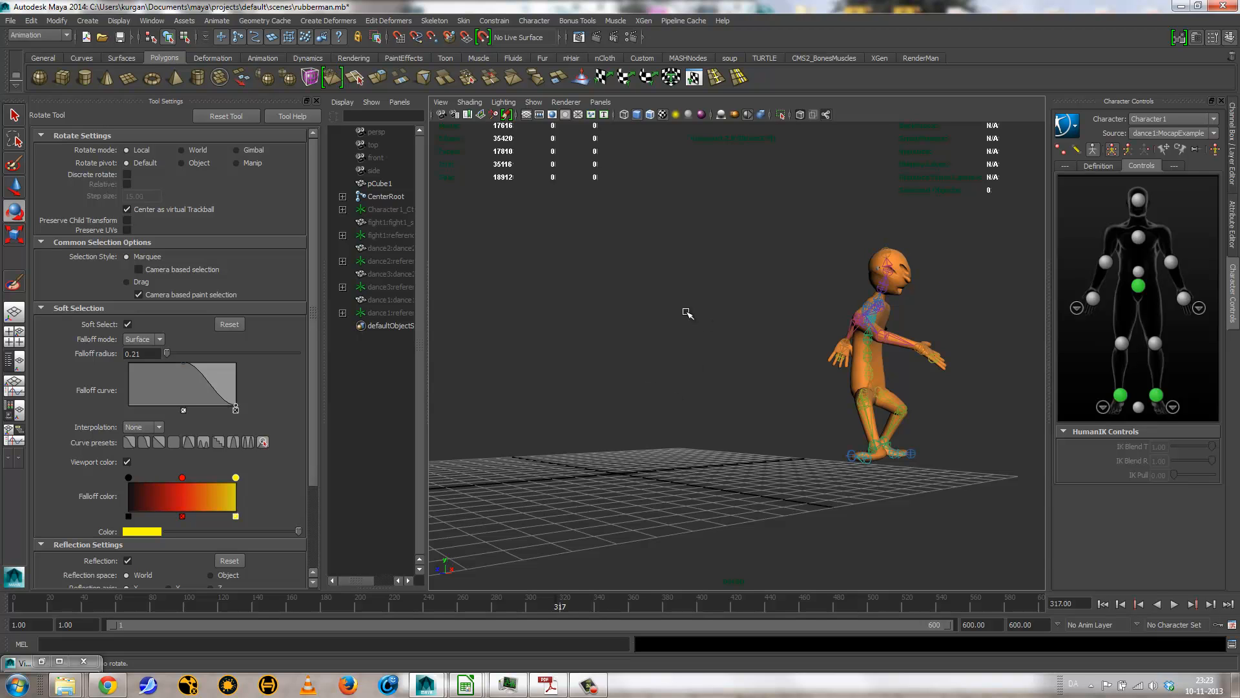
alt+right_drag(710, 300, 864, 316)
alt+middle_drag(823, 224, 670, 296)
alt+right_drag(768, 296, 936, 310)
alt+middle_drag(852, 310, 636, 421)
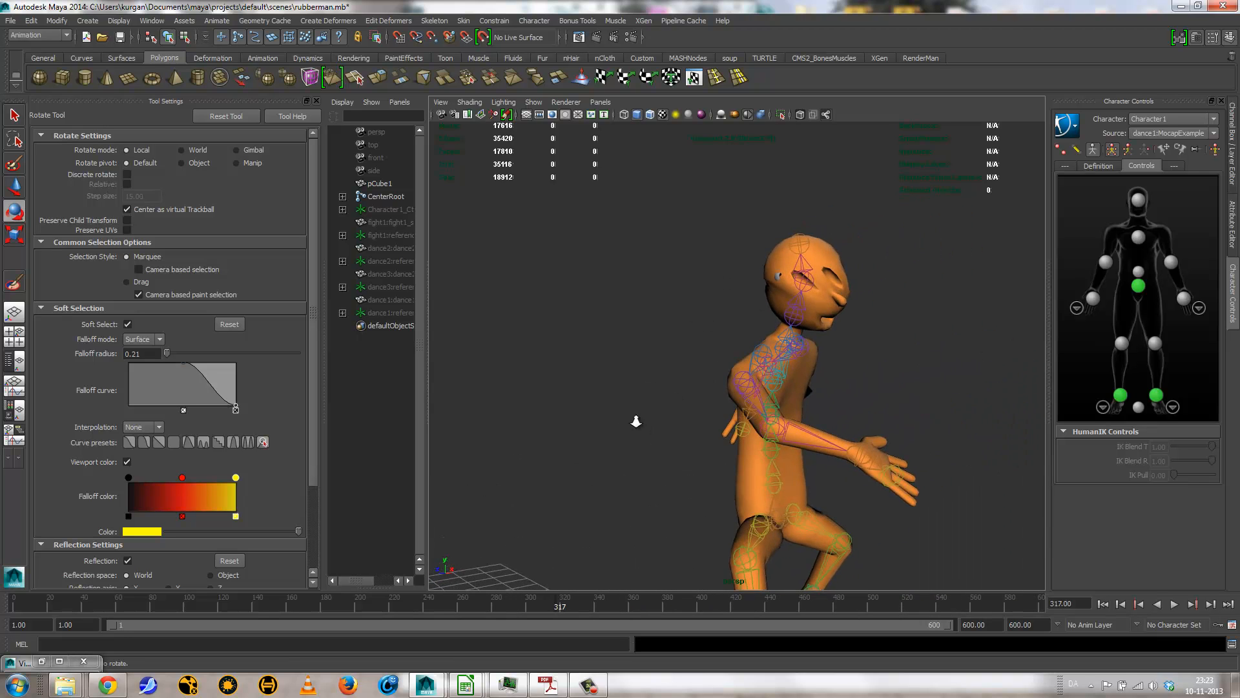
alt+right_drag(636, 421, 951, 377)
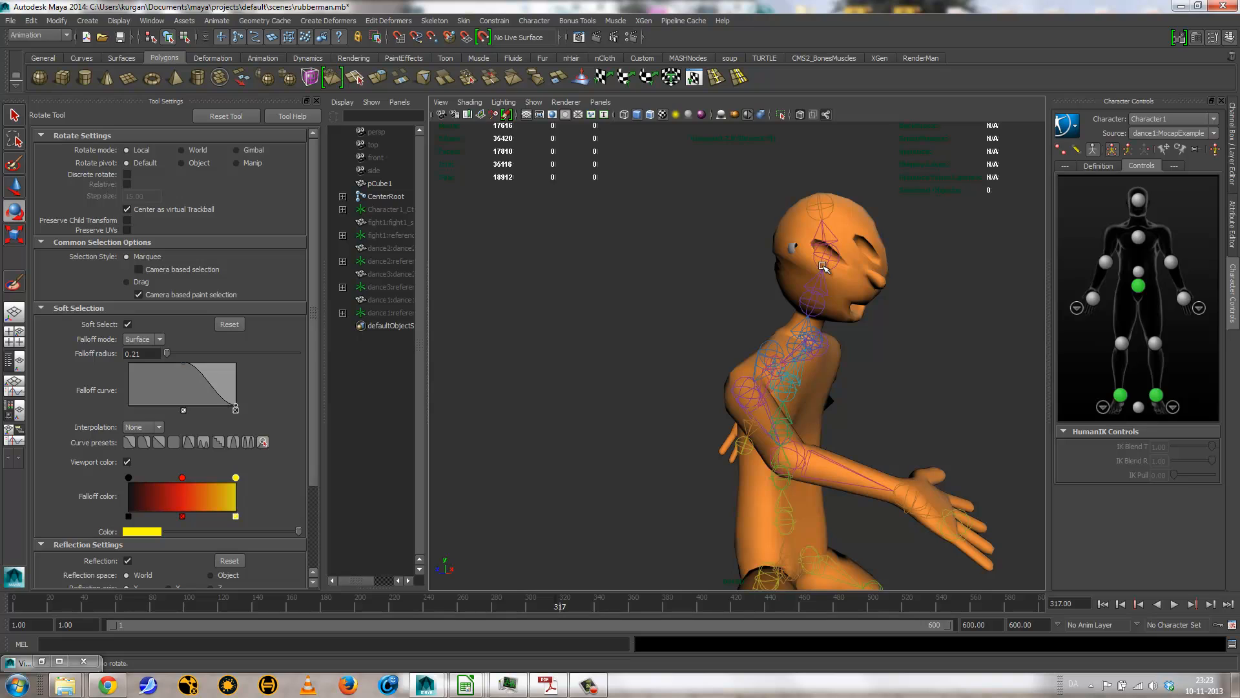
Step: Show Character1's HumanIK definition, check the Head node's bone assignment options with the CenterNeck joint selected, and deselect the joint
click(1098, 165)
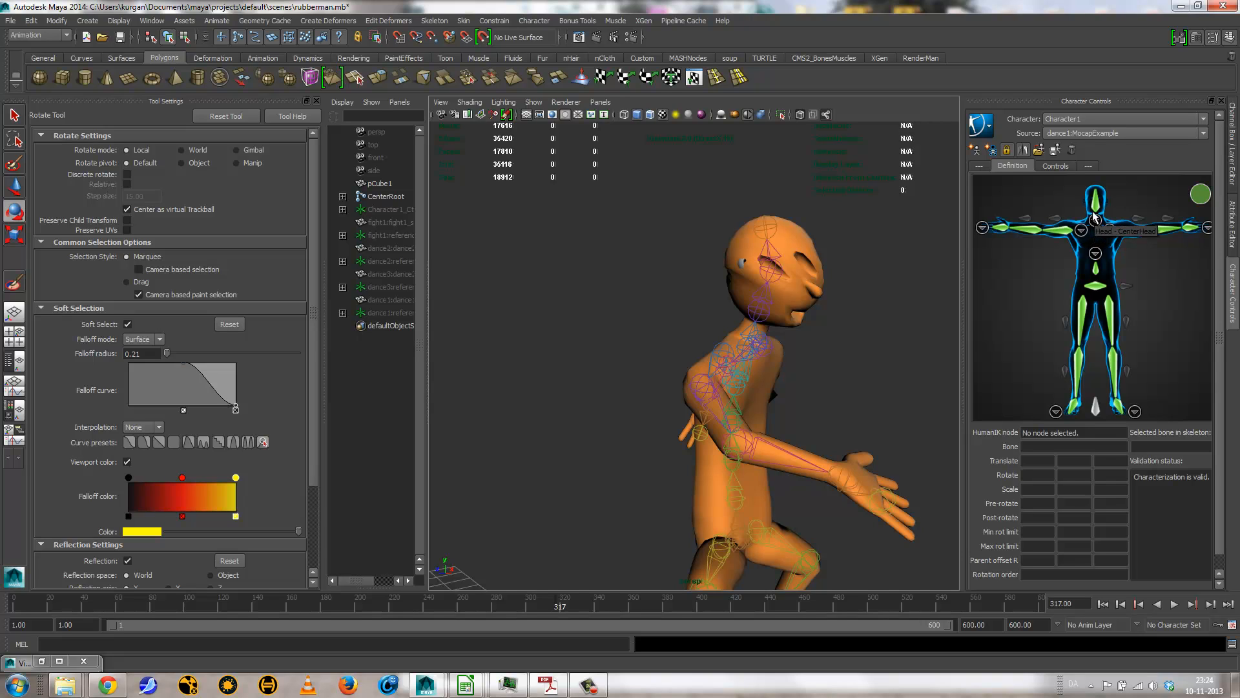
click(759, 316)
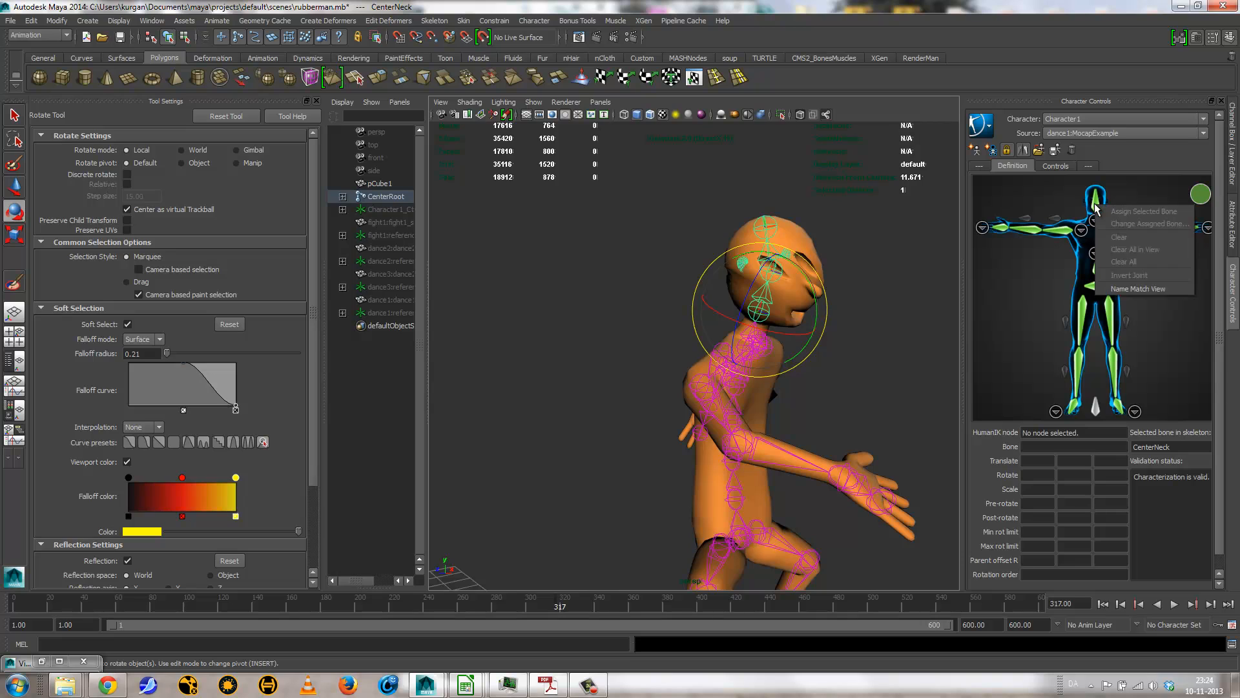
click(880, 295)
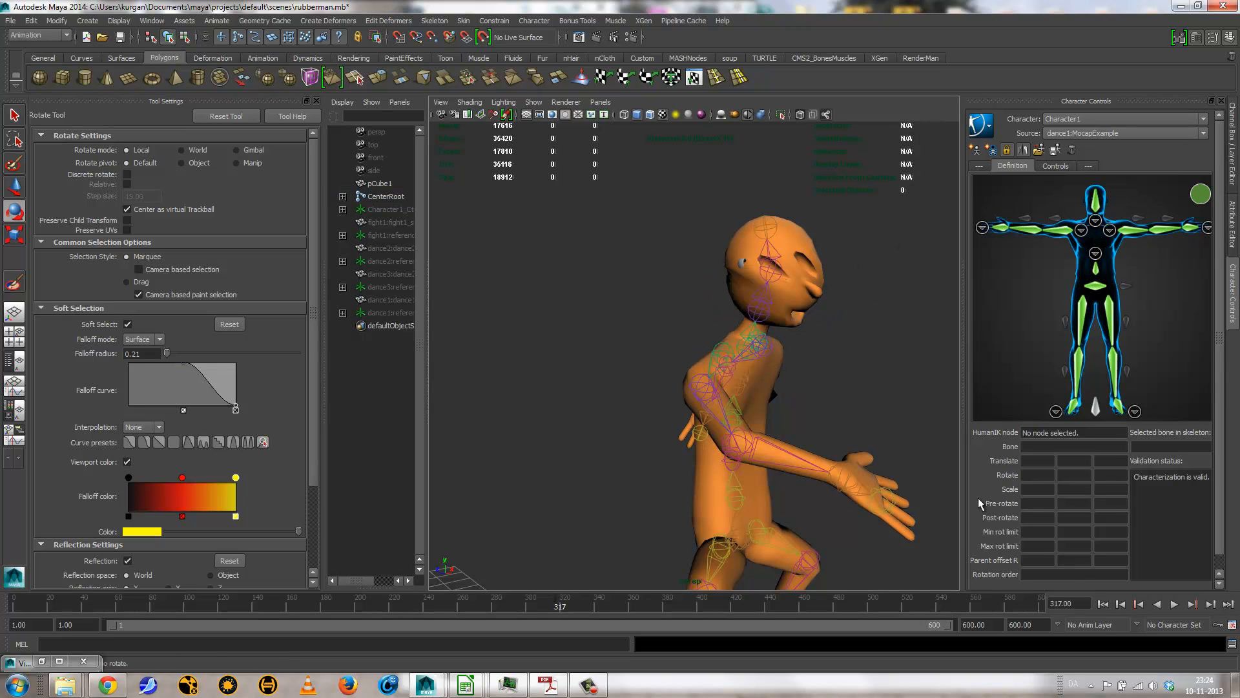
Step: Set Character1's source to Control Rig, and display the rubber man's upper body in wireframe
click(1106, 133)
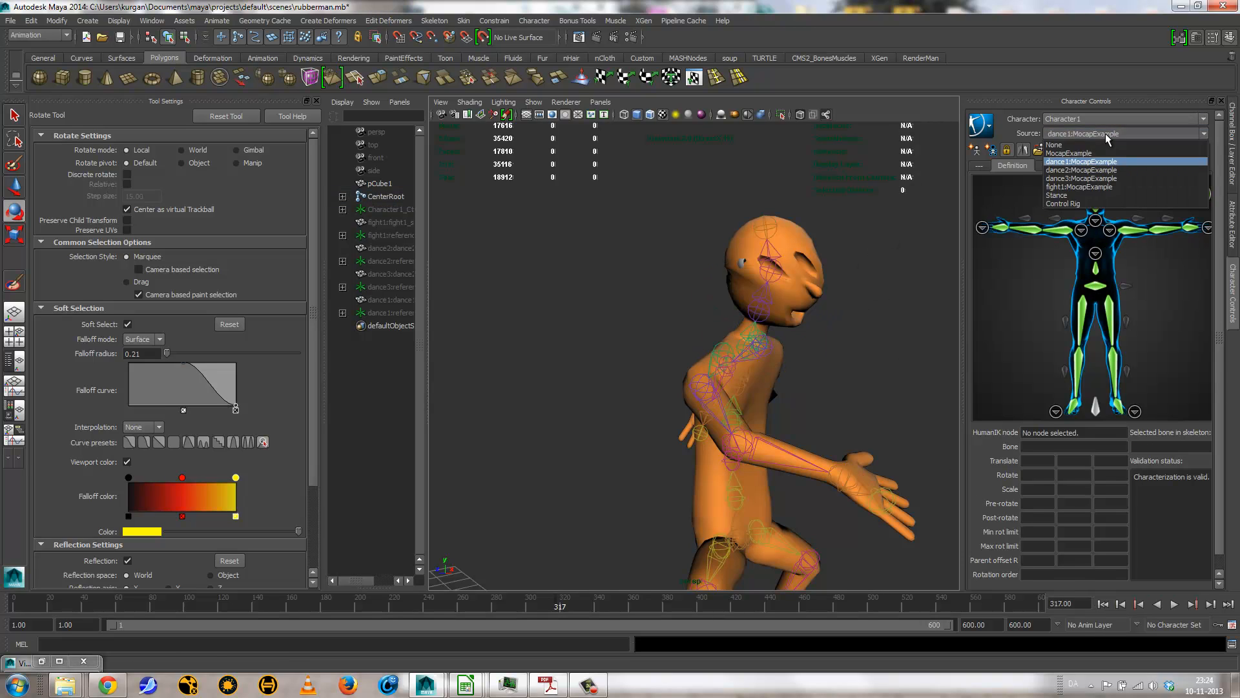
click(1076, 203)
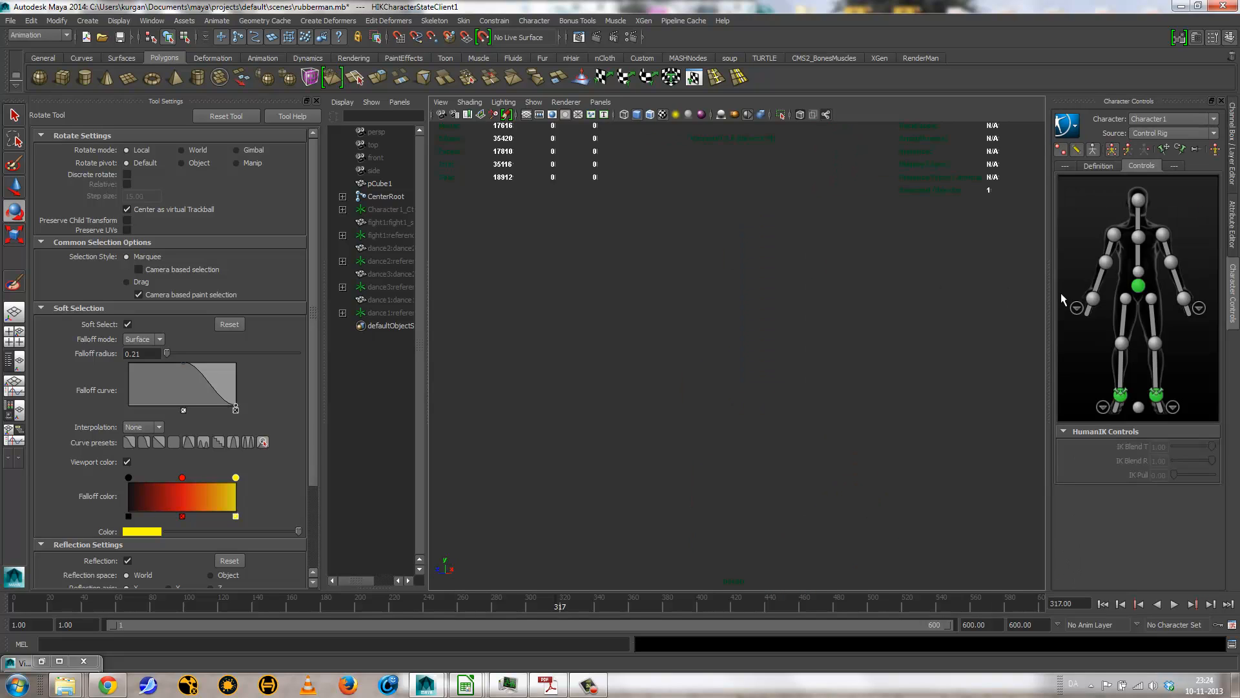
click(817, 405)
alt+drag(817, 406, 810, 372)
alt+middle_drag(810, 372, 792, 443)
scroll(864, 424, up, 7)
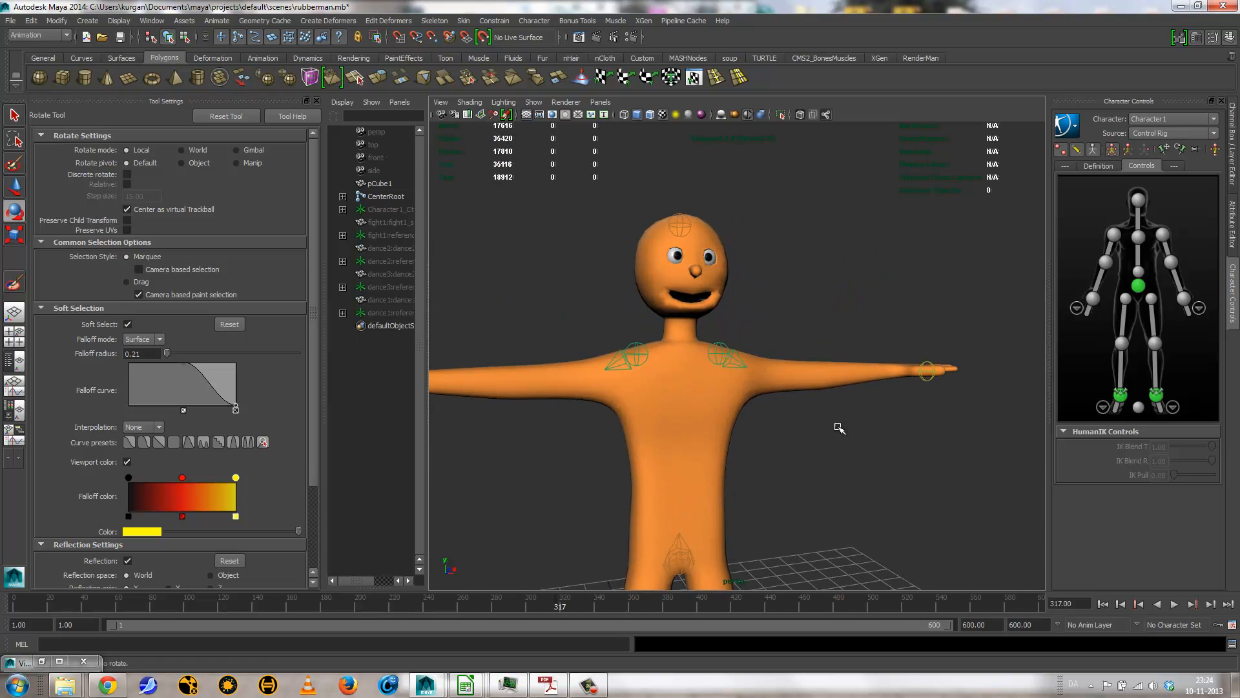
key(4)
alt+drag(698, 330, 666, 344)
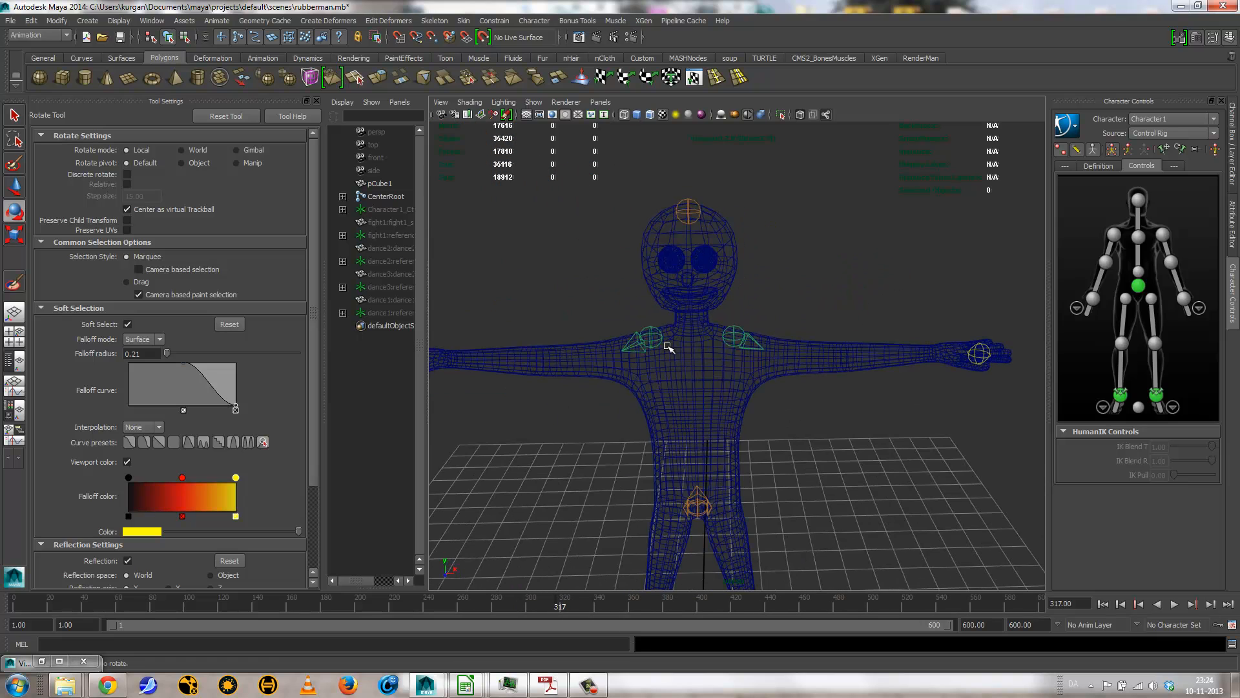
alt+right_drag(654, 354, 728, 354)
alt+middle_drag(842, 269, 861, 221)
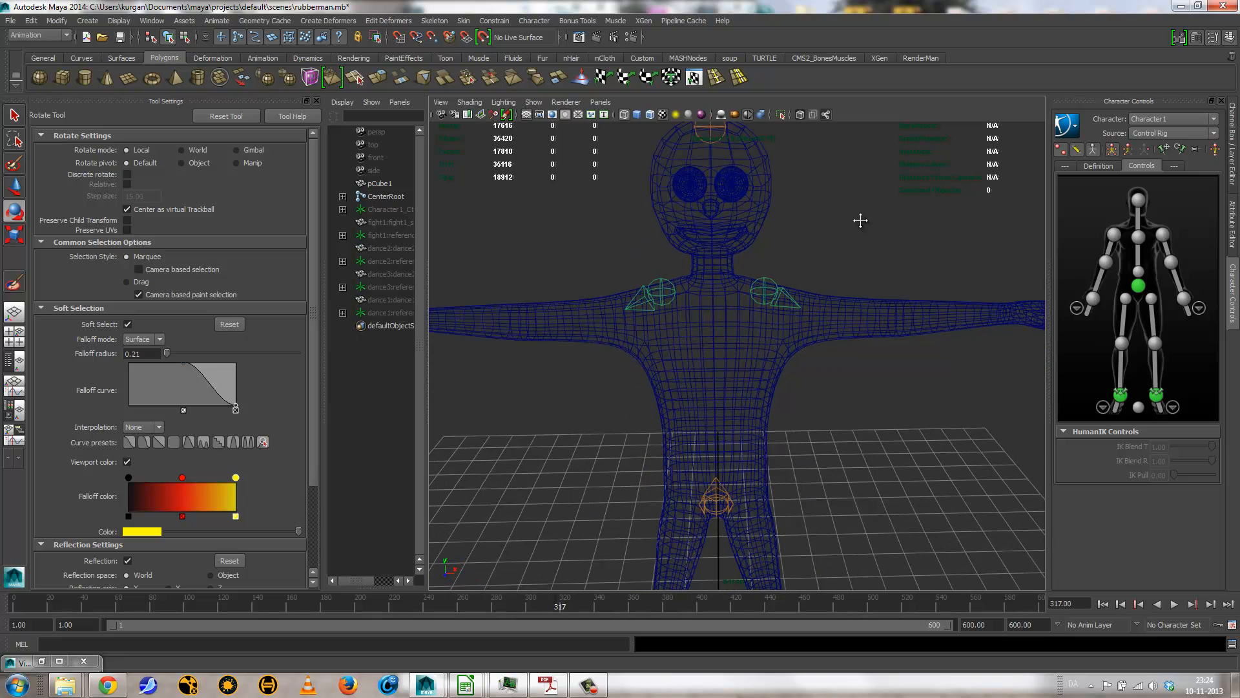
click(1098, 167)
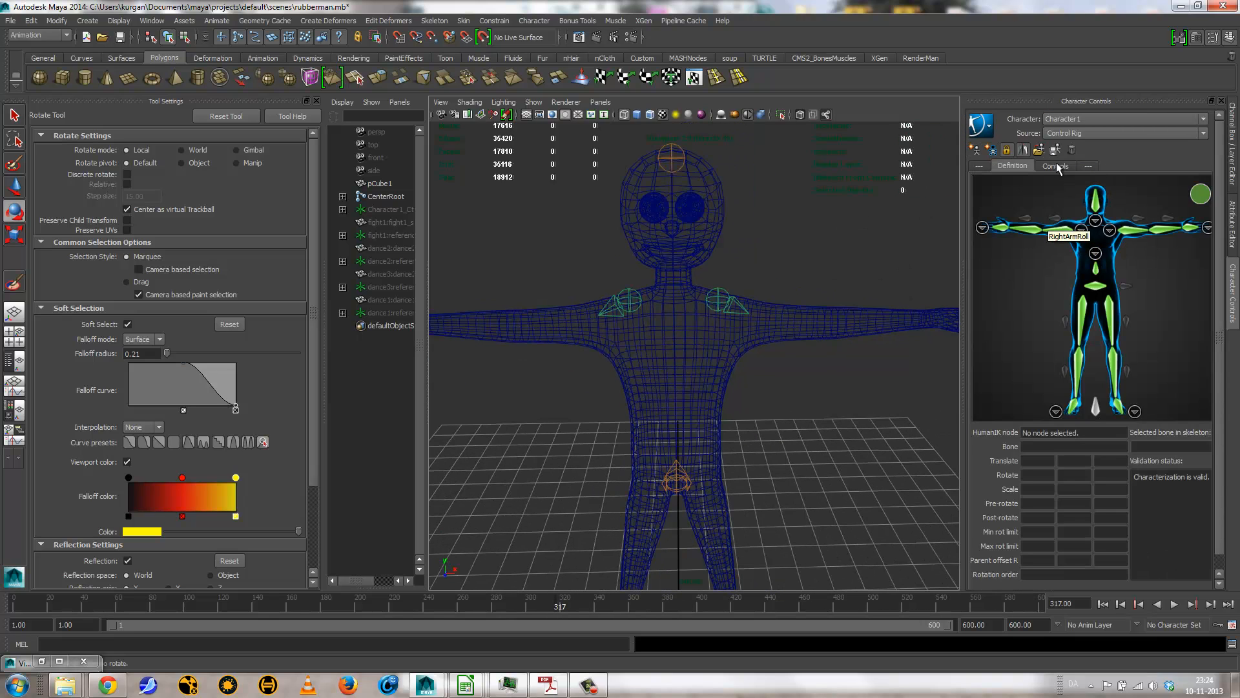
click(975, 149)
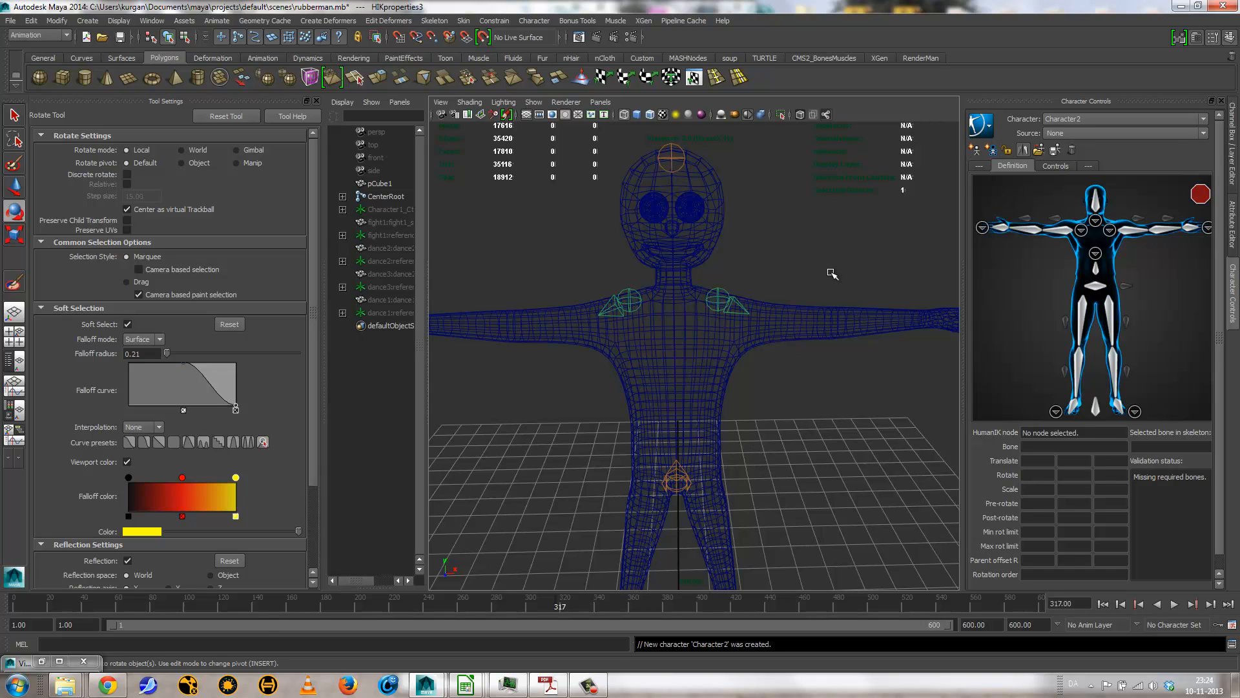
click(1071, 150)
click(1070, 418)
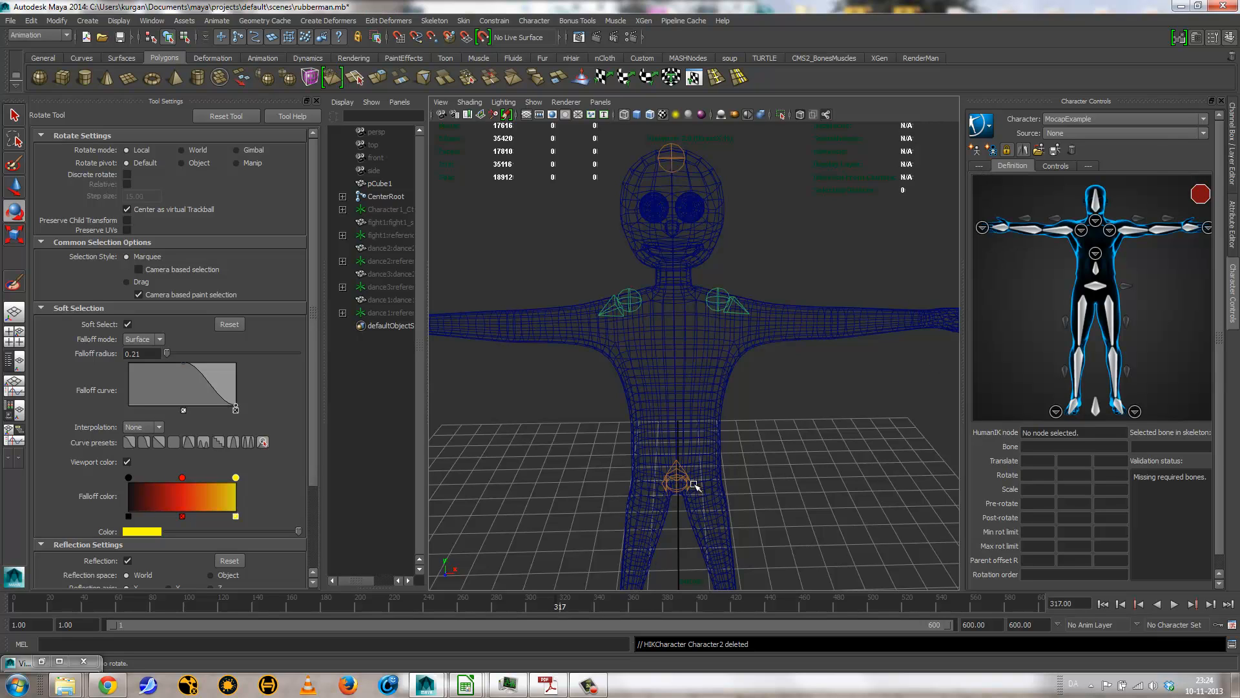
click(1118, 118)
click(1108, 139)
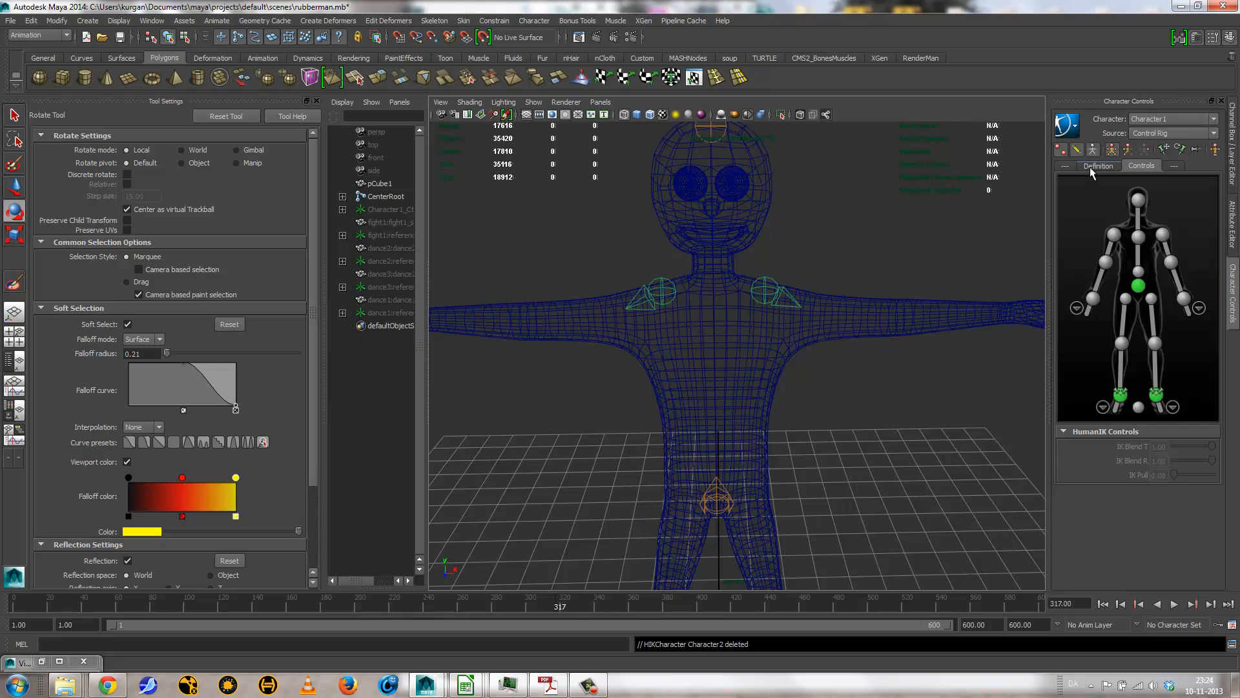
Step: Expand the CenterRoot joint hierarchy through CenterSpine in a widened Outliner, and select the CenterNeck joint
click(1090, 166)
click(1057, 164)
click(342, 197)
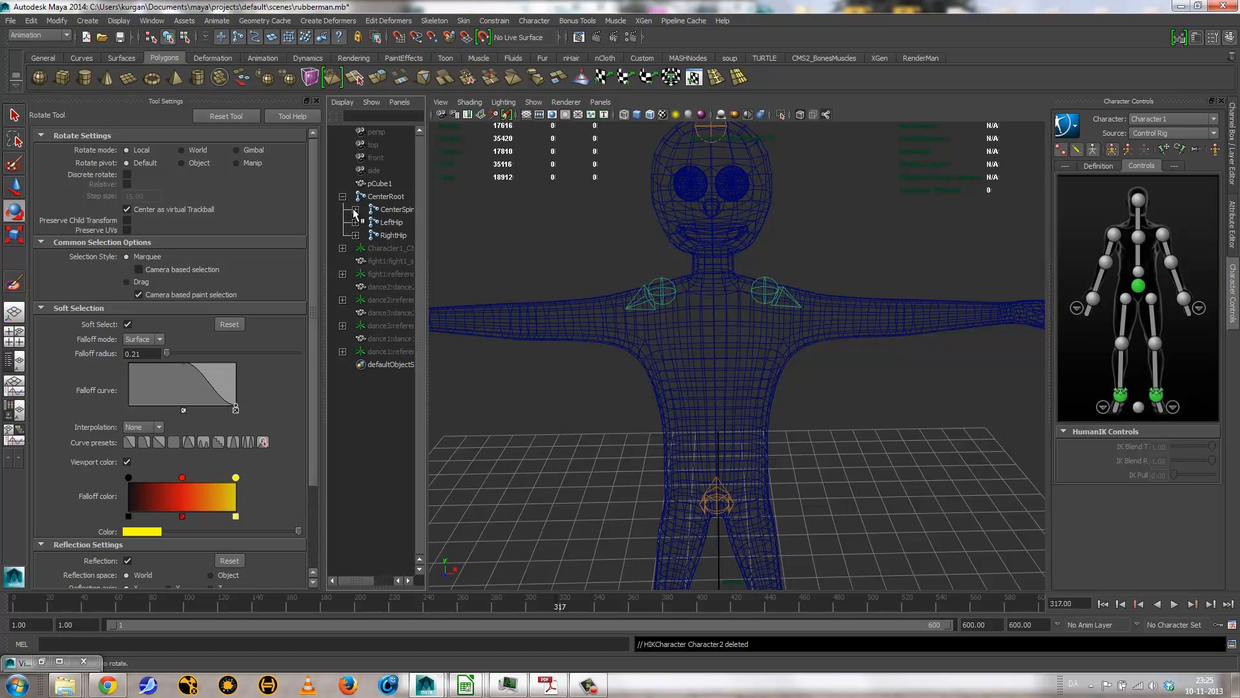
shift+click(356, 209)
drag(427, 328, 569, 328)
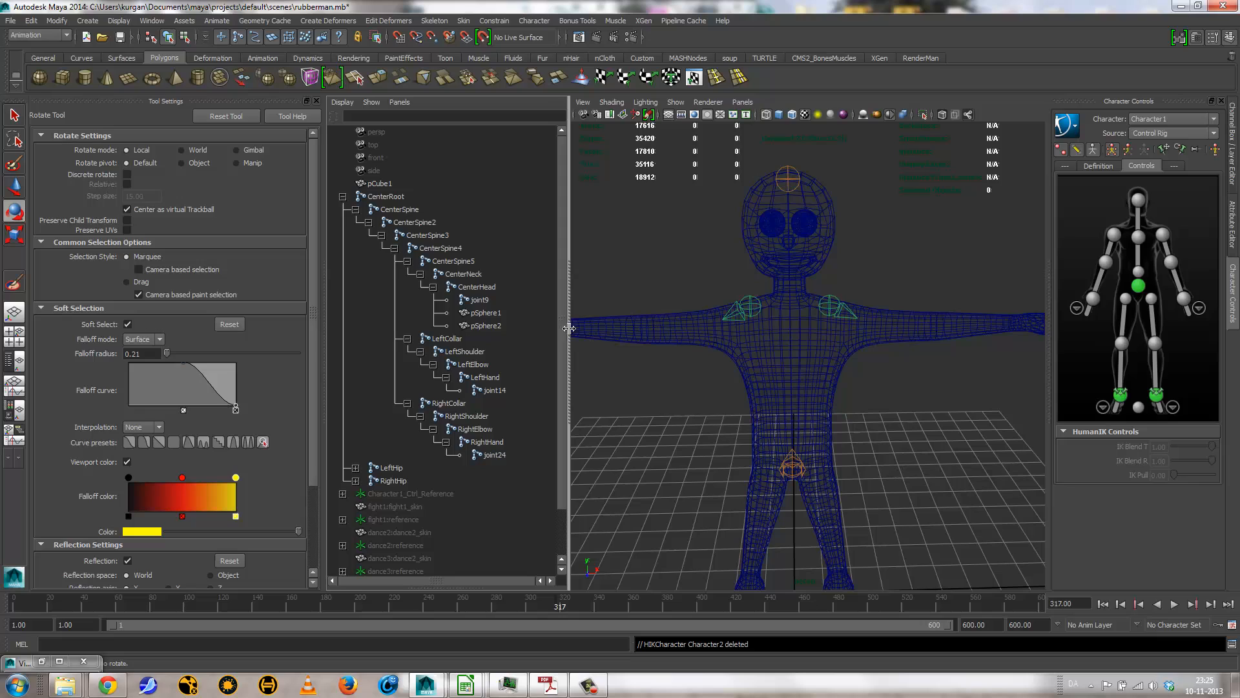
click(445, 277)
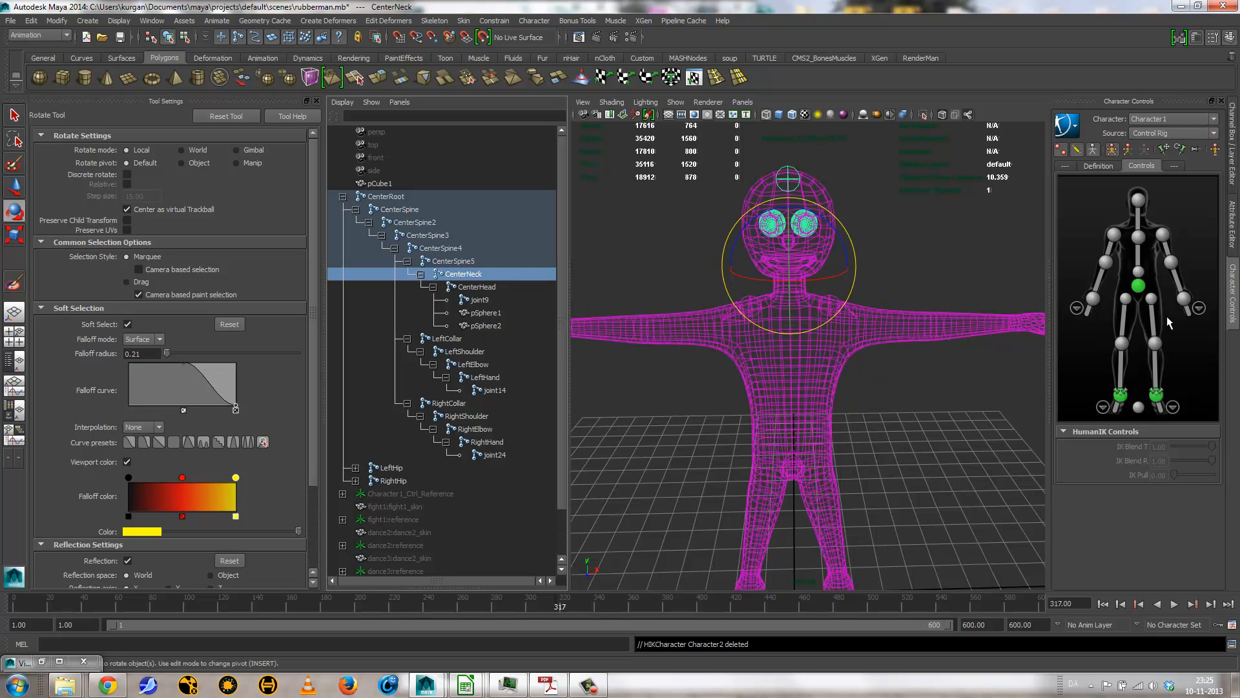
Step: Show Character1's HumanIK definition and check the bone assignment options of the Head and Neck nodes
click(1098, 166)
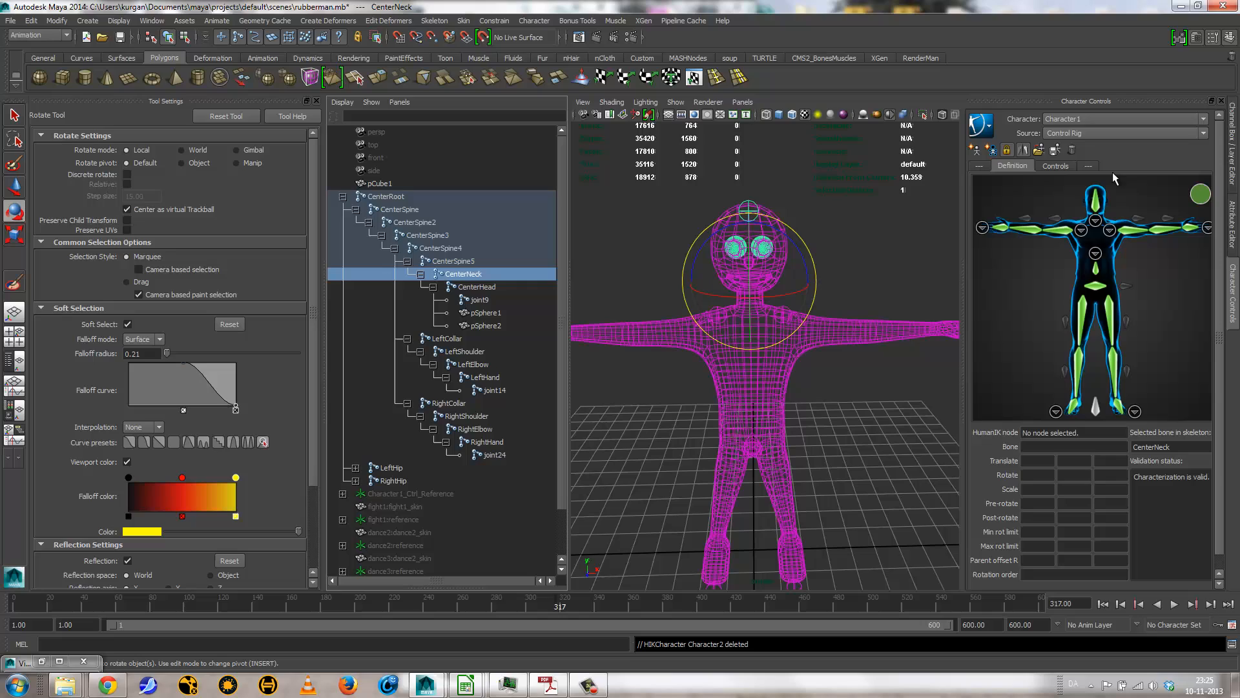
right_click(1094, 207)
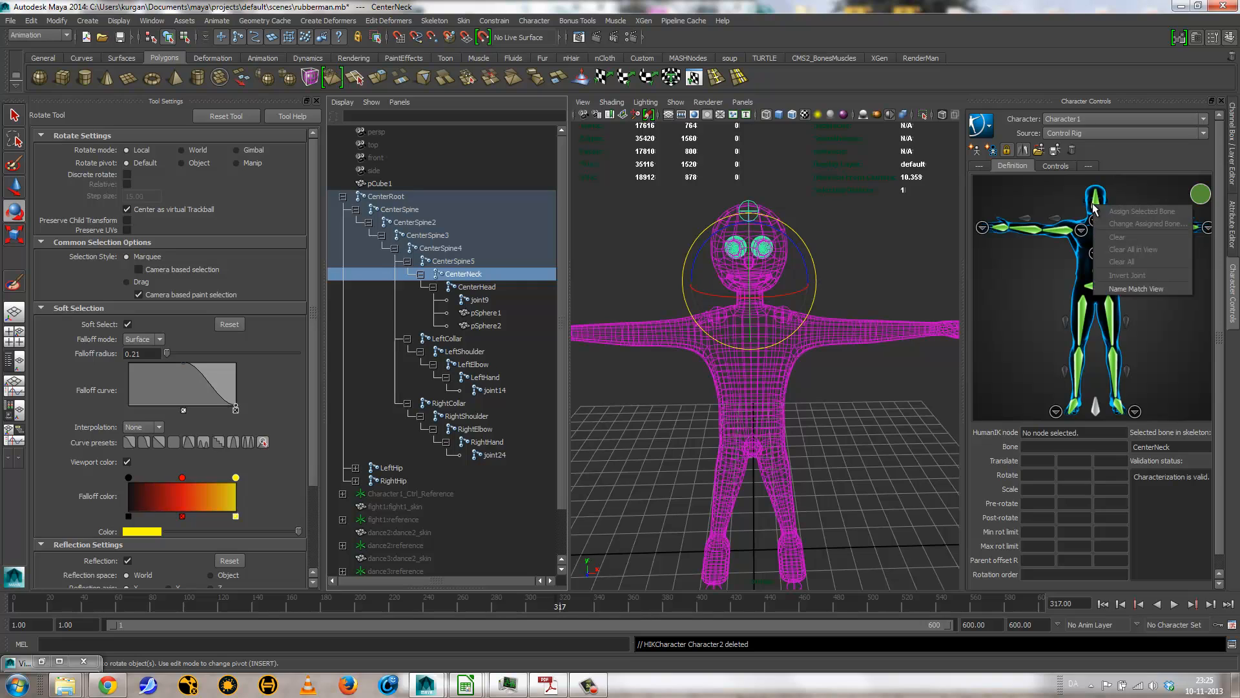
click(1120, 184)
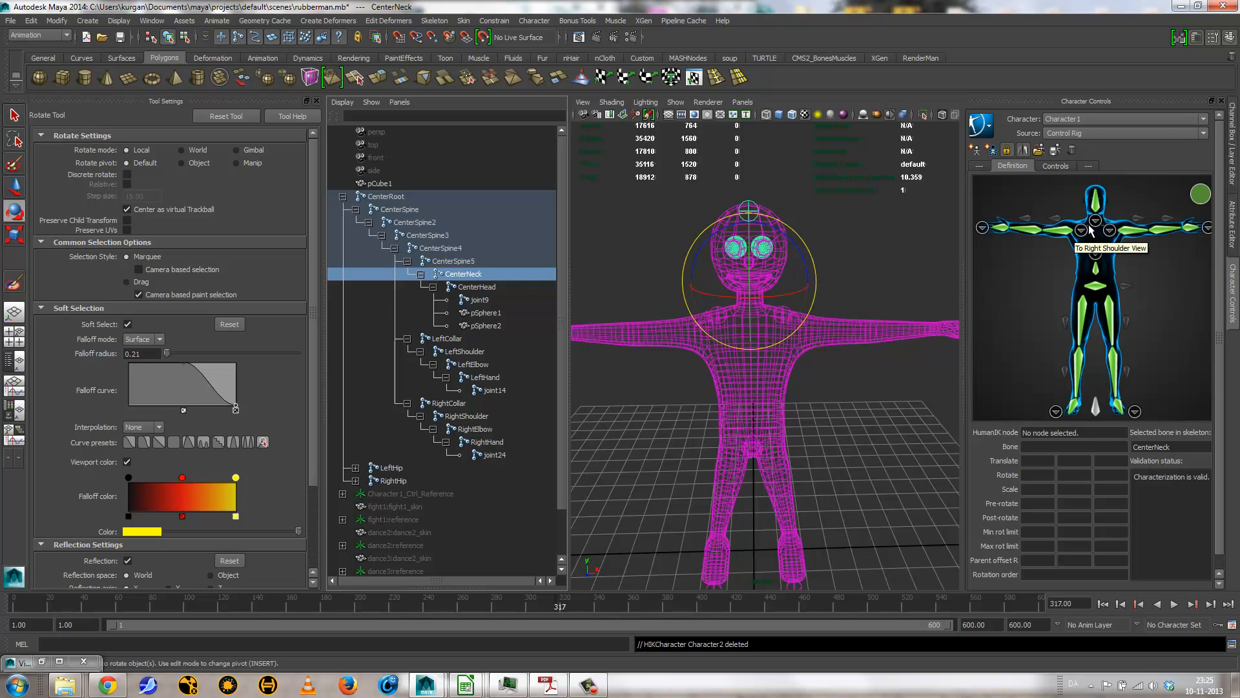
click(1094, 250)
right_click(1098, 393)
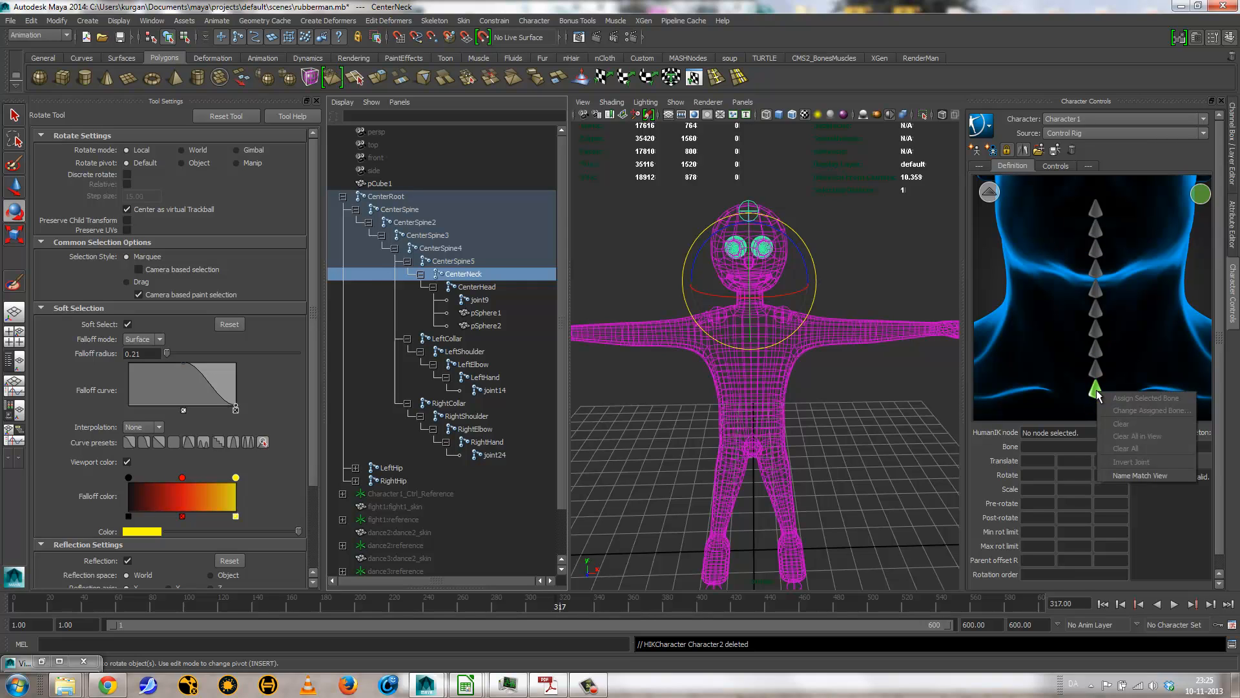
click(989, 192)
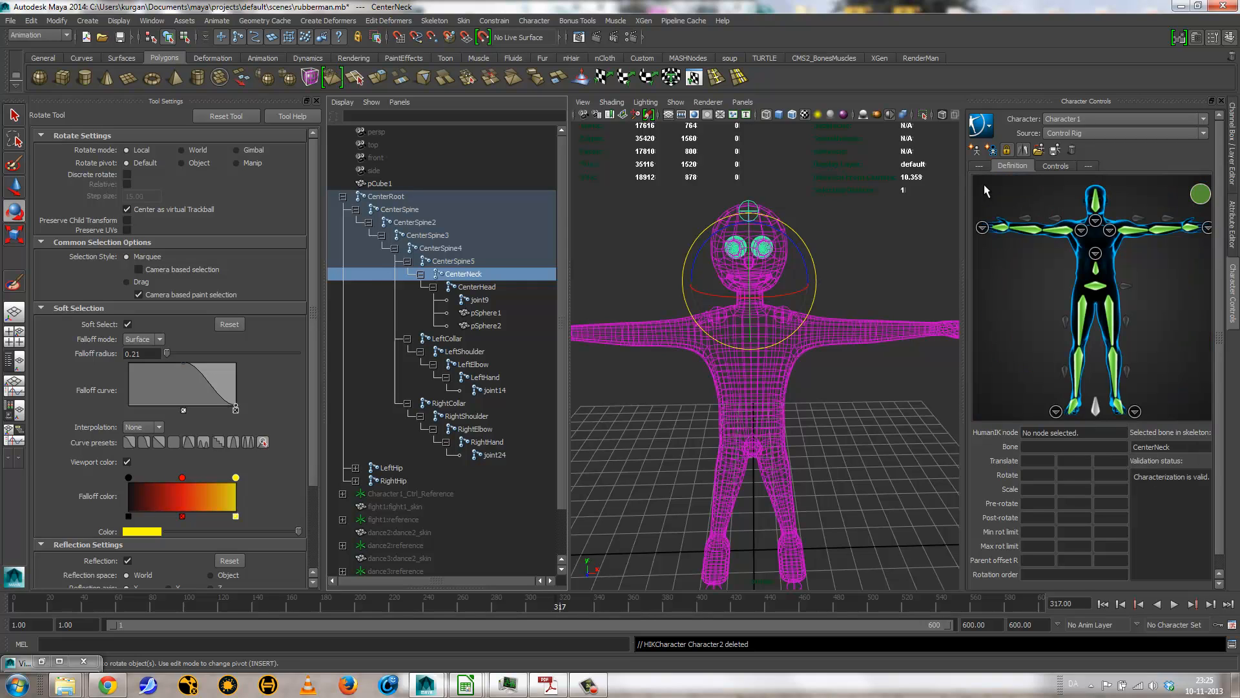
Step: Unlock Character1's definition, accepting the deletion of its control rig
click(980, 124)
mouse_move(999, 160)
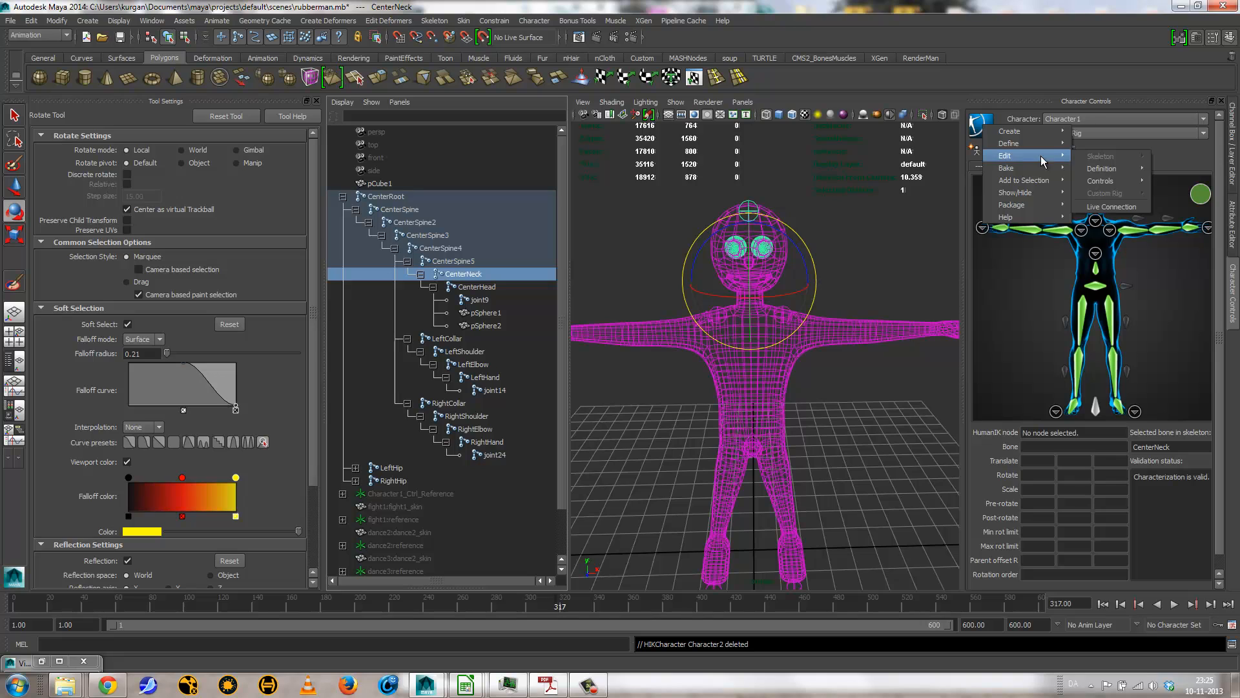
mouse_move(1125, 171)
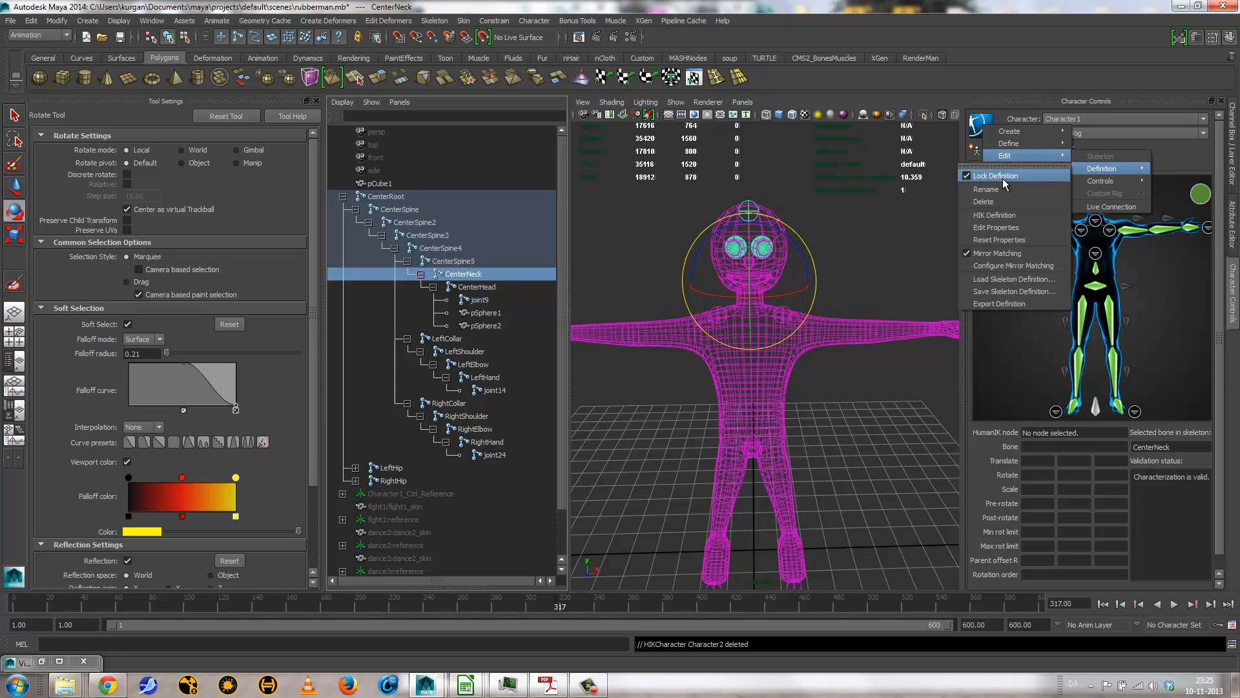
click(996, 175)
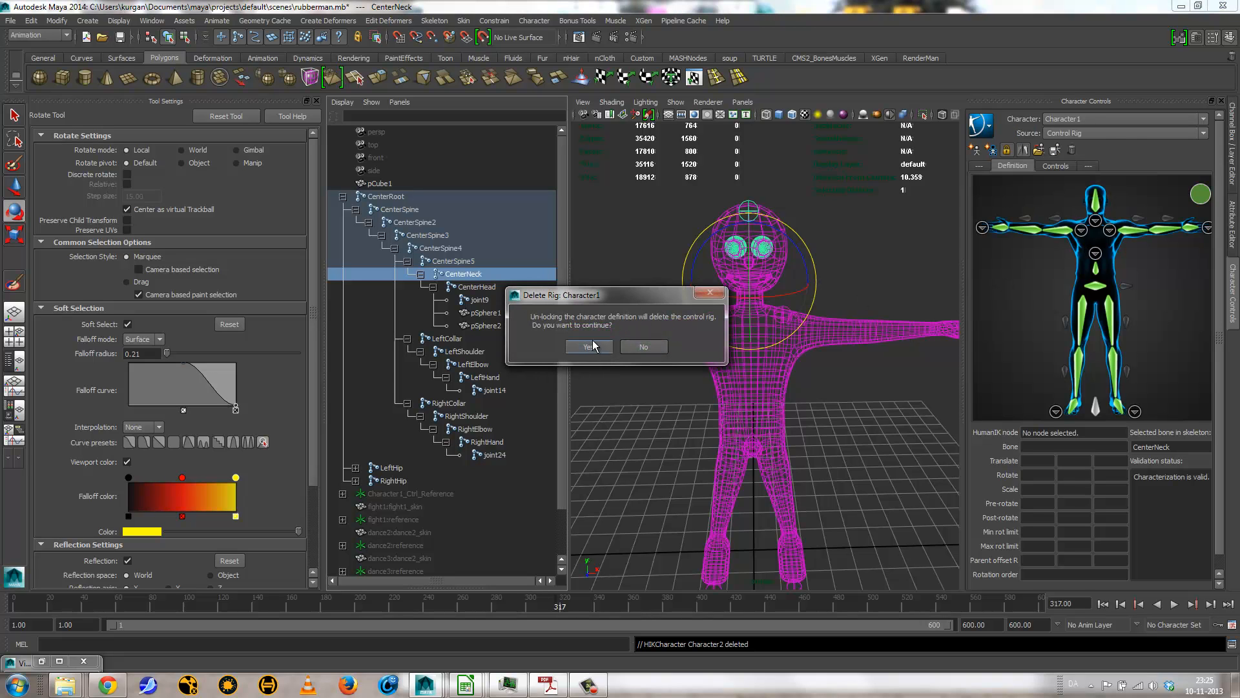
click(589, 346)
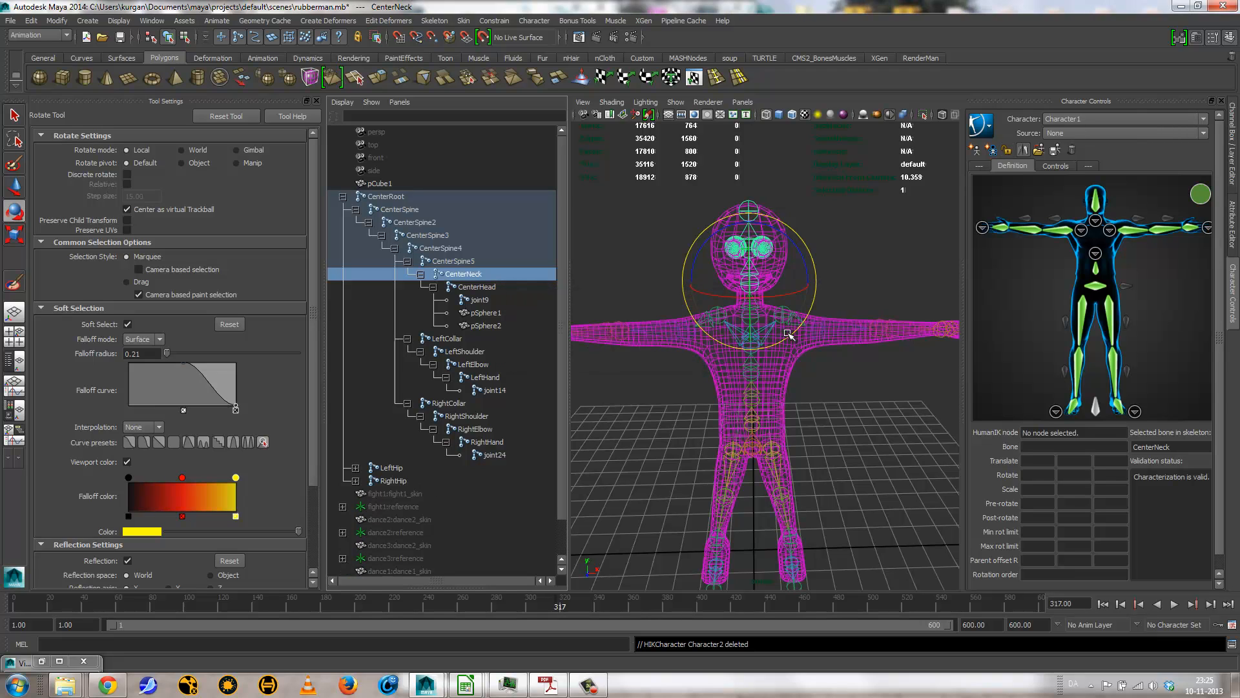
Step: Assign the selected CenterNeck joint to the HumanIK Head node, replacing CenterHead and clearing CenterNeck from the Neck node
right_click(1096, 202)
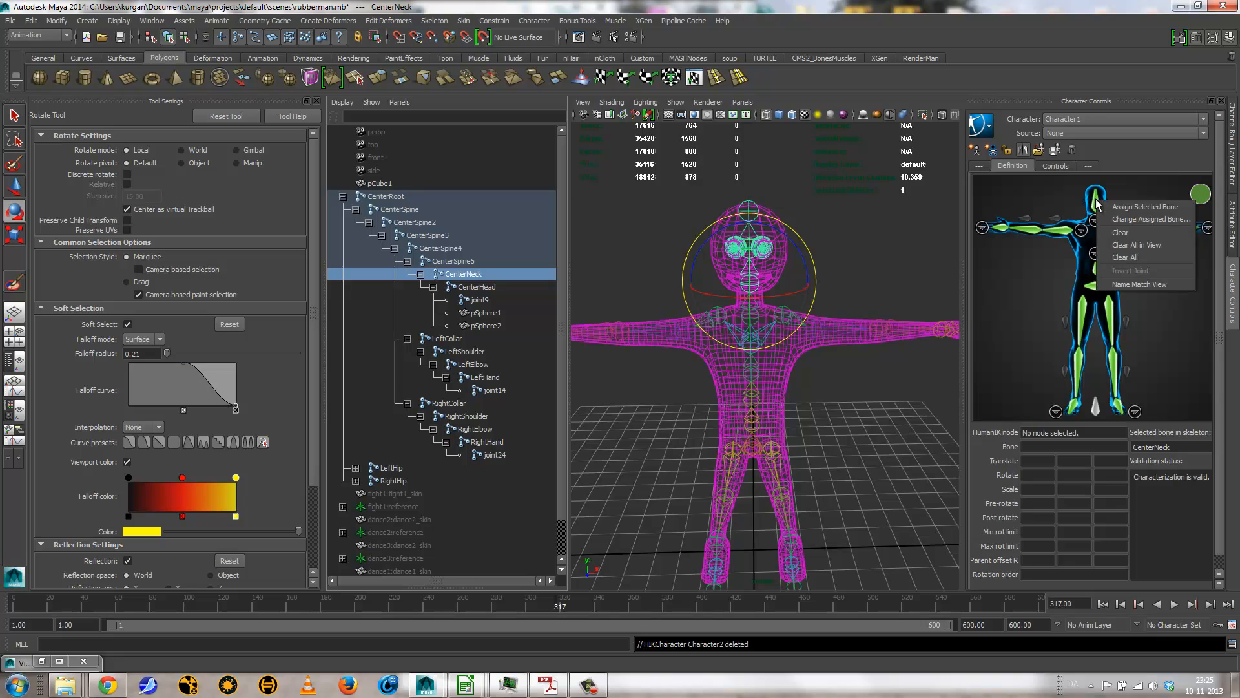
click(1141, 207)
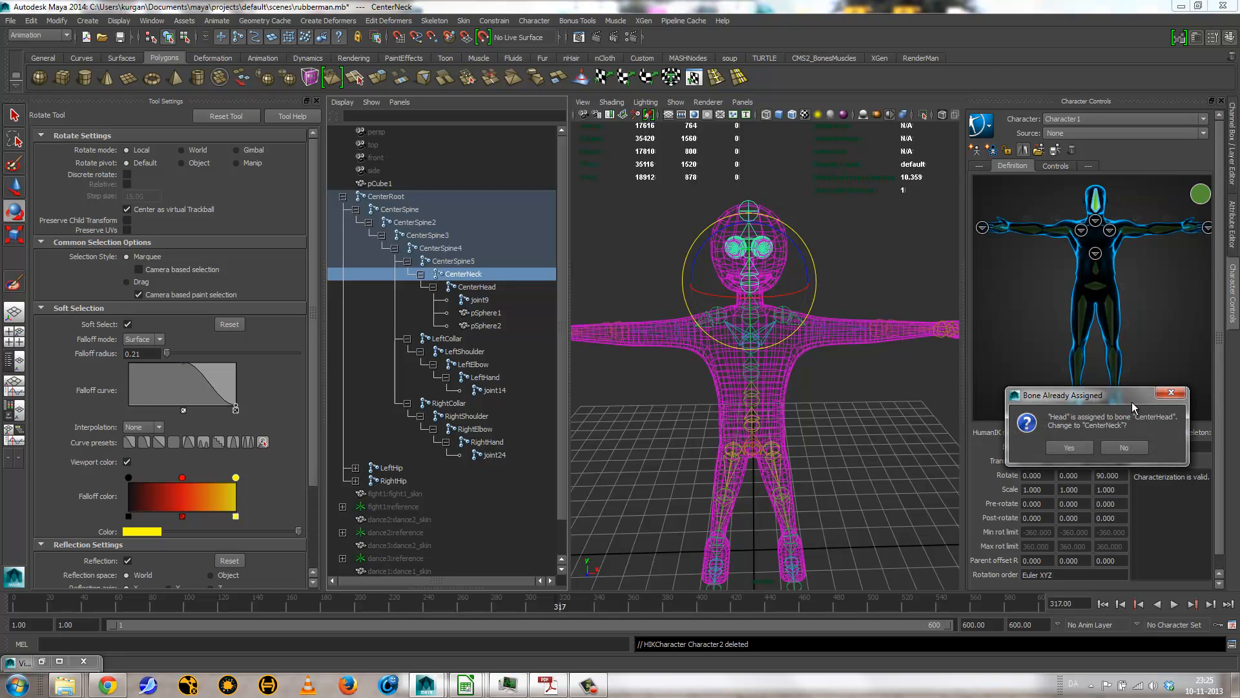
click(1071, 447)
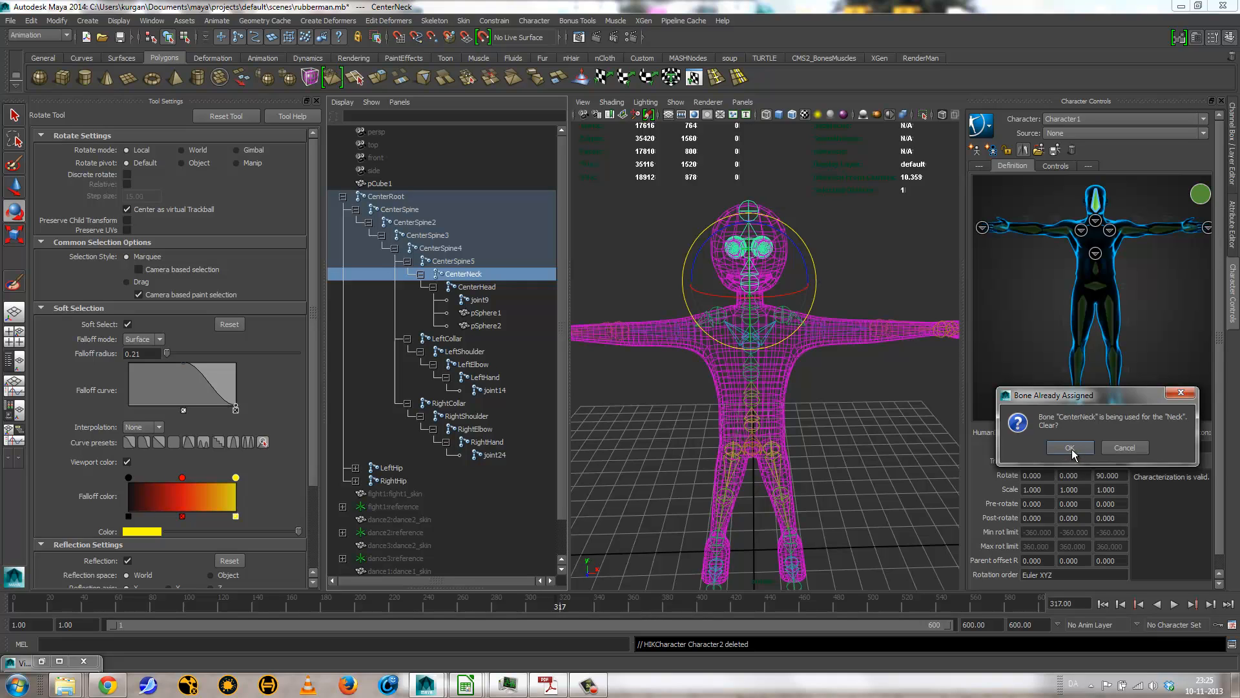
click(1072, 448)
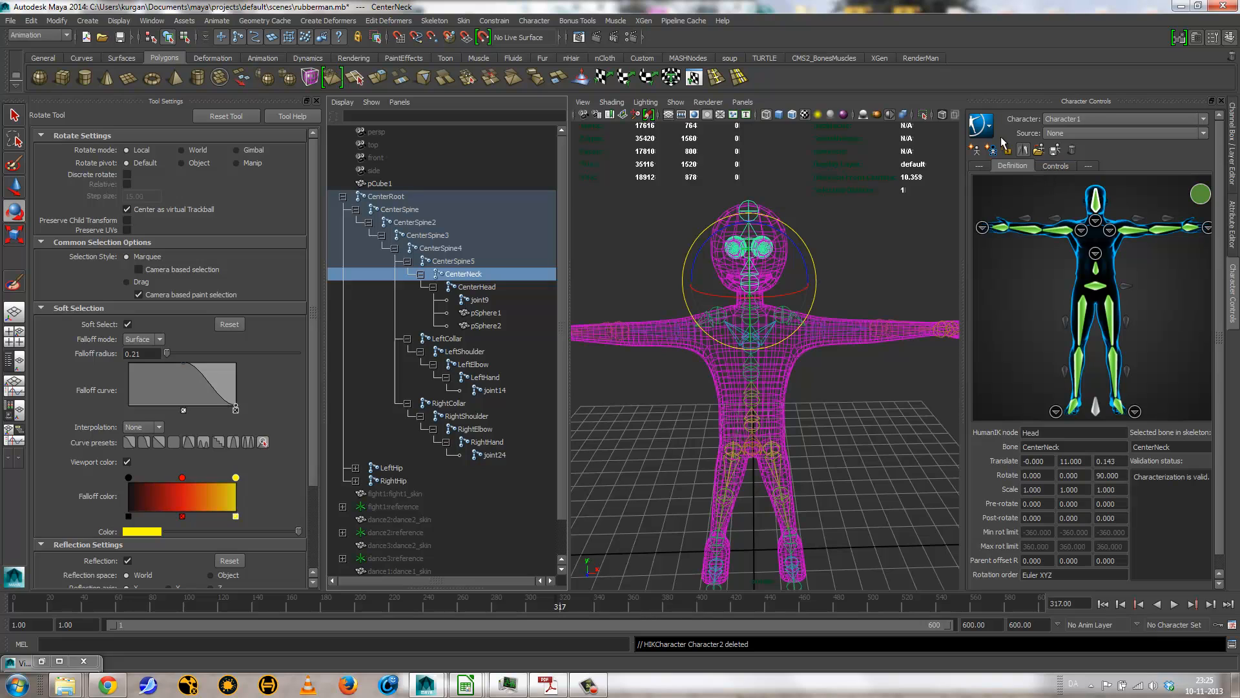
Step: Create a new control rig for Character1 from the changed definition
click(979, 125)
mouse_move(1069, 134)
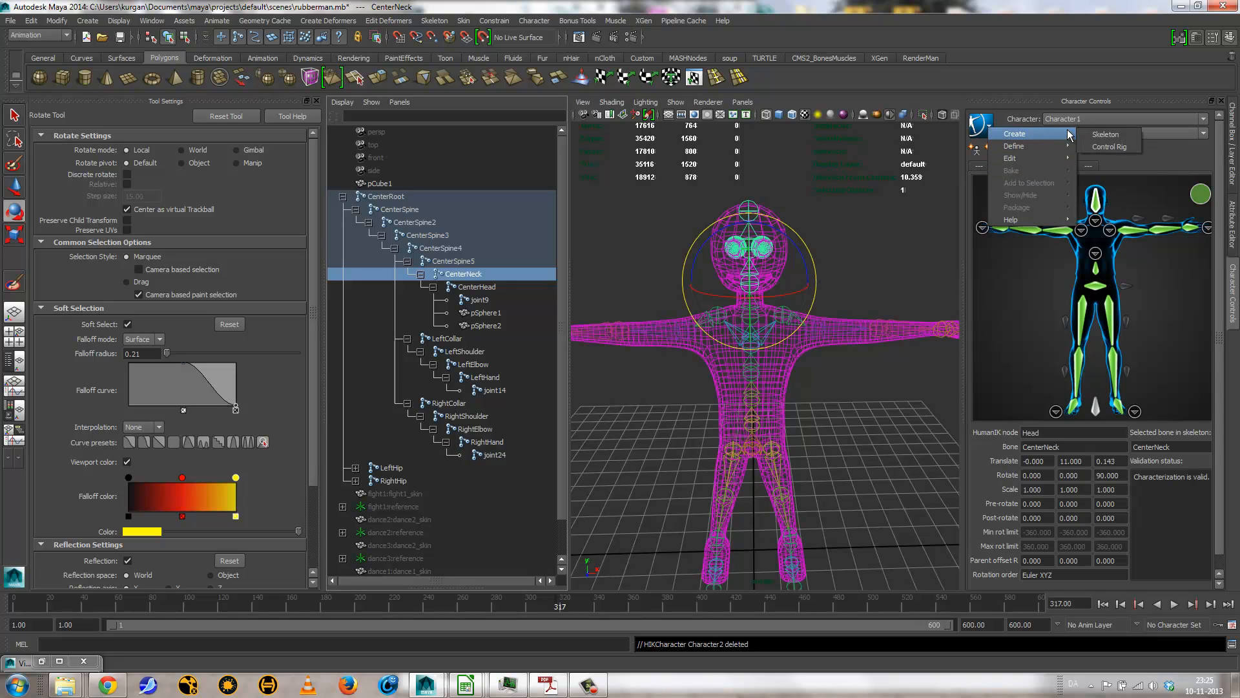
click(1118, 147)
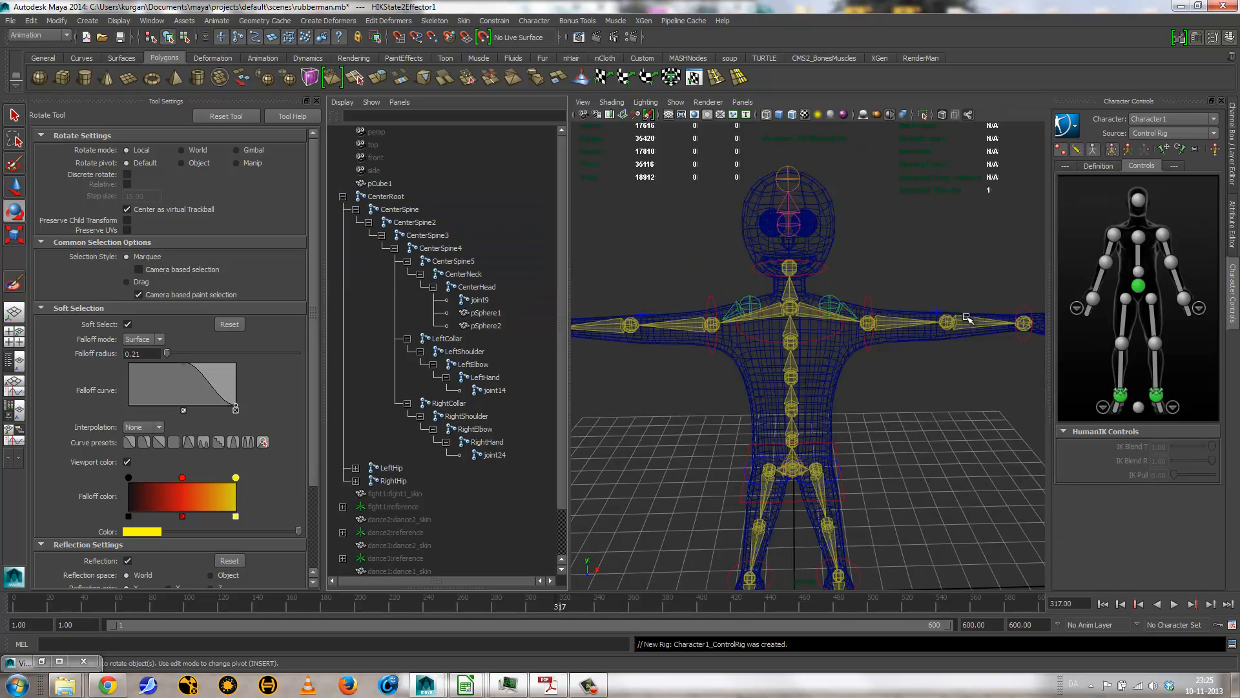
Step: Test a slight rotation of the head effector and undo it
click(820, 272)
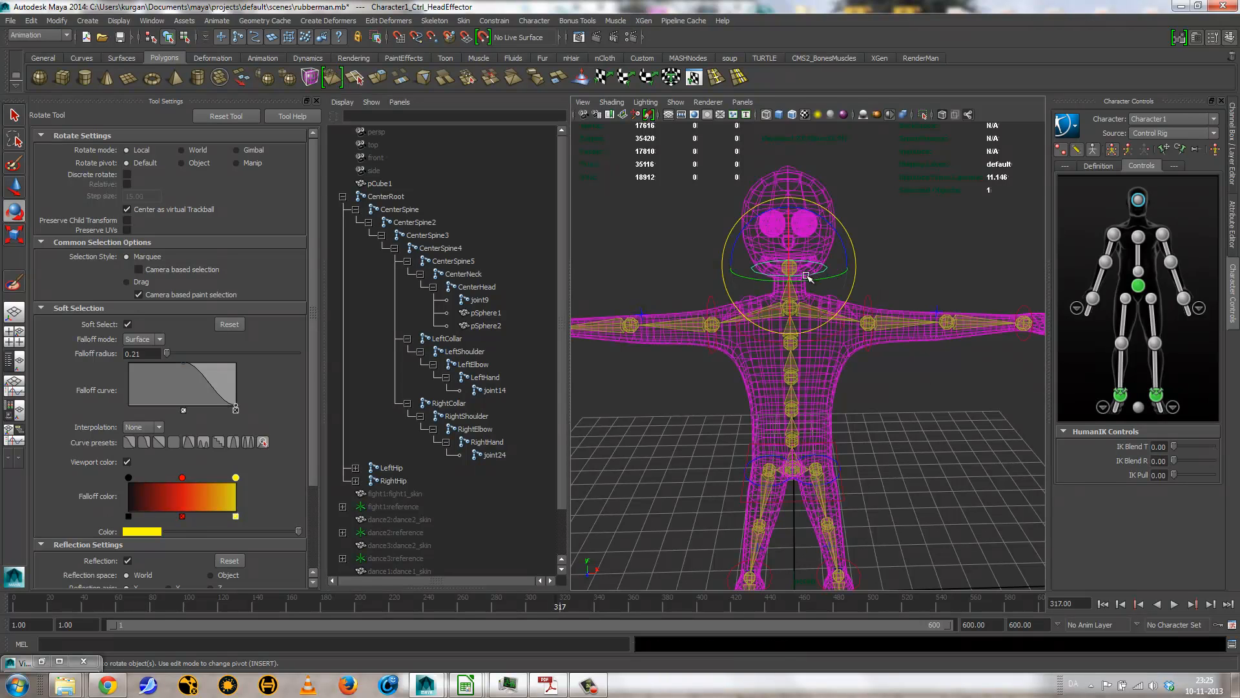
mouse_move(810, 281)
mouse_down()
mouse_move(875, 277)
mouse_move(780, 283)
mouse_move(809, 279)
mouse_up()
key(ctrl+z)
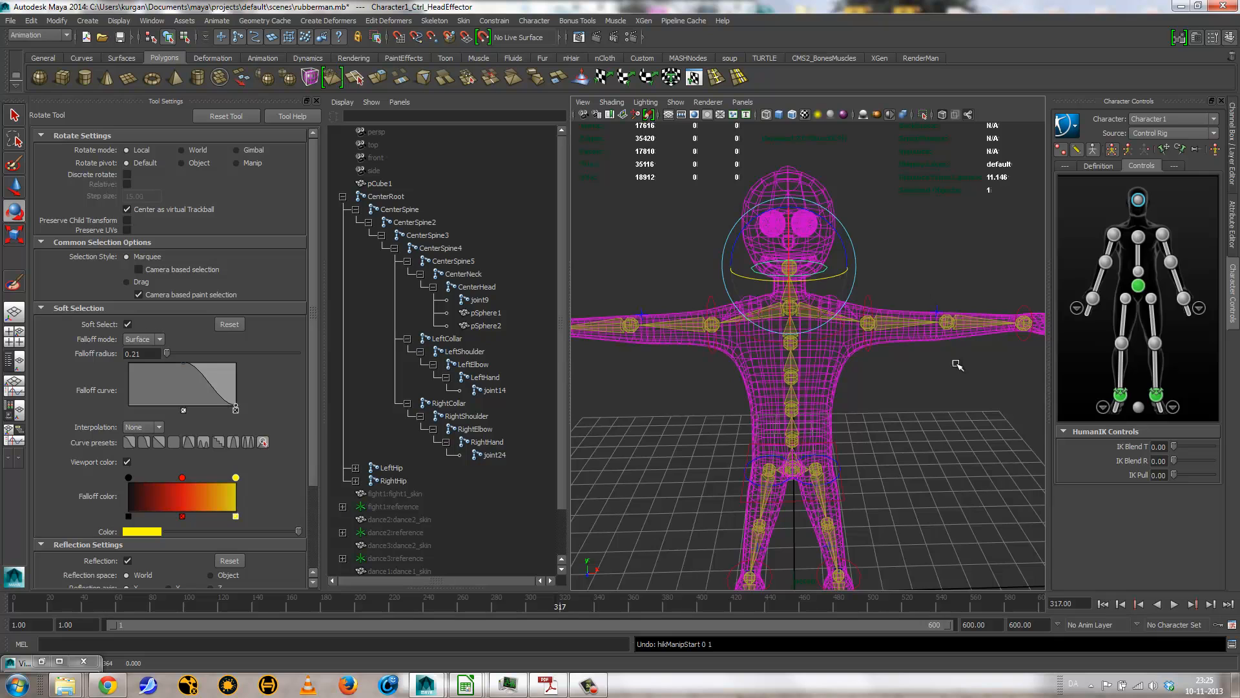
Step: Close the tool settings and set Character1's source to dance1:MocapExample
alt+right_drag(957, 365, 885, 352)
click(317, 101)
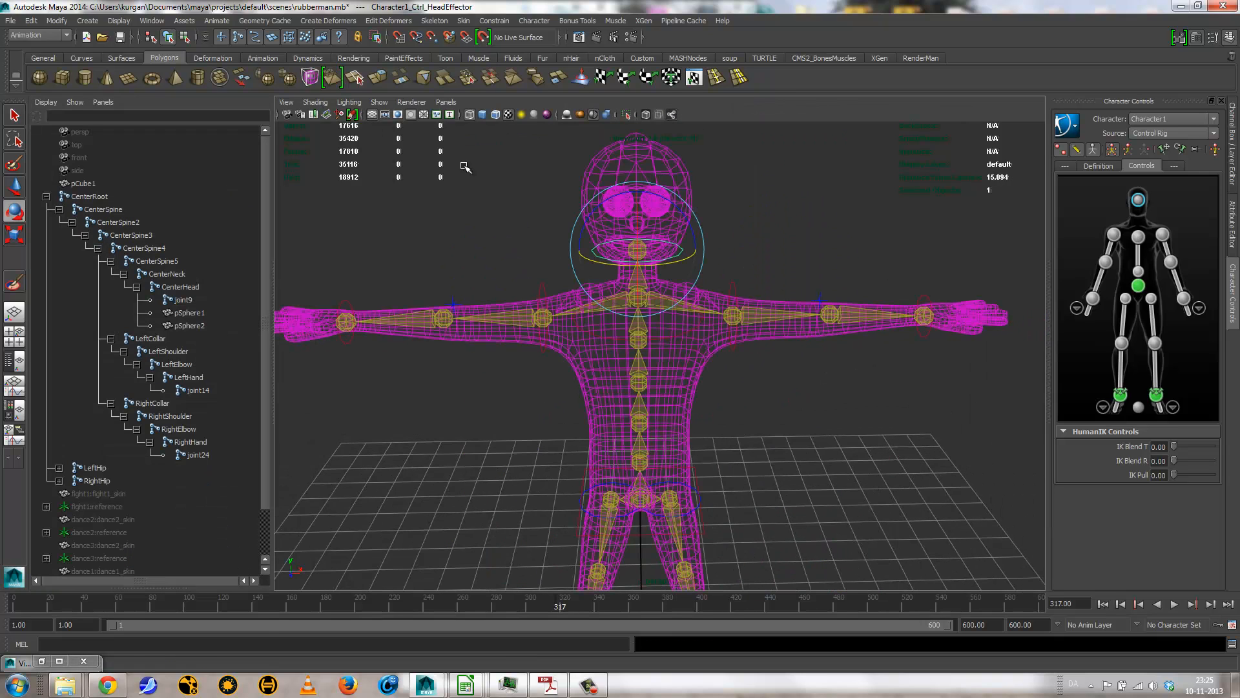
click(1173, 134)
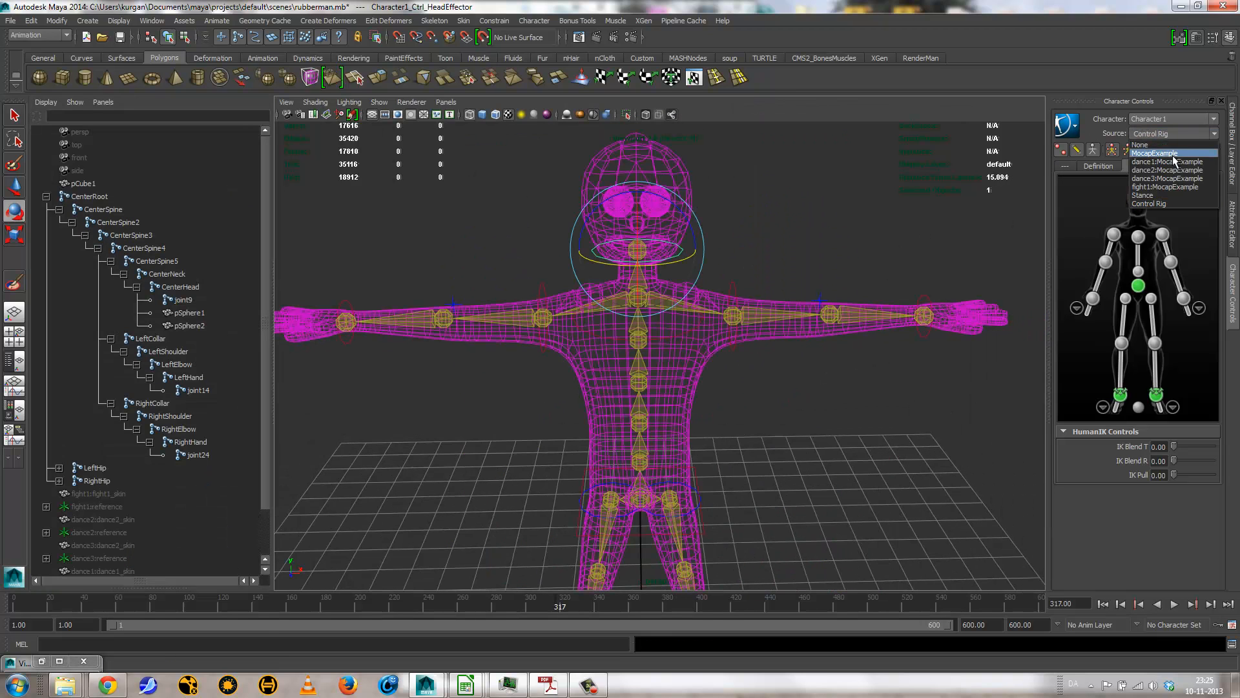
click(1169, 153)
Step: Display the rubber man shaded and hide its skeleton
alt+drag(885, 356, 800, 351)
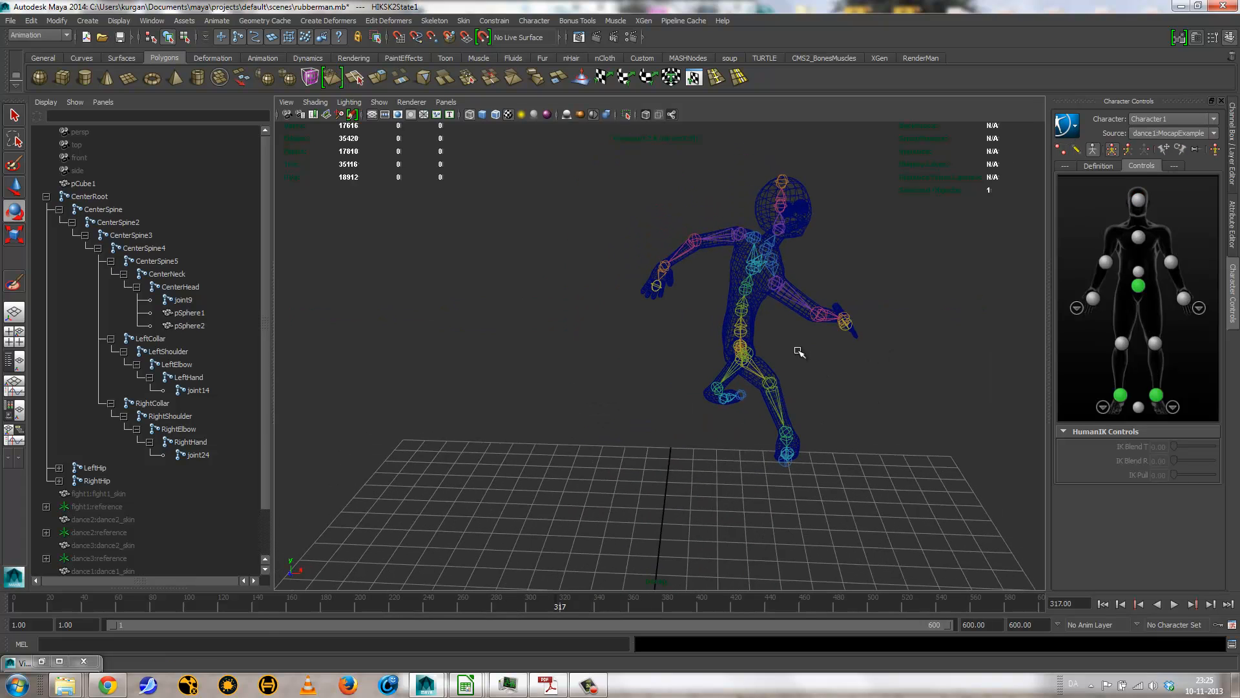
key(5)
alt+drag(858, 383, 768, 331)
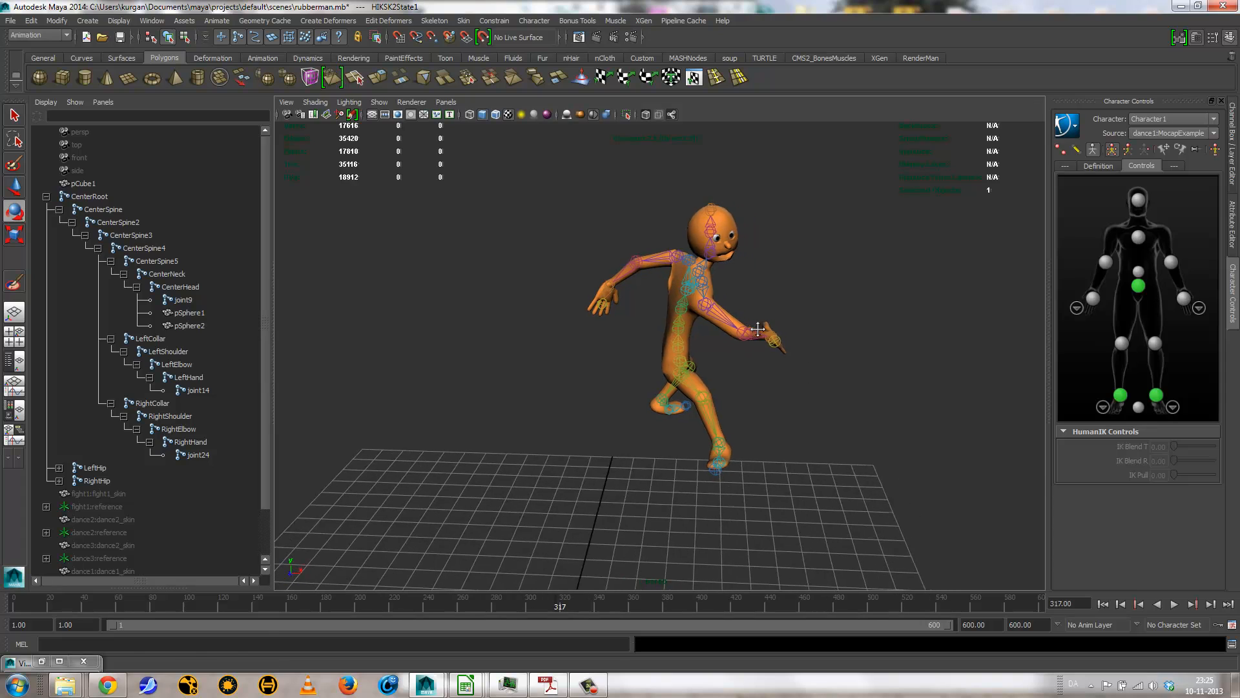
click(1094, 149)
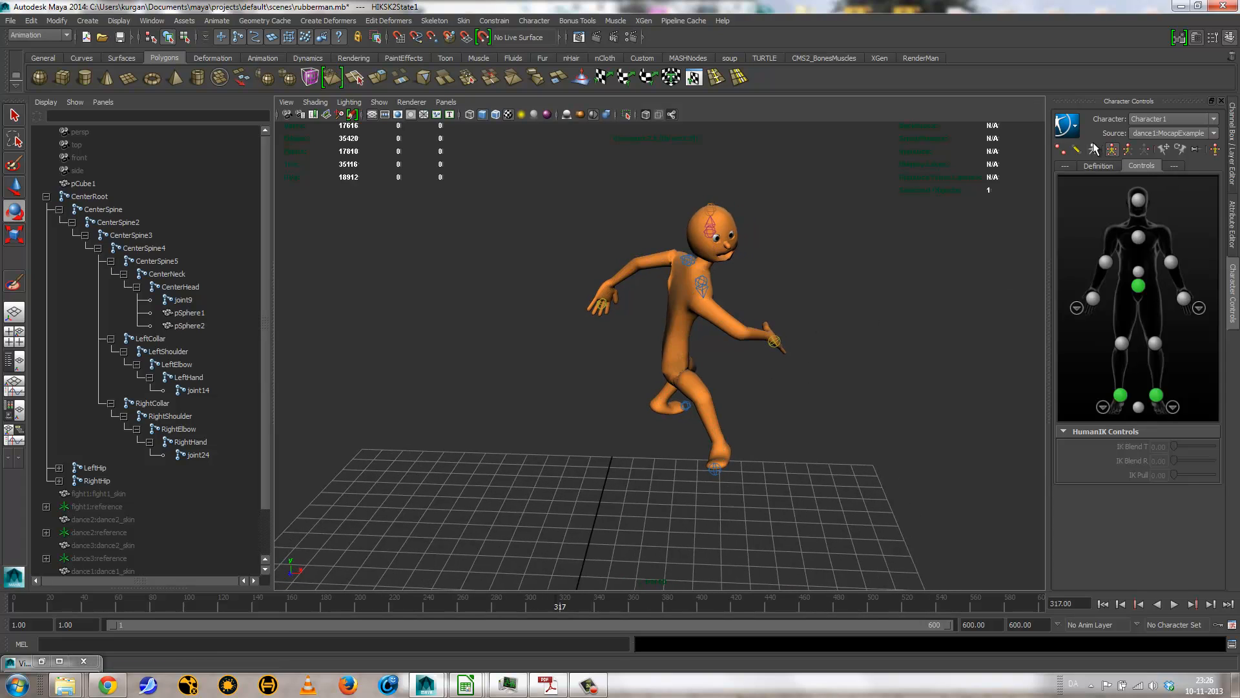
click(1112, 150)
Step: Stop the briefly started playback and set the playback range's end to frame 260
click(1174, 603)
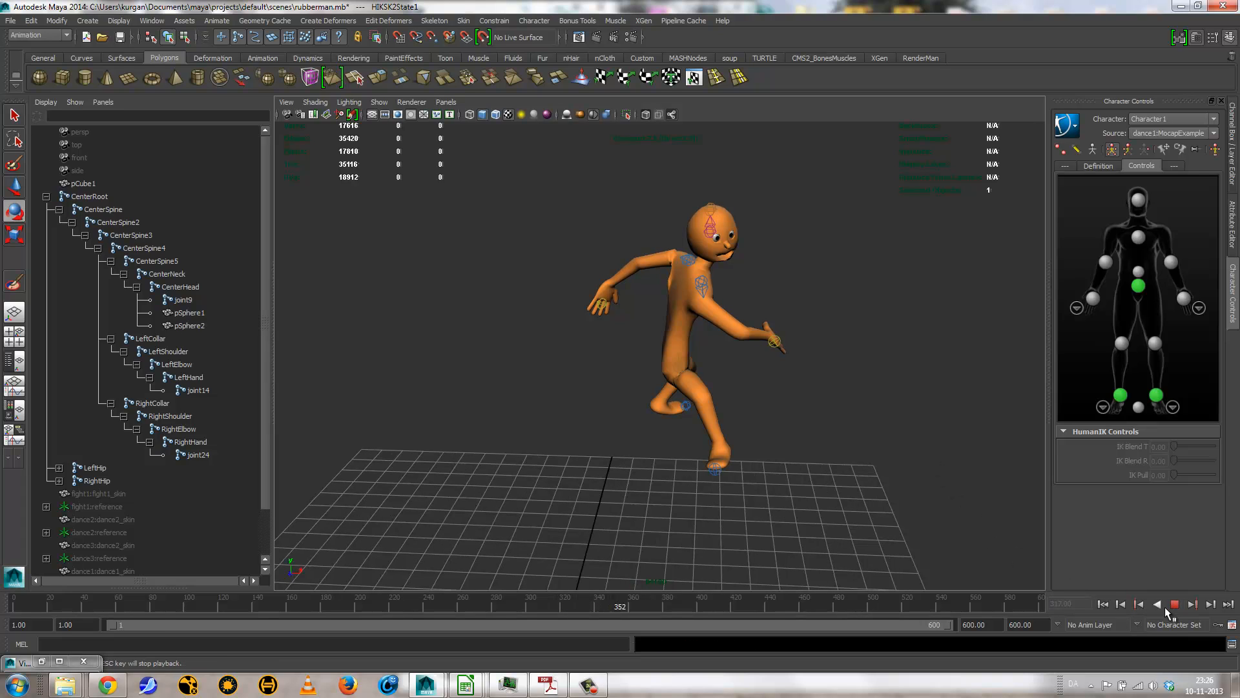
click(1175, 604)
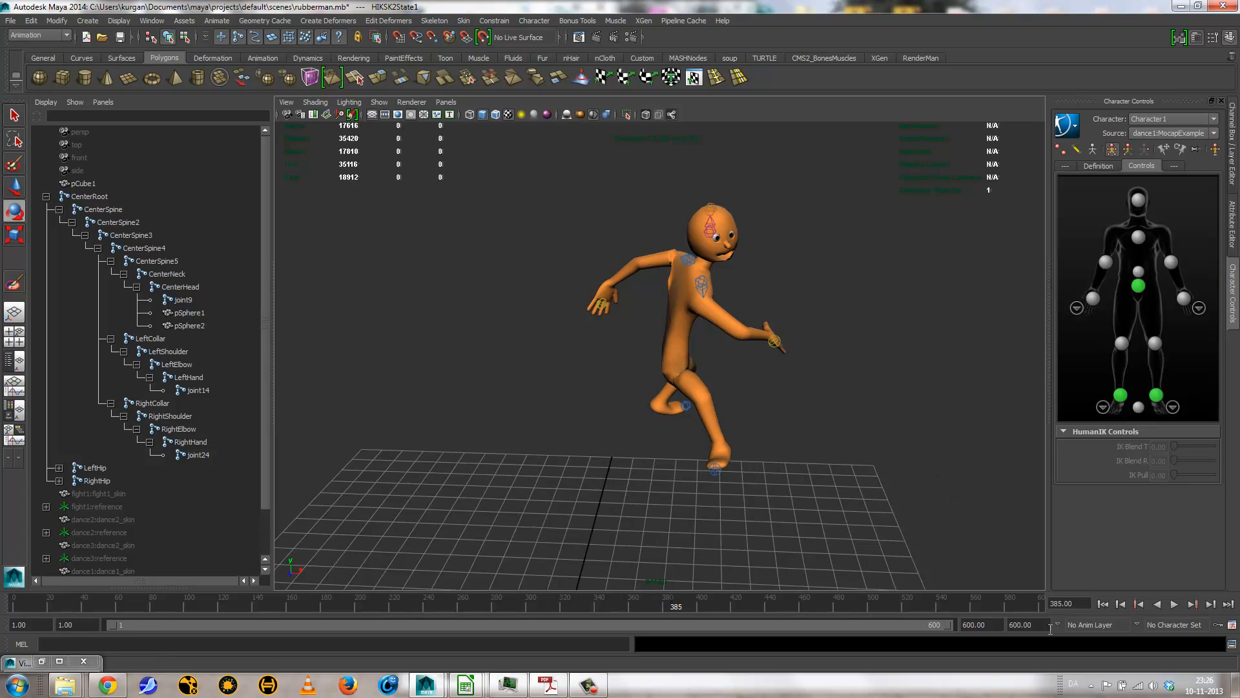
click(992, 631)
text(260)
key(Return)
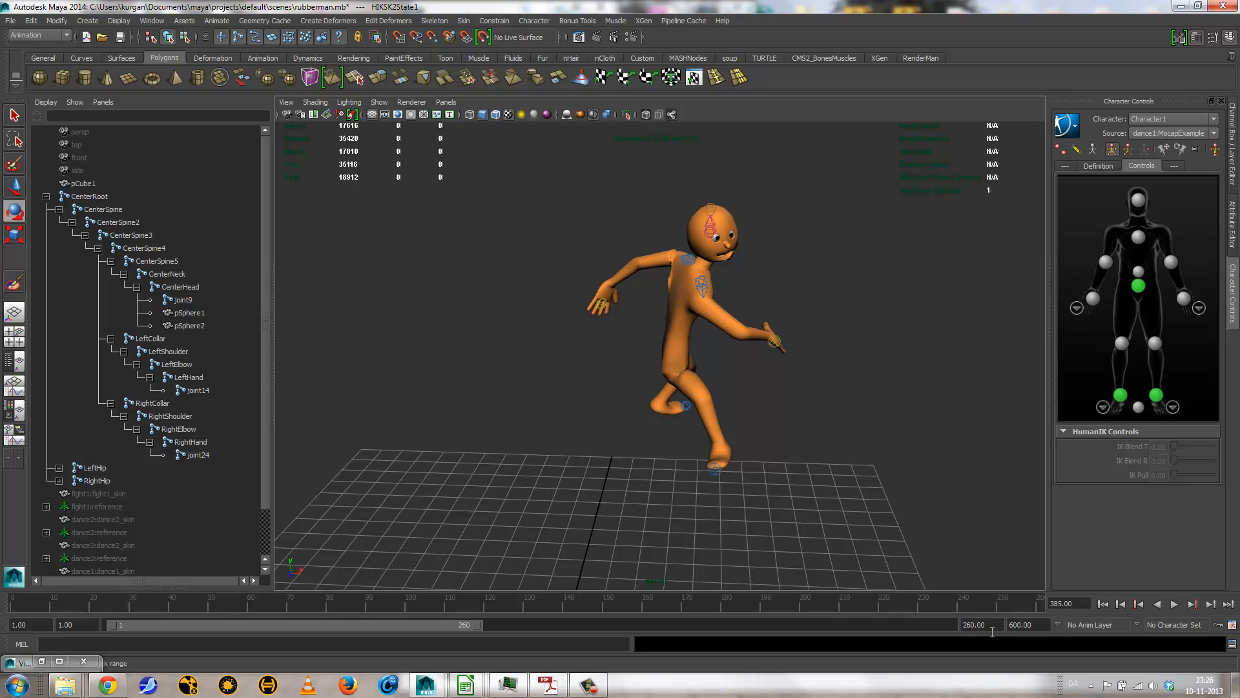
Step: Play the dance1 animation from the first frame and stop it at frame 130
click(1103, 603)
click(1177, 605)
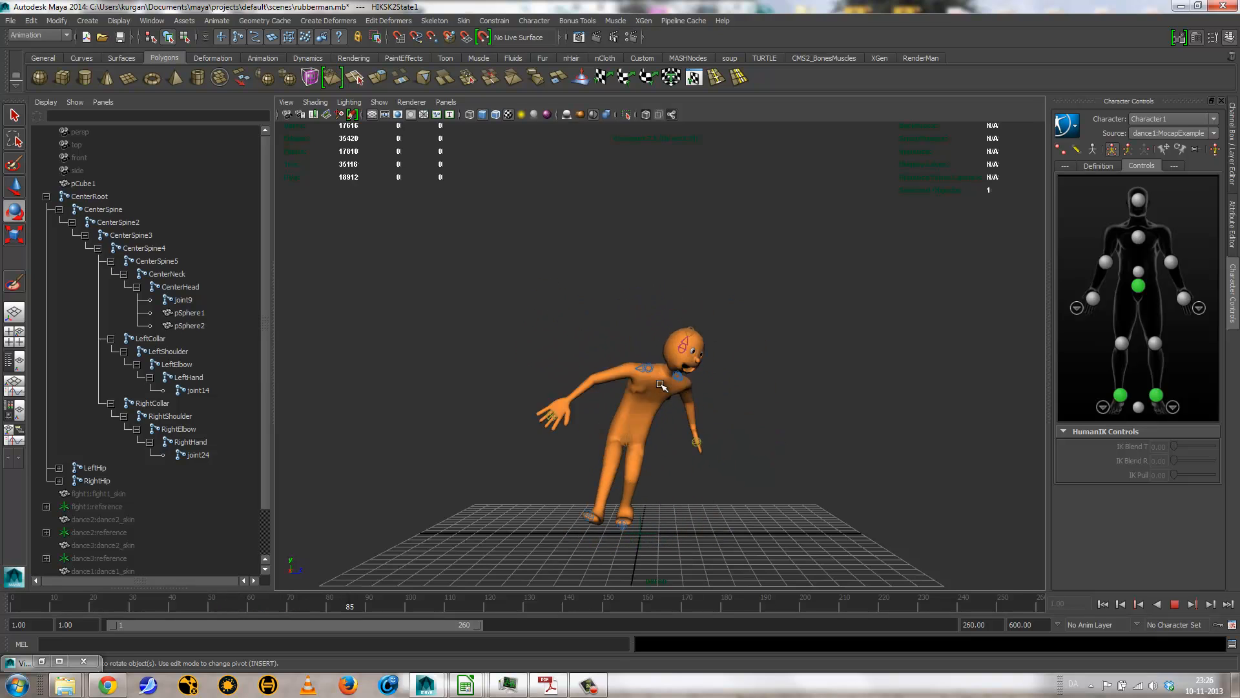
click(1174, 604)
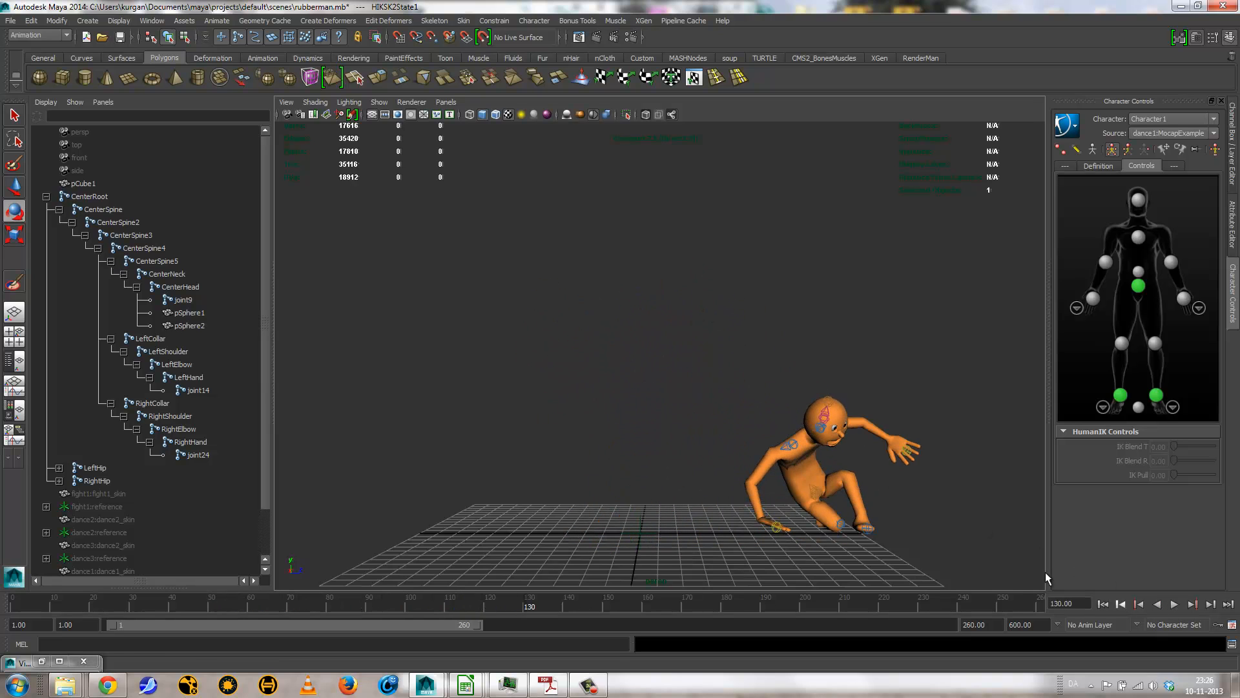
Step: Select the rubber man's body mesh and start the Paint Skin Weights Tool in Select mode with its settings shown
alt+drag(931, 510, 714, 365)
click(724, 408)
alt+drag(681, 424, 589, 429)
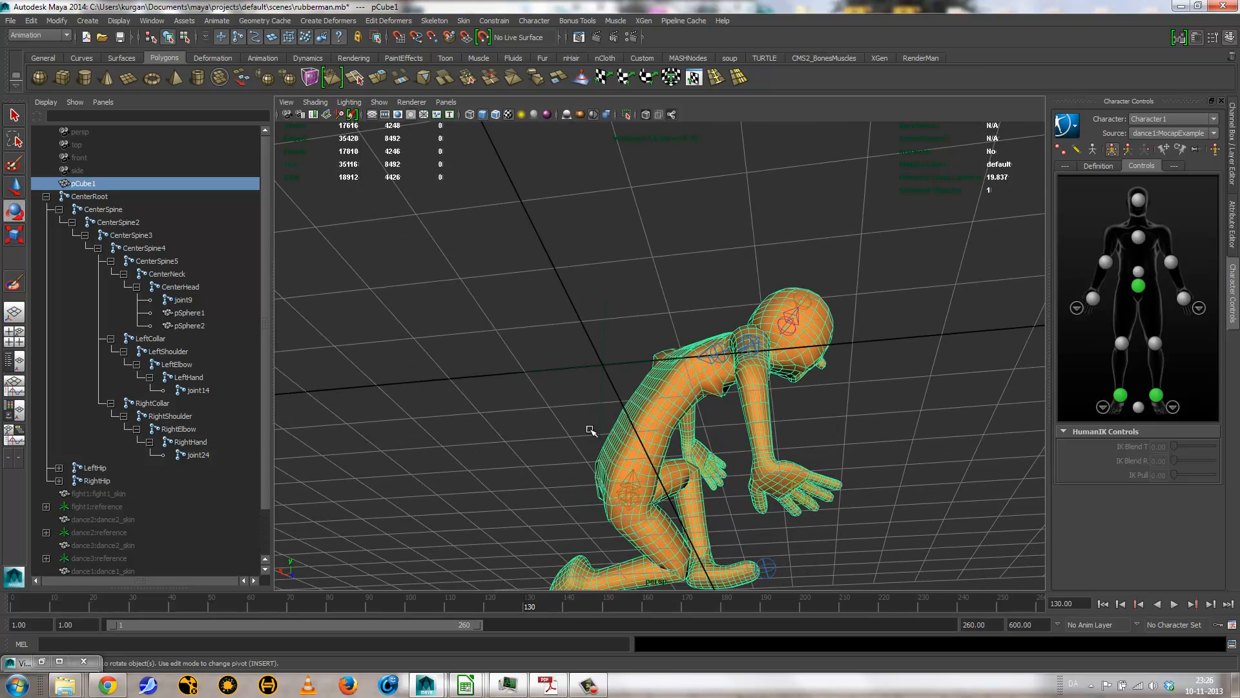
click(16, 283)
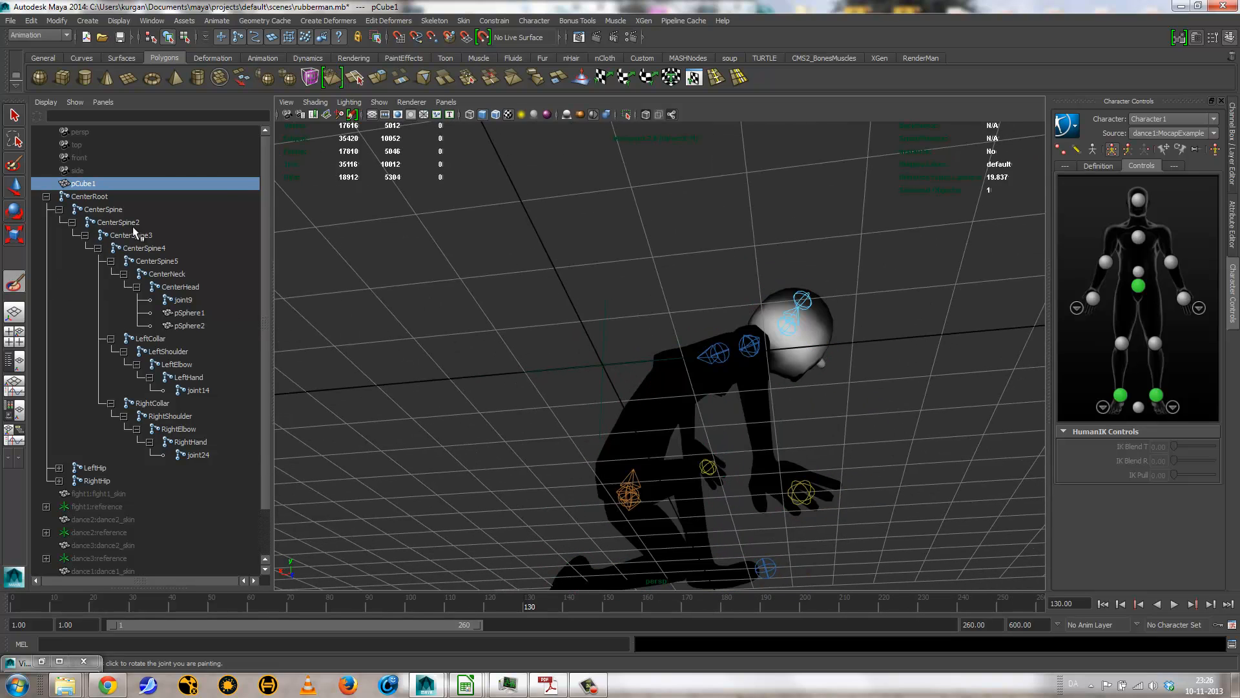
double_click(15, 283)
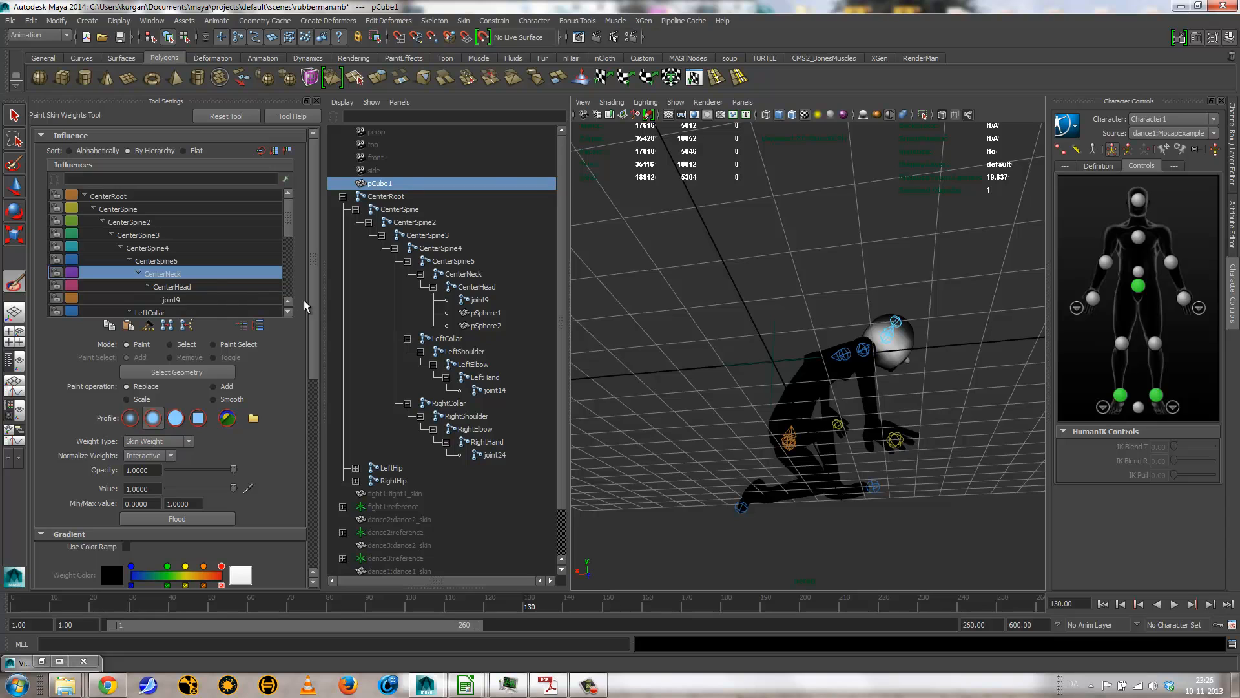
click(171, 345)
Step: Select the stray vertices spiking out beneath the rubber man's chest and hammer their skin weights
alt+drag(866, 393, 904, 396)
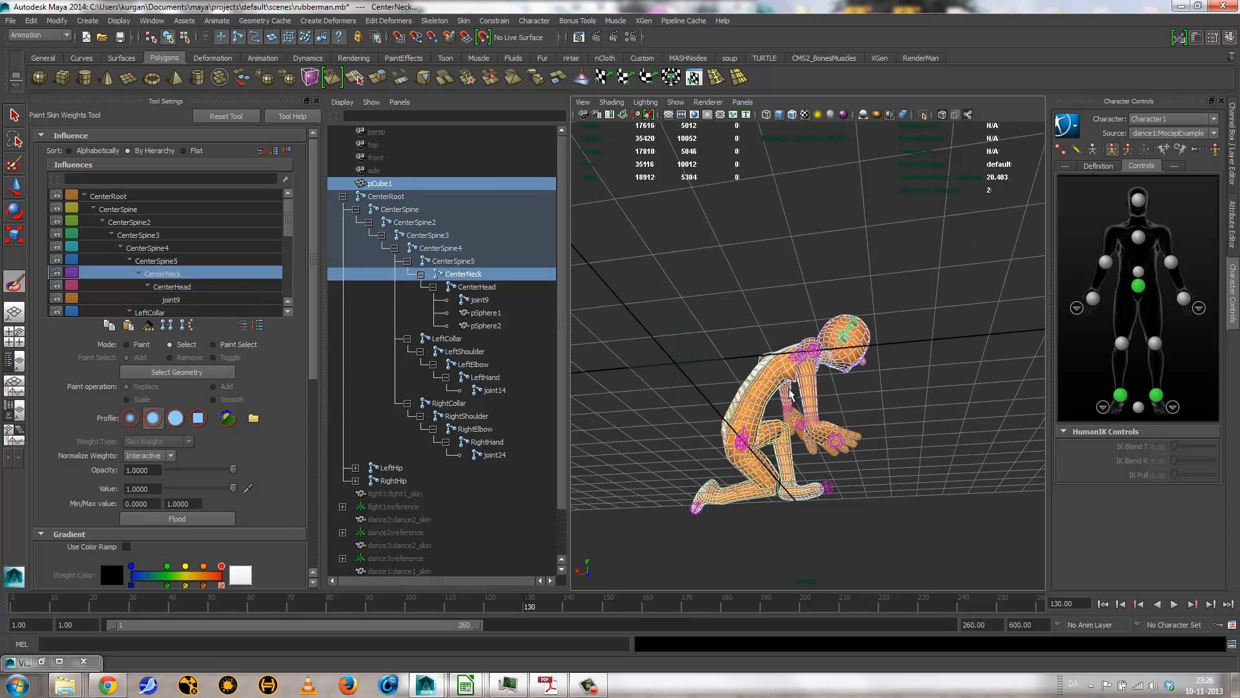
alt+right_drag(904, 395, 1095, 444)
alt+drag(830, 429, 767, 405)
click(678, 354)
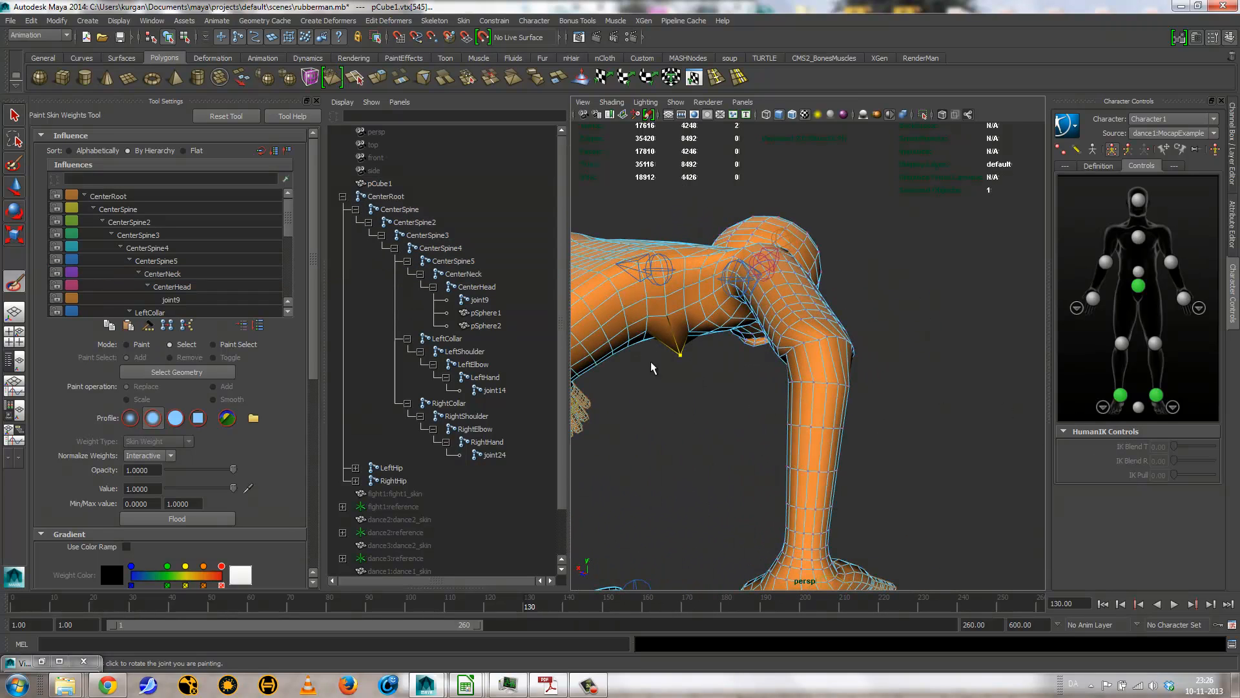
click(147, 328)
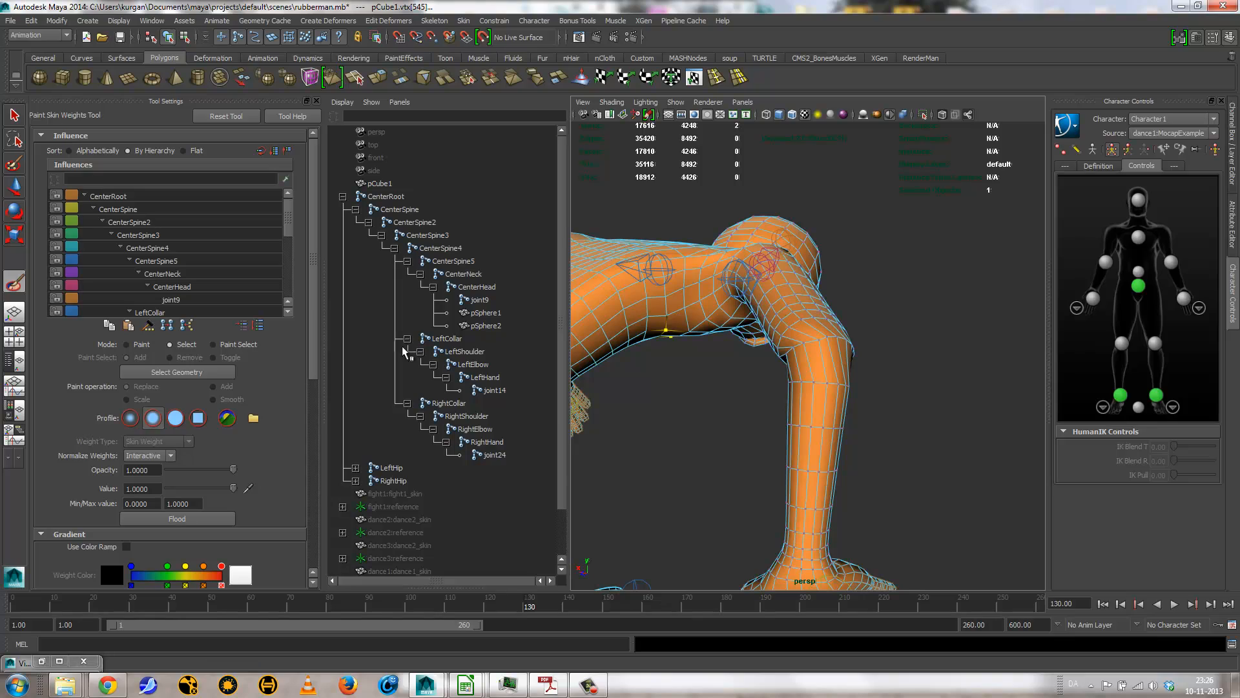
Step: Select the badly weighted vertices at the crease beside the rubber man's shoulder and hammer their skin weights
alt+drag(689, 356, 851, 468)
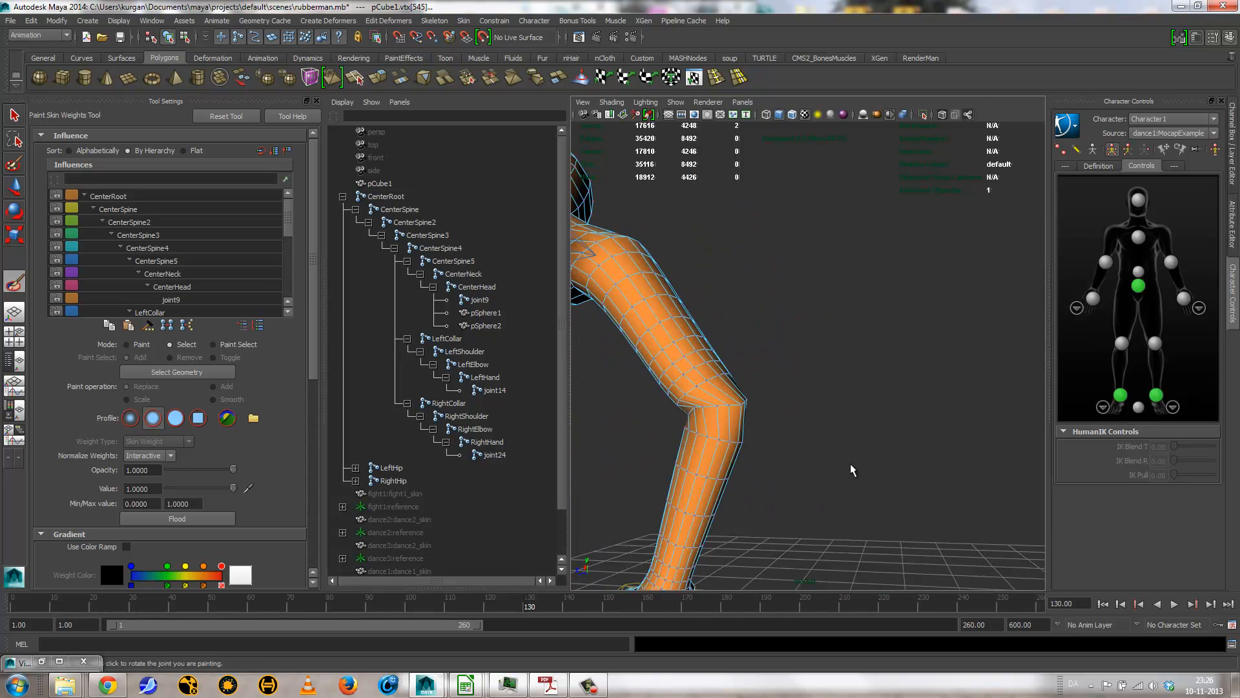
alt+middle_drag(673, 377, 1019, 479)
alt+right_drag(686, 361, 933, 460)
alt+drag(683, 358, 787, 401)
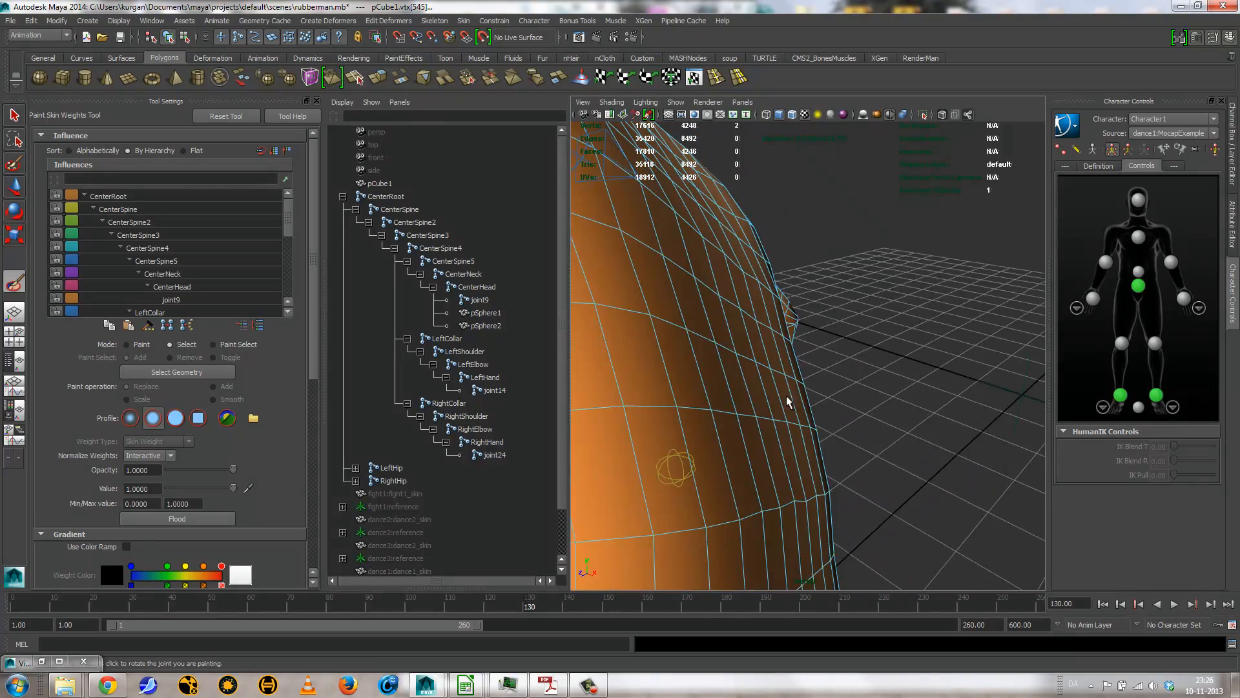
alt+right_drag(787, 401, 629, 387)
alt+drag(628, 387, 757, 402)
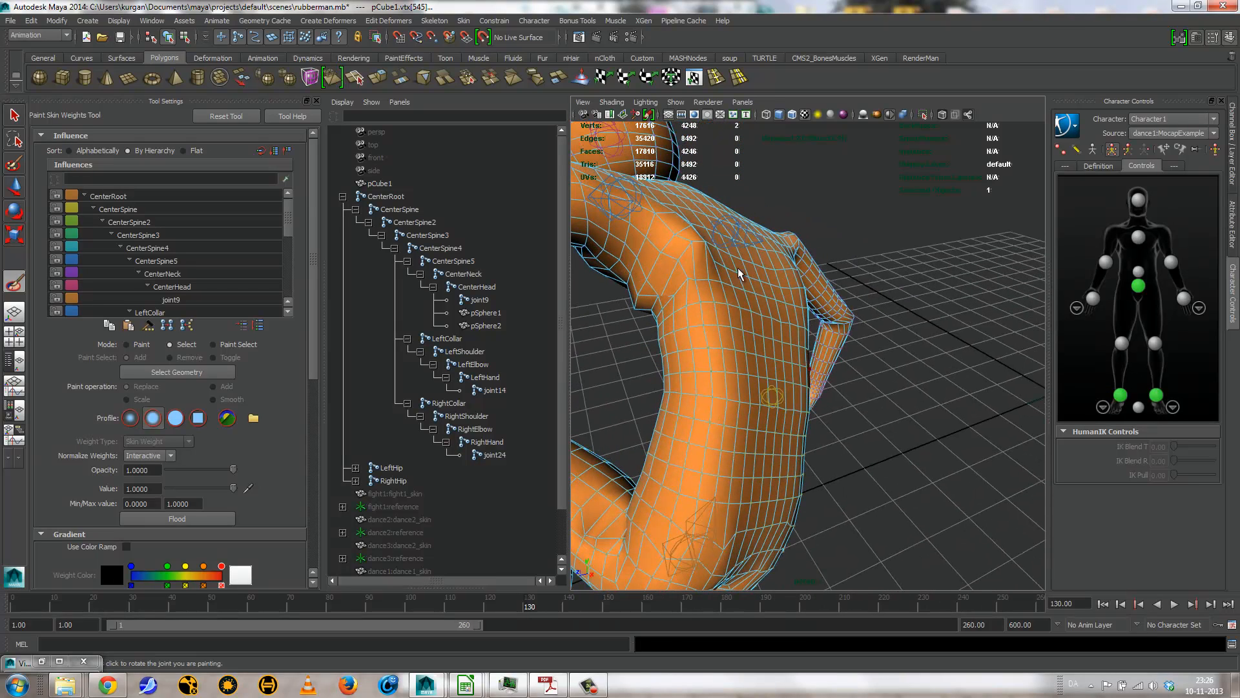
click(705, 248)
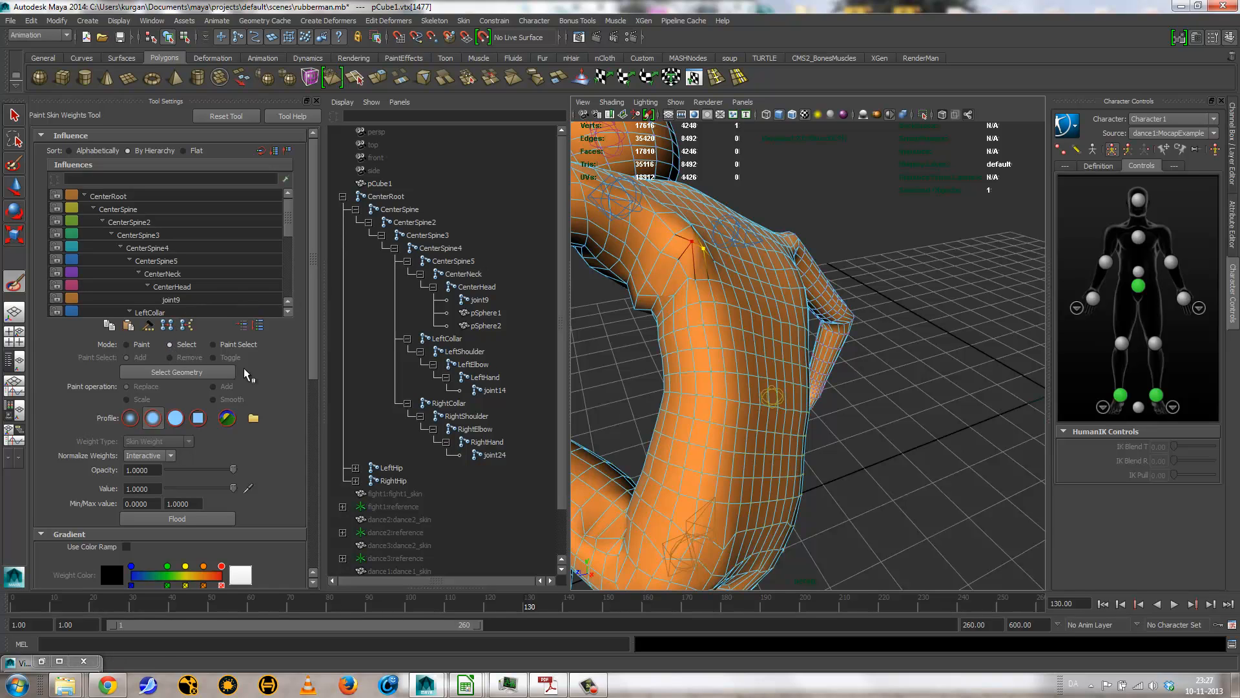
click(614, 354)
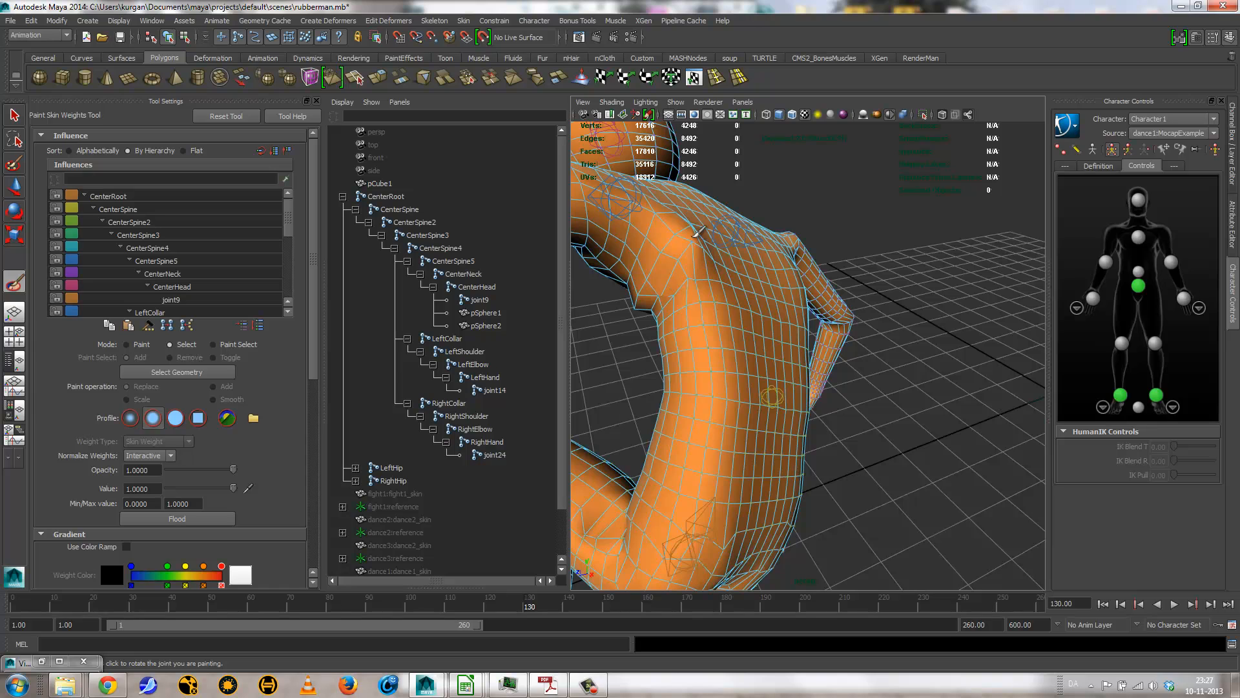
click(696, 239)
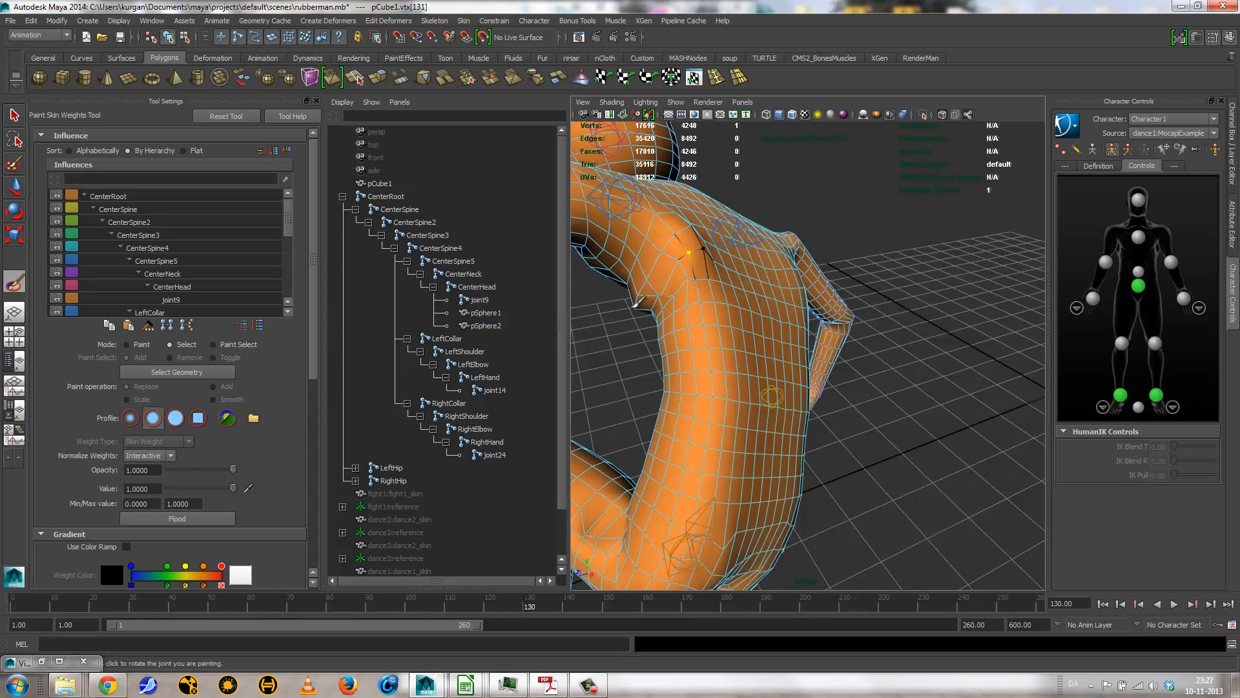
Step: Pick the uneven vertices on the underside of the rubber man's upper torso and hammer their skin weights
click(633, 306)
click(637, 308)
alt+drag(614, 380, 777, 299)
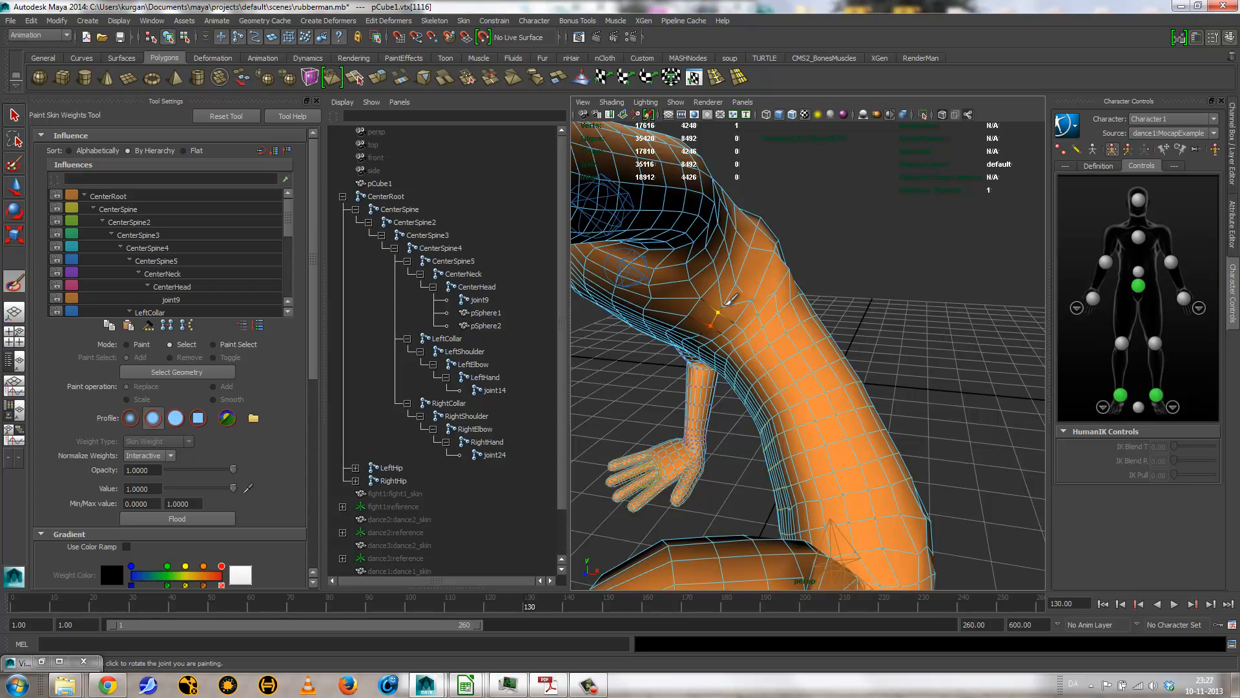
click(728, 300)
click(729, 300)
alt+drag(765, 301, 737, 284)
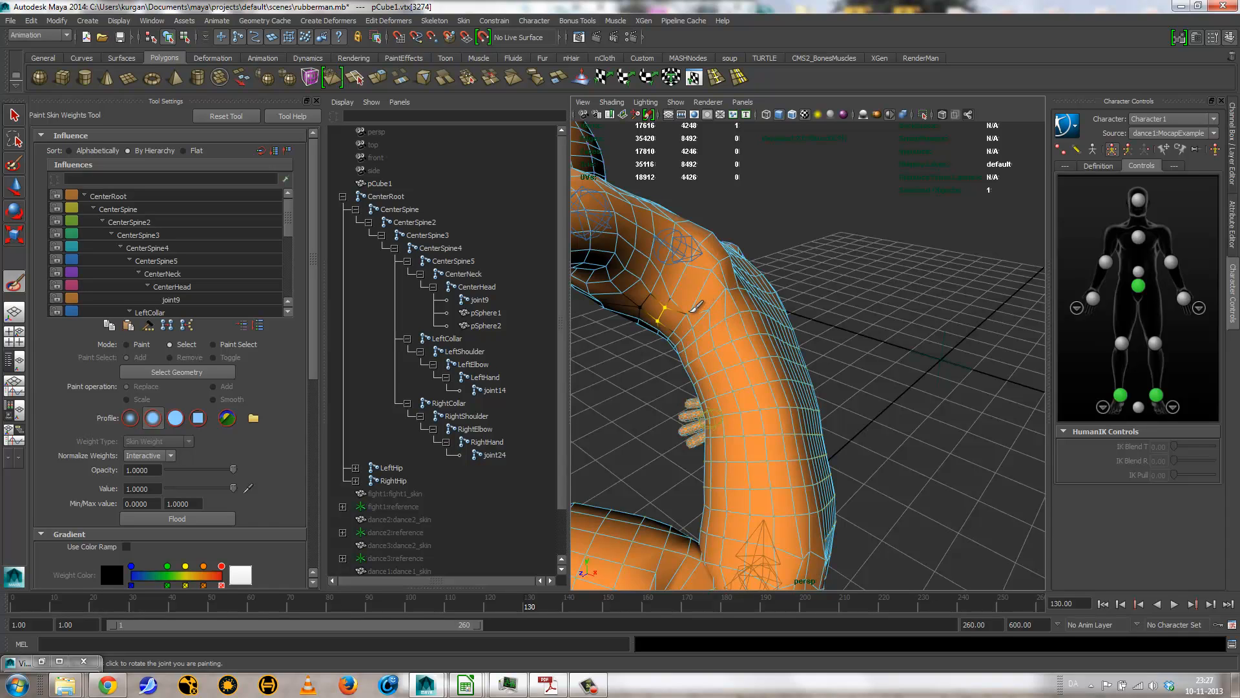
Step: Select the remaining pinched vertices on the side and back of the upper torso and hammer their skin weights
click(695, 308)
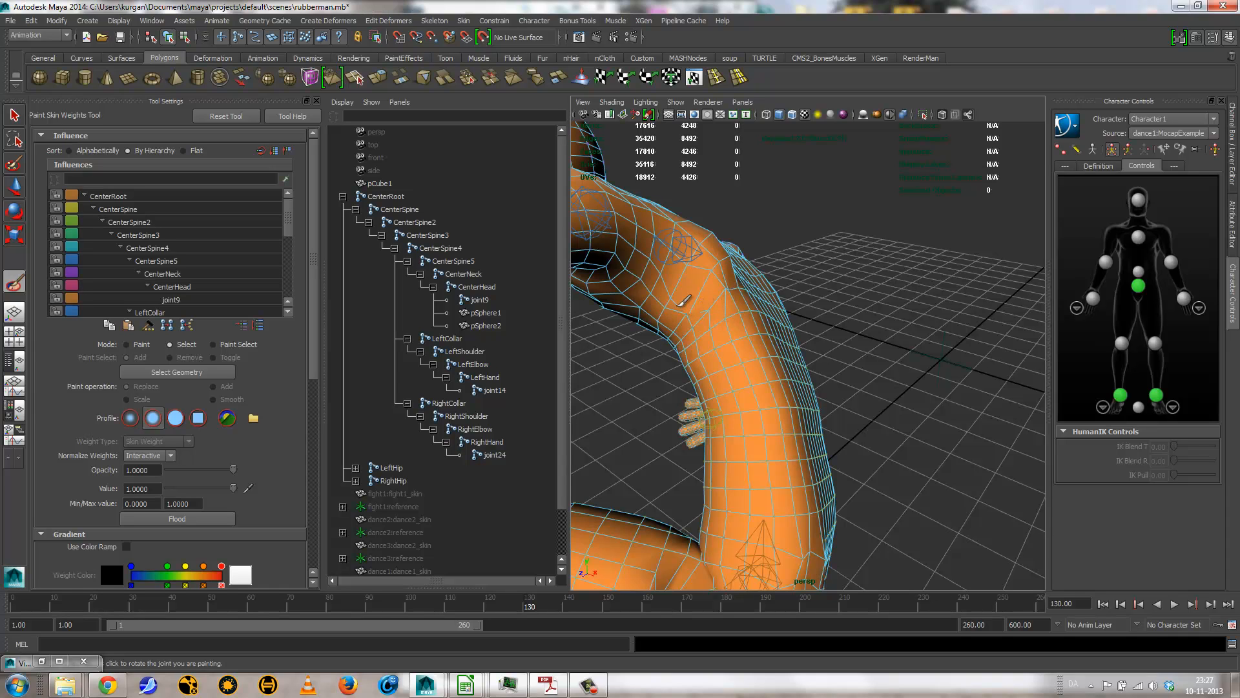
click(701, 320)
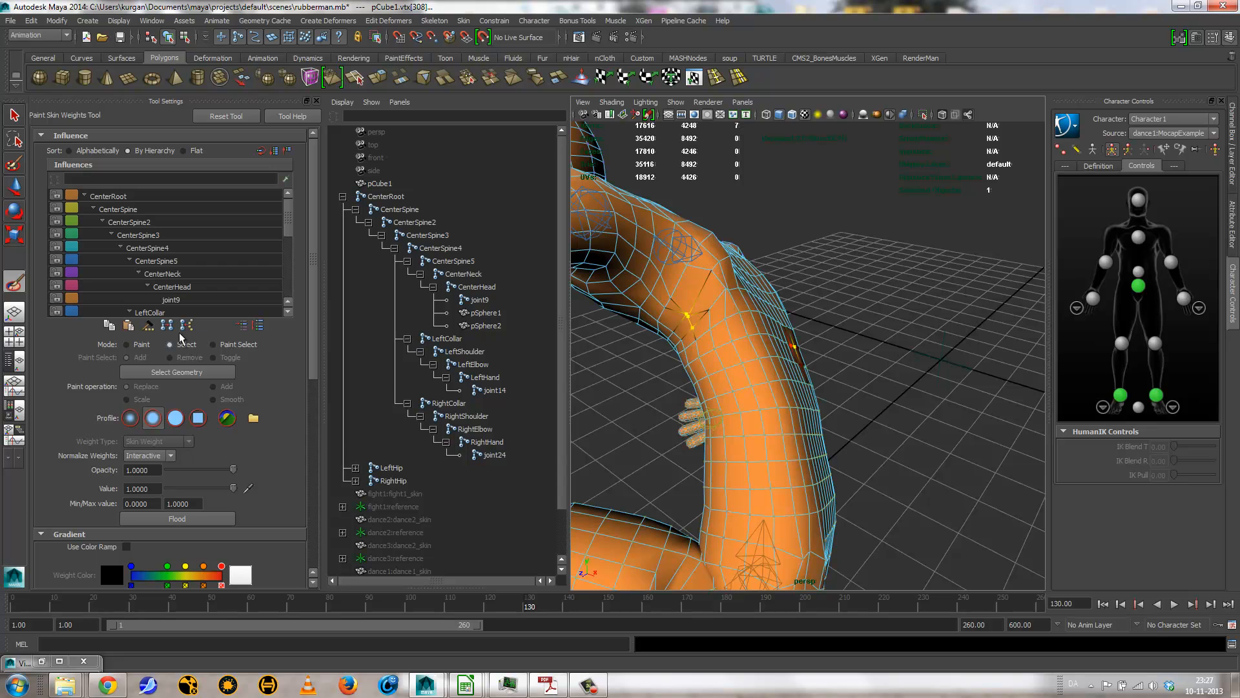
click(156, 325)
alt+drag(690, 276, 800, 300)
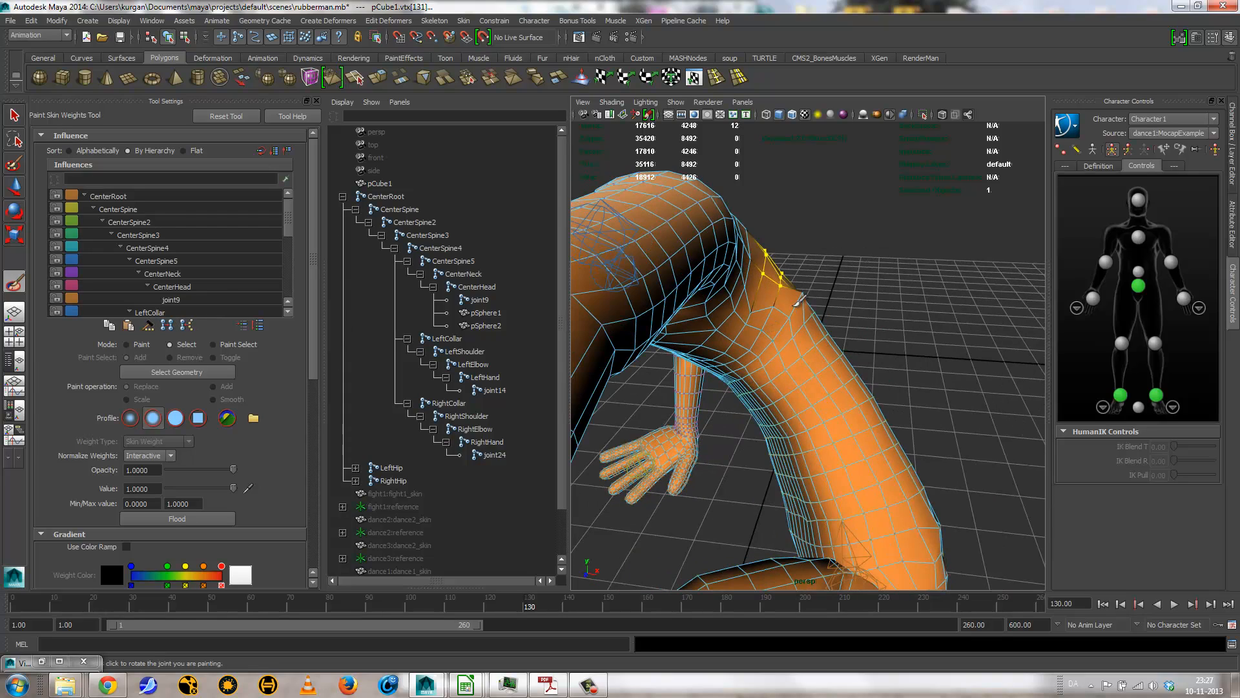
click(810, 294)
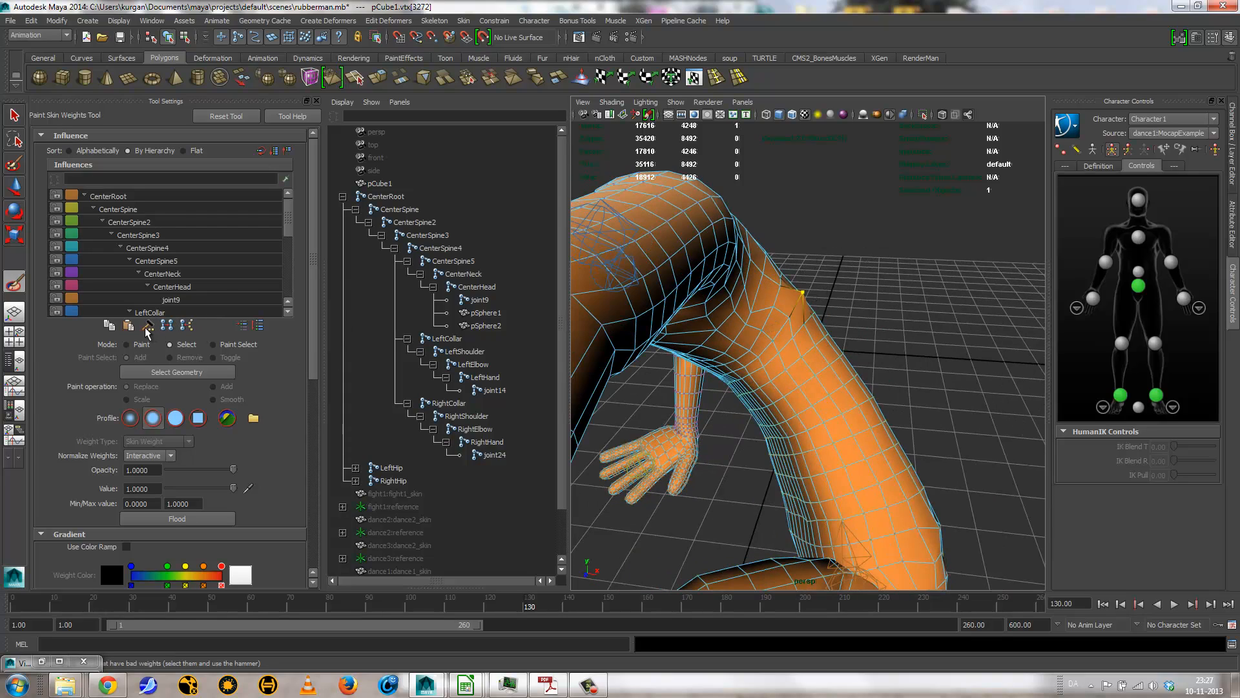
Step: Select the patch of vertices along the top of the rubber man's collar and upper arm and hammer their skin weights
alt+drag(811, 294, 630, 333)
alt+middle_drag(630, 332, 704, 455)
alt+drag(704, 456, 1066, 587)
alt+drag(763, 441, 908, 423)
alt+right_drag(762, 414, 859, 442)
mouse_move(672, 387)
mouse_down()
mouse_move(710, 384)
mouse_move(599, 397)
mouse_move(640, 393)
mouse_up()
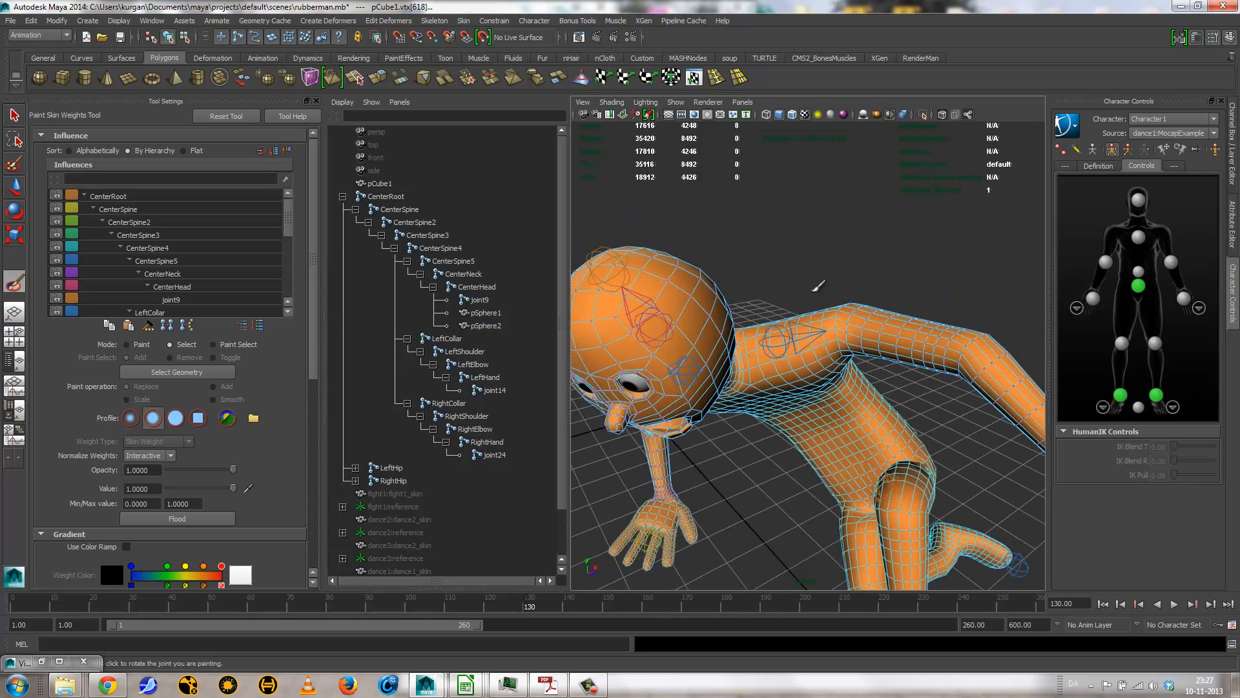
drag(818, 289, 880, 326)
click(841, 275)
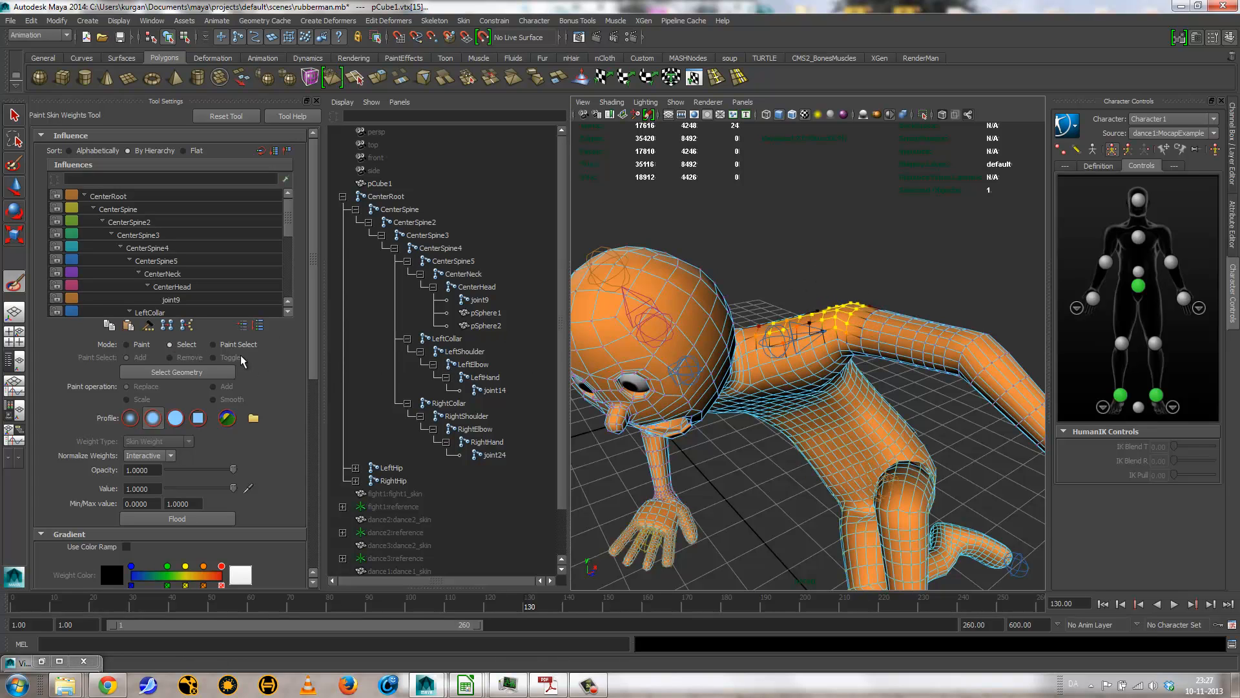
Step: Leave weight painting for the Select Tool, close the tool settings, and deselect the rubber man's mesh
mouse_move(762, 453)
alt+mouse_down()
mouse_move(816, 305)
mouse_move(770, 356)
mouse_move(774, 369)
mouse_move(781, 343)
mouse_move(879, 494)
alt+mouse_up()
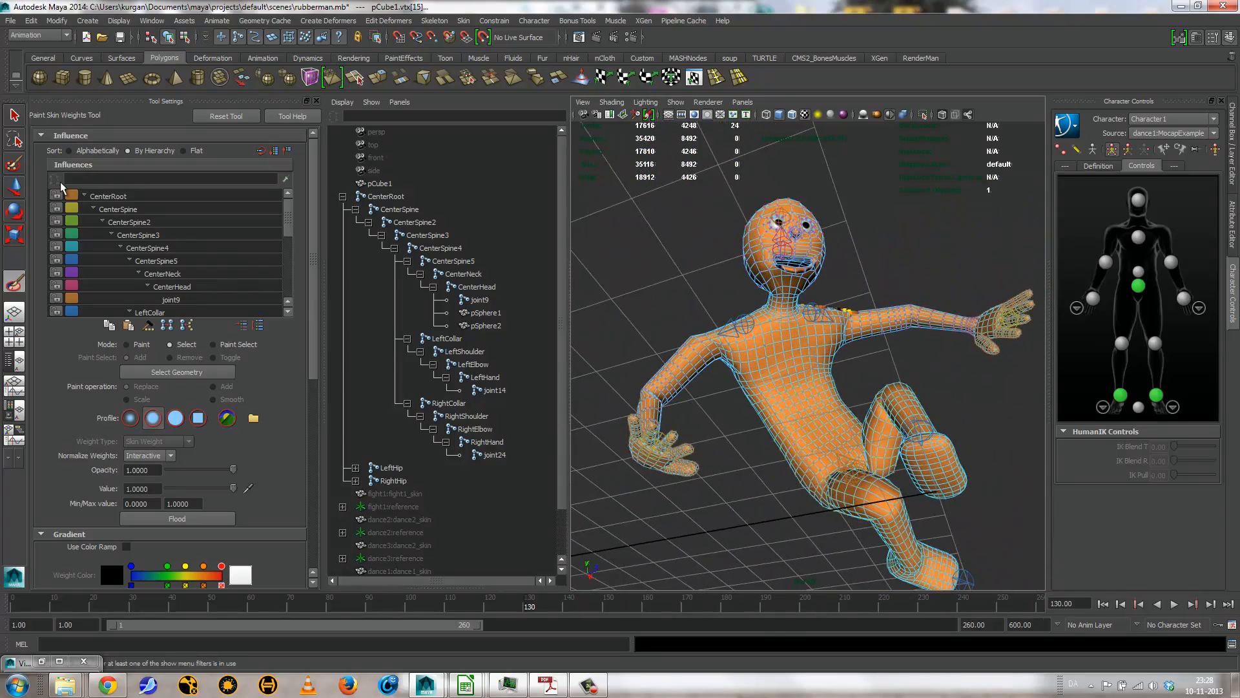
click(14, 116)
alt+right_drag(745, 372, 531, 282)
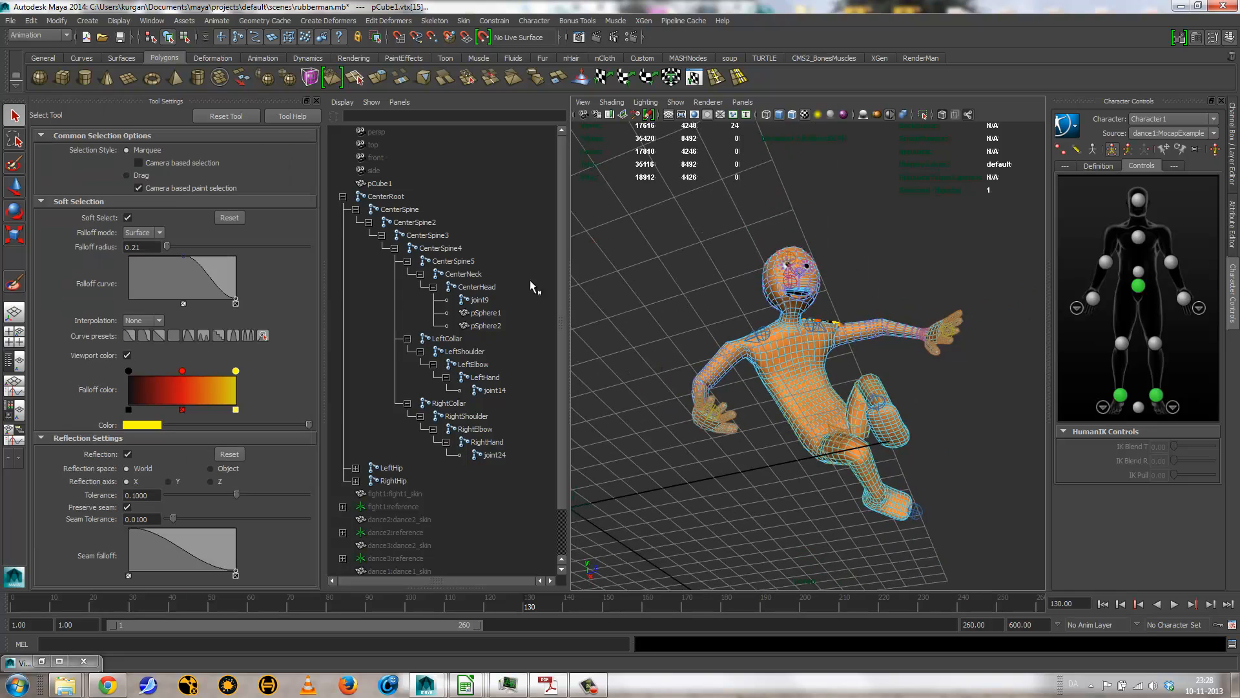
click(317, 101)
right_drag(657, 360, 731, 342)
click(785, 397)
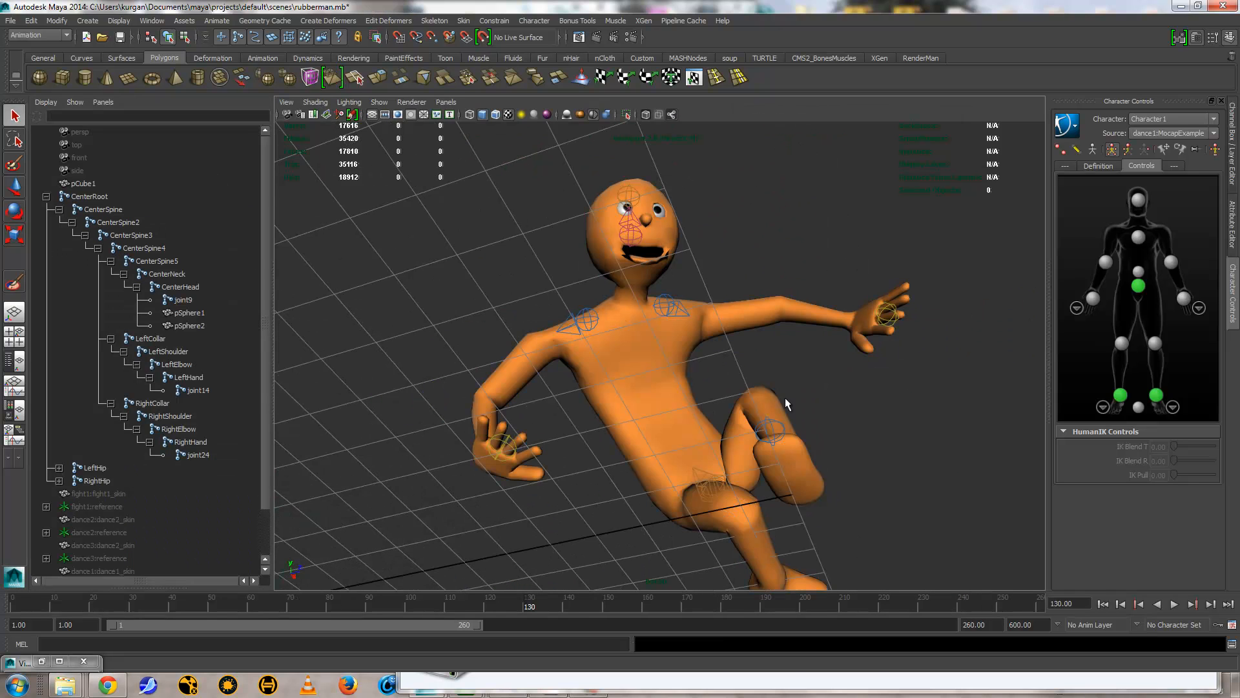
alt+drag(785, 398, 904, 514)
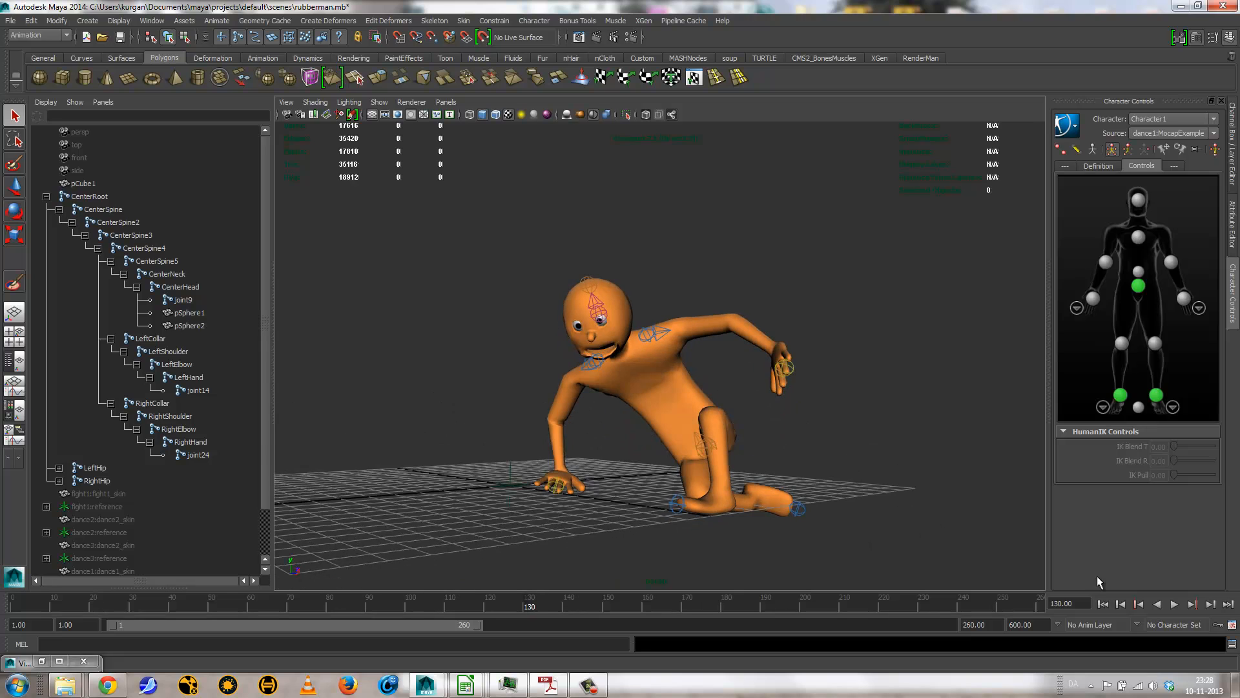
Step: Play the dance1 animation again from the first frame and stop it at frame 85
click(1173, 603)
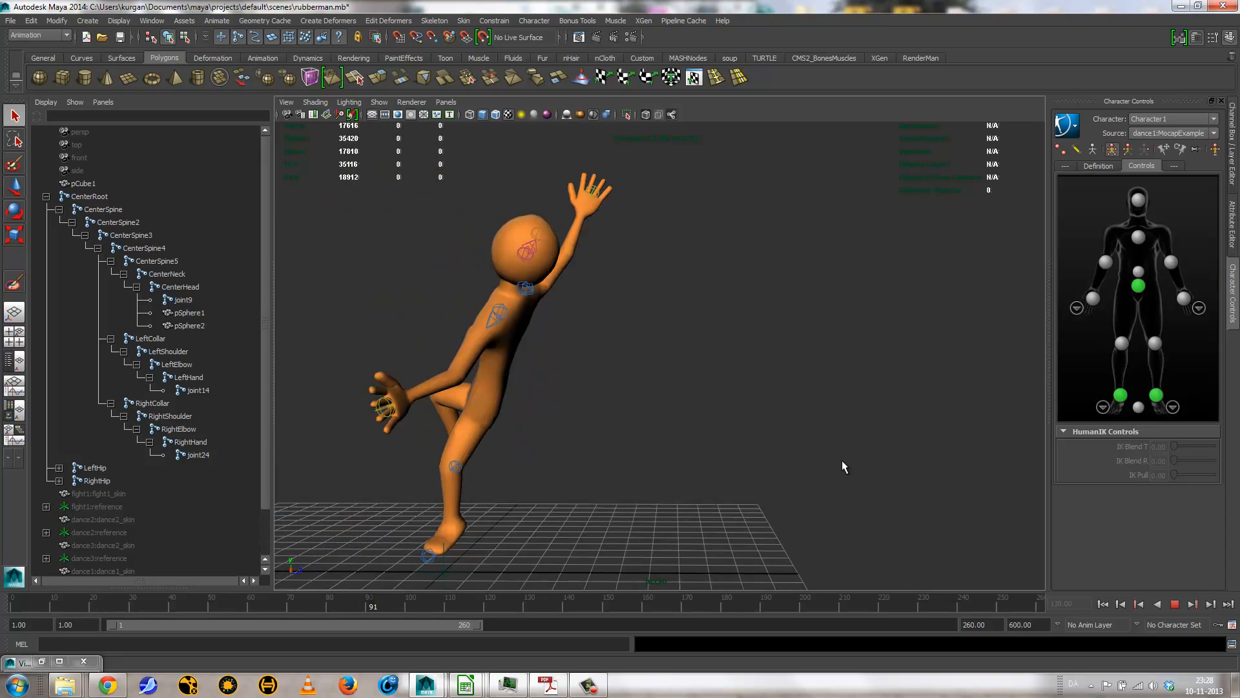
click(1103, 607)
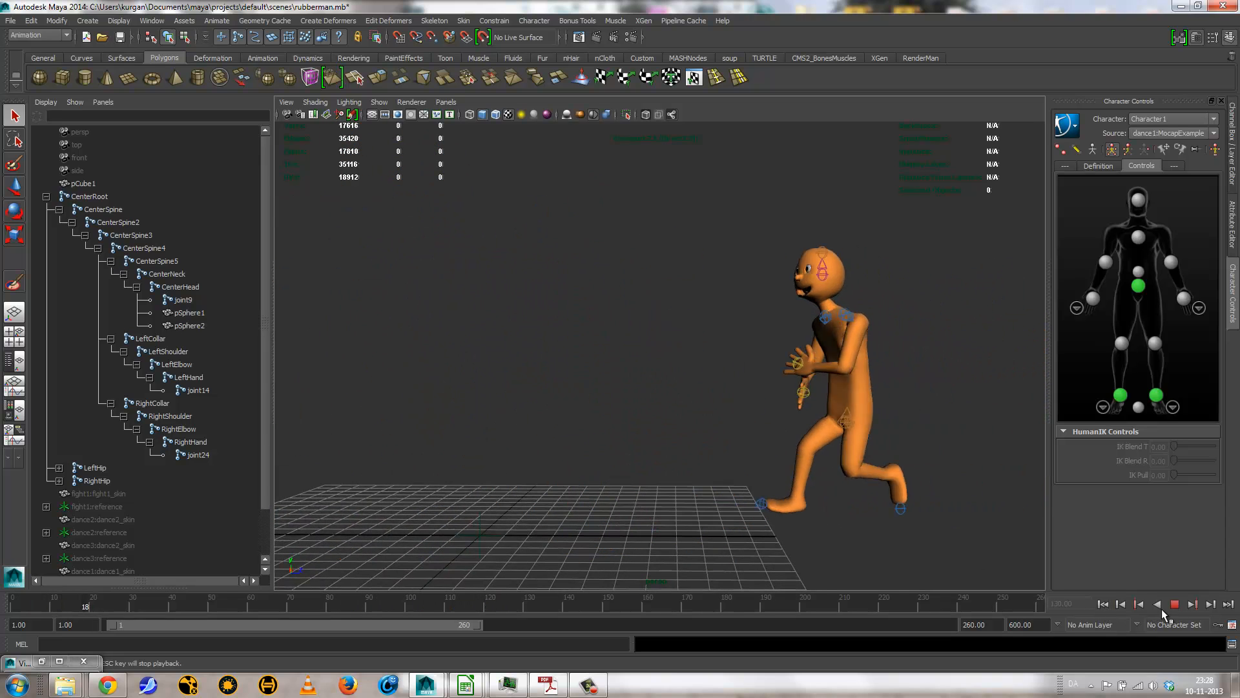
click(1175, 605)
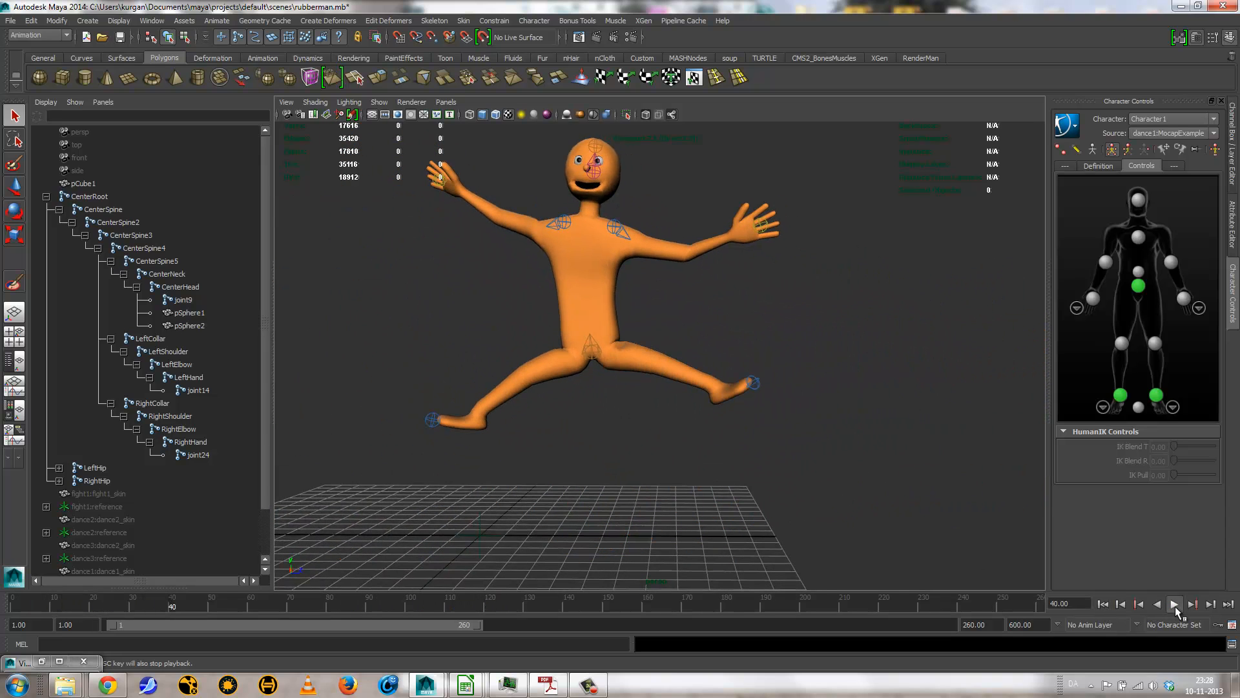
click(1175, 606)
click(1175, 605)
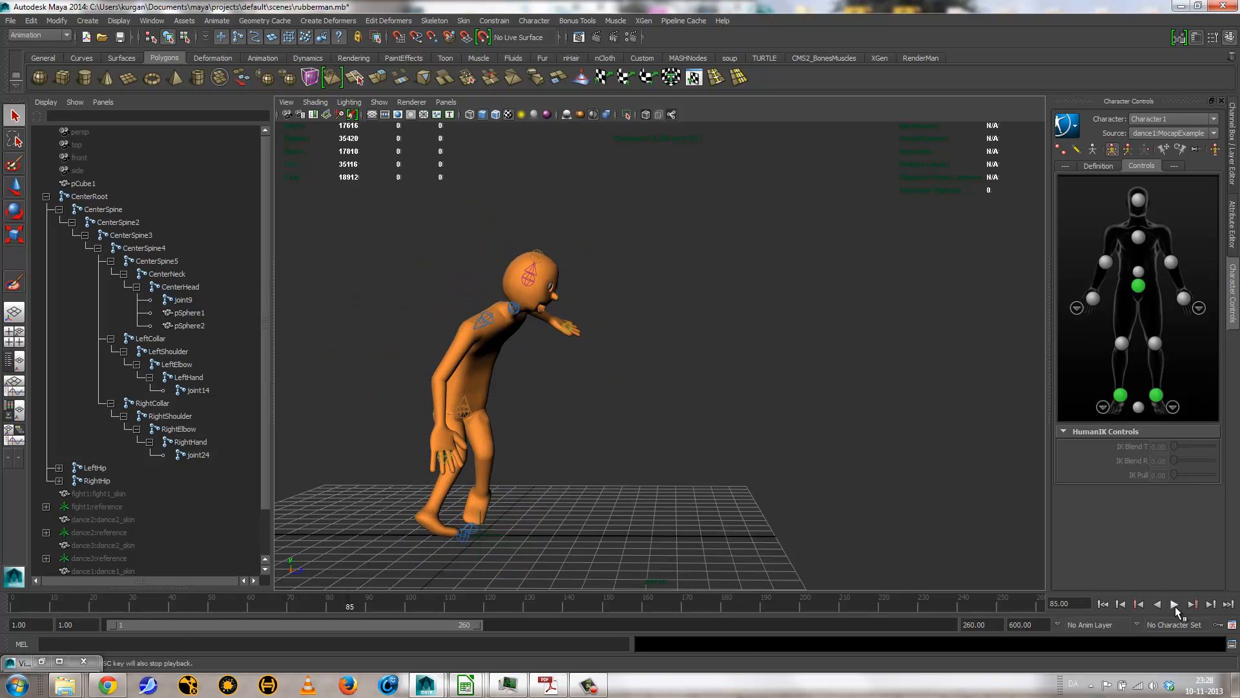
click(588, 684)
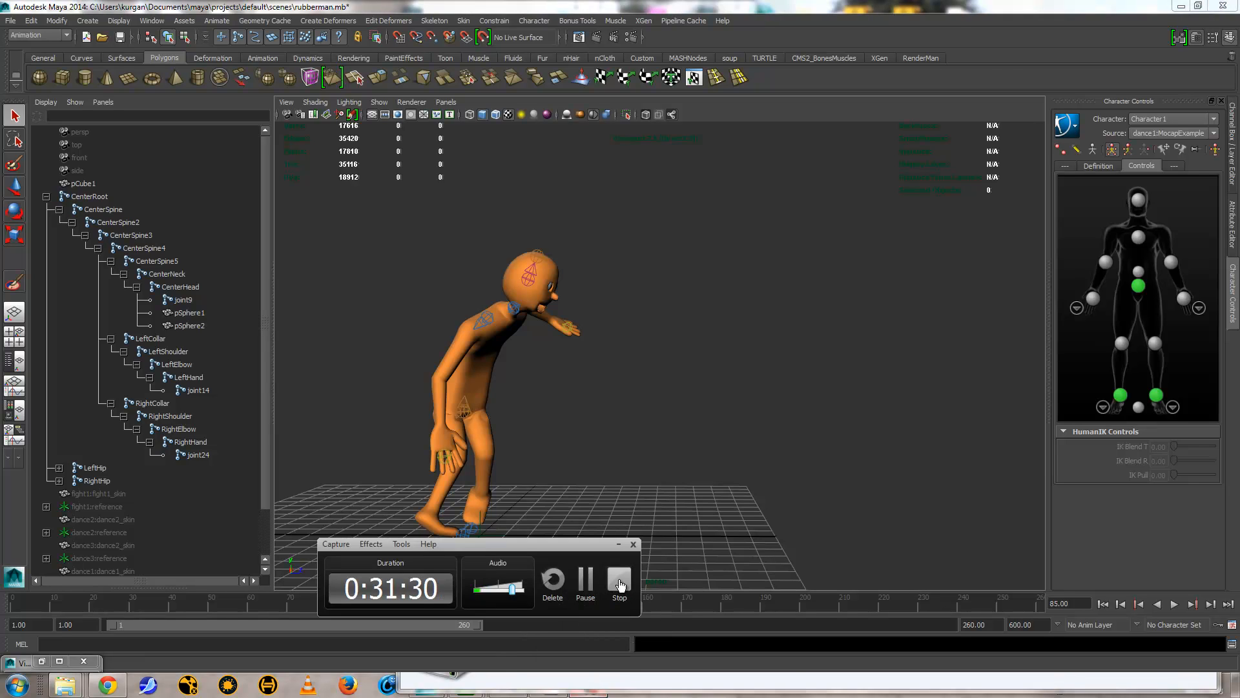